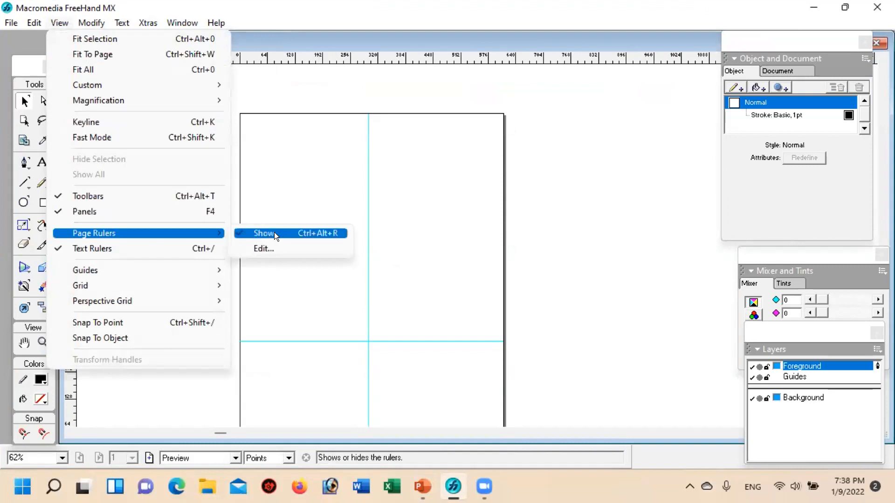
Step: Hide the page rulers and remove the vertical and horizontal guides from the page
click(257, 233)
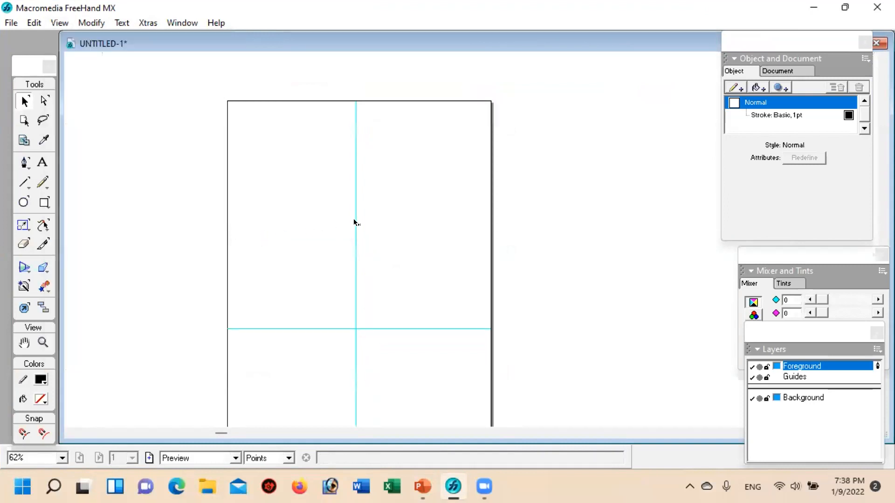
drag(353, 219, 138, 213)
drag(325, 330, 433, 28)
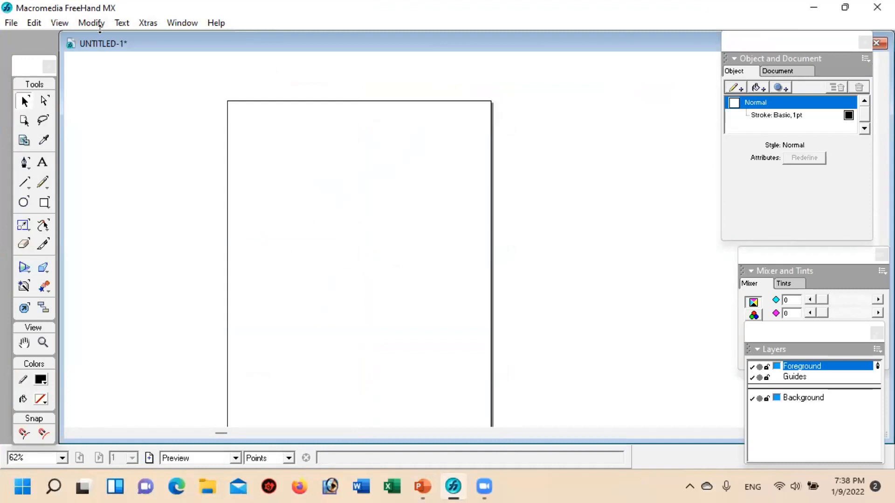
Step: Show the non-printing grid over the page and hide it again
click(54, 22)
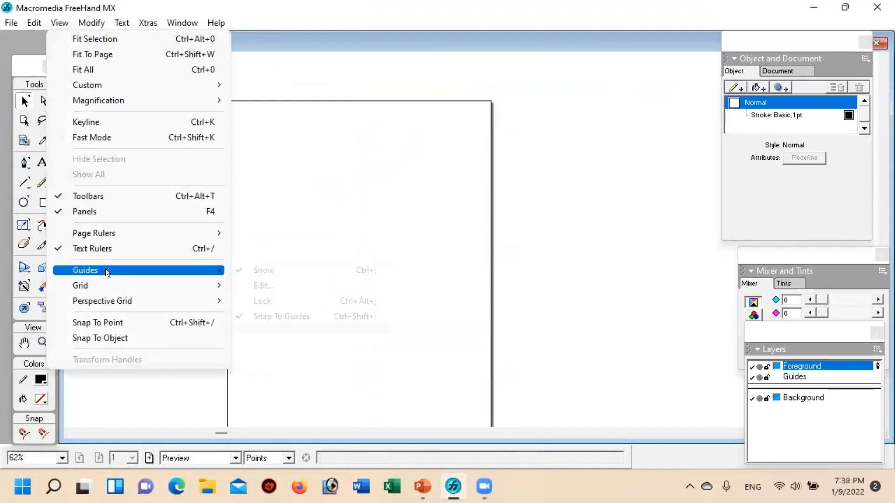
mouse_move(99, 286)
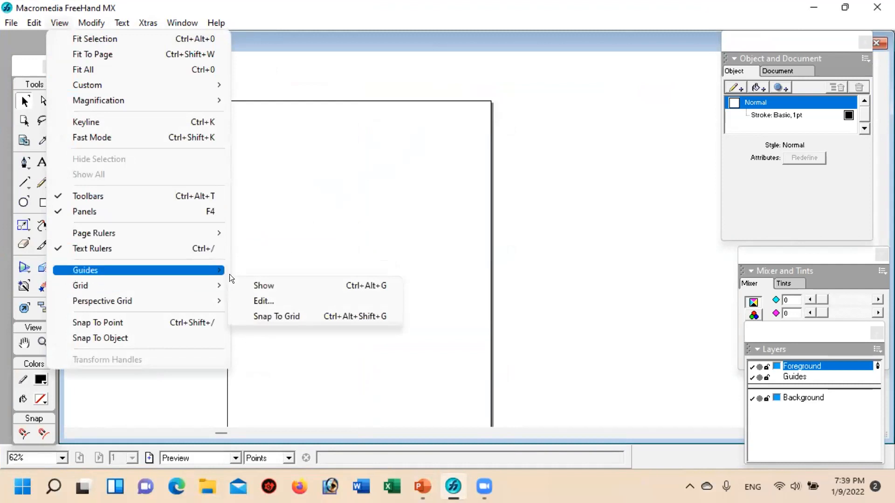
click(269, 283)
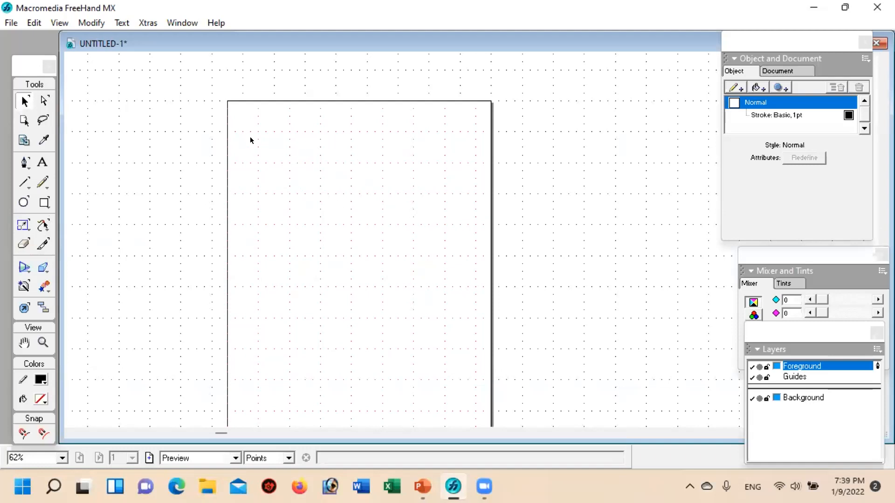
click(55, 21)
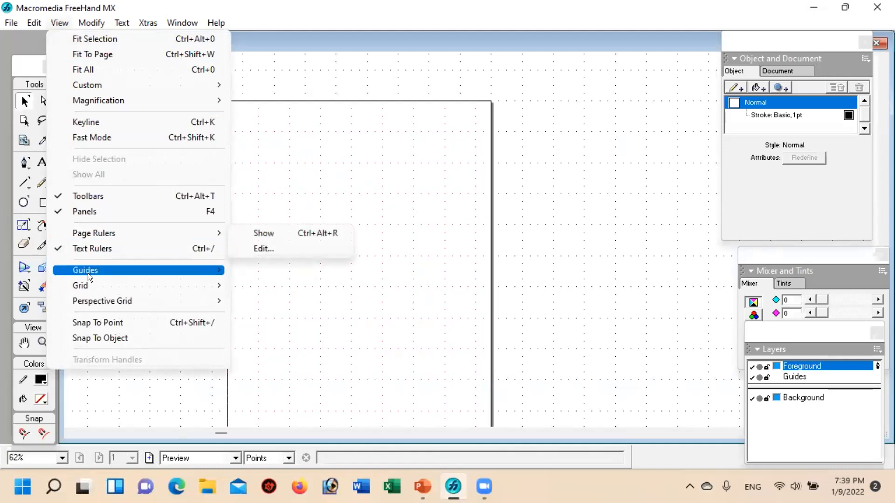
mouse_move(86, 285)
click(274, 284)
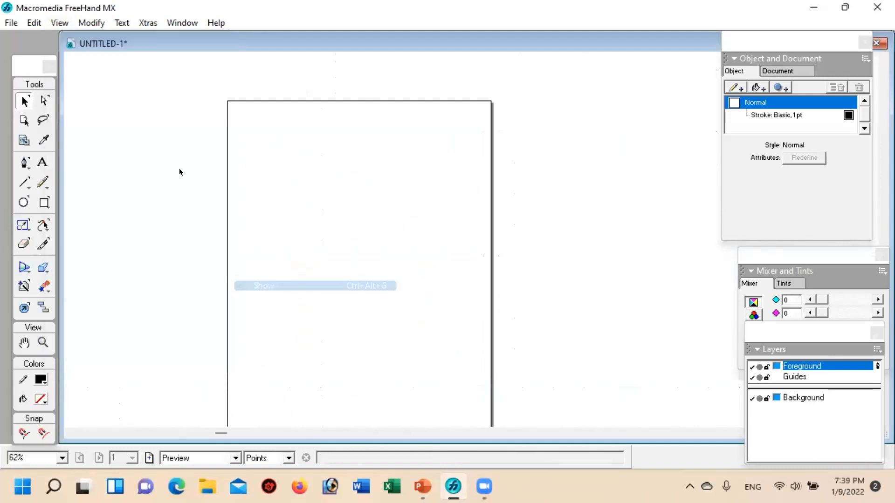
Step: Show the page rulers along the edges of the document
click(53, 21)
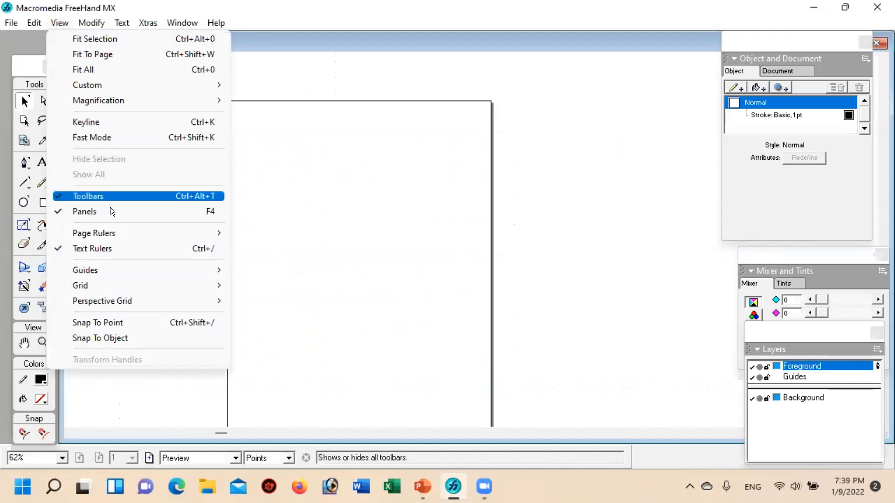
mouse_move(108, 232)
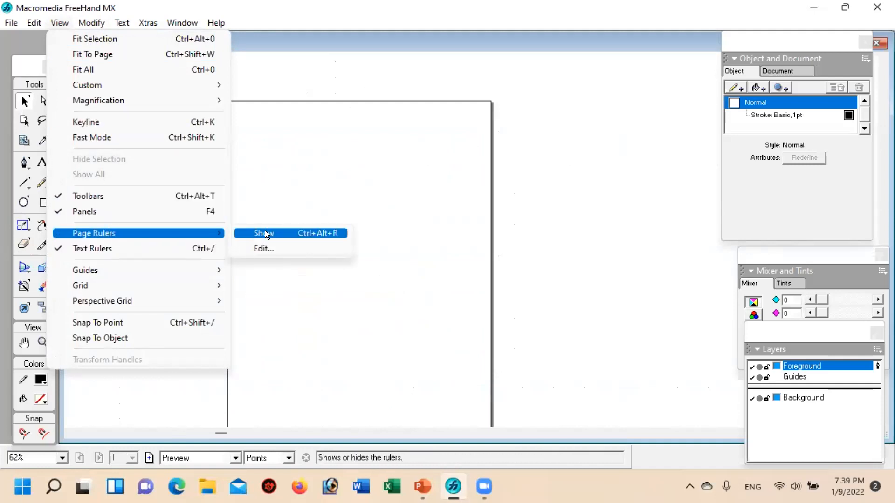
click(264, 233)
Step: Place one horizontal and one vertical guide near the page's upper-left corner and remove both from the page
drag(311, 59, 301, 123)
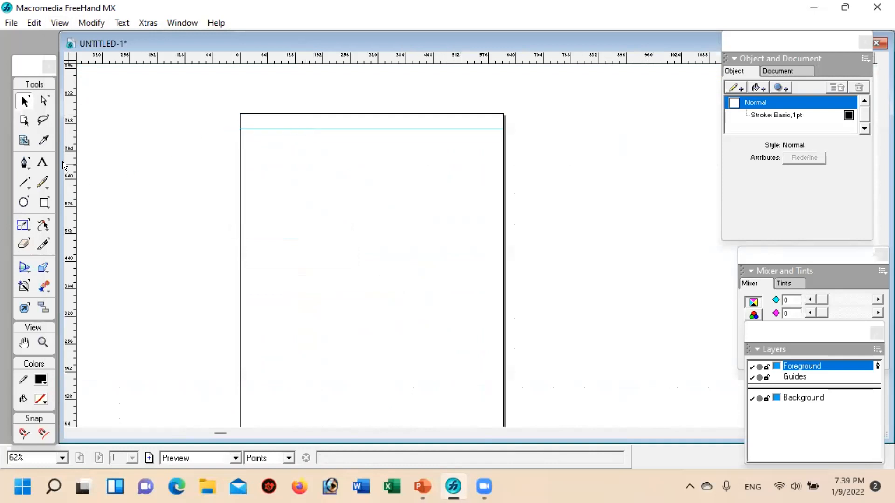
drag(66, 163, 255, 173)
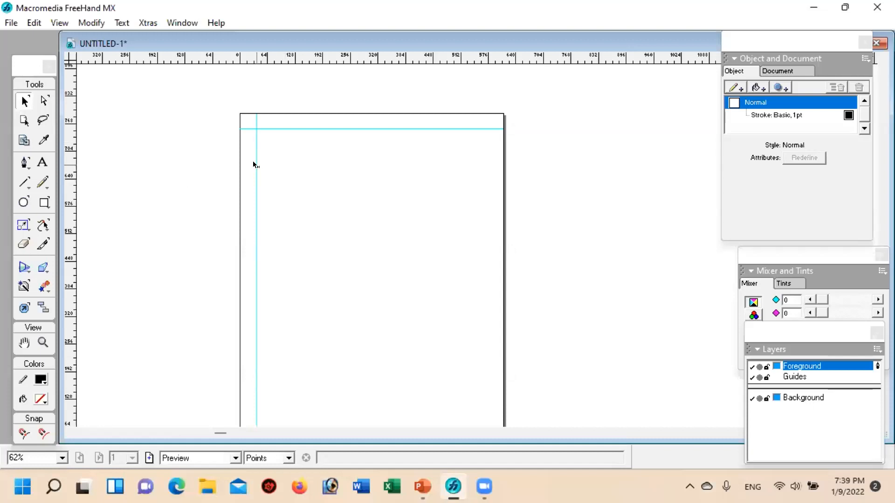
drag(258, 164, 135, 169)
drag(255, 182, 105, 177)
drag(306, 129, 307, 55)
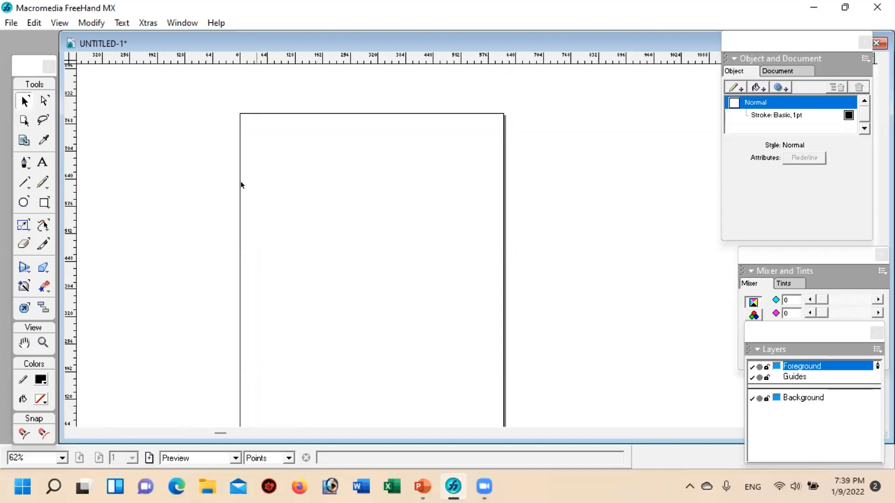
Step: Examine the labelled geometric figures on slide 3 in PowerPoint and return to FreeHand
click(421, 487)
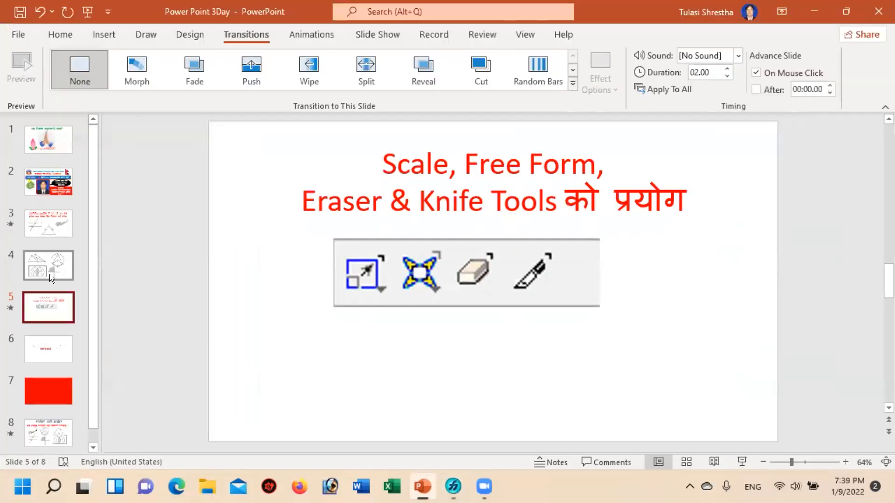
click(43, 218)
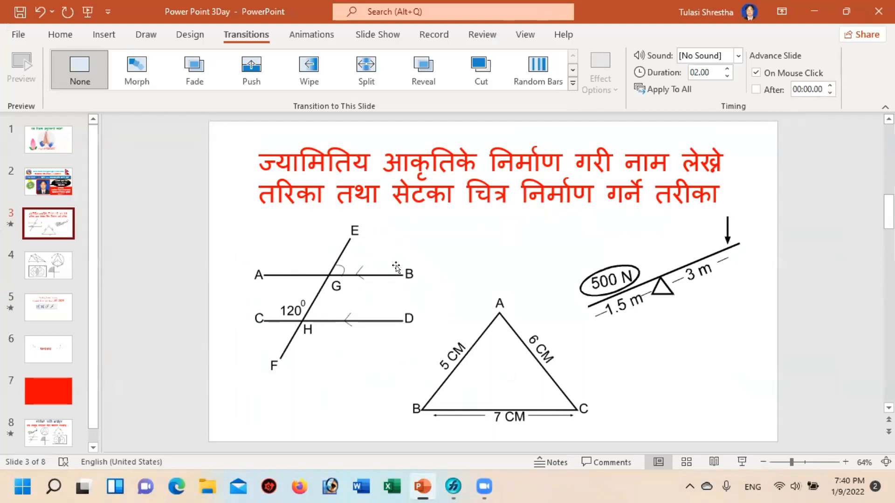
click(443, 481)
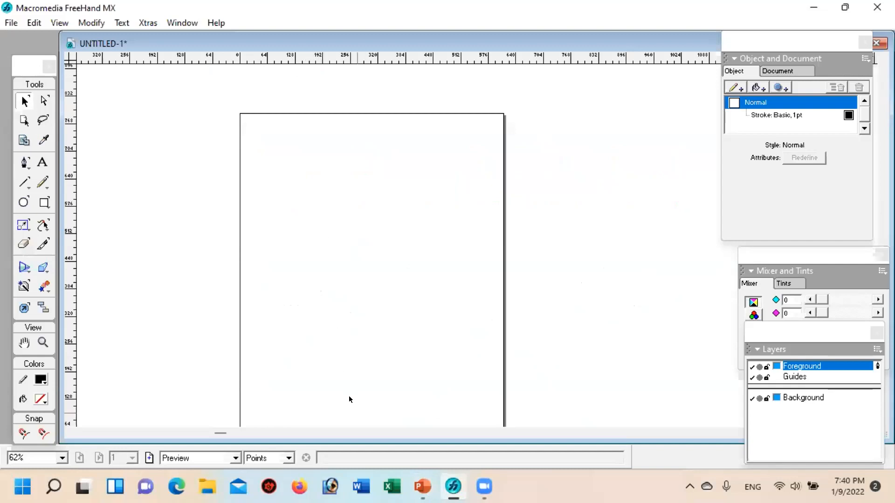
click(414, 488)
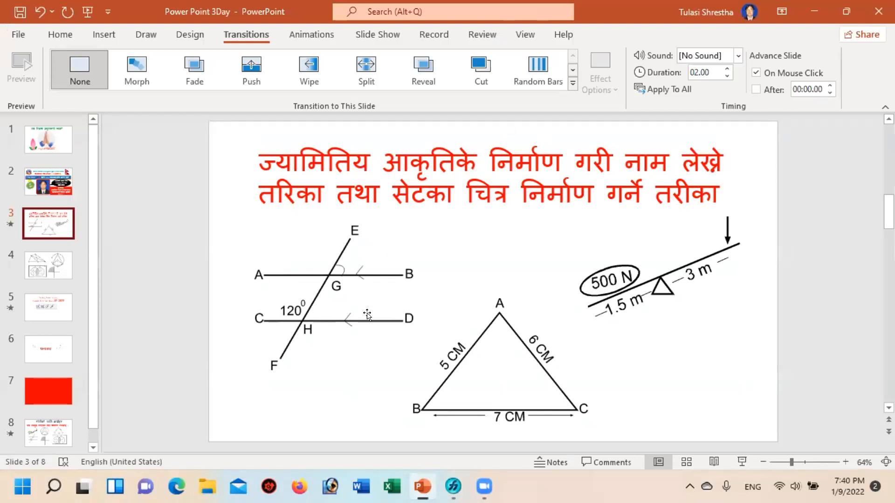
click(453, 487)
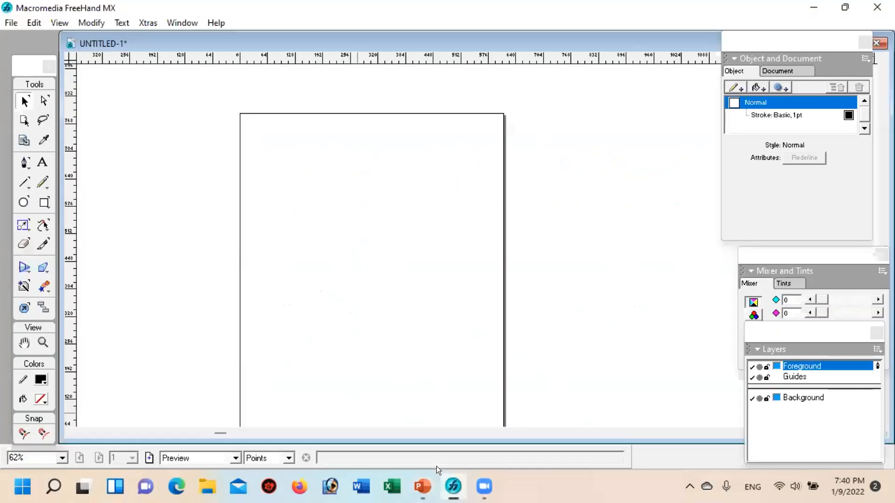
Step: Show the non-printing grid over the page
click(59, 23)
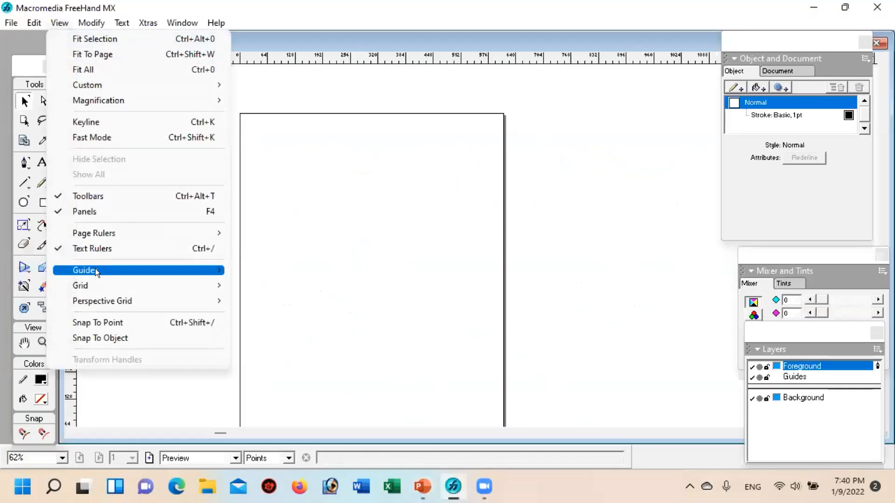
mouse_move(87, 280)
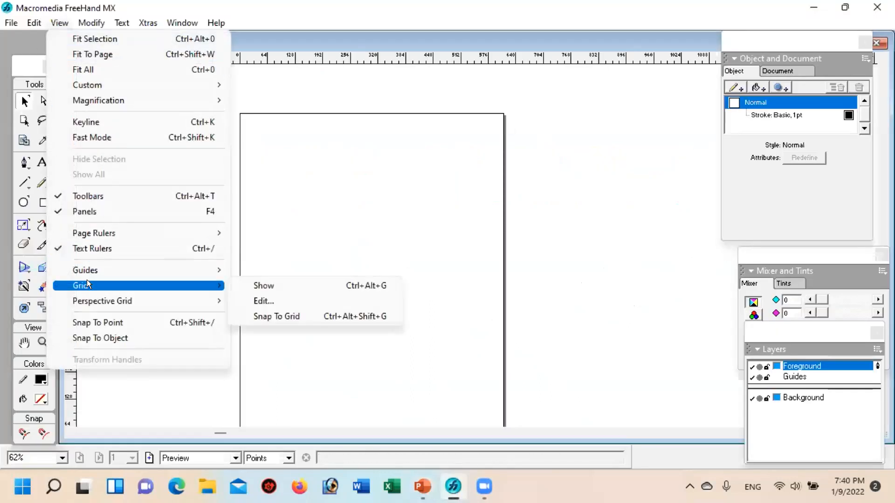
click(285, 283)
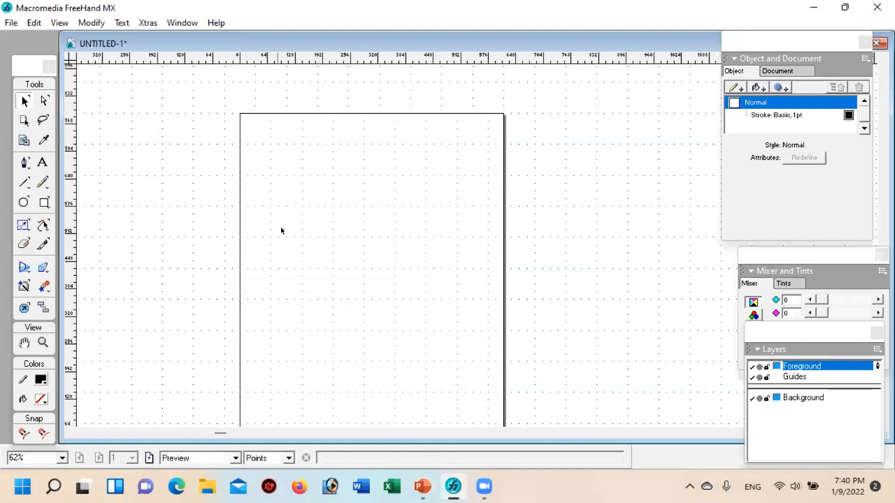
Step: Draw a straight horizontal line five grid cells long, starting one cell in from the page's left edge and three cells below its top
click(42, 343)
click(321, 239)
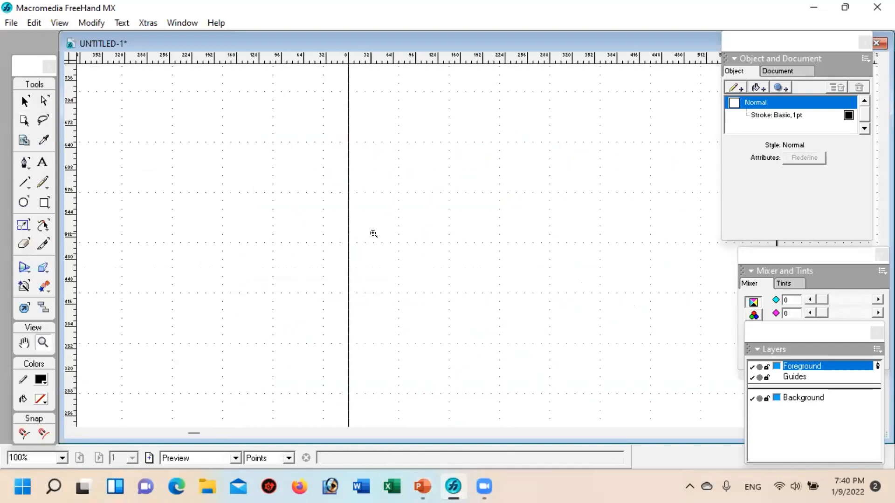
key(h)
drag(490, 165, 375, 249)
drag(443, 205, 395, 171)
drag(390, 256, 386, 250)
key(z)
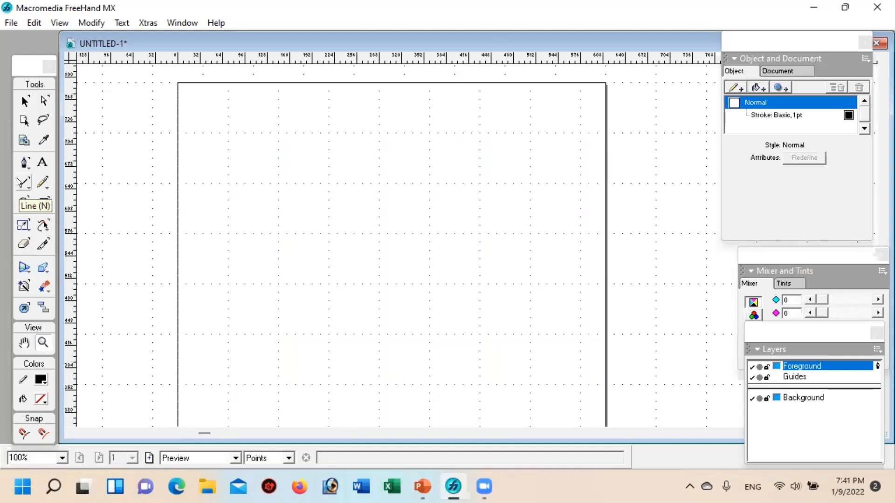
click(411, 485)
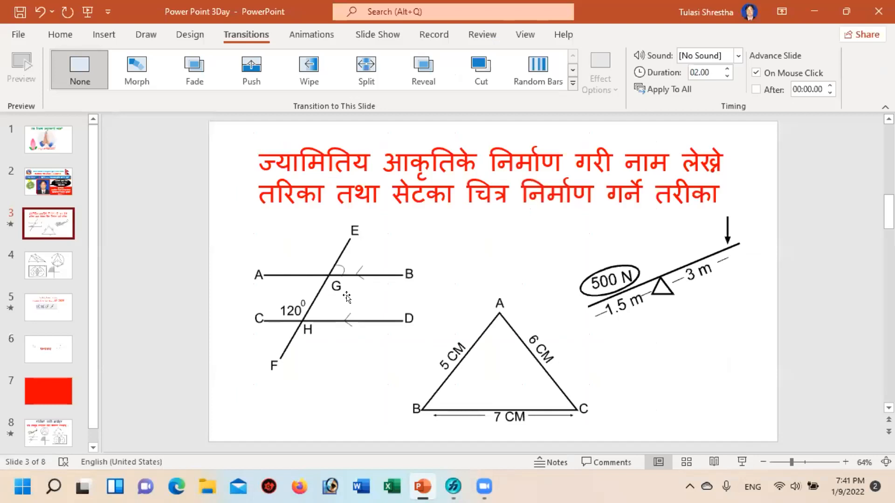
click(453, 486)
click(20, 176)
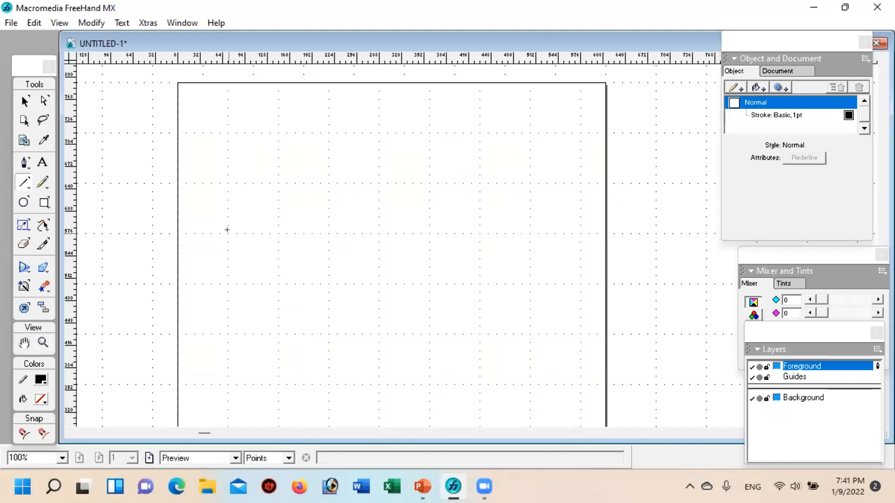
drag(227, 230, 478, 230)
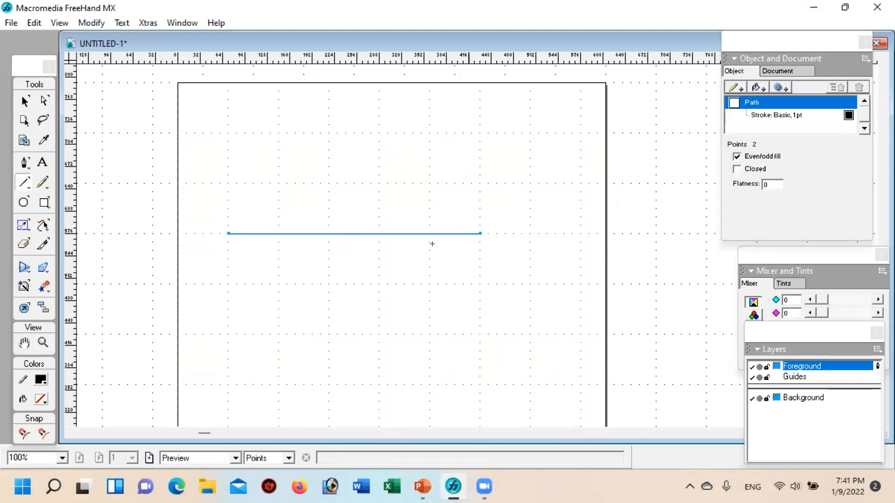
click(25, 101)
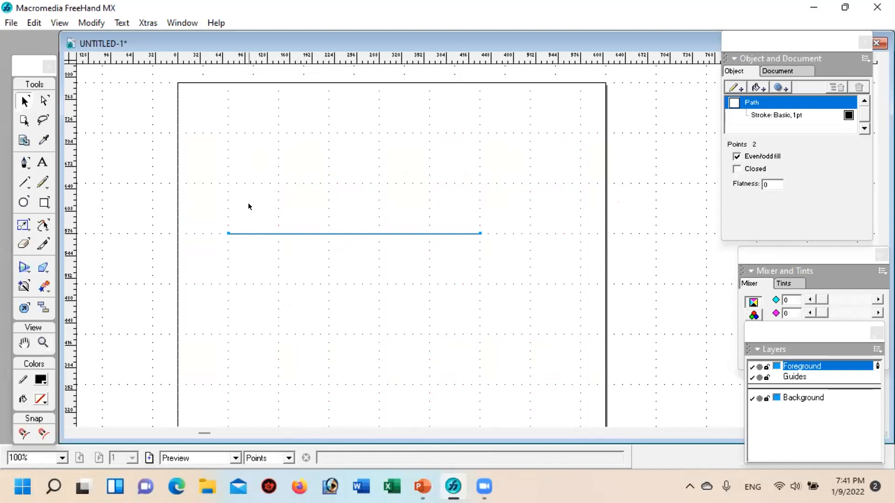
click(294, 248)
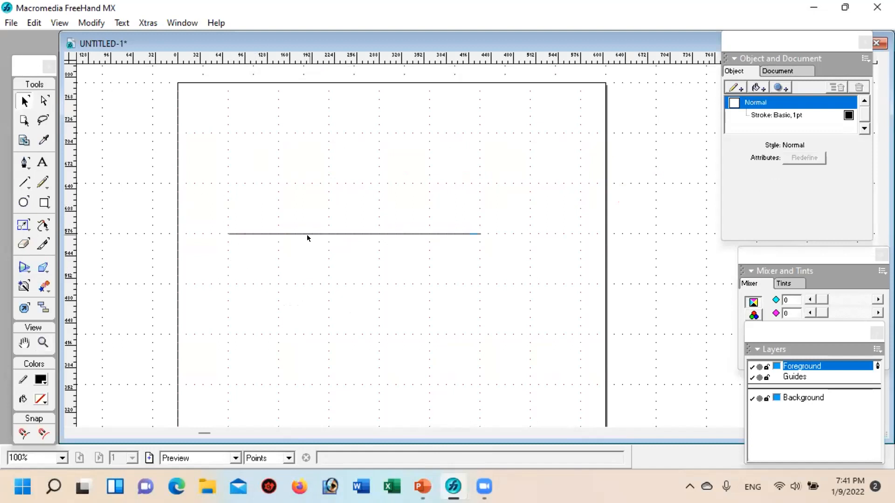
Step: Try a 6 pt stroke width on the horizontal line, settle on 4 pt, and leave the line selected
click(307, 234)
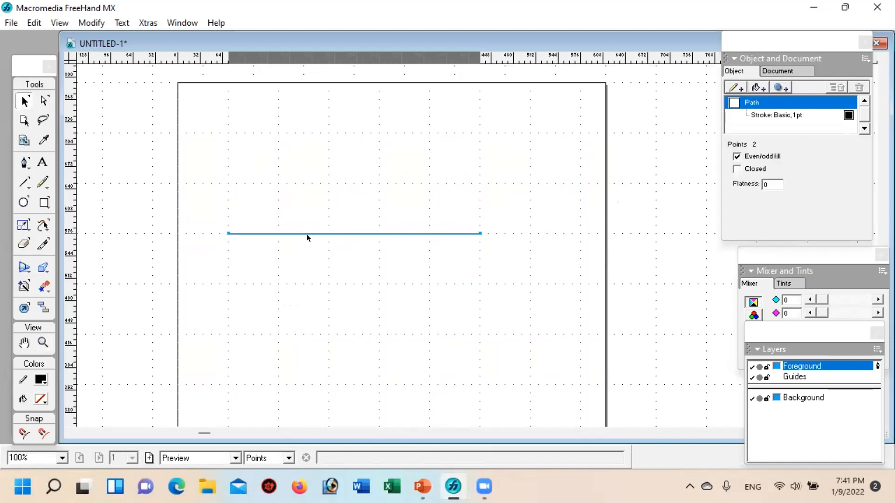
click(765, 115)
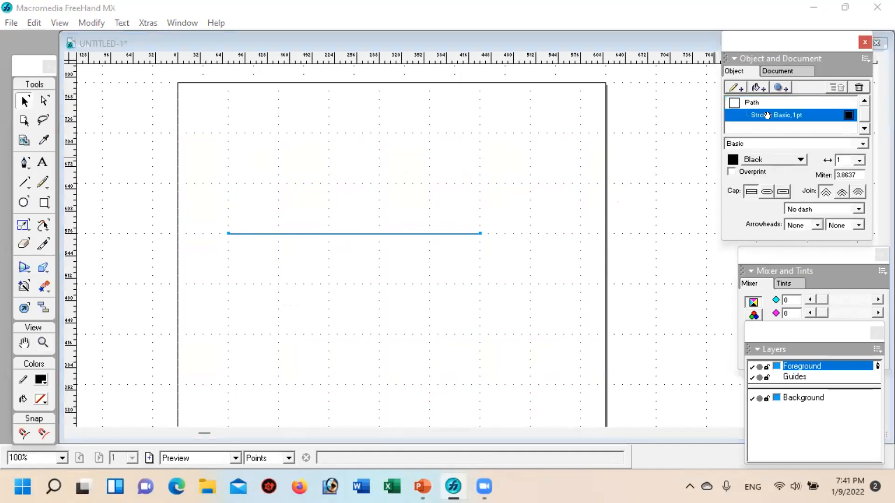
click(857, 157)
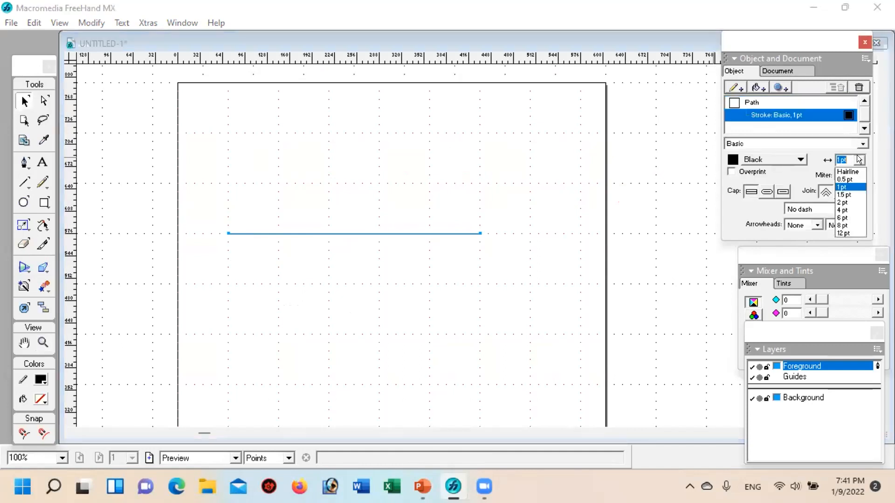
click(845, 212)
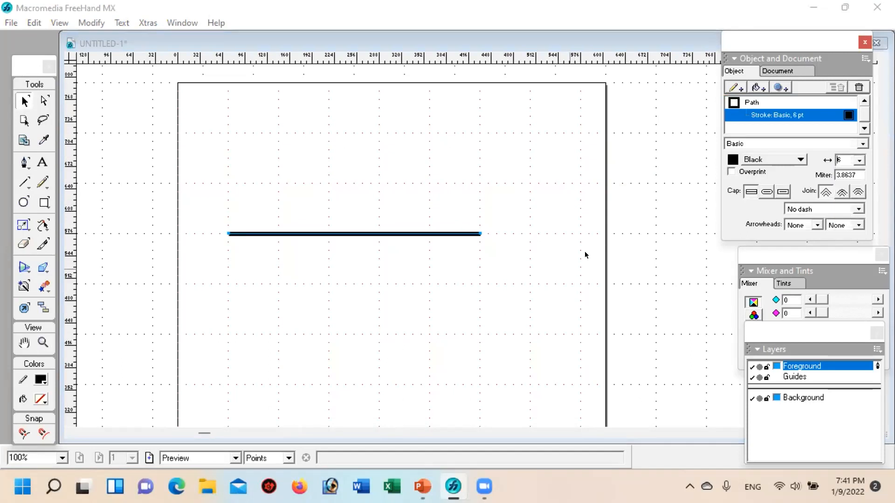
click(859, 157)
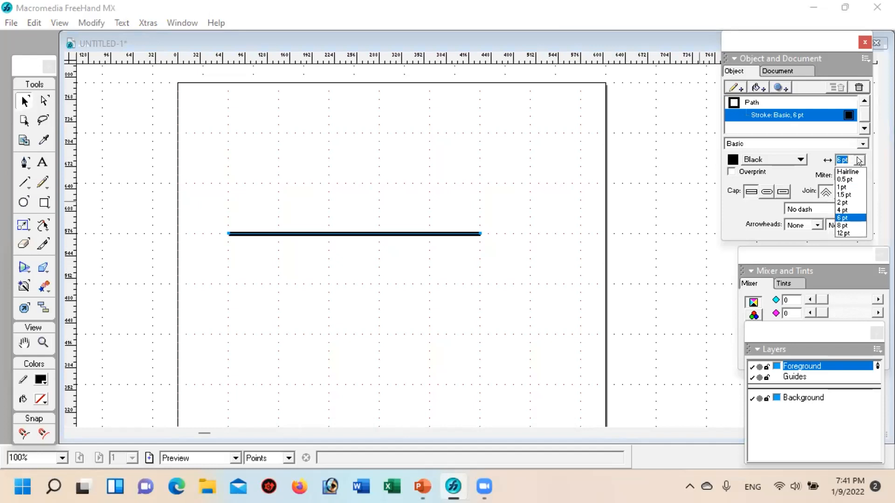
click(847, 210)
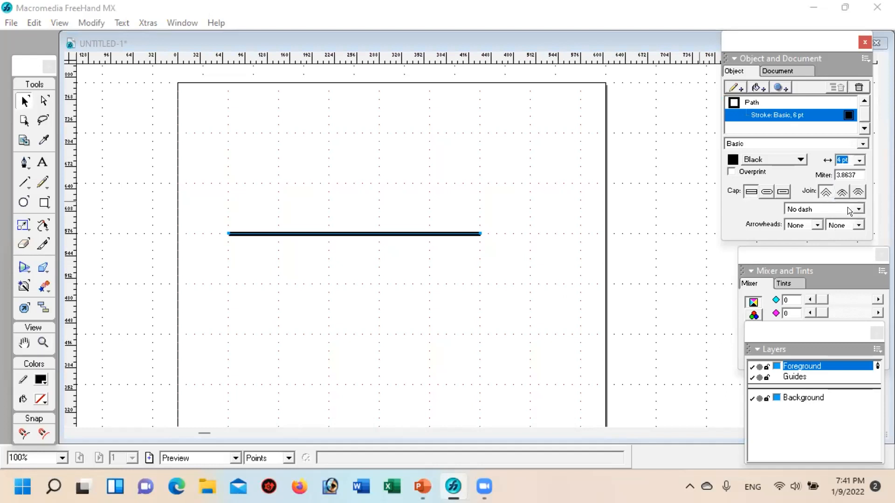
click(424, 275)
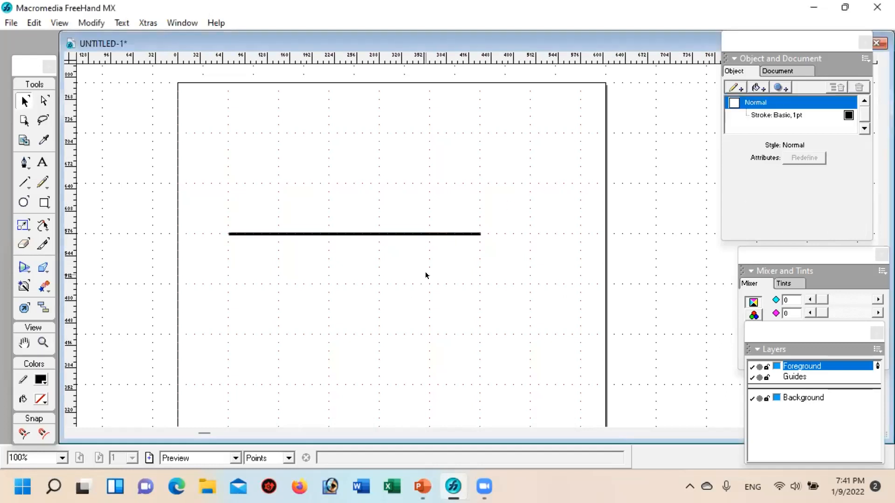
click(364, 233)
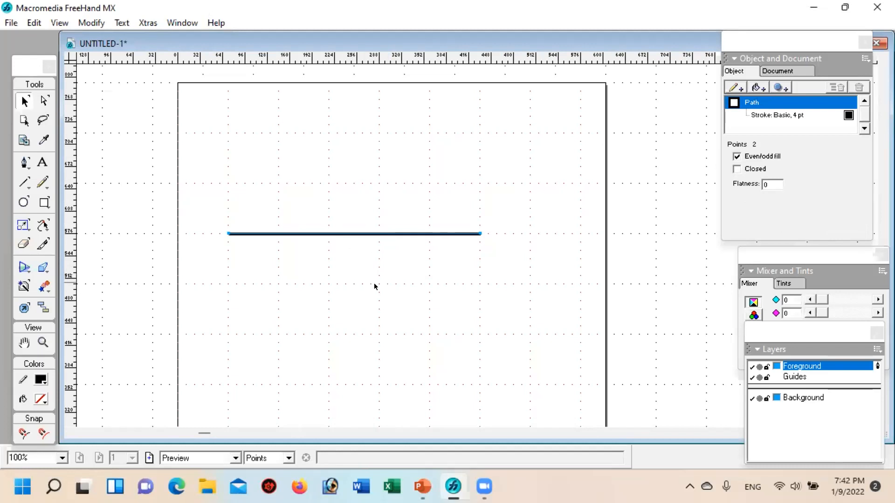
Step: Clone the selected horizontal line in place and move the copy straight down two grid cells to form the parallel line
key(ctrl+shift+c)
key(Down)
key(Down)
key(Down)
key(Down)
key(Down)
key(Down)
key(Down)
key(Down)
key(Down)
key(Down)
key(Down)
key(Down)
key(Down)
key(Down)
key(Down)
key(Down)
key(Down)
key(Down)
key(Down)
key(Down)
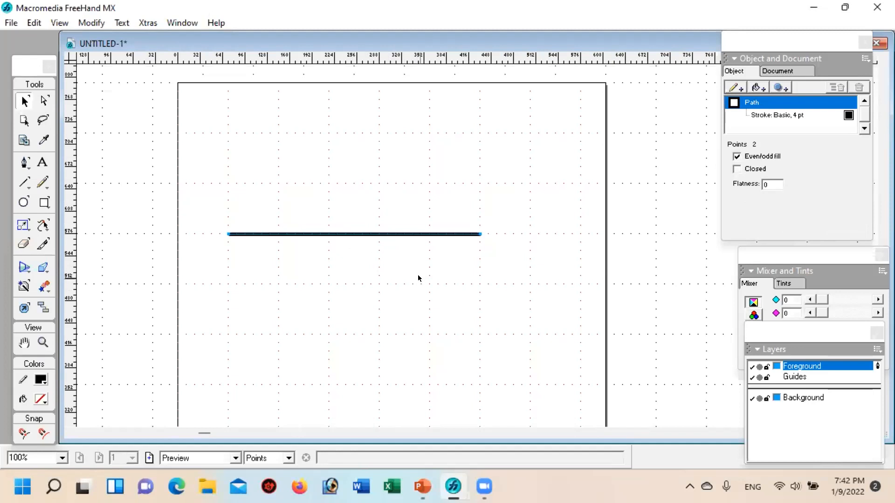
key(Down)
key(Down)
key(Down)
key(Down)
key(Down)
key(Down)
key(Down)
key(Down)
key(Down)
key(Down)
key(Down)
key(Down)
key(Down)
key(Down)
key(Down)
key(Down)
key(Down)
key(Down)
key(Down)
key(Down)
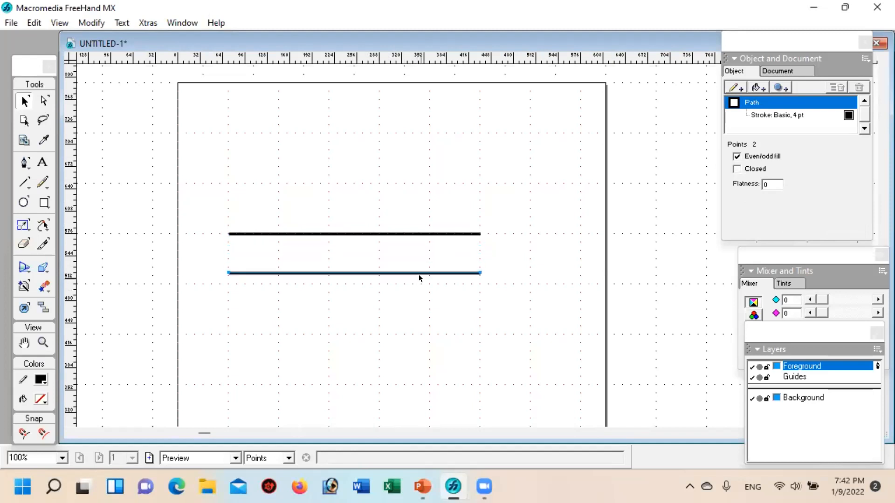
key(Down)
key(Down)
key(Down)
key(Down)
key(Down)
key(Down)
key(Down)
key(Down)
key(Down)
key(Down)
key(Down)
key(Down)
key(Down)
key(Down)
key(Down)
key(Down)
key(Down)
key(Down)
key(Down)
key(Down)
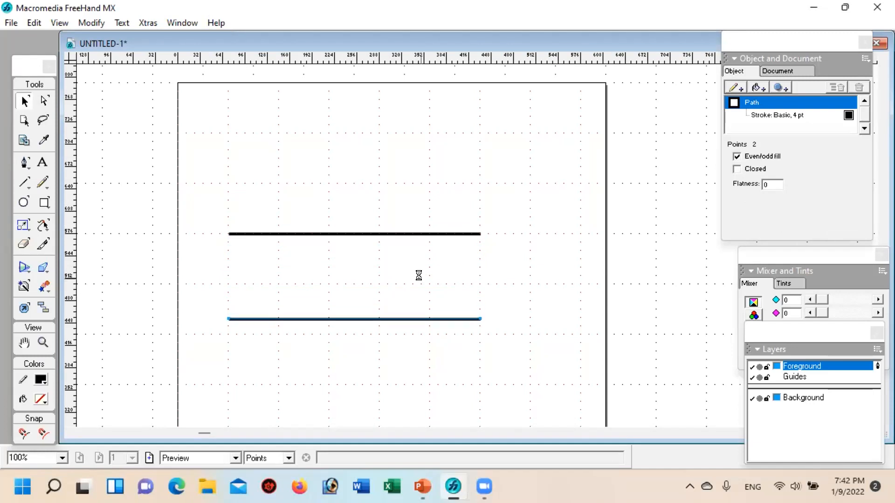
key(Up)
key(Up)
key(Up)
key(Up)
key(Up)
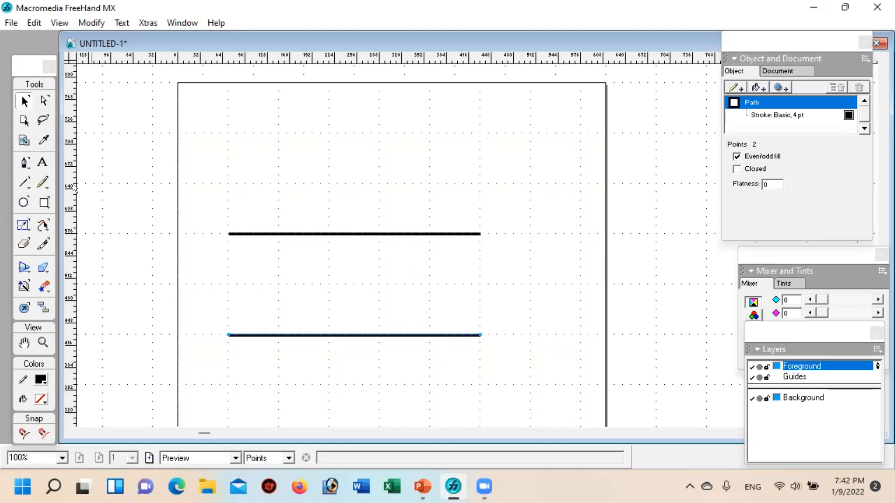
Step: Draw a straight transversal with the Pen tool, rising rightward from one grid cell below the lower parallel to one cell above the upper
click(21, 163)
click(278, 385)
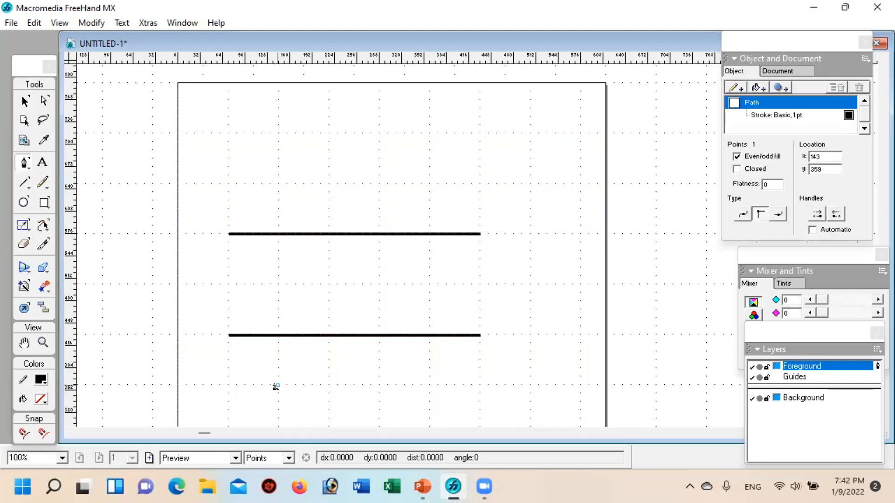
click(430, 184)
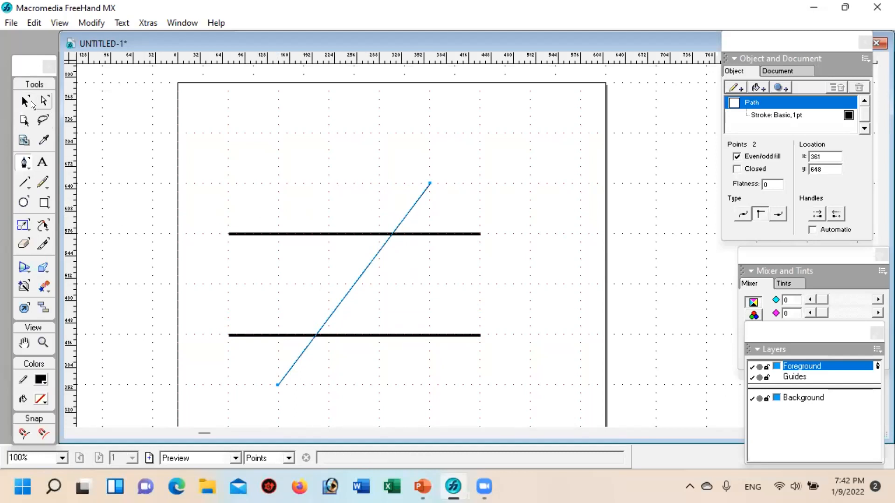
Step: Set the transversal's stroke width to 4 pt and deselect it
click(766, 115)
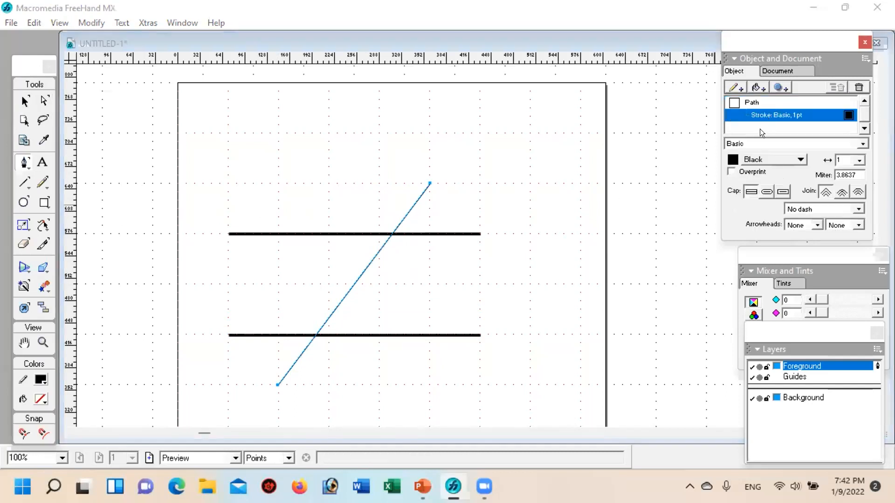
click(858, 160)
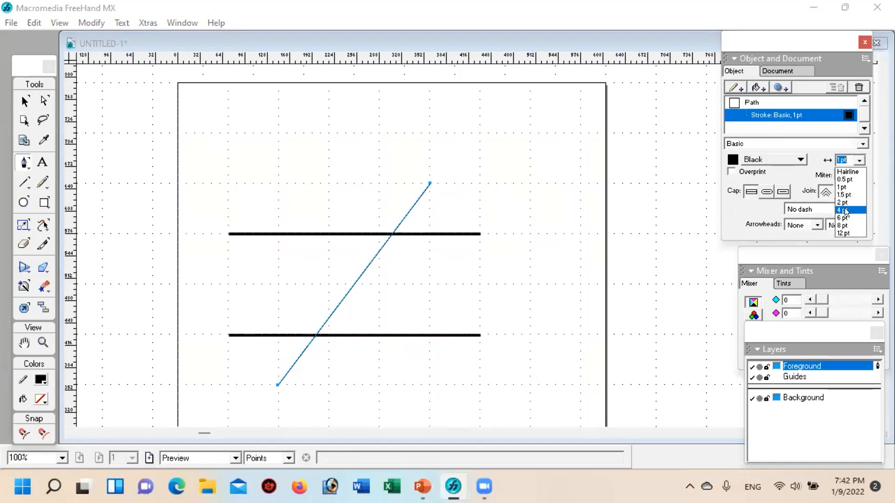
click(845, 210)
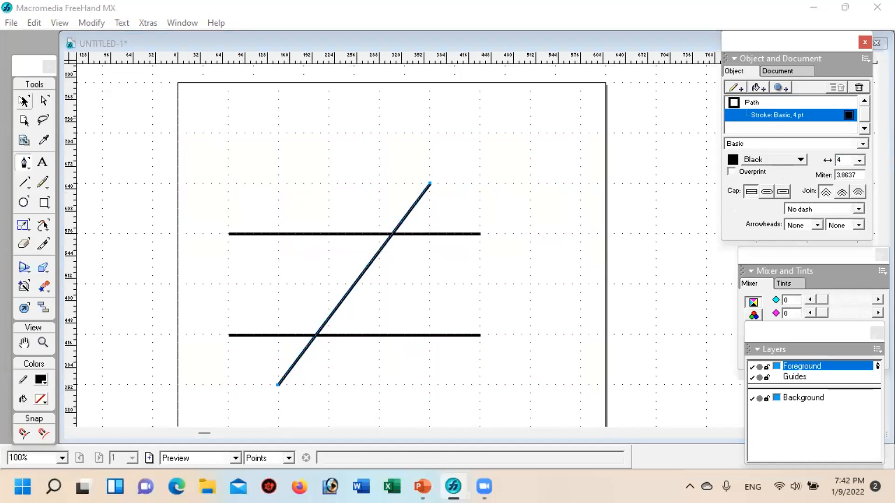
click(23, 100)
click(315, 149)
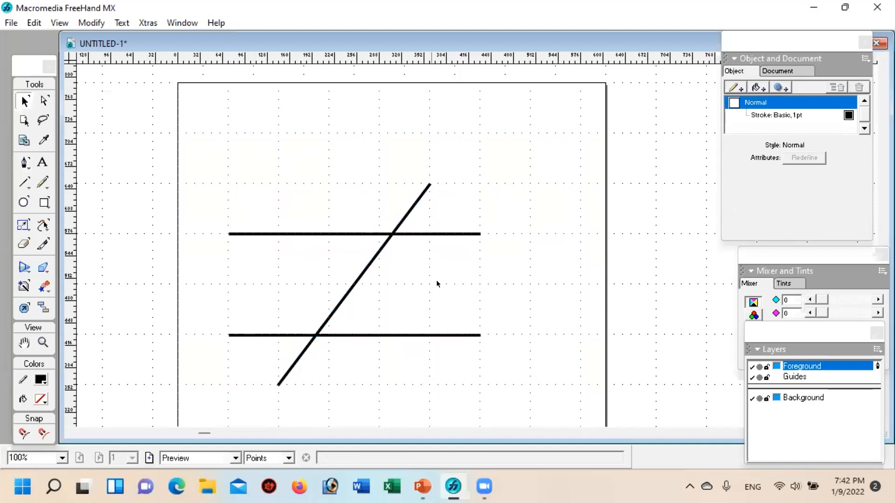
Step: Check the figure's angle arc in PowerPoint, return to FreeHand, and place a circle about 93 pt across over the upper intersection
click(421, 484)
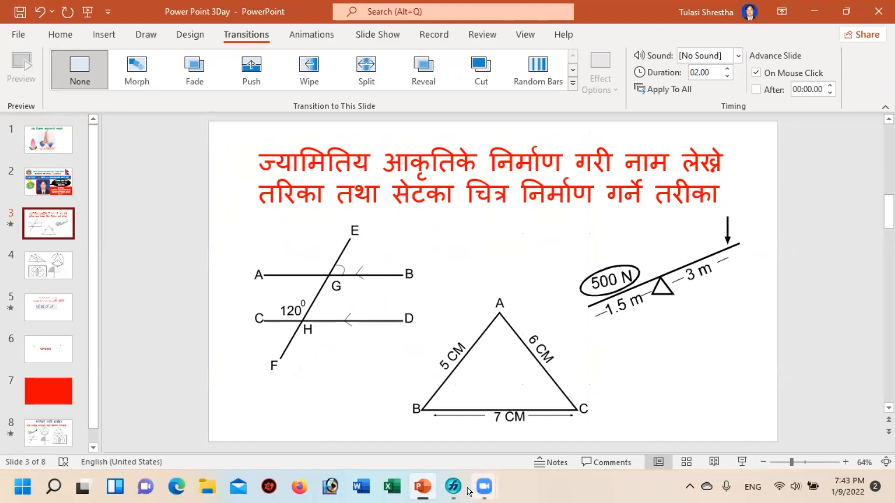
click(453, 486)
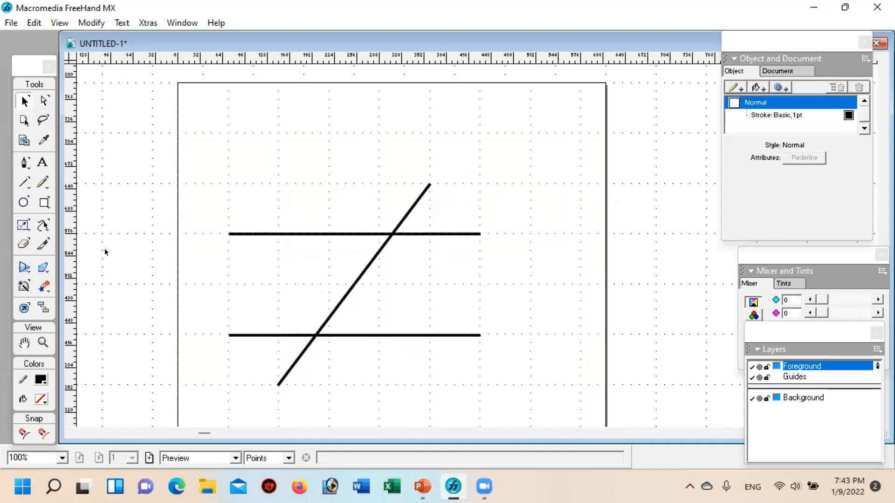
click(21, 199)
drag(360, 114, 425, 180)
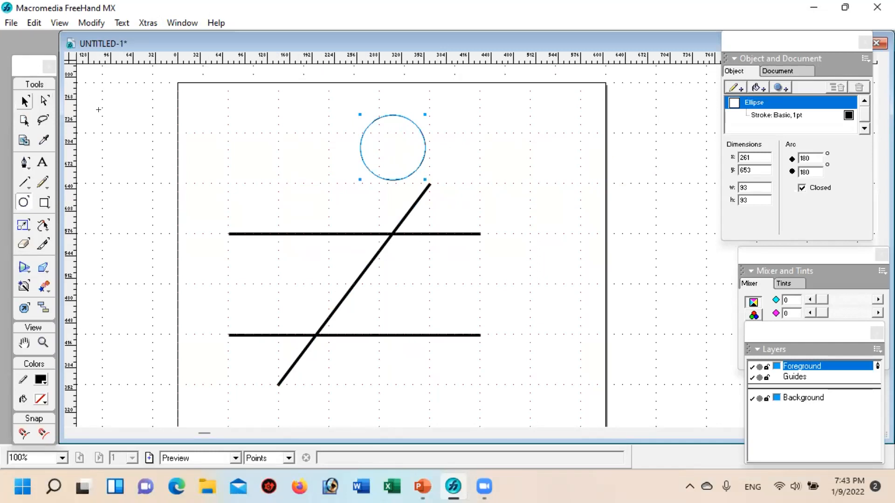
click(25, 101)
drag(404, 175, 397, 265)
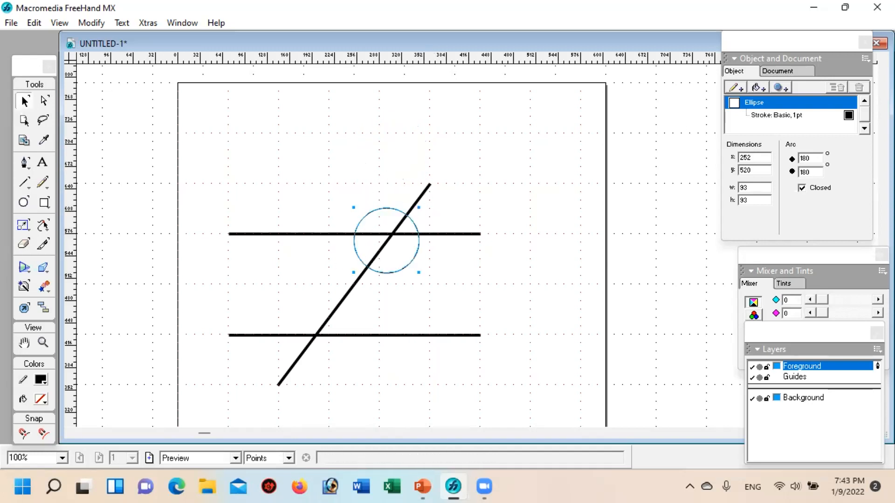
Step: Set the circle's stroke width to 2 pt and deselect it
click(779, 119)
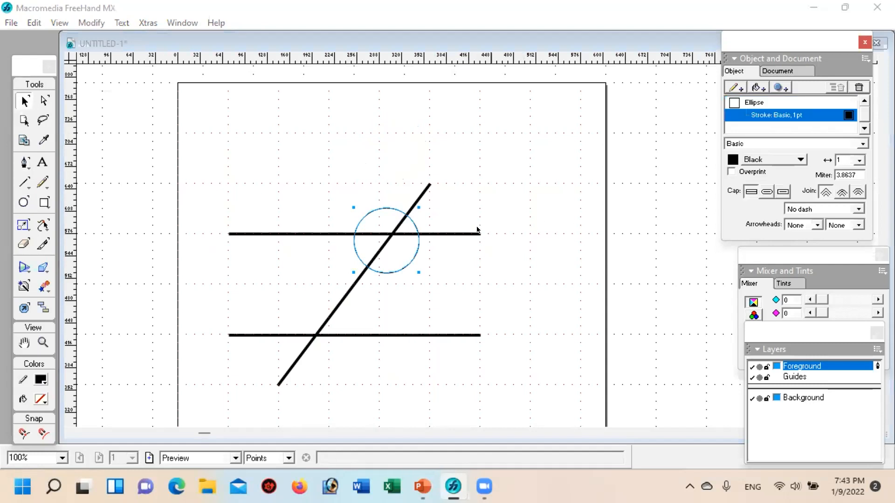
click(860, 160)
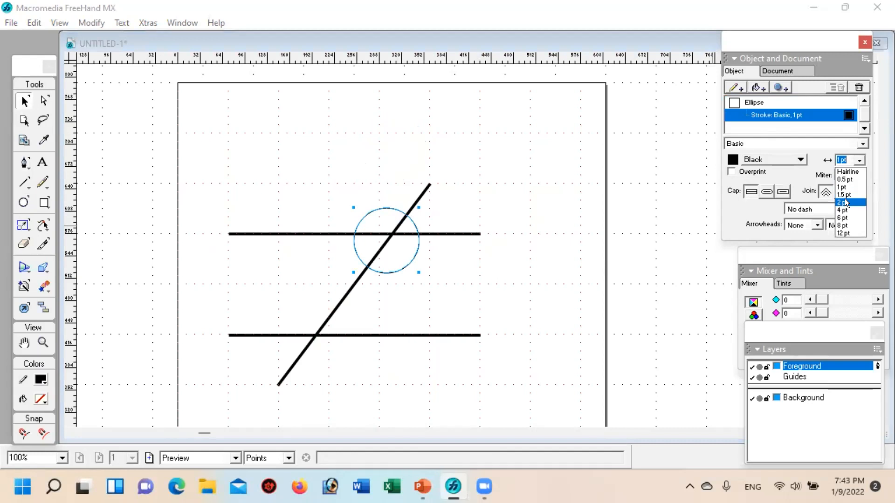
click(846, 202)
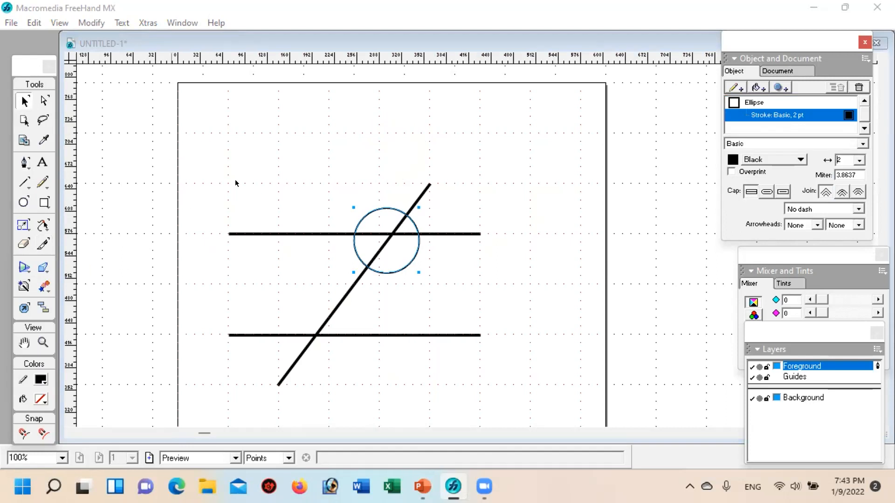
click(298, 172)
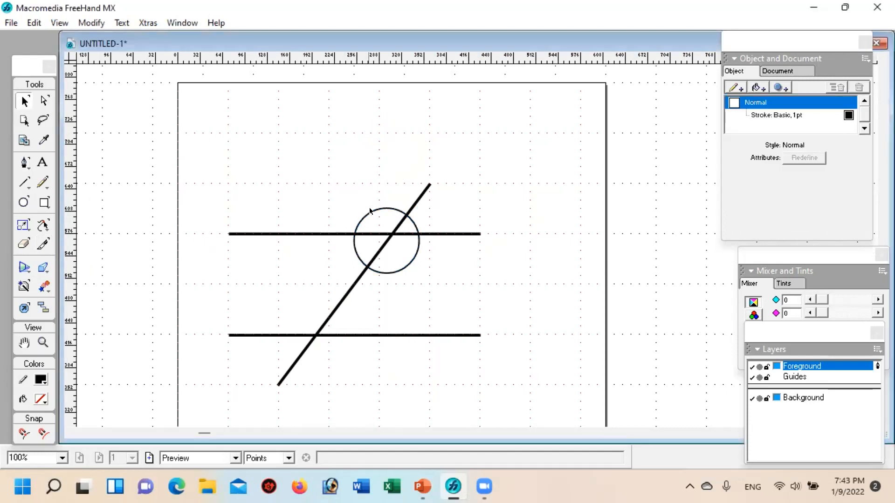
Step: Try to cut the circle with the Knife tool where it meets the transversal and the upper parallel, and undo the cuts
click(41, 242)
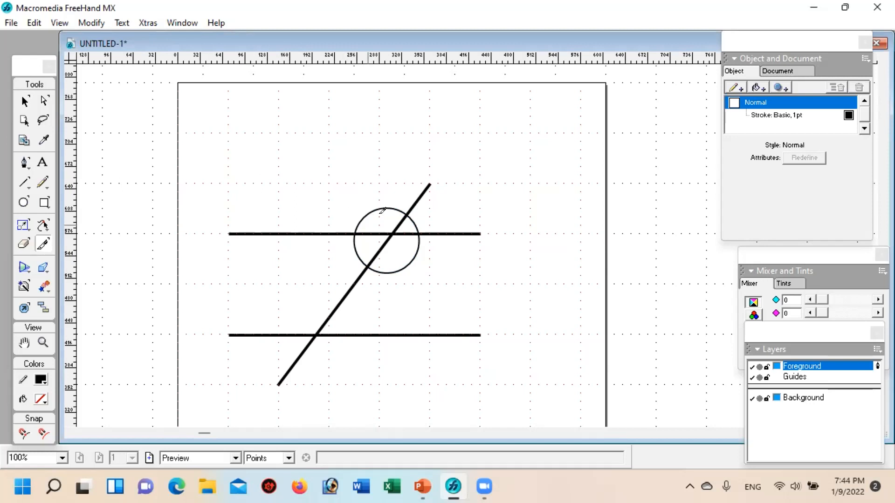
drag(410, 202, 401, 225)
click(17, 98)
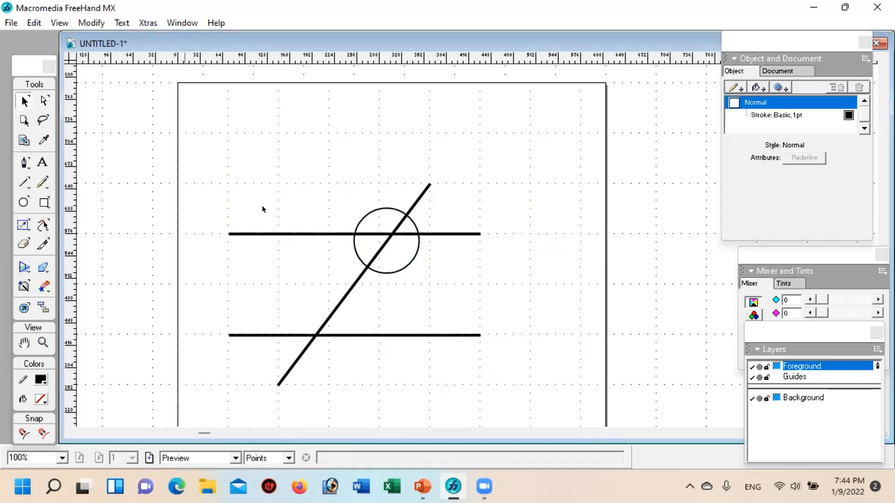
click(364, 214)
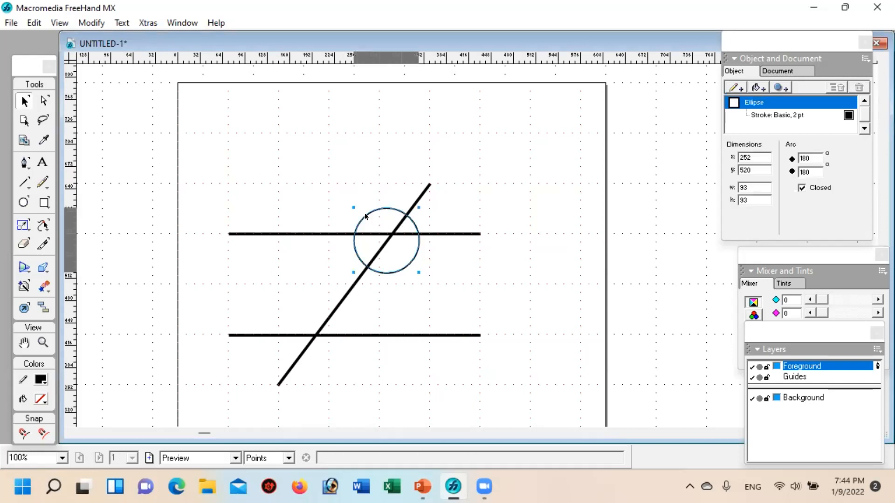
click(43, 245)
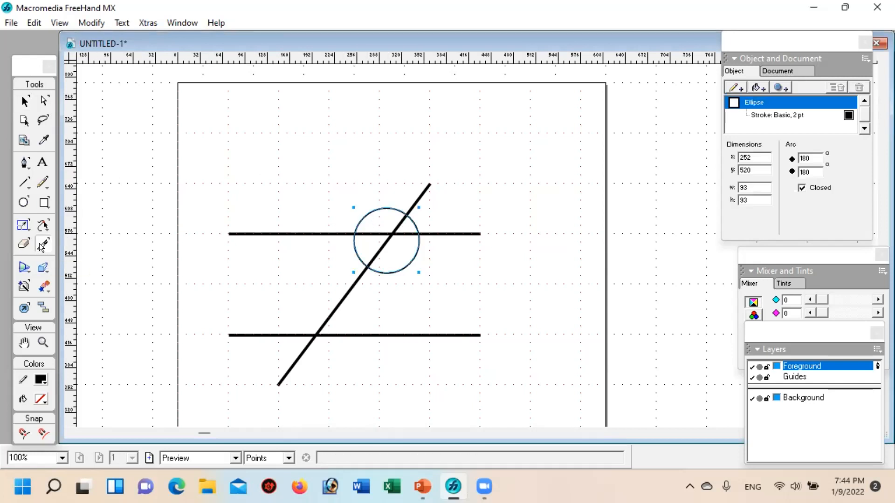
click(407, 215)
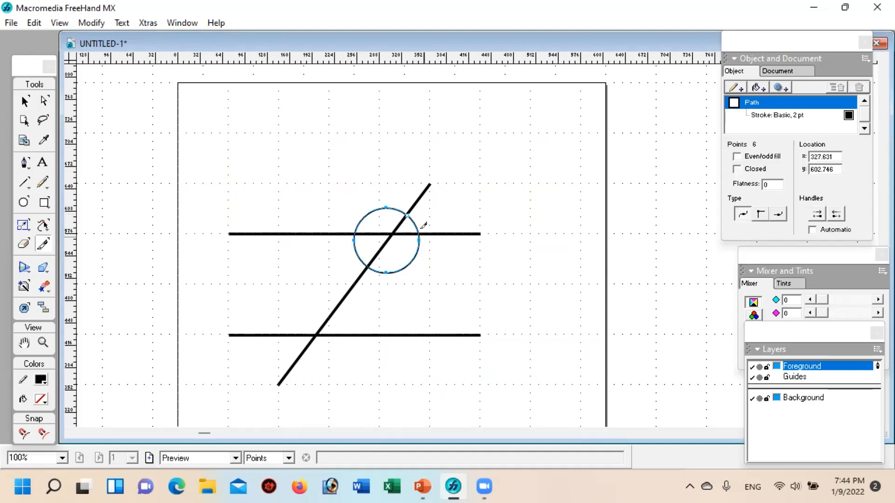
click(418, 224)
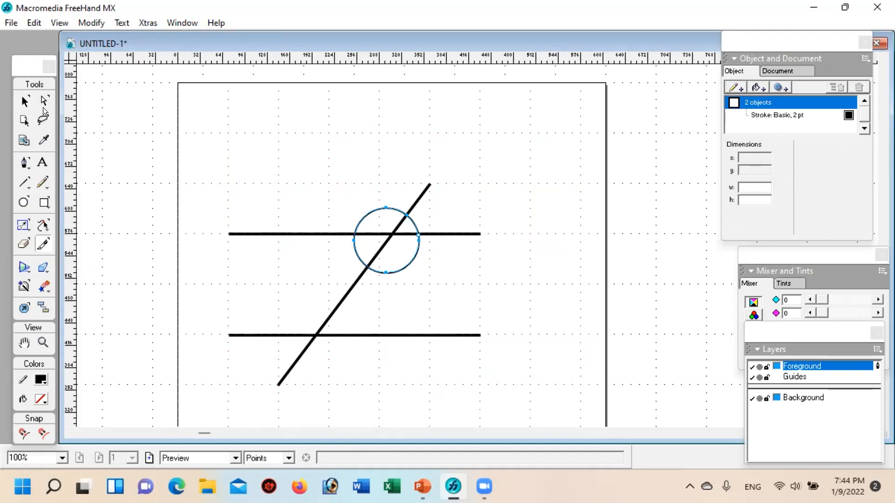
key(ctrl+z)
key(ctrl+z)
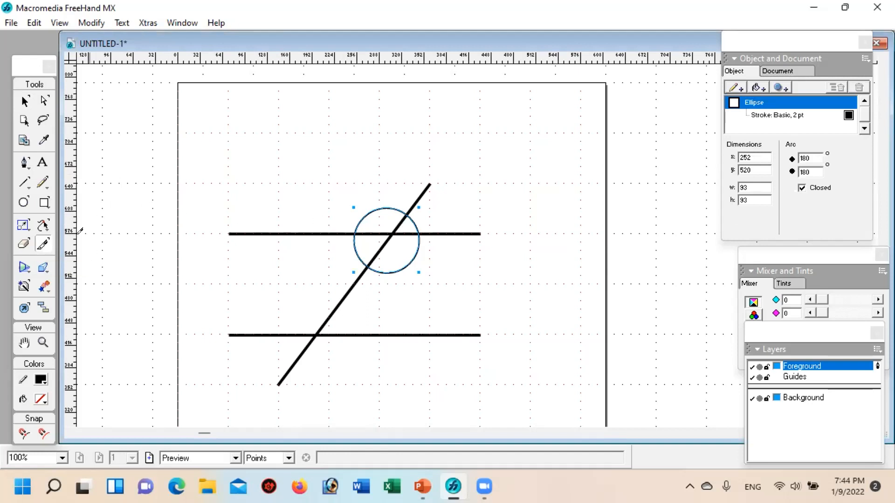
Step: Cut the circle with the Knife tool where it crosses the transversal and the right part of the upper parallel, and deselect the pieces
click(41, 342)
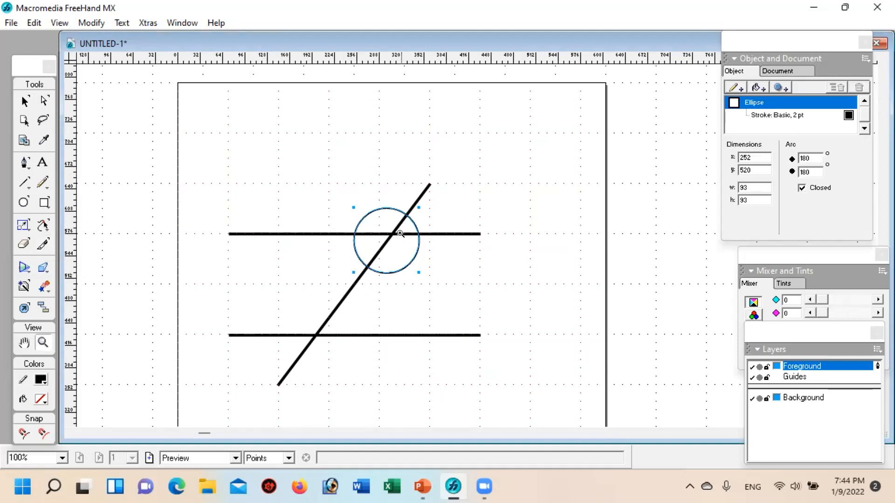
click(421, 219)
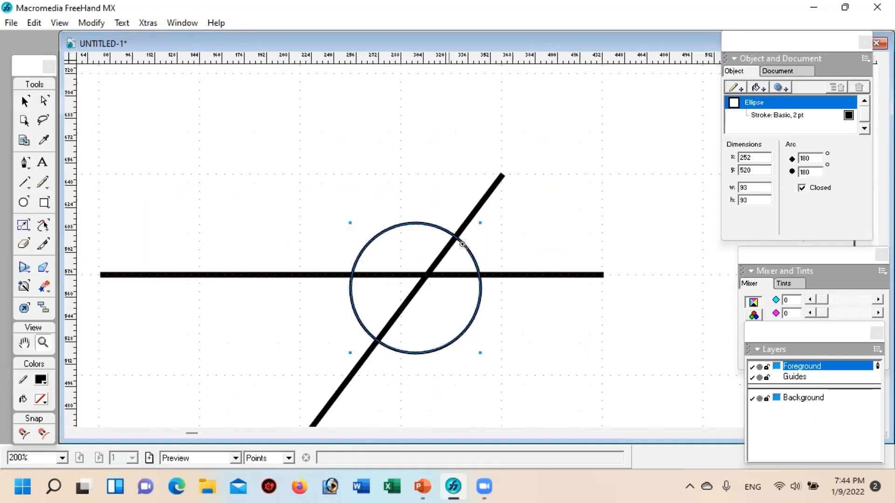
click(487, 250)
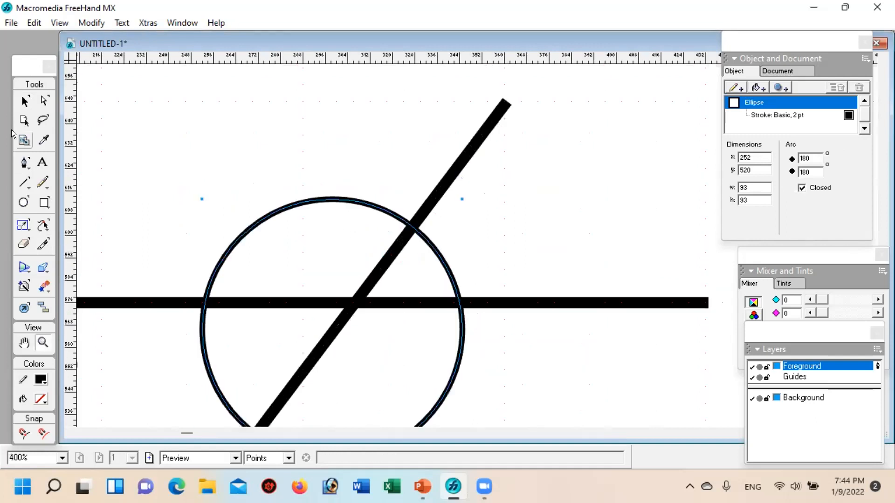
click(43, 243)
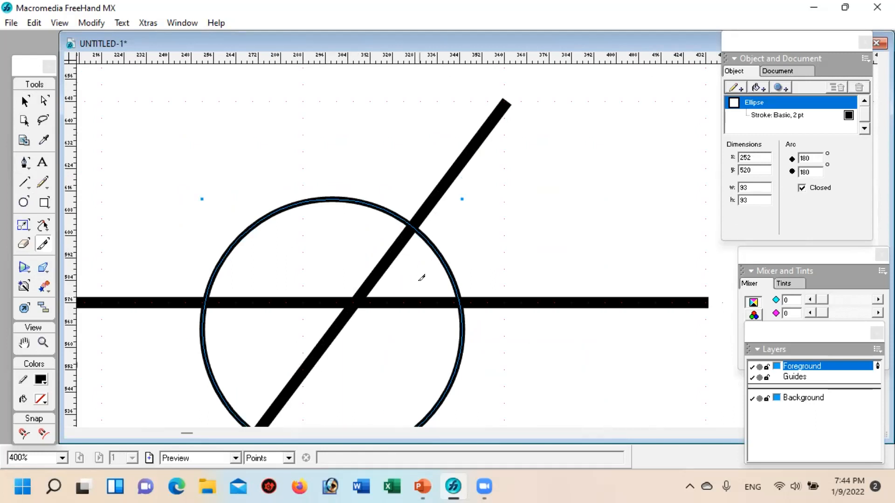
click(412, 220)
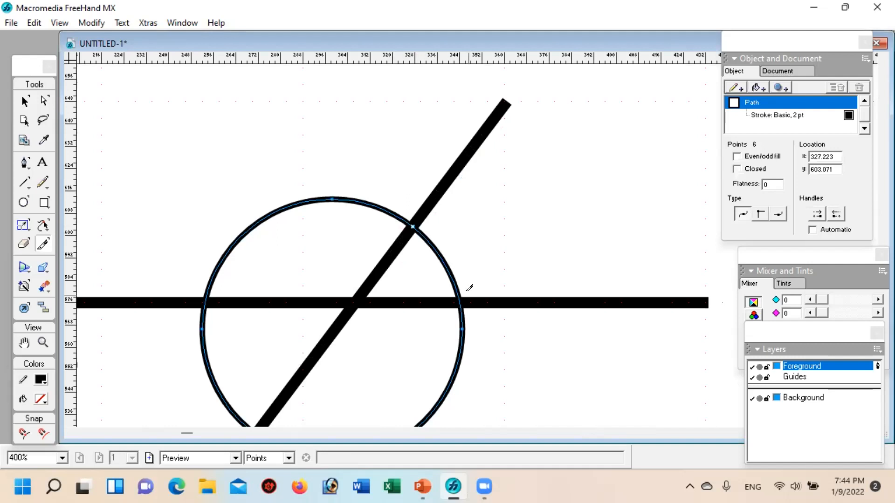
drag(445, 293, 510, 300)
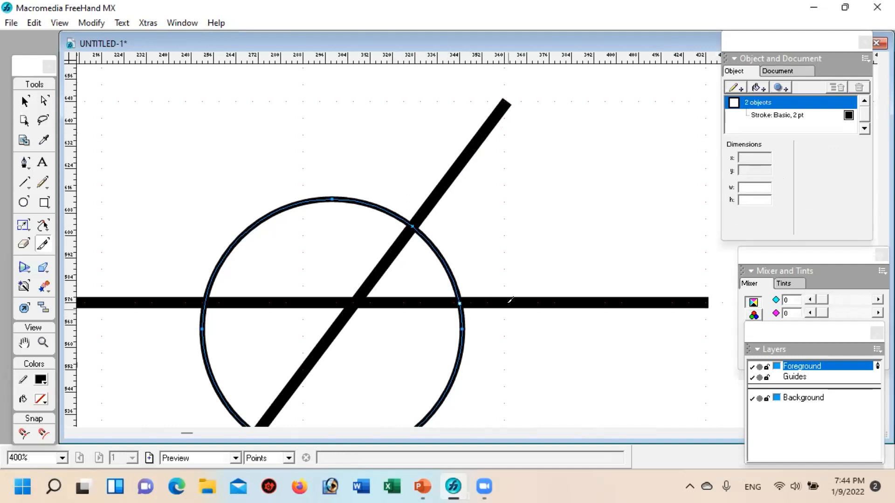
click(24, 101)
click(374, 144)
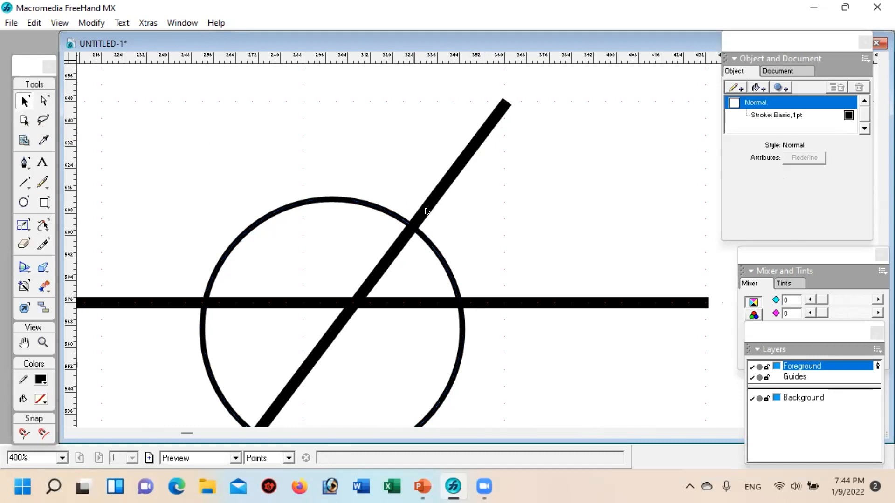
Step: Check the two cut pieces of the circle by selecting each, leaving the large arc outside the upper-right angle selected
click(360, 204)
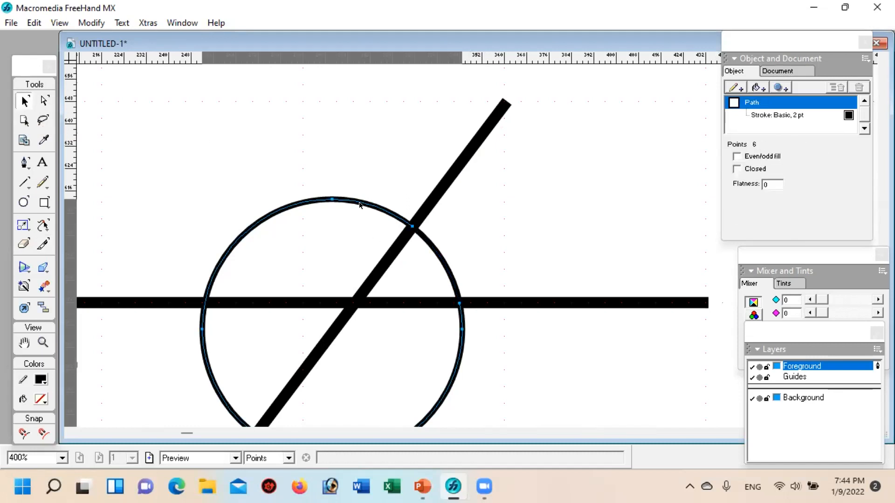
click(487, 240)
click(443, 255)
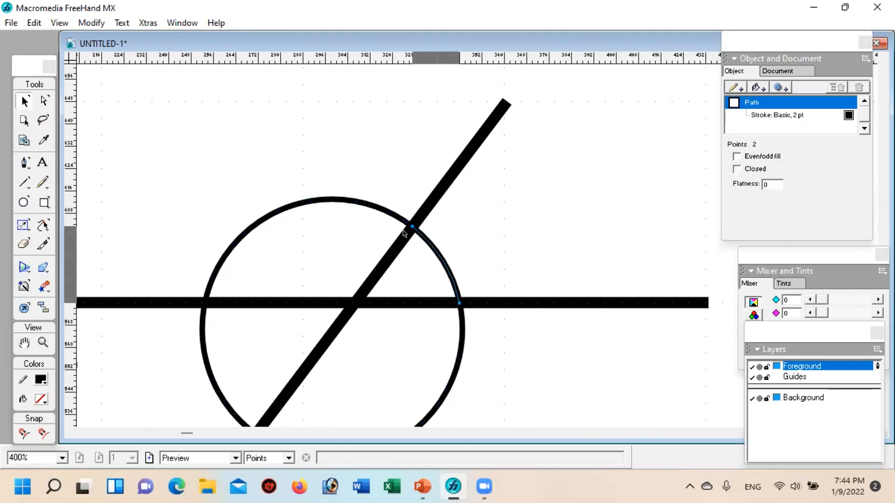
click(327, 199)
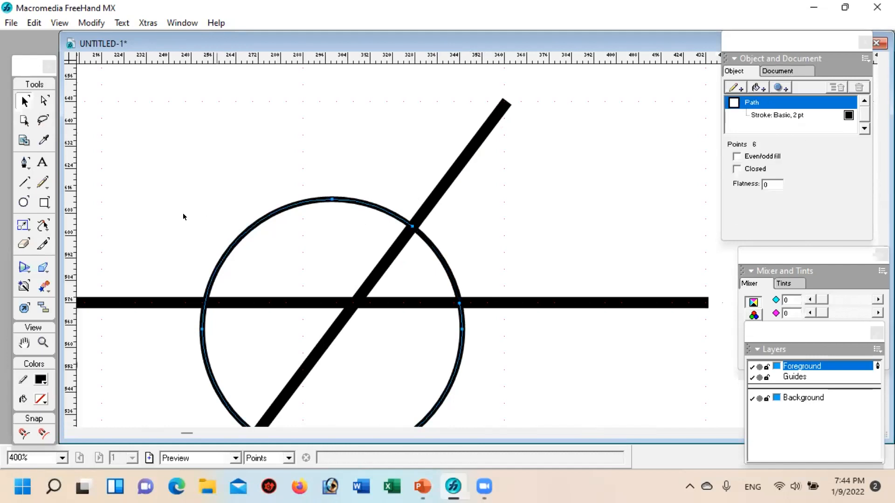
Step: Move the large arc off the upper intersection to the empty area above the upper parallel, leaving the angle arc in place, and deselect it
click(42, 343)
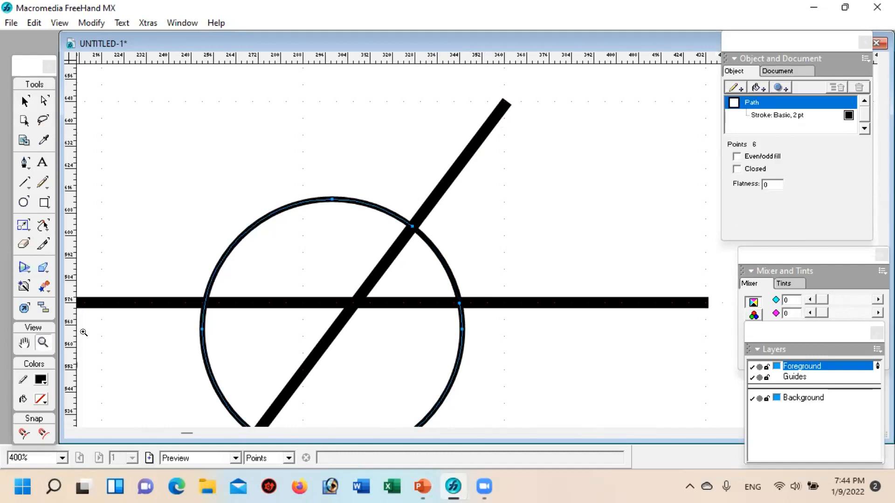
alt+click(286, 252)
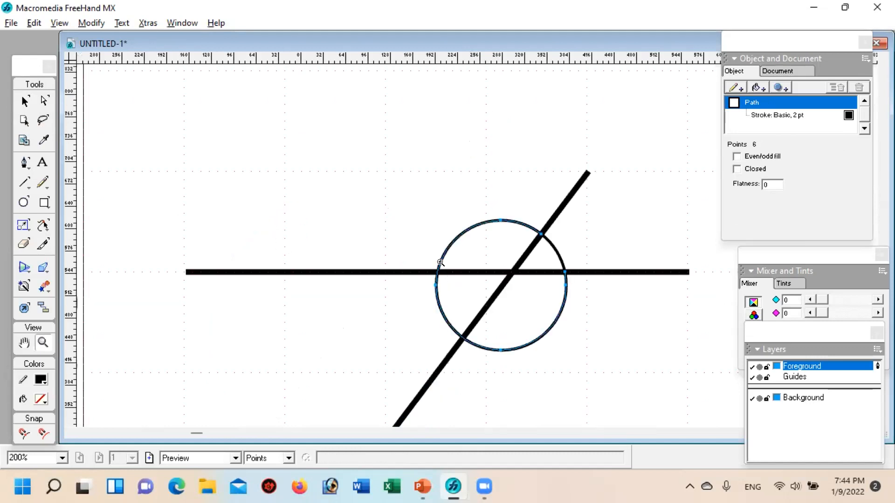
alt+click(438, 263)
click(25, 100)
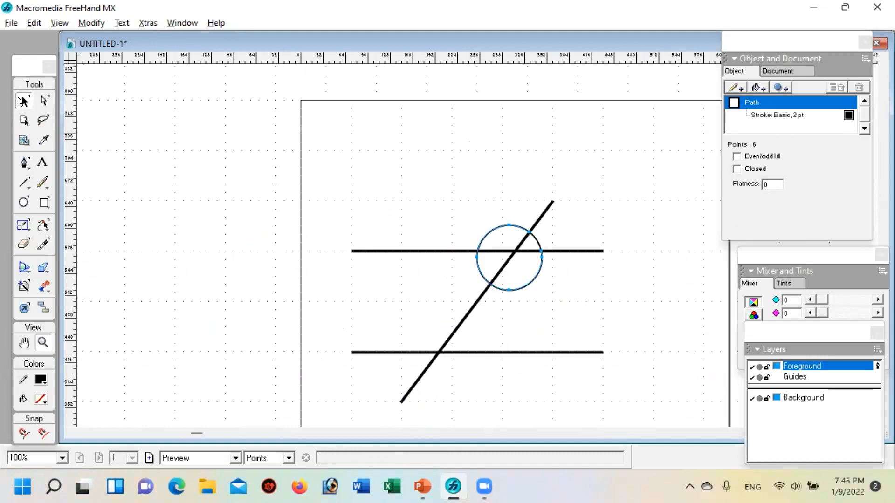
drag(522, 284, 418, 189)
click(611, 310)
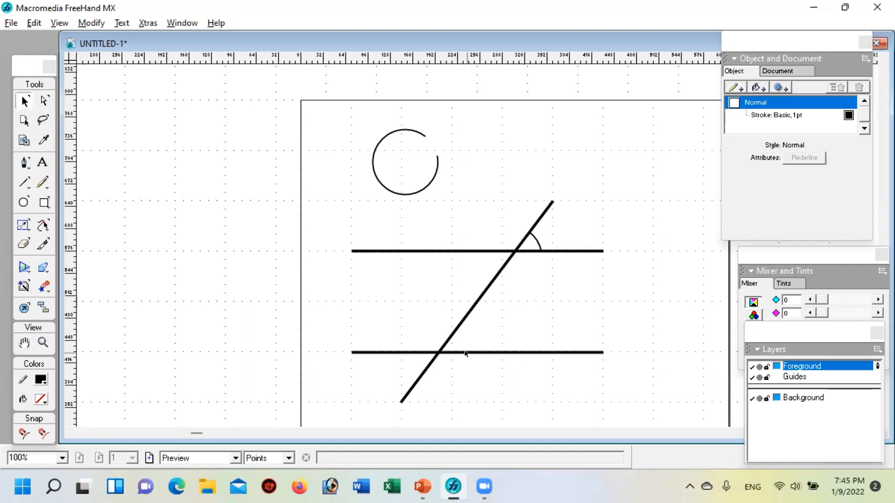
Step: Place the large arc around the intersection of the transversal and the lower parallel
click(386, 189)
drag(386, 189, 432, 389)
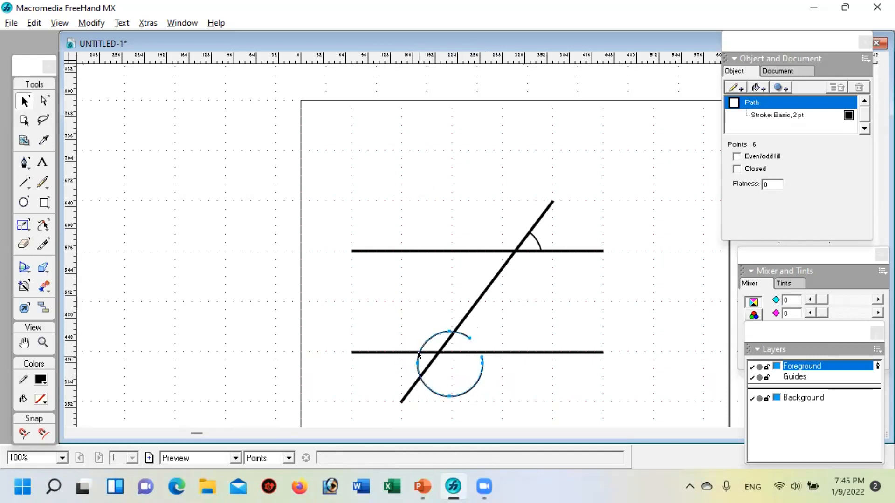
drag(440, 393, 436, 394)
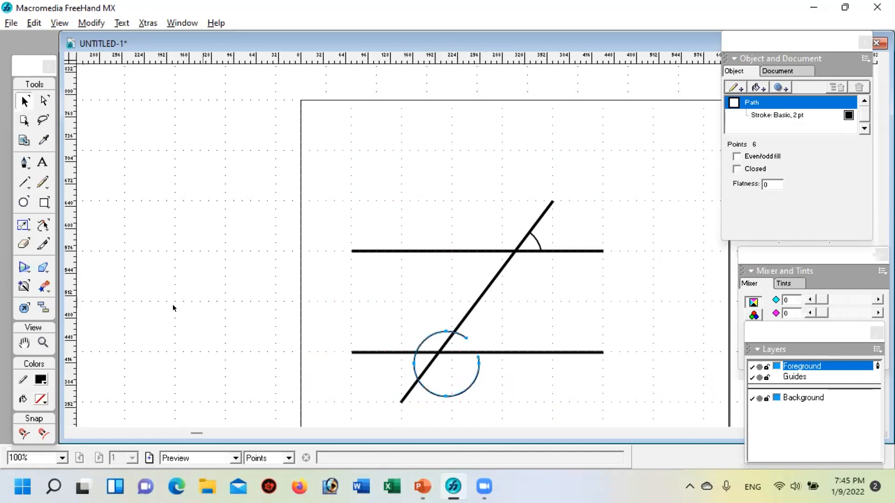
Step: Cut the arc with the Knife tool at the transversal and the left part of the lower parallel, and delete the short piece right of the transversal
click(43, 243)
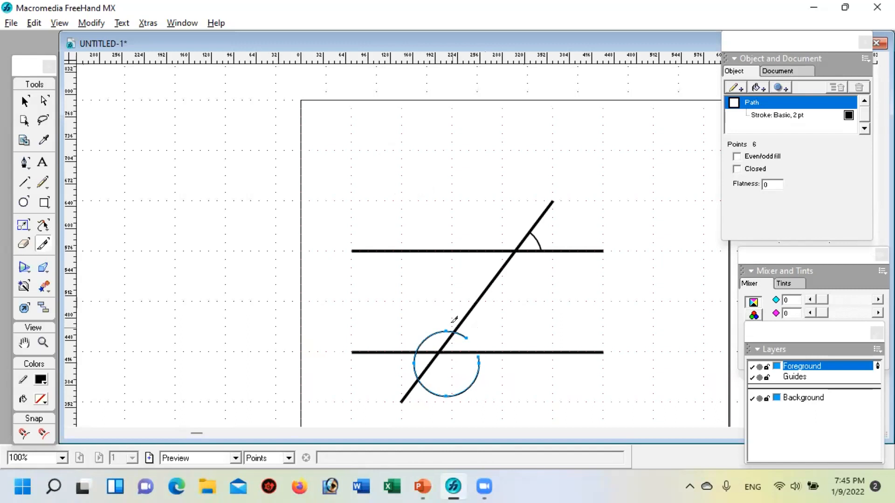
drag(454, 322, 448, 334)
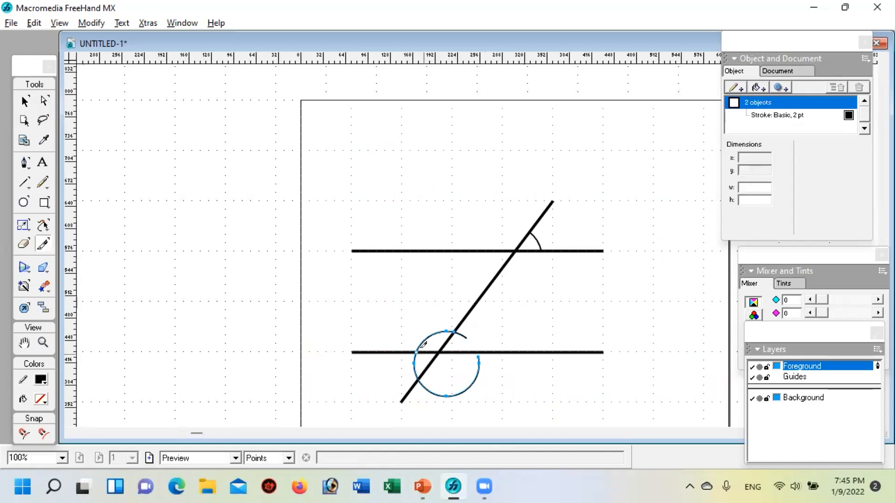
click(25, 101)
click(505, 344)
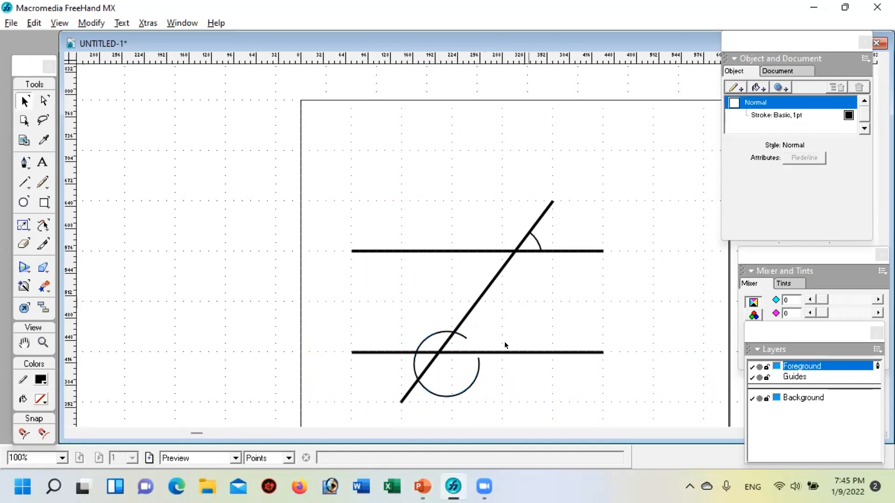
click(461, 338)
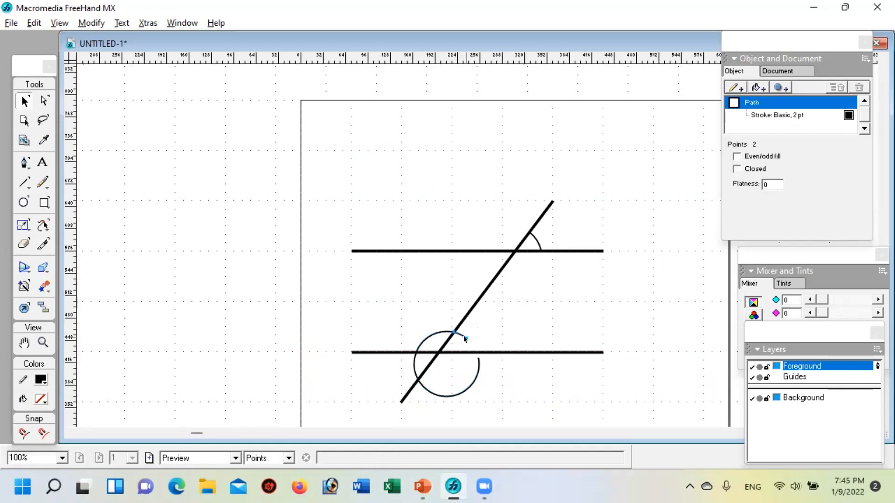
key(Delete)
Step: Delete the leftover lower arc and the angle arcs at both intersections, keeping only the parallels and the transversal
drag(452, 395, 575, 400)
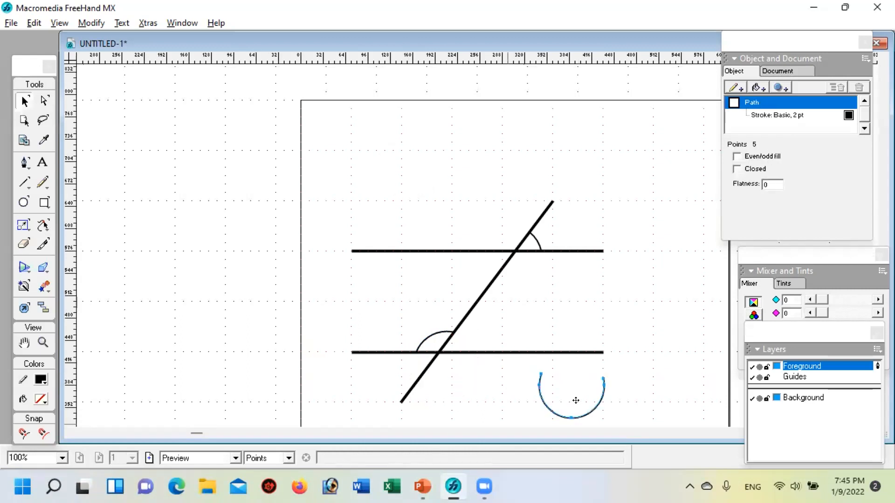
key(Delete)
click(429, 339)
key(Delete)
click(540, 239)
key(Delete)
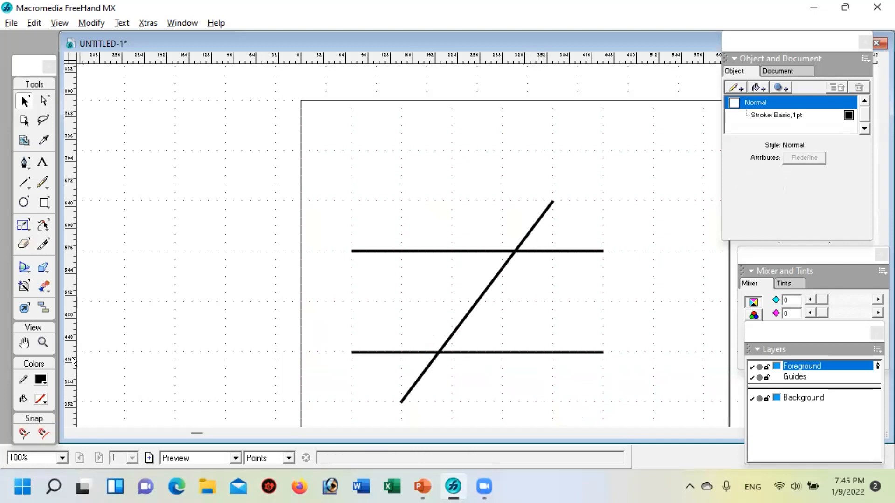
Step: Draw a circle about 56 pt in diameter around the upper intersection and set its stroke width to 2 pt
click(42, 343)
click(512, 260)
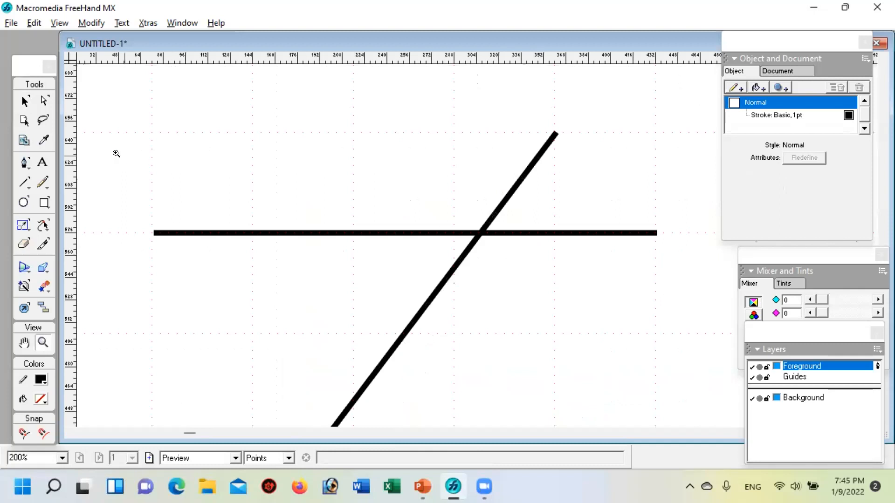
click(21, 202)
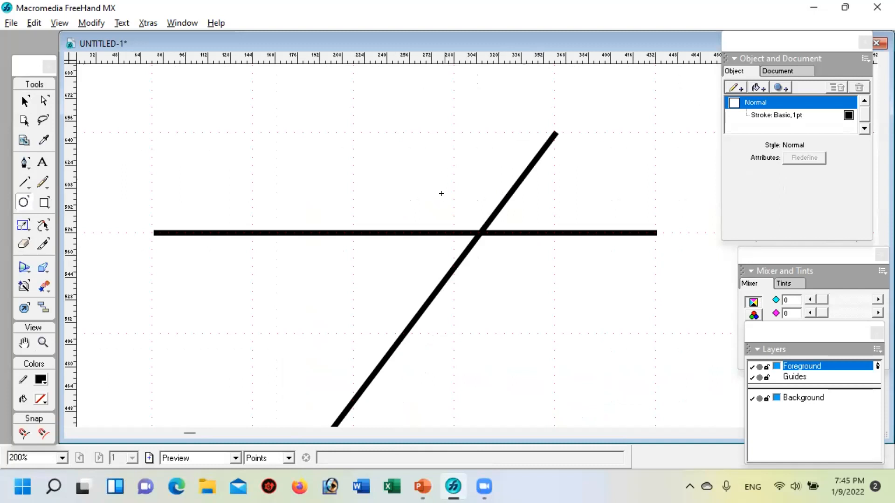
drag(443, 190, 505, 264)
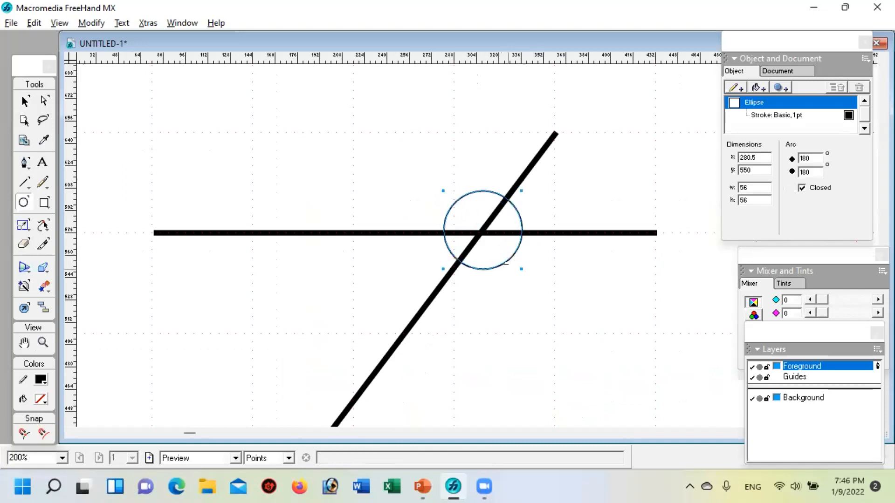
click(778, 116)
click(858, 160)
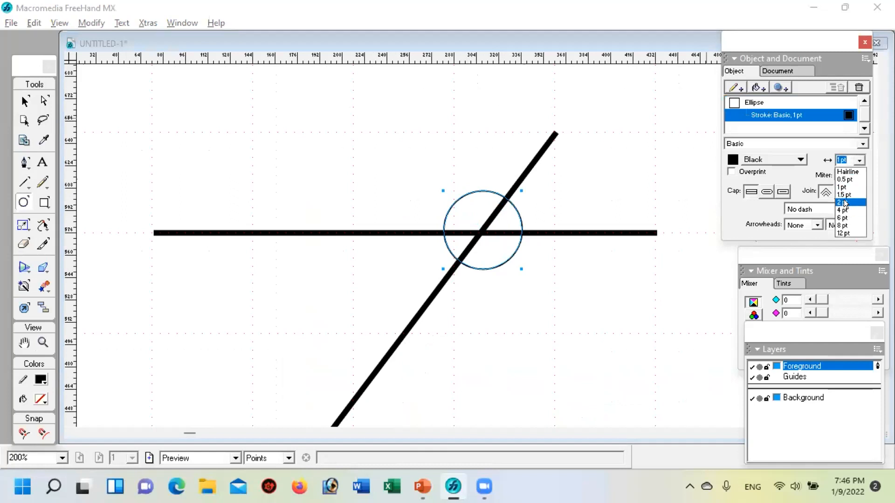
click(845, 203)
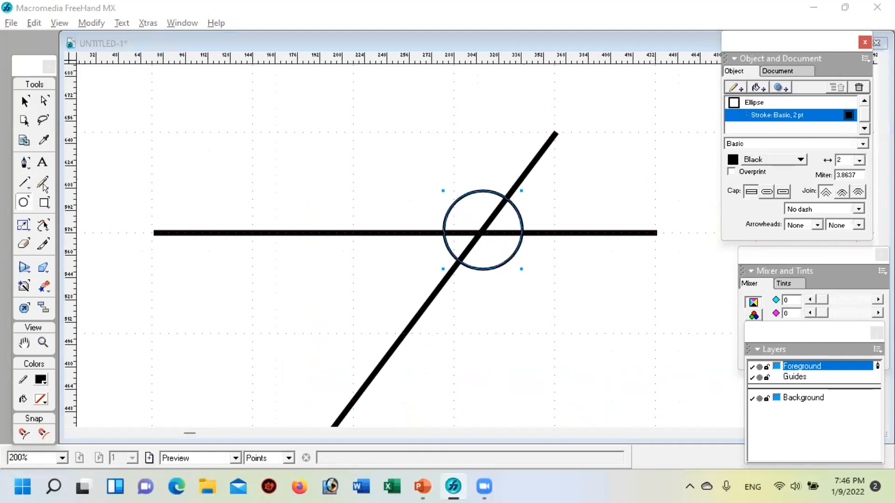
Step: Cut the circle with the Knife tool where it meets the upper part of the transversal and the right part of the upper parallel
click(41, 246)
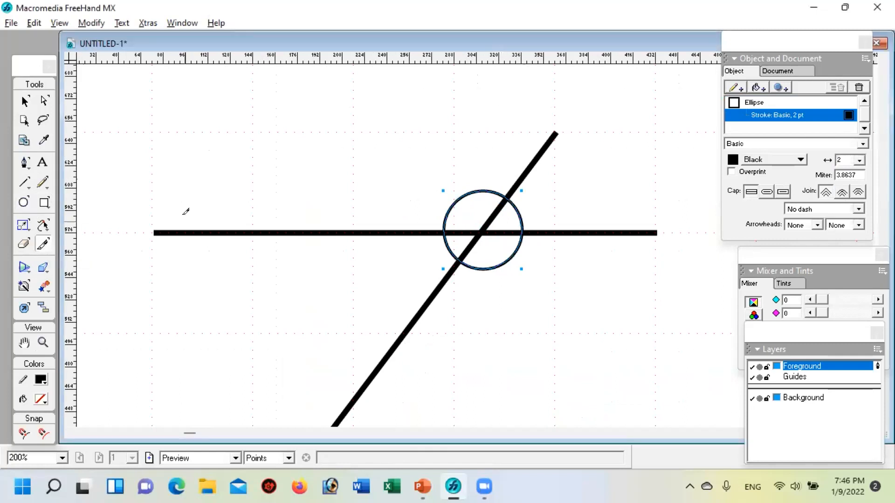
click(505, 198)
click(522, 229)
click(20, 99)
Step: Try to pull the large arc away while both cut pieces are selected, and undo the moves
drag(448, 252, 385, 272)
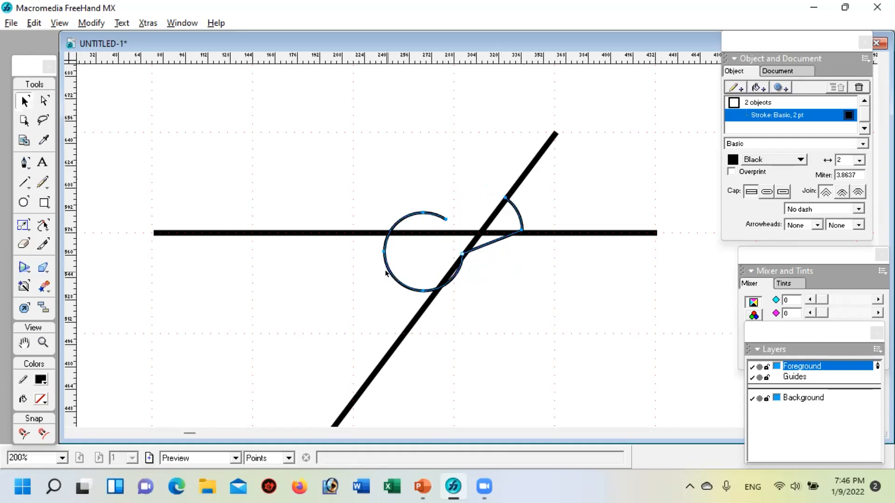
drag(383, 270, 340, 291)
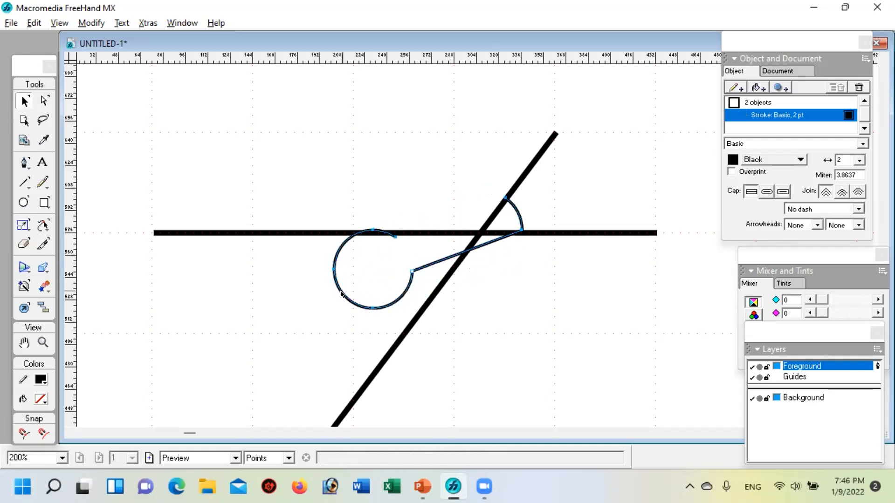
key(ctrl+z)
key(ctrl+z)
key(ctrl+z)
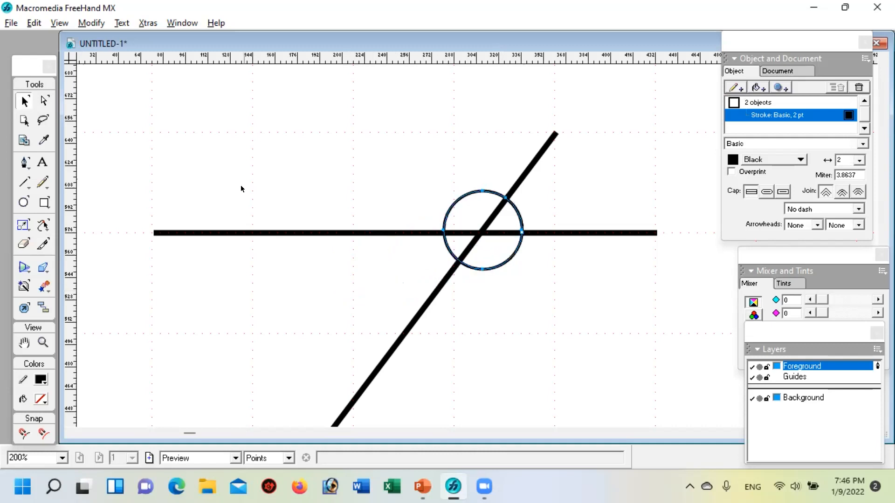
Step: Select only the large arc and move it around the lower intersection, leaving the small angle arc at the upper one
click(319, 170)
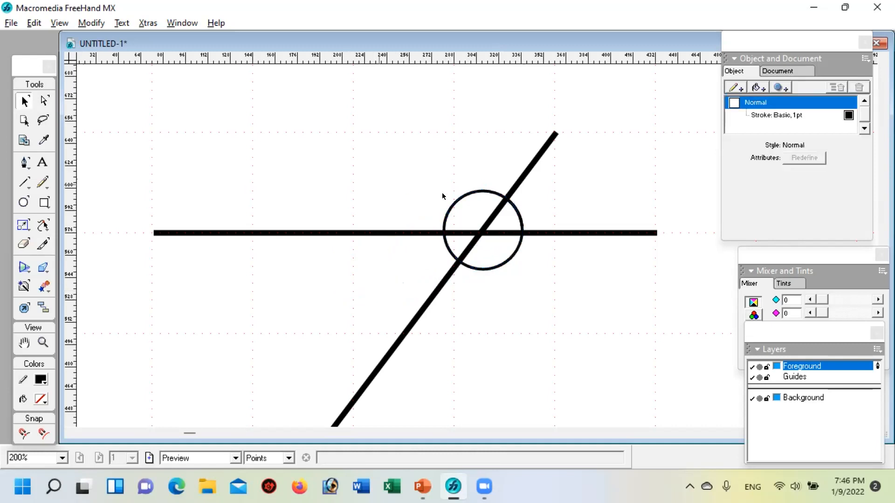
click(478, 191)
drag(453, 255, 309, 288)
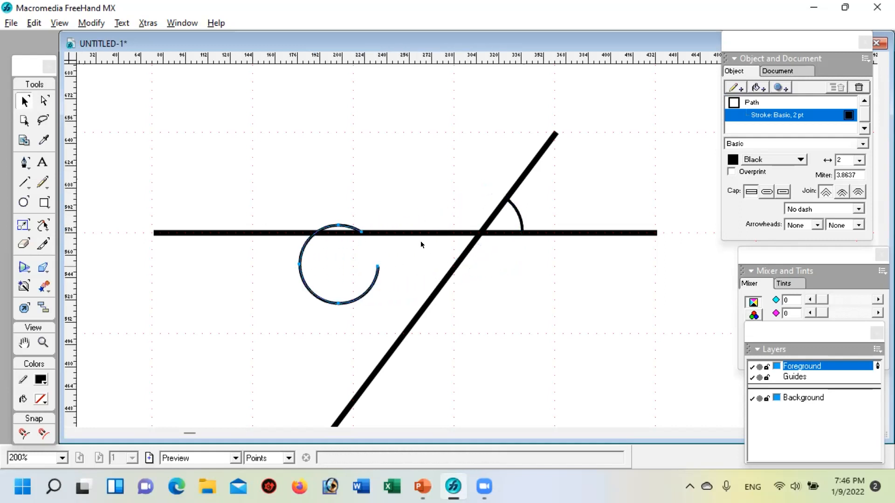
click(438, 163)
mouse_move(403, 278)
mouse_down()
mouse_move(417, 254)
mouse_move(428, 179)
mouse_up()
drag(349, 200, 331, 364)
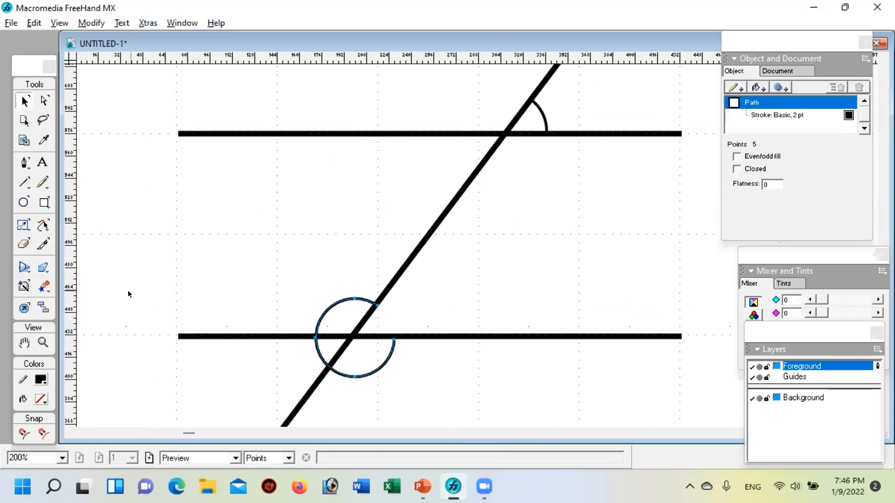
Step: Cut the arc with the Knife tool at the left part of the lower parallel and the lower transversal, and delete the piece below the right side
click(43, 243)
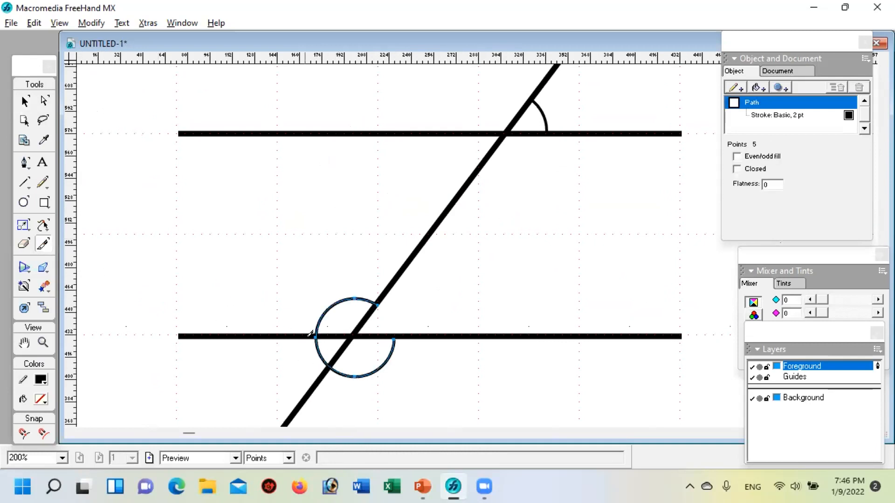
mouse_move(312, 327)
mouse_down()
mouse_move(323, 331)
mouse_move(326, 369)
mouse_up()
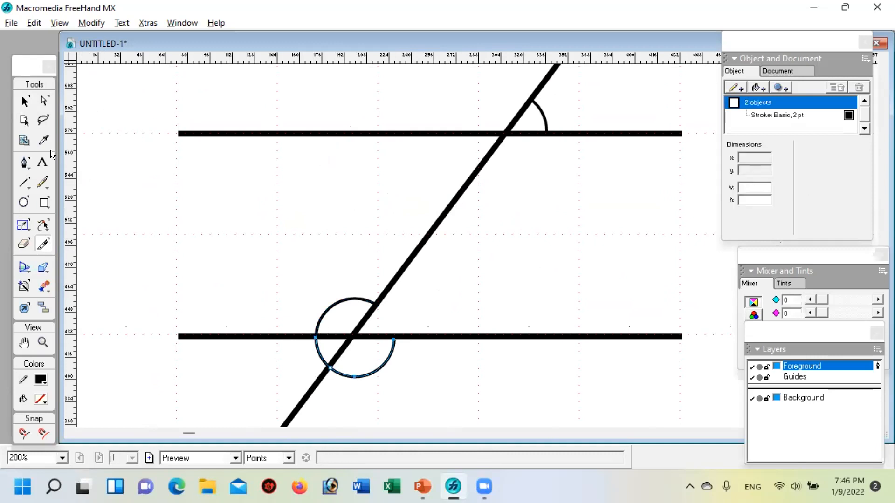
click(25, 101)
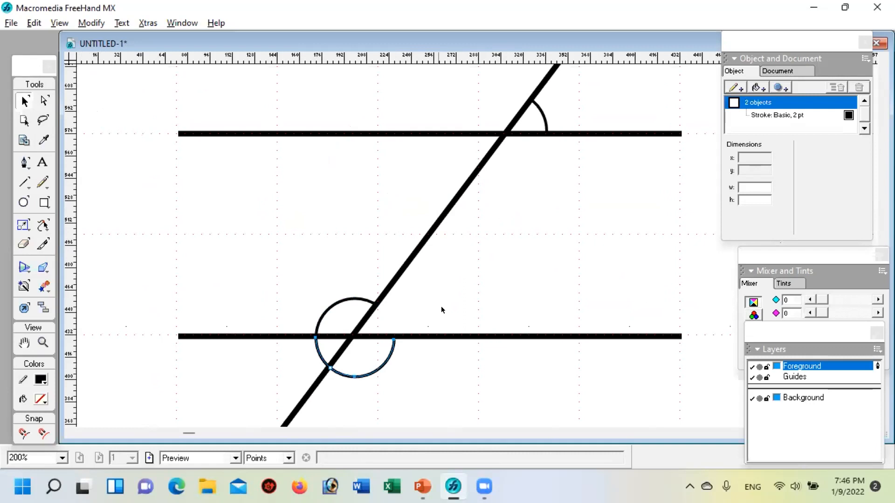
click(454, 295)
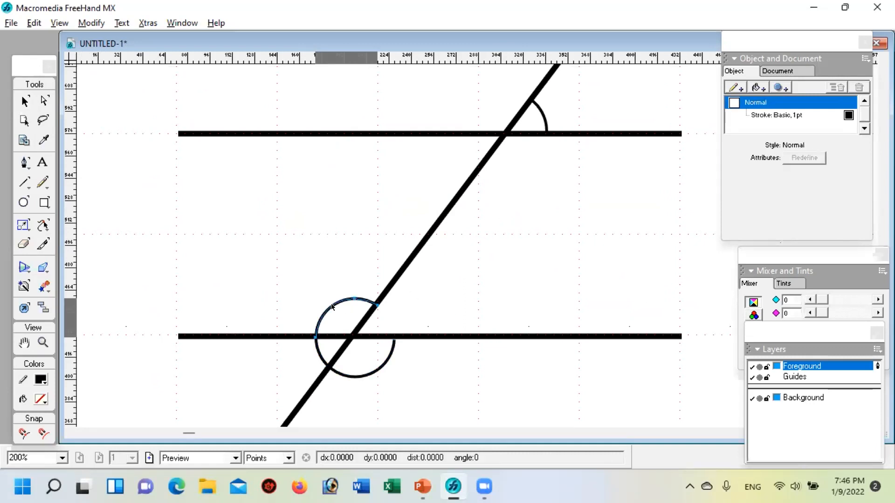
click(350, 376)
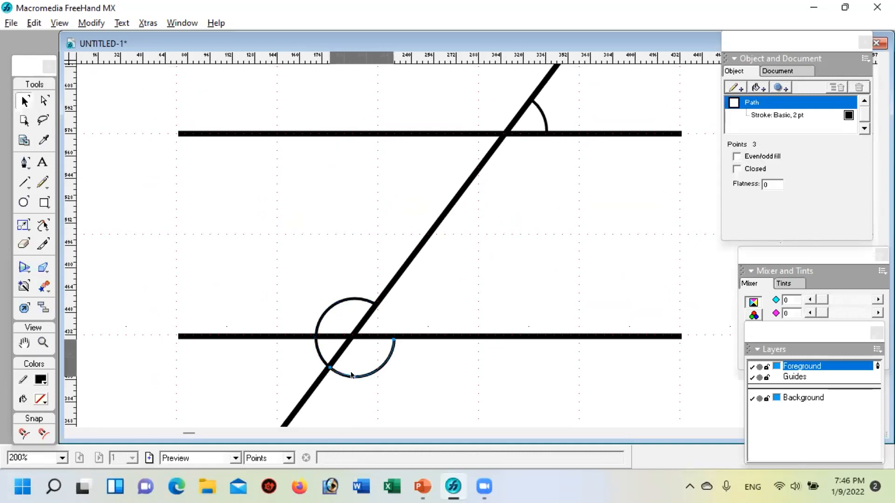
key(Delete)
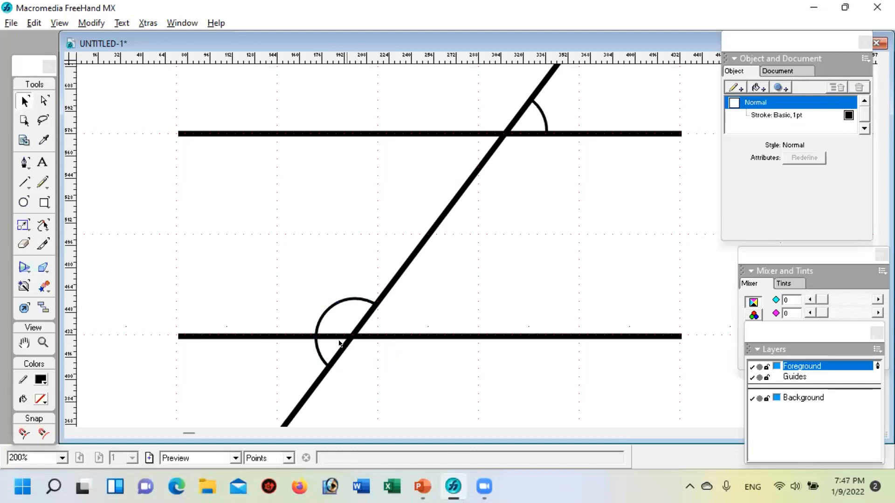
Step: Move the upper-left angle arc at the lower intersection slightly up and right, apart from the arc below the parallel, and deselect it
click(329, 311)
mouse_move(329, 310)
mouse_down()
mouse_move(326, 293)
mouse_move(340, 298)
mouse_up()
click(394, 383)
Step: Compare the whole figure with the parallel-lines figure on slide 3 in PowerPoint and return to FreeHand
click(43, 343)
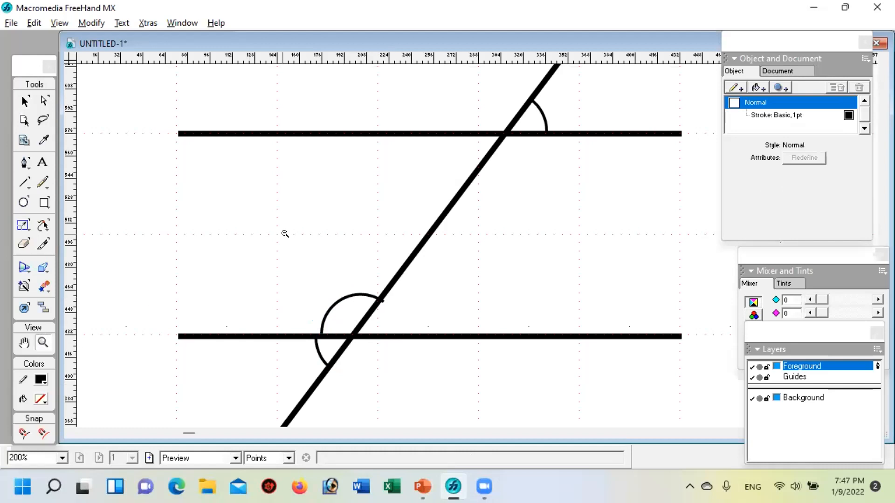
alt+click(285, 233)
key(space)
drag(541, 251, 395, 252)
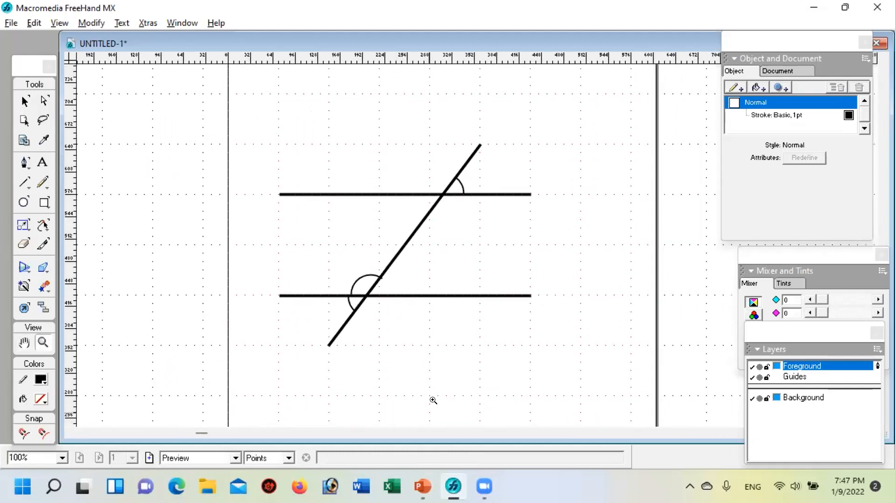
click(422, 487)
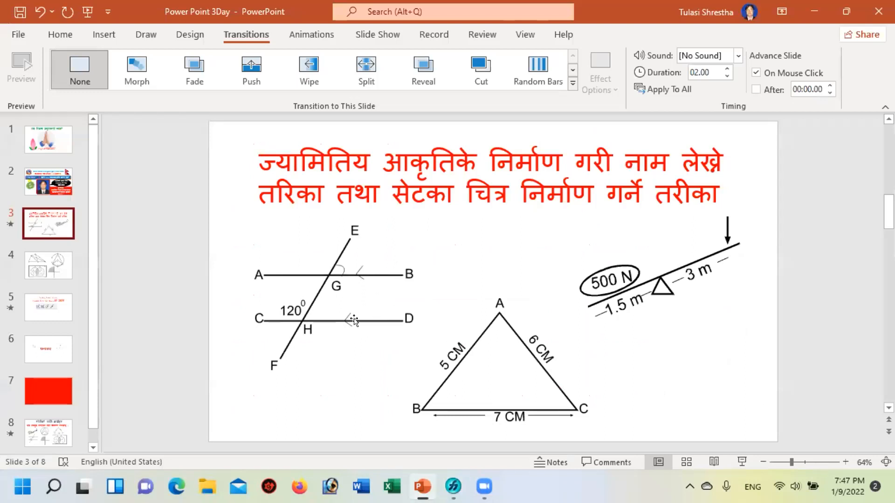
click(453, 486)
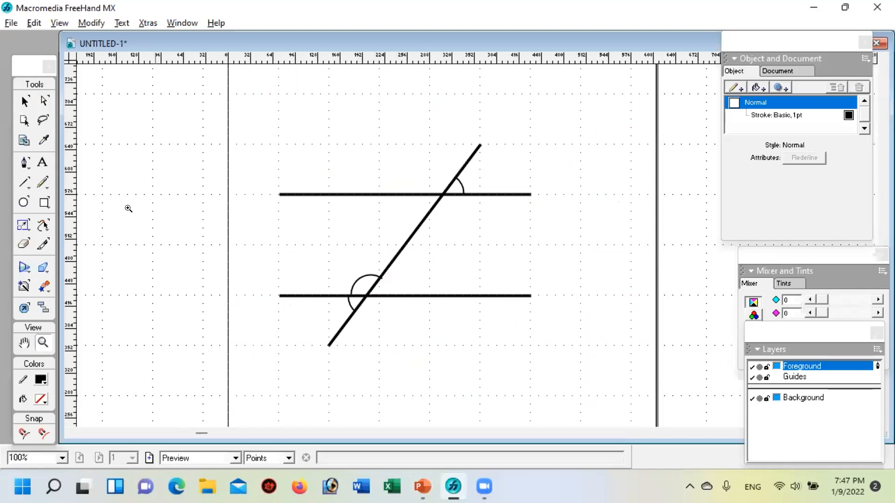
Step: Draw a right-pointing open arrowhead about 26 pt high on the upper parallel, left of the transversal, and give it a 2 pt stroke
click(22, 160)
click(363, 186)
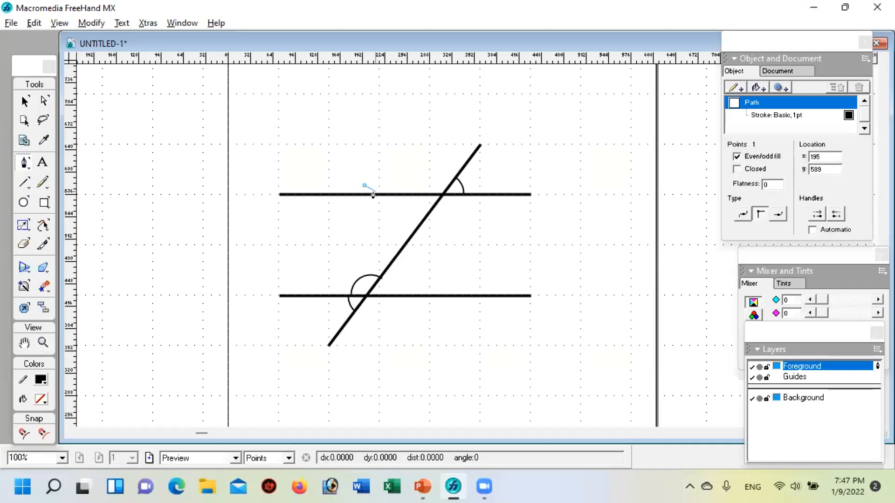
click(376, 195)
click(362, 204)
click(27, 97)
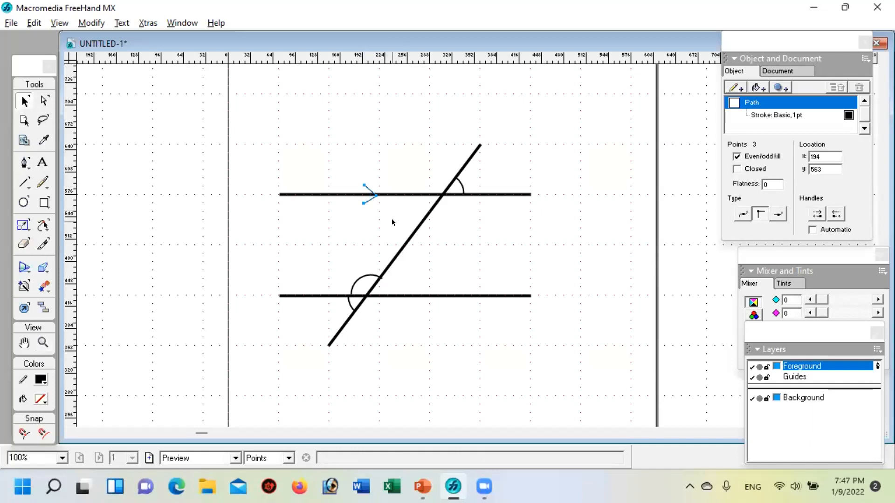
key(Up)
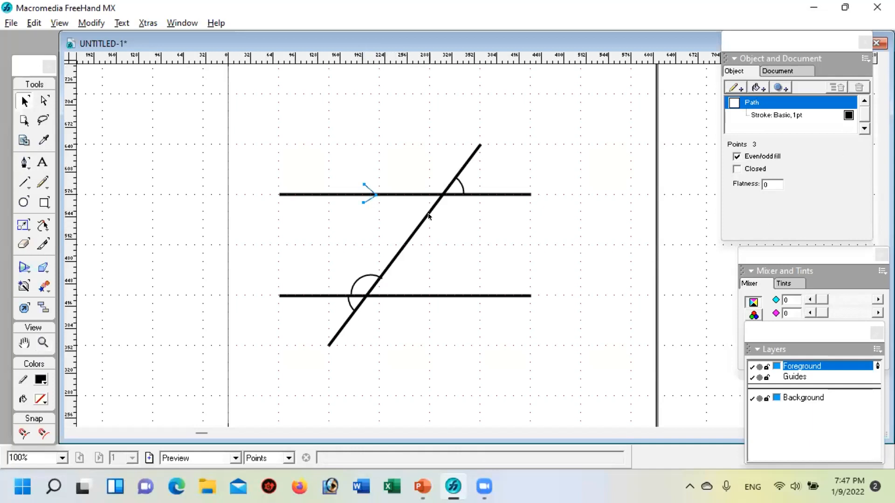
click(777, 115)
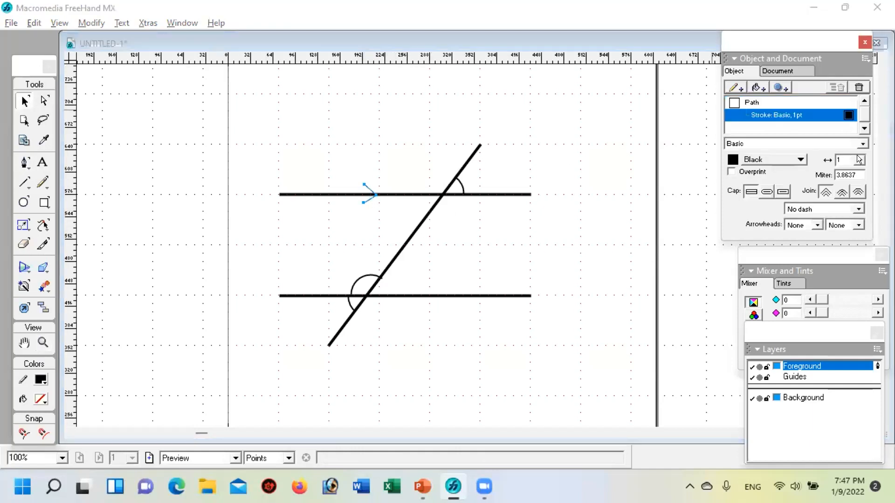
click(857, 159)
click(848, 202)
Step: Duplicate the arrowhead slightly to its right on the upper parallel and group the two as a double direction mark
drag(366, 197, 370, 197)
key(Down)
key(Down)
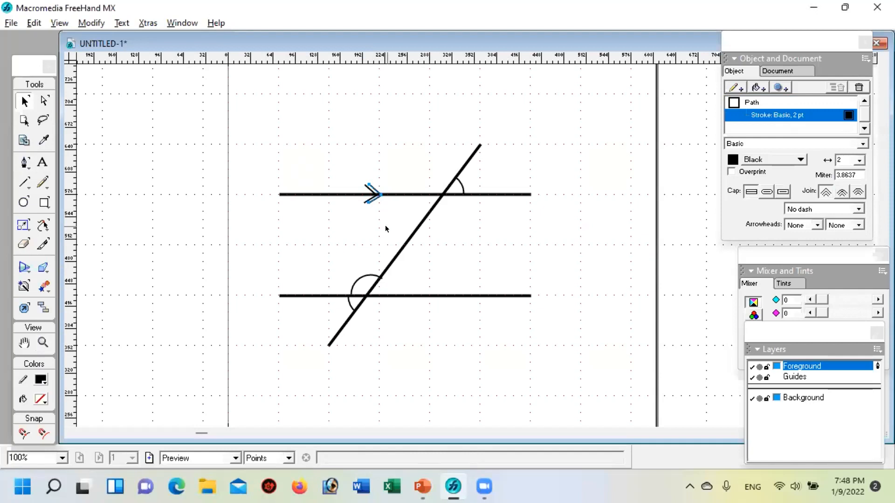
click(369, 193)
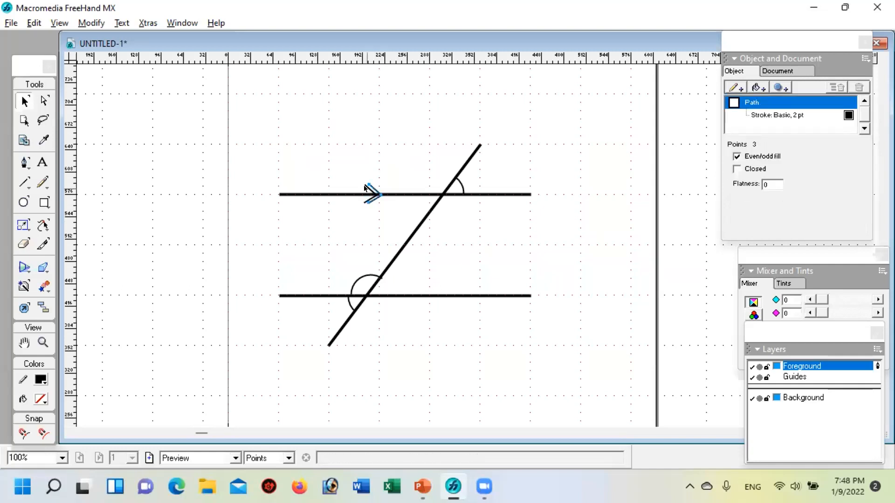
shift+click(366, 187)
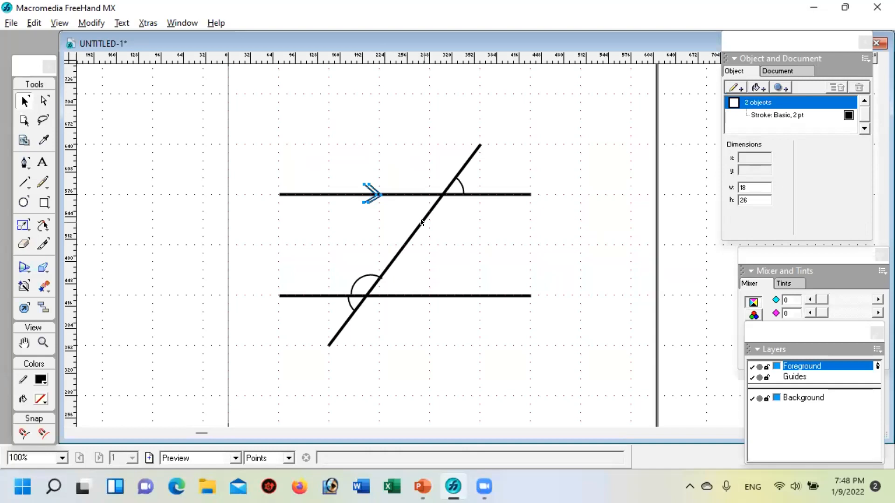
key(ctrl+g)
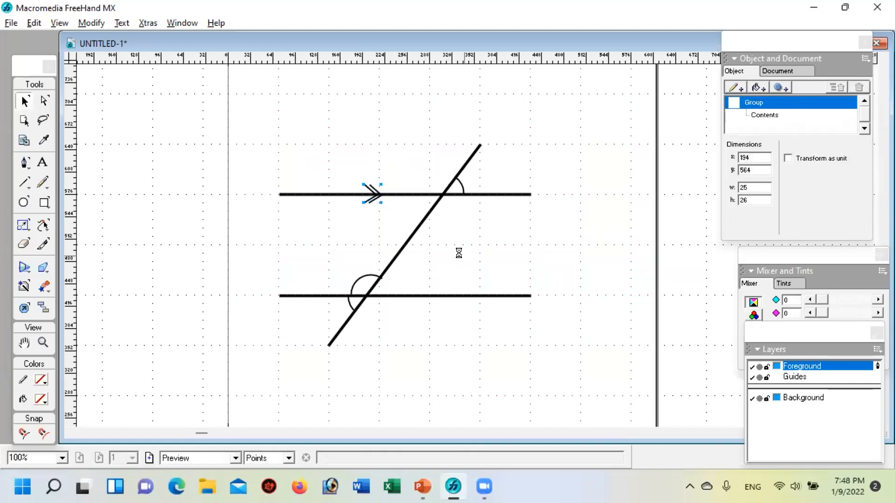
Step: Paste a copy of the double arrowhead onto the lower parallel, right of the transversal, and deselect it
key(ctrl+v)
drag(473, 251, 416, 297)
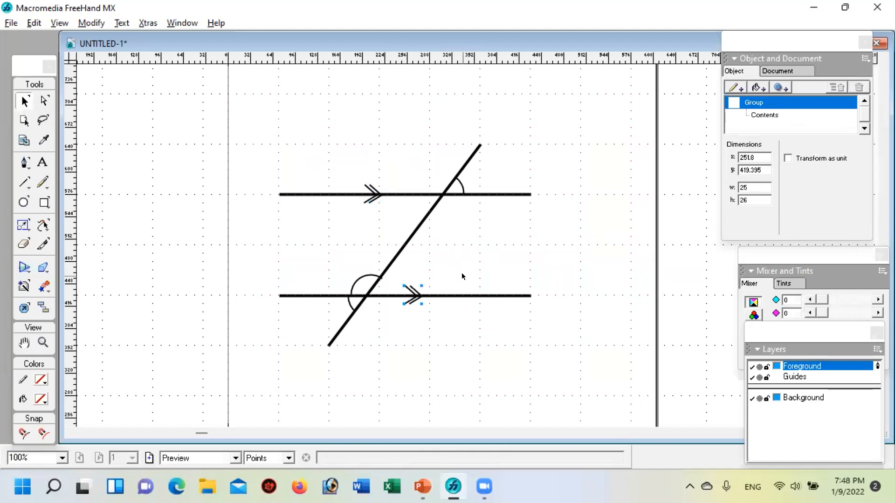
click(427, 345)
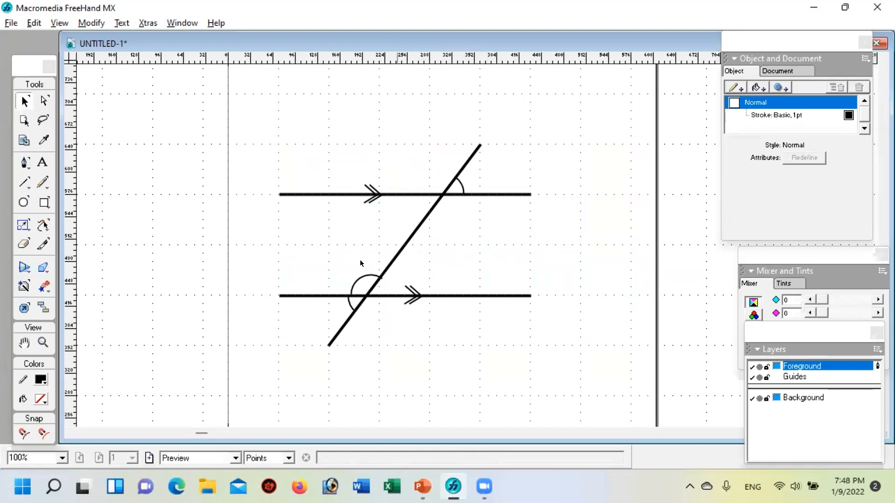
Step: Start a text block above the left end of the upper parallel with the Text tool
click(41, 164)
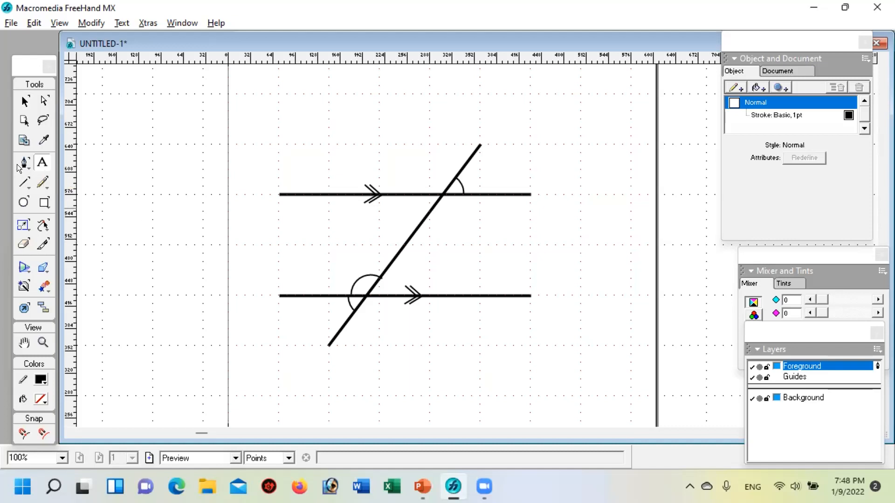
click(21, 96)
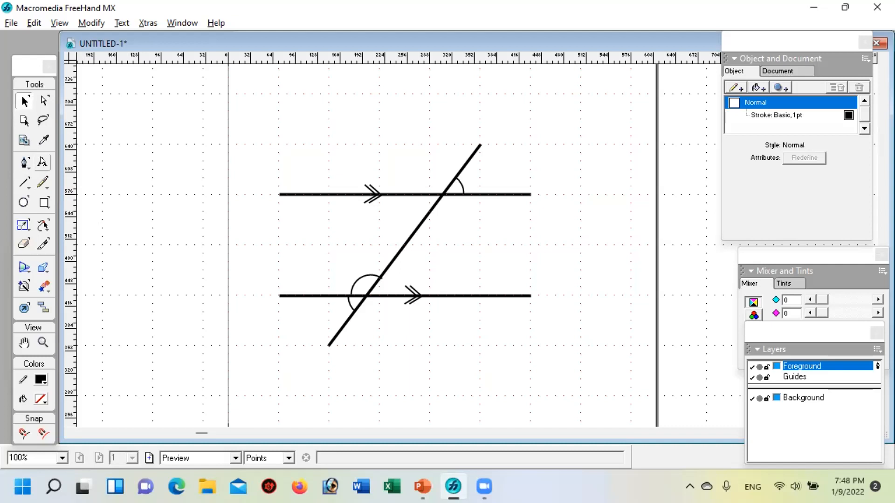
click(42, 162)
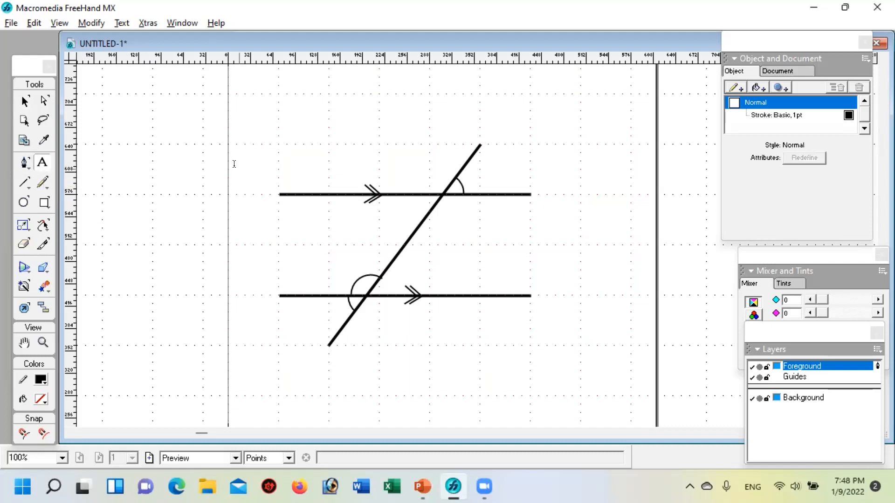
click(294, 150)
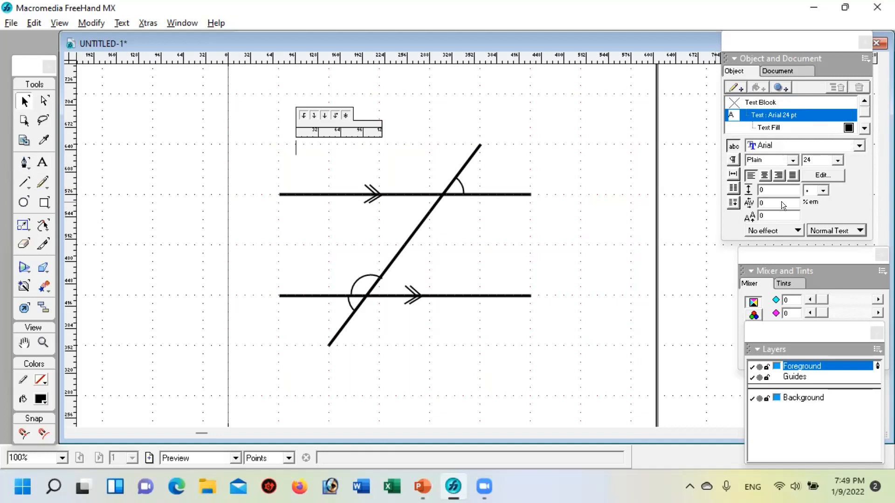
click(168, 18)
mouse_move(209, 57)
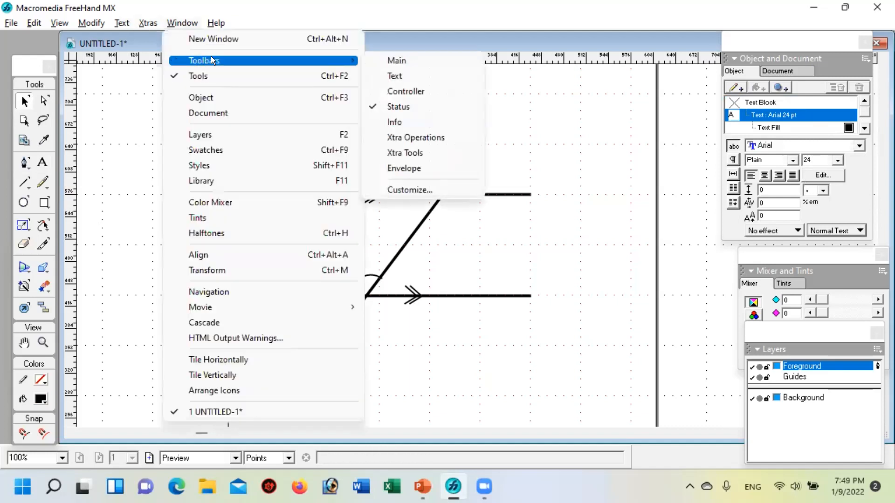
click(408, 76)
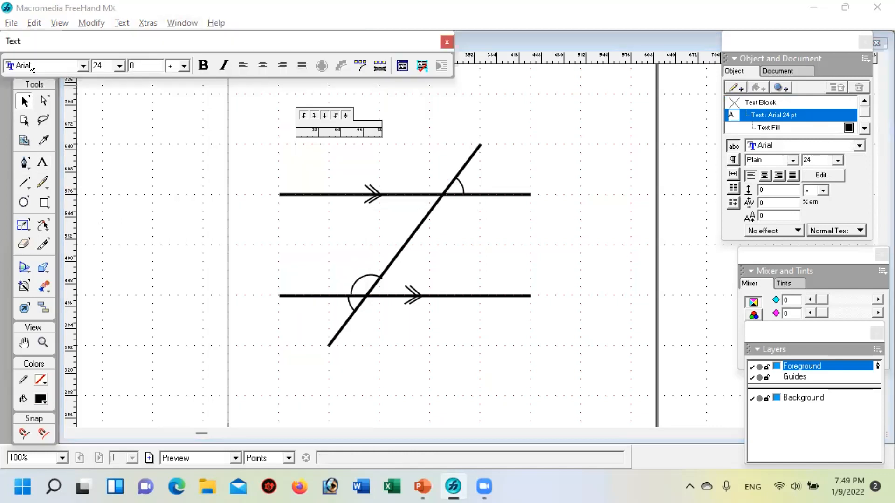
drag(100, 31, 158, 37)
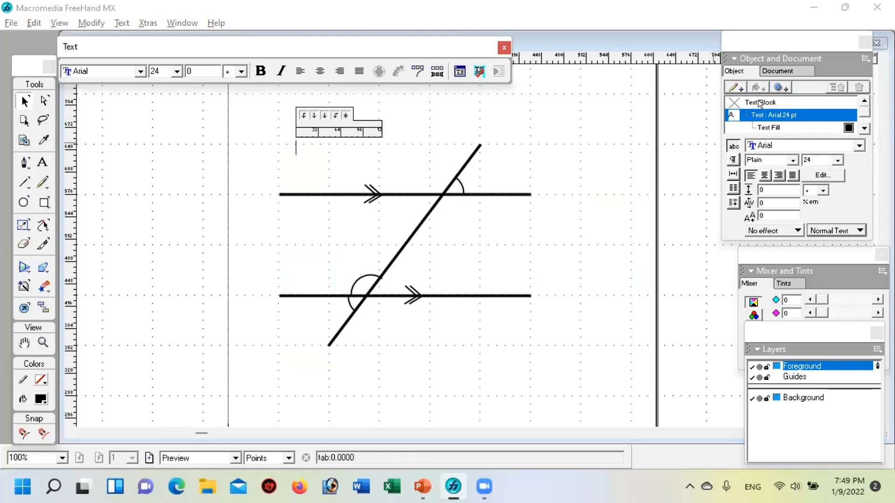
click(503, 46)
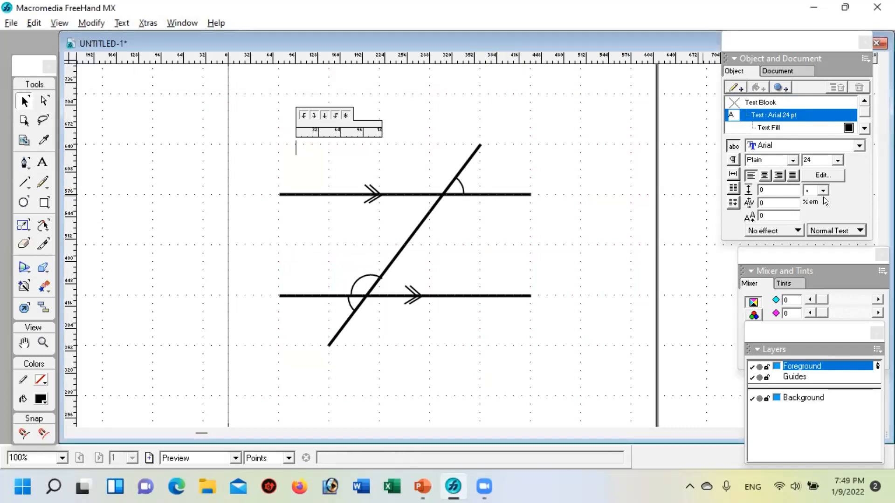
Step: Set the text to size 36 in Plain style, enter the label A, and finish the text block
click(836, 156)
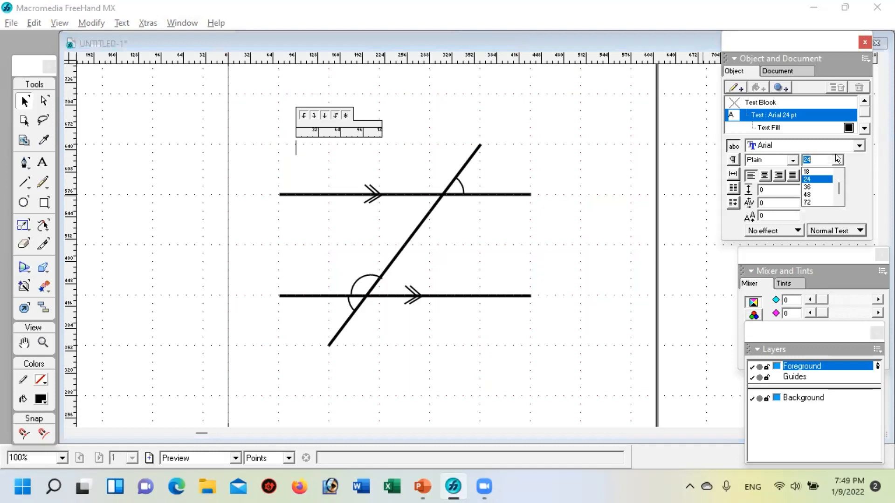
click(809, 186)
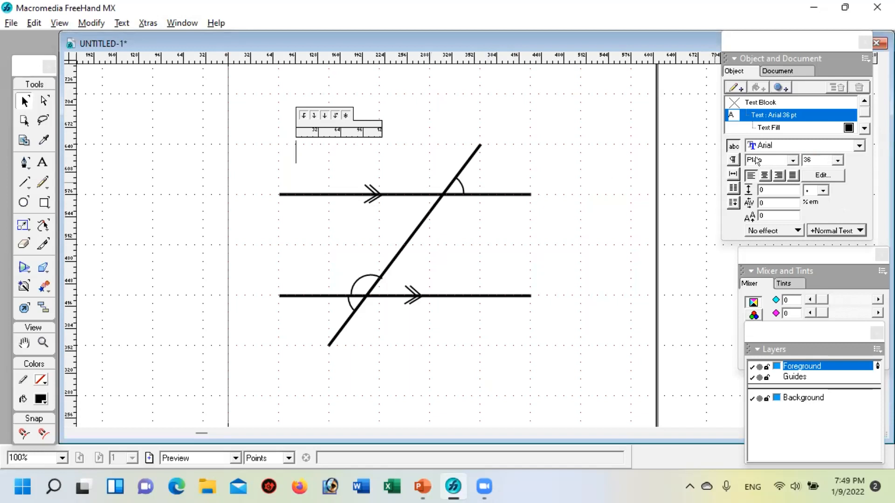
click(790, 160)
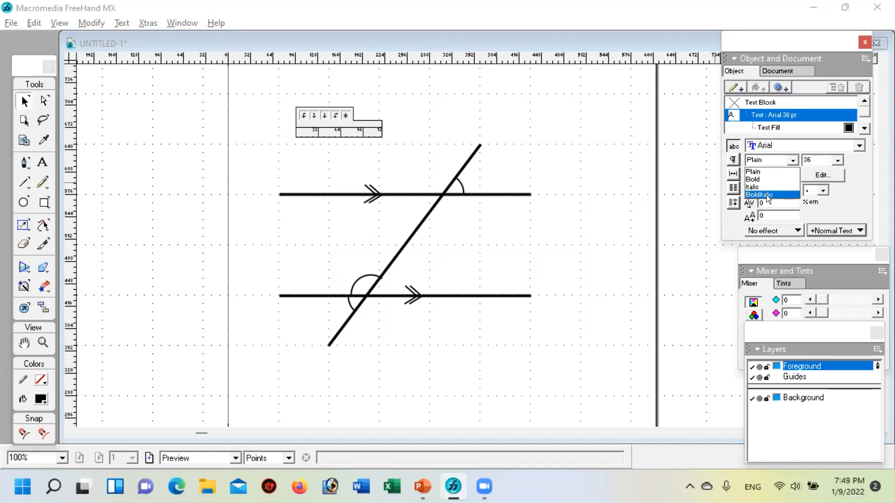
click(753, 170)
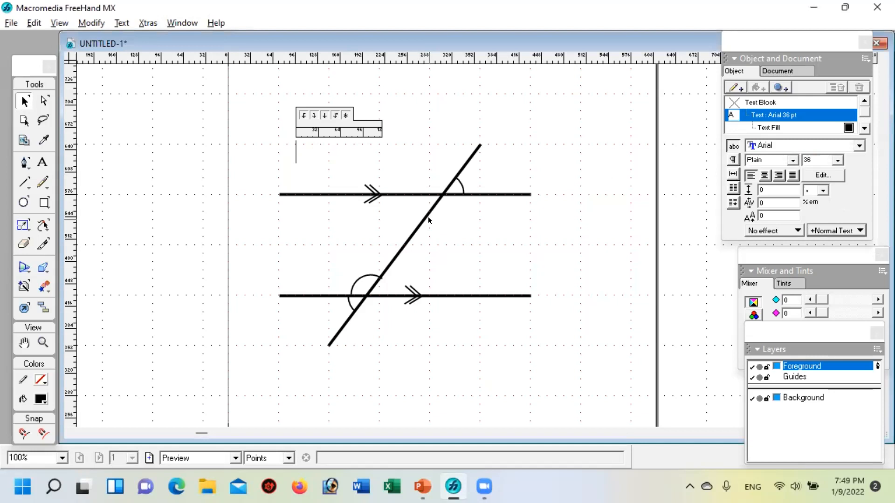
text(A)
click(257, 214)
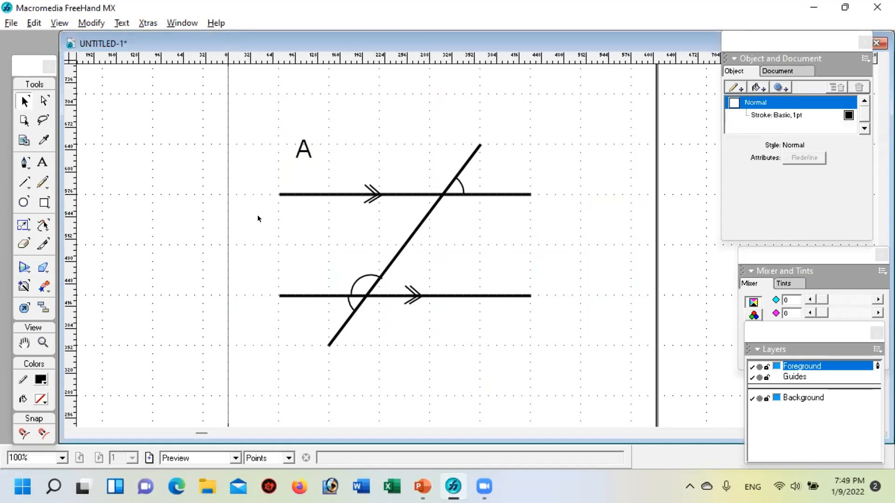
Step: Move the label A to the left end of the upper parallel and copy it to that line's right end and the transversal's upper end
click(304, 152)
drag(303, 152, 264, 195)
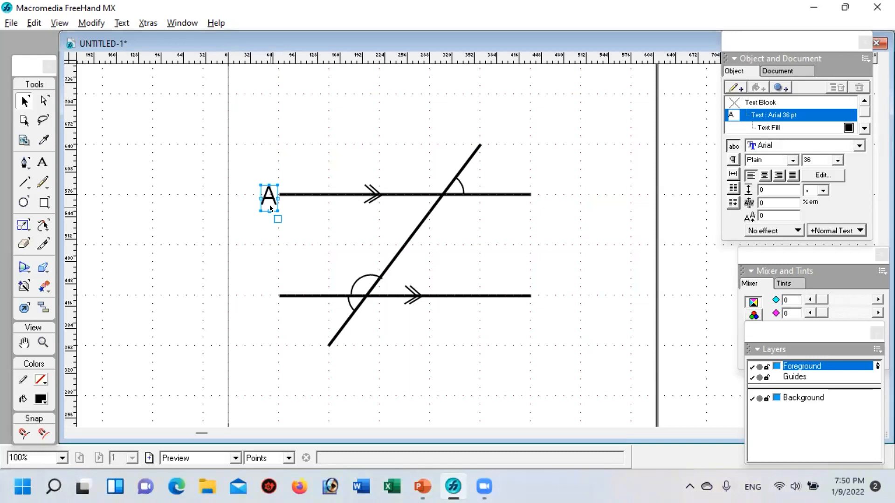
drag(268, 201, 536, 196)
drag(539, 187, 484, 142)
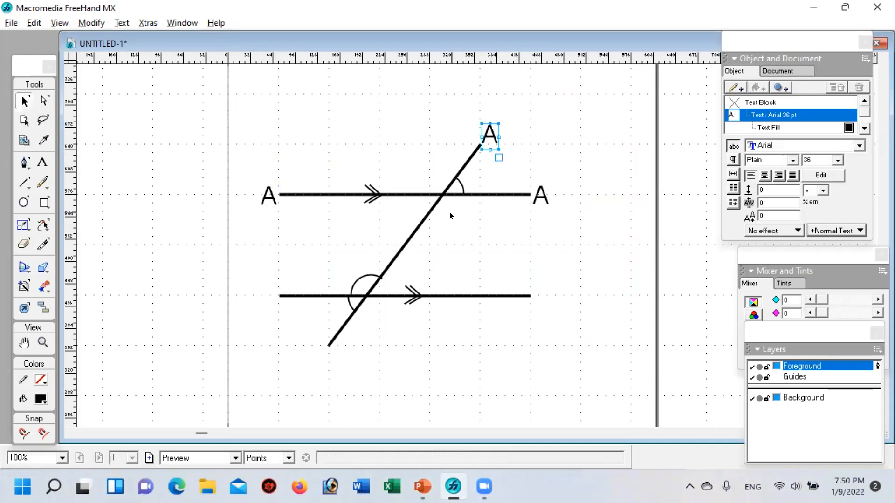
Step: Change the label at the right end of the upper parallel to B
double_click(539, 195)
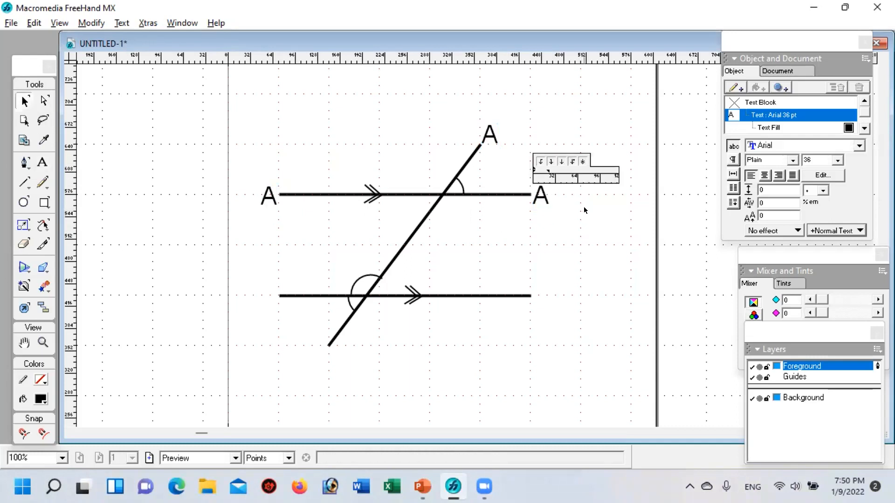
key(BackSpace)
text(B)
click(492, 169)
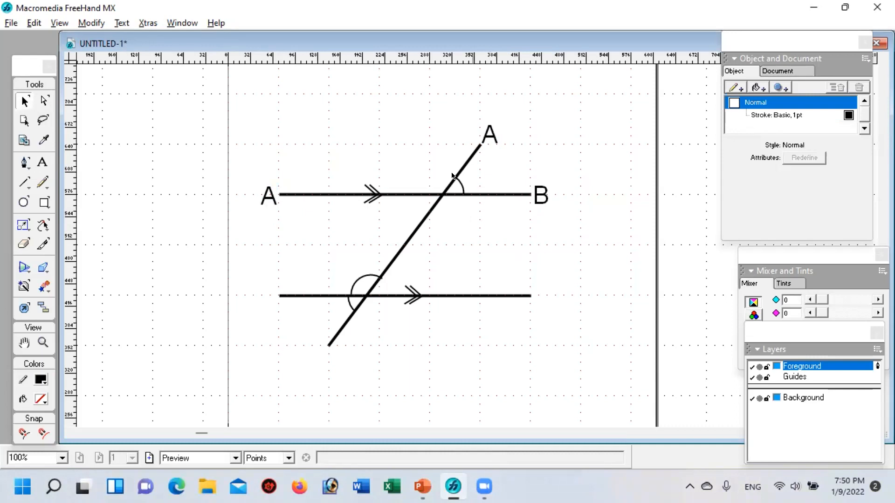
Step: Move the label at the transversal's upper end to the left end of the lower parallel and change it to C
drag(489, 137, 265, 298)
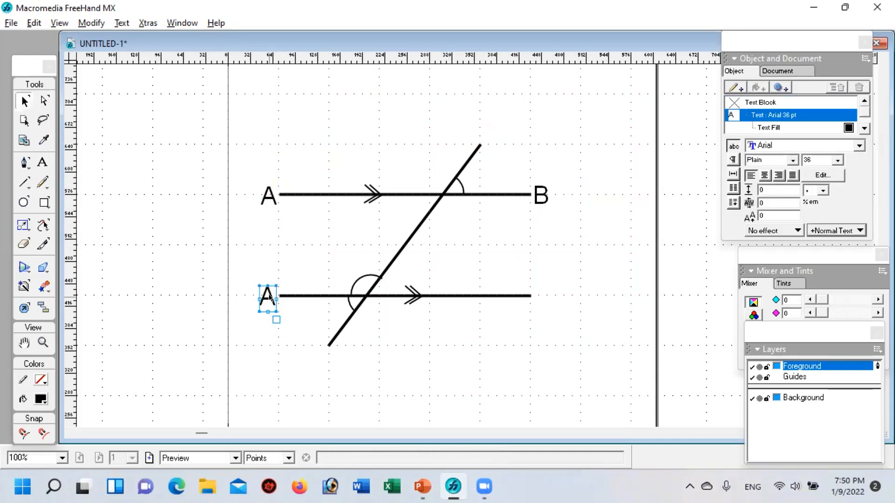
double_click(267, 298)
key(BackSpace)
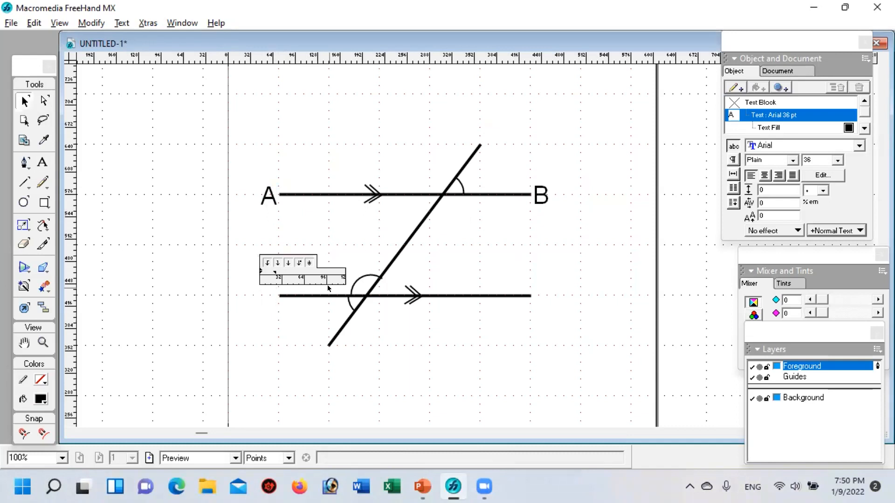
text(C)
click(483, 315)
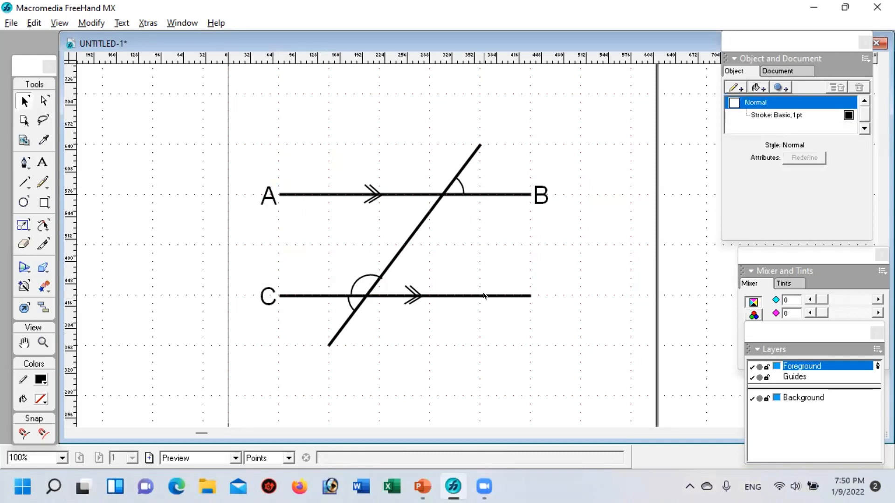
Step: Duplicate the label C so that one copy stands at each end of the lower parallel
key(ctrl+v)
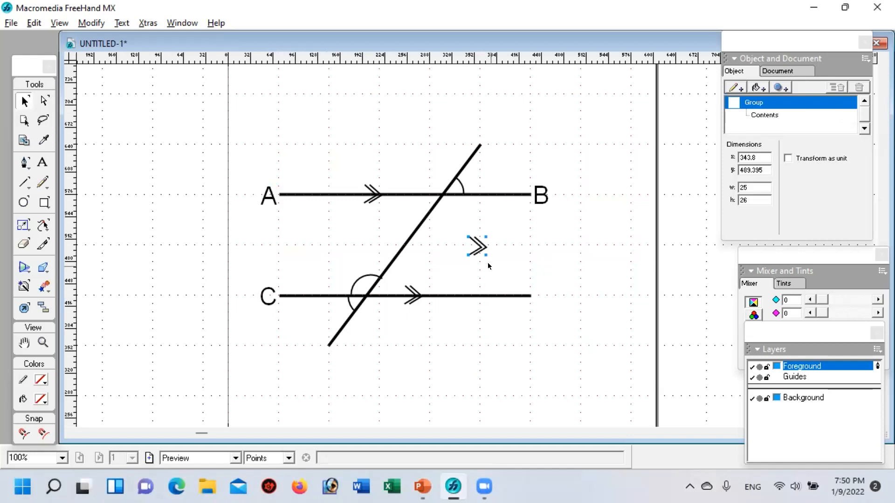
key(Delete)
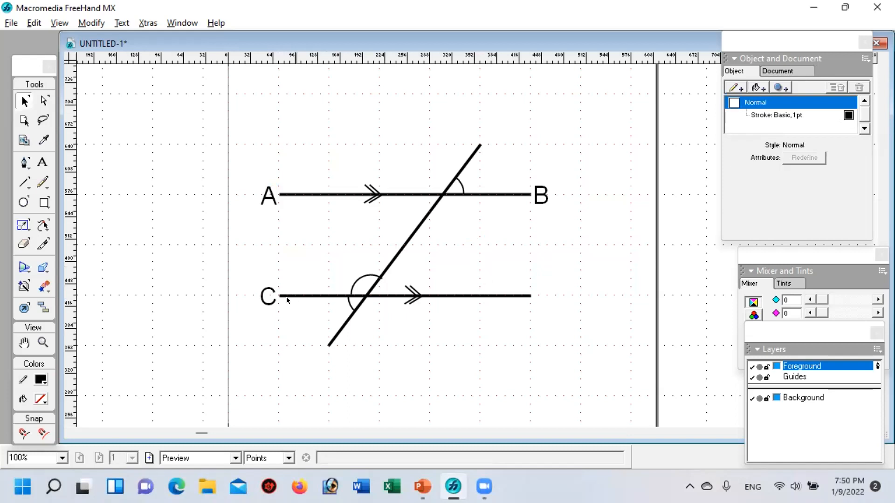
click(264, 304)
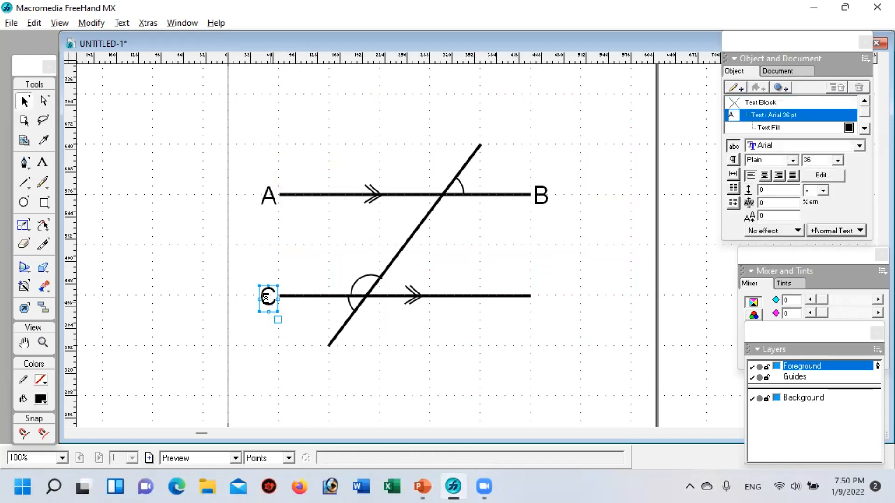
drag(273, 306, 538, 295)
key(ctrl+v)
drag(476, 247, 266, 297)
Step: Change the label at the right end of the lower parallel to D
double_click(542, 291)
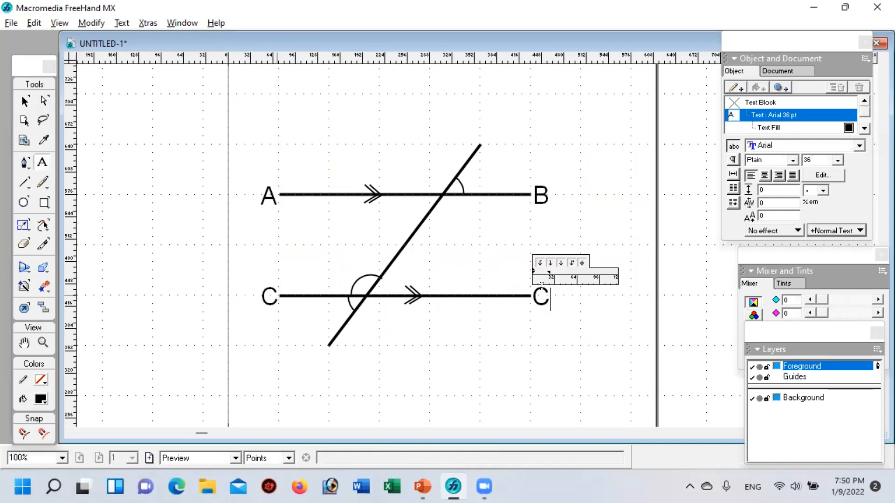
key(BackSpace)
text(D)
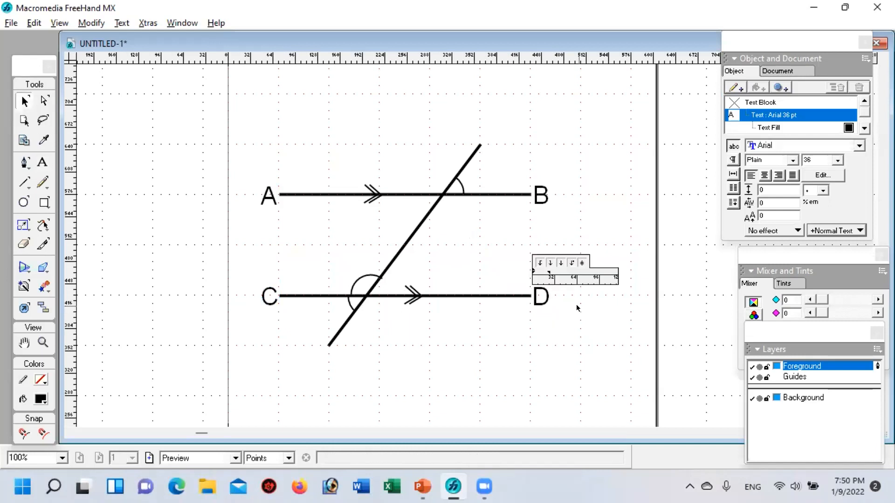
Step: Paste a copy of the letter label at the transversal's upper end and change it to F
click(537, 350)
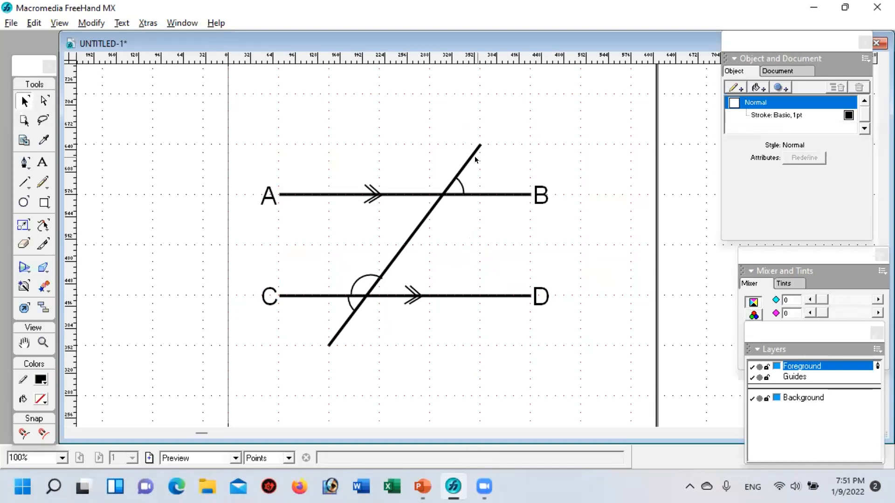
key(ctrl+v)
drag(476, 242, 492, 138)
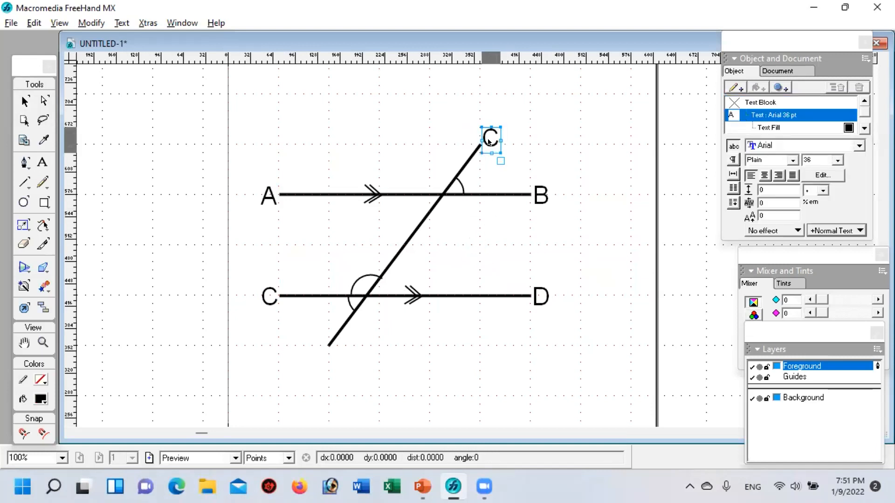
key(Delete)
text(F)
click(376, 371)
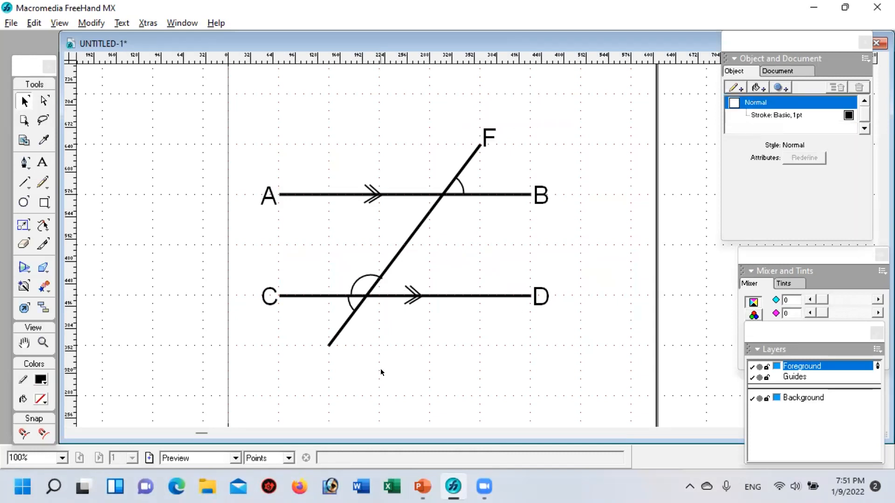
Step: Paste another label at the transversal's lower end and change it to E
key(ctrl+v)
drag(475, 237, 326, 351)
double_click(327, 351)
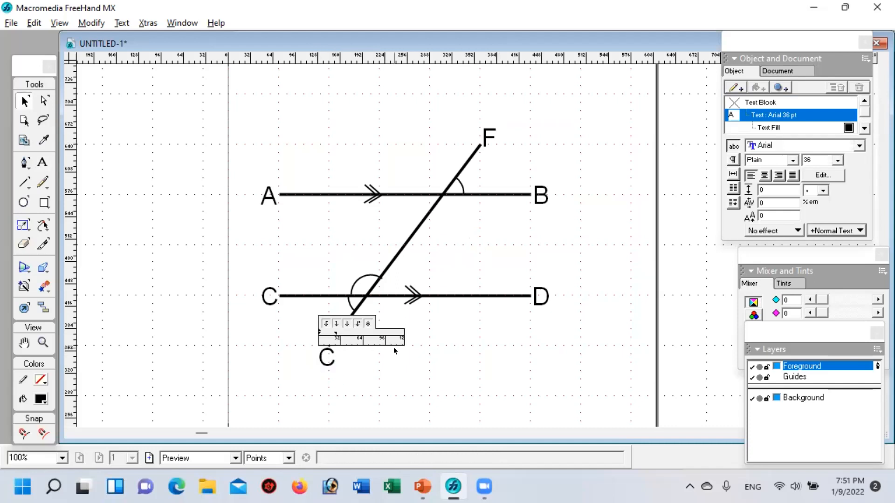
key(Delete)
text(E)
click(371, 318)
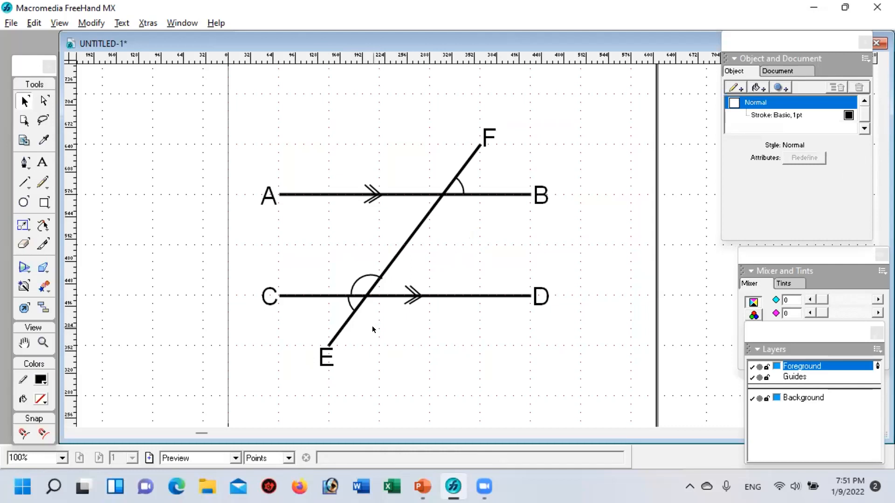
Step: Add the label G just below the intersection of the transversal and line AB
text(C)
drag(472, 249, 444, 210)
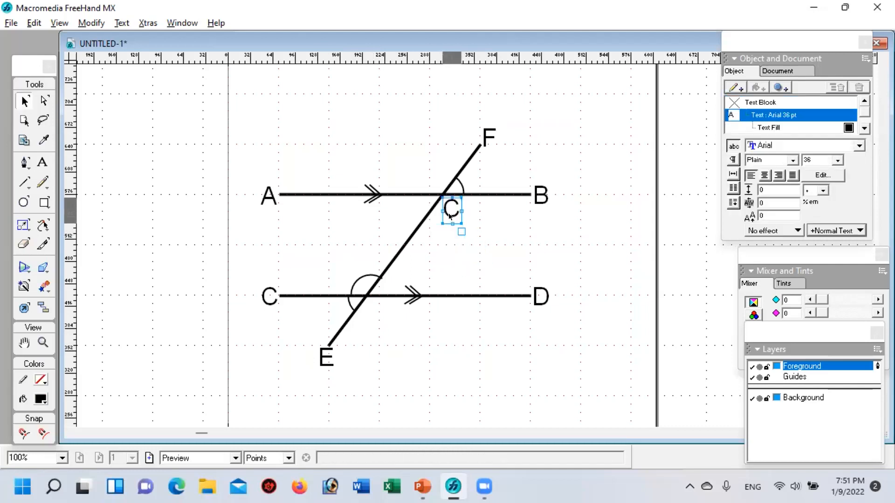
double_click(450, 209)
key(Delete)
text(G)
click(493, 247)
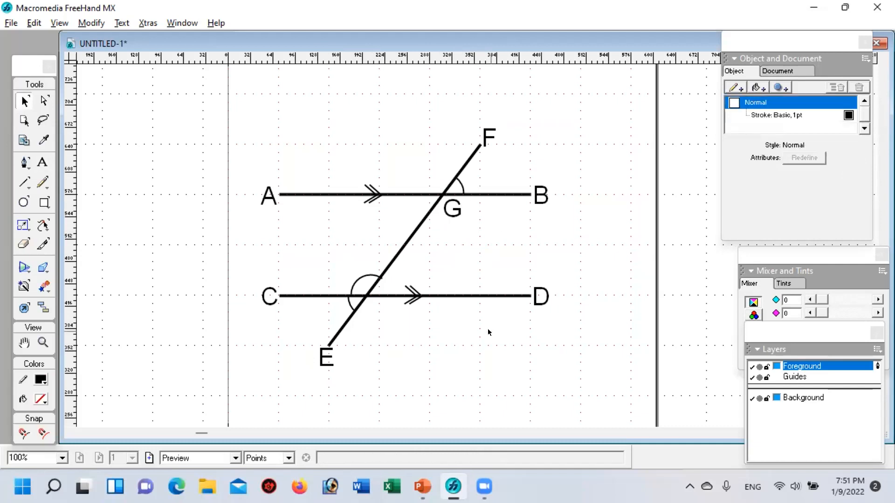
Step: Add the label H just below the intersection of the transversal and line CD
key(ctrl+v)
drag(461, 239, 361, 309)
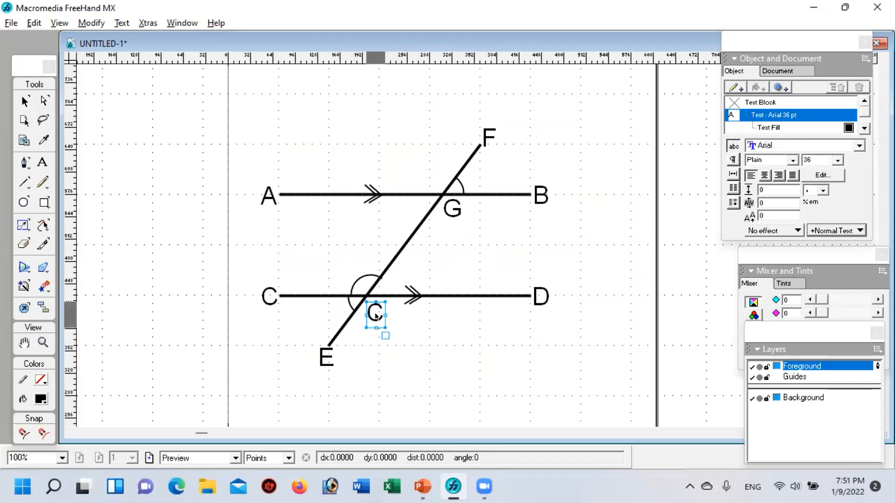
double_click(380, 315)
key(BackSpace)
text(H)
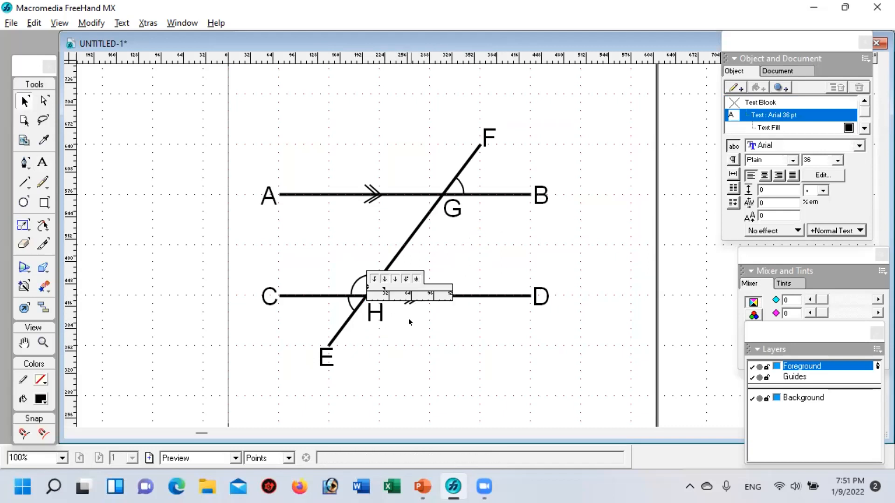
click(448, 360)
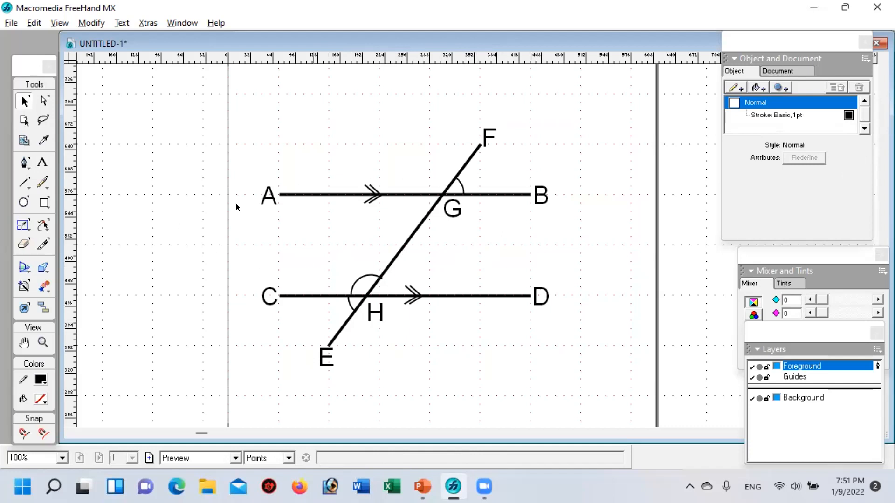
Step: Create the text 120 at 36 pt and place it above line CD, beside the larger angle arc at H
click(41, 161)
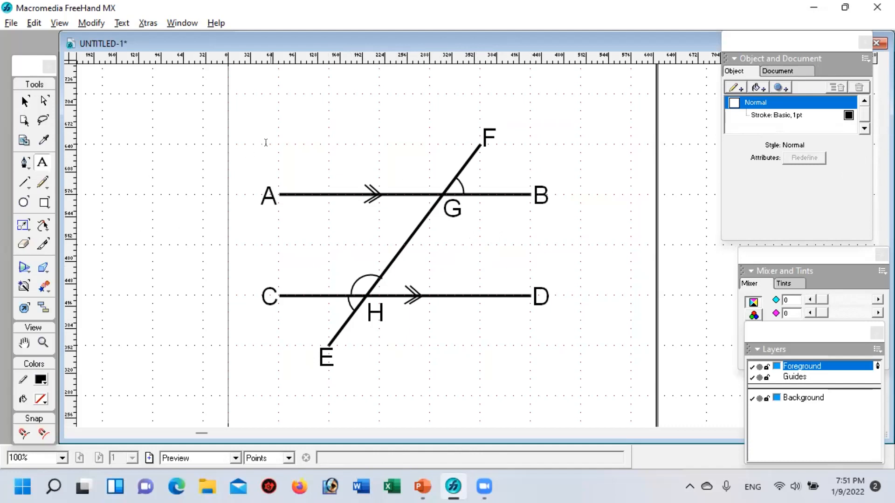
click(270, 150)
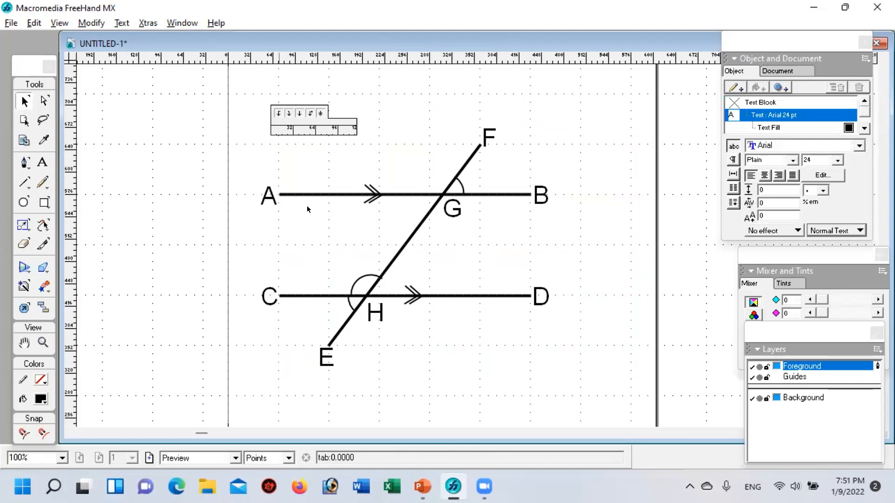
click(836, 157)
click(821, 179)
text(120)
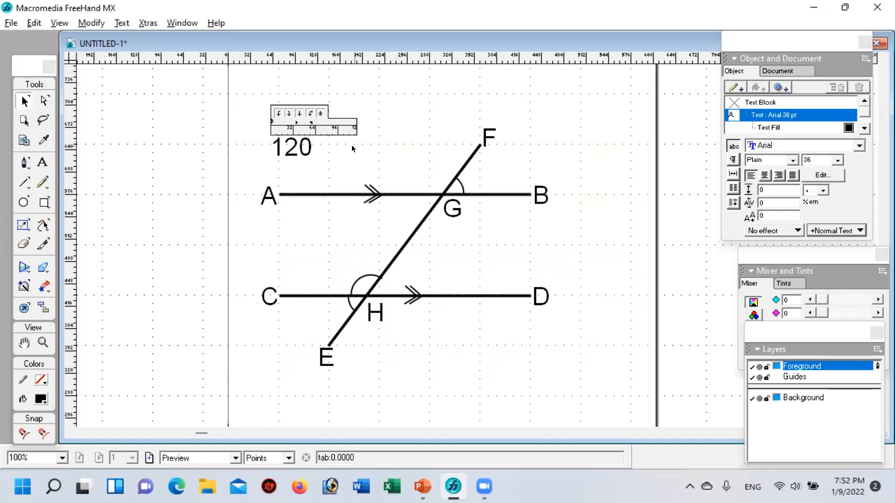
click(249, 102)
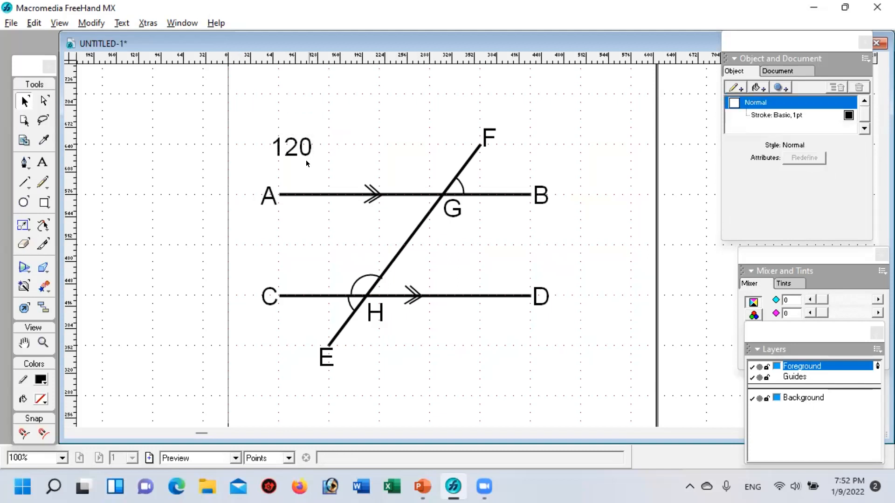
click(292, 153)
drag(292, 153, 324, 278)
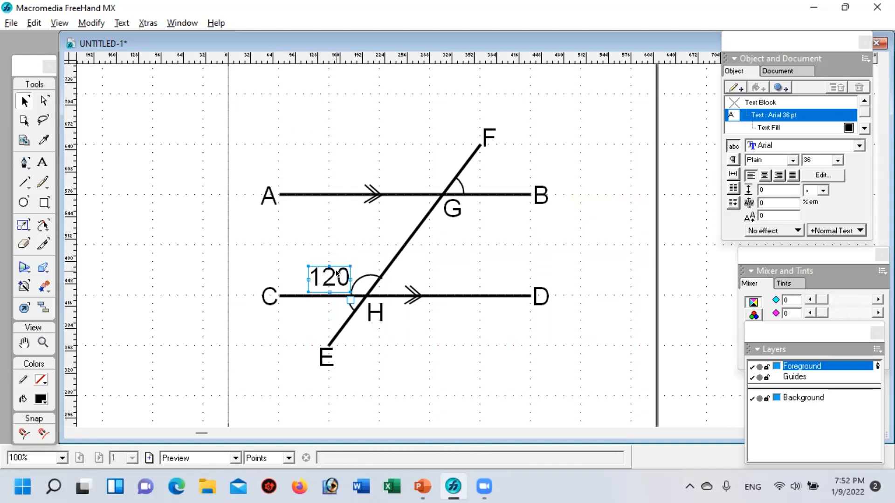
Step: Duplicate the text 120 above the original and shorten the copy to 0 for a degree mark
key(ctrl+v)
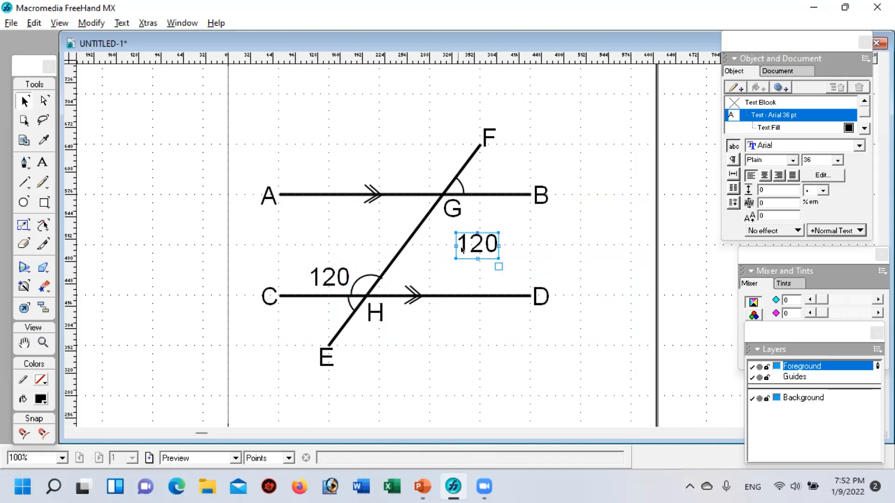
drag(474, 244, 354, 250)
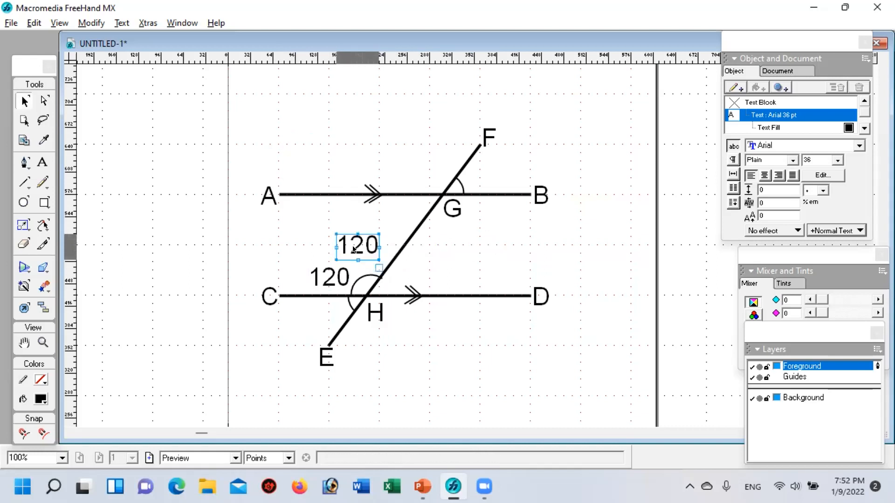
double_click(354, 250)
key(BackSpace)
key(BackSpace)
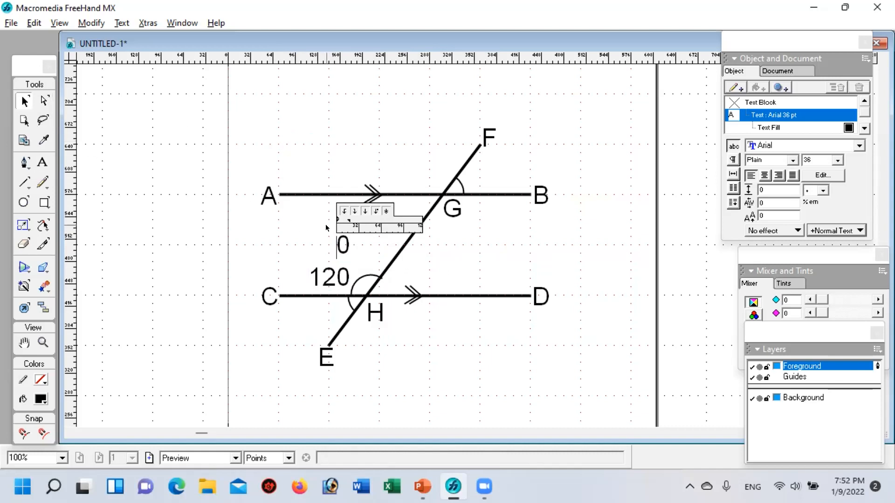
Step: Set the 0 to 24 pt and place it as a superscript degree mark after 120
key(ctrl+a)
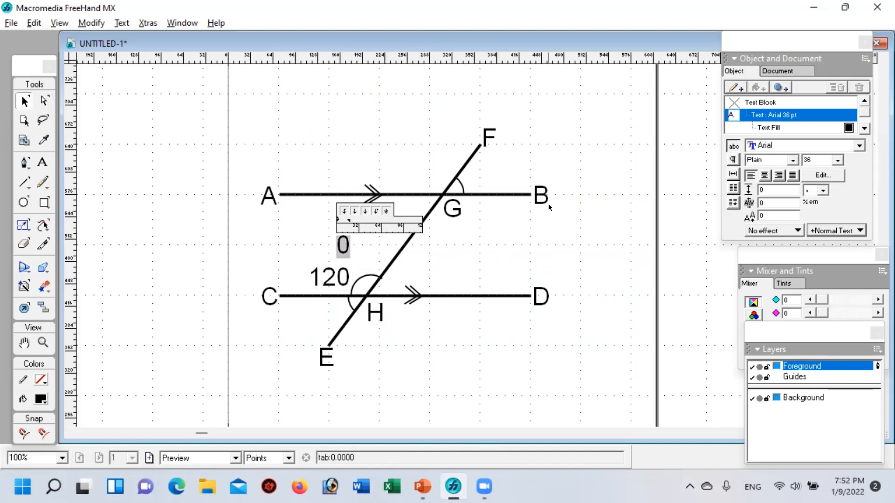
click(838, 158)
click(807, 179)
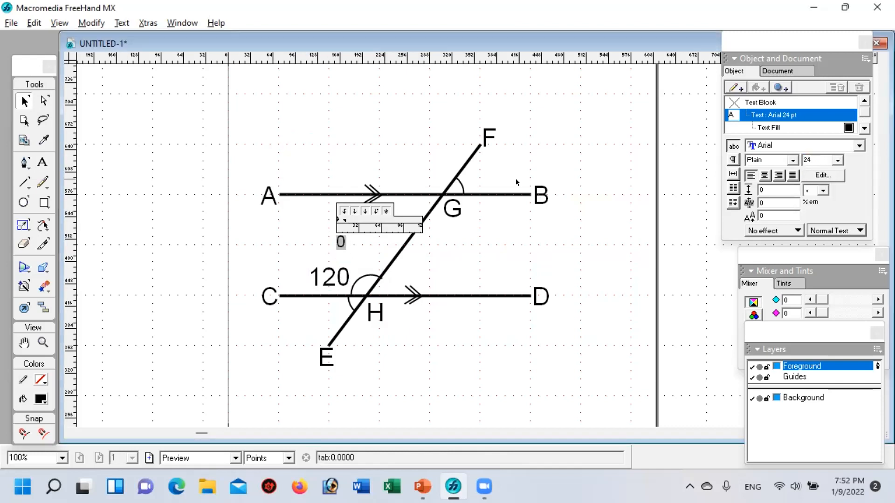
click(331, 151)
click(341, 241)
drag(341, 241, 353, 267)
click(493, 360)
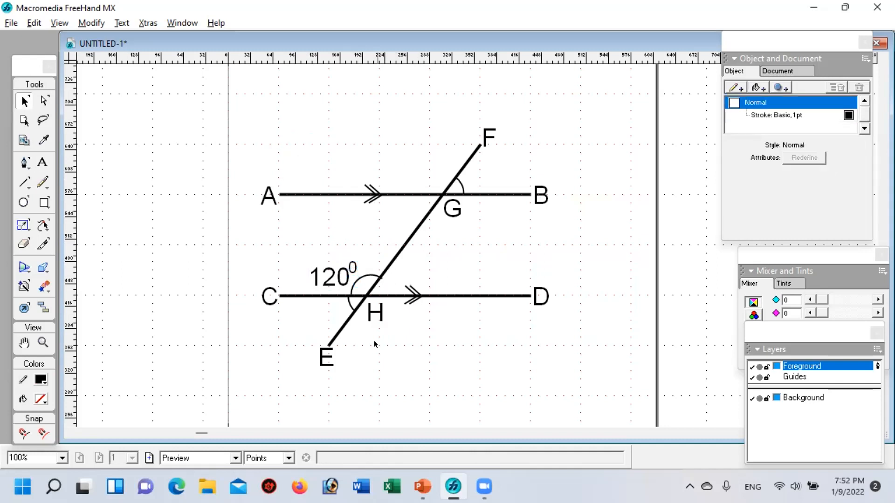
Step: Group 120 with its degree mark and place a copy of the group below line CD, beside the smaller arc at H
drag(298, 254, 359, 285)
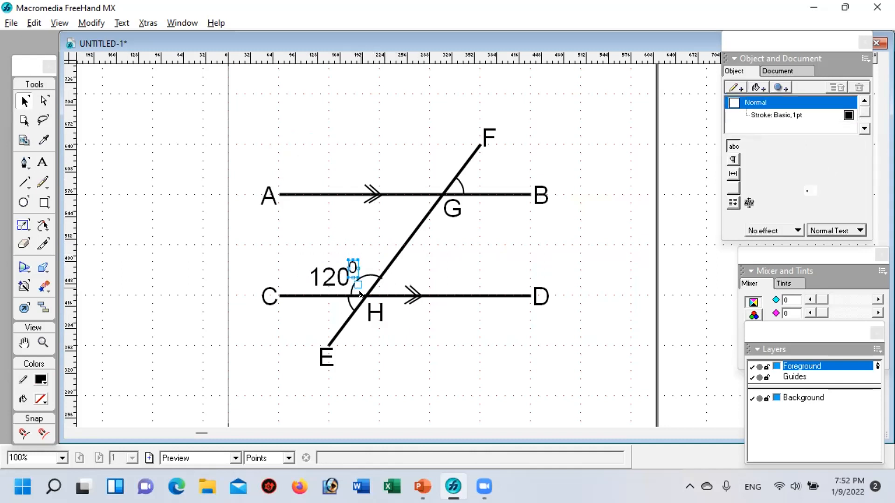
shift+click(326, 282)
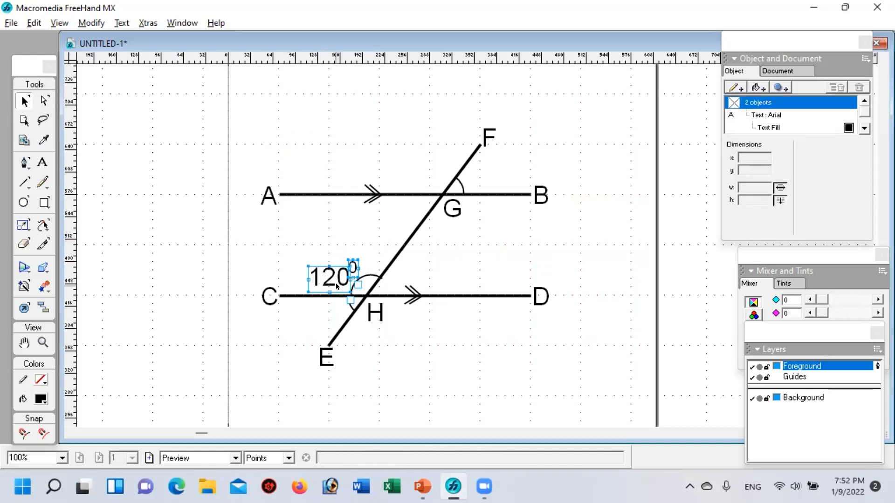
key(ctrl+g)
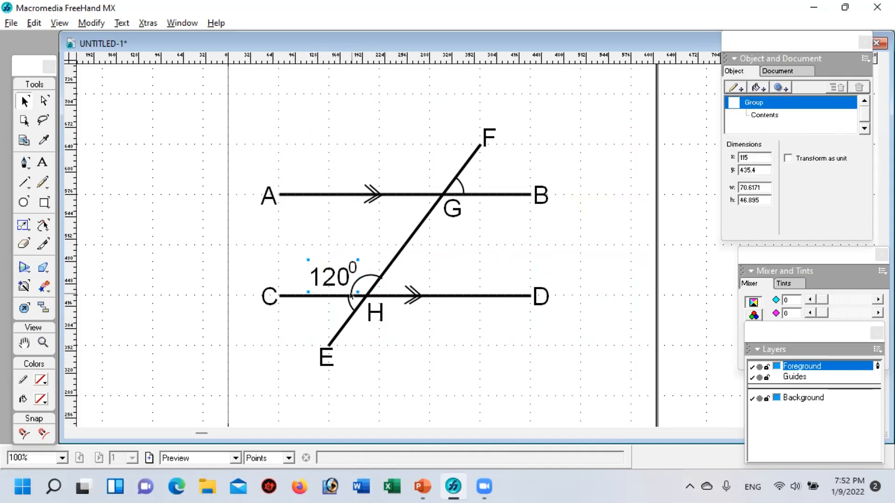
key(ctrl+c)
key(ctrl+v)
drag(474, 250, 317, 319)
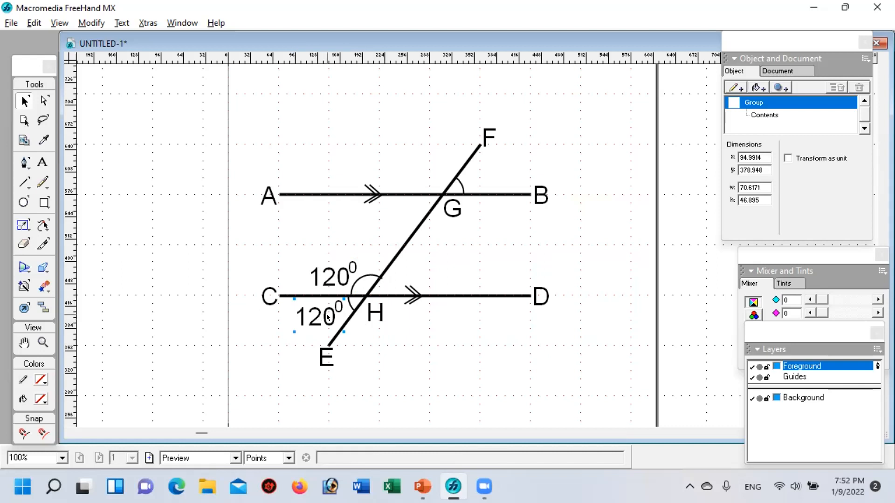
double_click(326, 317)
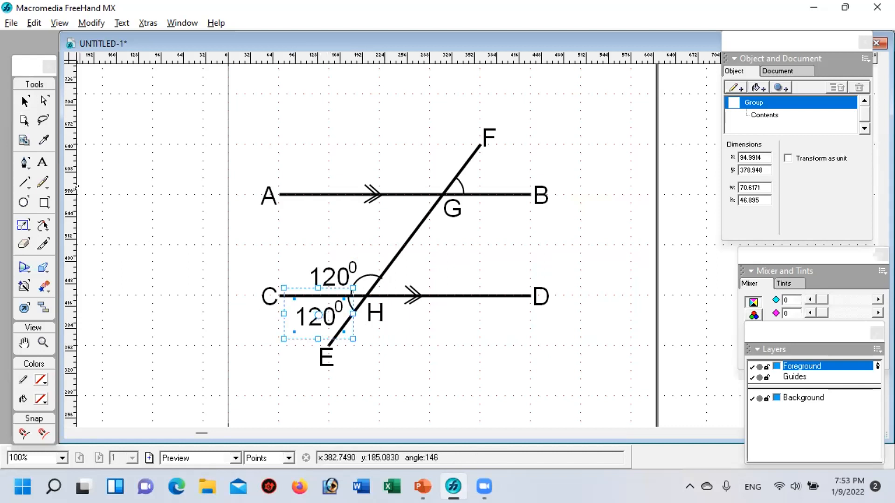
click(24, 101)
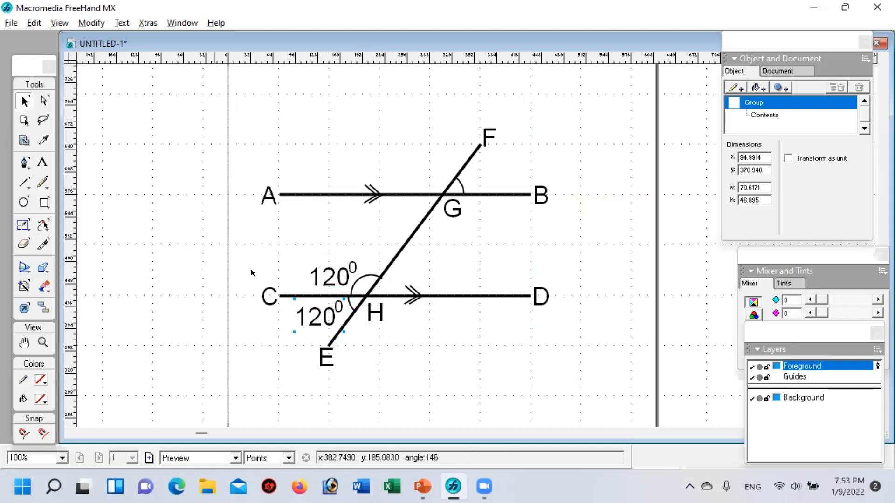
double_click(309, 318)
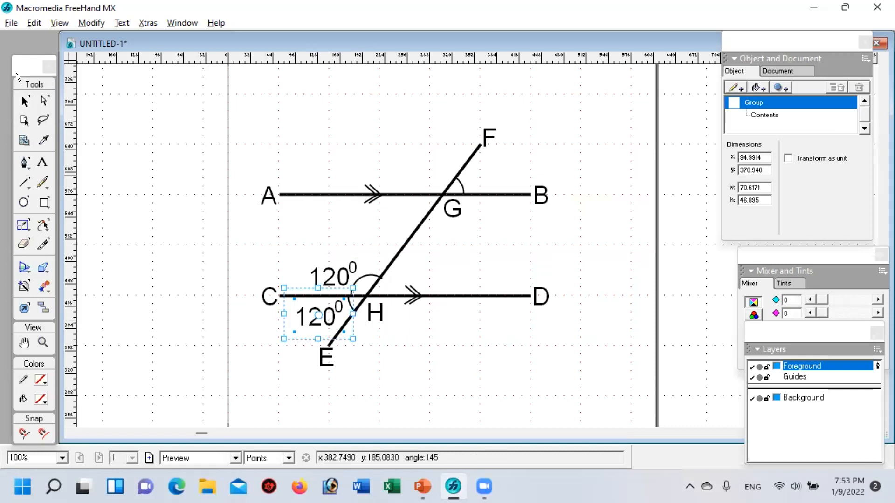
click(25, 100)
Step: Change the number in the angle label below line CD to 30, keeping the degree mark
click(42, 162)
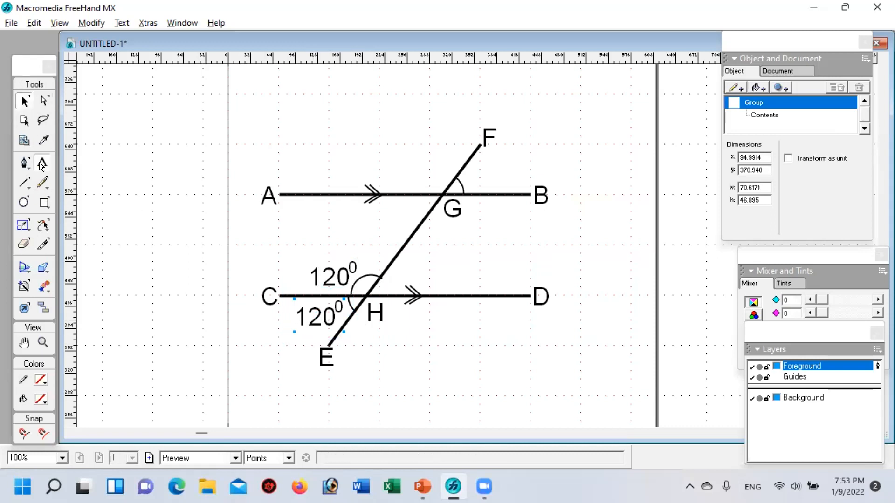
click(324, 317)
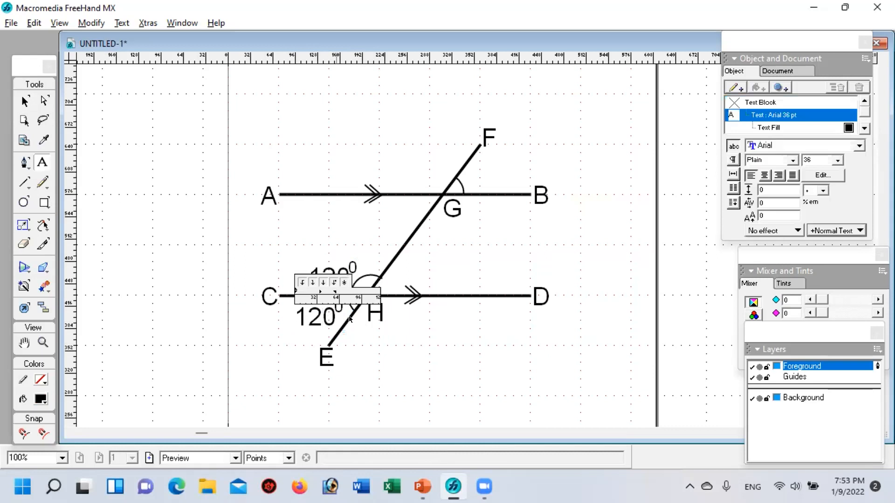
key(BackSpace)
key(BackSpace)
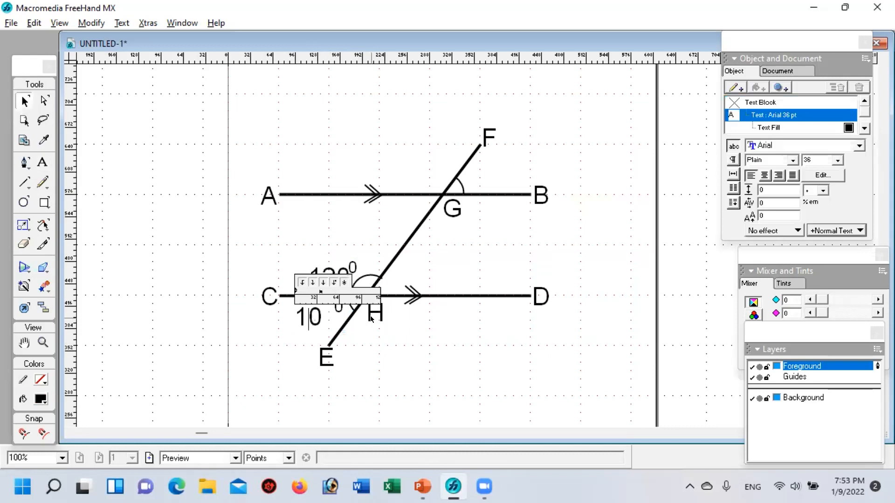
text(30)
key(BackSpace)
click(290, 312)
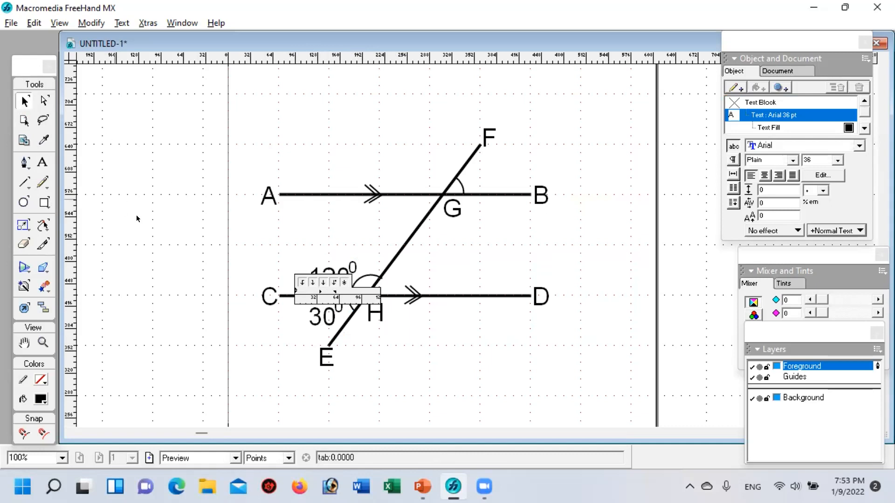
key(Escape)
Step: Move the 30-degree label slightly up, closer to line CD
click(329, 322)
mouse_move(329, 321)
mouse_down()
mouse_move(311, 344)
mouse_move(308, 326)
mouse_move(321, 311)
mouse_up()
click(425, 349)
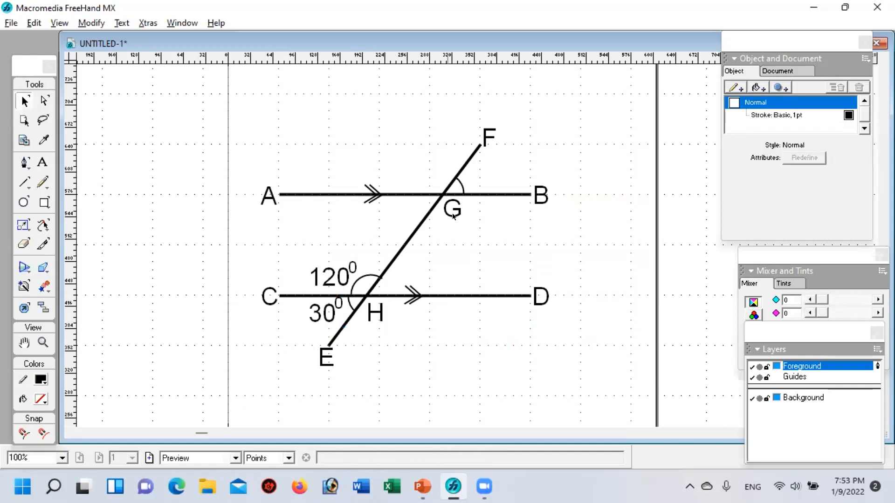
Step: Place a copy of the G label below line AB, on the other side of the transversal, and change its text to x
click(453, 216)
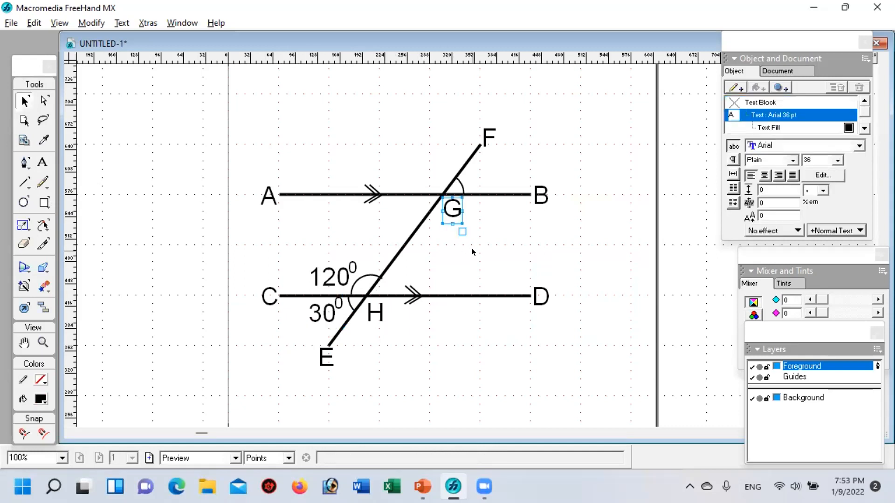
key(ctrl+c)
key(ctrl+v)
drag(471, 245, 408, 208)
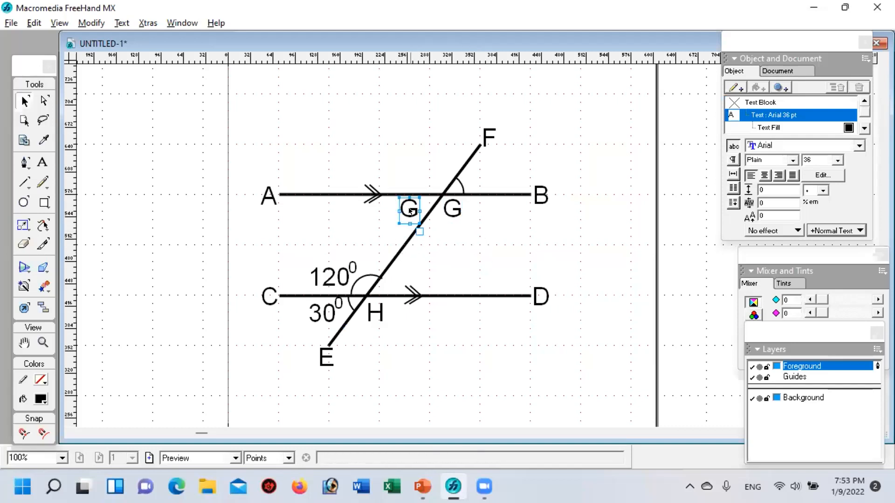
double_click(408, 208)
key(Delete)
text(X)
click(496, 330)
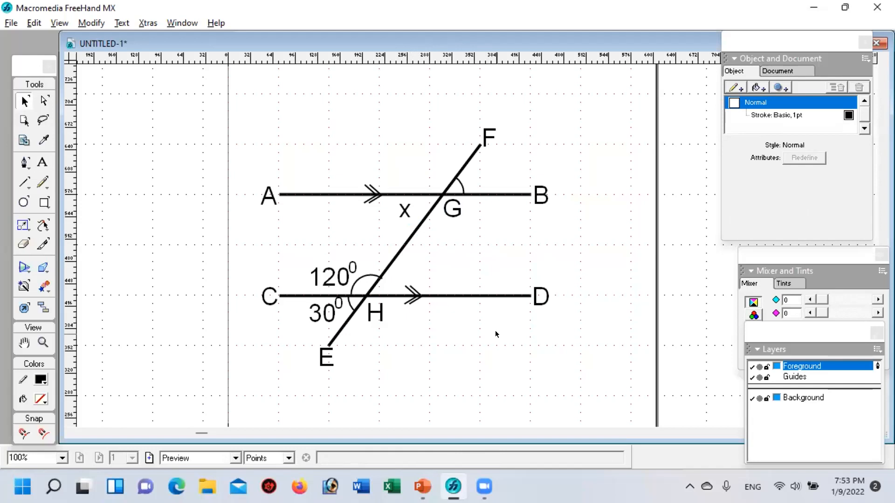
Step: Try grouping all lines, arcs and labels of the figure into one object, and undo the grouping
click(43, 343)
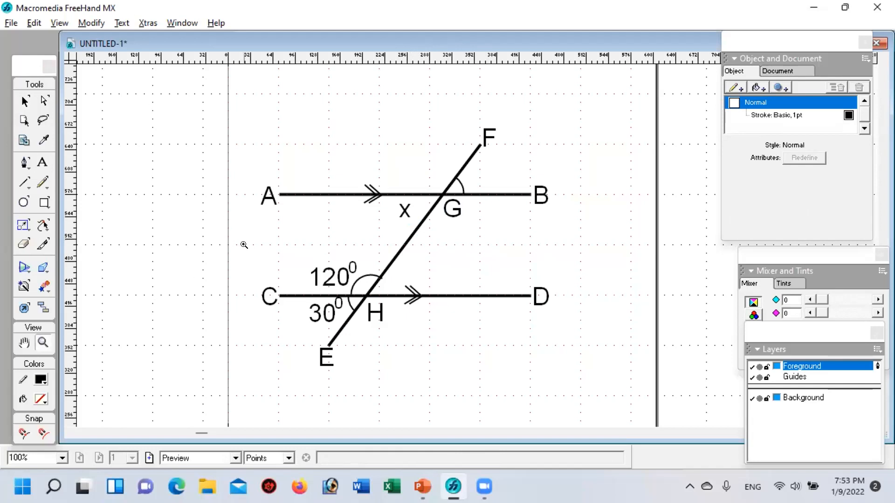
alt+click(261, 250)
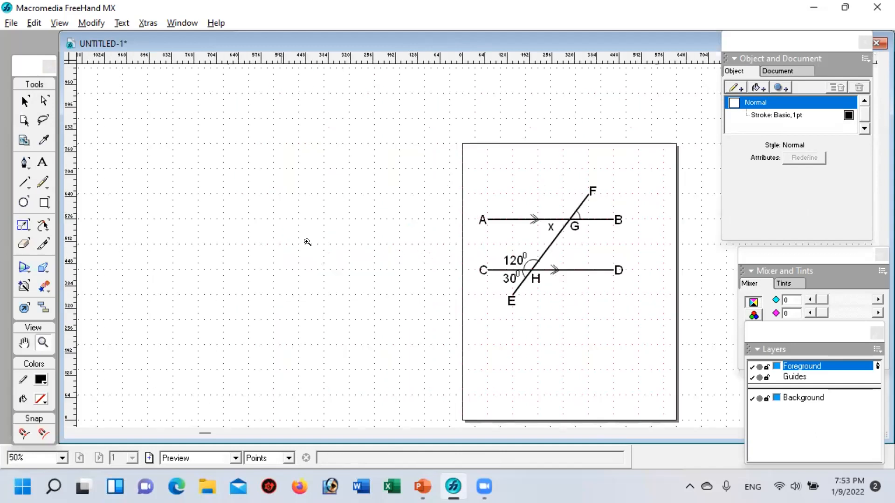
key(space)
drag(600, 254, 431, 227)
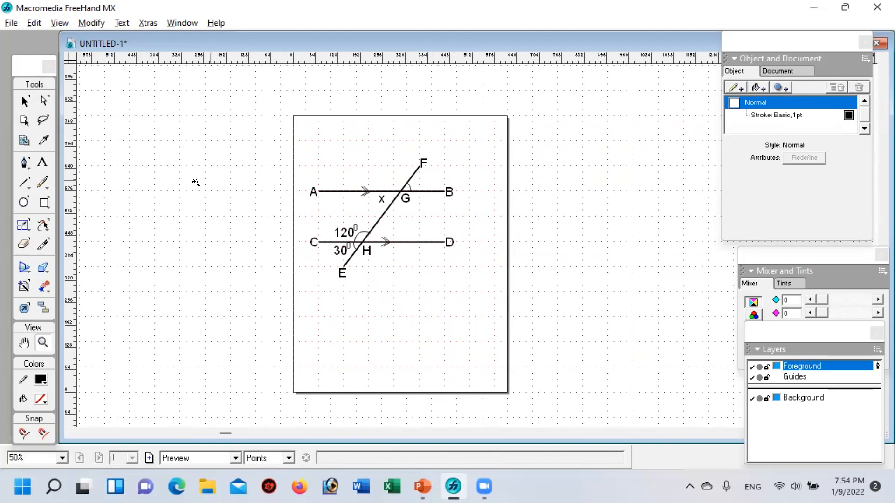
click(23, 101)
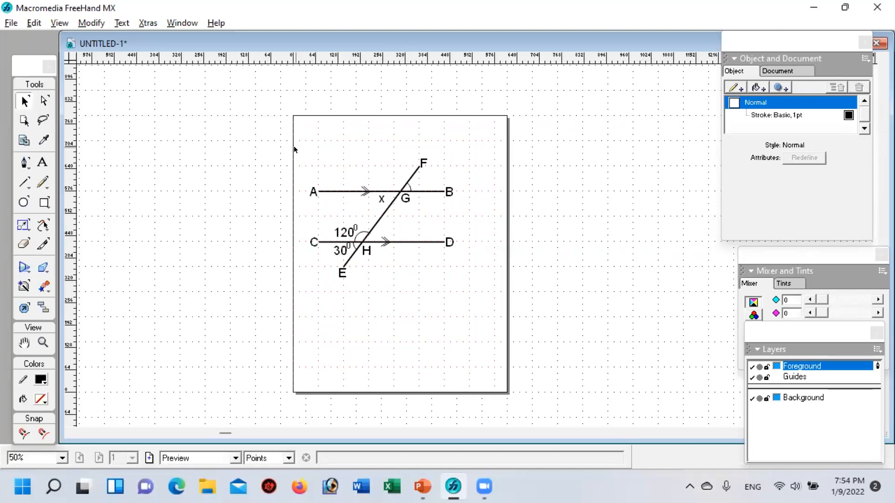
drag(296, 144, 494, 292)
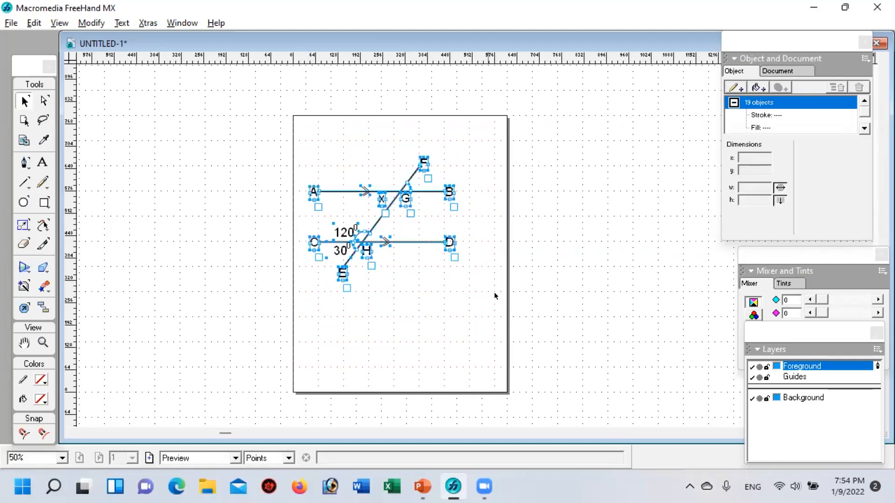
click(561, 272)
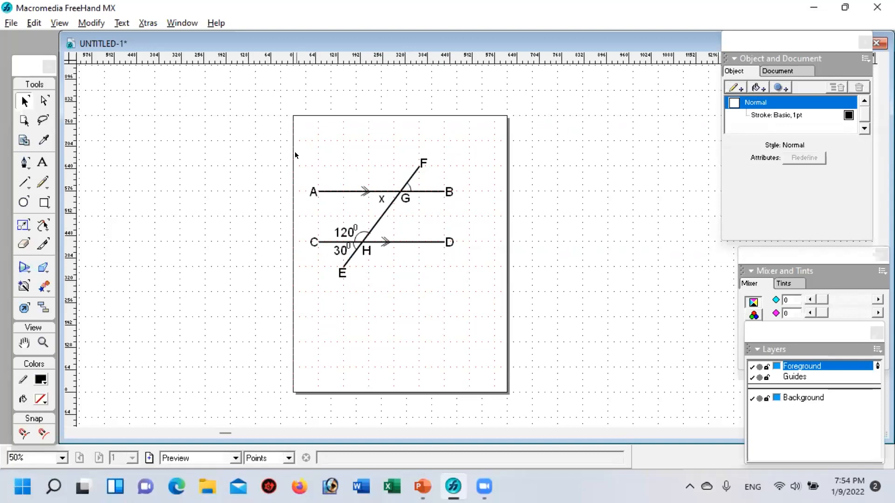
drag(295, 150, 483, 283)
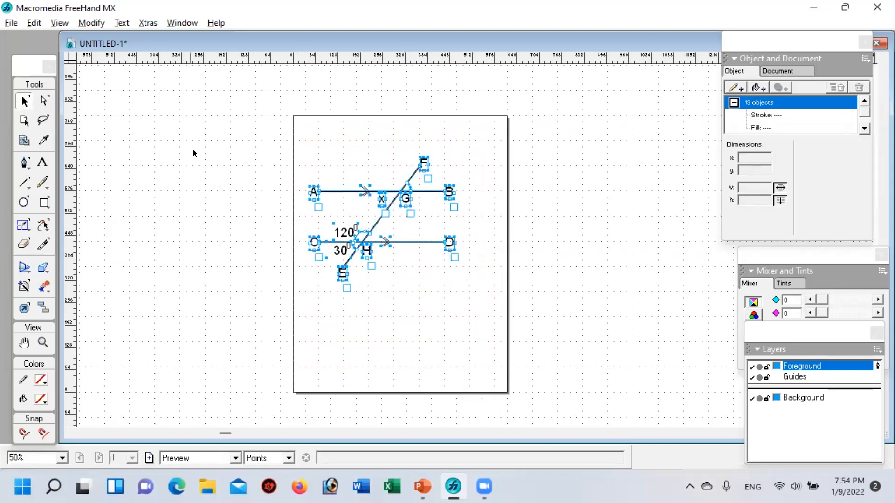
click(309, 147)
drag(299, 141, 493, 284)
click(87, 21)
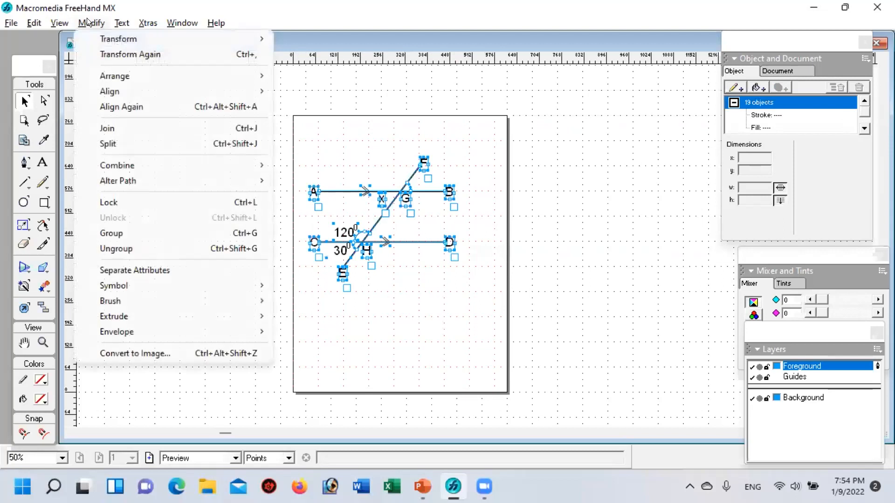
click(134, 233)
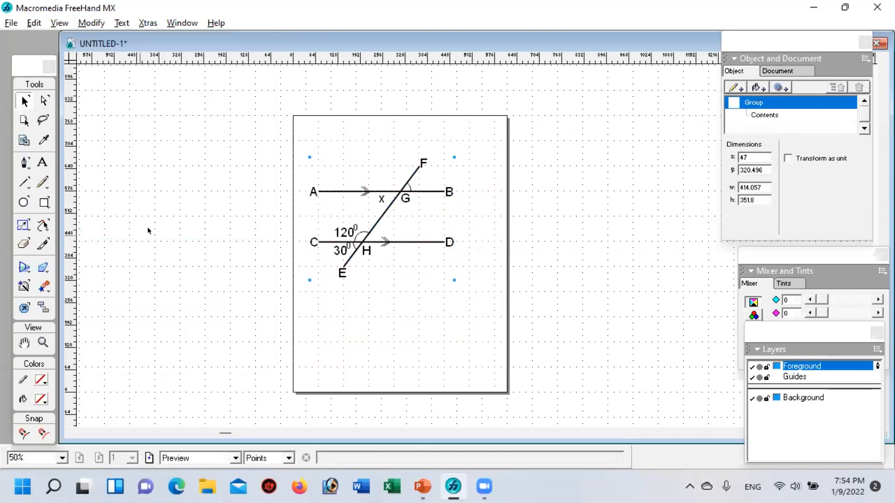
click(525, 202)
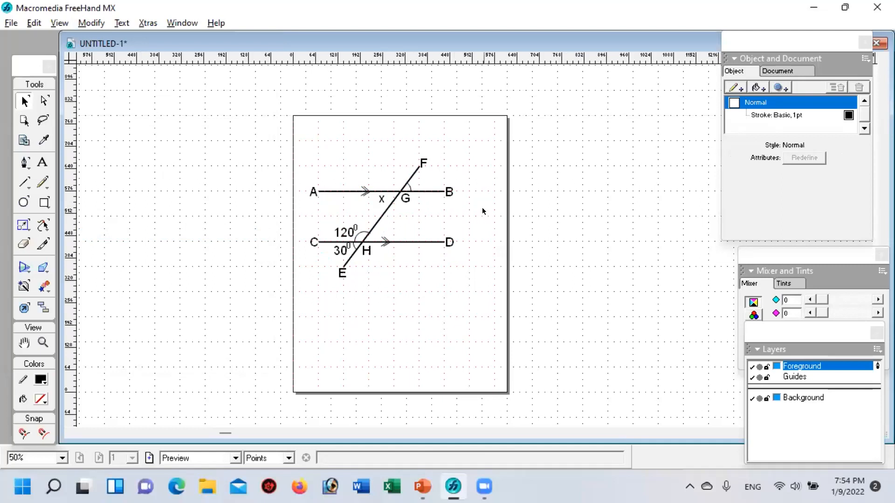
key(ctrl+z)
click(585, 199)
click(10, 23)
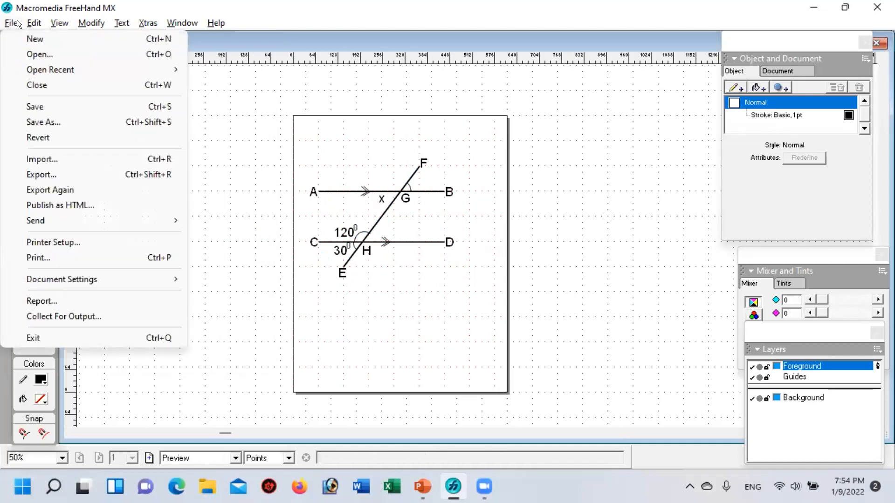
click(429, 41)
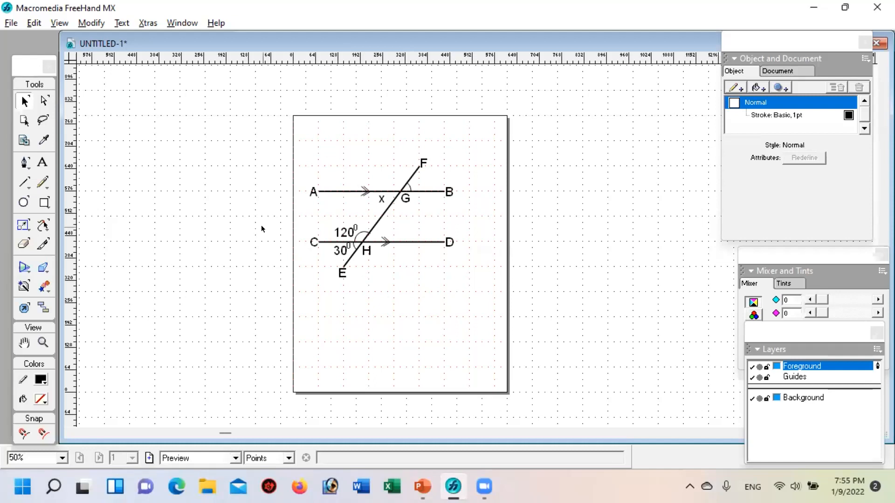
click(10, 24)
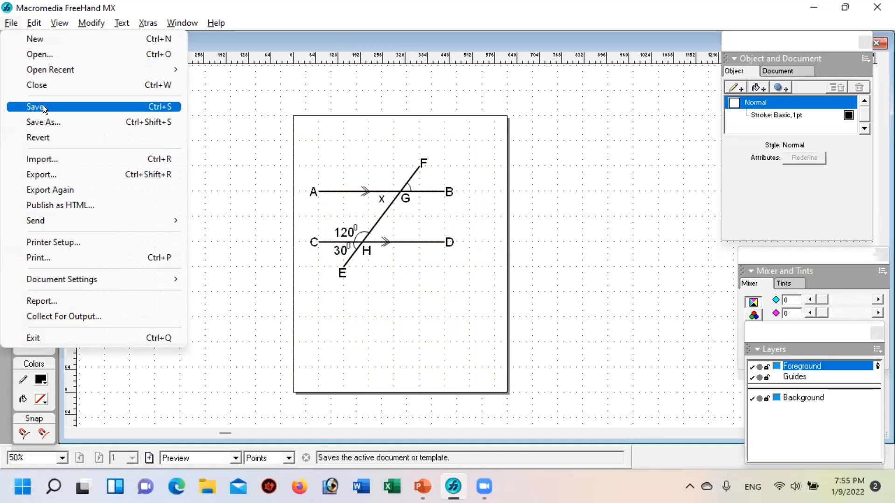
click(342, 41)
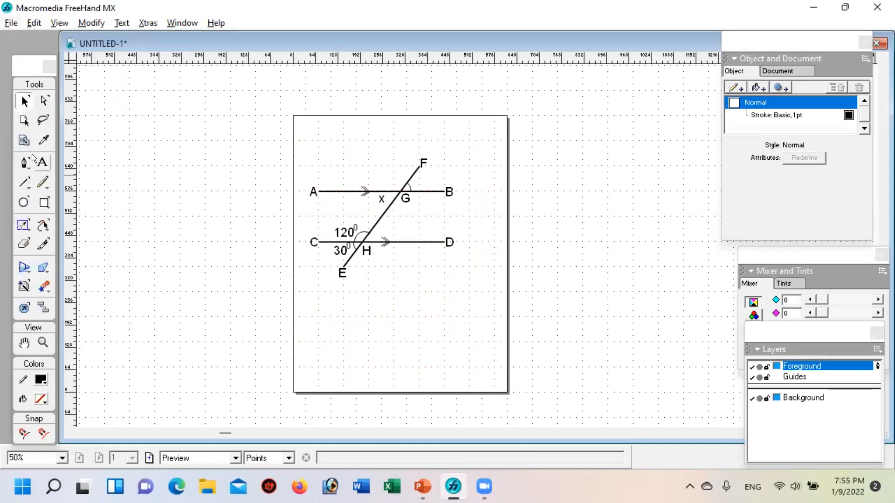
Step: Change the number in the angle label below line CD to 60, keeping the degree mark
click(41, 163)
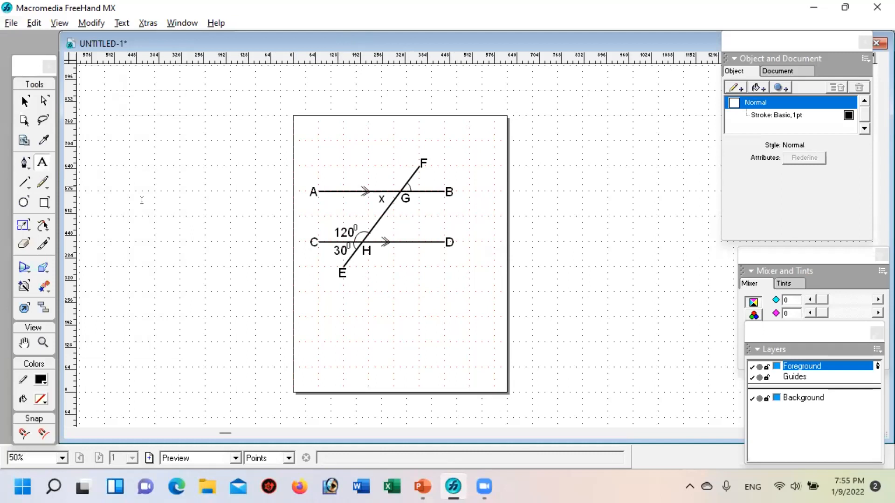
click(336, 251)
key(BackSpace)
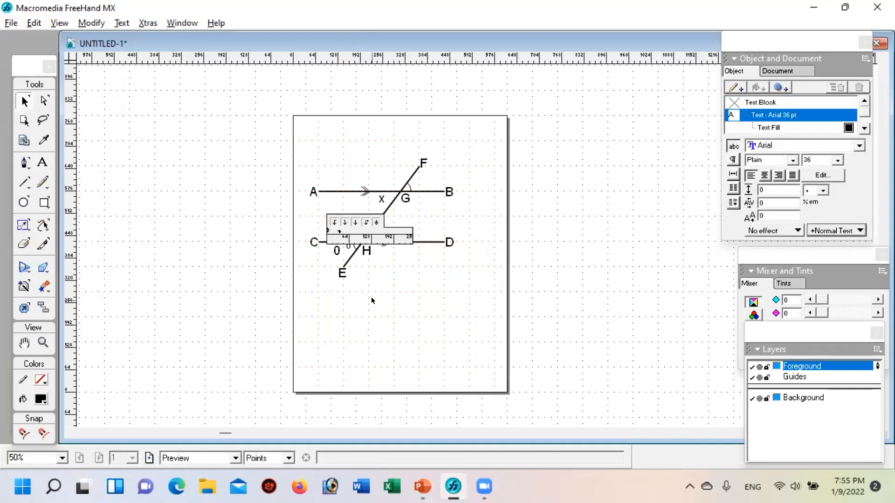
text(6)
click(138, 141)
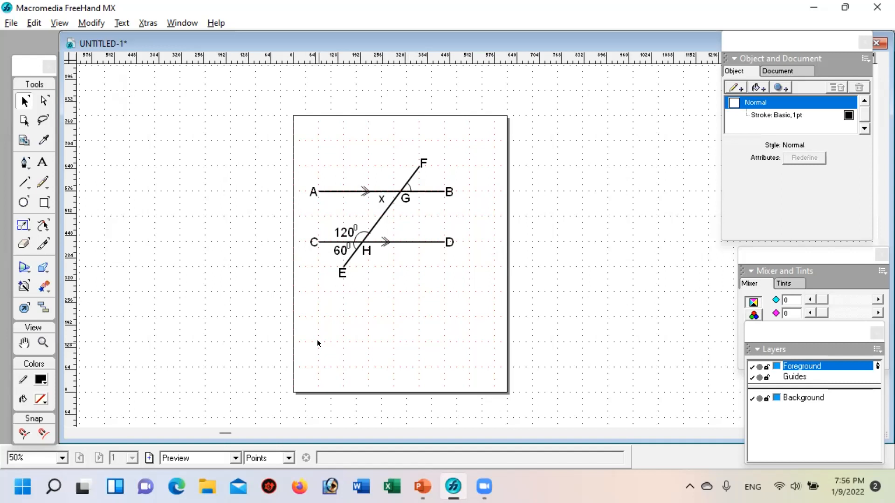
Step: Save the document under its current name
click(11, 22)
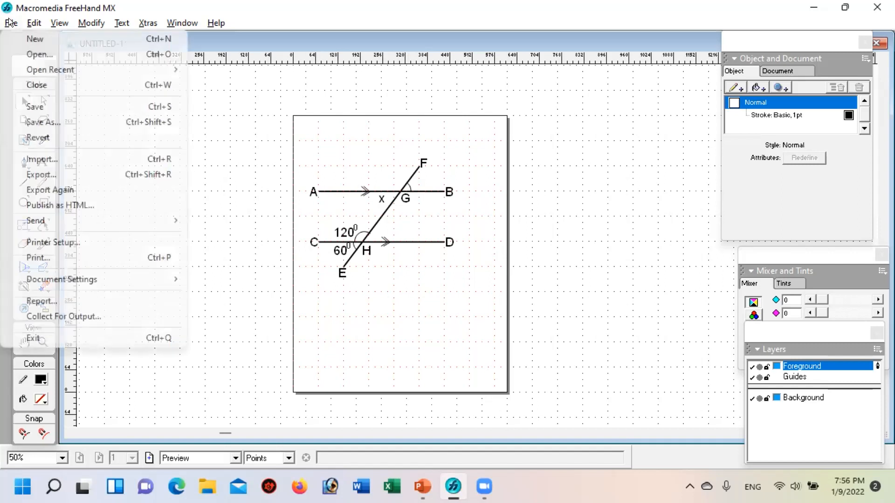
click(51, 107)
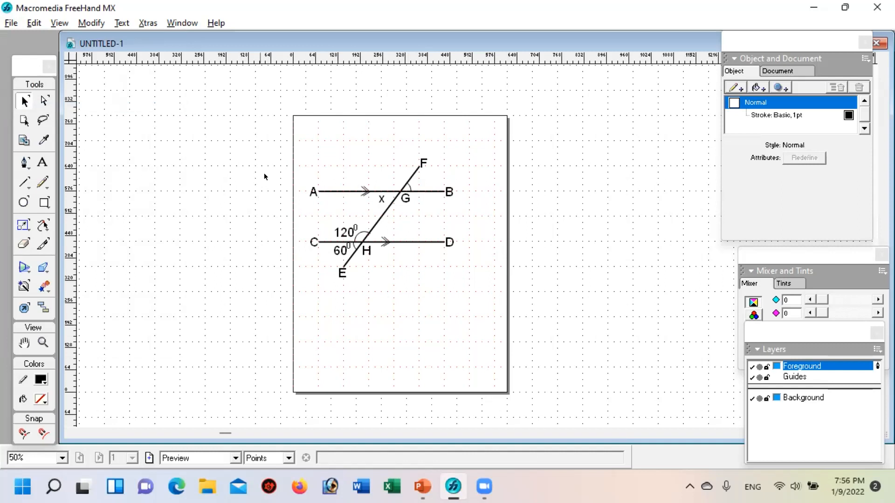
click(11, 23)
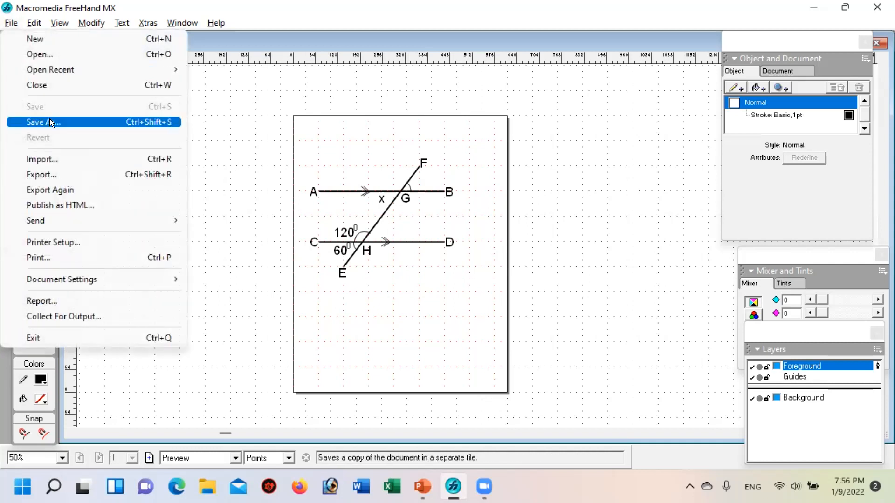
click(245, 8)
Step: Save a copy of the drawing in the FreeHand Figure folder under the file name Math c-5-1
click(11, 24)
click(41, 120)
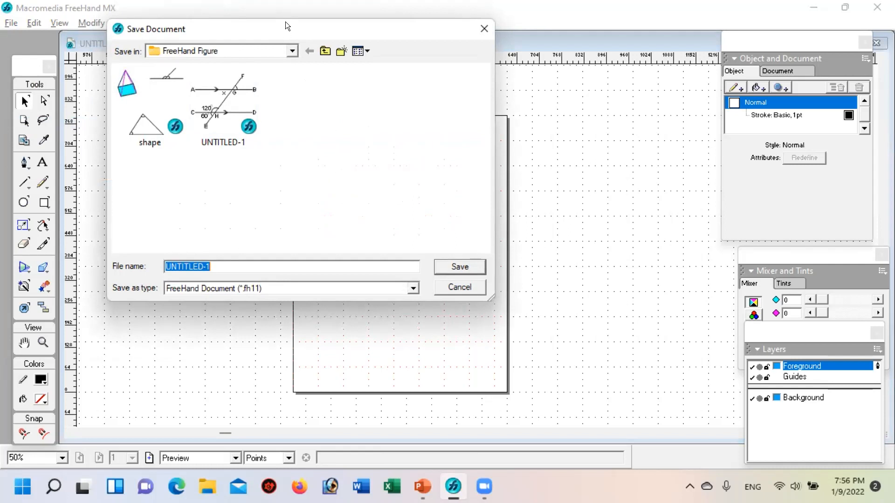
drag(288, 28, 377, 17)
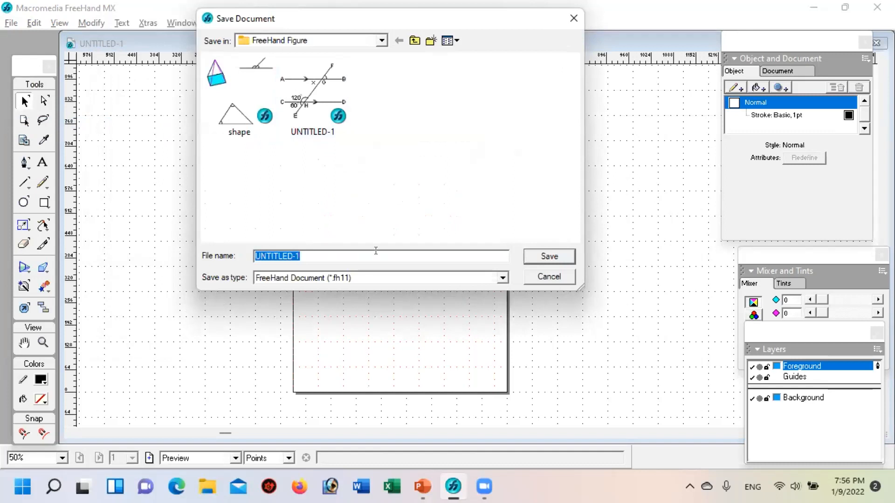
text(p)
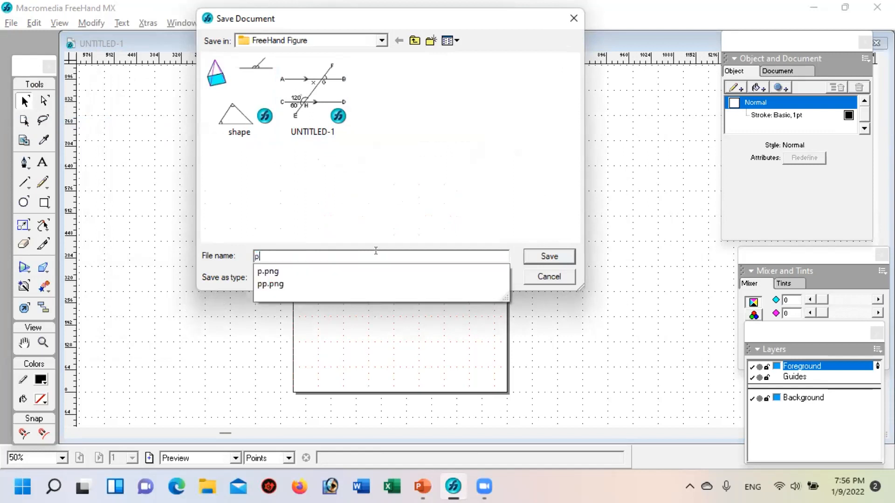
key(BackSpace)
text(Math)
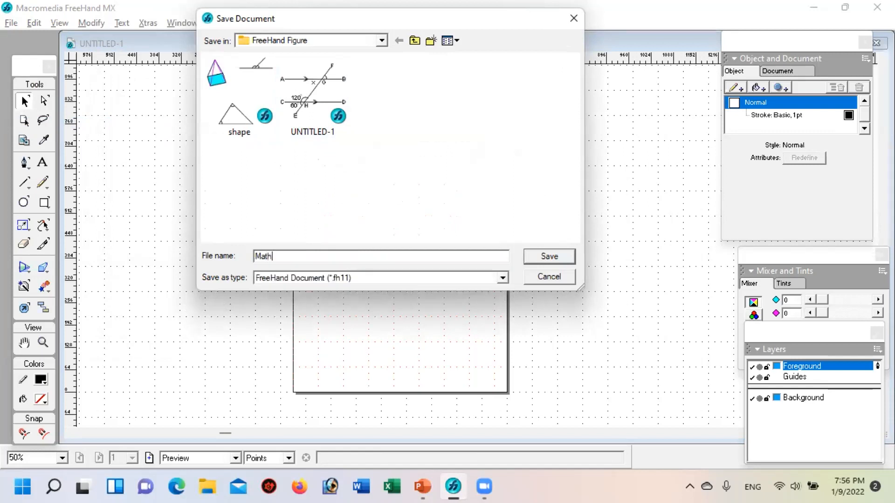
text( c-5-1)
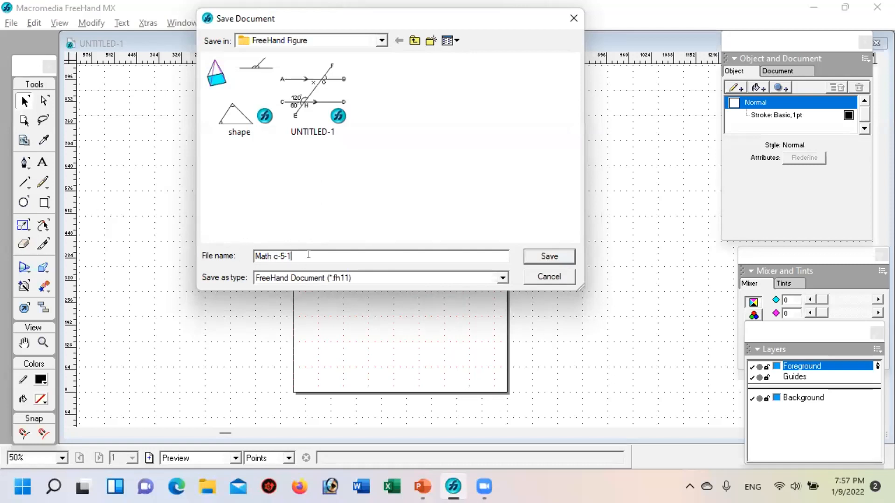
Step: Finish saving the drawing as the FreeHand document Math c-5-1 in the FreeHand Figure folder
click(546, 255)
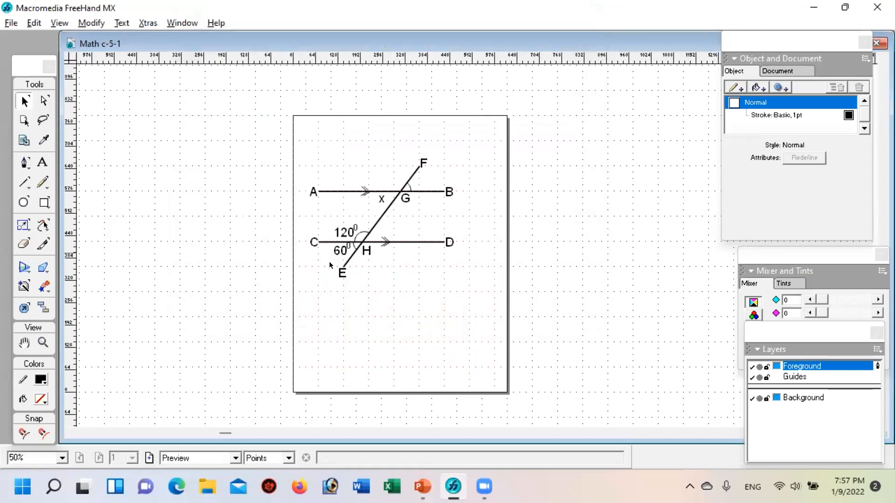
Step: Change the number in the angle label below line CD to 30, keeping the degree mark, and save the document
click(42, 163)
click(345, 252)
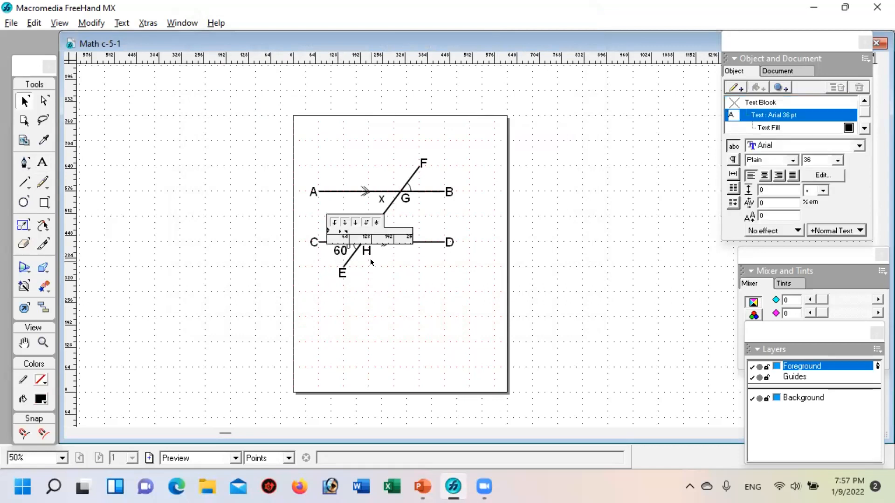
text(3)
click(169, 180)
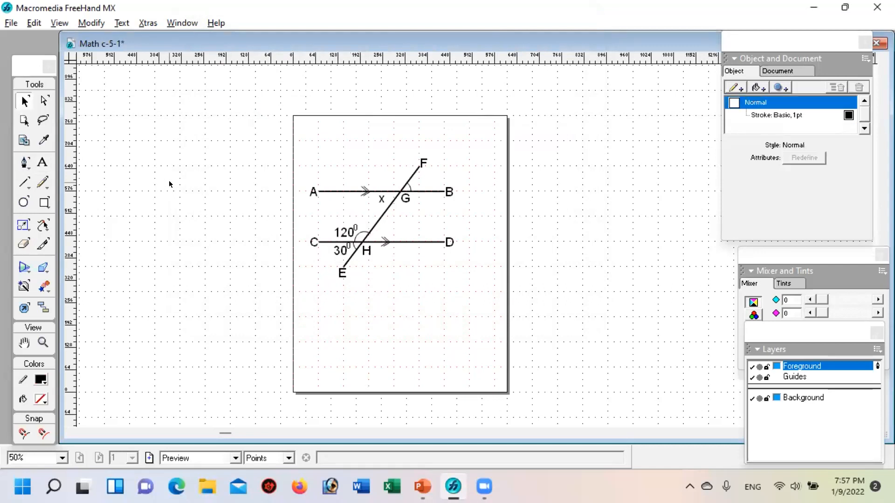
click(9, 23)
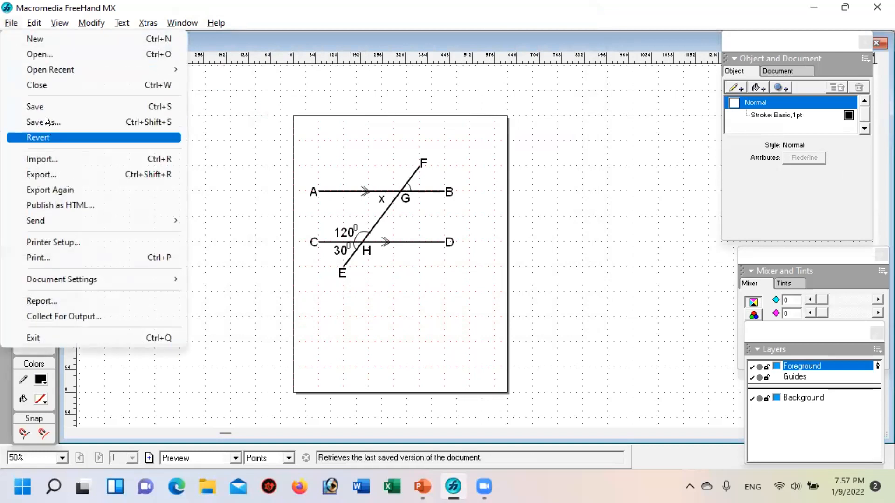
click(42, 102)
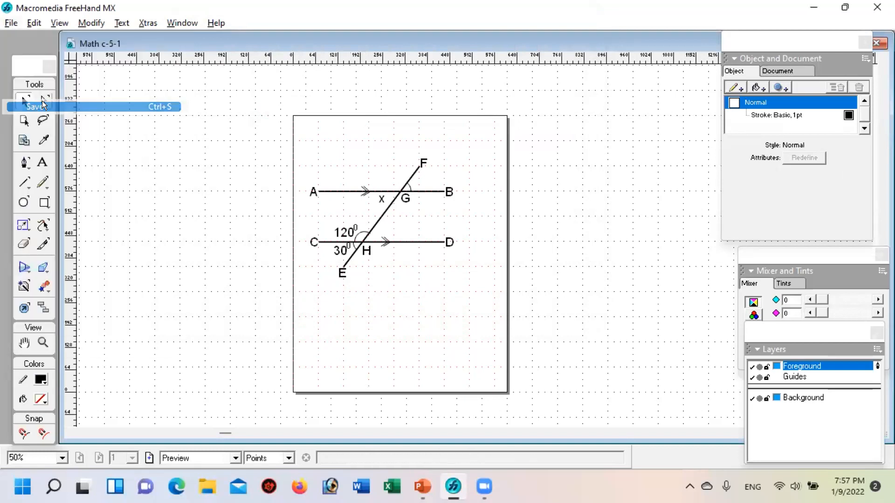
Step: Export the drawing in PNG format as Math c-5-1 into the FreeHand Figure folder
click(9, 24)
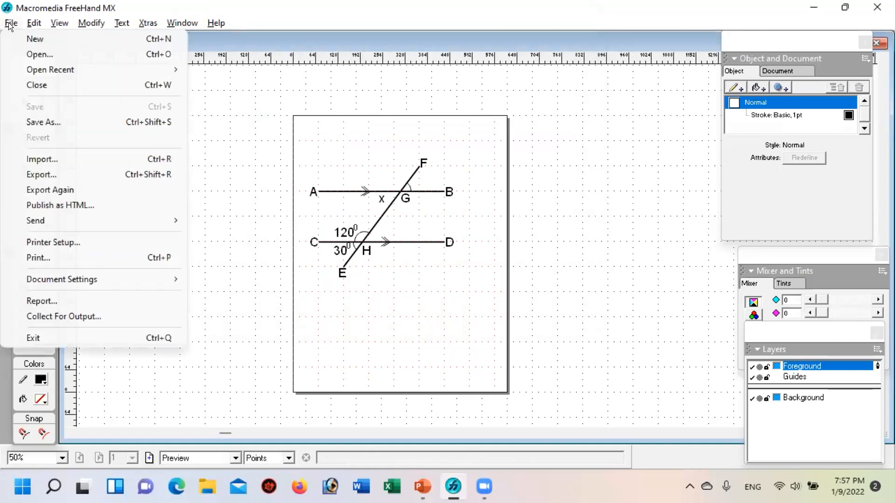
click(51, 174)
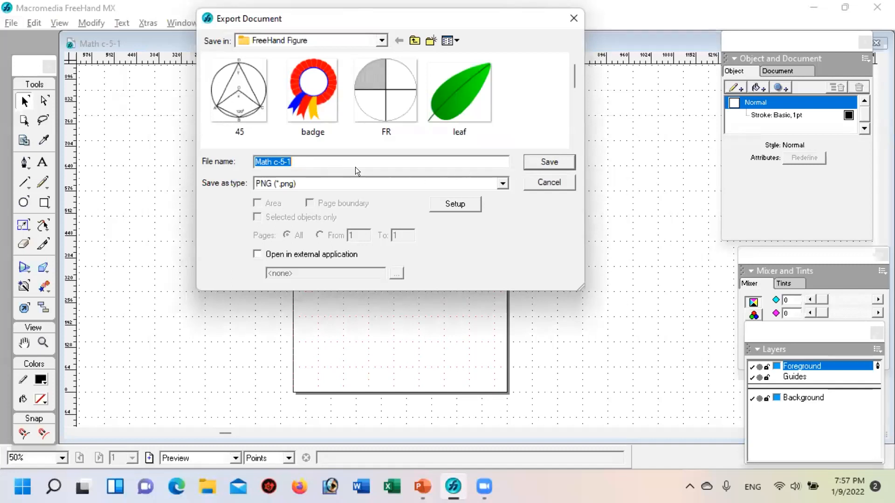
click(321, 179)
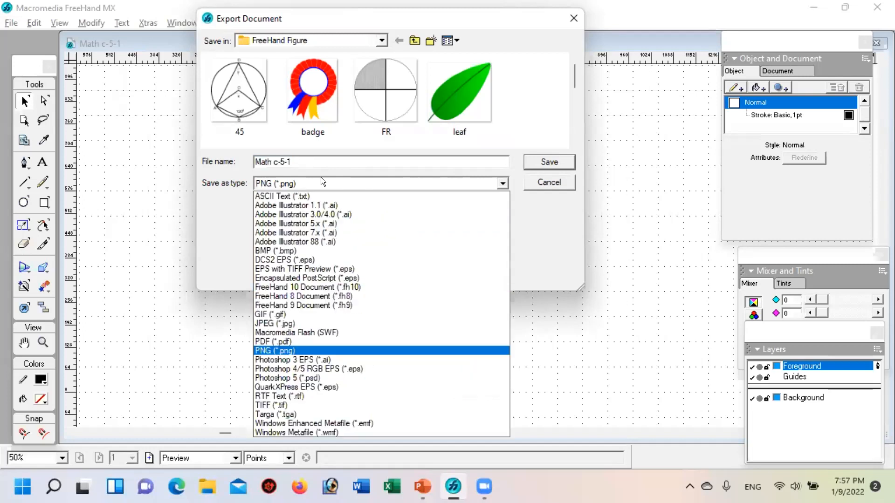
click(278, 348)
click(544, 154)
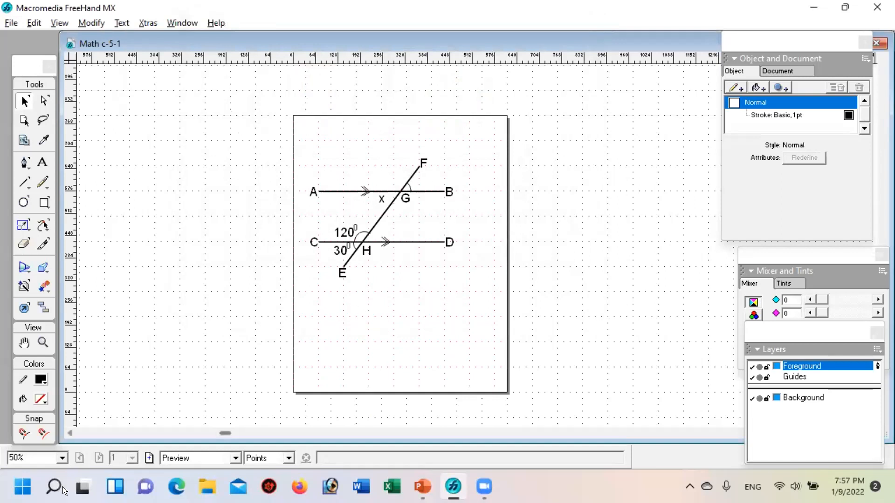
Step: Switch to Word and create a blank document
right_click(81, 489)
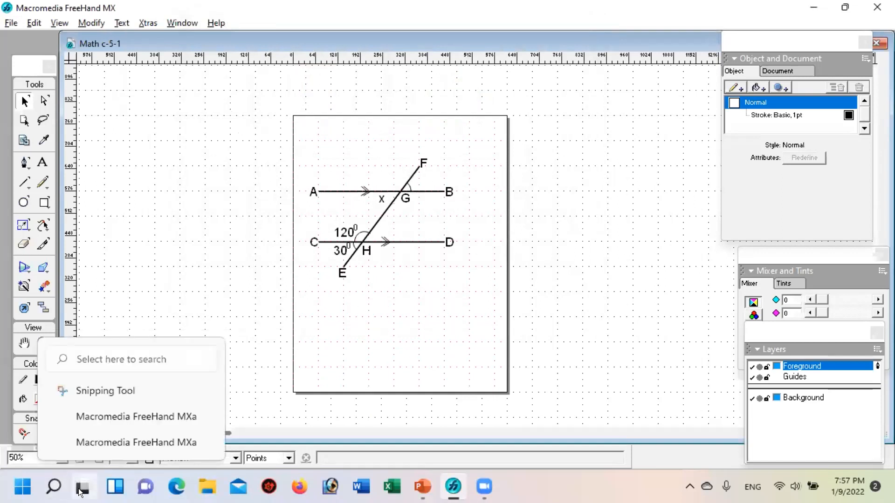
click(52, 482)
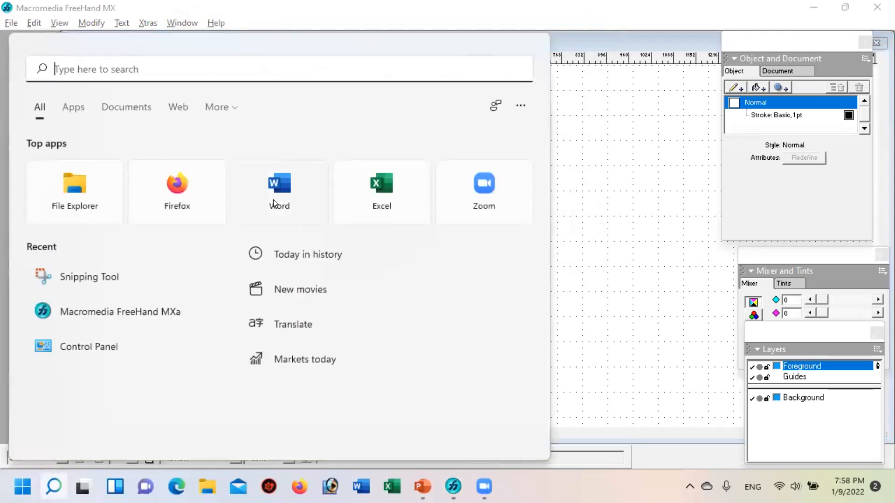
click(279, 187)
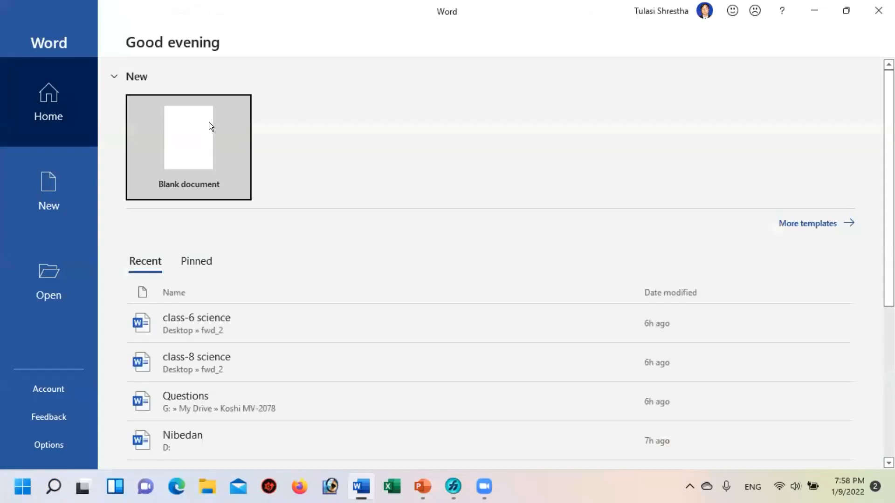
click(209, 122)
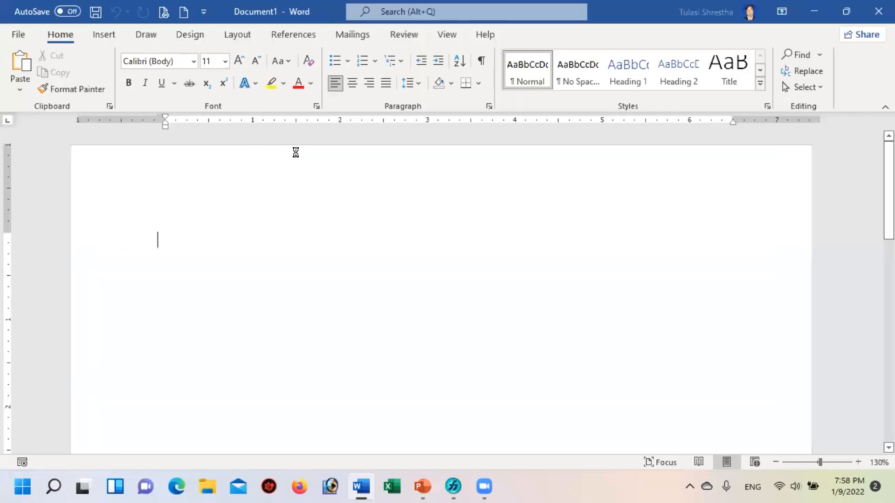
Step: Insert the picture Math c-5-1 from the FreeHand Figure folder on drive E into the document
click(95, 32)
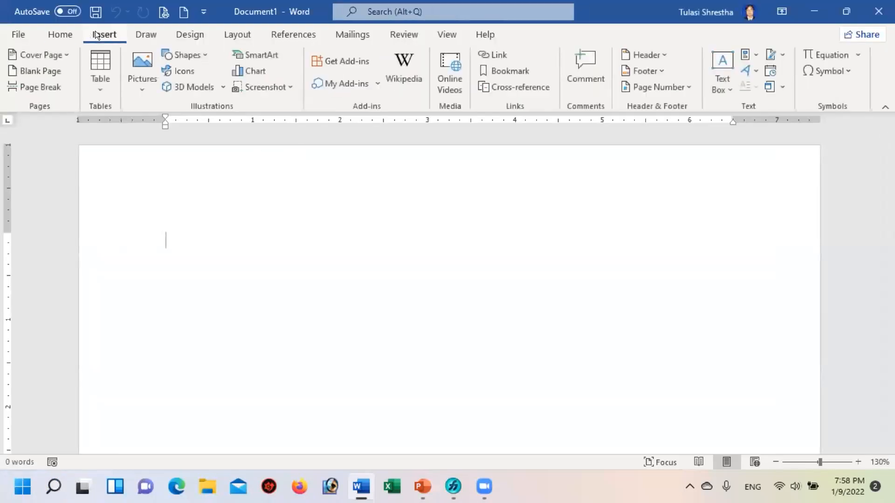
click(142, 58)
click(166, 122)
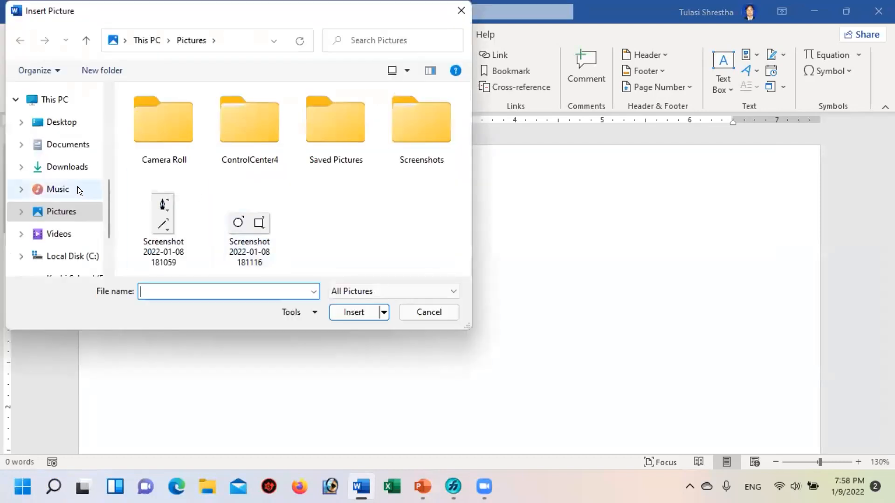
scroll(77, 187, down, 2)
click(68, 251)
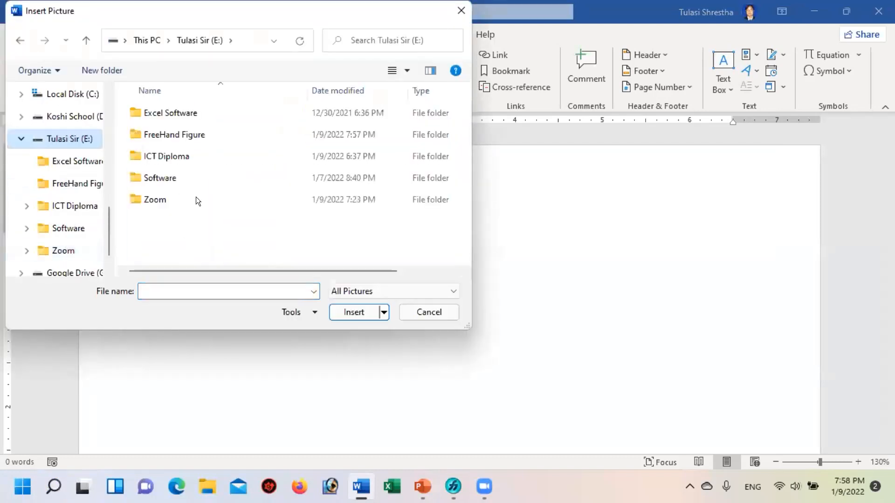
double_click(186, 133)
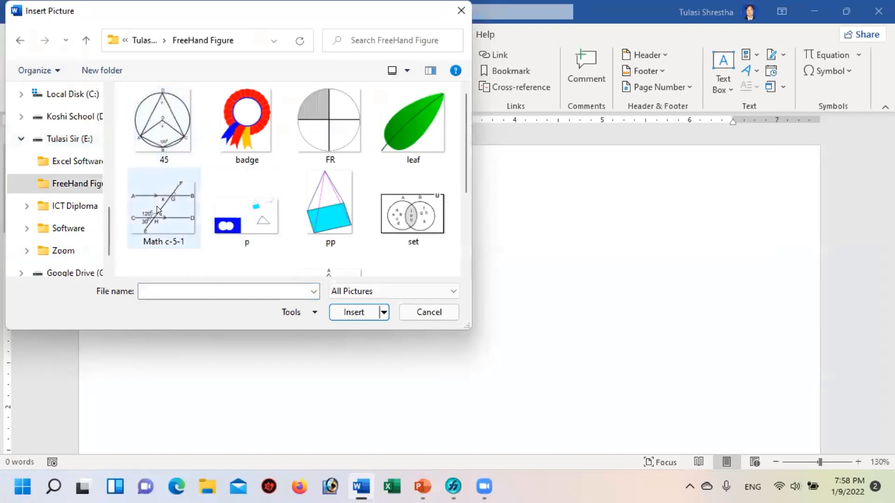
click(154, 199)
click(354, 311)
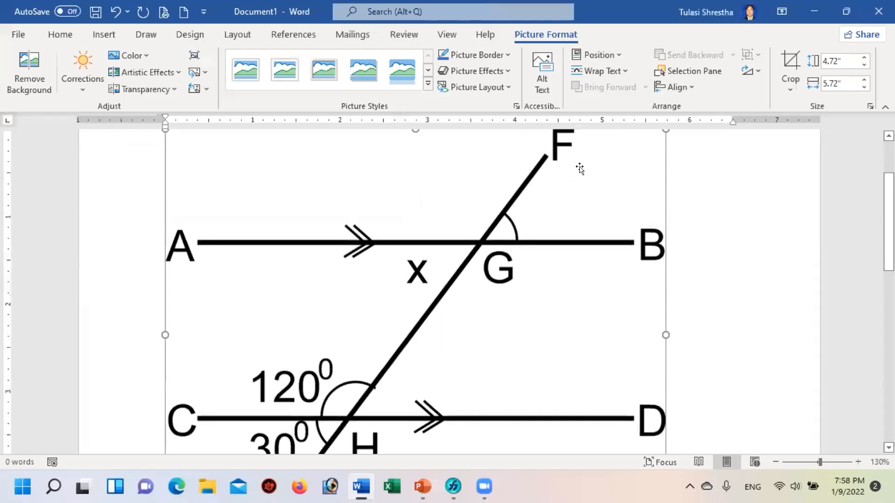
Step: Shrink the inserted figure to about 1.68" high by 2.03" wide and move it about an inch inward using floating text wrapping
scroll(666, 210, up, 3)
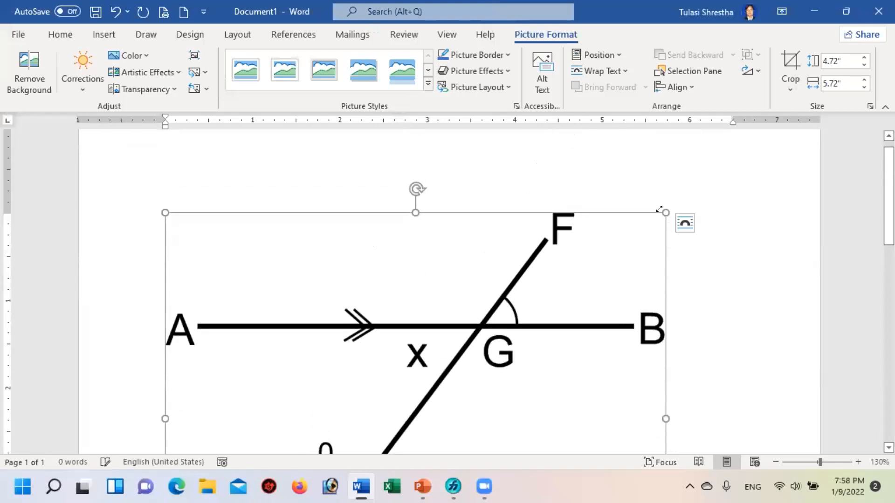
drag(658, 210, 343, 213)
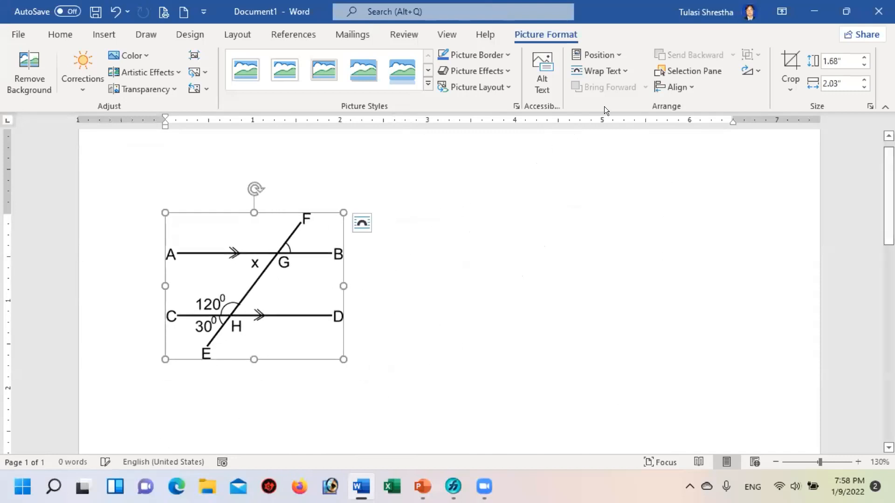
click(597, 70)
click(606, 211)
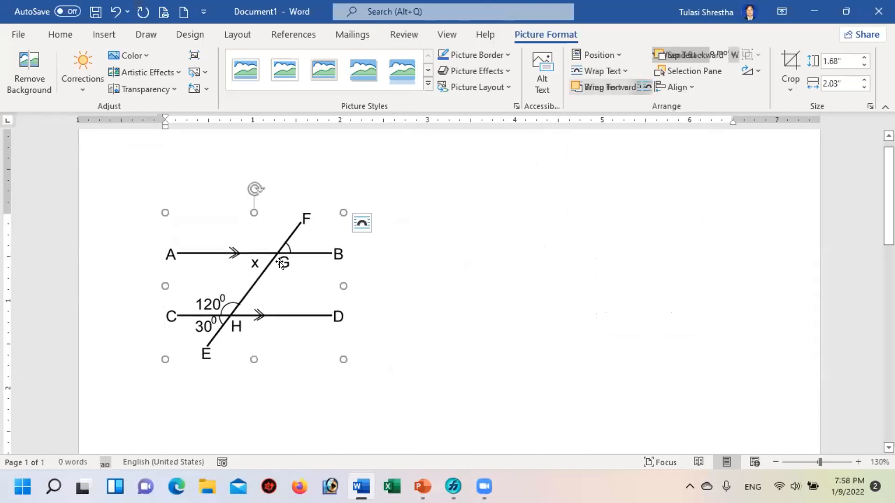
drag(269, 258, 355, 235)
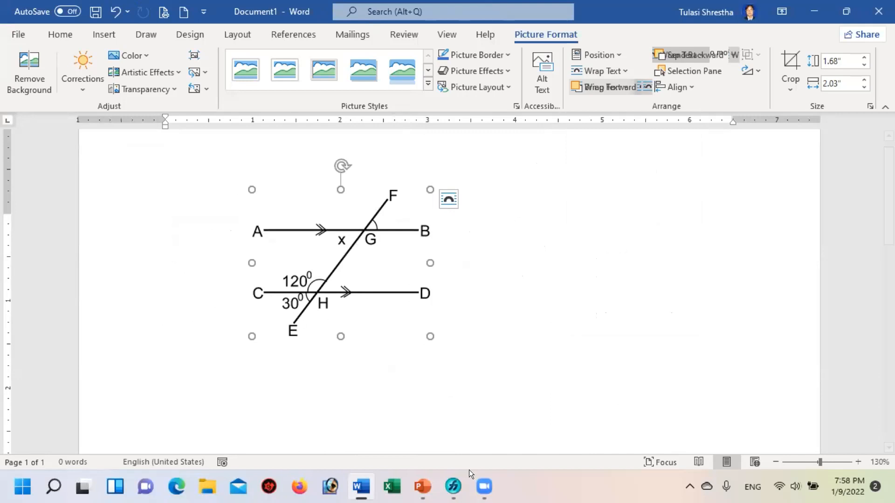
Step: Switch back to FreeHand and close the Math c-5-1 document
click(451, 487)
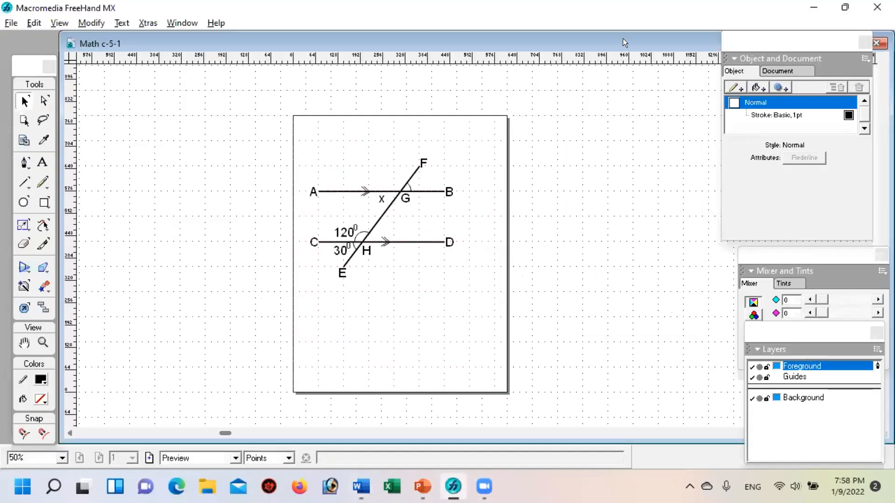
drag(623, 39, 586, 85)
click(669, 88)
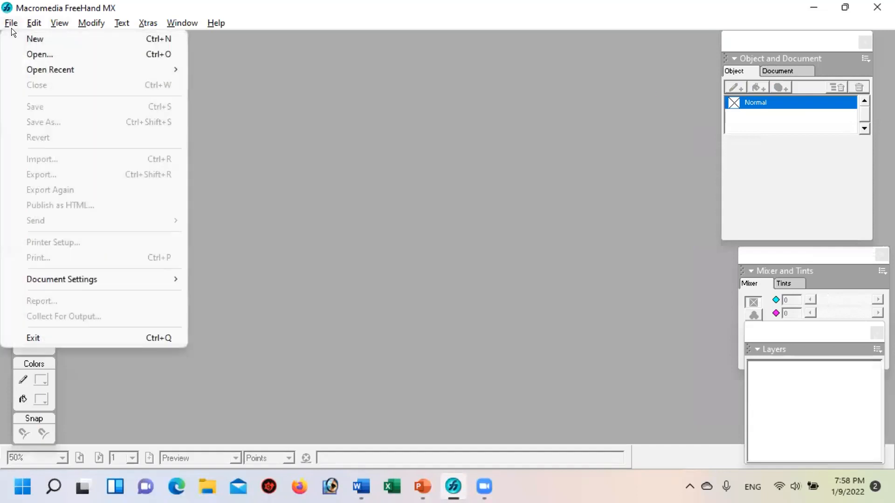
Step: Open the PNG version of Math c-5-1 from the FreeHand Figure folder
click(50, 51)
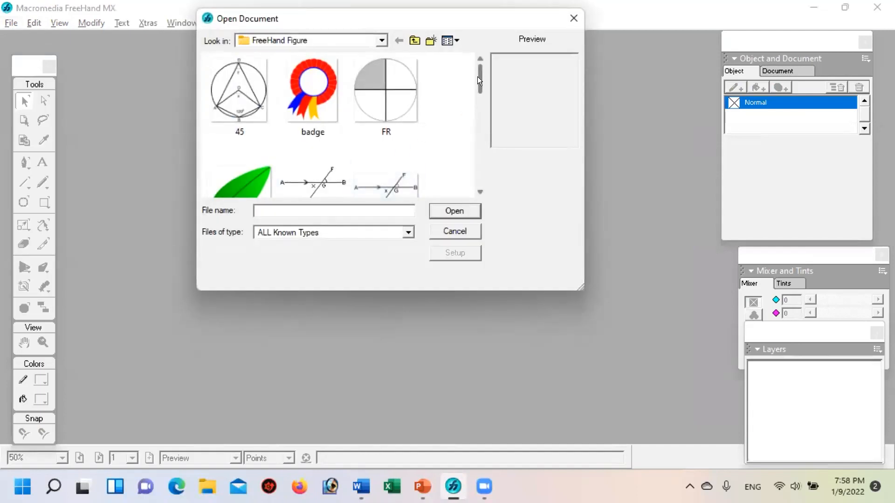
drag(476, 75, 479, 100)
click(387, 79)
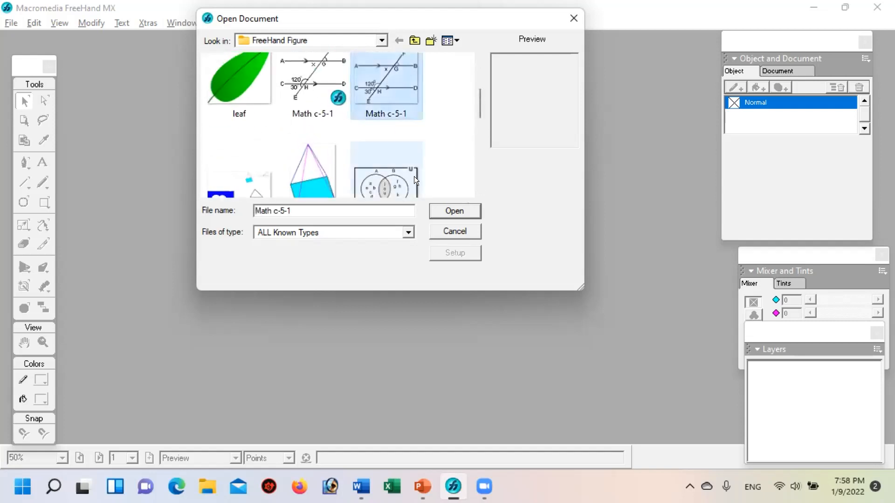
click(455, 210)
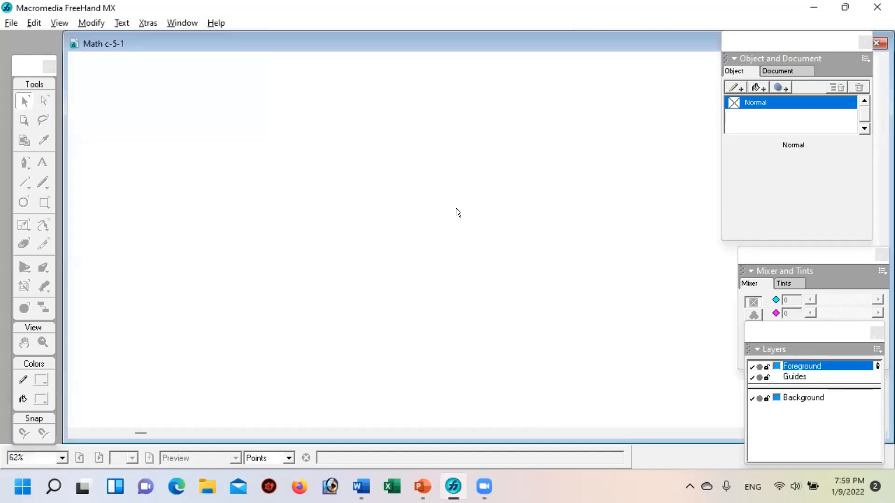
Step: Move the PNG figure as one image from the page's lower corner to its upper half
click(405, 331)
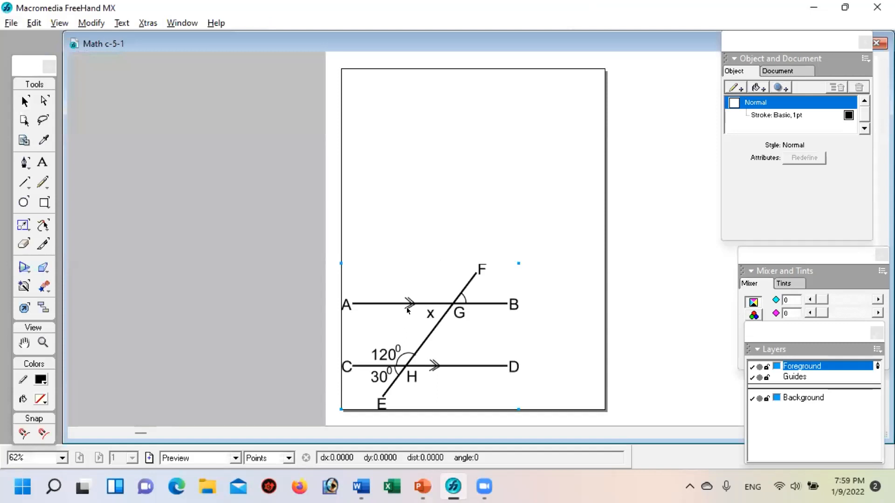
drag(424, 308, 472, 254)
drag(433, 284, 442, 228)
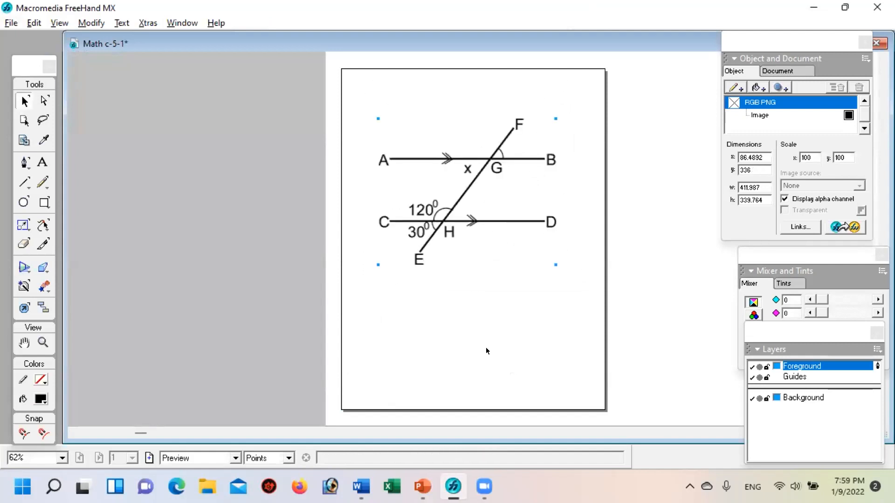
click(485, 350)
click(474, 183)
Step: Close the document containing the PNG image without saving its changes
double_click(446, 45)
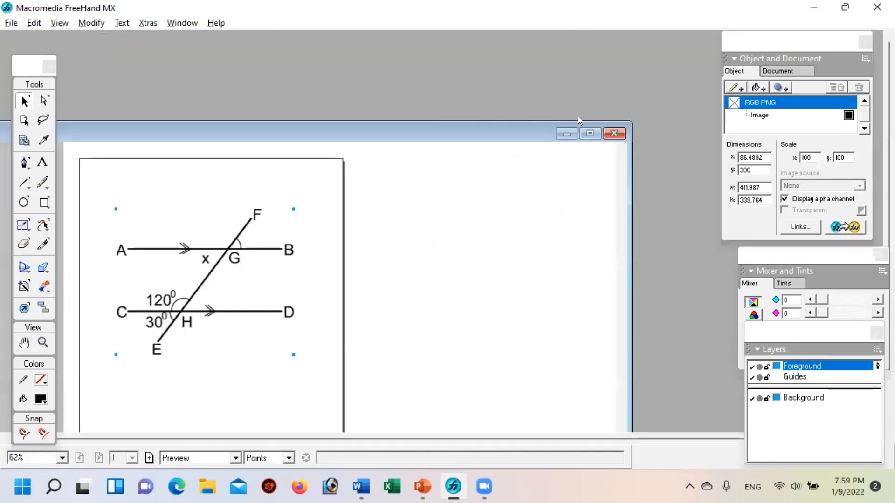
click(614, 134)
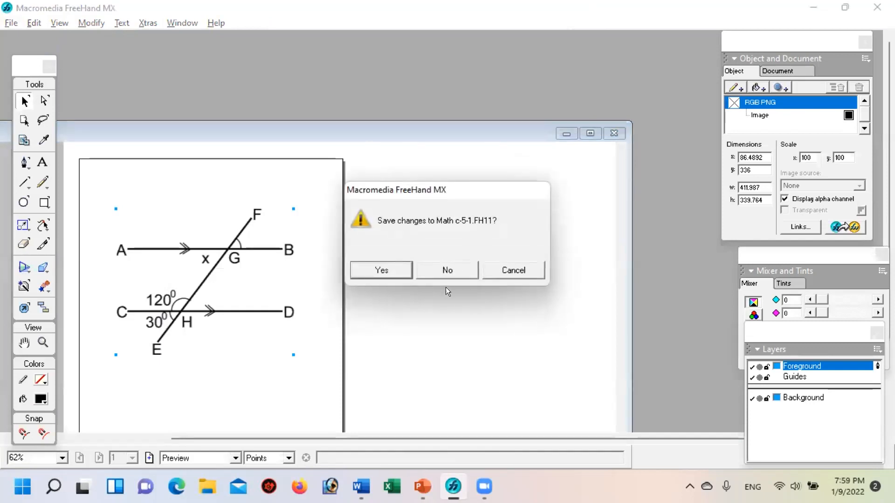
click(447, 271)
Step: Open the editable FreeHand version of Math c-5-1 from the FreeHand Figure folder
click(11, 23)
click(50, 54)
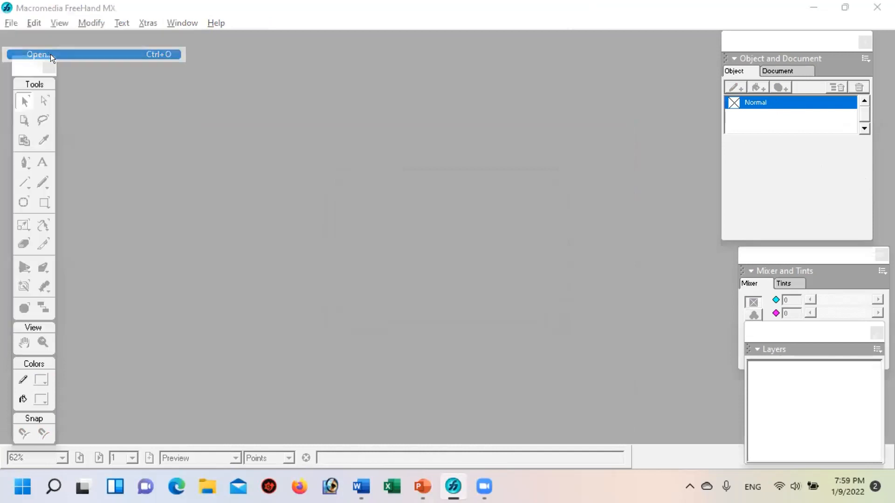
click(478, 190)
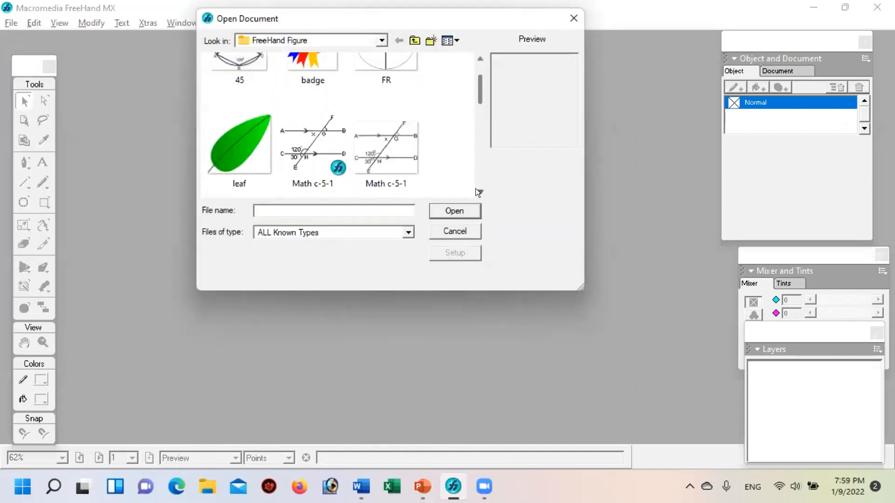
click(476, 189)
click(307, 87)
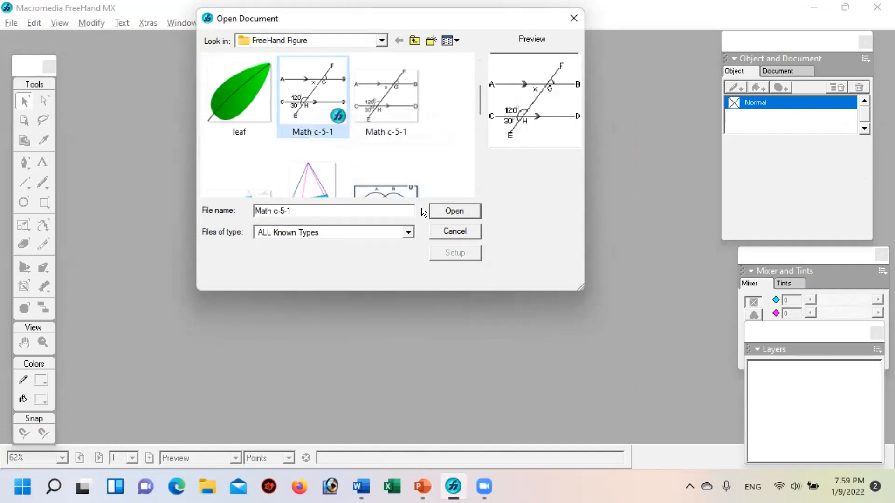
click(446, 209)
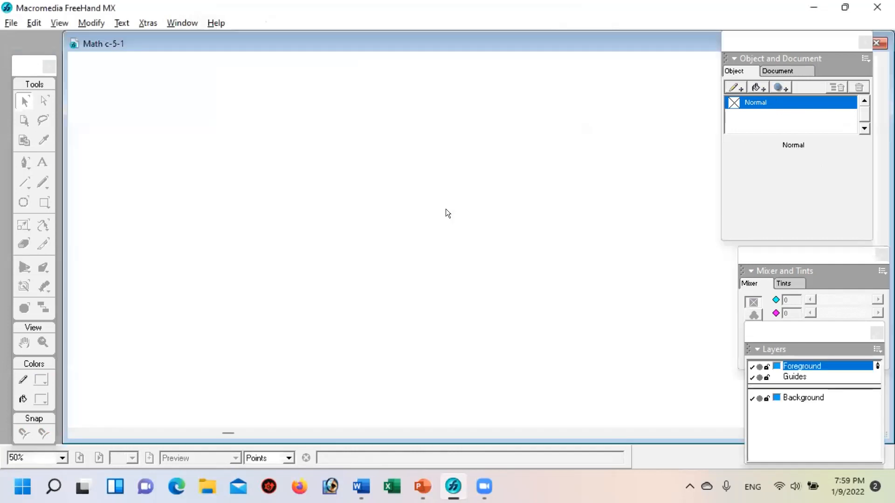
Step: Change the 30 in the angle label below line CD to 60, keeping its degree superscript
click(42, 162)
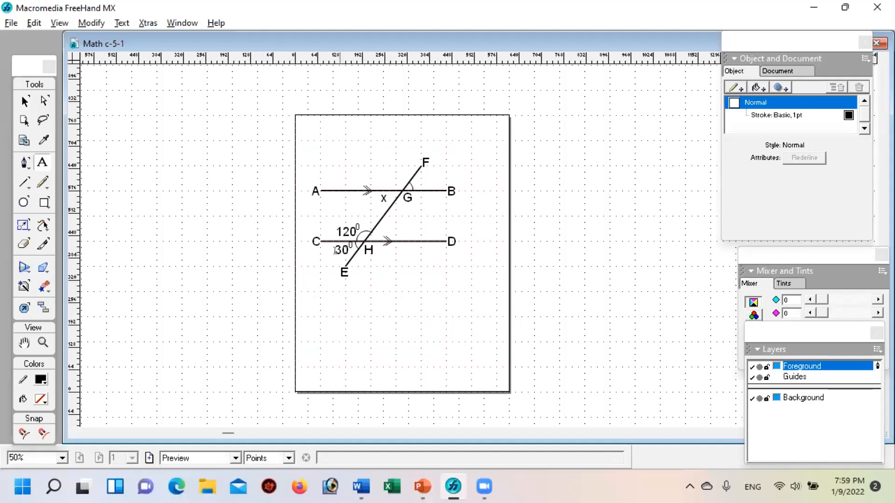
click(336, 251)
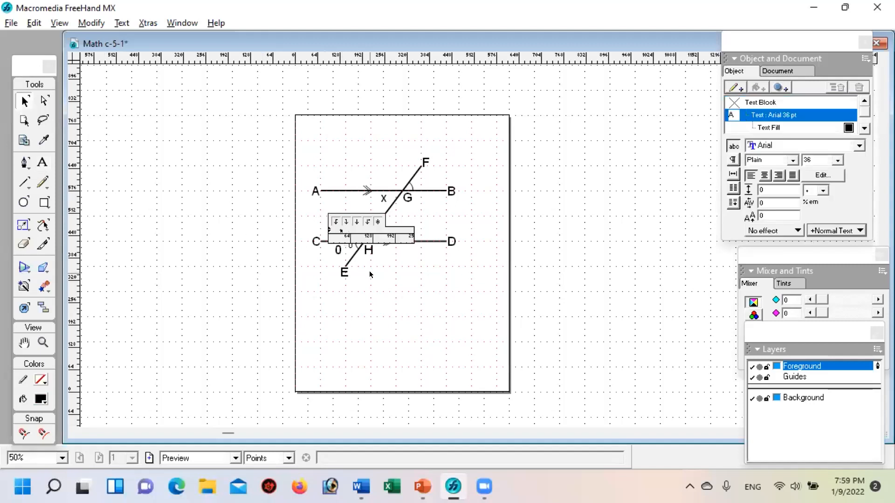
click(140, 130)
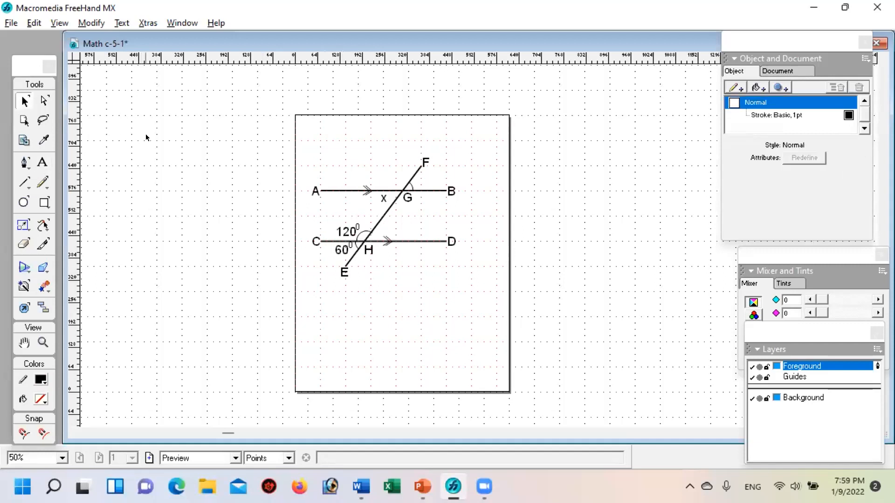
Step: Export the edited figure as PNG under the name Math c-5-1 in the FreeHand Figure folder, replacing the existing image
click(9, 22)
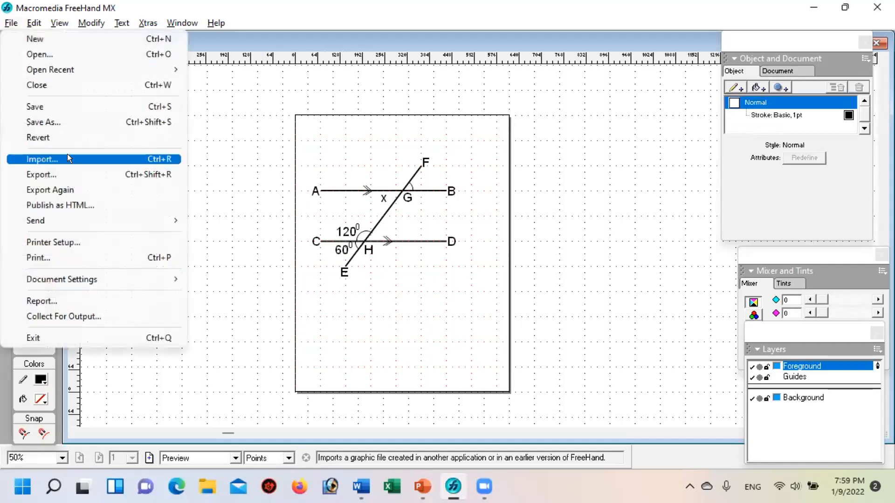
click(61, 170)
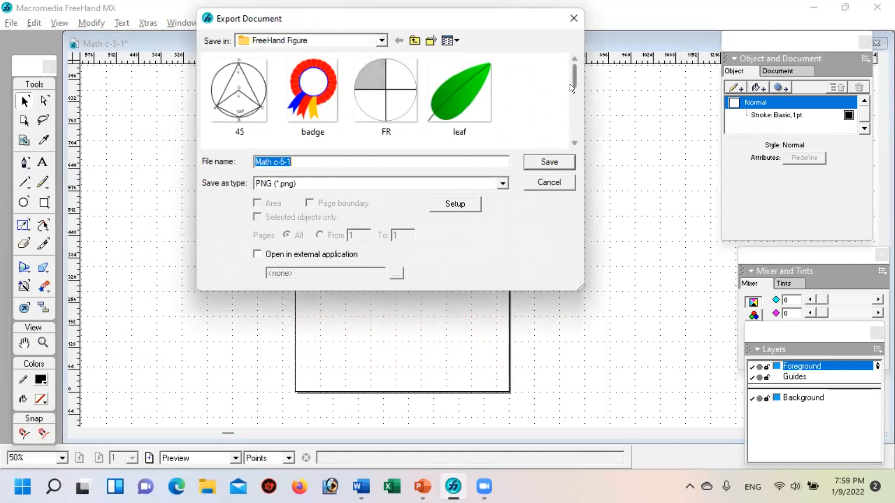
scroll(570, 85, down, 2)
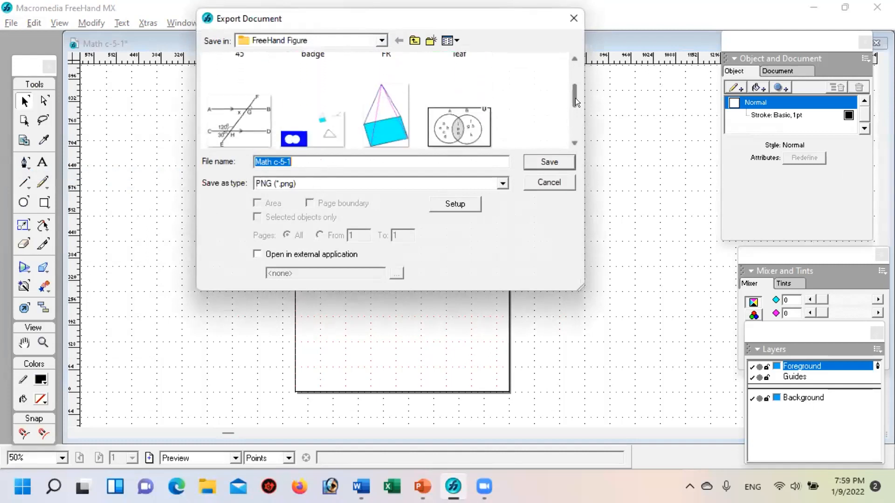
click(209, 110)
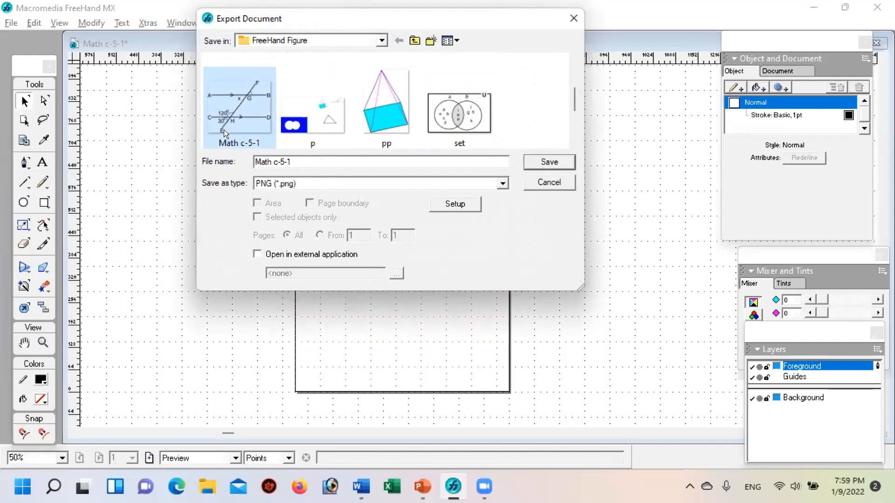
click(549, 161)
click(479, 243)
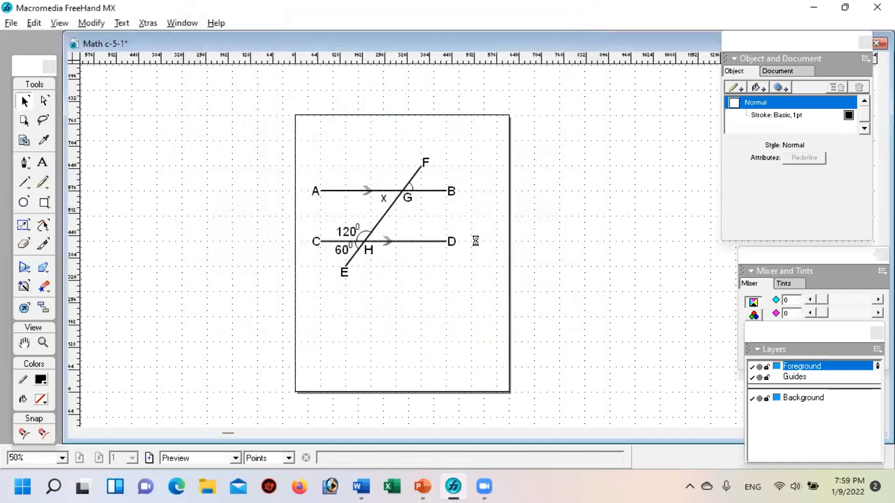
Step: Switch to Word and delete the old parallel-lines figure from the document
click(361, 486)
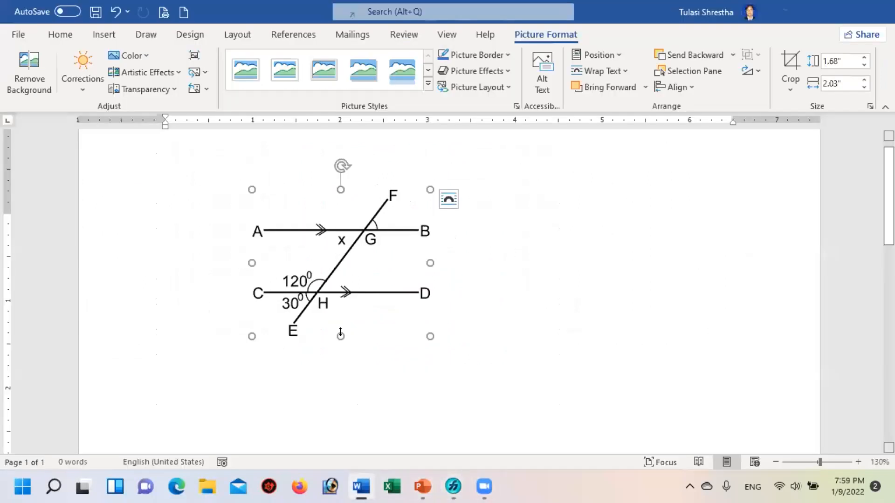
key(Delete)
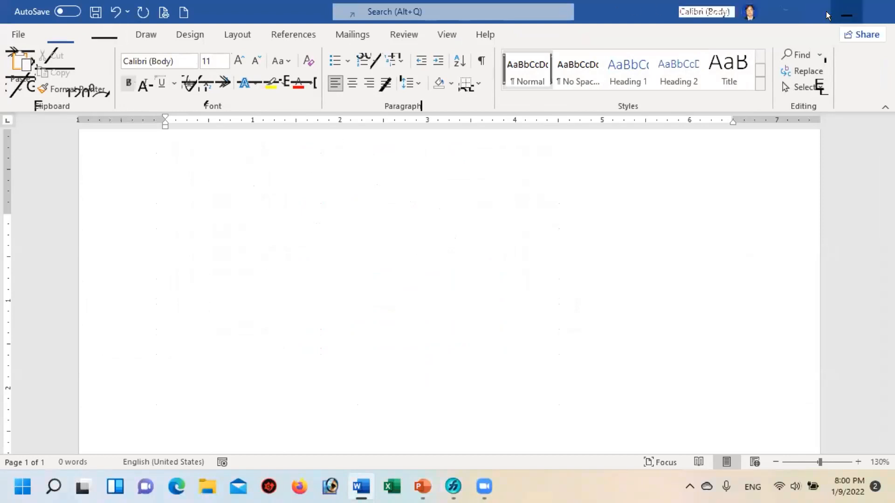
Step: Restore the Word window to a smaller size and minimize the FreeHand and PowerPoint windows
click(837, 7)
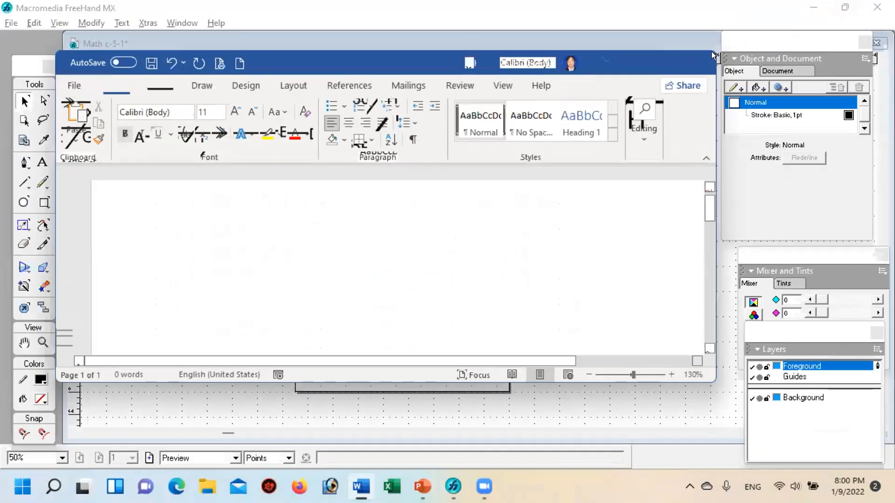
click(845, 7)
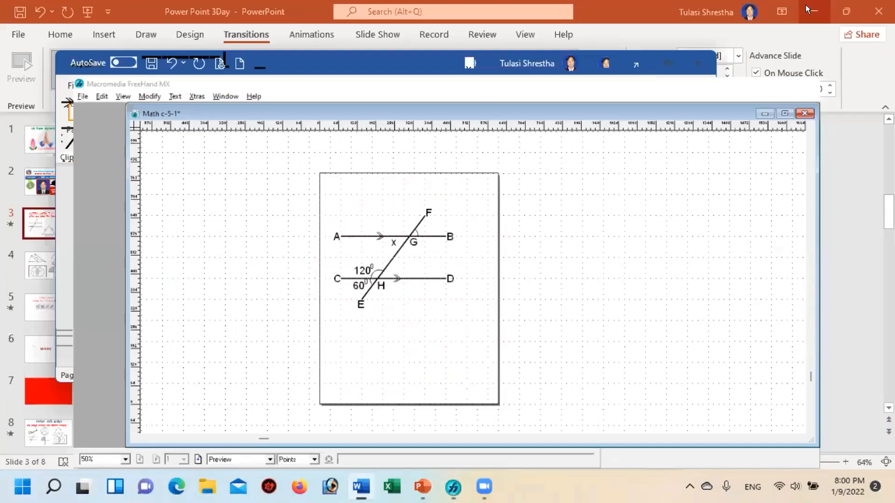
click(810, 6)
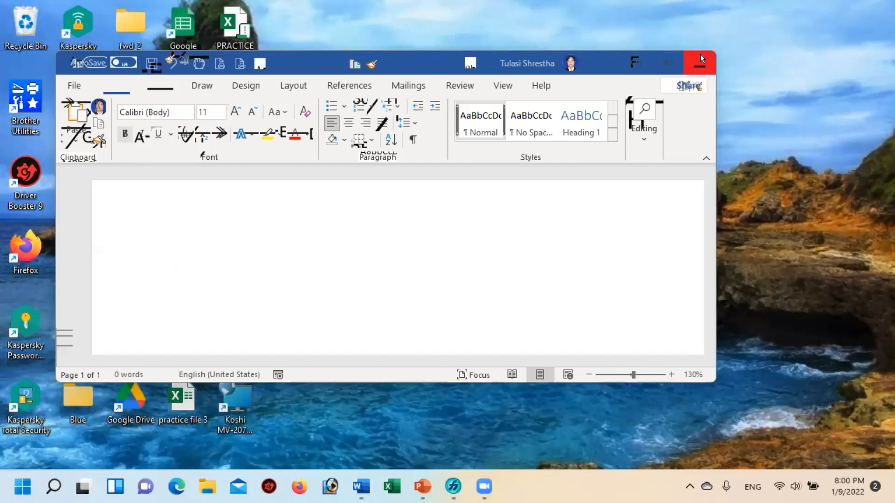
Step: Close the Word document without saving its changes and exit Word
right_click(716, 60)
click(757, 342)
click(72, 84)
click(94, 355)
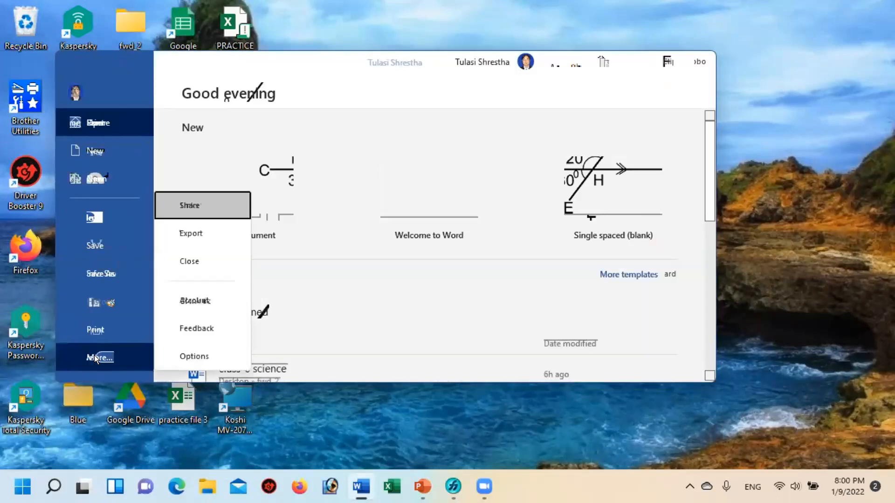
click(177, 258)
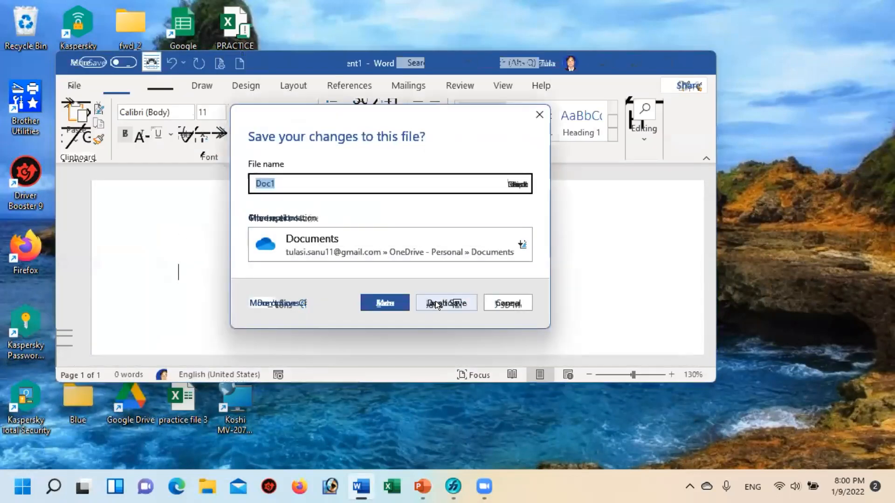
click(436, 300)
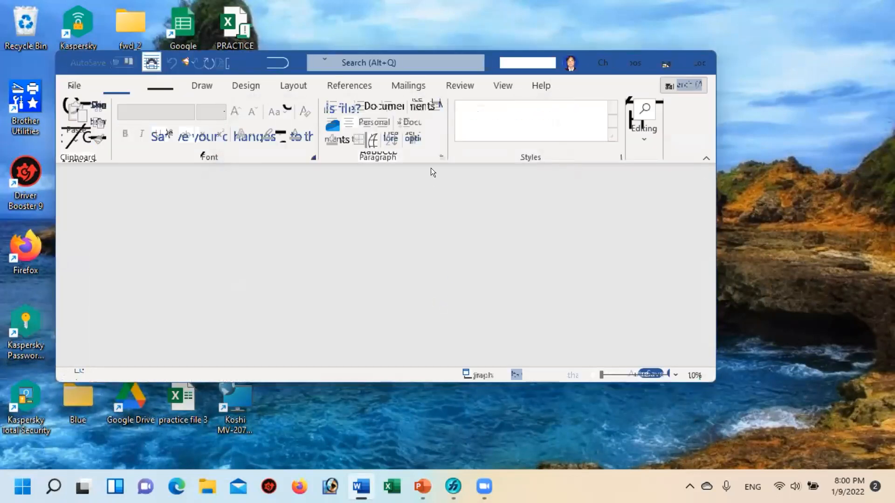
click(698, 61)
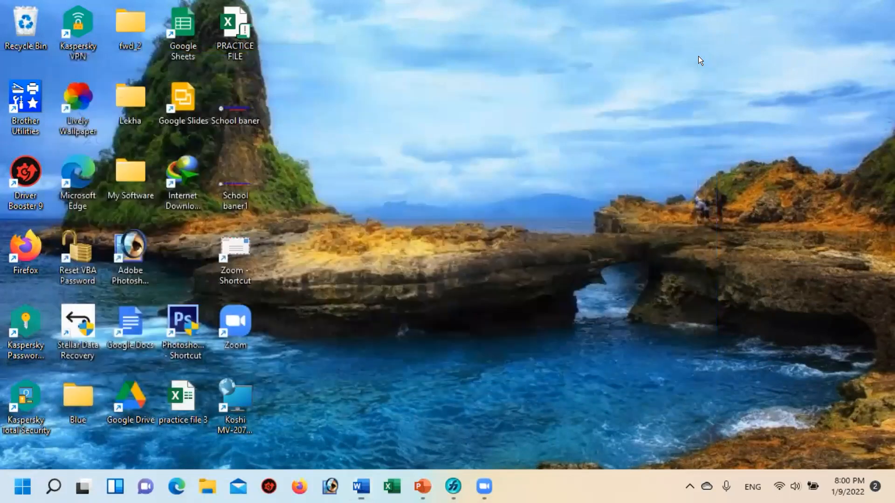
right_click(517, 88)
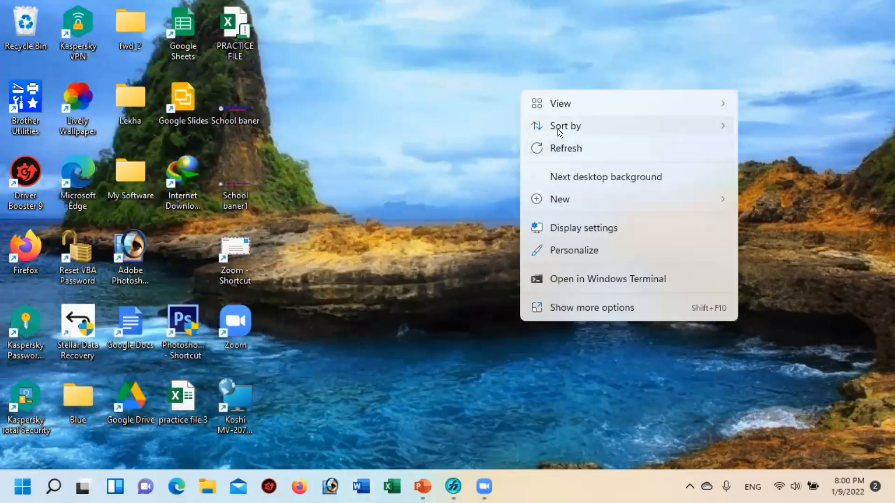
click(567, 147)
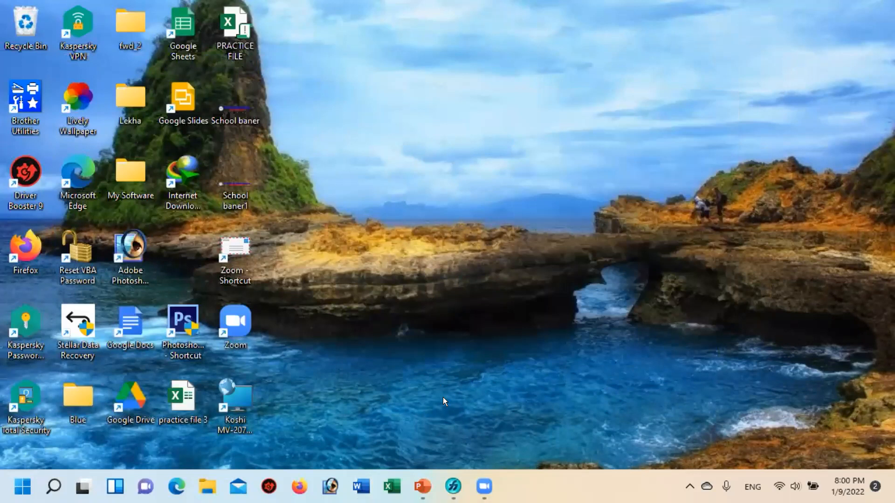
Step: Start Word from the desktop with a new blank document and maximize its window
click(357, 493)
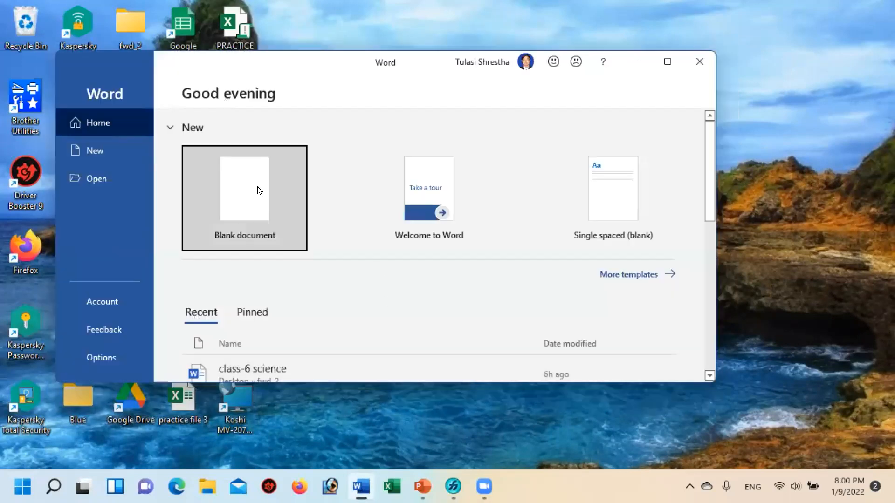
click(257, 186)
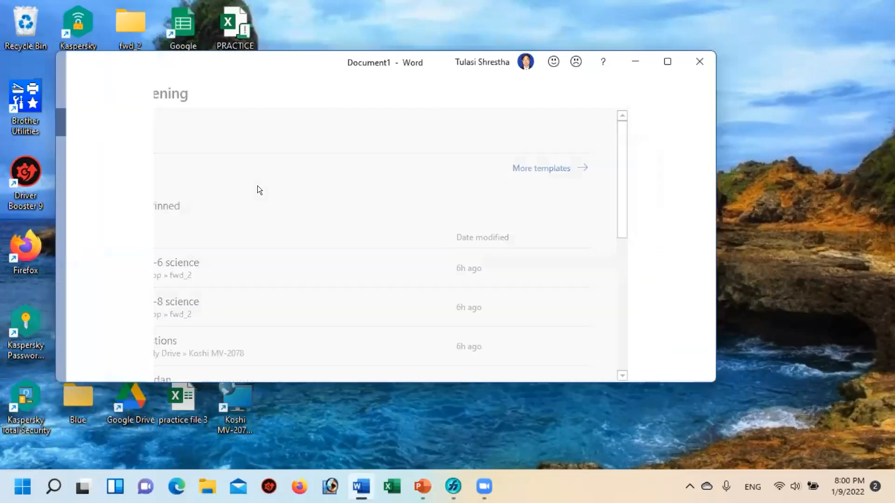
click(665, 63)
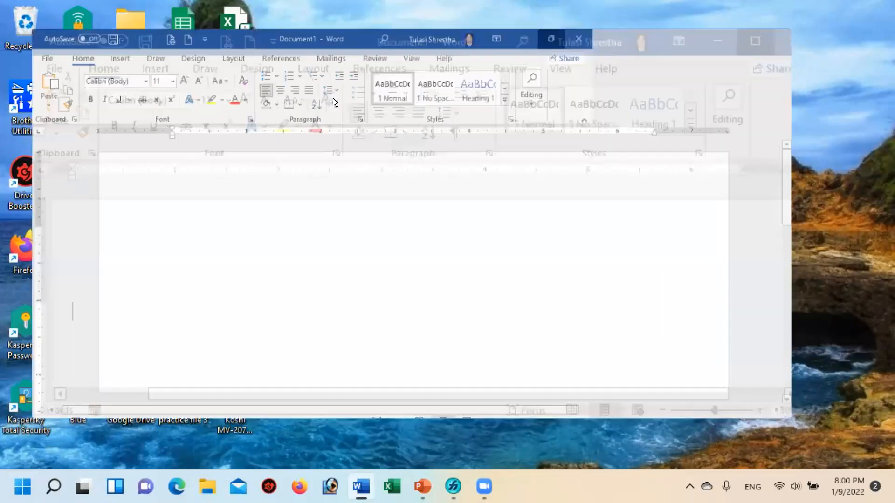
Step: Insert the Math c-5-1 picture from the FreeHand Figure folder on drive E into the blank document
click(106, 34)
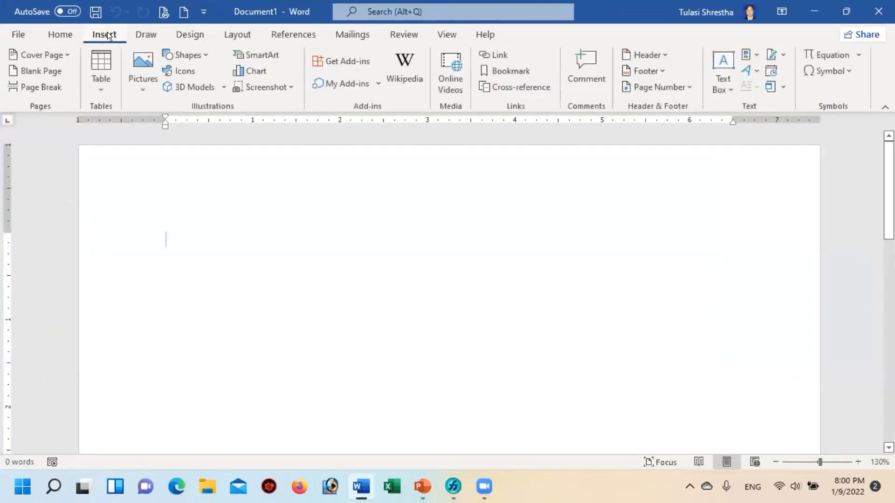
click(143, 55)
click(162, 123)
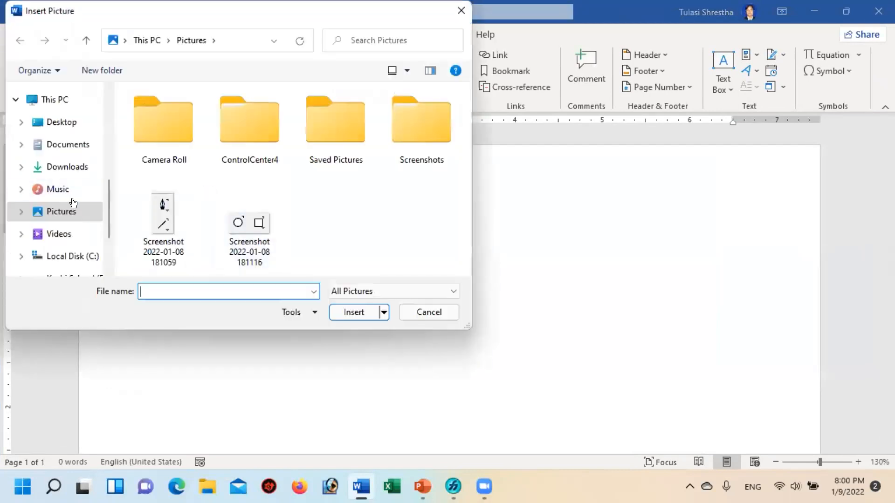
scroll(72, 203, down, 2)
click(65, 206)
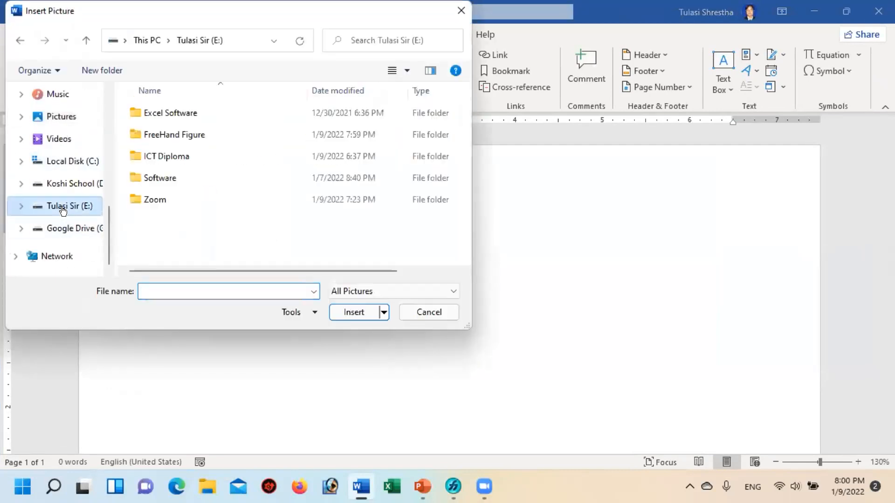
double_click(155, 134)
click(167, 208)
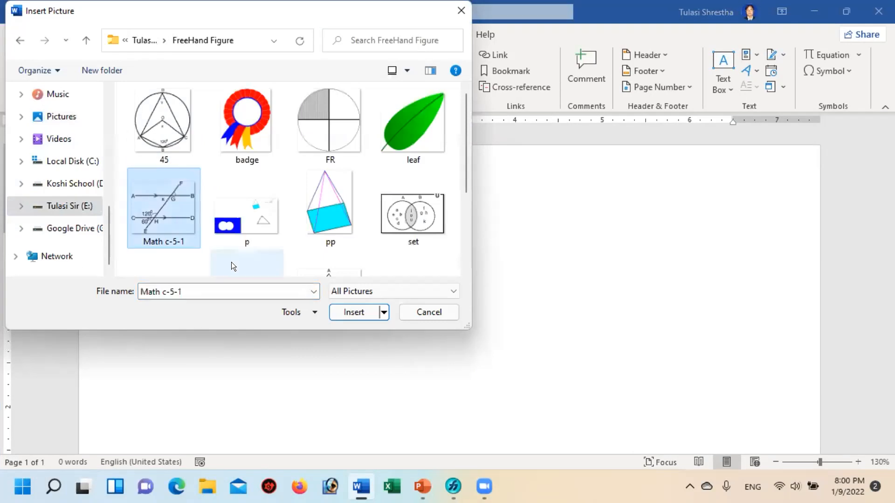
click(336, 311)
Step: Shrink the inserted figure proportionally to about 2.7 inches wide and deselect it
scroll(388, 275, down, 5)
scroll(387, 266, up, 2)
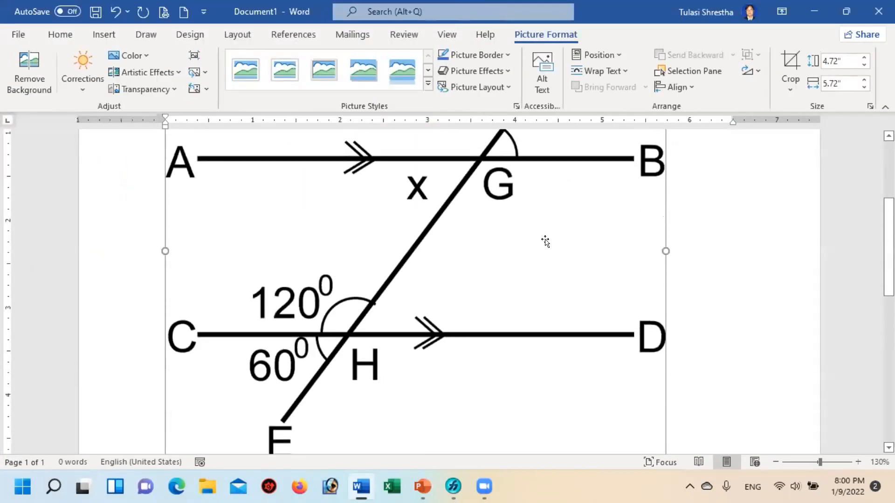
scroll(544, 241, up, 3)
key(ctrl+y)
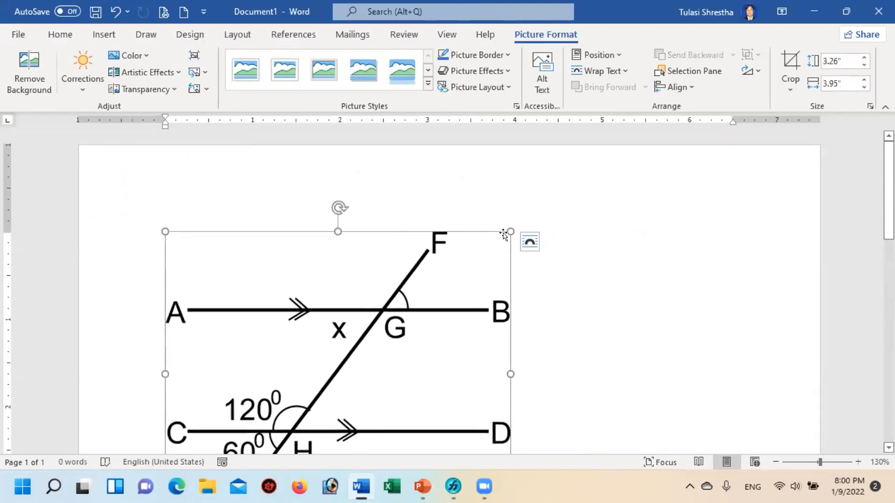
drag(509, 230, 316, 313)
click(493, 286)
scroll(495, 275, down, 3)
scroll(496, 272, up, 3)
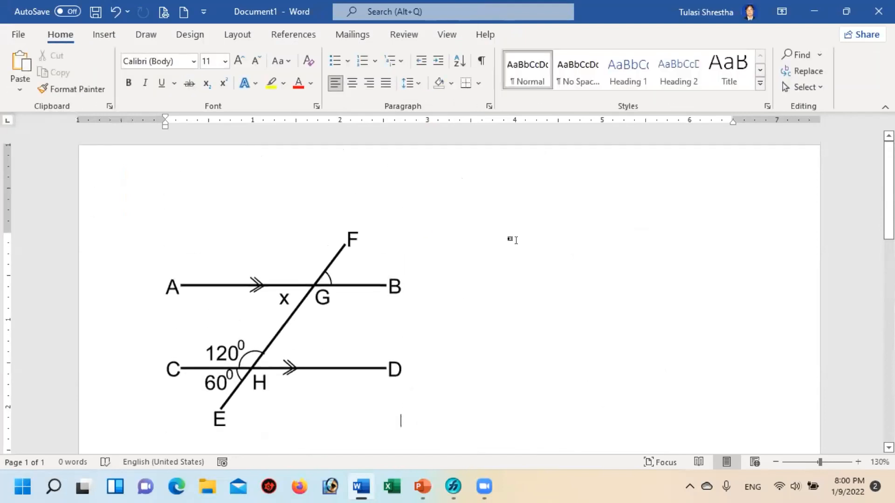
scroll(536, 241, down, 1)
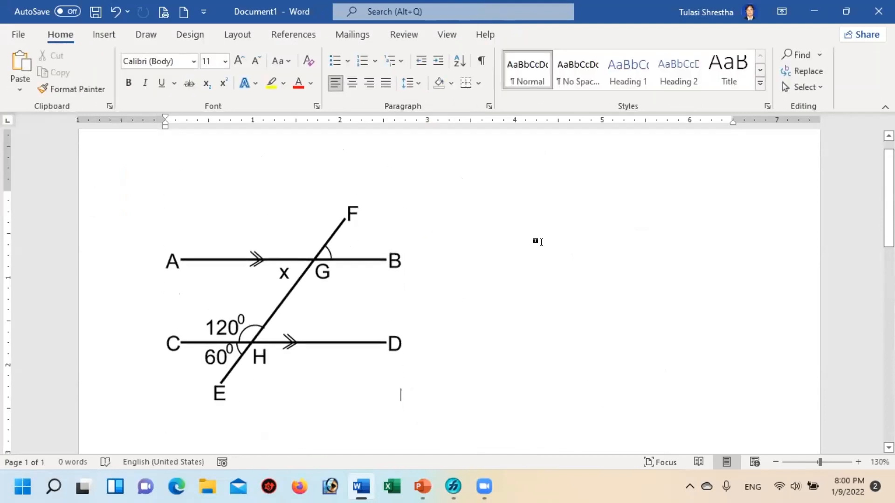
Step: Minimize Word, switch to FreeHand, and delete the whole labelled figure from the page as one group
click(813, 10)
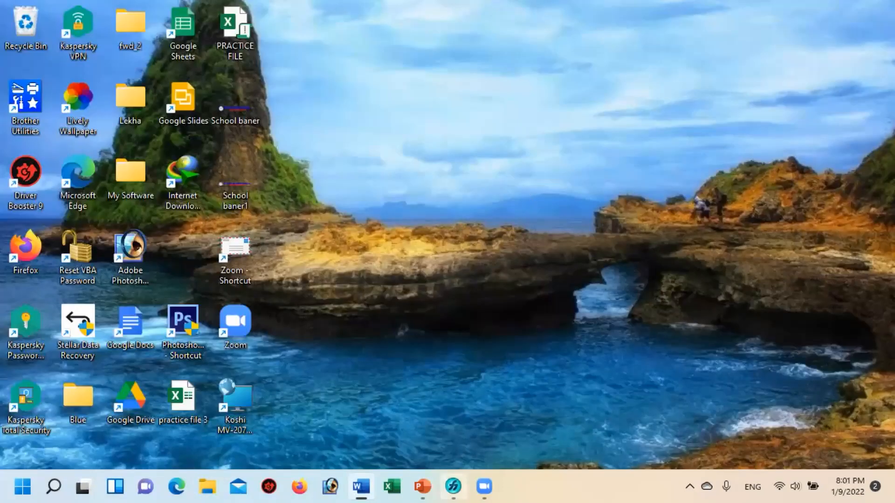
click(453, 486)
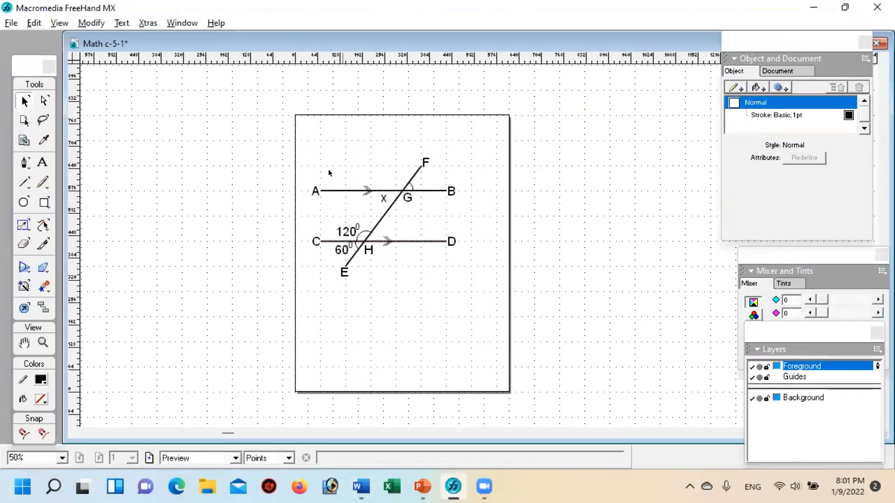
drag(292, 140, 483, 290)
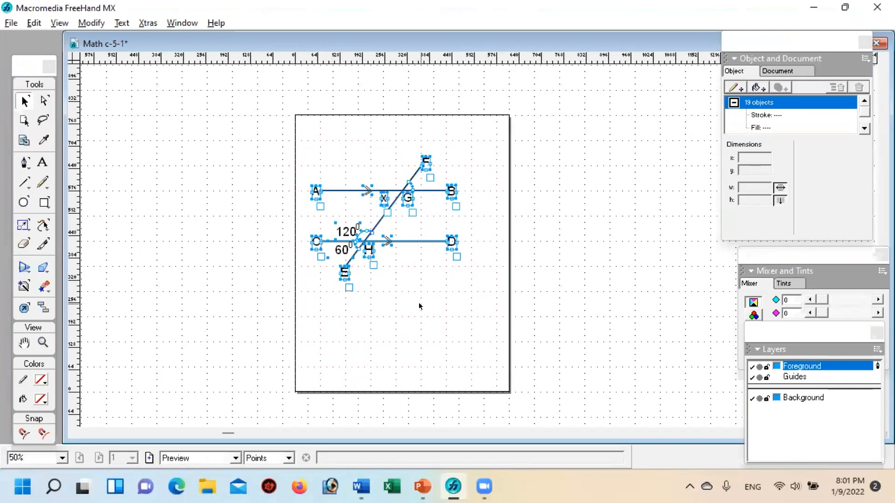
key(ctrl+g)
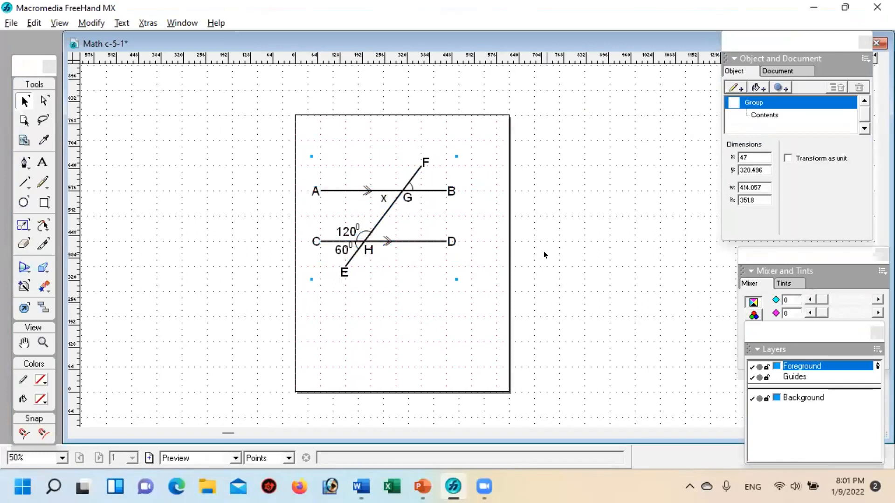
key(Delete)
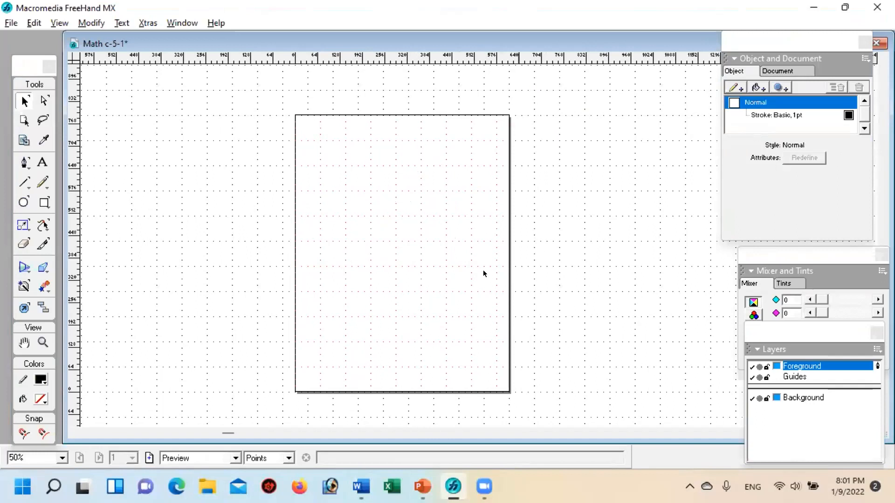
Step: Switch to Word, paste the copied FreeHand figure below the inserted picture, and set its text wrapping to In Front of Text
click(357, 487)
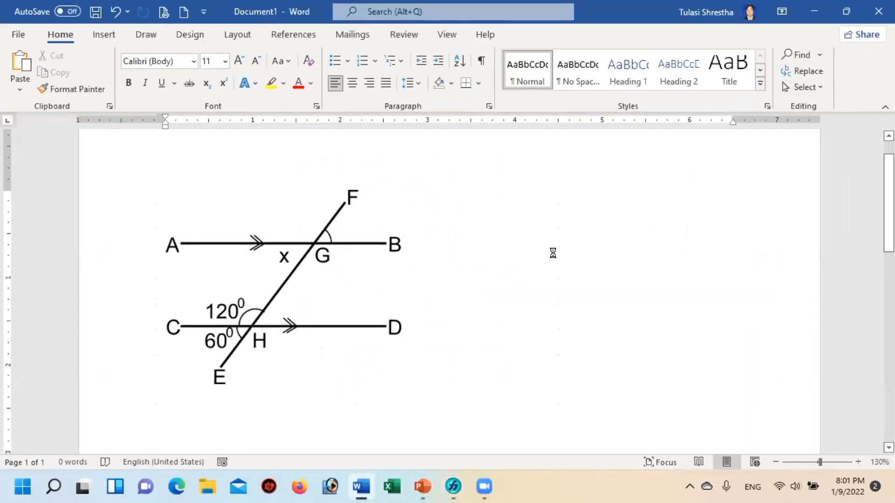
key(ctrl+v)
scroll(488, 304, up, 3)
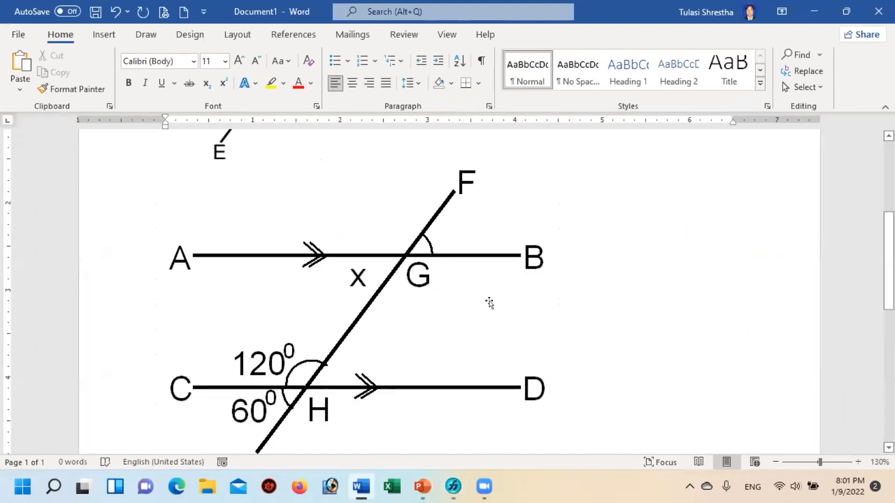
drag(410, 310, 475, 278)
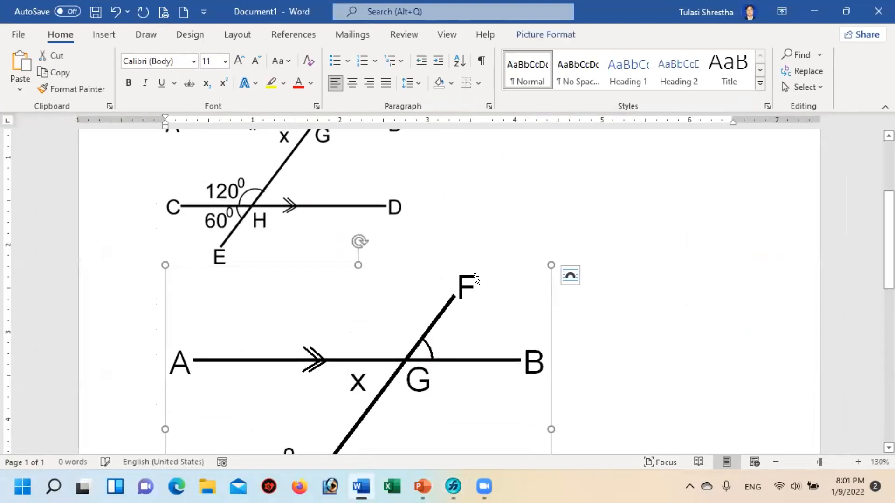
click(537, 30)
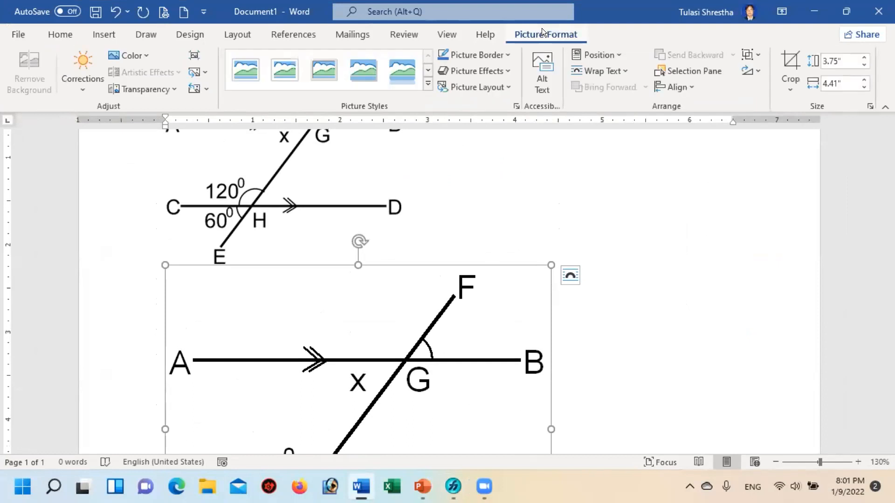
click(598, 69)
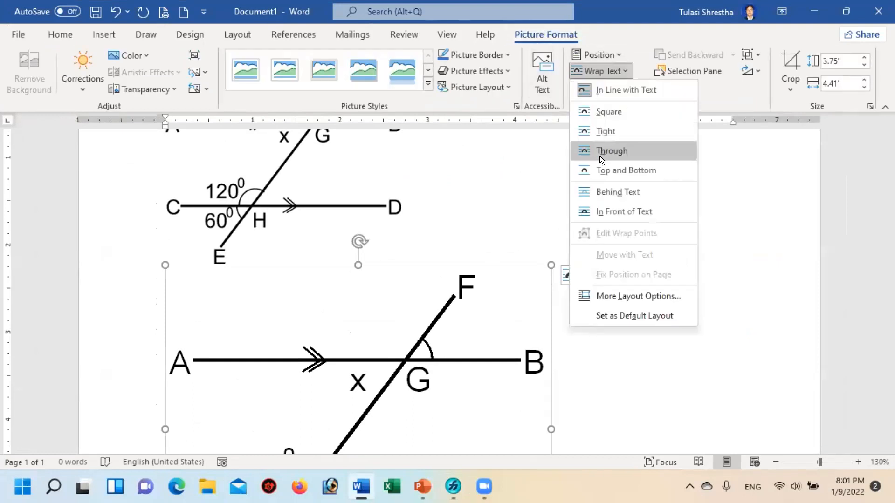
click(600, 212)
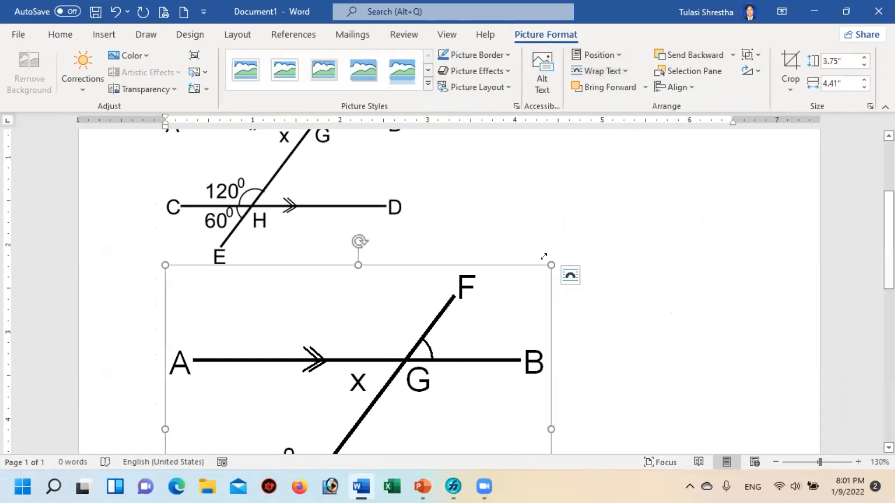
Step: Shrink the pasted picture proportionally to about 2.73 inches wide, place it beside the inserted figure, and deselect it
drag(526, 272, 406, 373)
scroll(299, 313, up, 3)
drag(300, 313, 522, 186)
scroll(452, 290, up, 3)
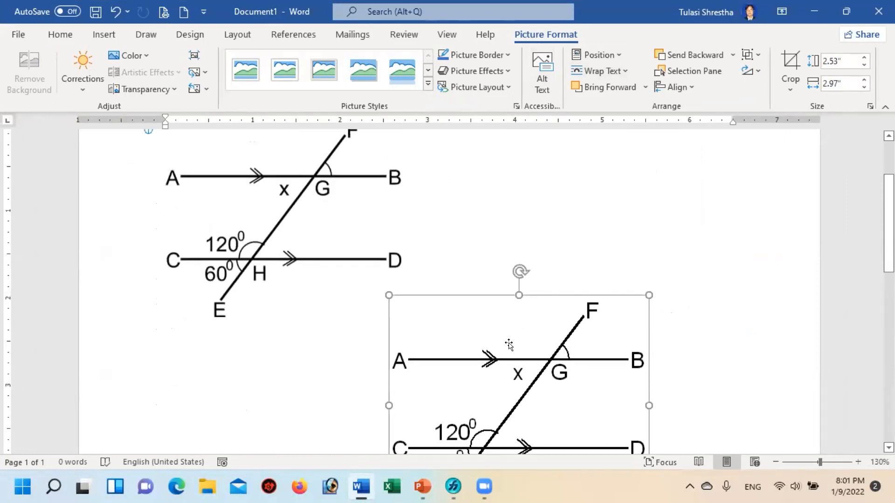
drag(519, 346, 554, 173)
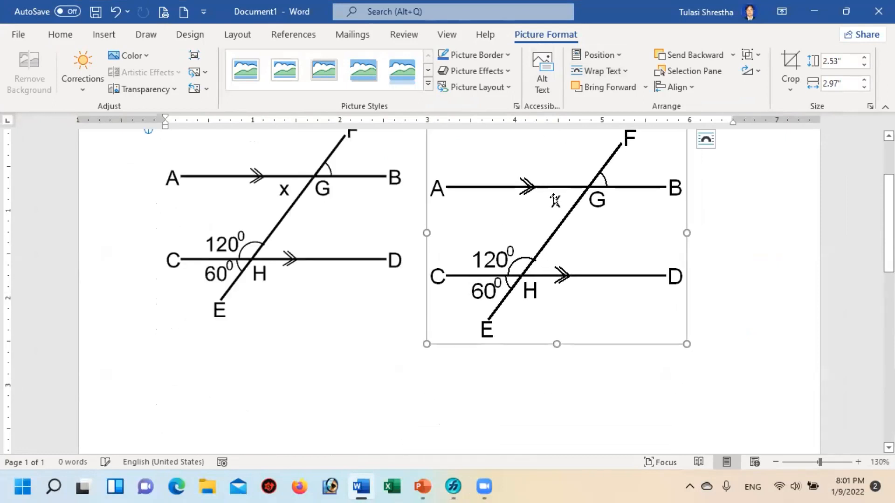
scroll(559, 195, up, 3)
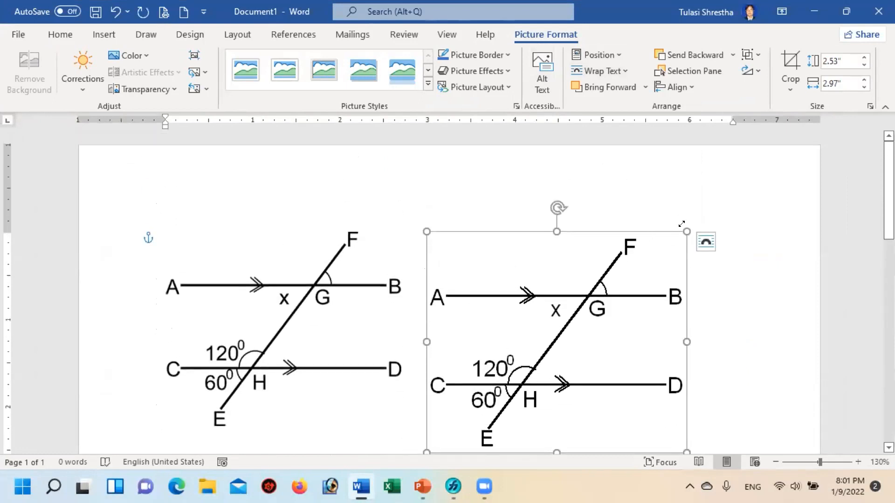
drag(681, 224, 661, 239)
click(713, 256)
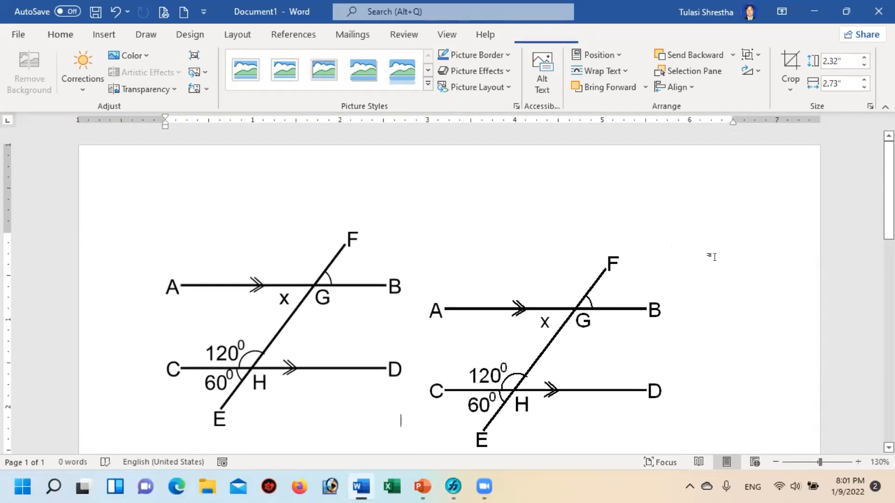
Step: Compare the inserted and pasted figures at 190% zoom, and delete the pasted copy
click(858, 462)
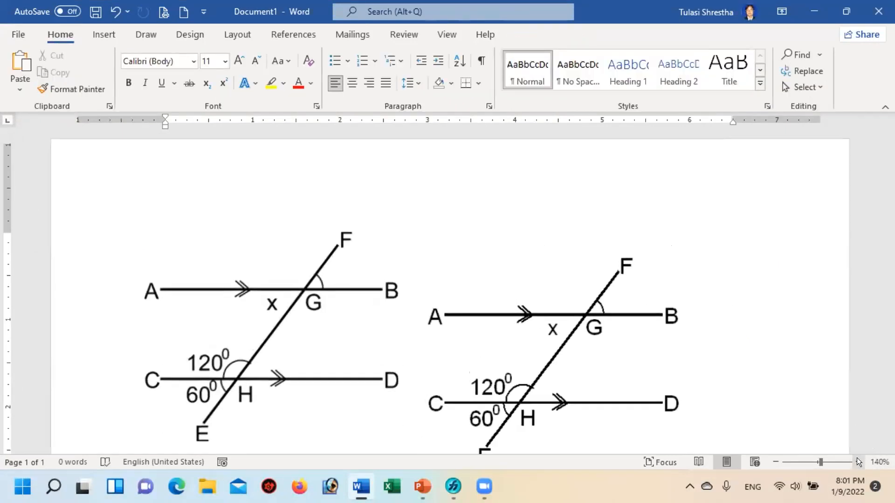
click(858, 461)
click(857, 462)
click(858, 462)
click(858, 462)
click(857, 462)
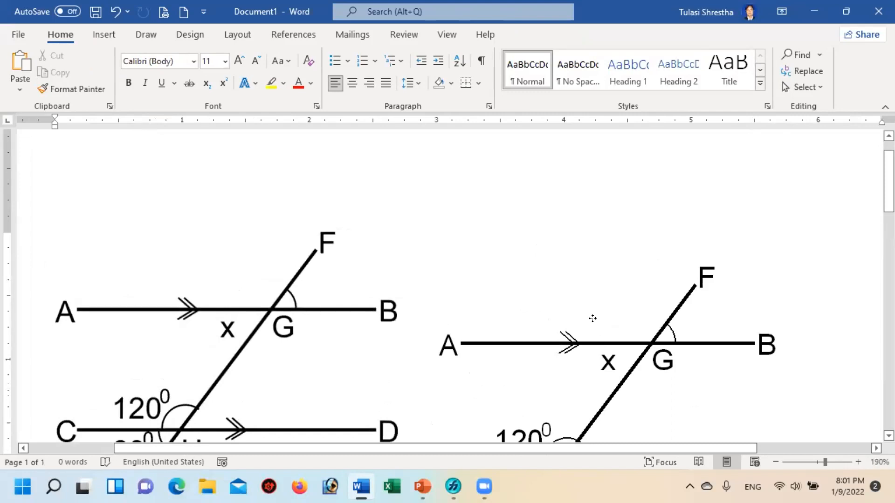
click(580, 290)
scroll(580, 290, down, 3)
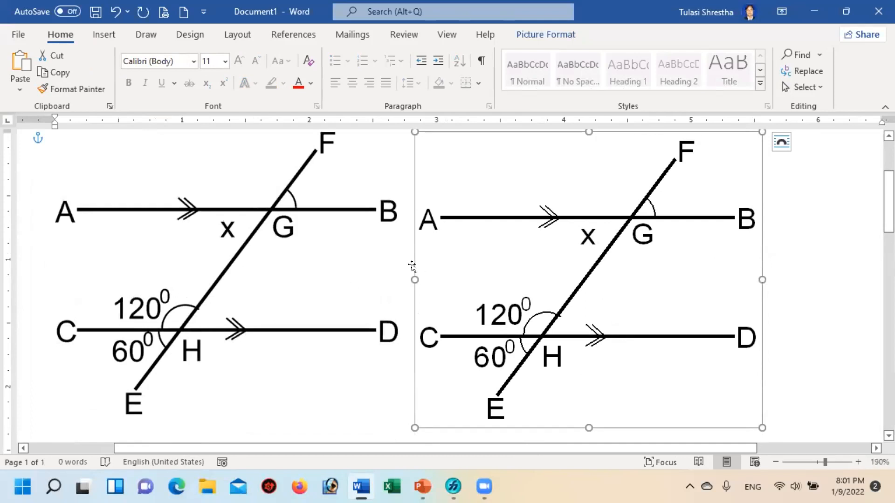
key(Delete)
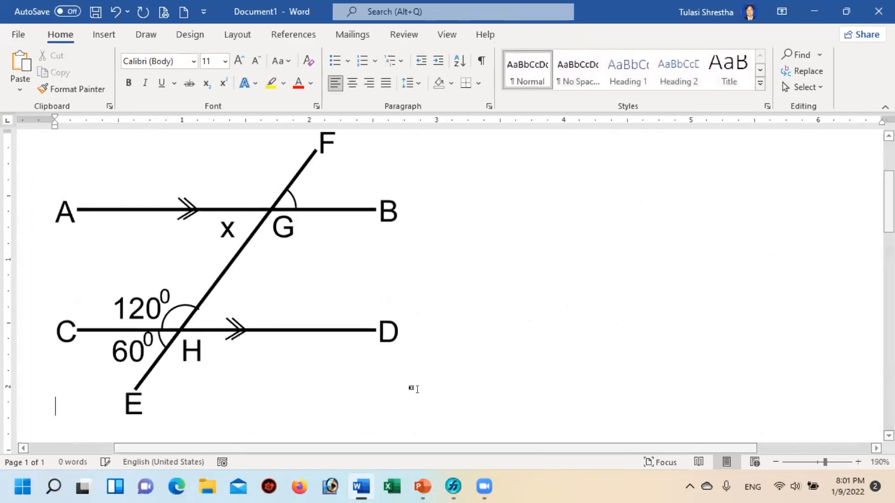
Step: Switch to FreeHand, paste the labelled figure back onto the empty page, and deselect it
click(453, 488)
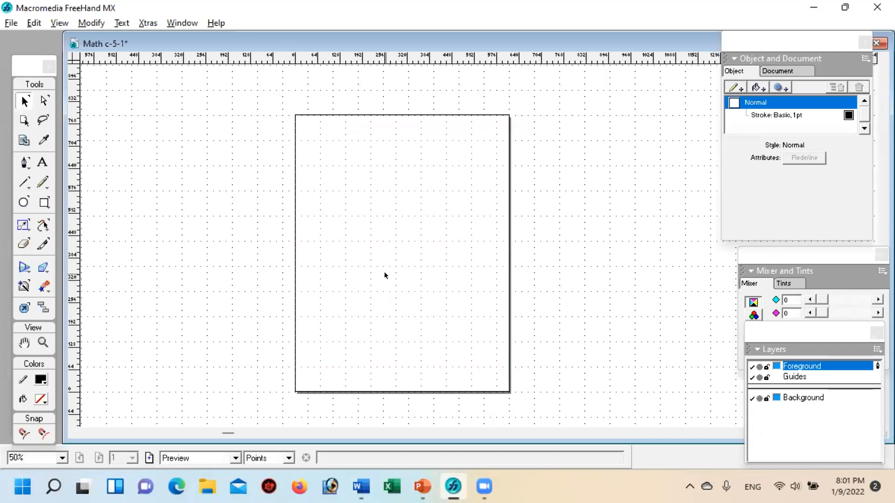
key(ctrl+v)
click(560, 299)
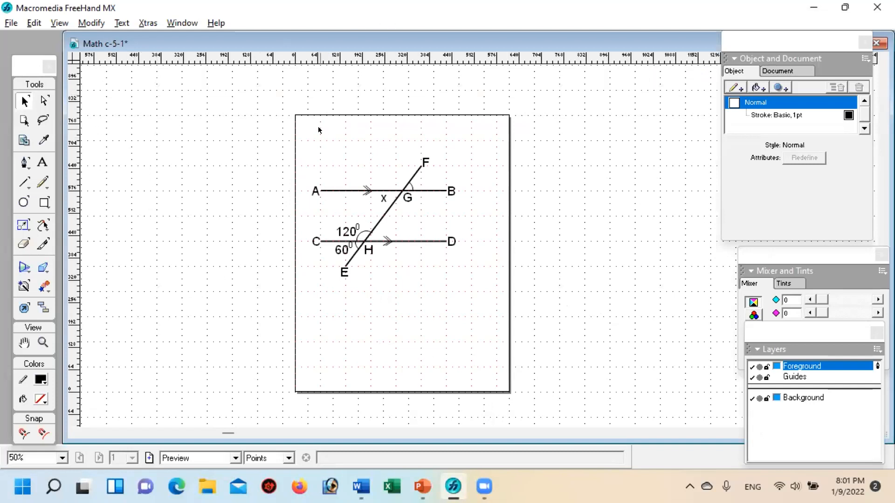
Step: Close the Math c-5-1 drawing without saving its changes and create a new blank document
drag(299, 136, 487, 286)
drag(474, 41, 508, 97)
click(542, 104)
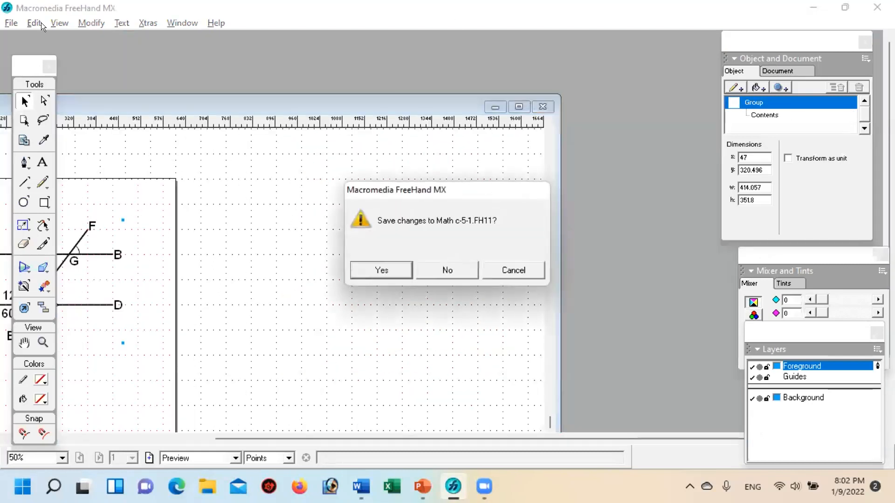
click(446, 270)
click(10, 23)
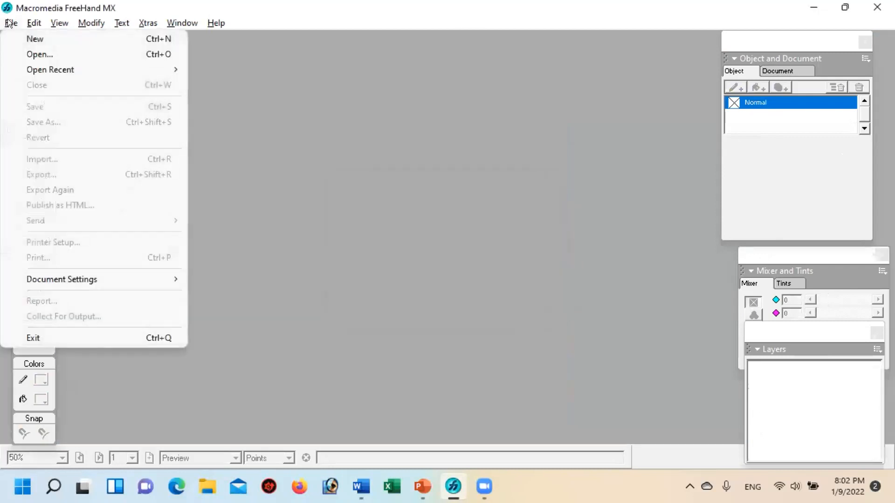
click(30, 33)
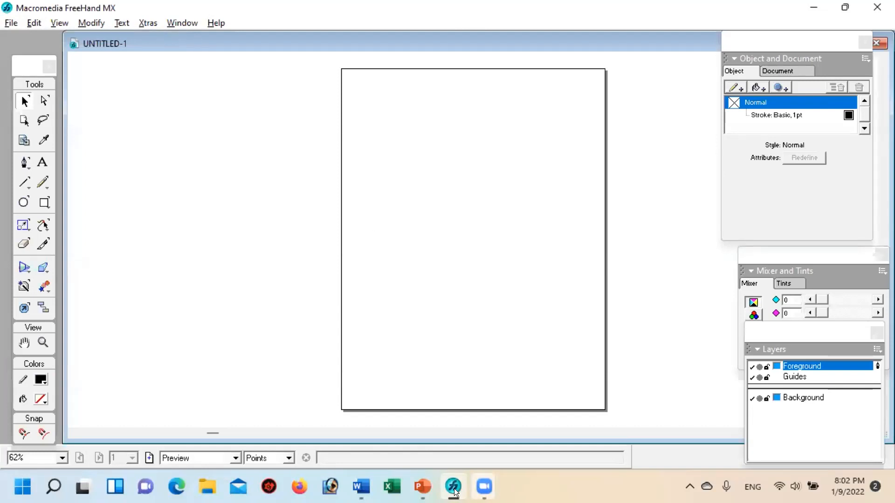
Step: Switch to the PowerPoint presentation and browse its slides to examine the 500 N lever figure on slide 3
click(420, 482)
scroll(622, 307, down, 2)
scroll(646, 298, up, 3)
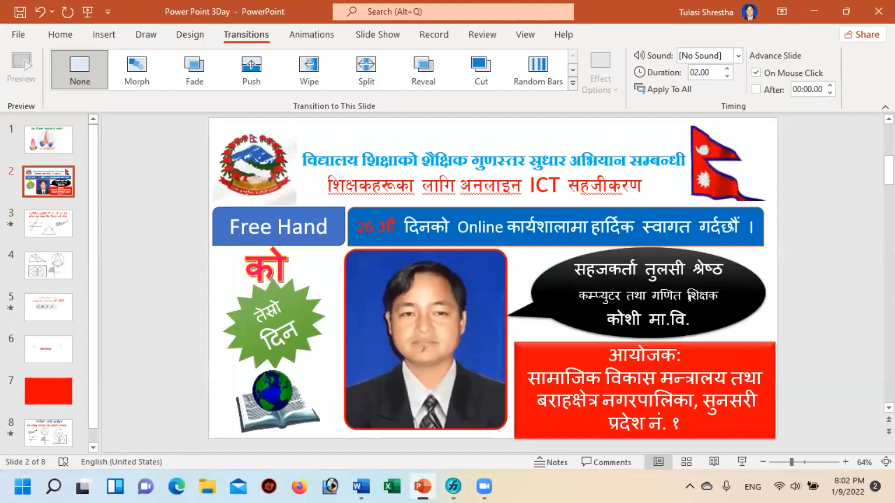
scroll(682, 300, down, 3)
scroll(681, 298, up, 1)
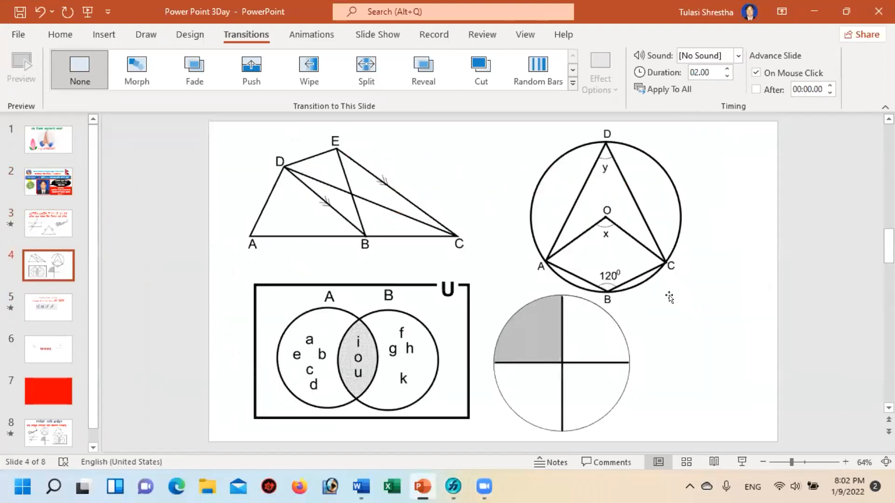
scroll(671, 293, up, 1)
click(668, 272)
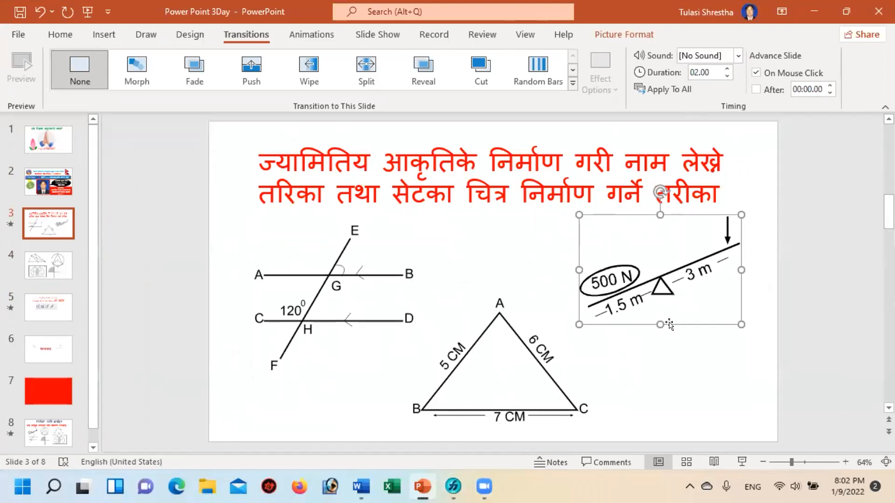
Step: Switch to FreeHand and draw a triangle about 77 by 67 points on the page with the Polygon tool set to 3 sides
click(450, 490)
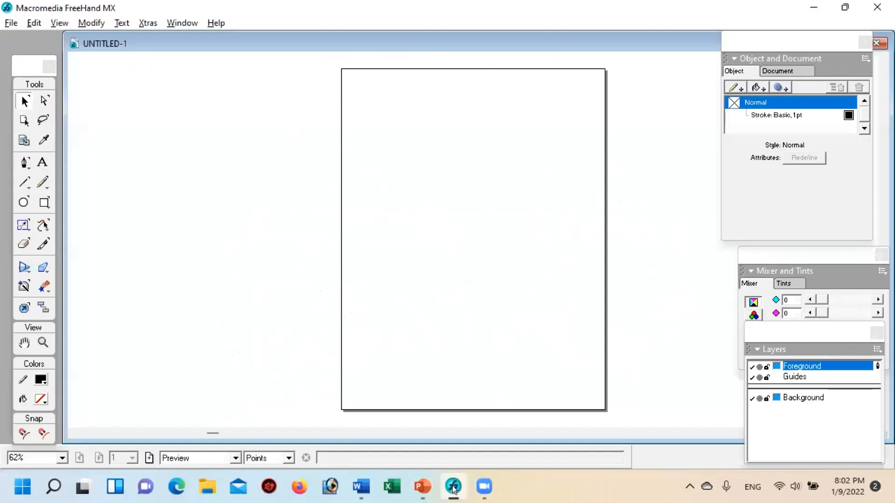
click(42, 204)
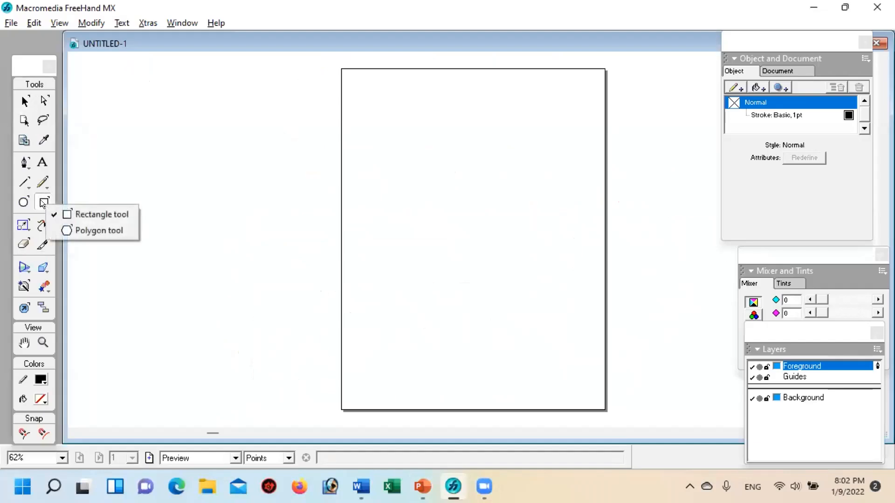
click(88, 231)
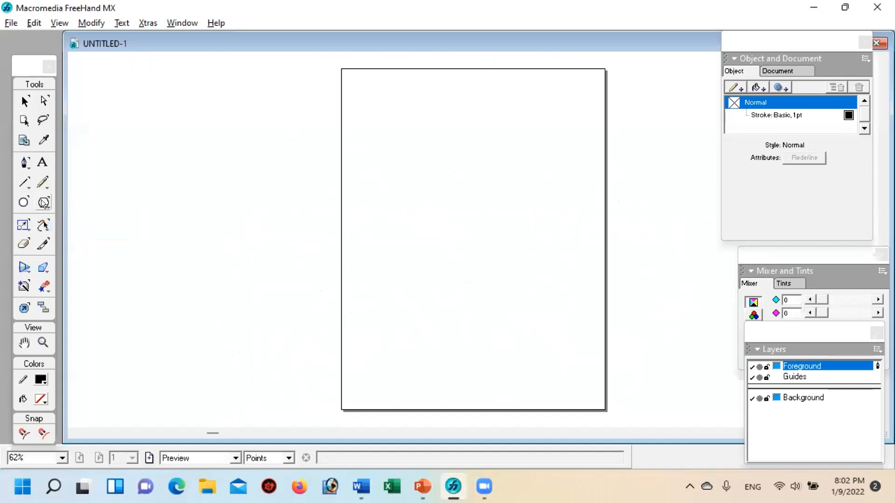
double_click(43, 202)
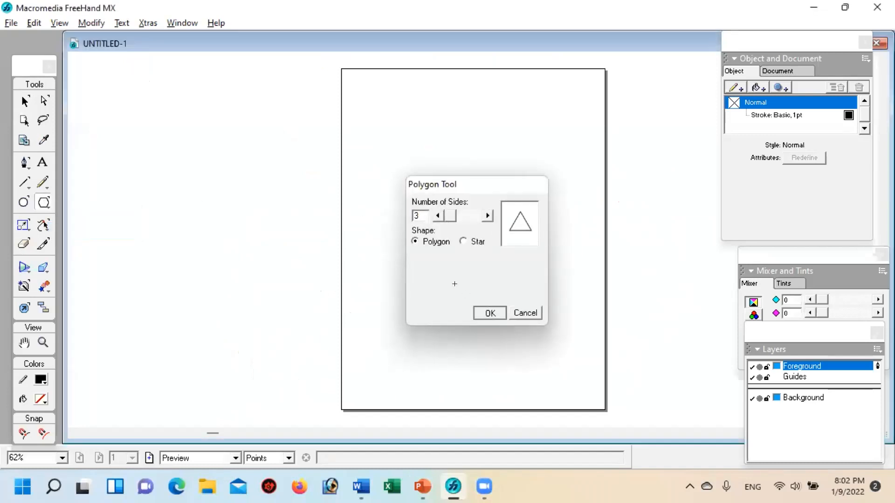
key(Return)
mouse_move(450, 211)
mouse_down()
mouse_move(471, 236)
mouse_move(469, 225)
mouse_up()
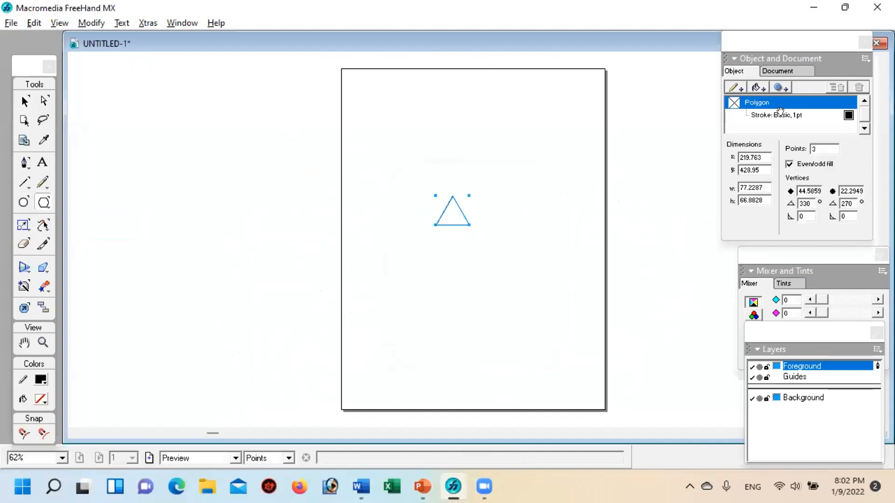
Step: Set the triangle's stroke width to 4 pt and move it down the page to about x 252, y 293
click(780, 115)
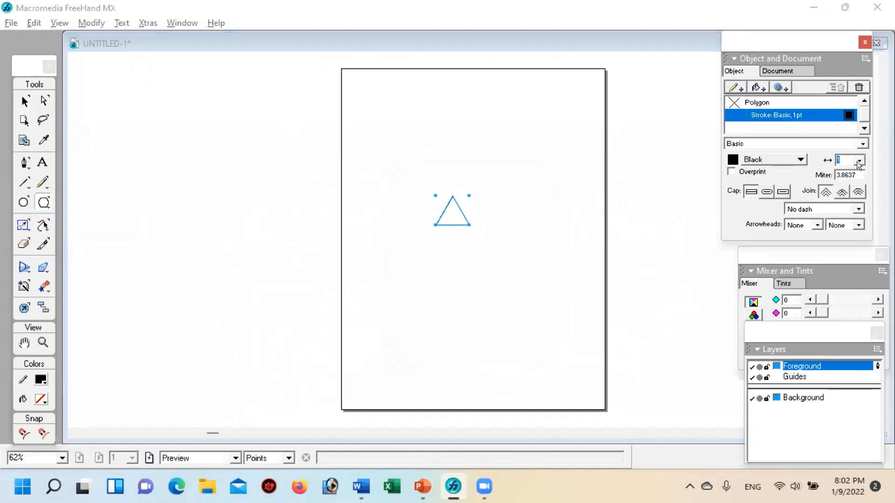
click(860, 161)
click(844, 210)
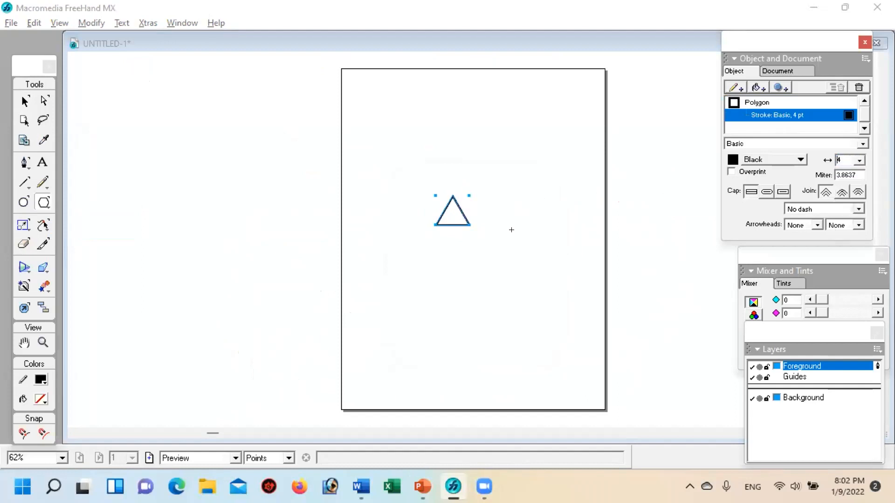
click(26, 101)
click(505, 306)
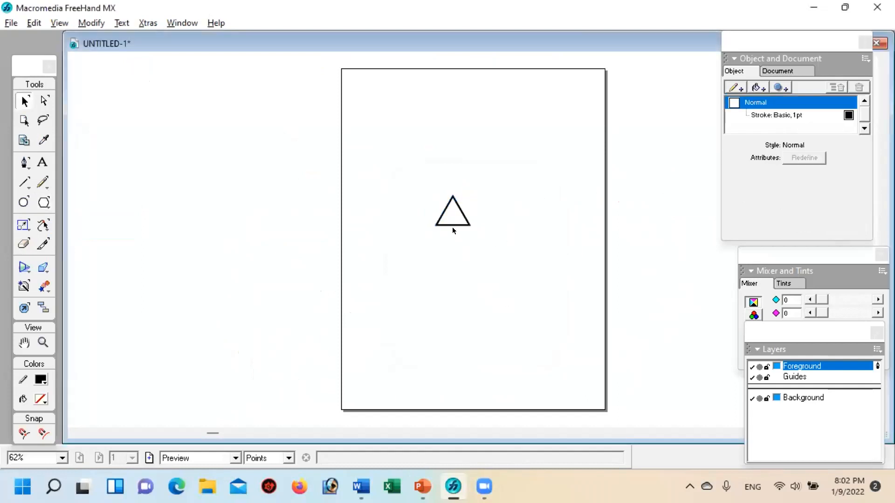
drag(450, 225, 464, 283)
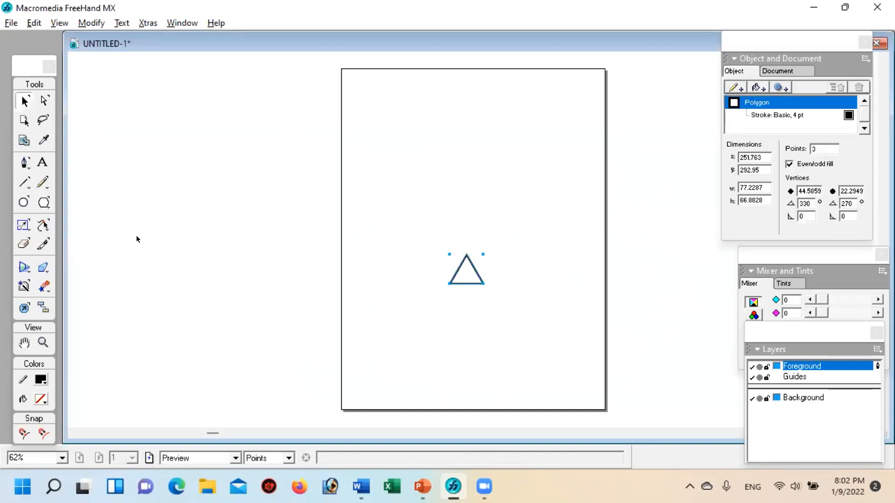
Step: Draw a slanted lever line with the Pen tool across the triangle's apex, from about x 97, y 315 to x 521, y 416
click(24, 162)
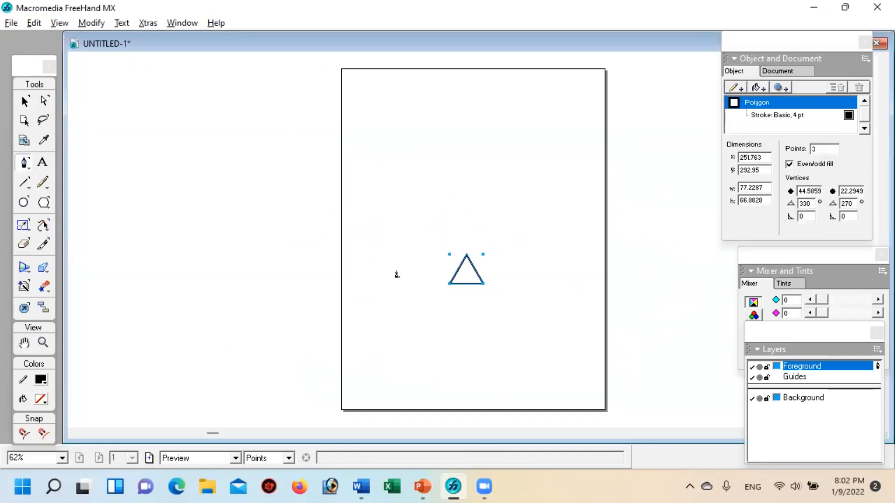
click(383, 274)
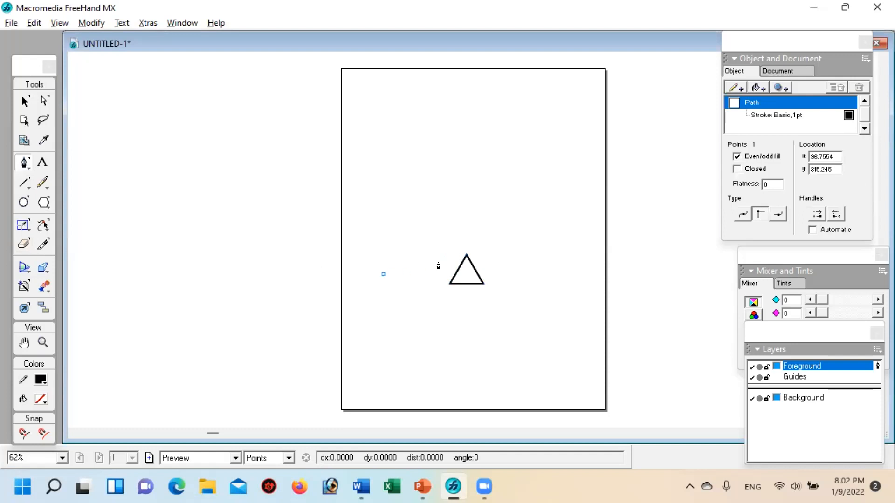
click(563, 231)
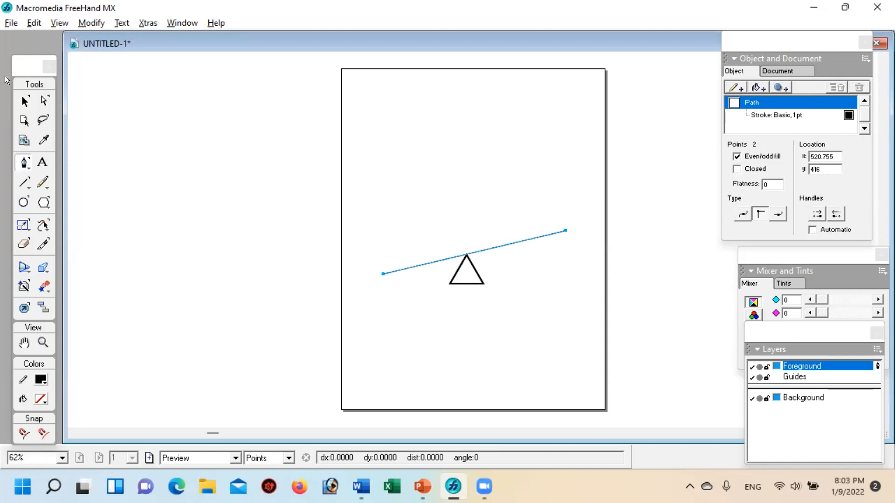
click(24, 100)
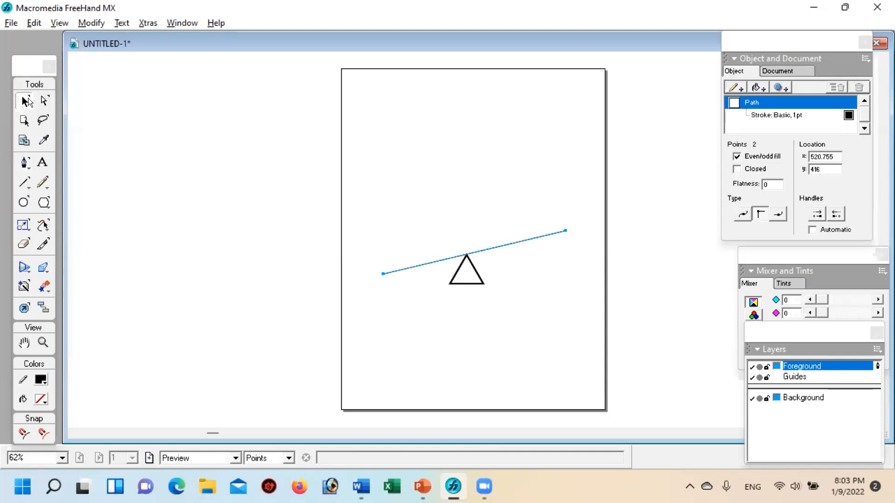
Step: Set the slanted lever line's stroke width to 4 pt
click(776, 115)
click(858, 160)
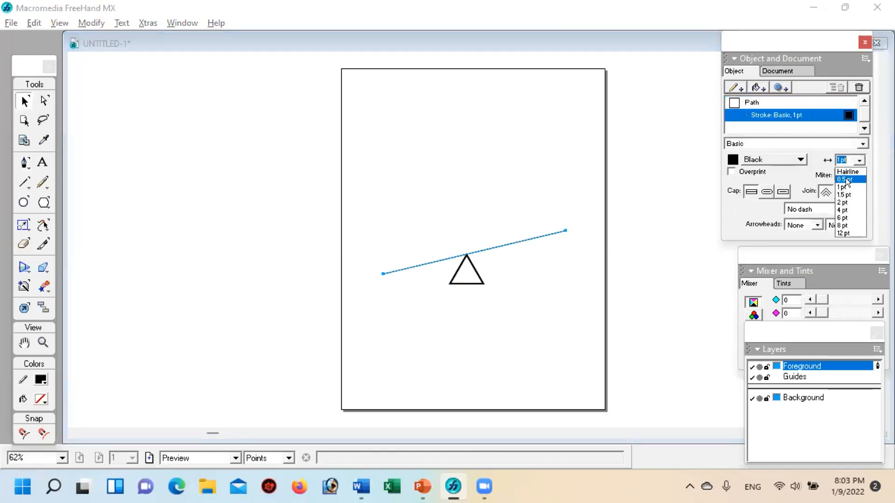
click(846, 209)
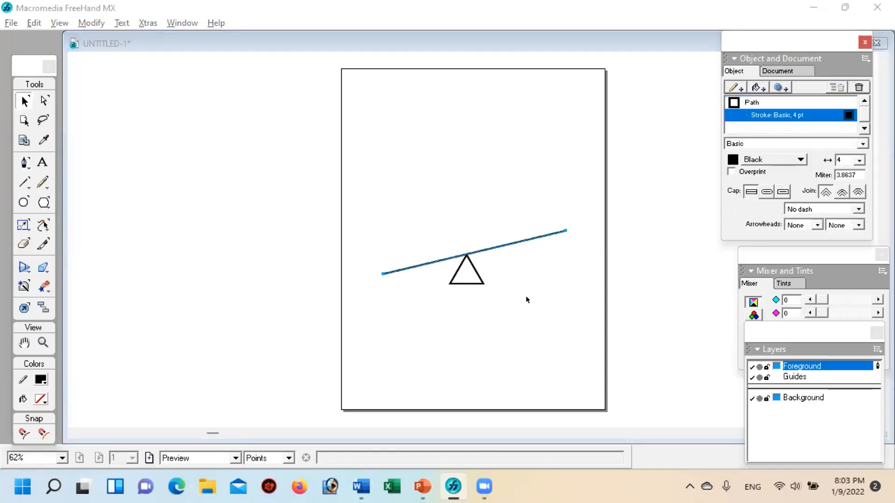
click(521, 332)
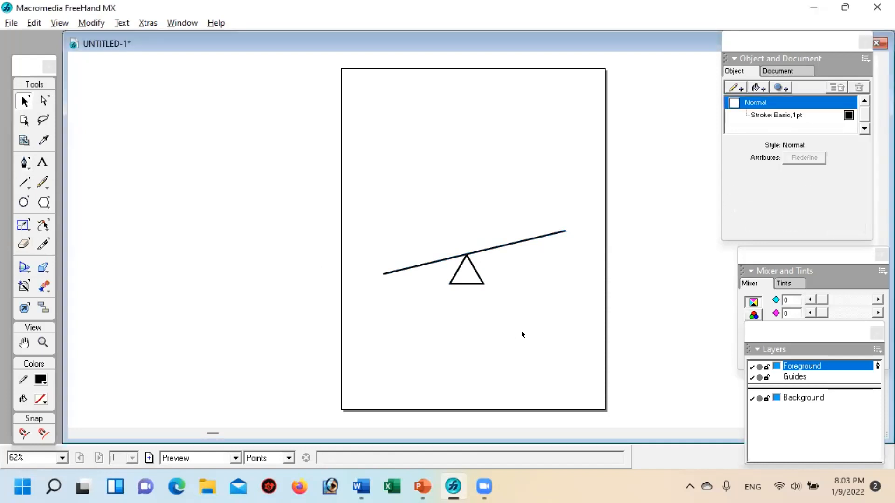
Step: Nudge the lever line up slightly so it rests on the triangle's apex
click(443, 260)
key(Up)
key(Up)
key(Up)
key(Up)
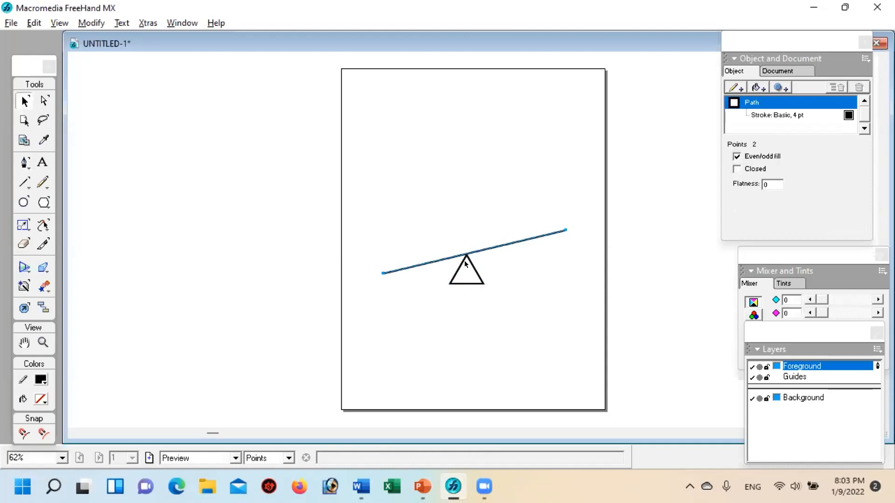
key(Up)
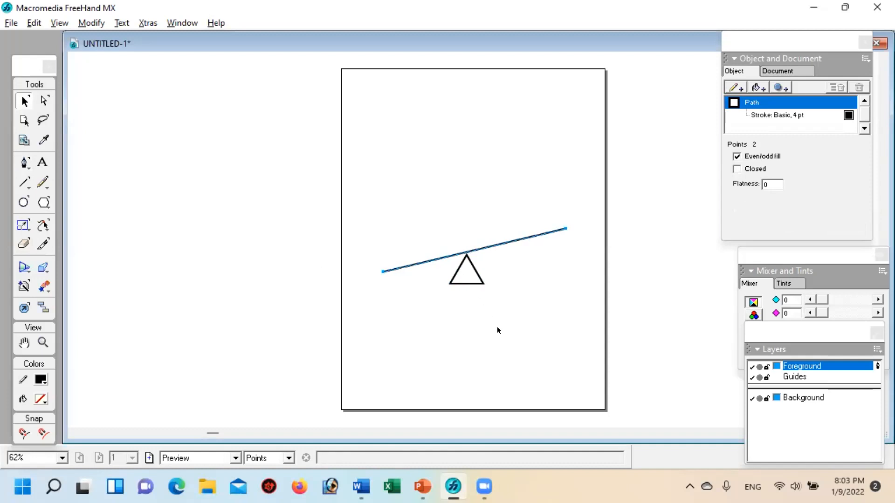
click(495, 329)
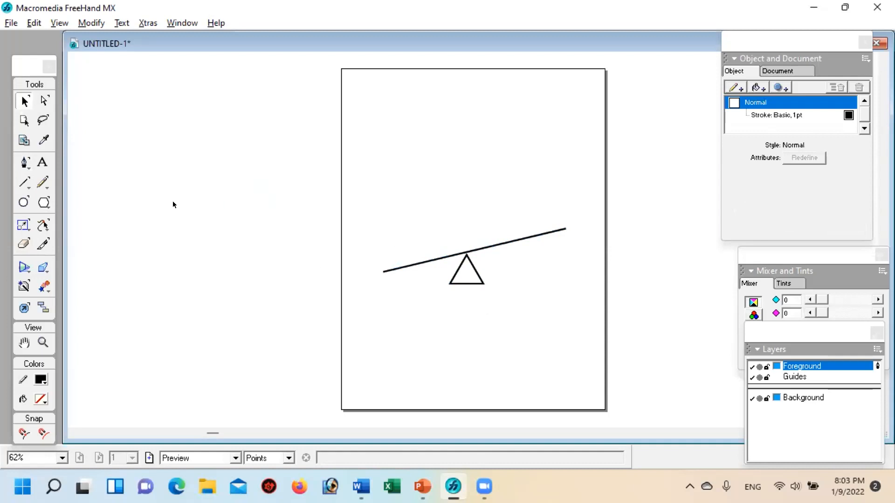
Step: Draw an ellipse about 155 by 75 points above the lever's lower end, then tilt and move it to rest along the lever
click(22, 202)
drag(370, 221, 437, 253)
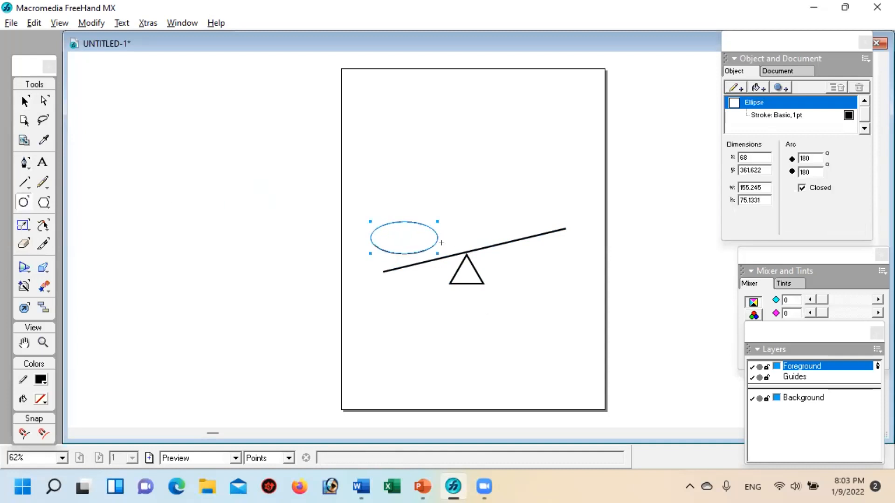
click(16, 96)
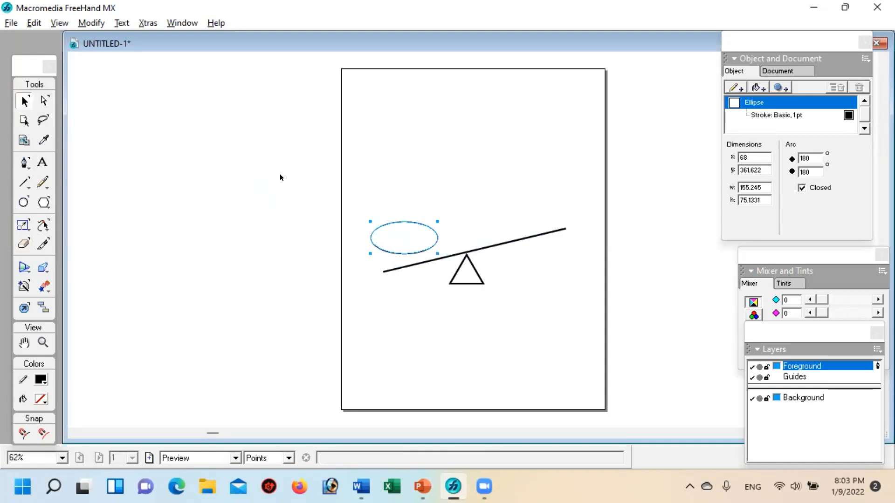
double_click(416, 222)
drag(473, 205, 462, 194)
drag(390, 233, 388, 243)
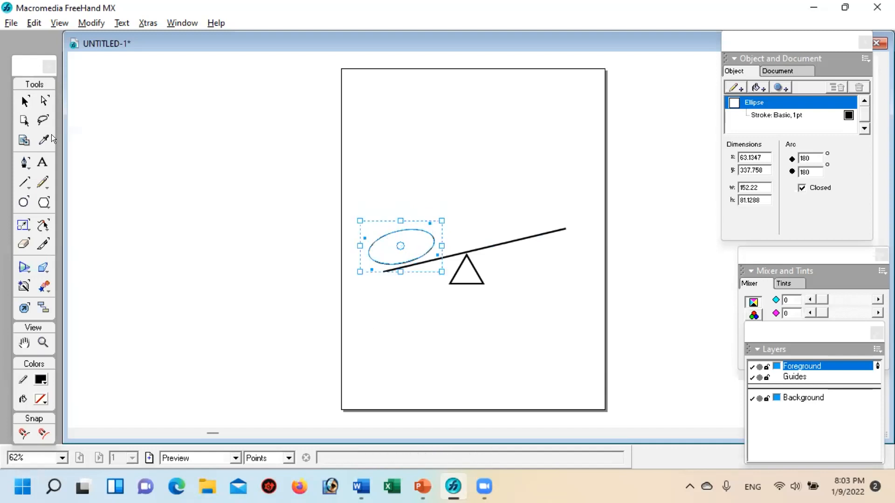
click(23, 101)
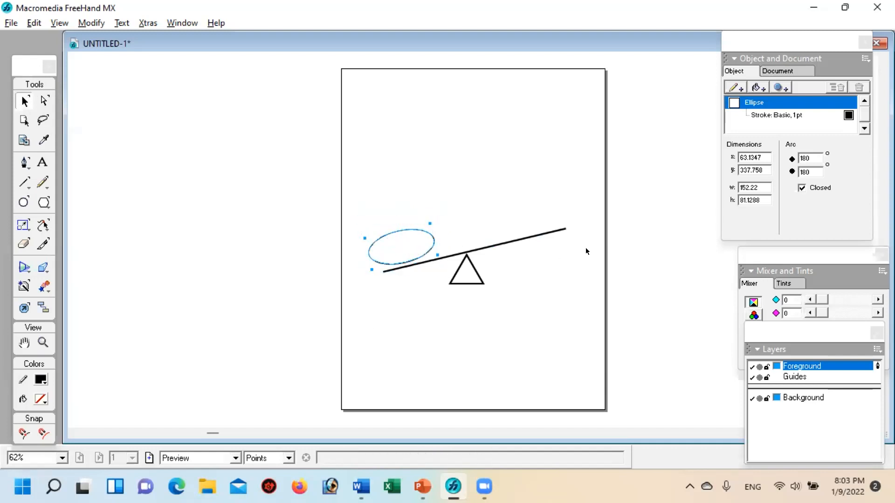
Step: Draw a line parallel to the lever beneath its lower arm, up to the triangle, and nudge it closer to the lever
click(23, 181)
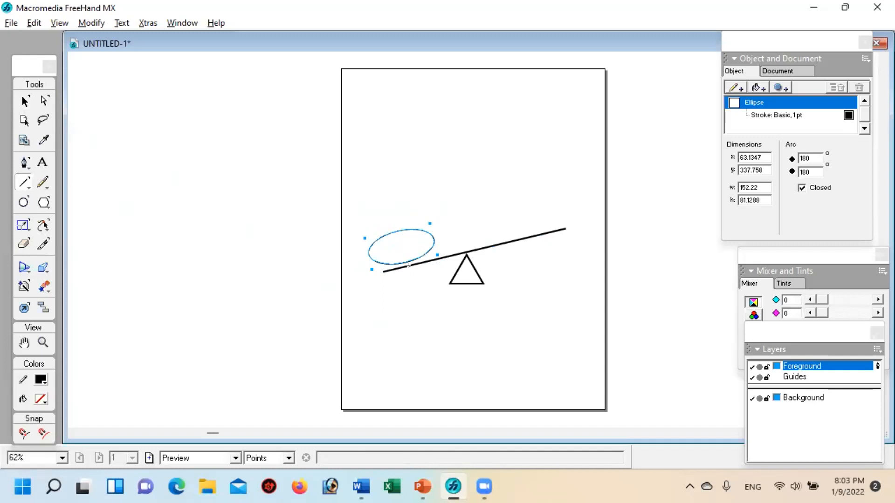
drag(391, 289, 453, 275)
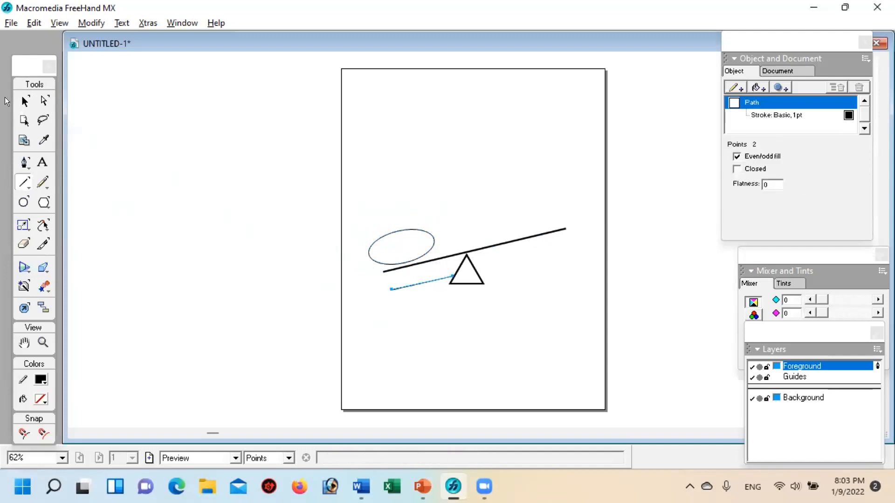
click(24, 101)
key(Up)
key(Up)
key(Up)
key(Up)
key(Up)
key(Up)
key(Up)
key(Up)
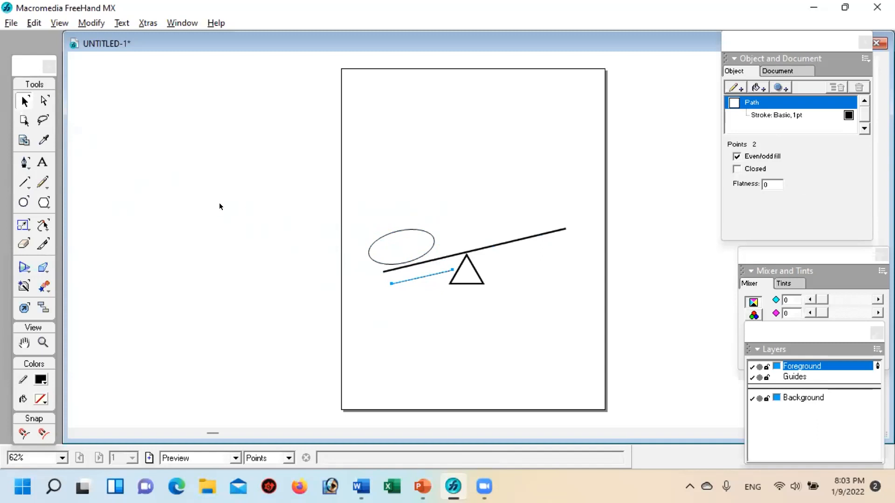
click(237, 218)
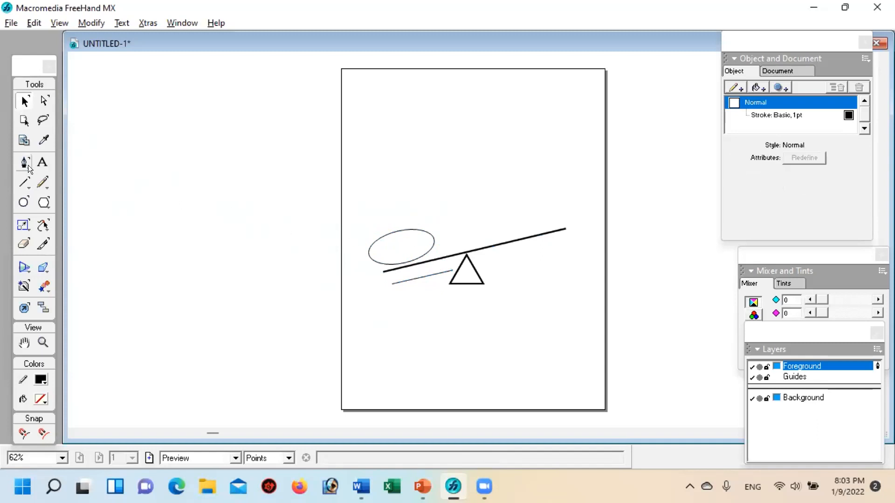
Step: Add the text "250 N" at 36 pt and place it in the centre of the ellipse
click(45, 162)
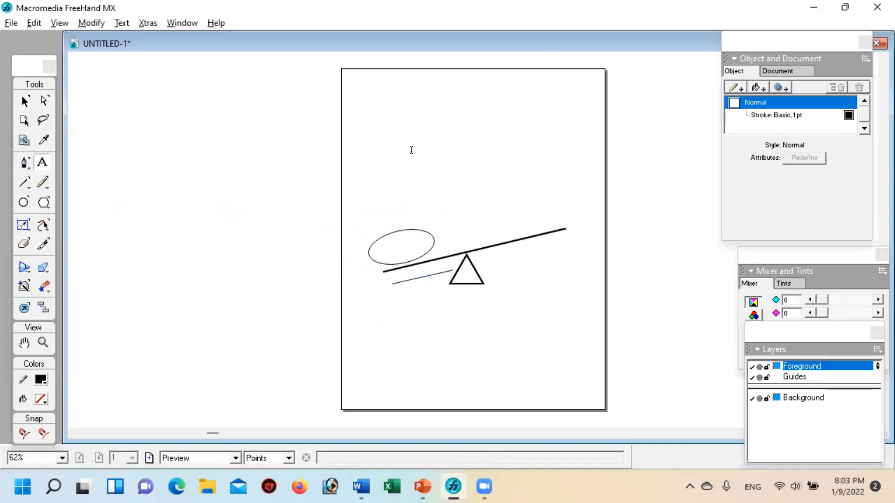
click(430, 195)
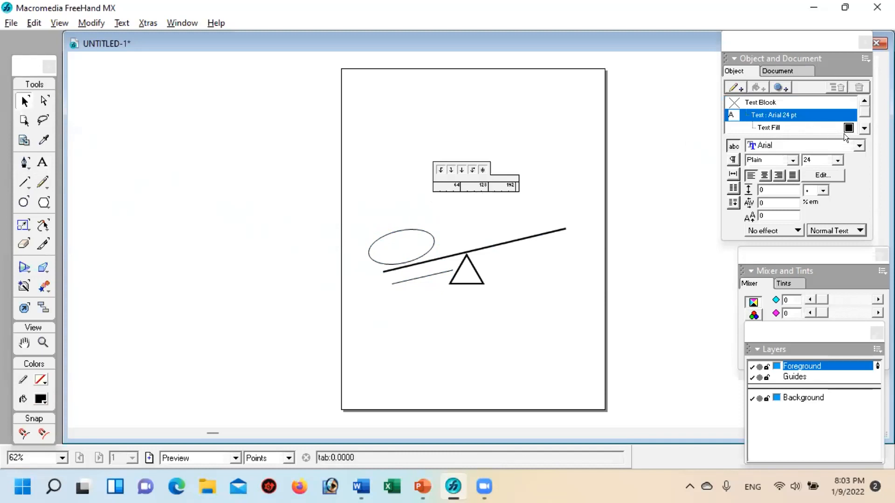
click(835, 157)
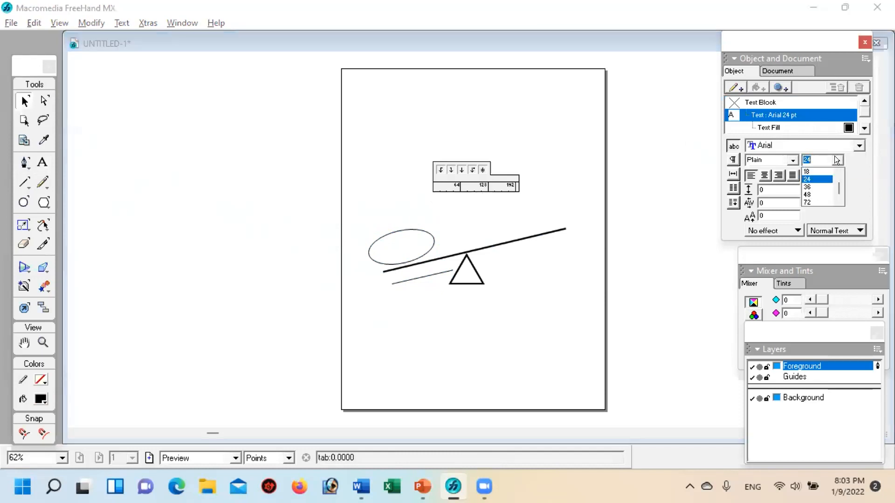
click(810, 186)
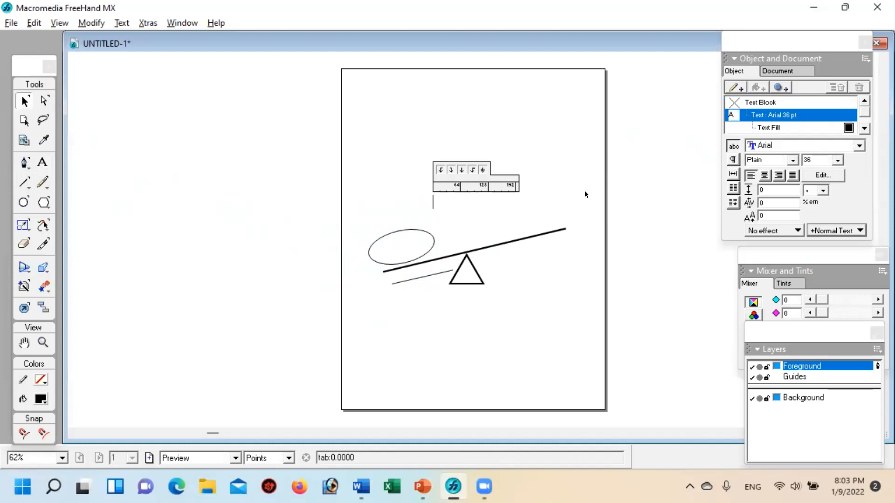
text(250 N)
click(529, 296)
mouse_move(461, 202)
mouse_down()
mouse_move(451, 199)
mouse_move(406, 246)
mouse_up()
click(475, 206)
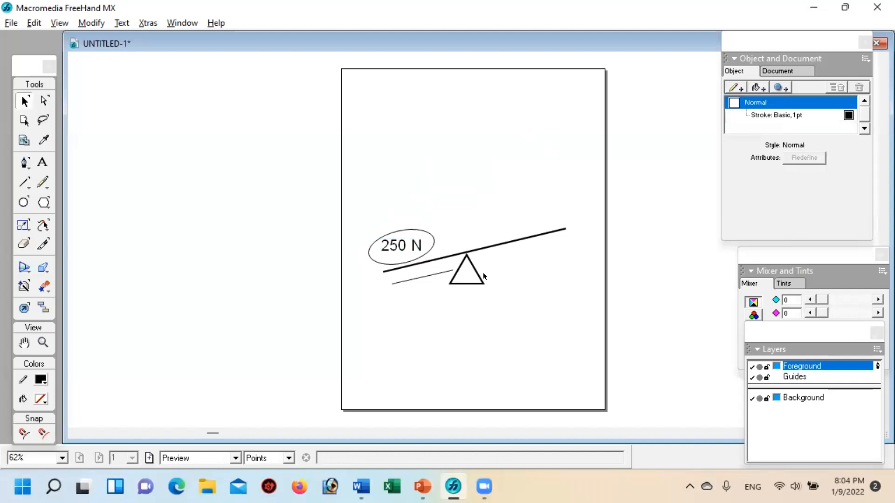
Step: Give the thin line under the lever arrowheads at both ends and a 2 pt stroke
click(420, 276)
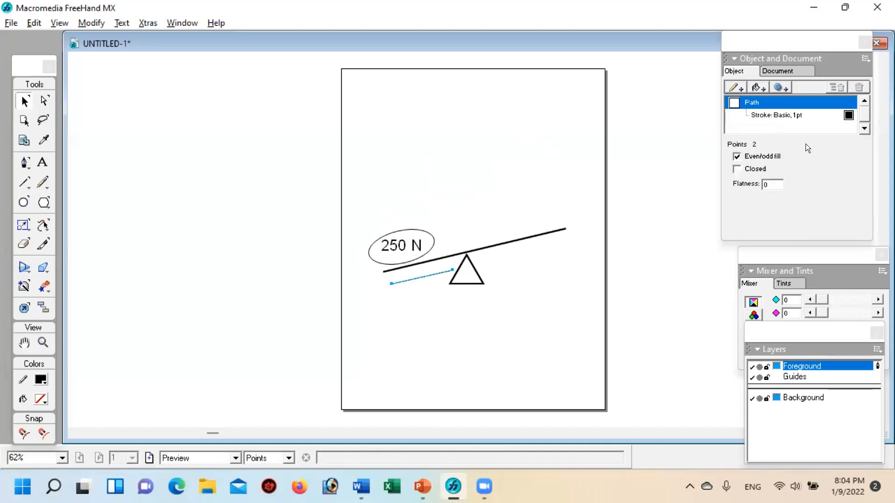
click(781, 116)
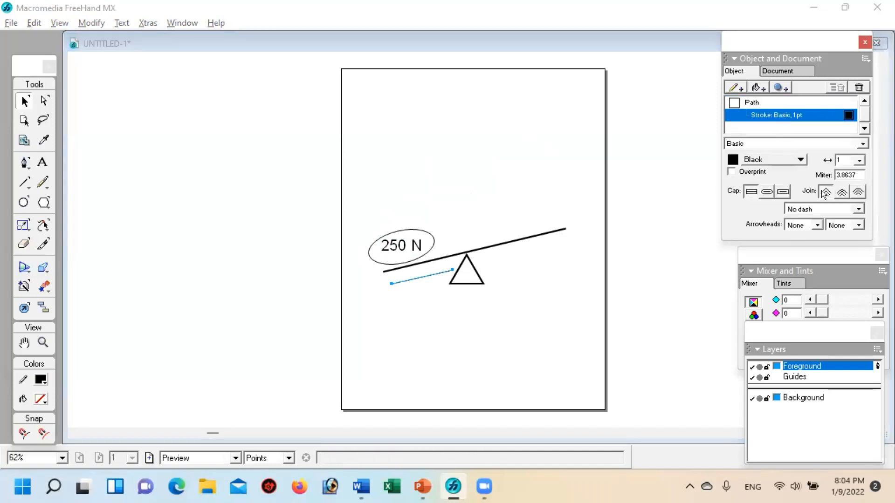
click(816, 222)
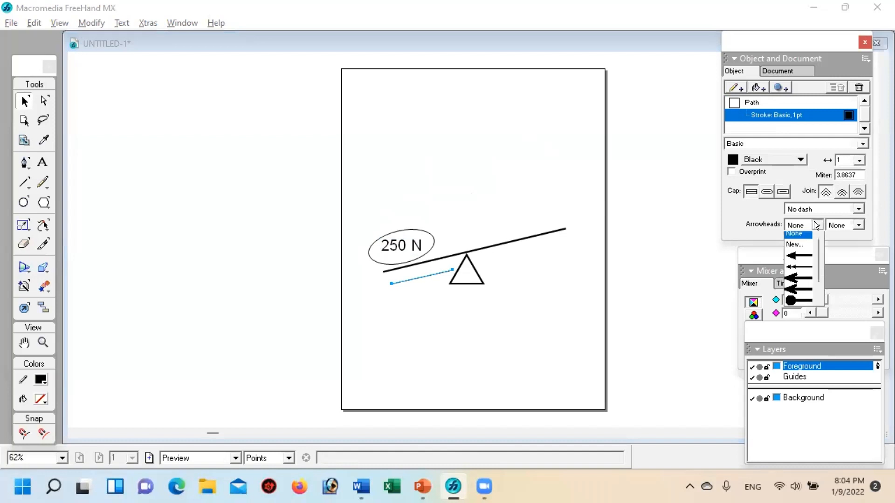
click(791, 257)
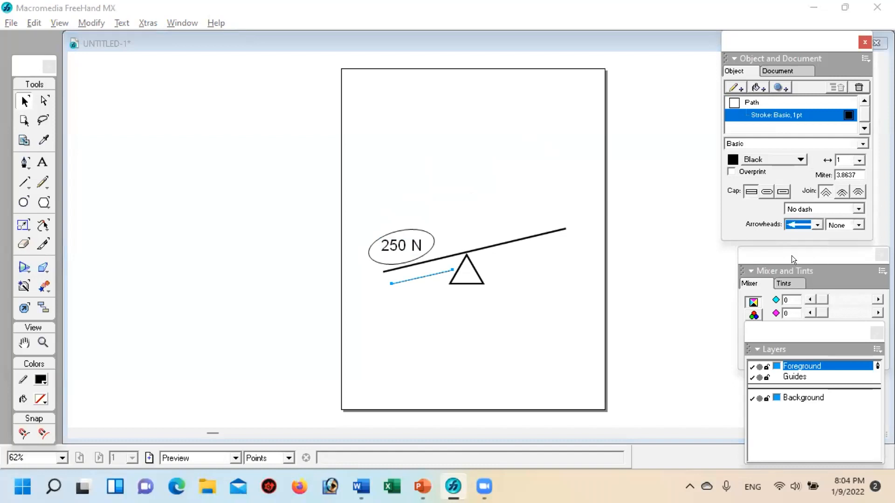
click(858, 223)
click(844, 254)
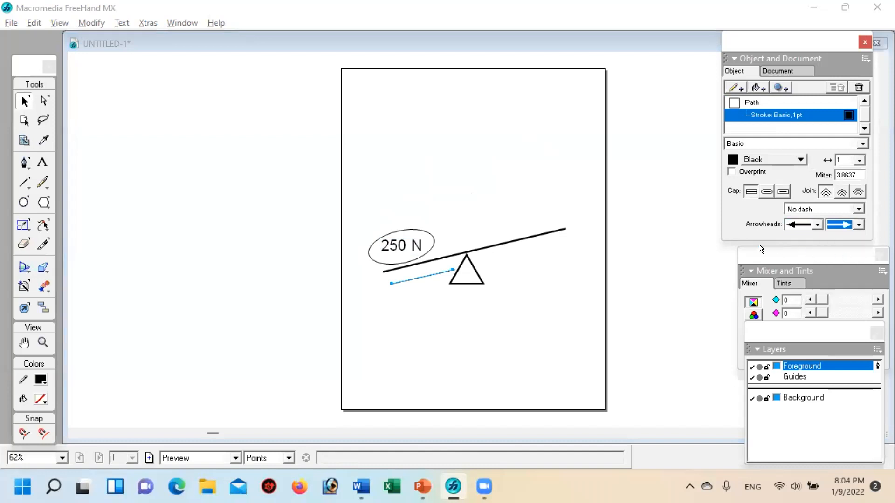
click(856, 158)
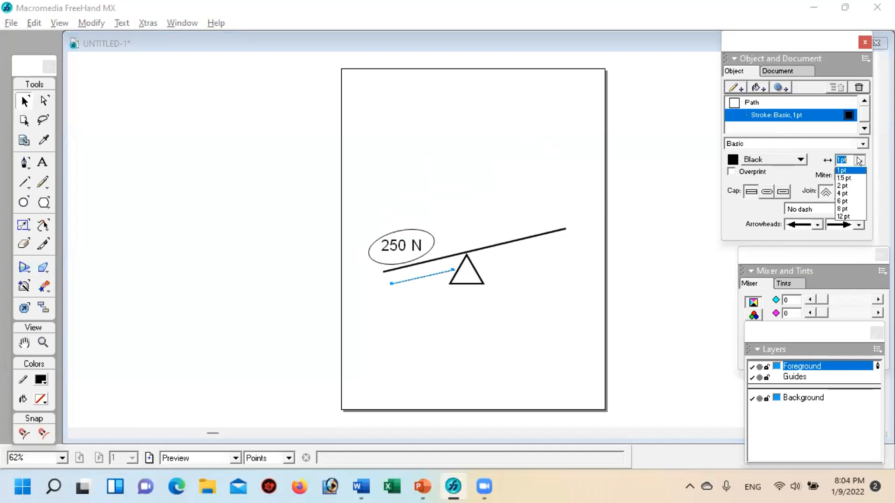
click(836, 198)
click(460, 337)
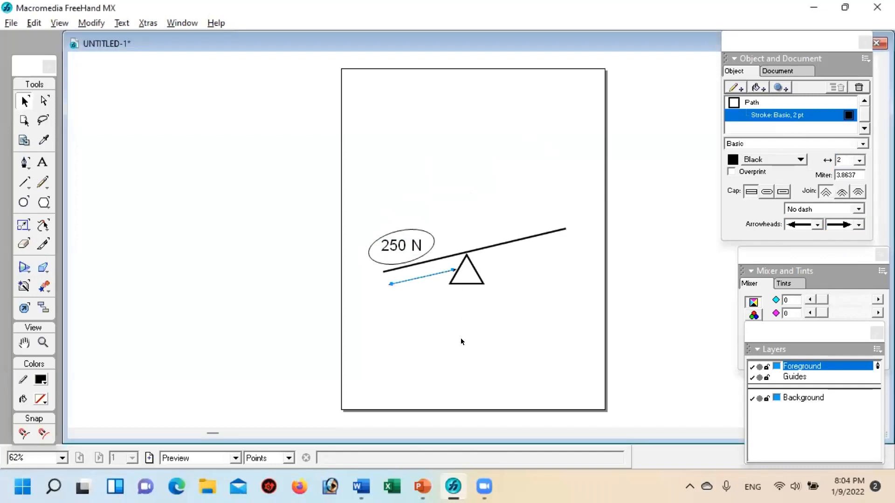
Step: Nudge the double-headed arrow up slightly toward the lever
click(419, 277)
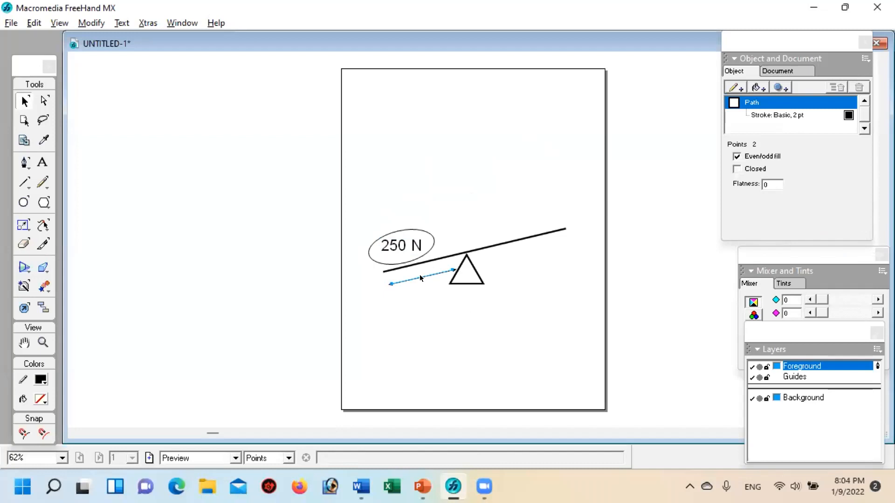
key(Up)
key(Up)
key(Up)
key(Up)
Step: Draw a small rectangle over the middle of the double-headed arrow and rotate it to match the arrow's slant
click(44, 203)
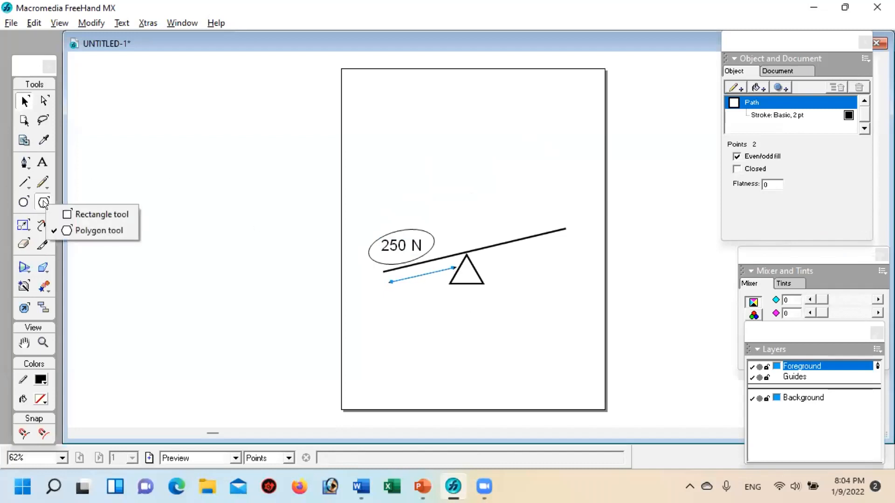
click(100, 214)
drag(405, 272, 429, 276)
click(25, 101)
double_click(426, 280)
drag(450, 256, 445, 253)
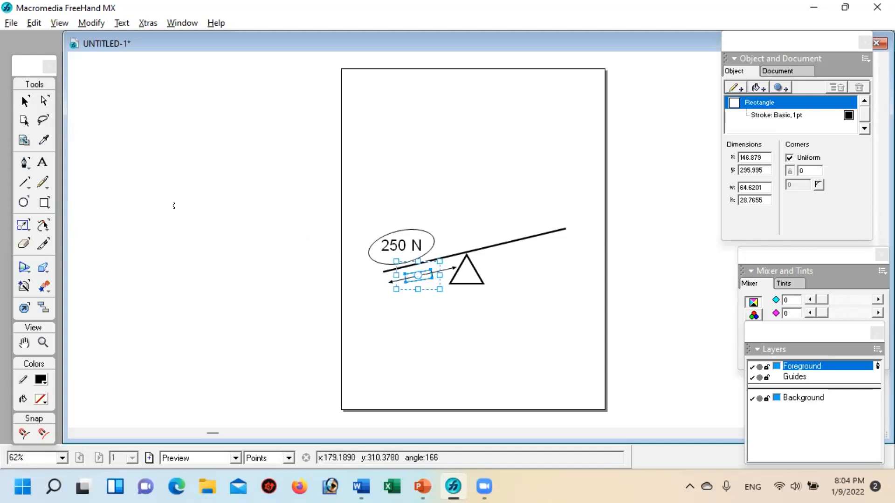
click(23, 100)
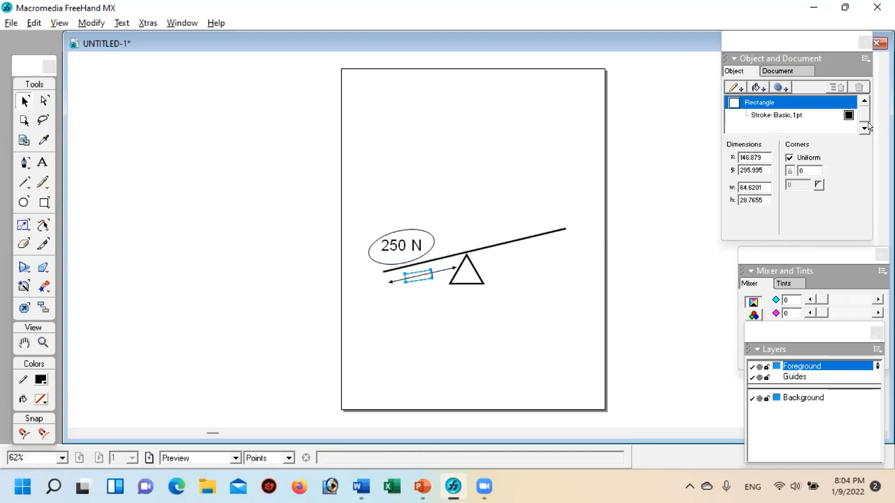
Step: Add a white basic fill to the small rectangle so it covers the arrow's middle
click(756, 87)
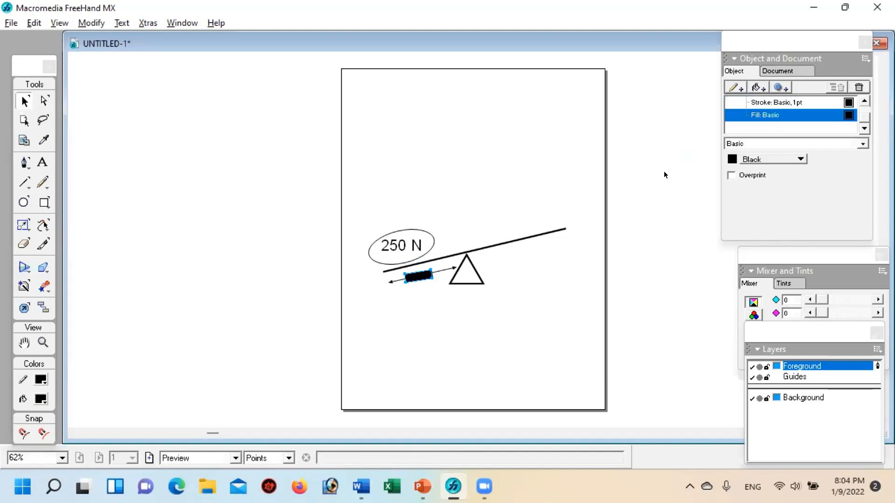
click(731, 160)
click(741, 218)
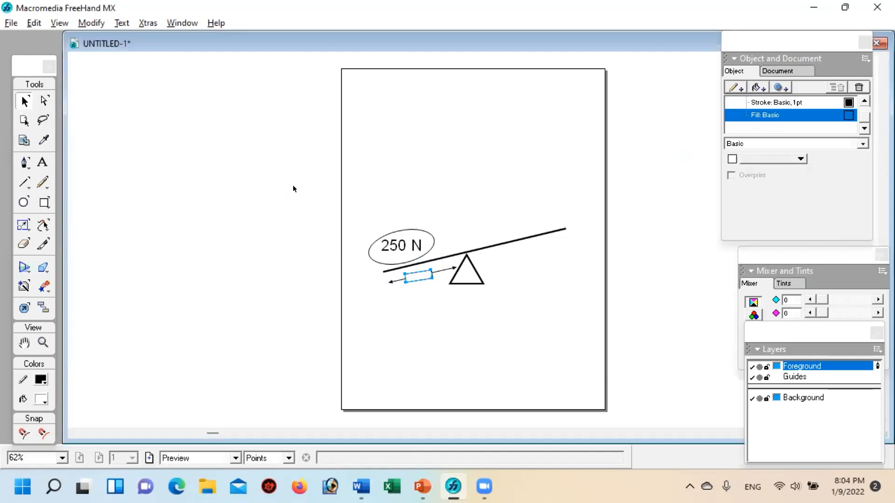
click(281, 200)
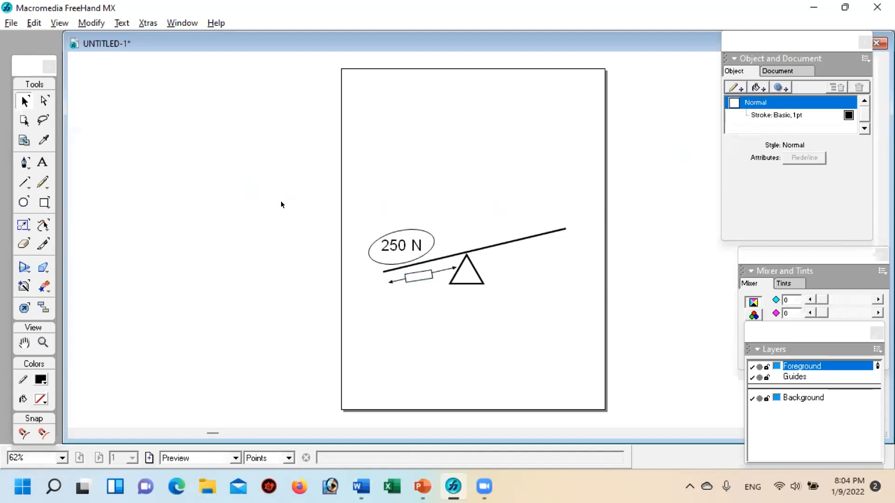
Step: Remove the stroke from the white-filled rectangle over the arrow
click(421, 277)
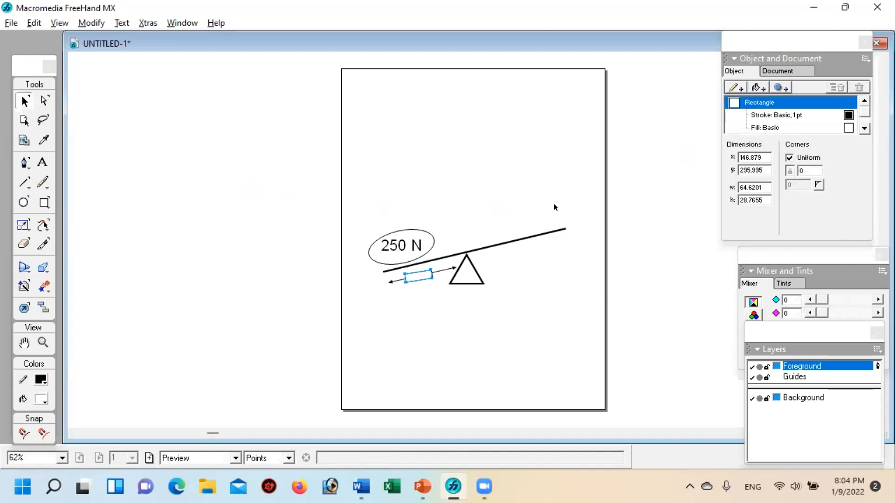
click(779, 119)
click(779, 103)
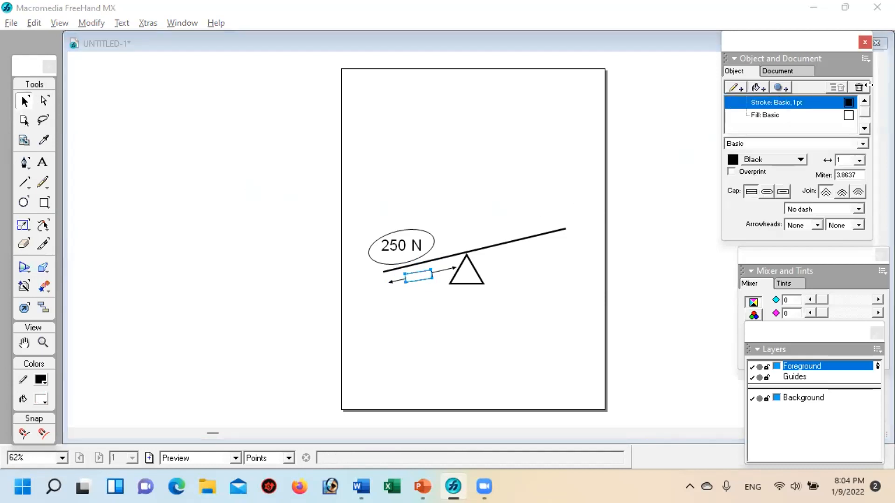
click(859, 88)
click(508, 301)
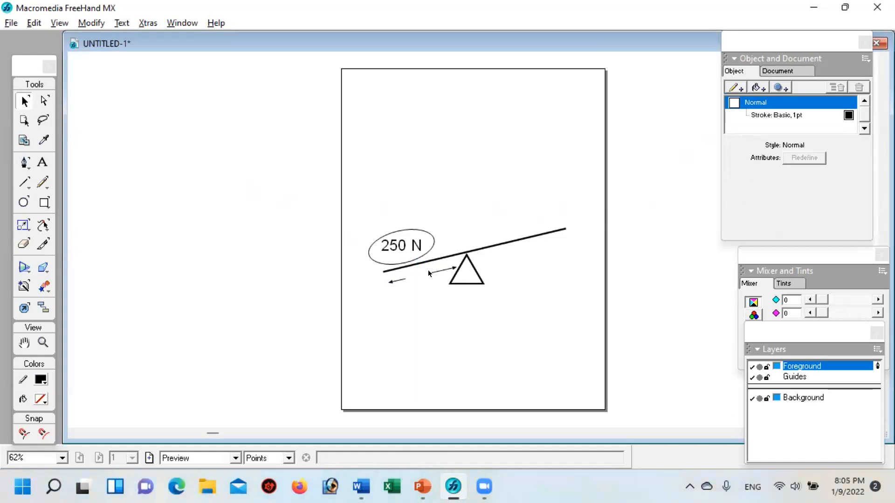
Step: Add a 36 pt question mark as text and place it in the gap of the double-headed arrow under the lever
click(43, 165)
click(407, 332)
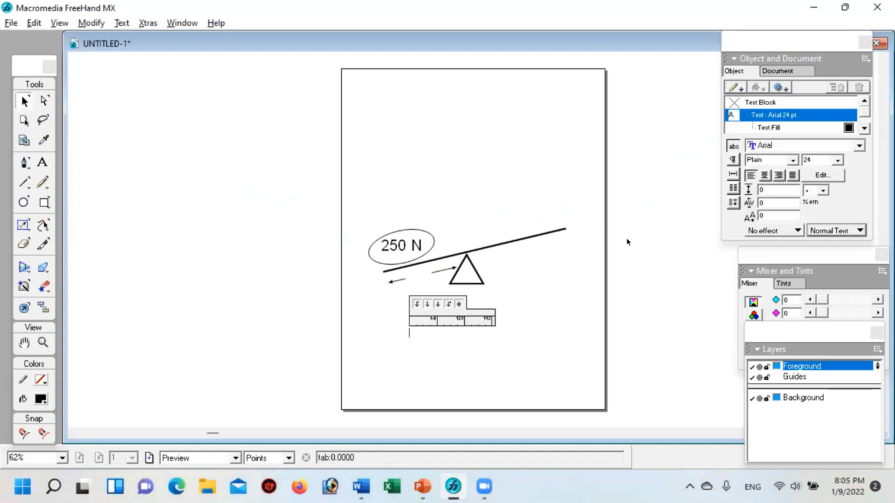
click(837, 160)
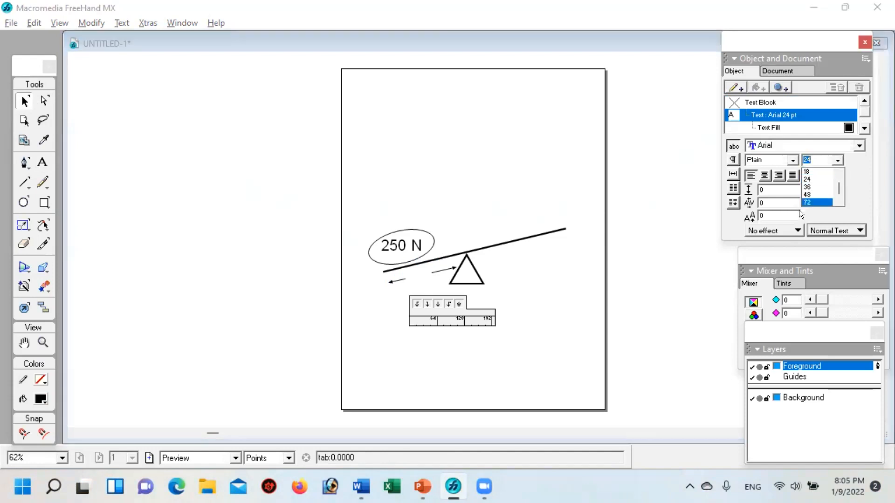
click(803, 187)
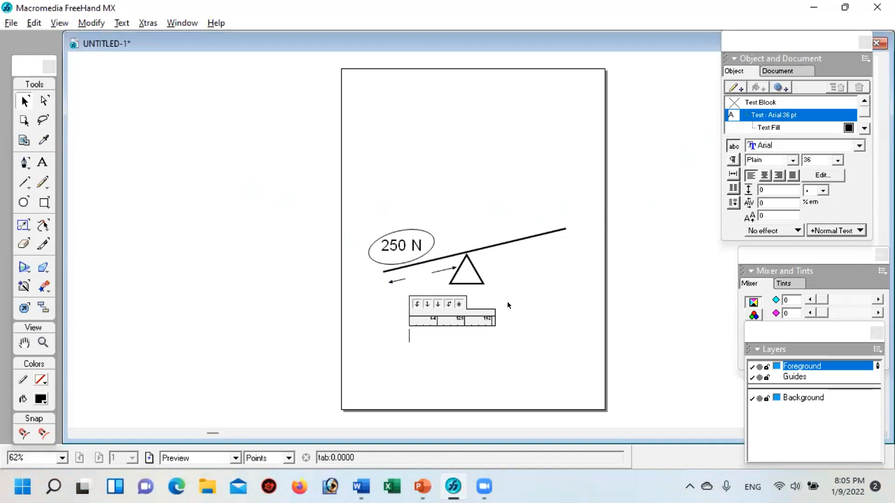
text(/)
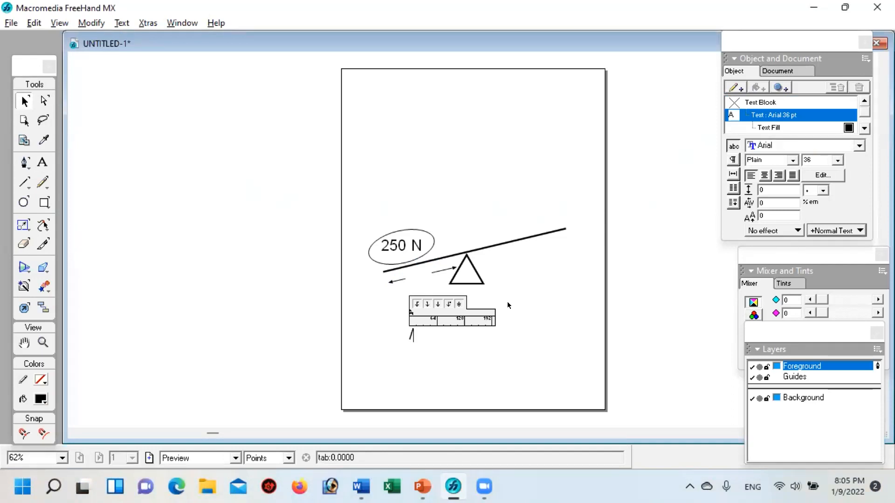
key(BackSpace)
text(?)
click(501, 347)
drag(413, 333, 419, 276)
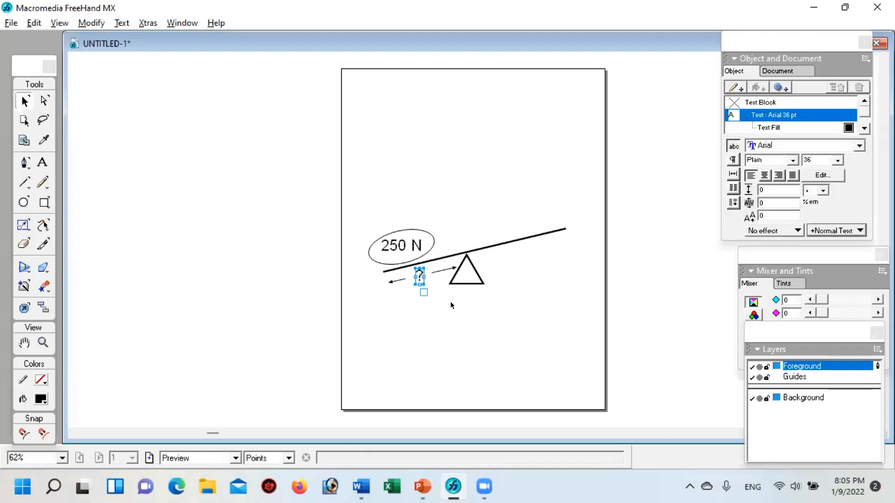
click(486, 319)
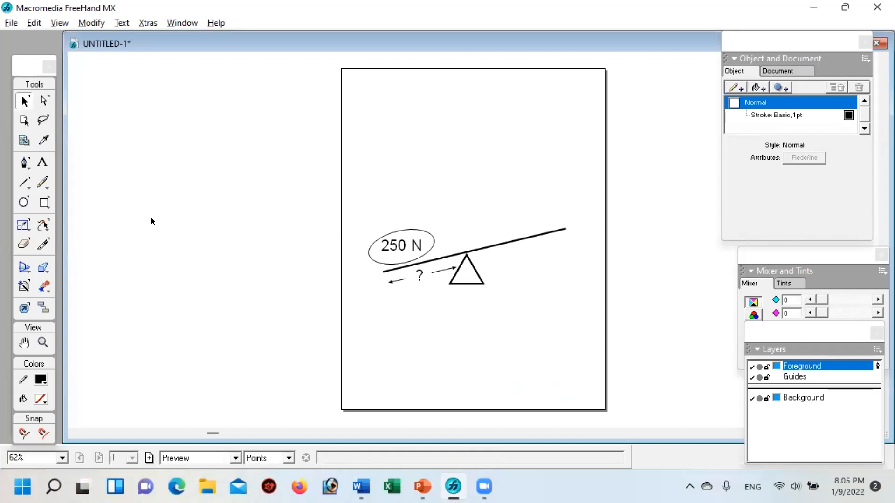
Step: Draw a short vertical line above the lever's right end and add an arrowhead at its lower end
click(21, 179)
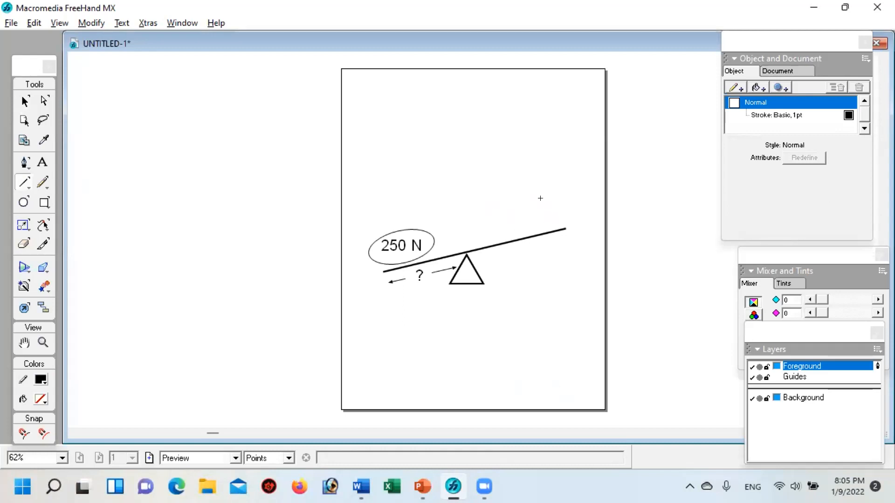
drag(546, 201, 546, 227)
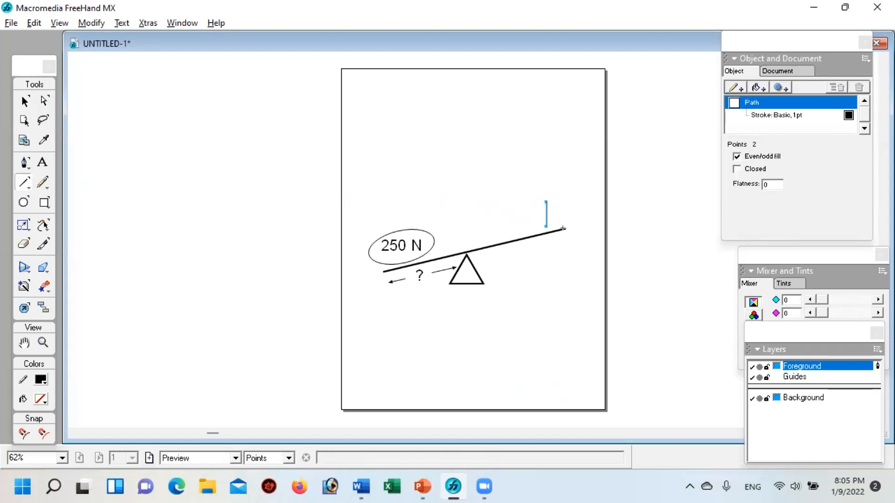
click(776, 116)
click(814, 223)
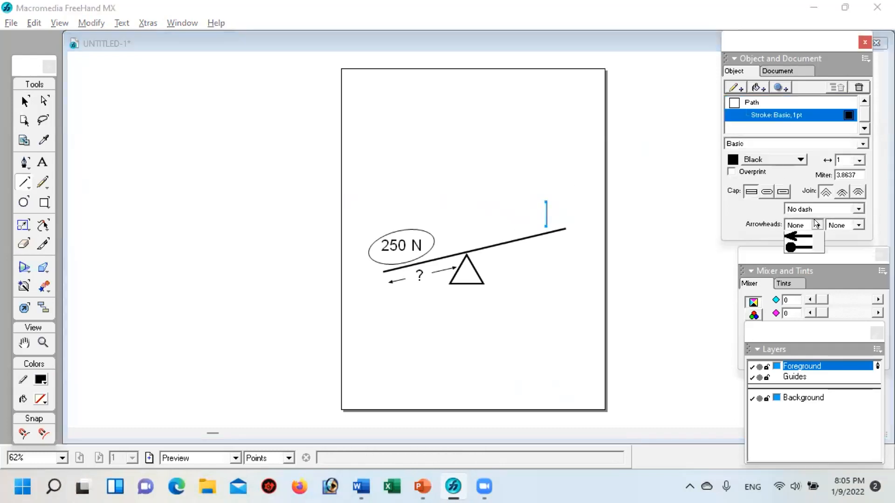
click(858, 223)
click(859, 223)
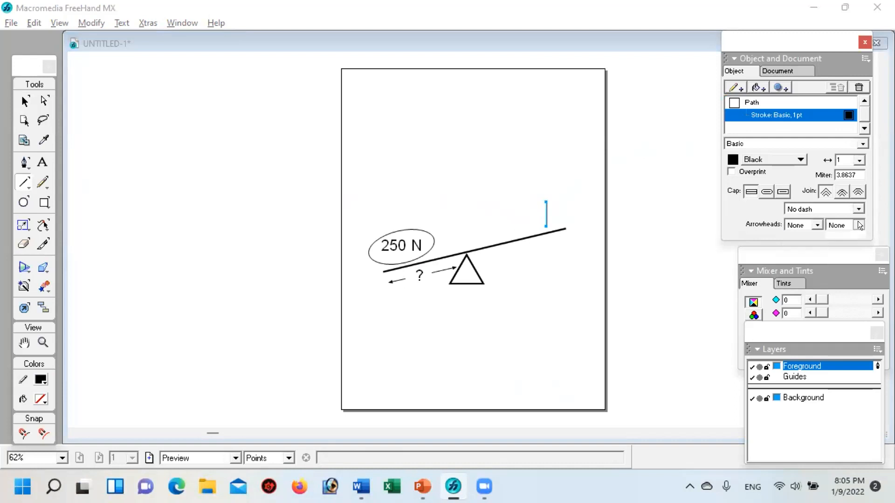
click(845, 285)
Step: Set the stroke width of the downward arrow above the lever to 6 pt
click(858, 160)
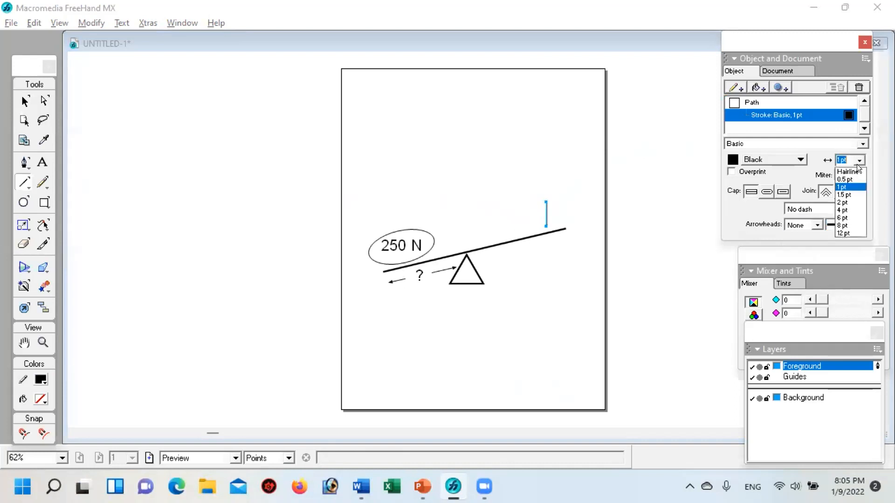
click(841, 218)
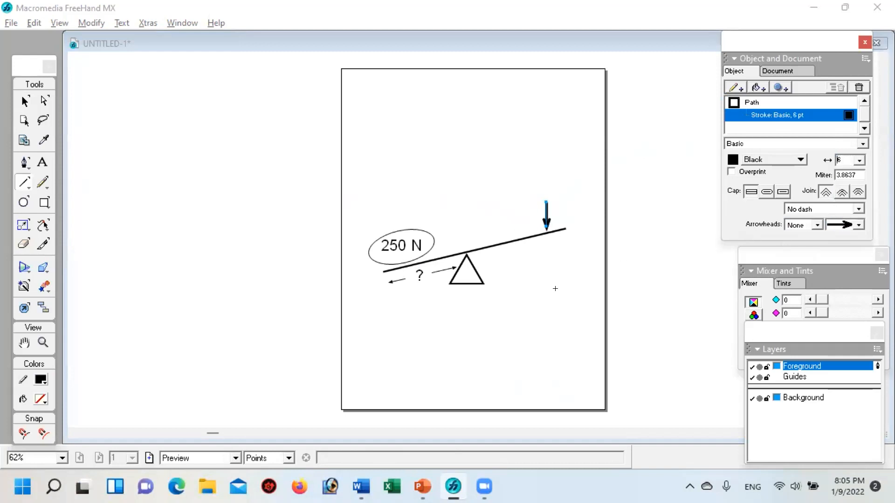
click(24, 101)
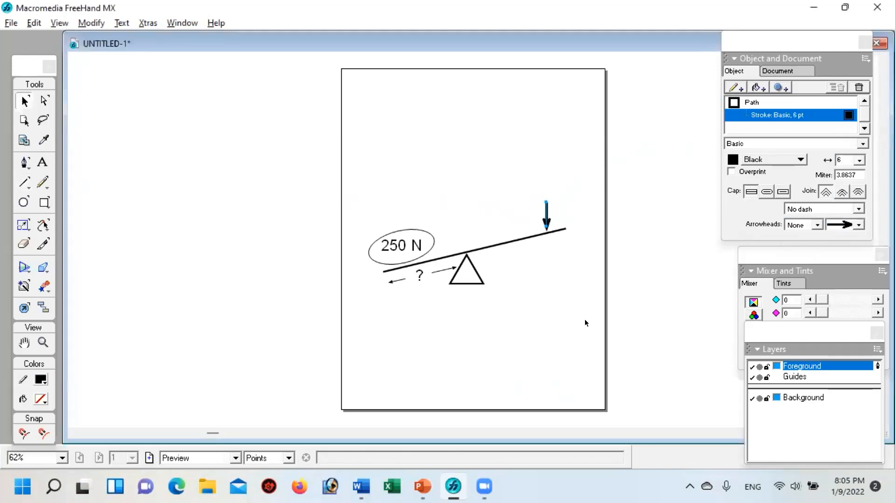
click(492, 319)
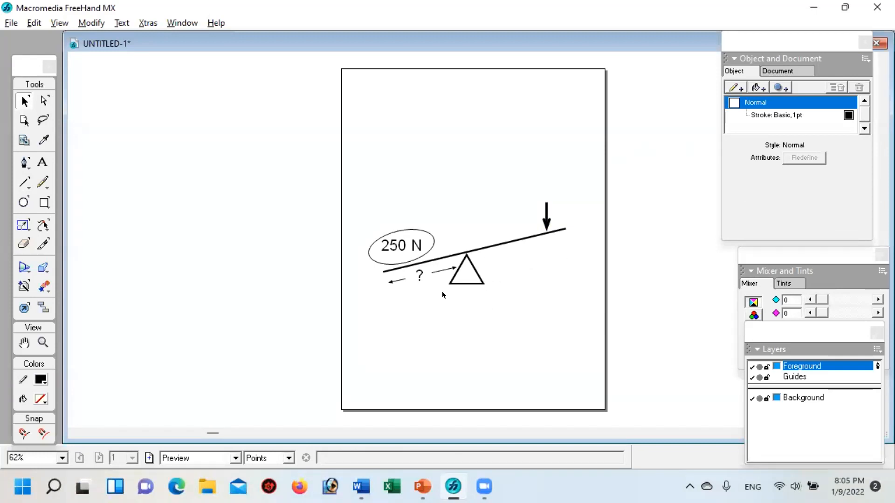
drag(362, 278, 457, 269)
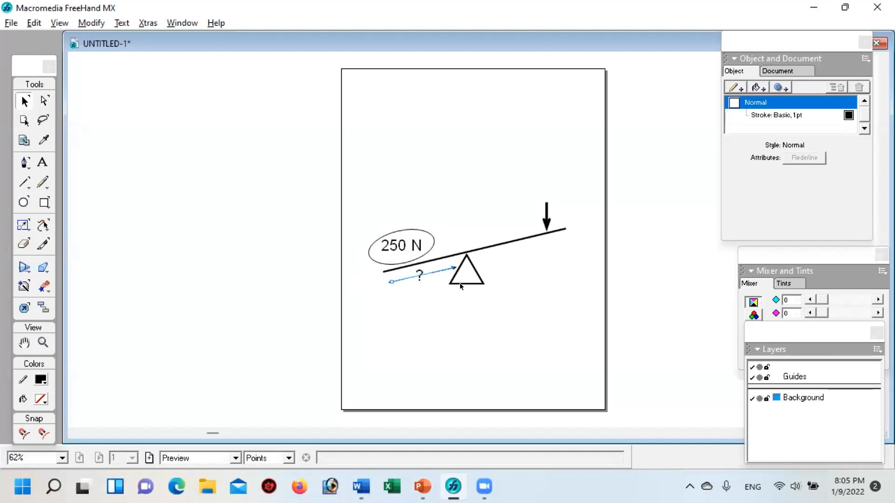
click(415, 317)
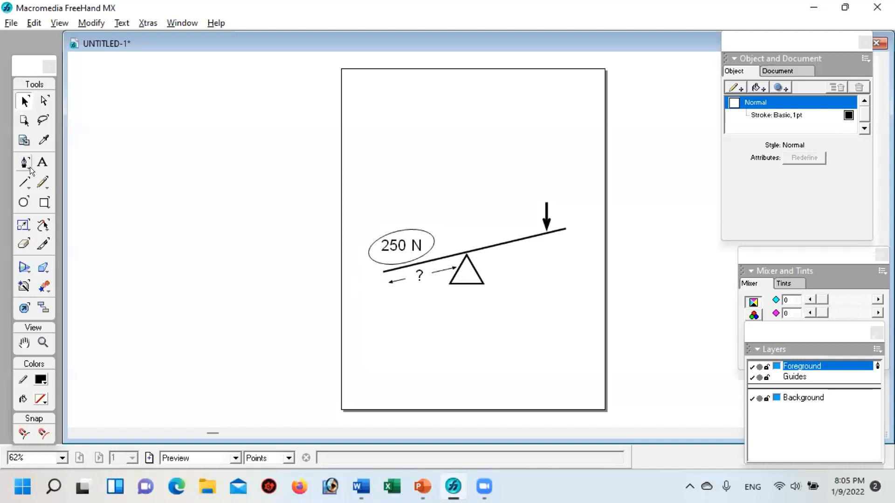
Step: Draw a slanted line below the lever's right arm, parallel to it, and set its stroke width to 2 pt
click(25, 181)
drag(489, 262, 564, 242)
click(25, 101)
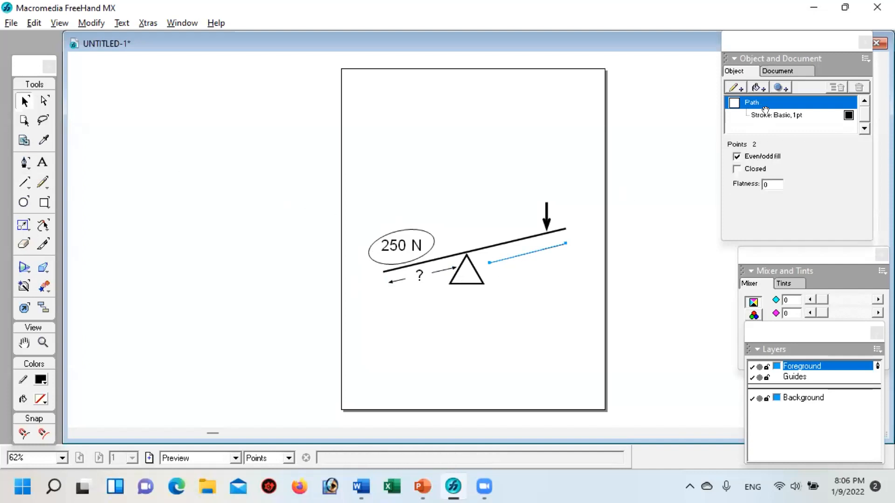
click(765, 115)
click(857, 159)
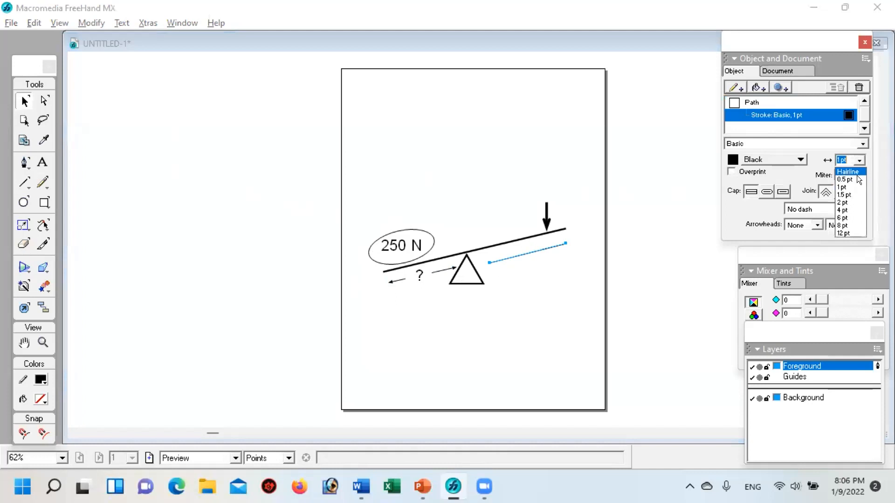
click(846, 201)
click(538, 304)
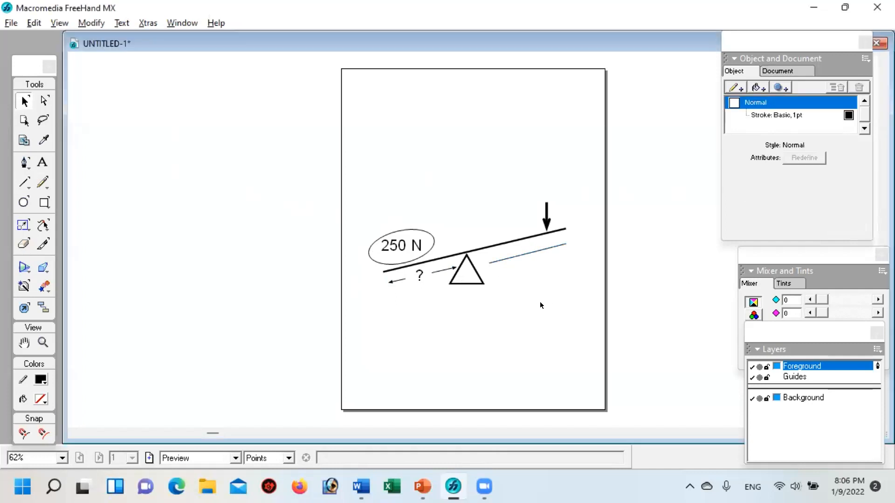
Step: Nudge the slanted line under the right arm slightly up and to the left
click(526, 254)
key(Up)
key(Up)
key(Left)
key(Left)
key(Left)
key(Left)
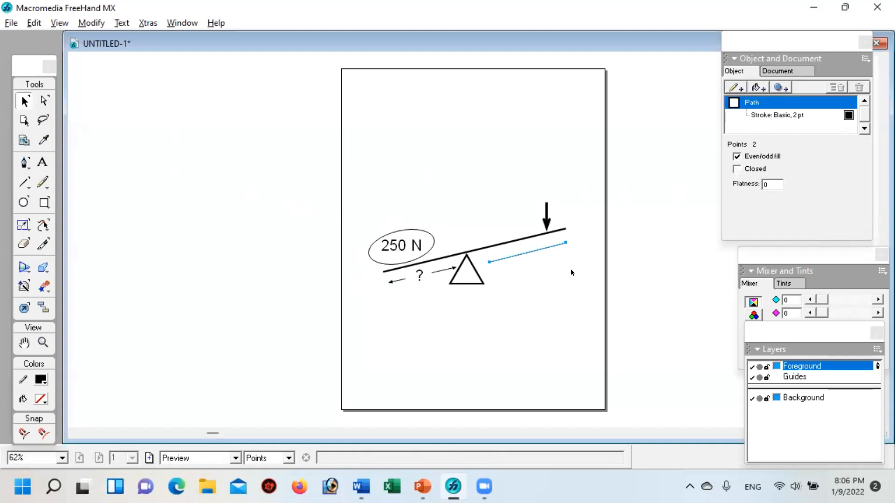
key(Left)
click(542, 281)
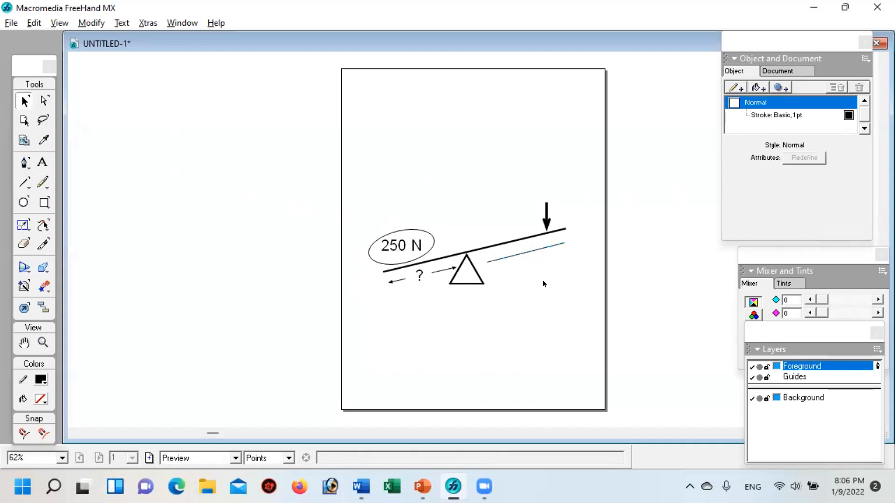
Step: Add arrowheads to both ends of the slanted line under the lever's right arm
click(528, 250)
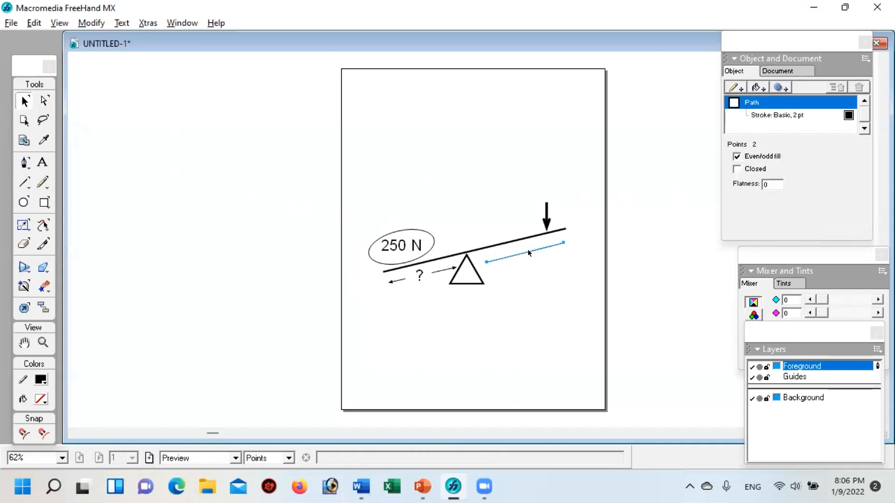
click(782, 116)
click(817, 226)
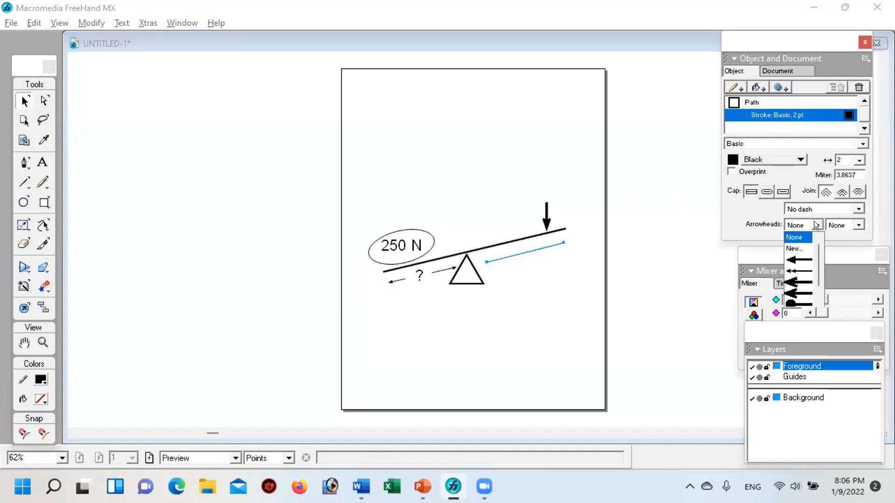
click(804, 260)
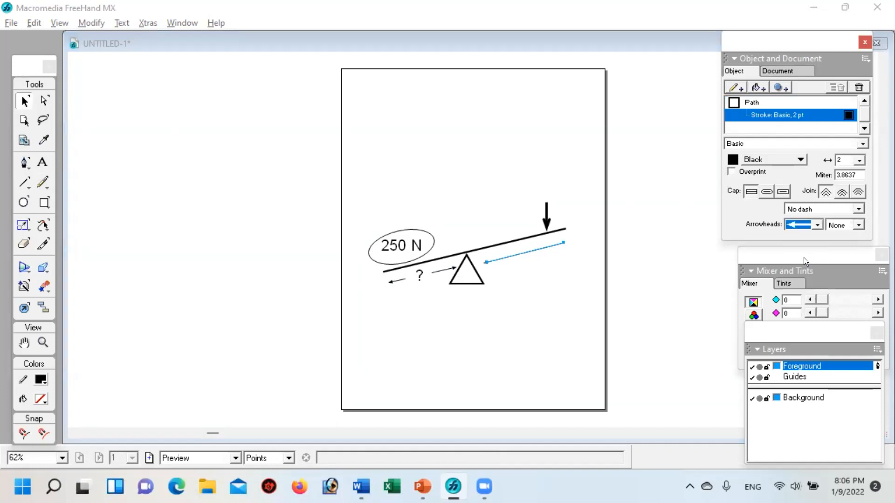
click(858, 225)
click(843, 260)
click(541, 310)
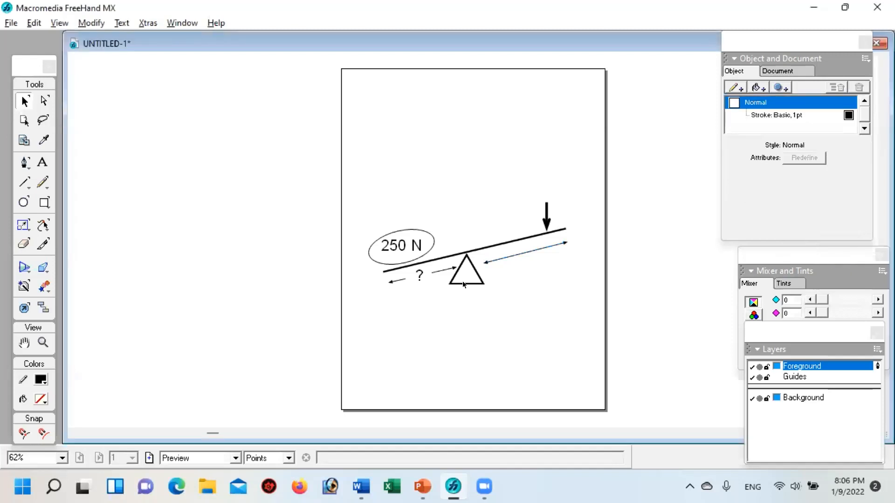
Step: Cut the double-headed arrow under the right arm at two points on either side of its middle with the Knife tool
click(43, 342)
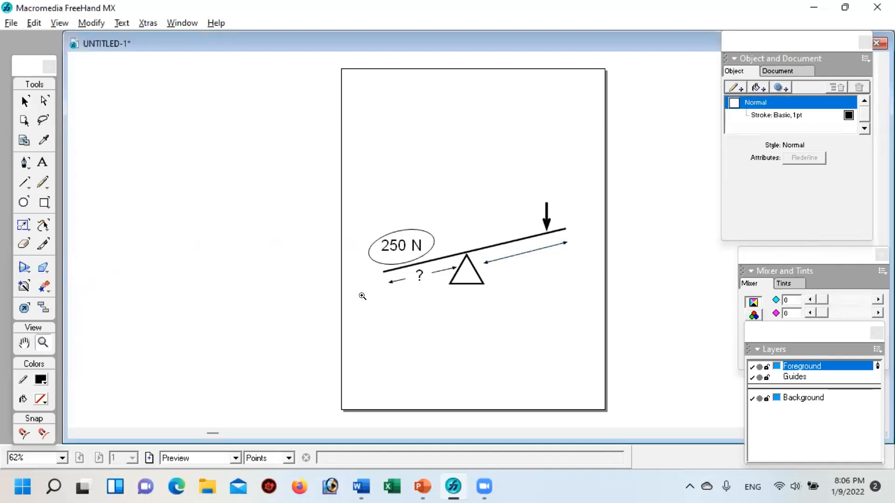
click(520, 261)
click(511, 241)
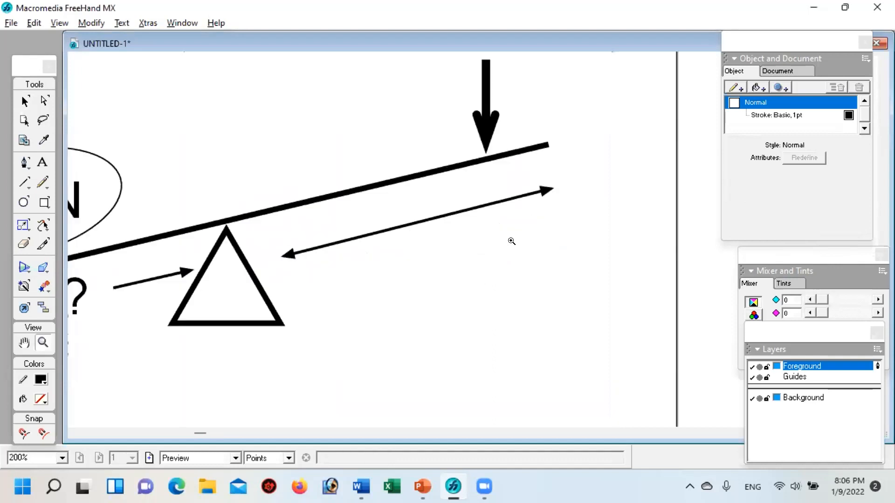
key(space)
drag(329, 244, 439, 216)
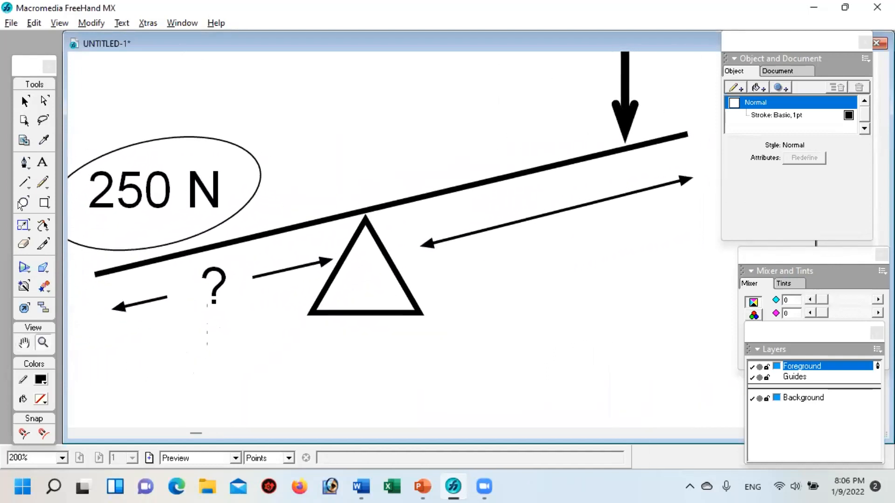
click(43, 243)
drag(516, 200, 524, 227)
click(25, 101)
click(510, 222)
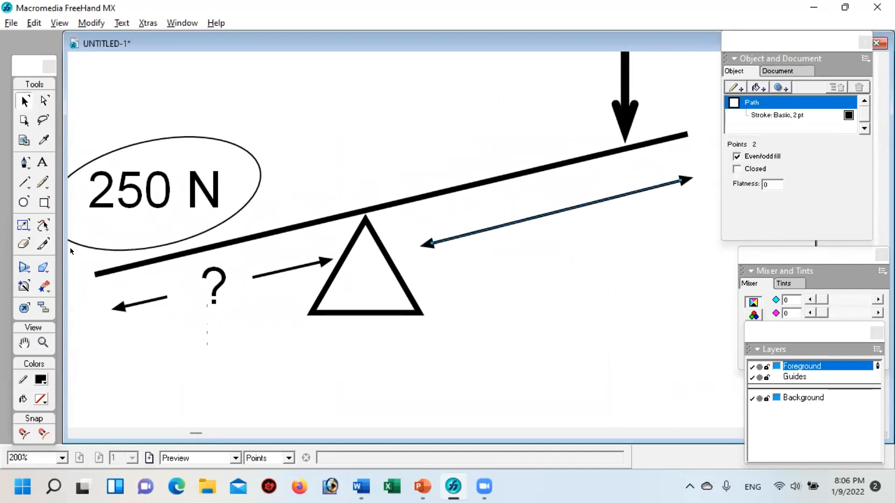
click(42, 246)
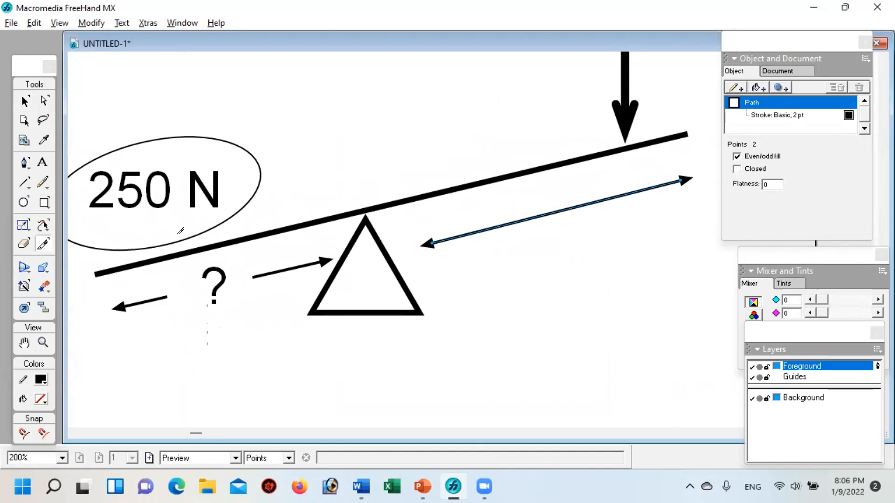
click(519, 220)
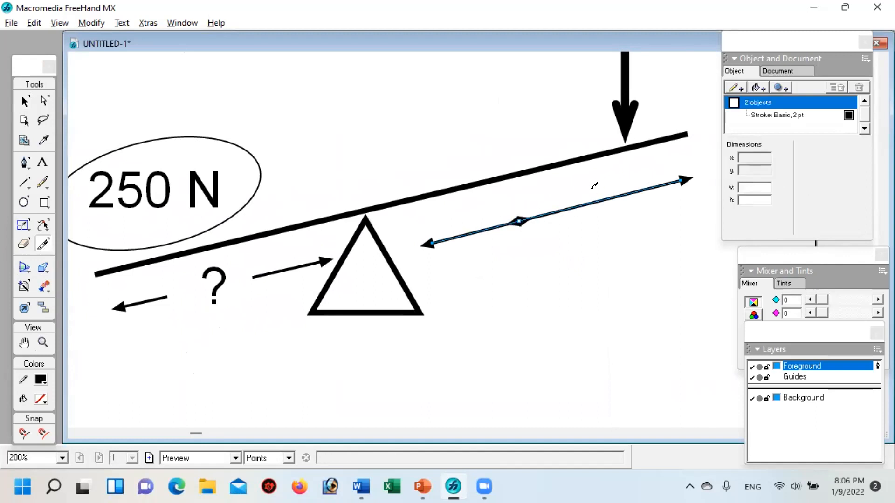
click(603, 200)
Step: Pull the cut middle piece out of the right-hand arrow and delete it
click(25, 101)
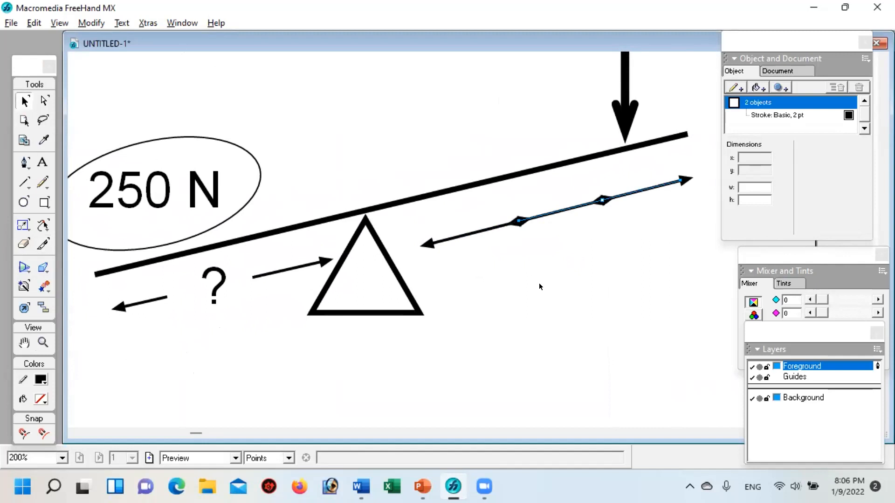
click(562, 229)
drag(553, 216, 554, 296)
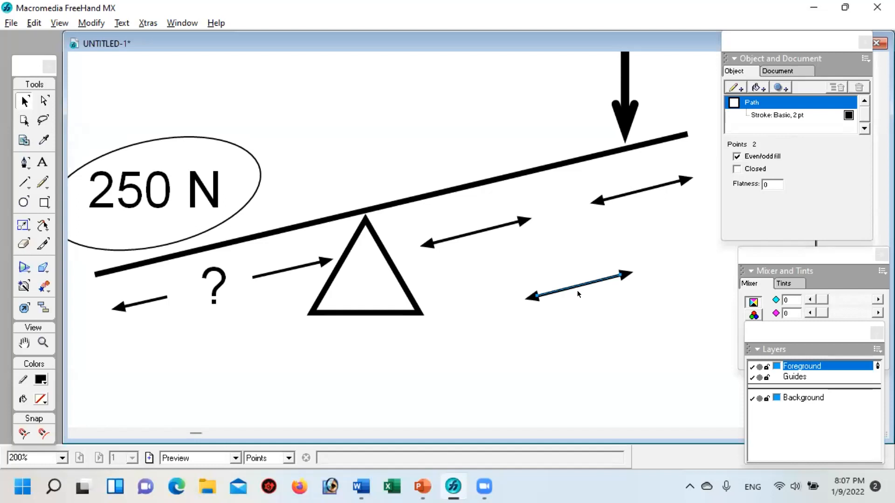
key(Delete)
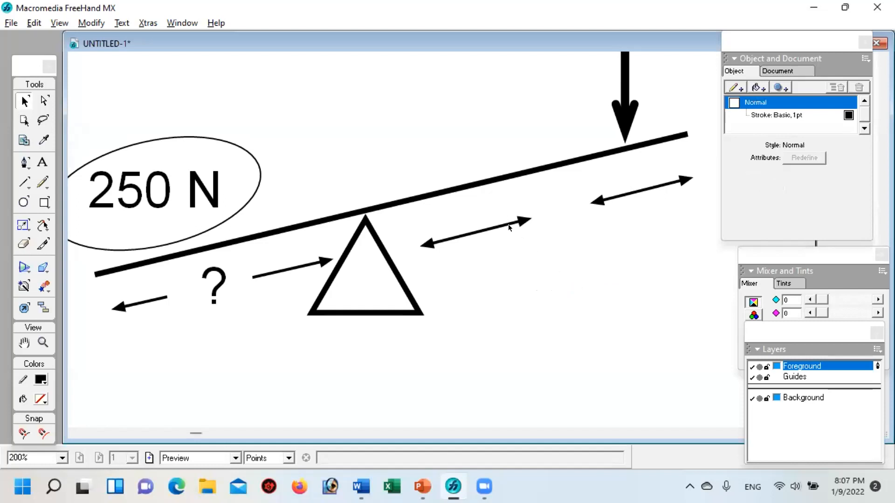
Step: Remove the arrowhead from the upper end of the arrow piece just right of the triangle
click(509, 227)
click(766, 115)
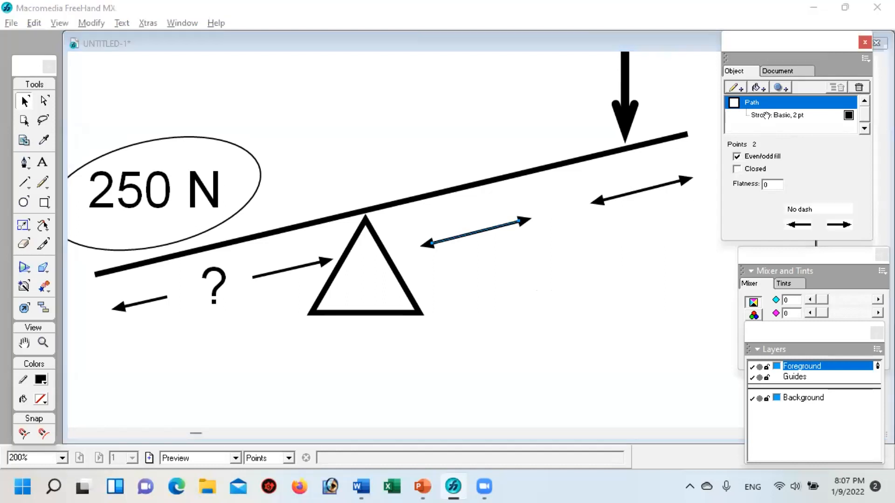
click(858, 225)
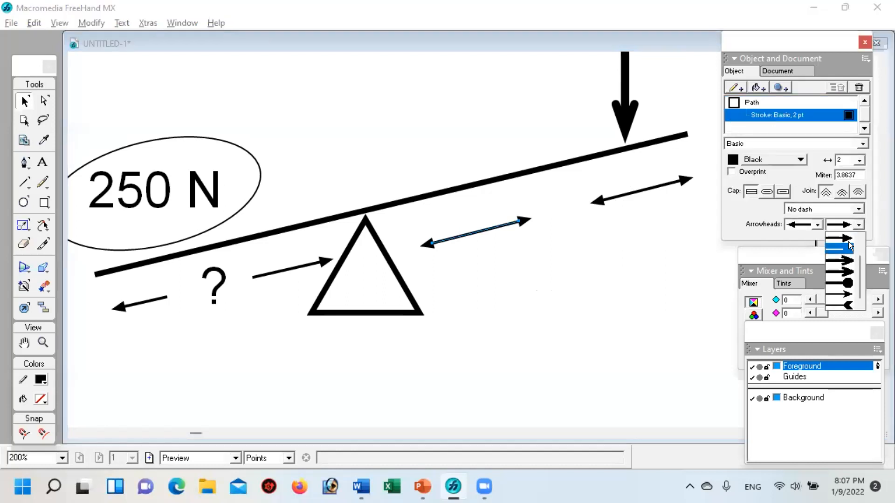
scroll(856, 265, up, 1)
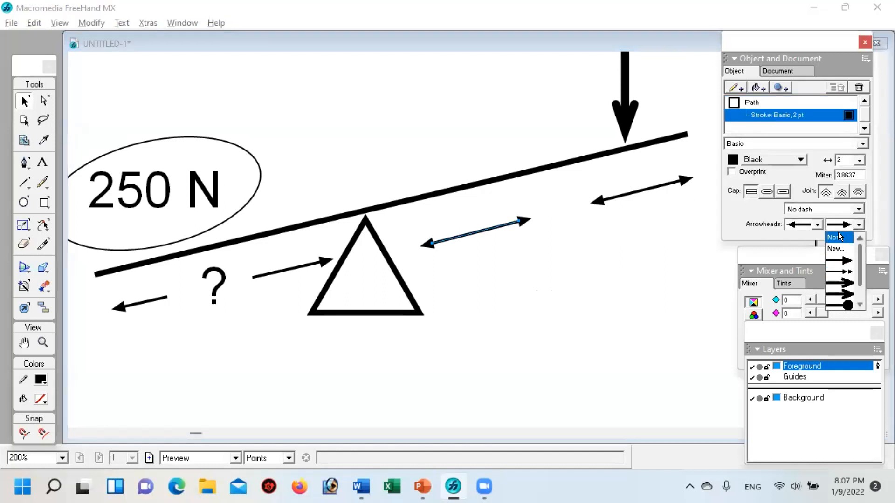
click(838, 232)
Step: Remove the arrowhead from the lower end of the outer arrow piece under the lever's right arm
click(651, 192)
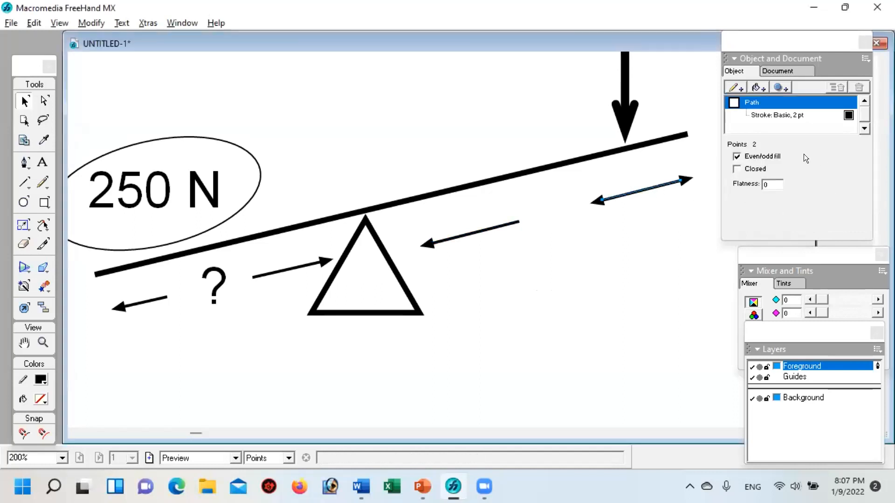
click(780, 112)
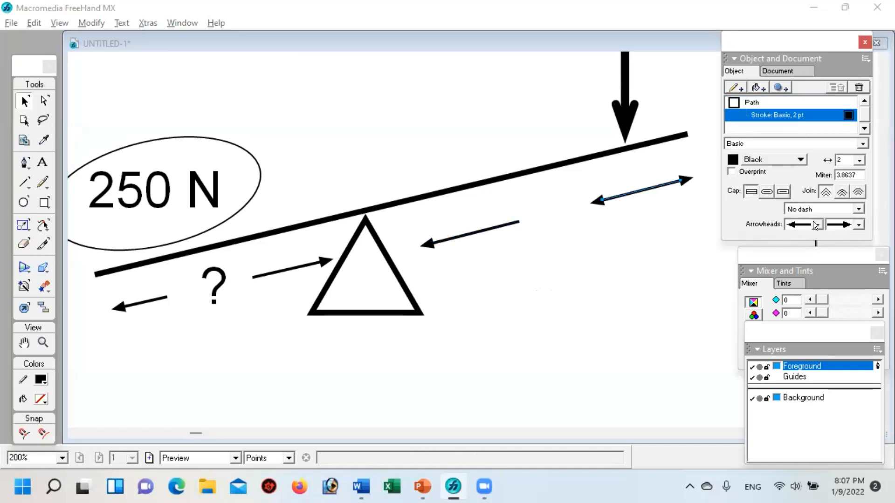
click(812, 222)
scroll(813, 252, up, 2)
click(792, 233)
click(588, 278)
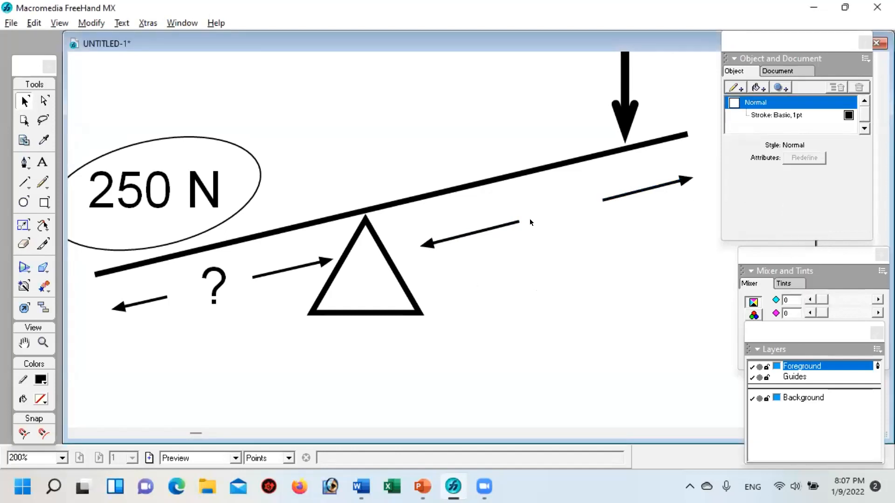
Step: Place a copy of the 250 N label below the right-hand arrows and change its text to "15 m"
click(124, 191)
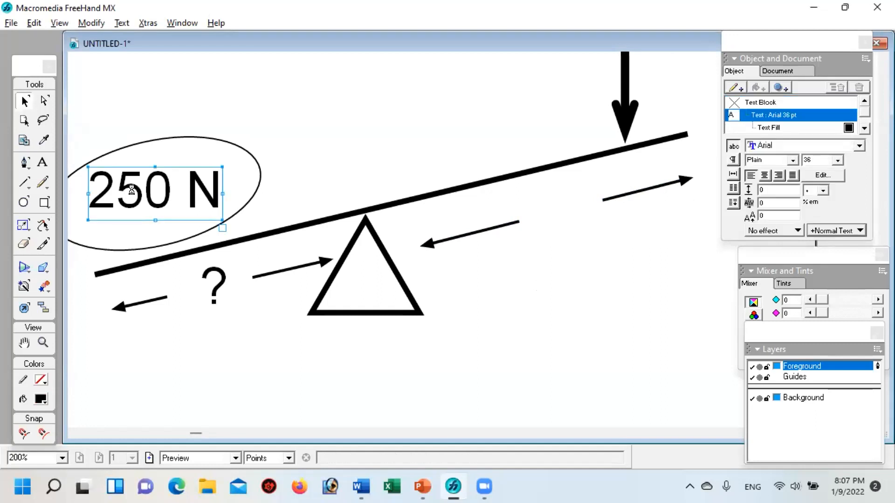
key(ctrl+v)
drag(485, 223, 606, 245)
double_click(590, 254)
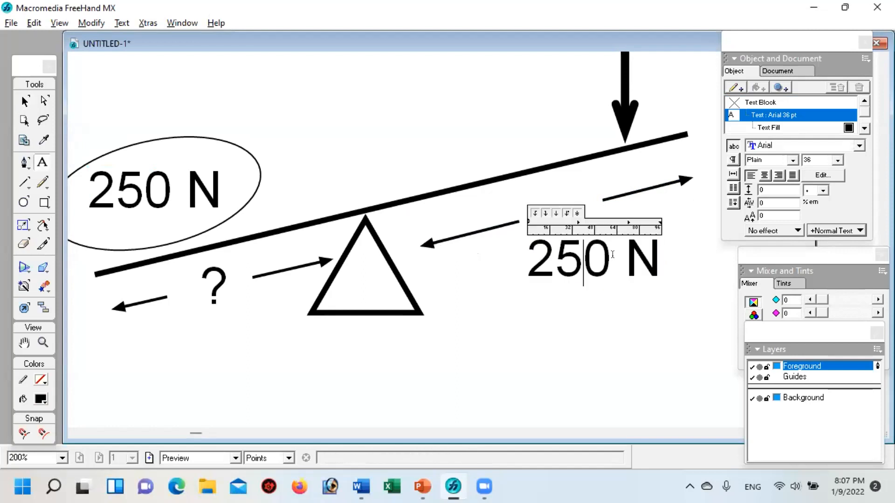
key(ctrl+a)
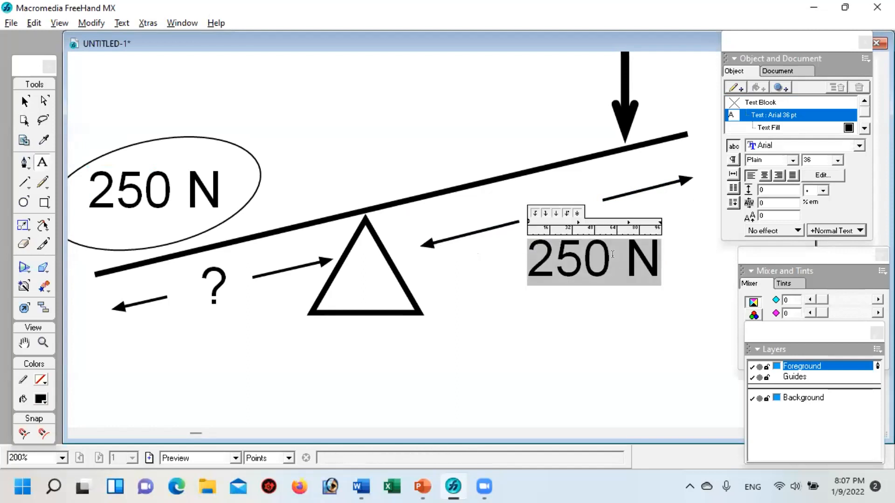
text(15 )
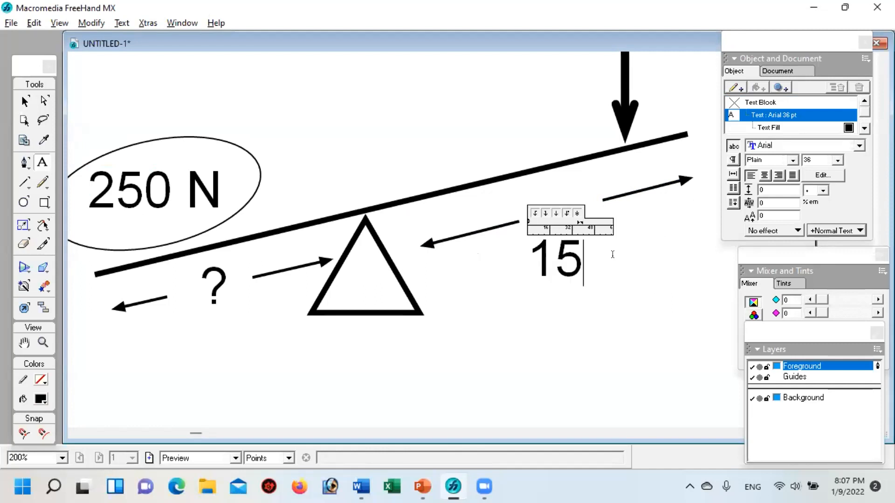
text(m)
key(Escape)
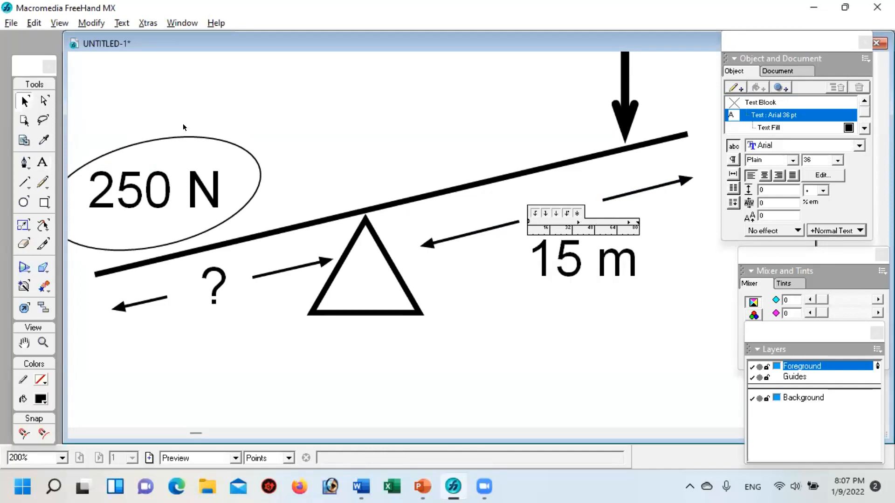
click(424, 150)
Step: Rotate the 15 m label to follow the lever's slope and move it into the gap between the right-hand arrows
click(562, 262)
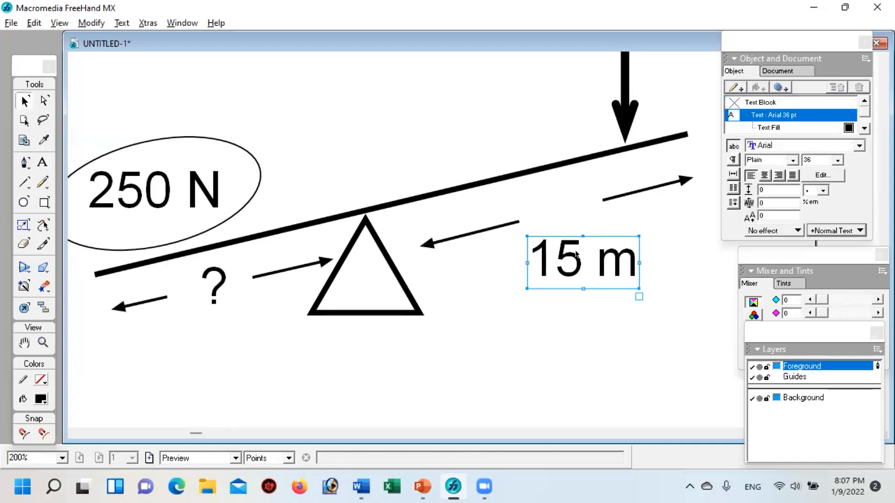
double_click(563, 237)
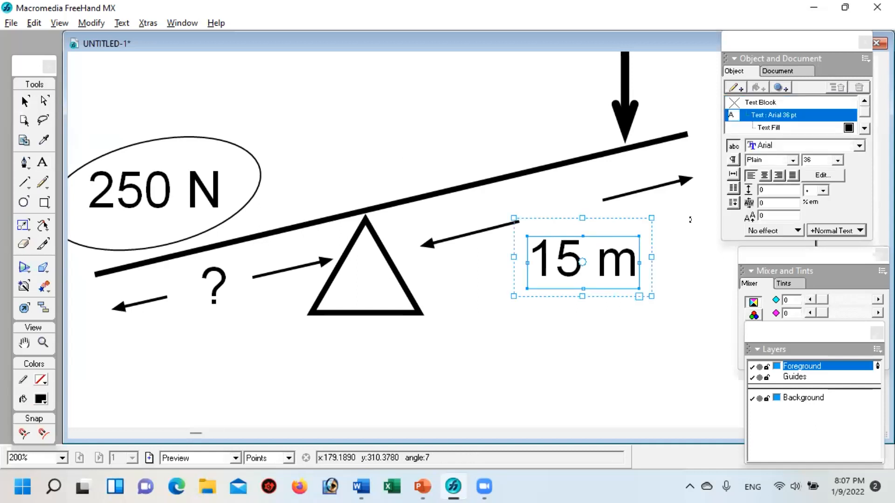
drag(675, 215, 659, 186)
drag(598, 238, 583, 193)
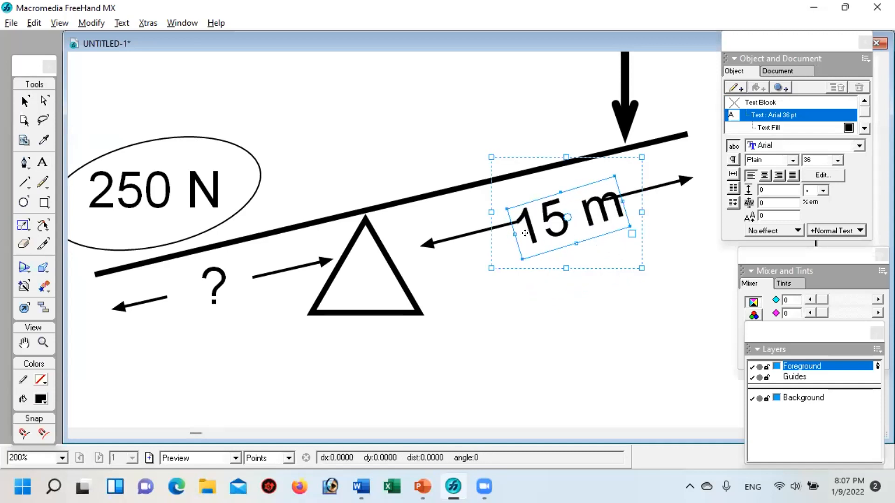
drag(568, 189, 566, 183)
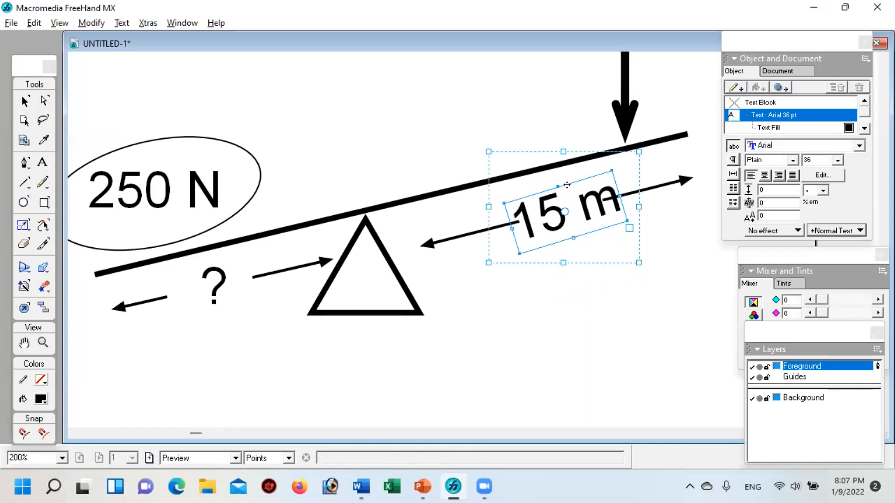
Step: Set the 15 m label's font size to 24 and centre it in the gap between the right-hand arrows
key(t)
click(533, 212)
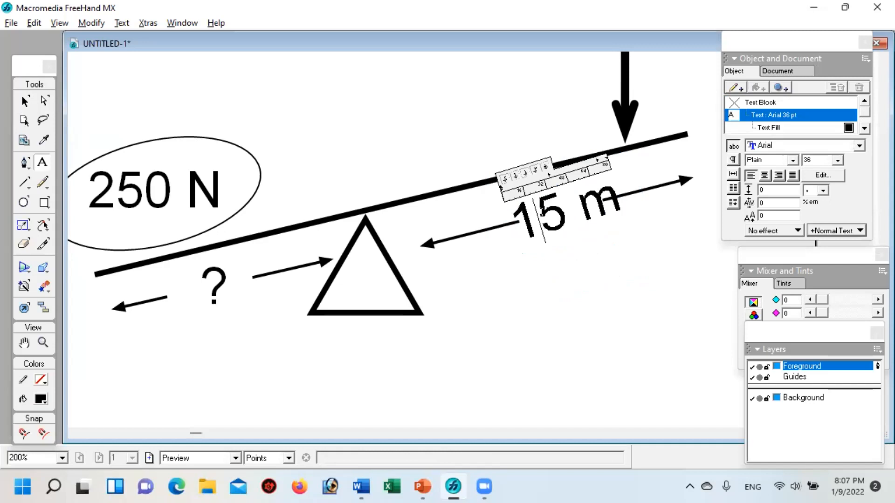
key(ctrl+a)
click(837, 159)
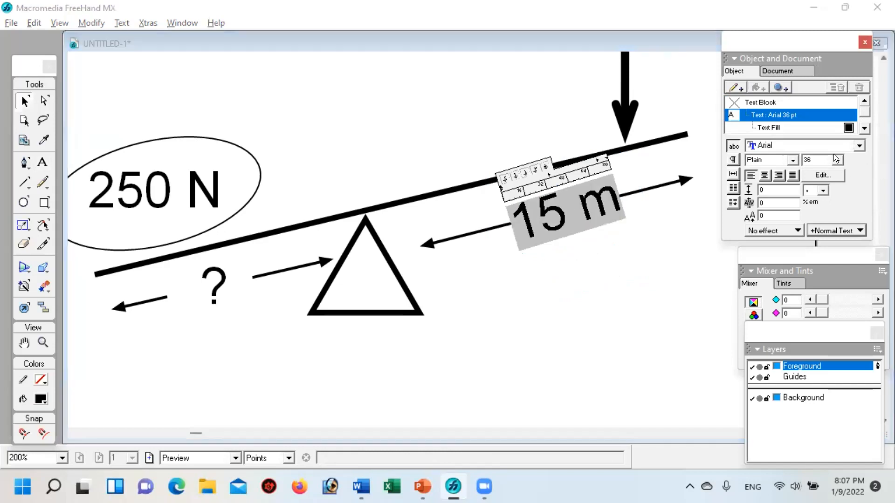
click(807, 179)
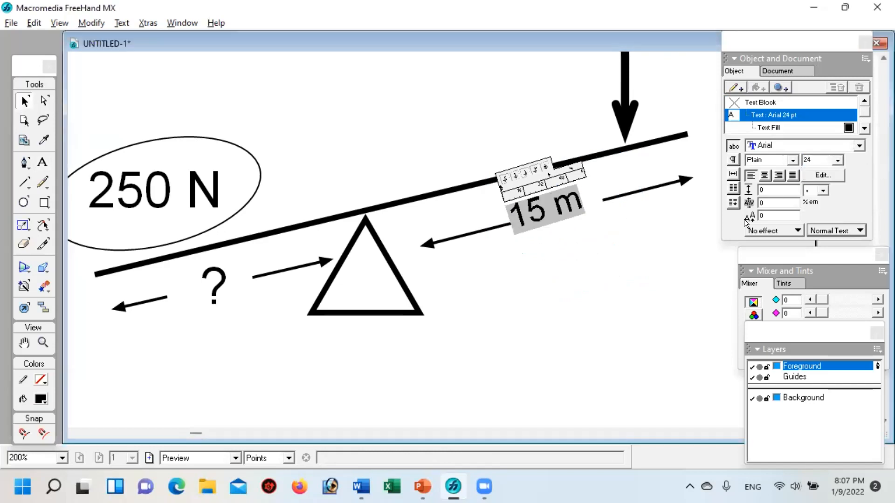
click(628, 276)
drag(562, 210, 577, 207)
click(583, 262)
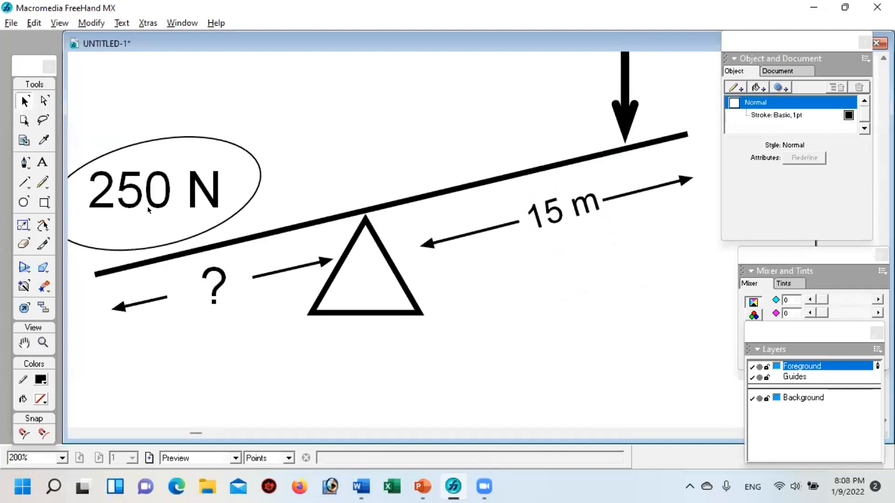
Step: Change the number in the right-hand distance label to 50
click(42, 162)
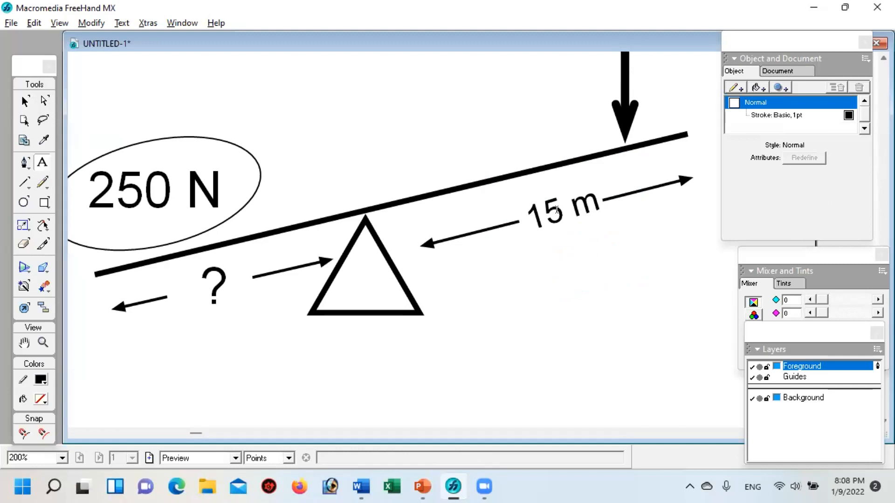
drag(565, 209, 519, 216)
text(50)
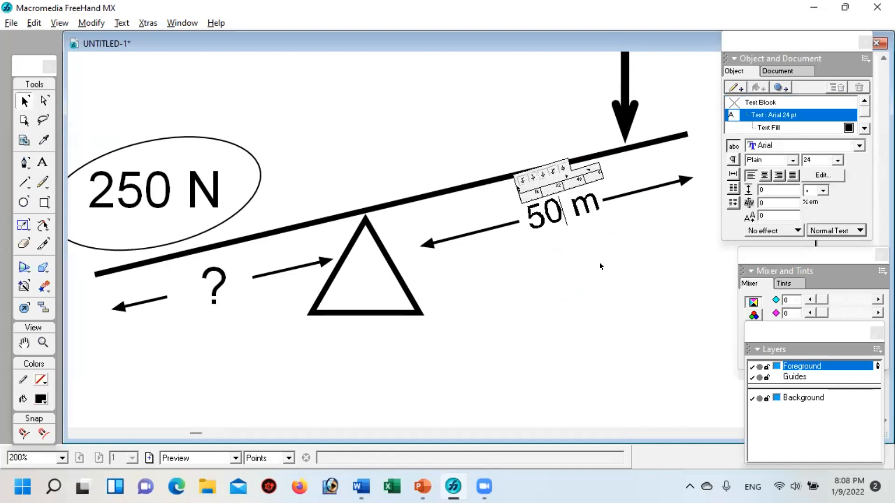
click(599, 295)
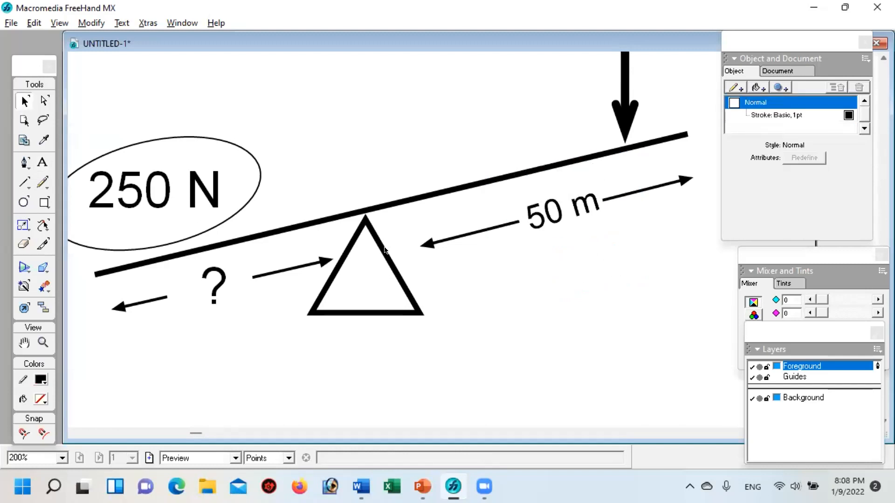
Step: Add a basic fill in grey 999999 to the triangle under the lever
click(352, 240)
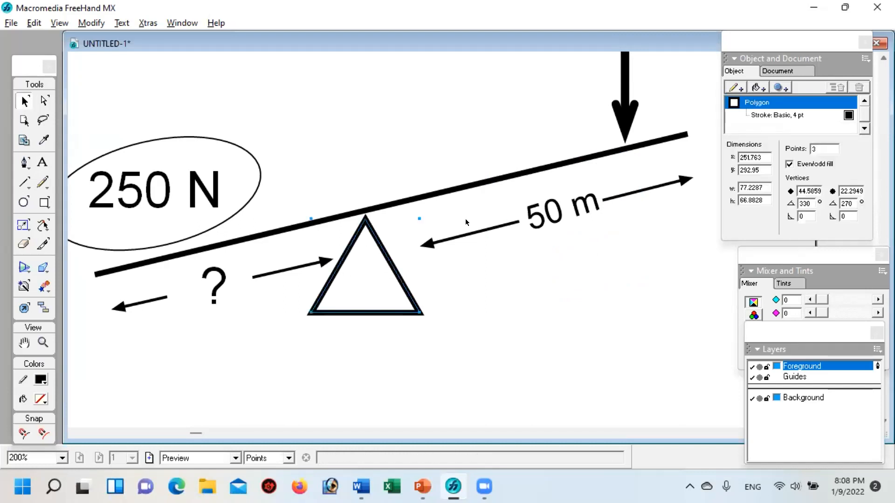
click(754, 84)
click(728, 156)
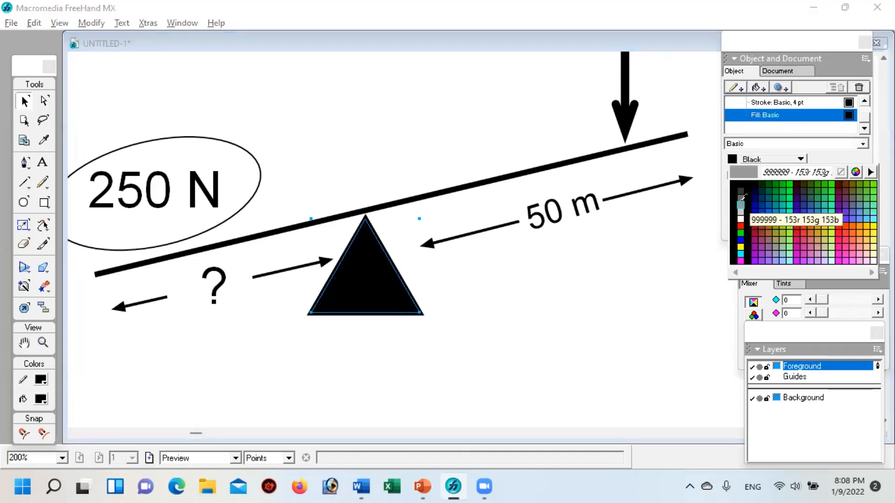
click(743, 198)
click(526, 303)
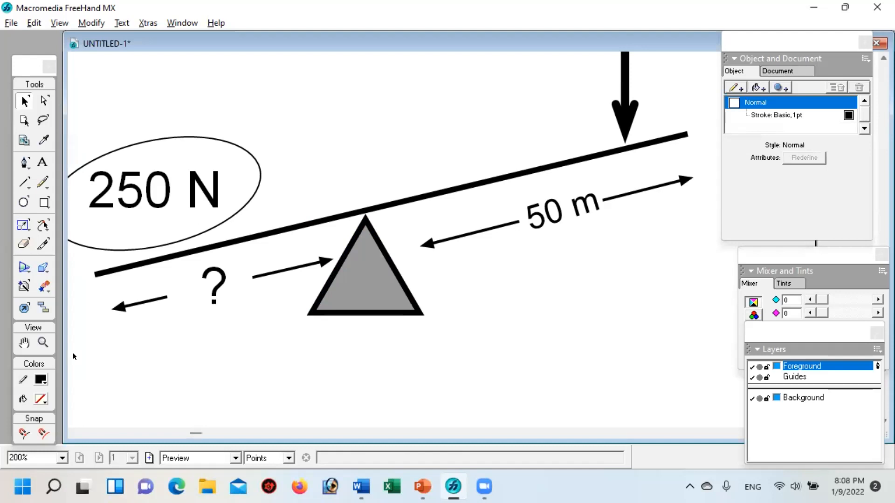
Step: Select all objects of the lever figure and group them
click(40, 340)
alt+click(311, 232)
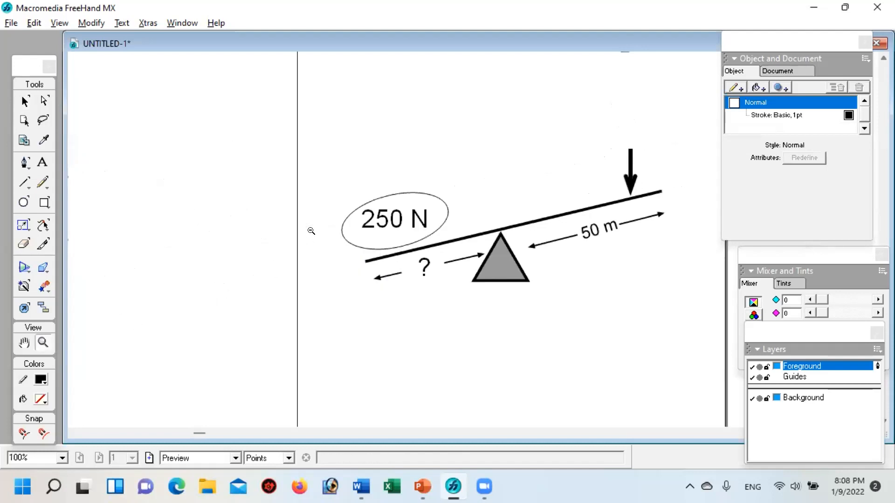
key(h)
mouse_move(495, 216)
mouse_down()
mouse_move(397, 253)
mouse_move(332, 254)
mouse_move(372, 236)
mouse_up()
key(z)
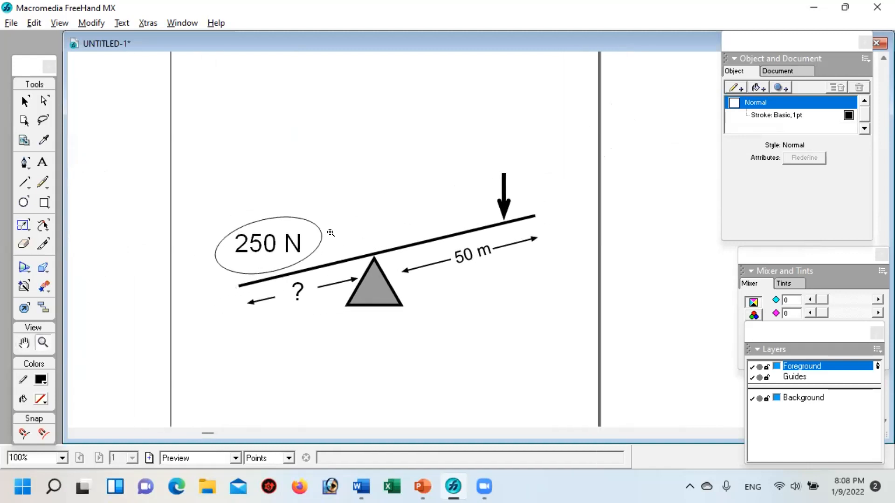
key(v)
mouse_move(171, 135)
mouse_down()
mouse_move(350, 158)
mouse_move(595, 345)
mouse_move(418, 349)
mouse_up()
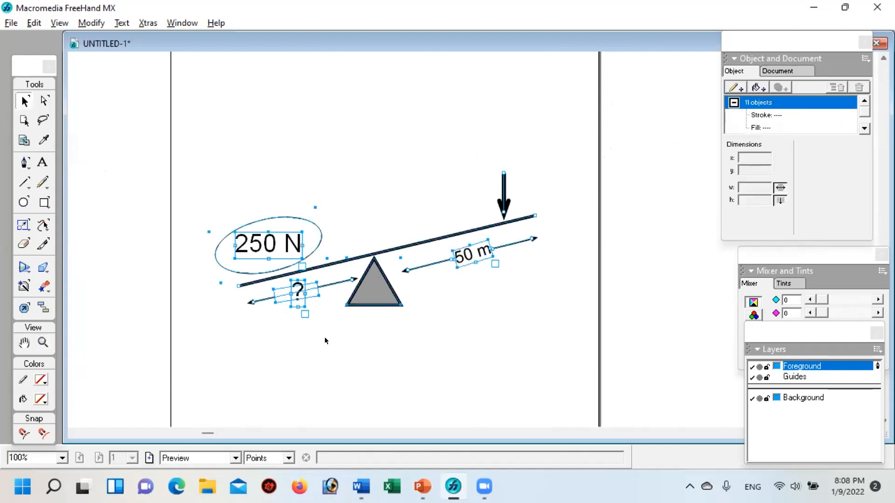
key(ctrl+g)
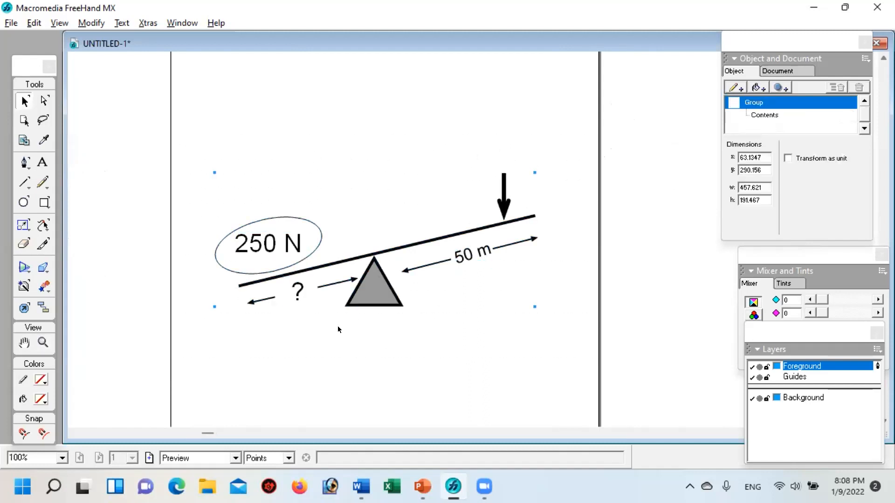
Step: Move the grouped figure across the page's left edge and back, and delete and restore it
drag(275, 242, 160, 206)
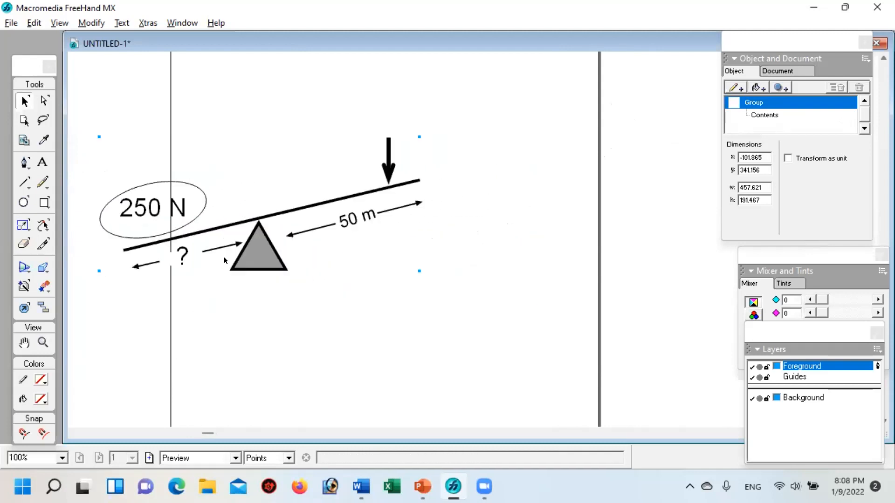
drag(262, 236, 365, 269)
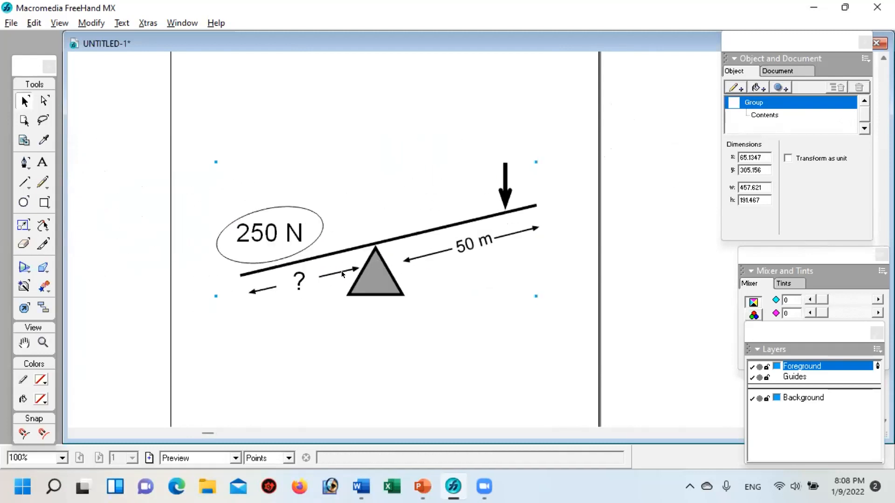
key(Delete)
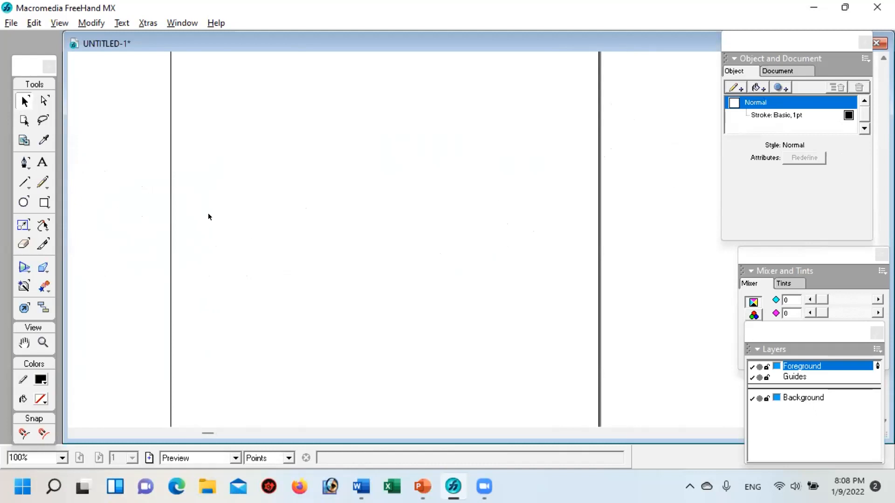
key(ctrl+z)
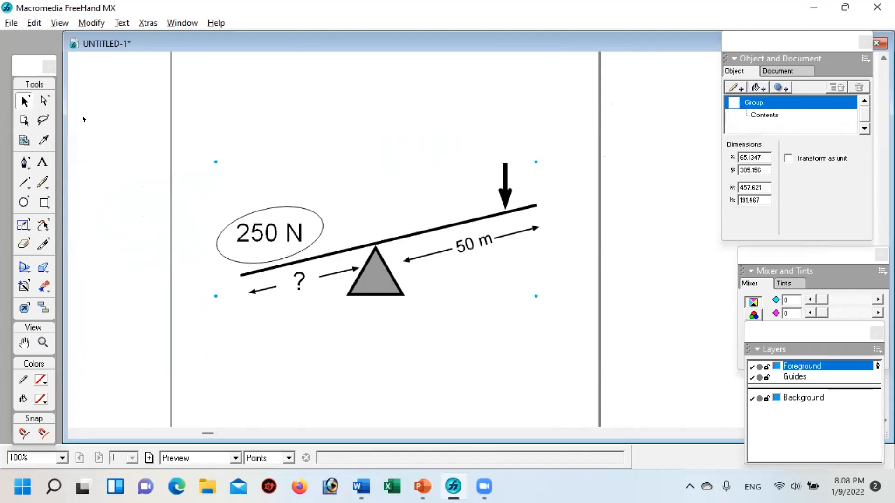
Step: Export the lever figure as a PNG image named hw in the FreeHand Figure folder
click(10, 21)
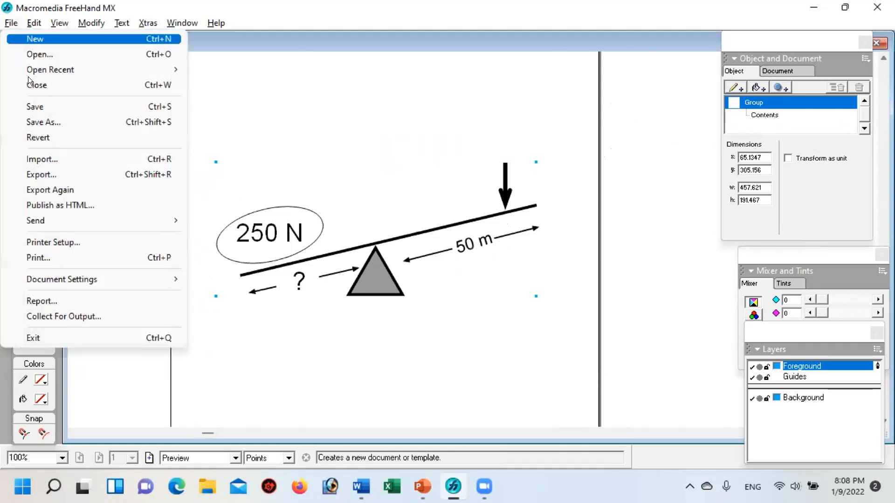
click(62, 169)
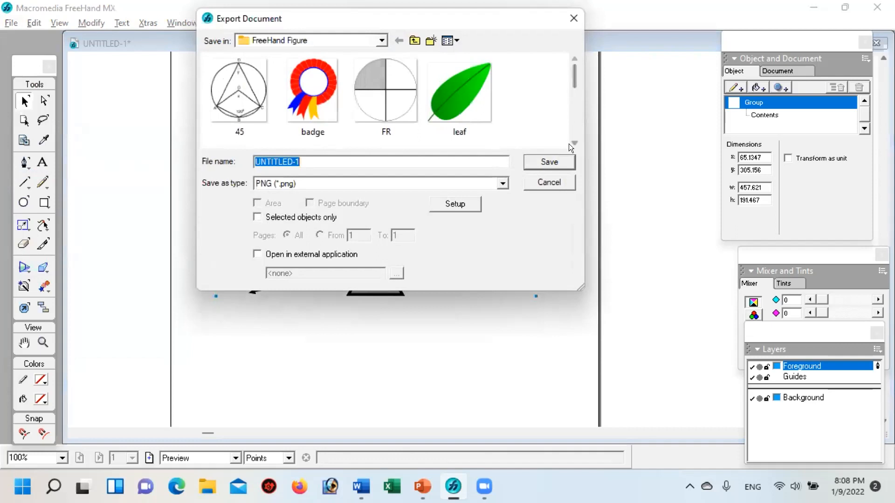
click(570, 142)
click(569, 141)
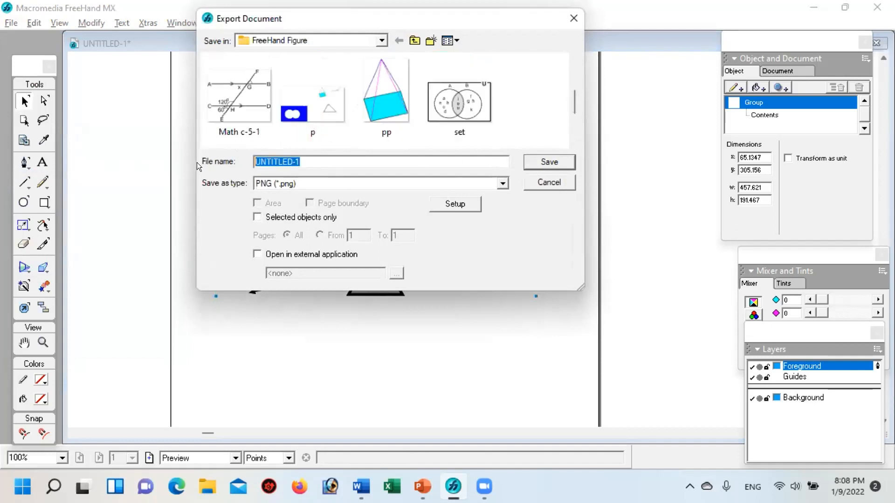
text(hw)
click(556, 162)
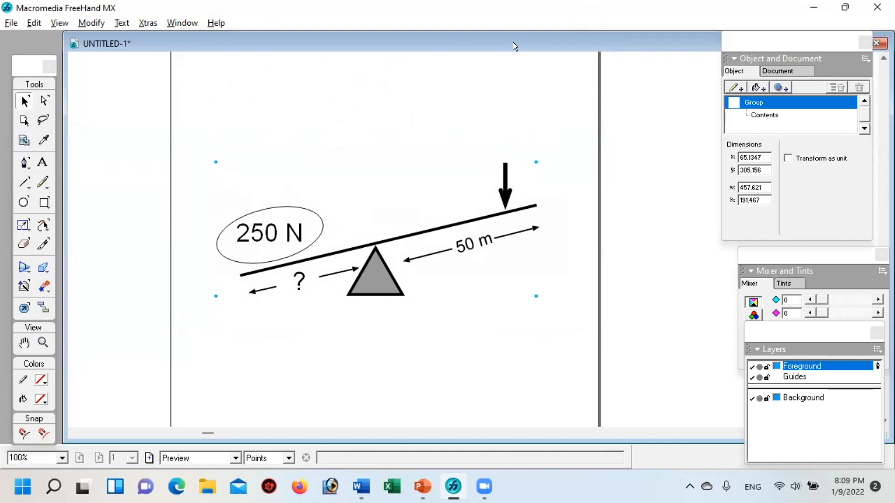
Step: Close the lever drawing without saving its changes and create a new blank document
drag(512, 45, 434, 65)
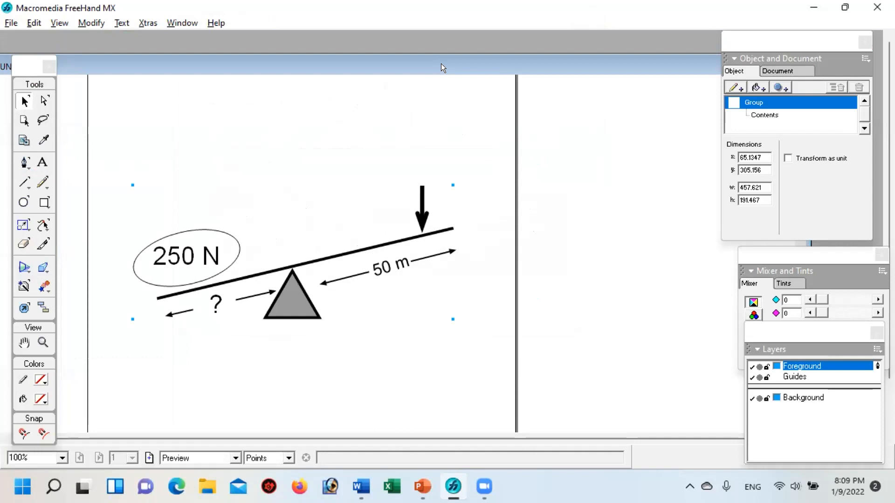
double_click(500, 64)
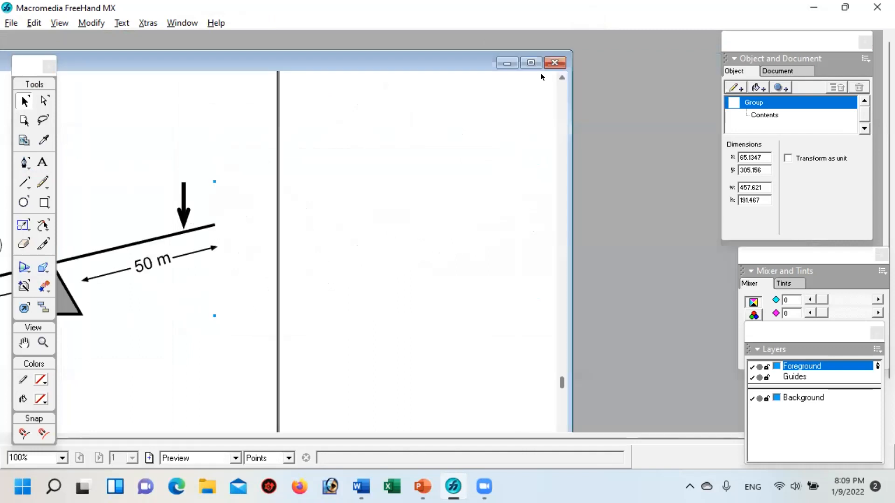
click(556, 58)
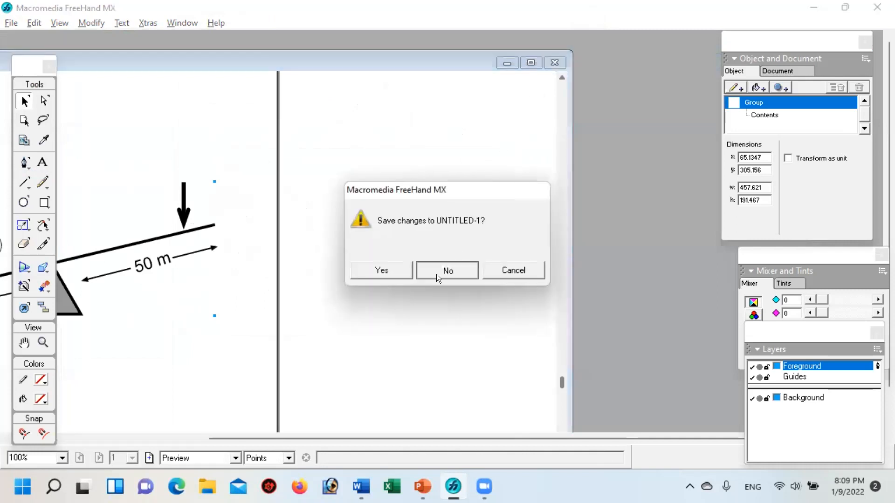
click(442, 266)
click(11, 23)
click(32, 40)
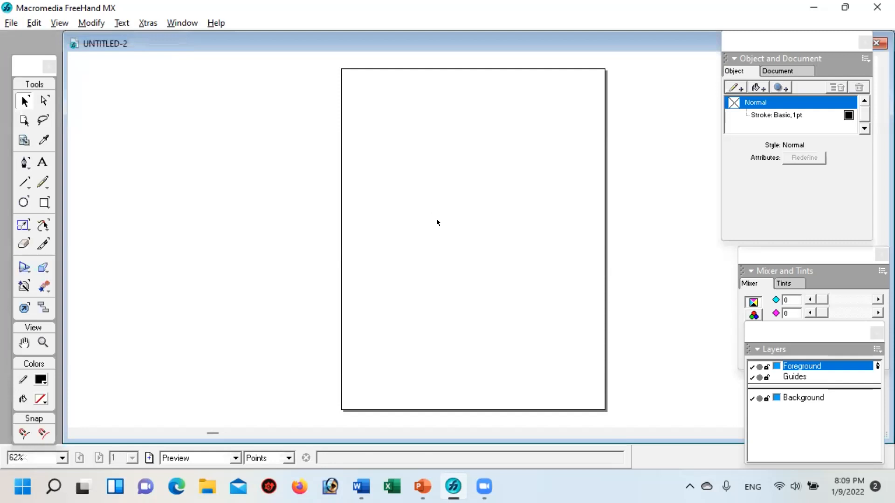
Step: Switch to the PowerPoint presentation and display slide 4 with the circle, set and triangle figures
click(423, 486)
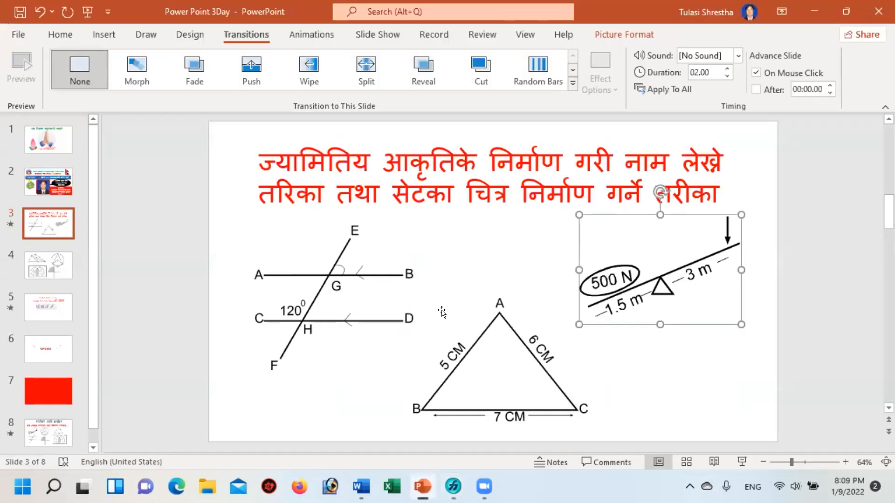
click(50, 266)
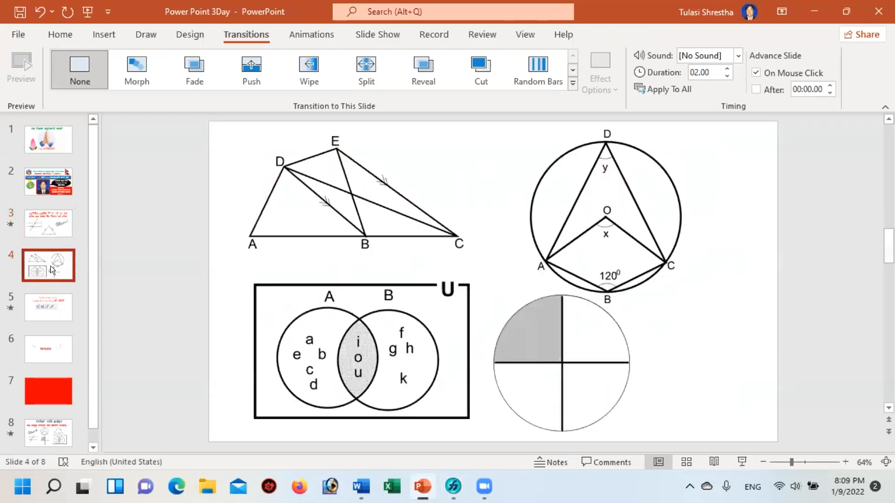
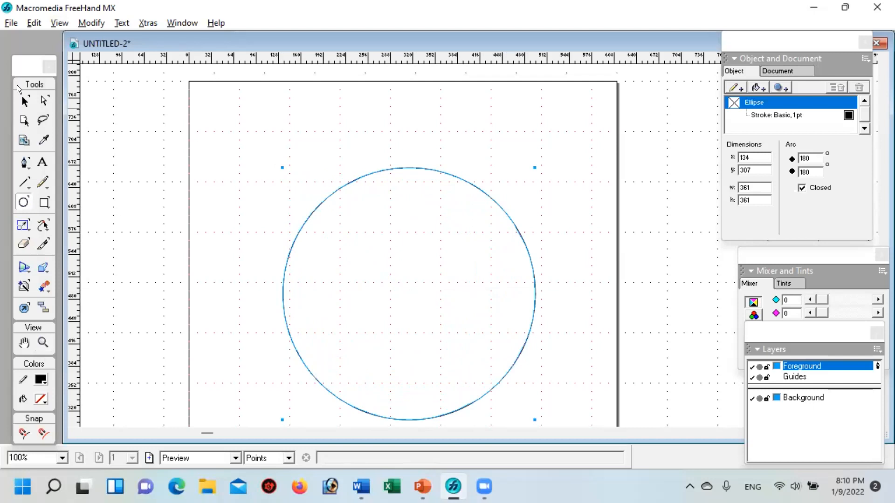
Step: Move the large circle to about x 180, y 322, centring it on a grid intersection of the page
click(17, 97)
drag(406, 166, 418, 152)
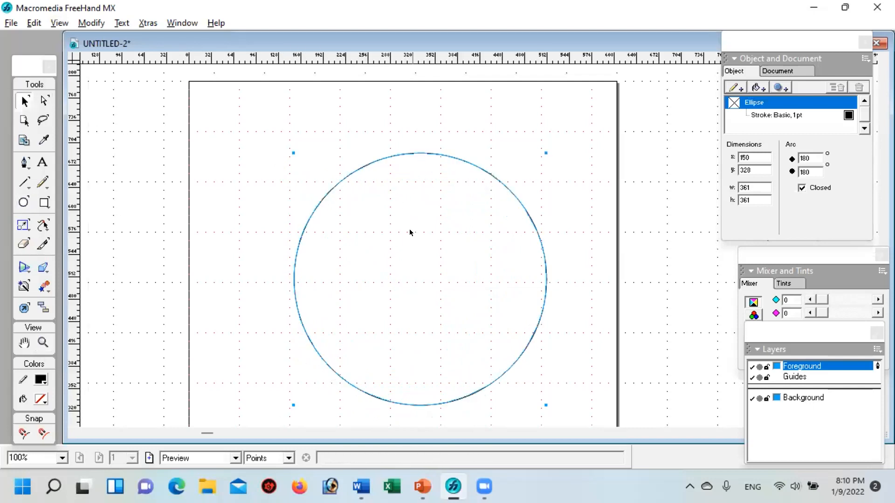
double_click(404, 150)
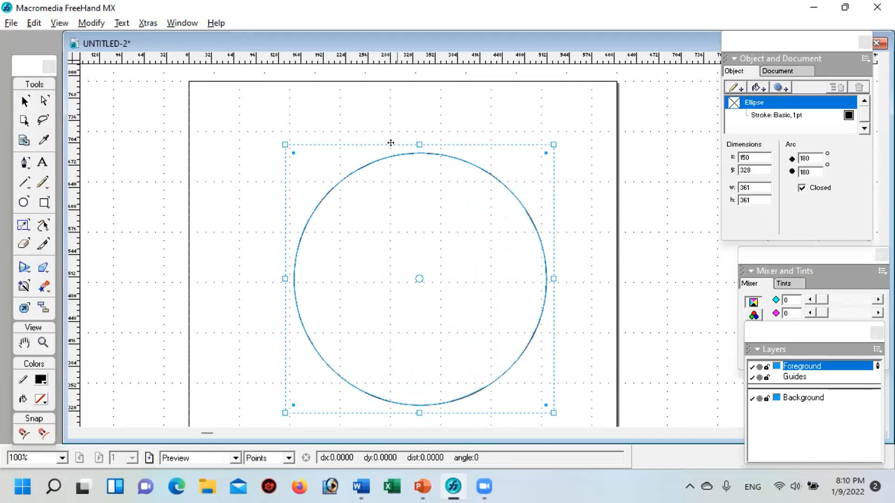
drag(379, 147, 401, 153)
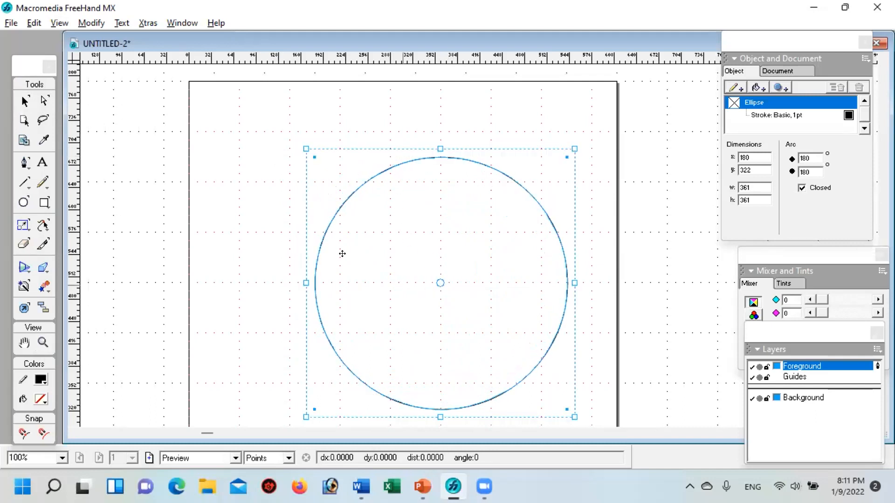
Step: Draw a small circle about 10 pt wide at the large circle's centre and fill it with basic black
click(22, 203)
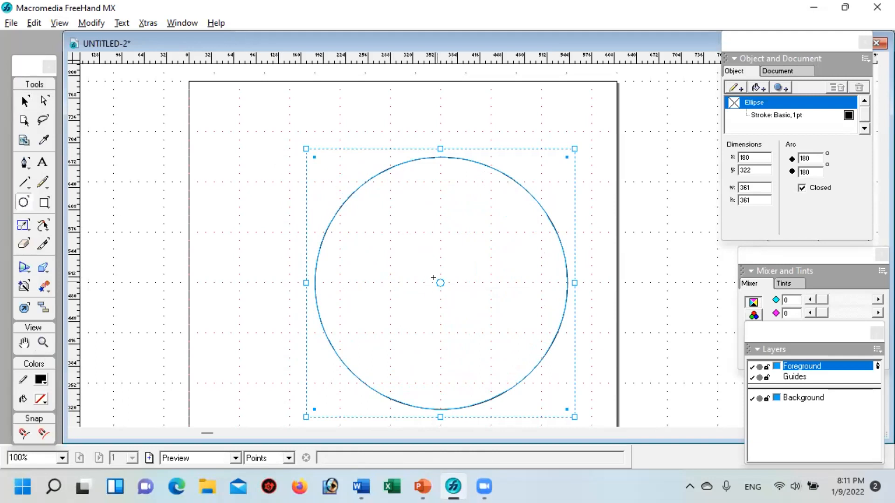
drag(437, 280, 442, 285)
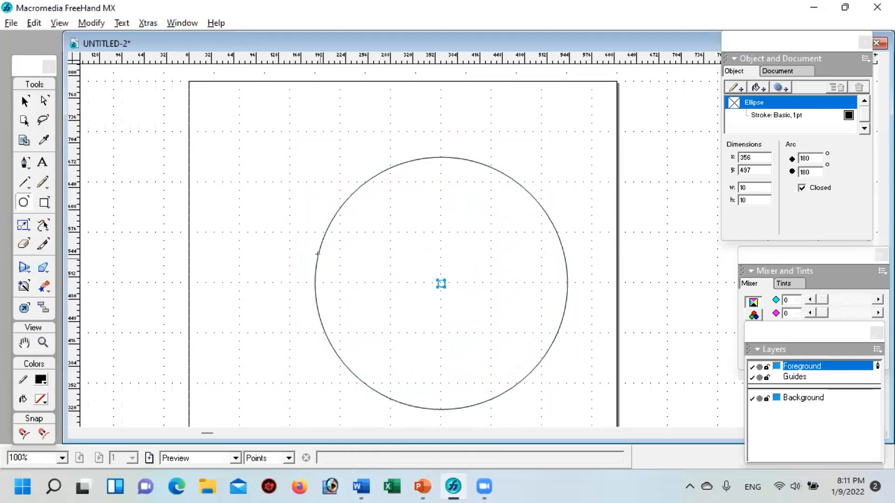
click(754, 86)
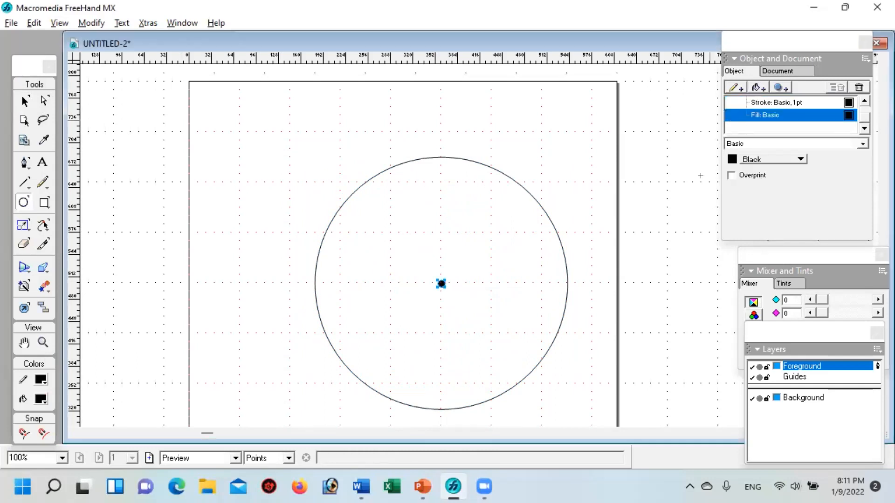
click(25, 100)
click(261, 166)
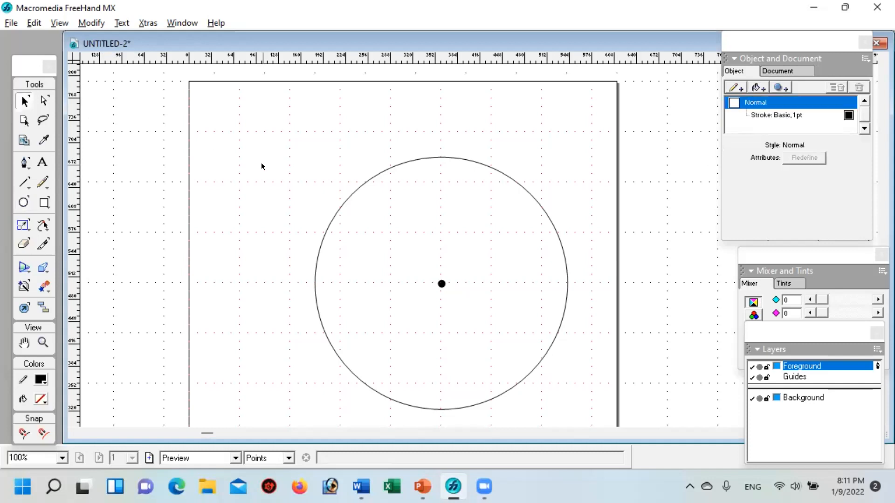
Step: Switch to PowerPoint to examine the circle figure on slide 4, and return to FreeHand
click(423, 490)
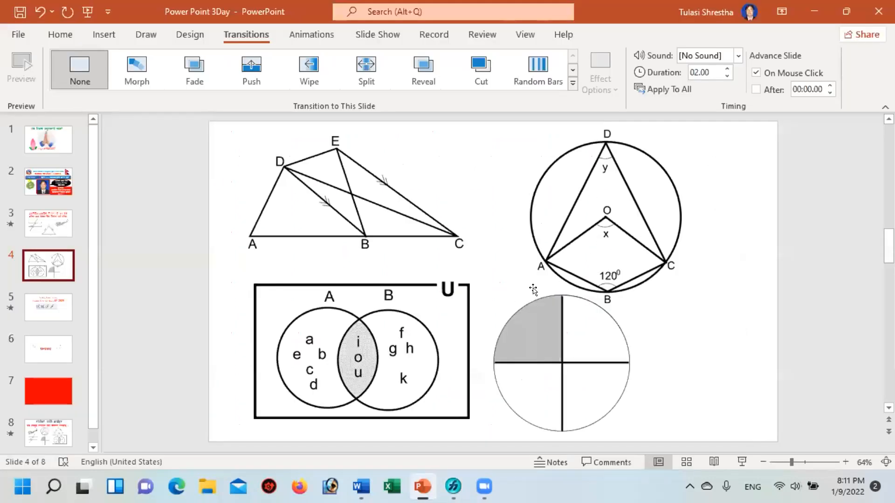
mouse_move(434, 489)
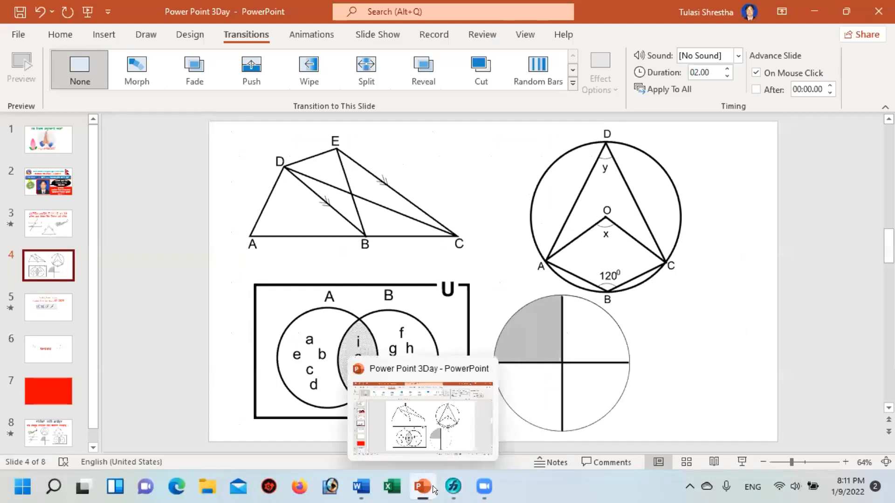
click(448, 487)
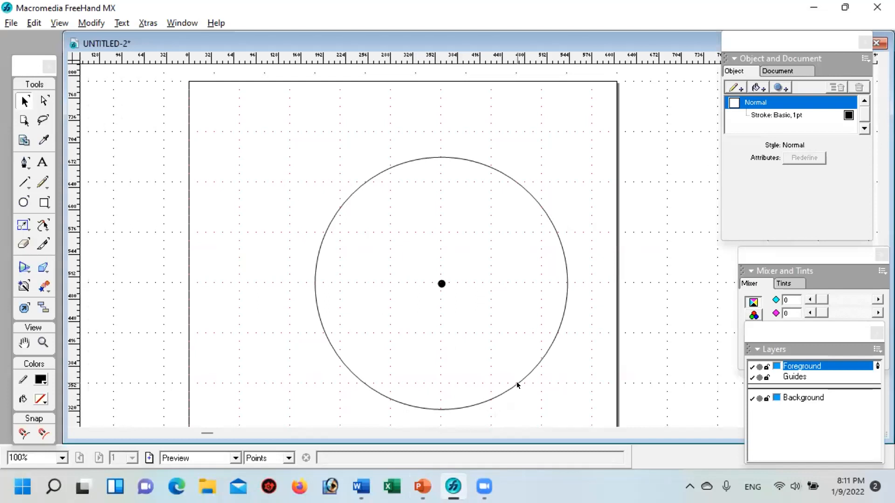
click(21, 163)
click(364, 384)
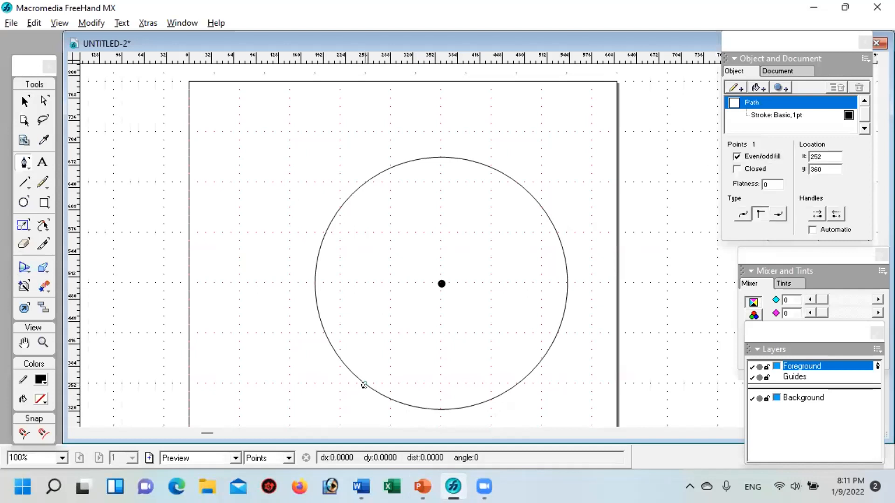
click(442, 409)
click(518, 385)
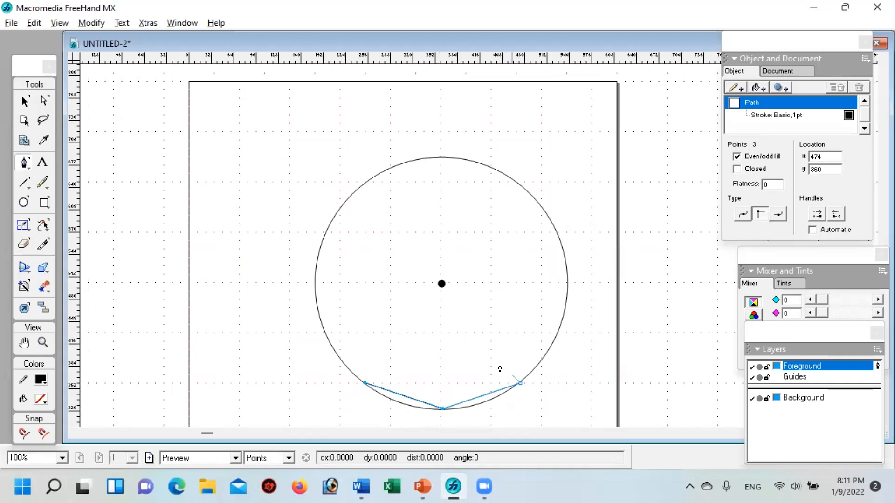
click(441, 285)
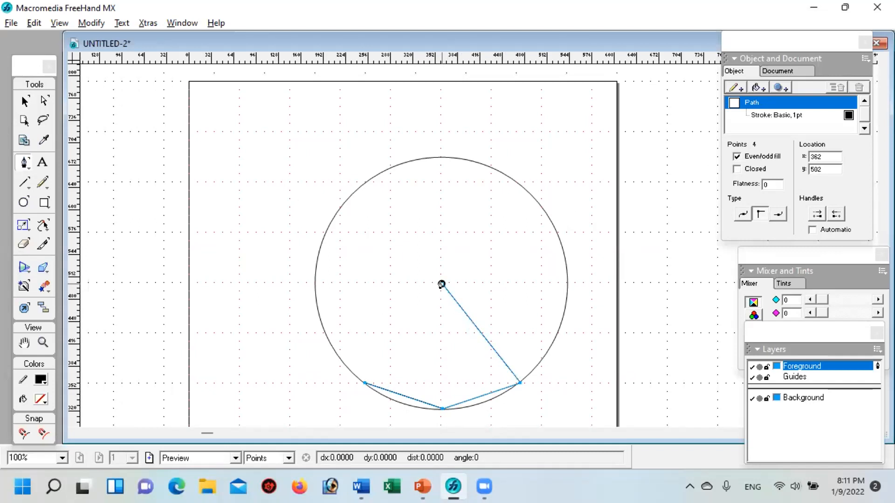
click(363, 385)
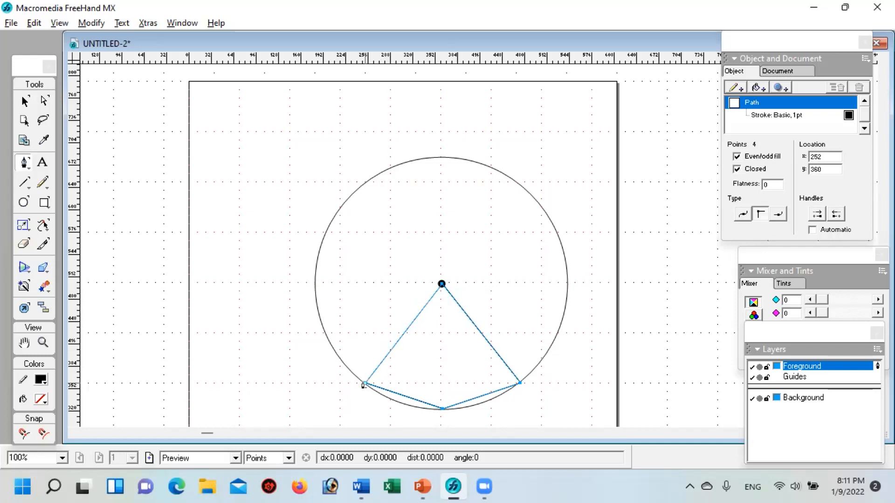
key(Delete)
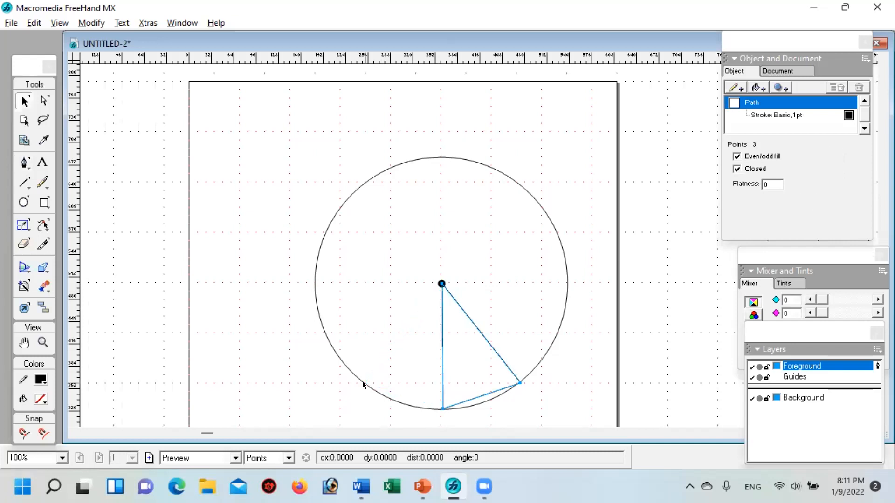
key(Delete)
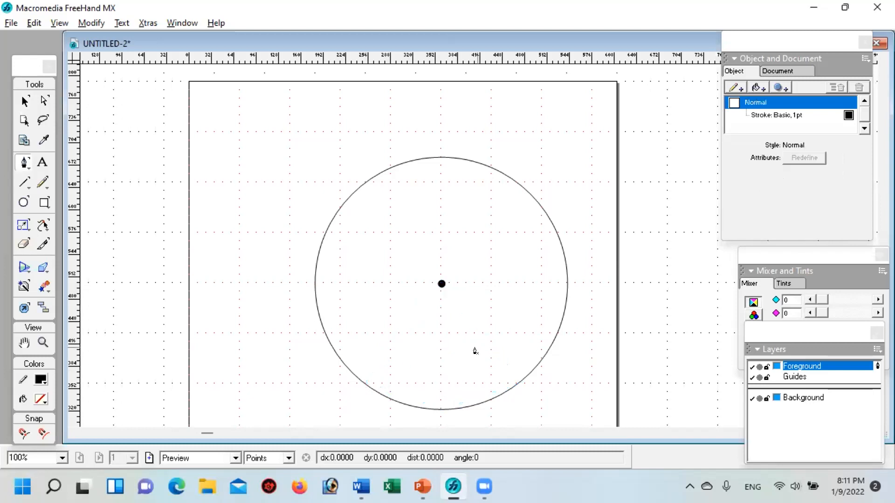
Step: Draw a closed four-sided Pen path through the circle's lower-left, bottom and lower-right points and the centre dot
click(366, 383)
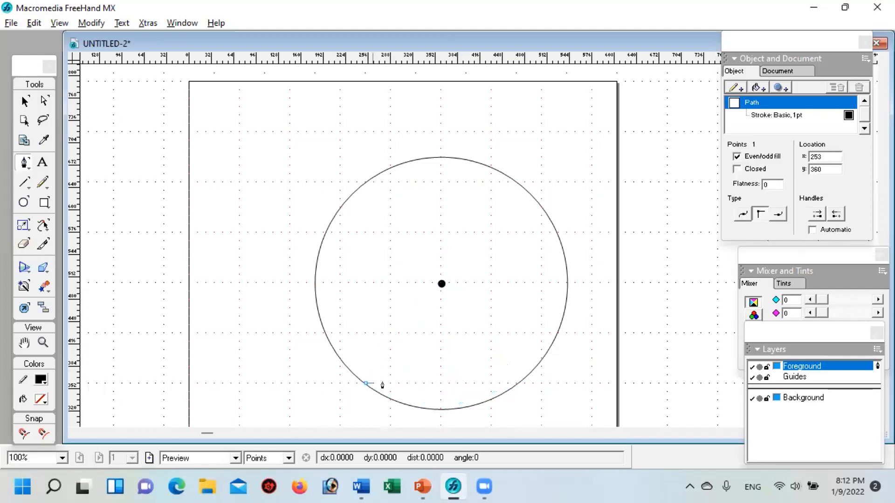
click(441, 409)
click(518, 384)
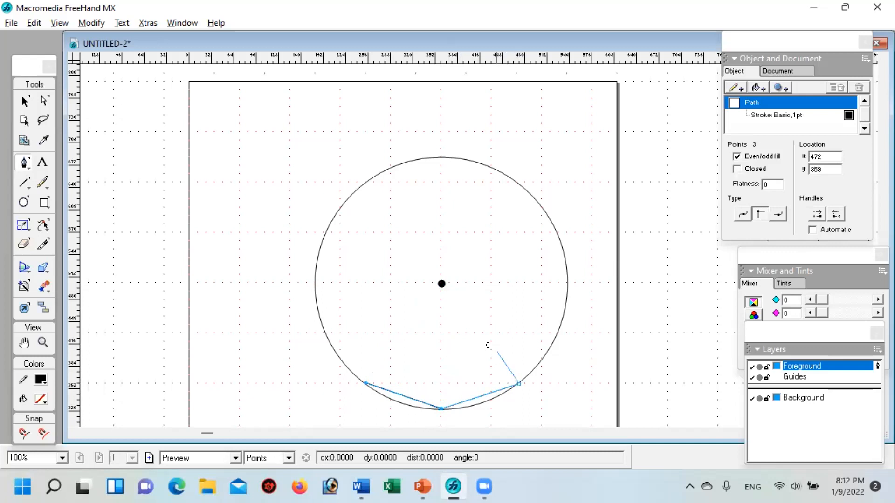
click(441, 284)
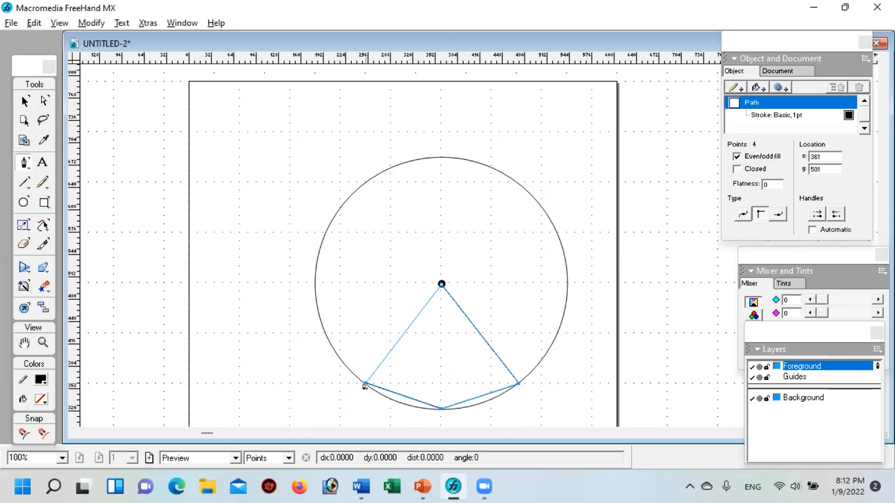
click(366, 383)
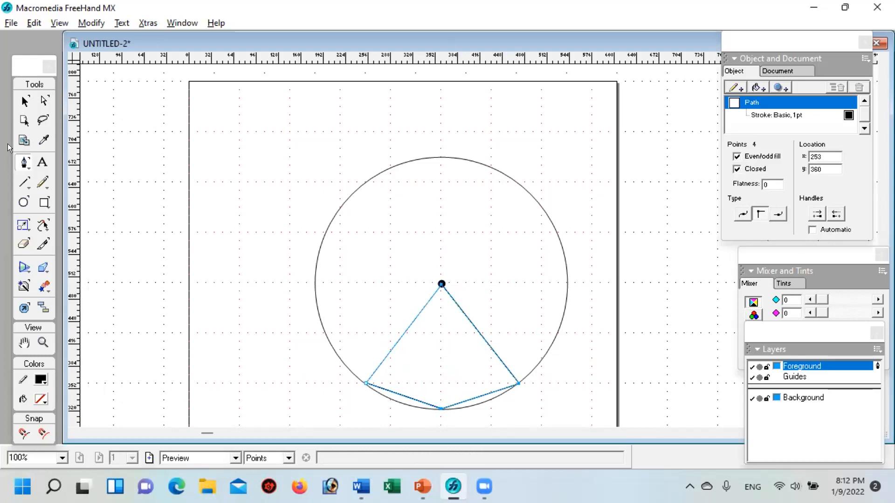
Step: Set the stroke width of the four-sided path to 4 pt and deselect it
click(18, 99)
click(792, 115)
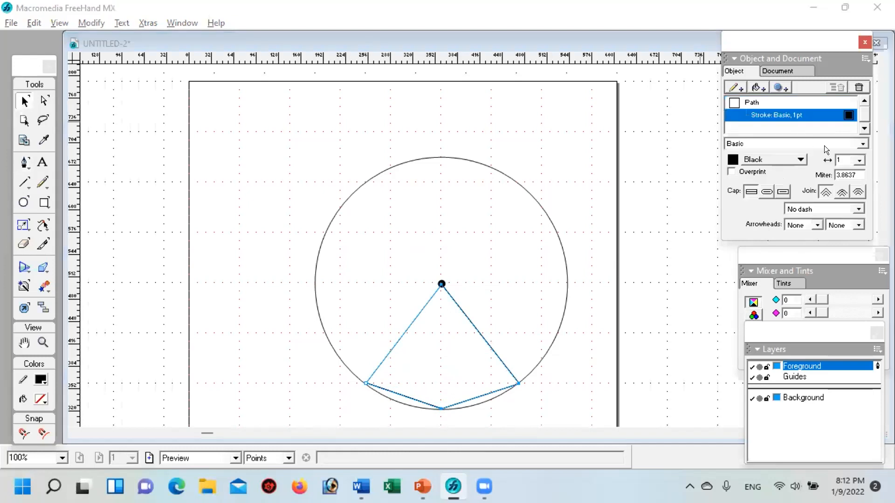
click(858, 160)
click(845, 210)
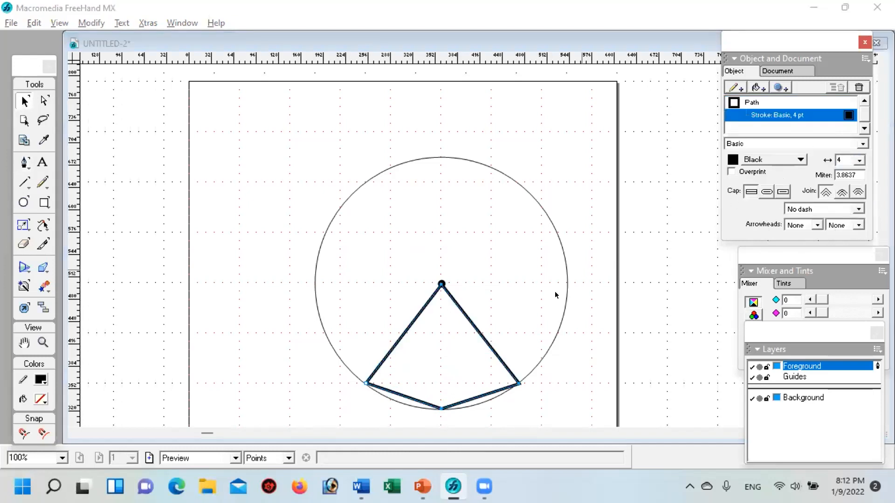
click(250, 289)
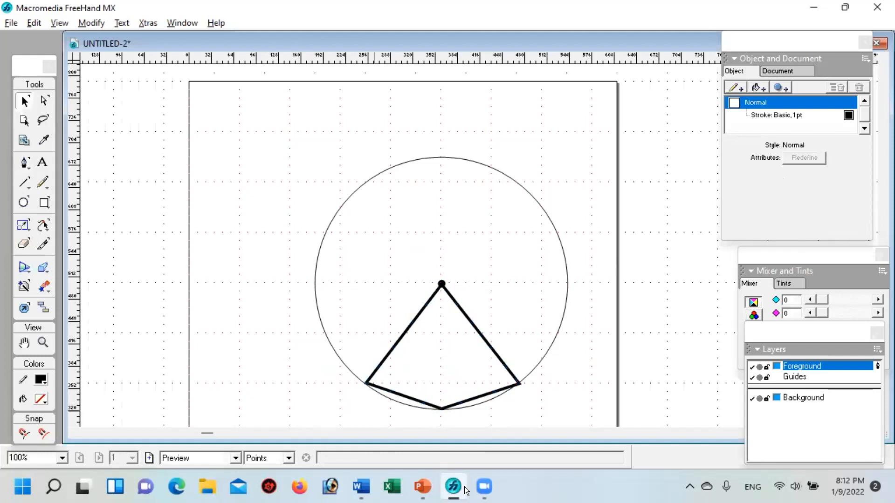
Step: Set the large circle's stroke width to 4 pt and deselect it
click(330, 218)
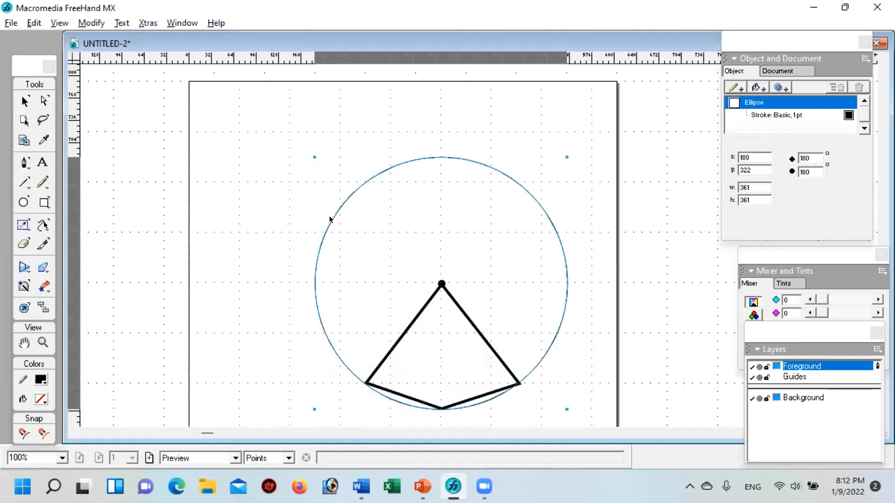
click(788, 115)
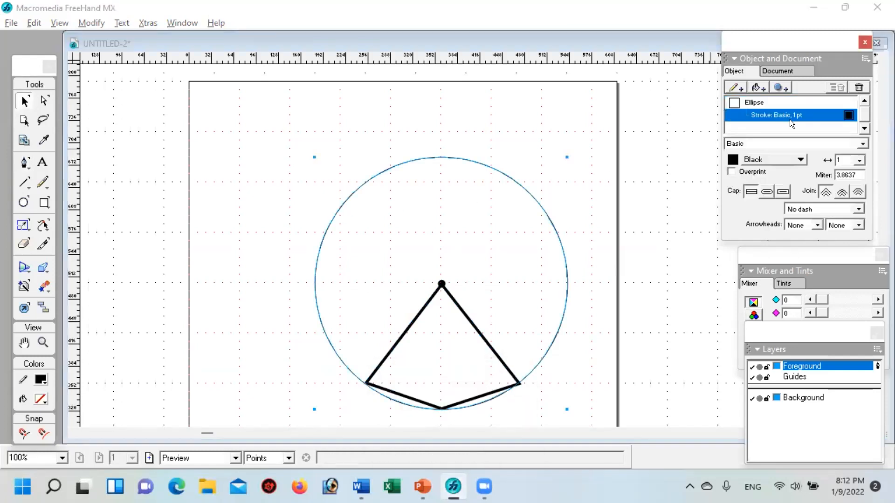
click(857, 160)
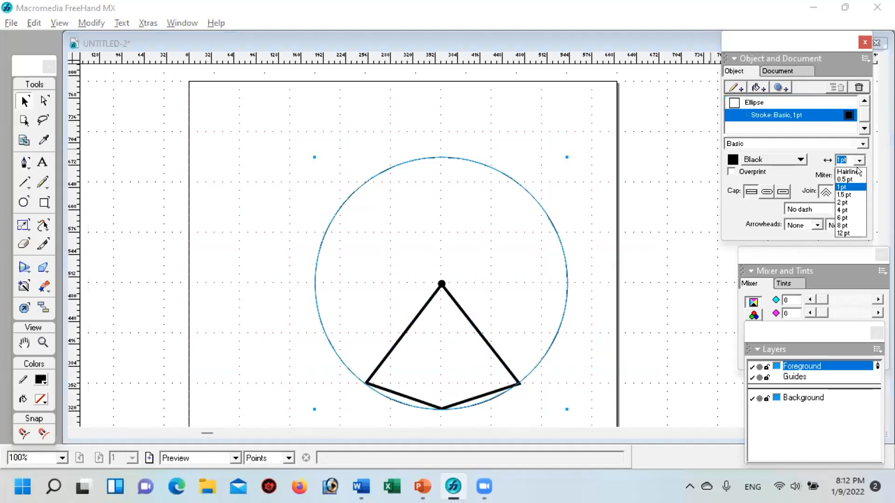
click(836, 208)
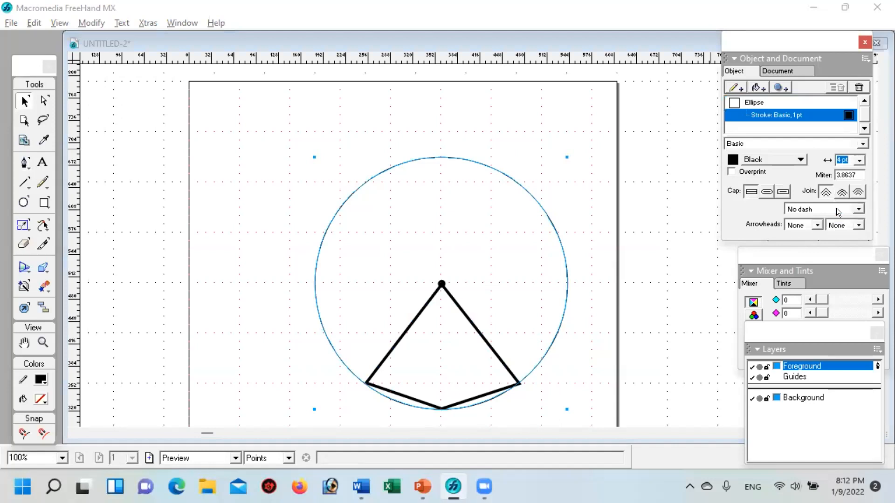
click(590, 400)
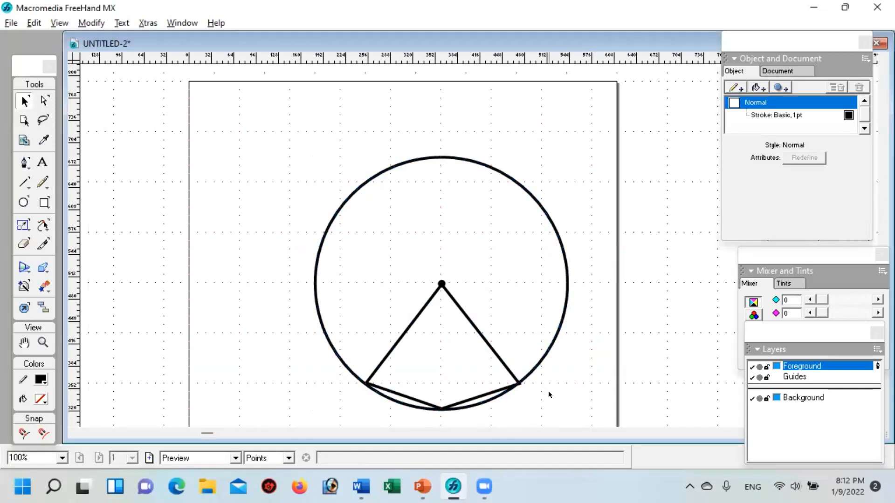
Step: Nudge the four-sided path's lower-right corner point left to x 471 so it meets the circle's outline
click(519, 383)
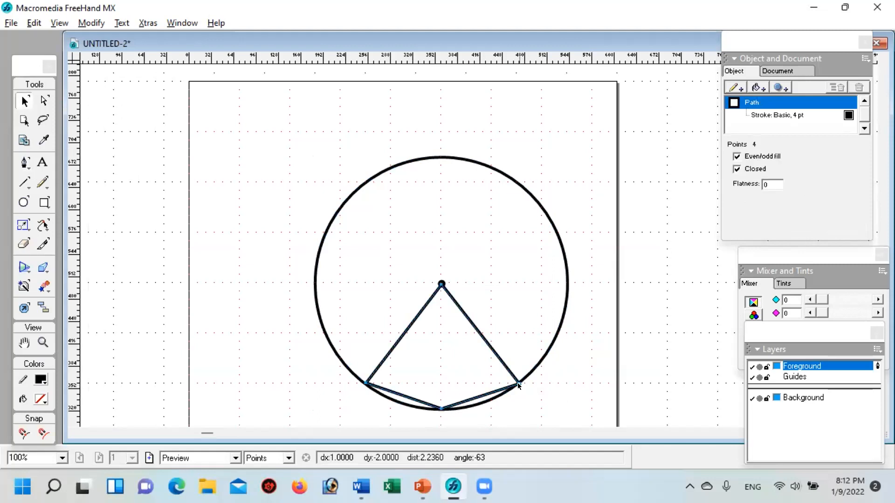
click(541, 388)
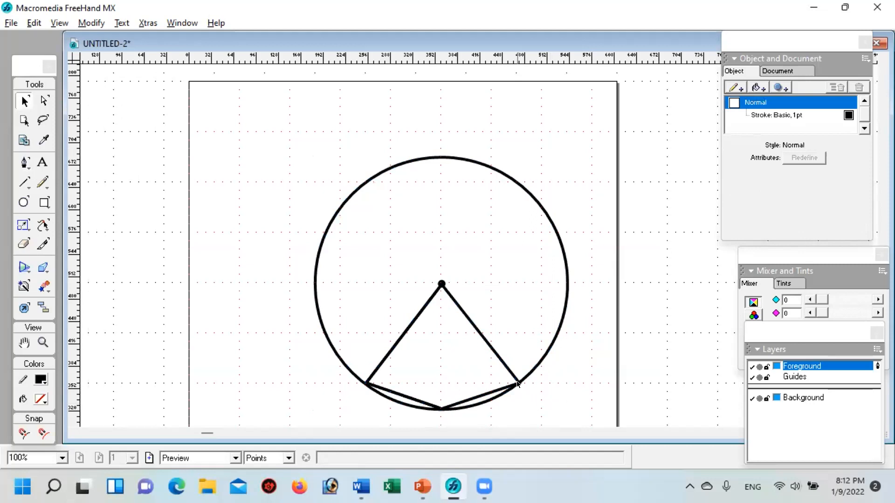
click(518, 384)
click(519, 384)
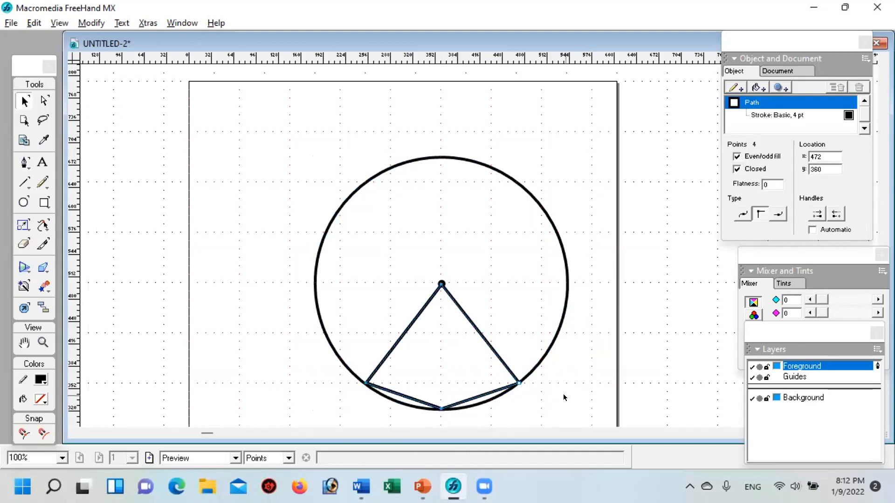
key(Left)
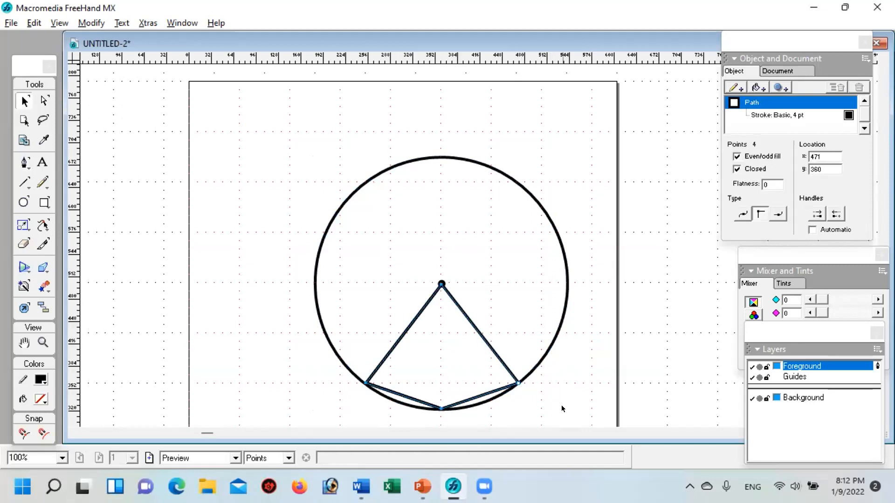
click(560, 408)
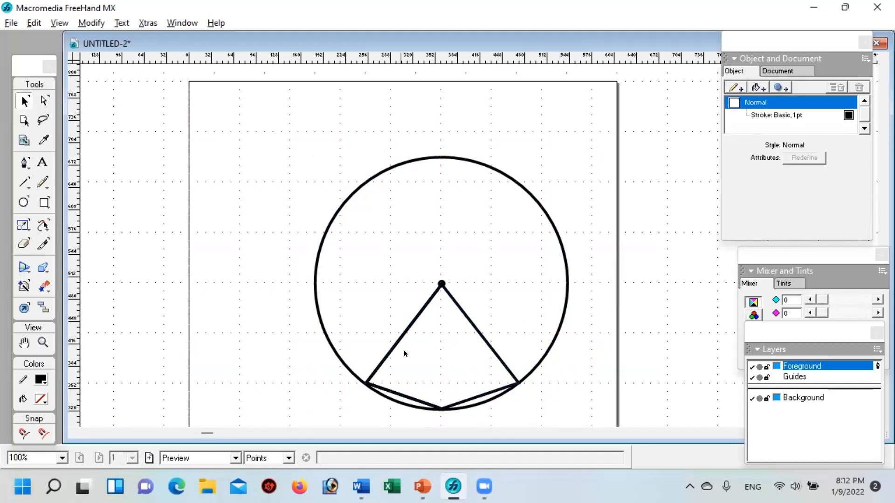
Step: Check the circle figure on the PowerPoint slide, then in FreeHand draw an open Pen path from the lower-left corner through the circle's top to the lower-right corner
click(422, 487)
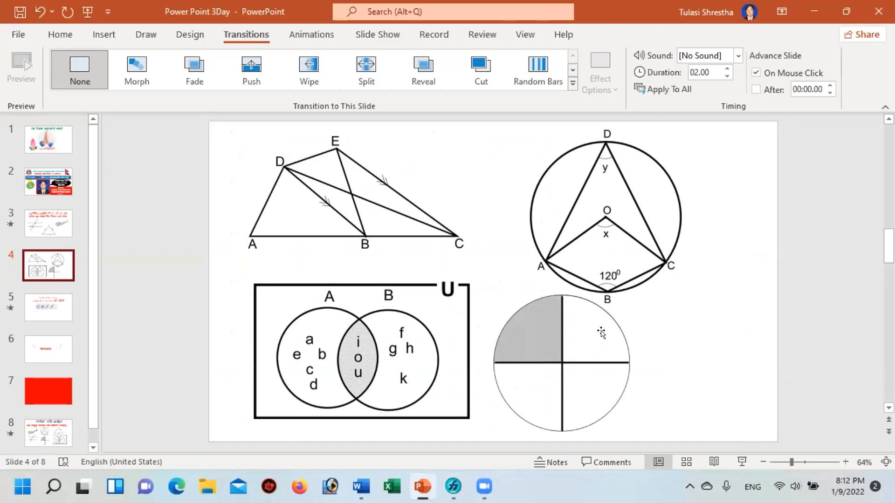
click(454, 493)
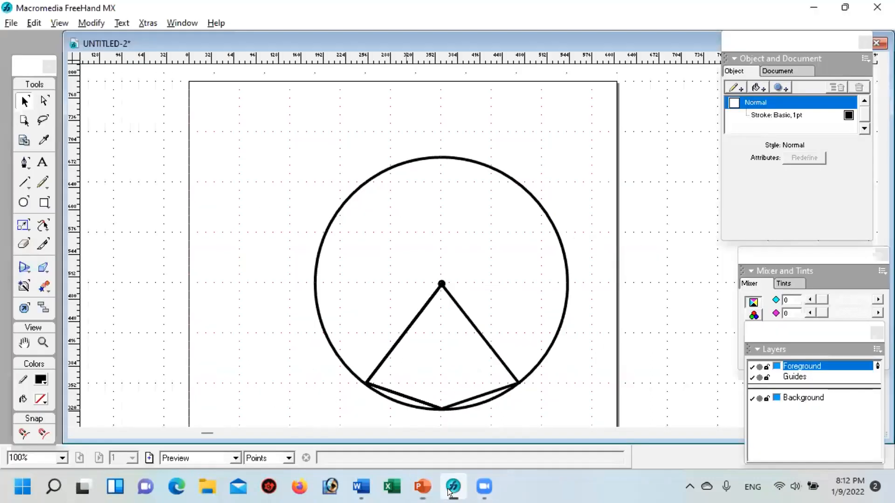
click(21, 164)
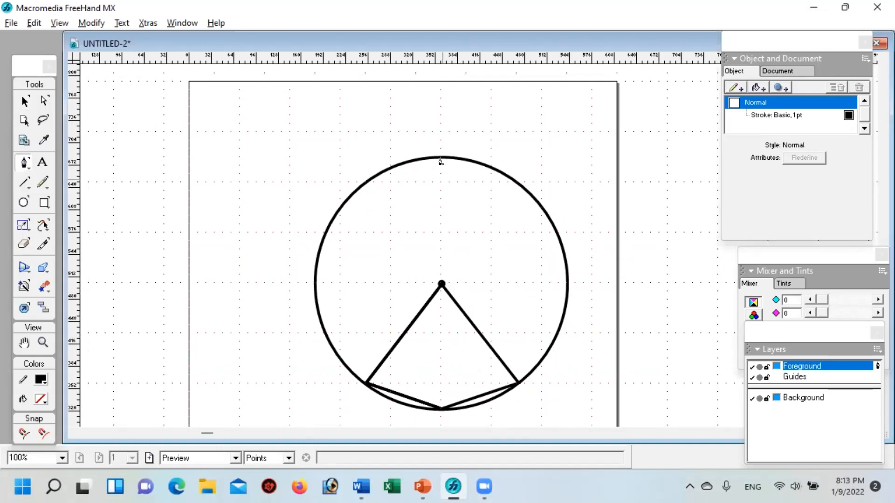
click(364, 387)
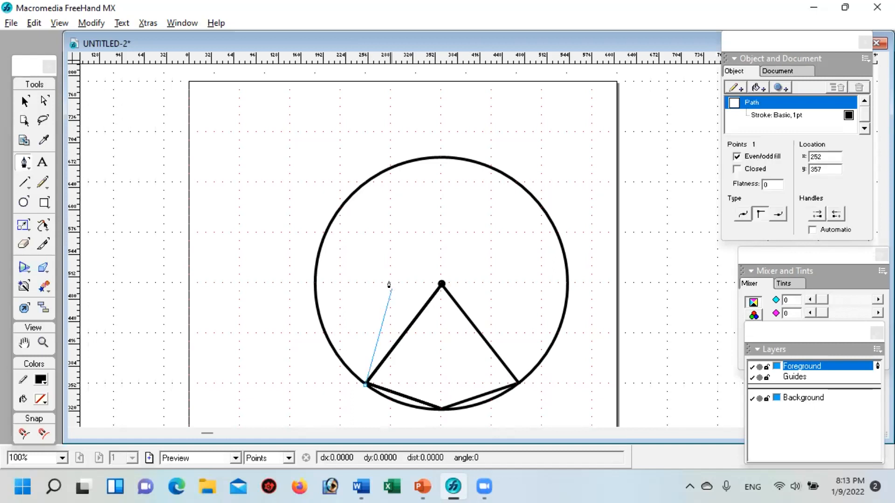
click(439, 159)
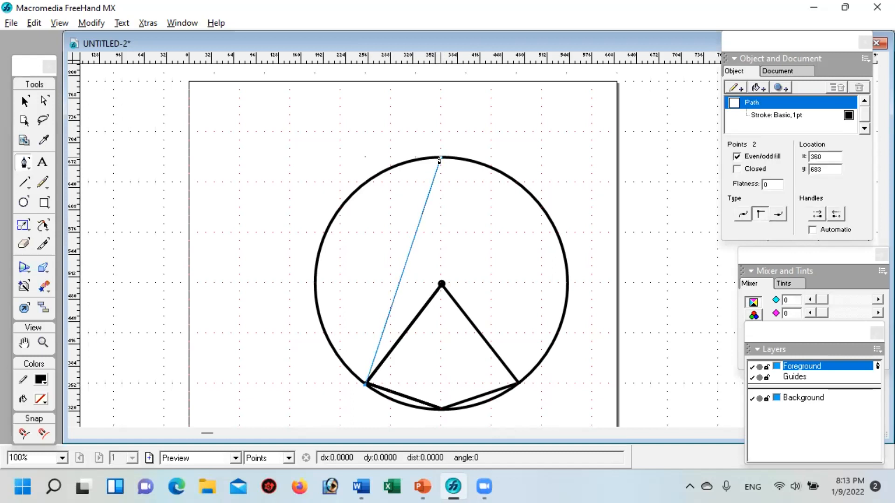
click(517, 384)
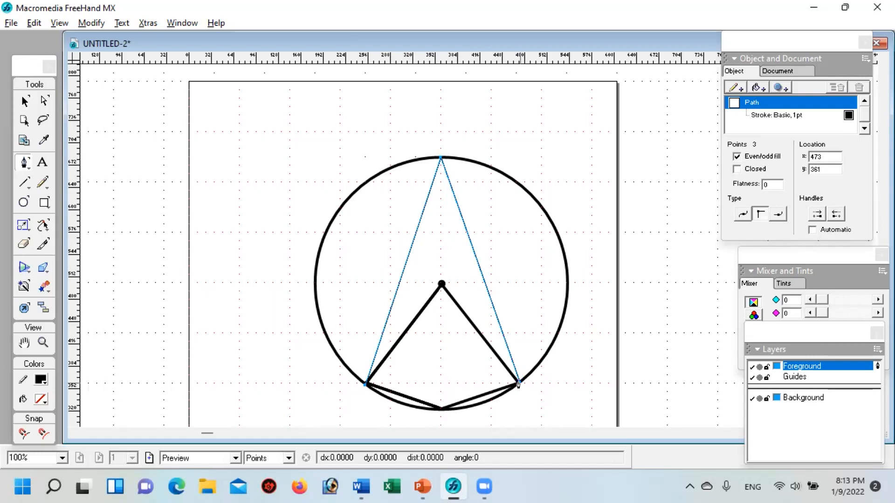
Step: Set the stroke width of the three-point path to 4 pt and deselect it
click(25, 100)
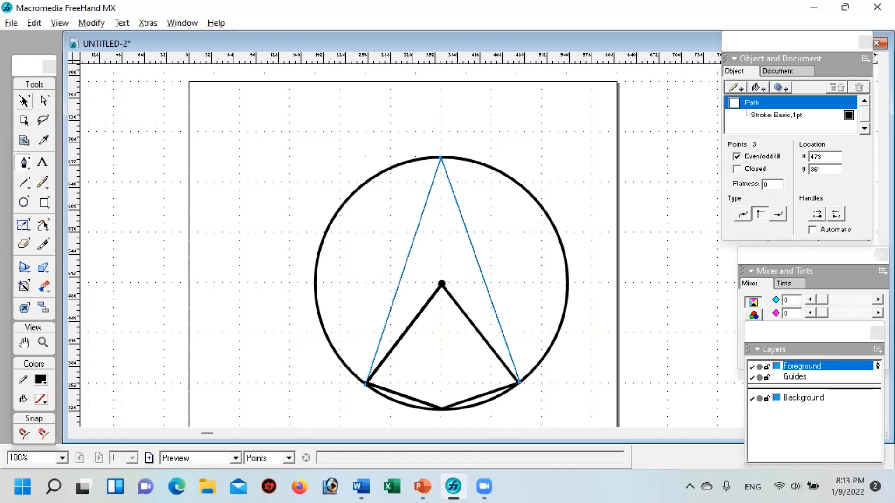
click(788, 115)
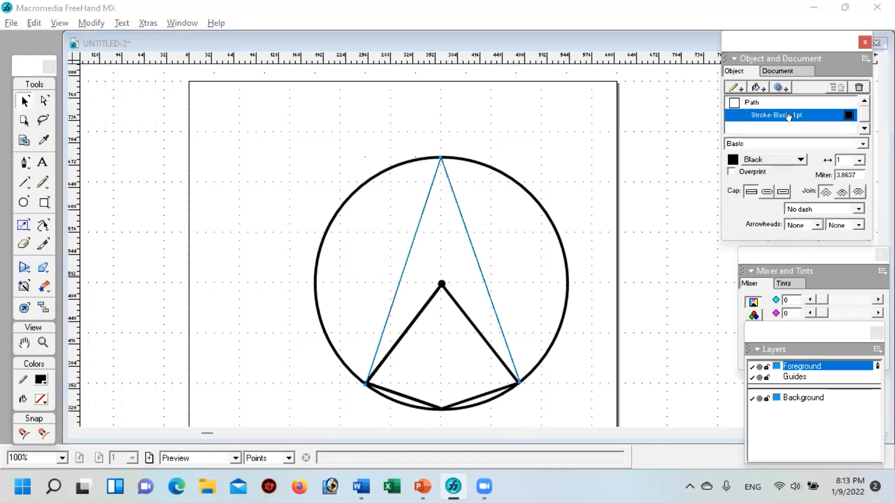
click(859, 160)
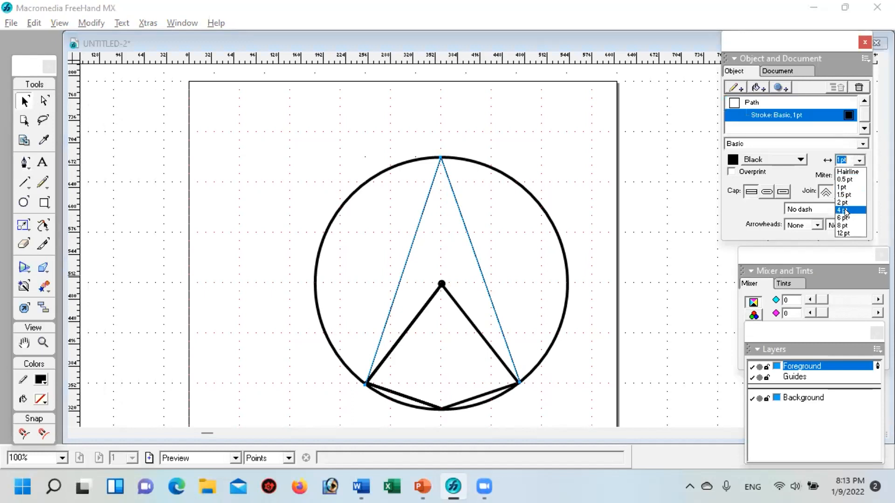
click(846, 210)
click(572, 171)
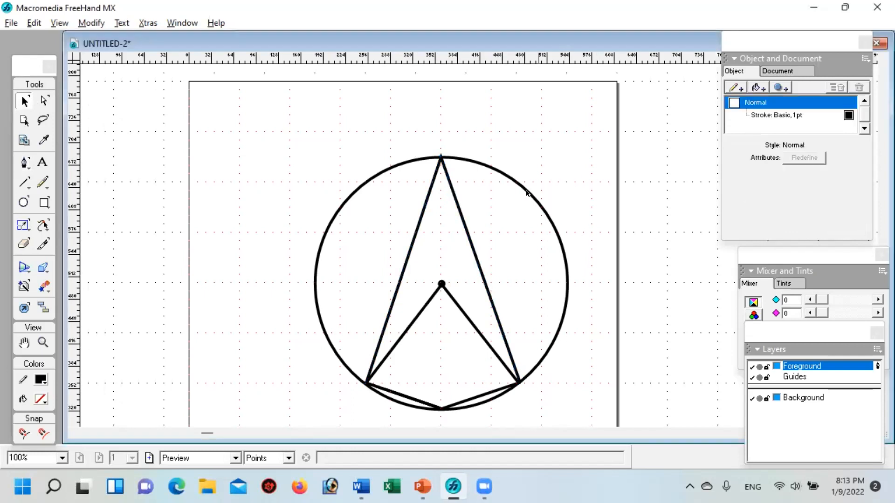
Step: Nudge the three-point path's apex down to y 680 so it sits on the circle's outline, and deselect it
click(440, 156)
click(440, 156)
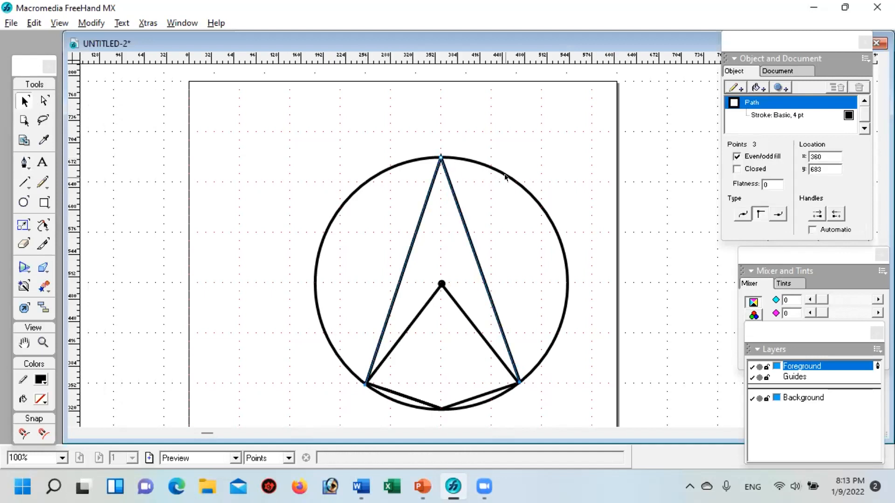
key(Down)
key(Down)
key(Down)
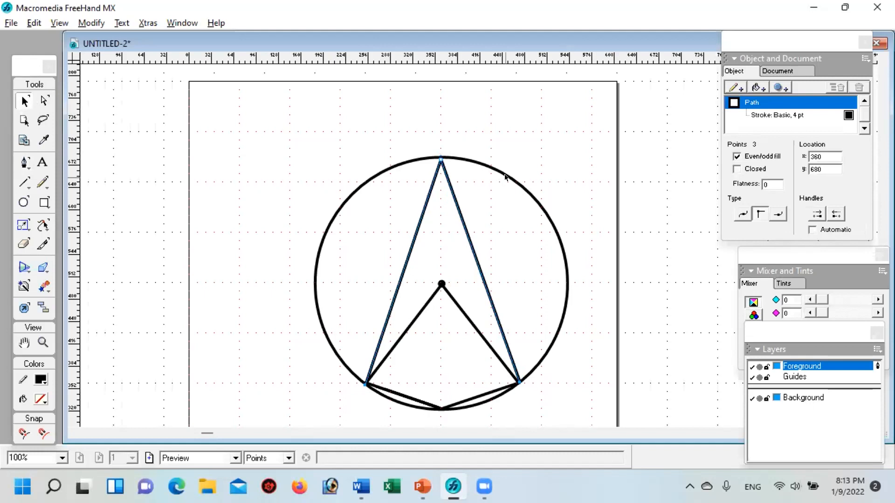
click(527, 150)
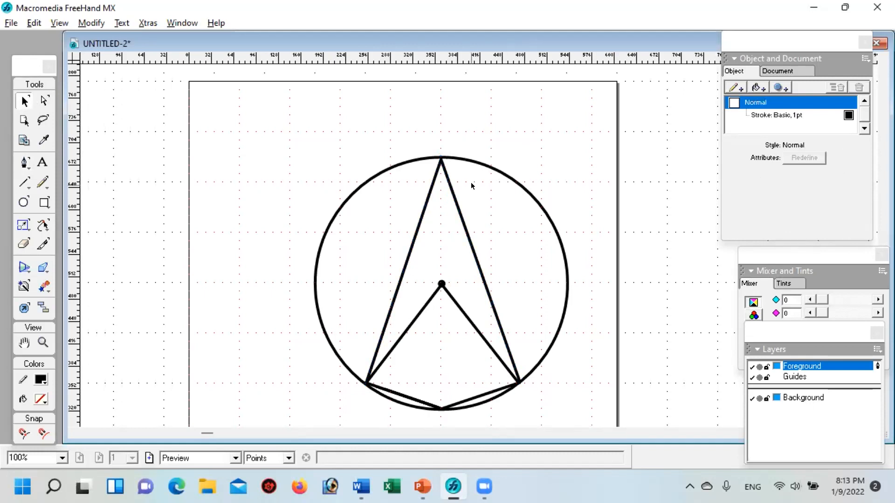
Step: Check the angle marks on the PowerPoint slide, then in FreeHand draw an ellipse about 84 by 73 pt around the figure's top vertex
click(423, 487)
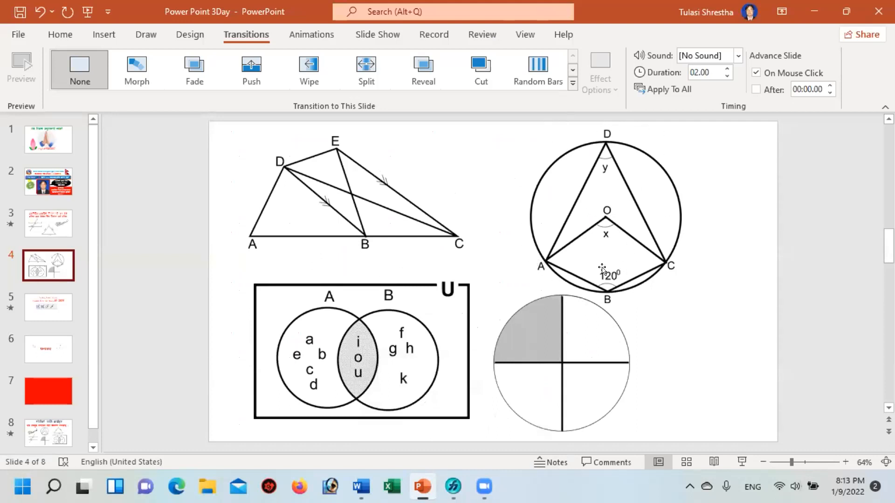
click(448, 489)
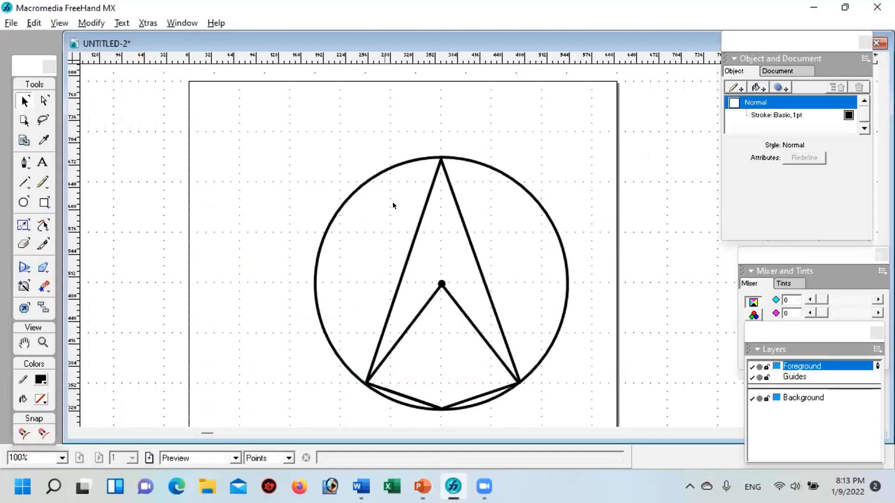
drag(477, 232, 396, 191)
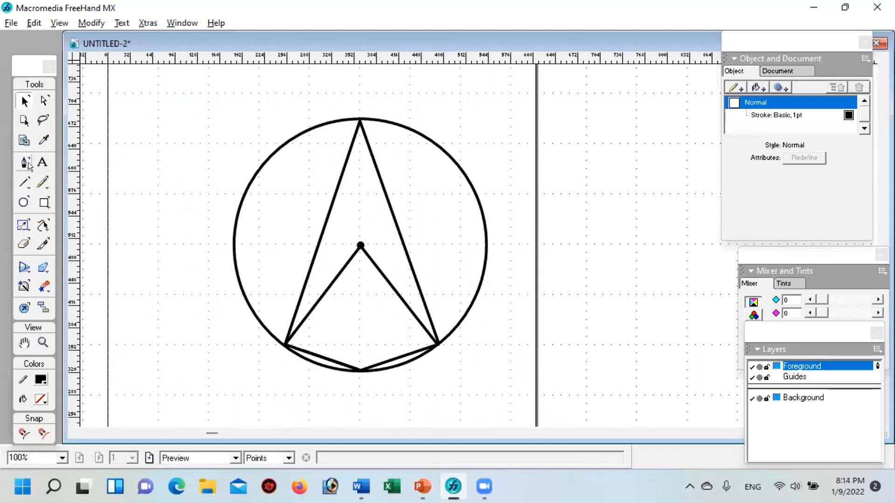
click(21, 203)
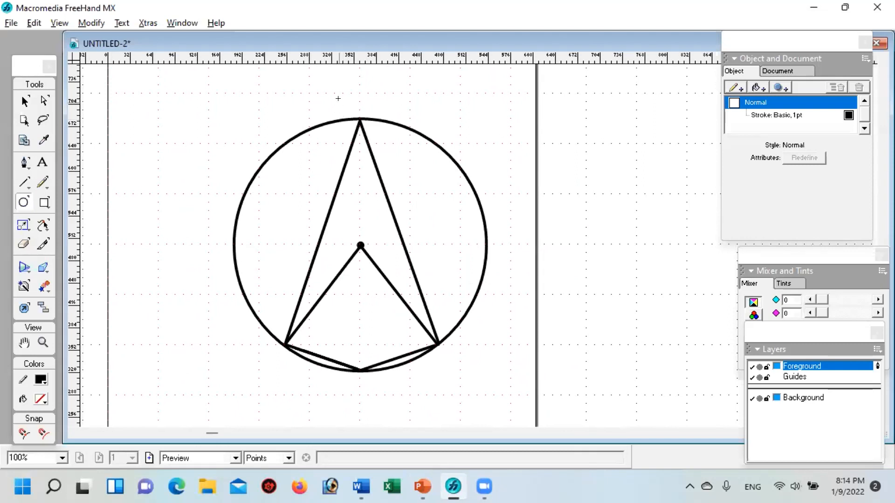
drag(327, 103, 387, 154)
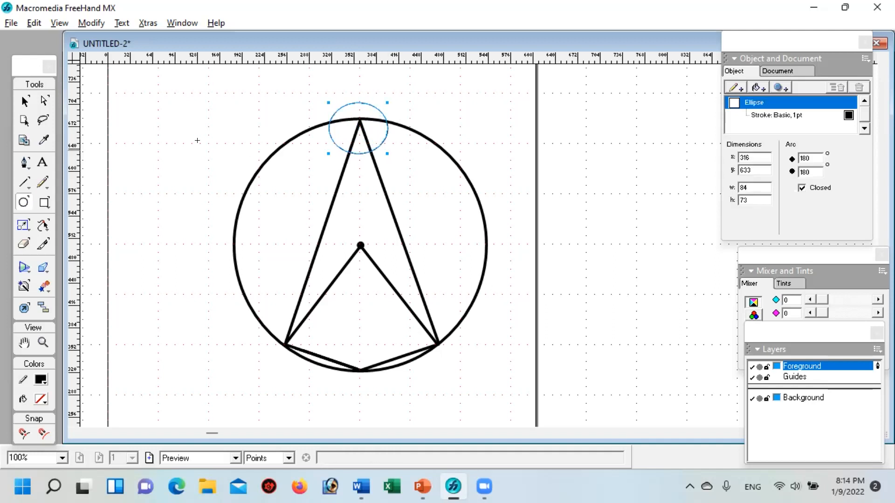
Step: Cut the small ellipse with the Knife where it crosses the two sides below the top vertex, and deselect the pieces
click(41, 242)
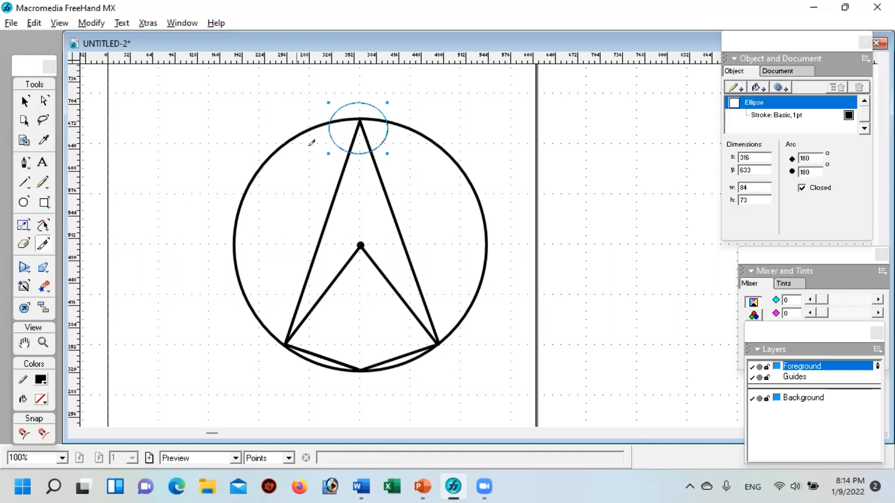
click(43, 342)
click(331, 103)
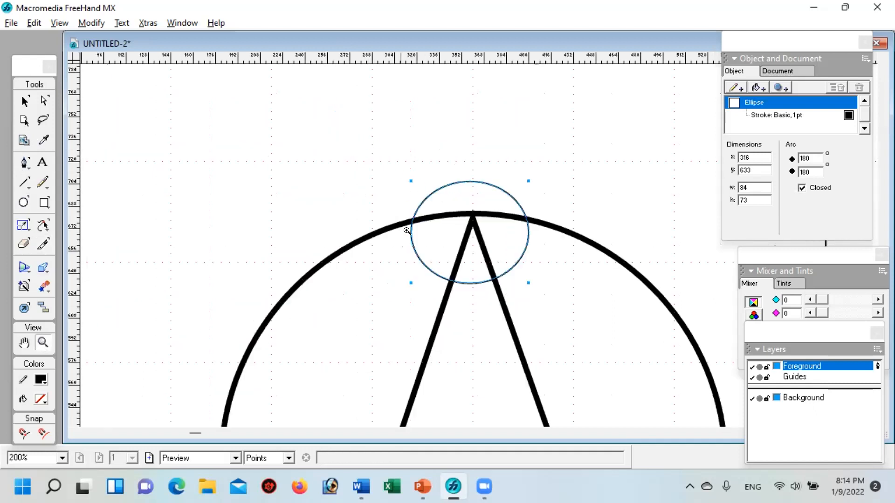
key(space)
drag(476, 232, 397, 175)
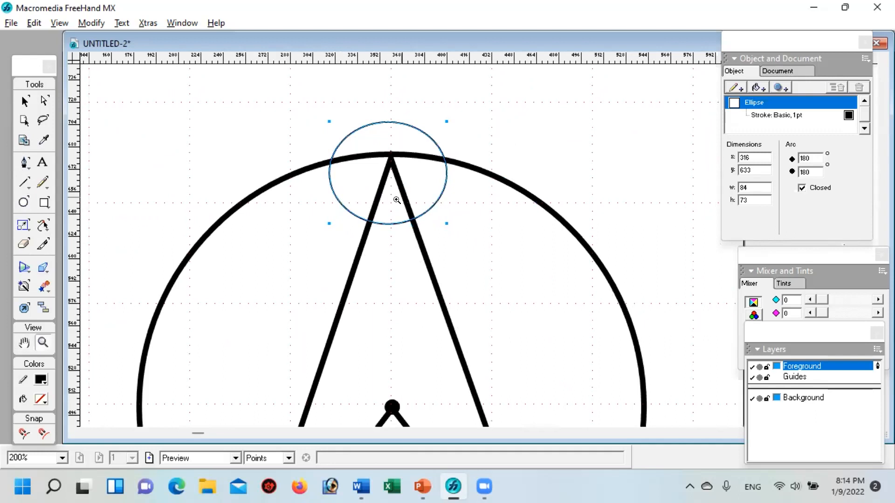
click(43, 246)
drag(368, 217, 416, 221)
click(27, 101)
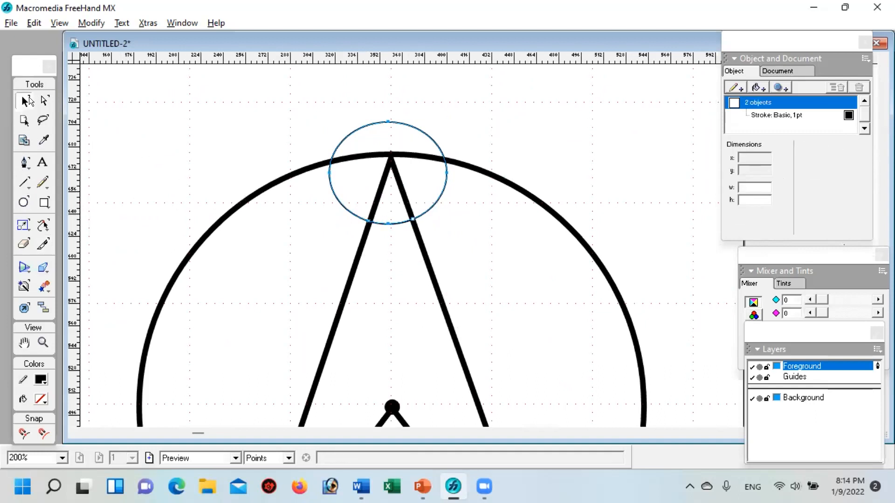
click(526, 140)
Step: Move the large cut-off arc away from the top angle and place it over the figure's bottom vertex
drag(426, 132, 622, 83)
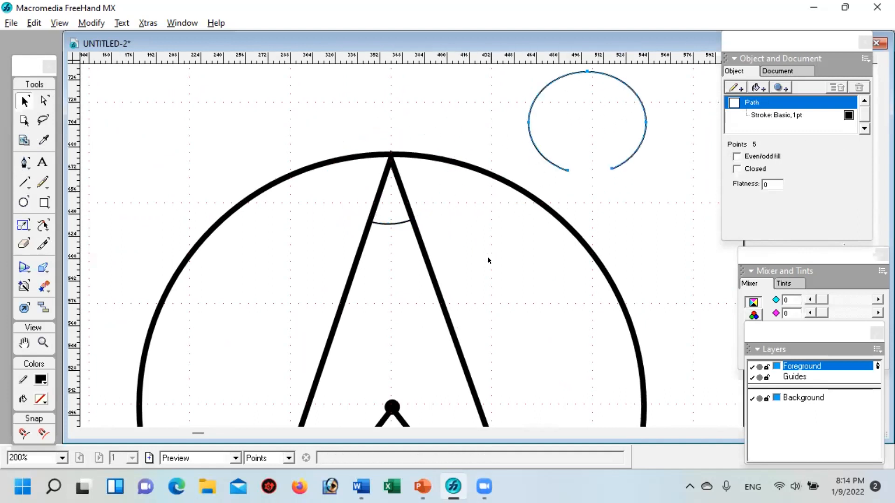
drag(606, 75, 629, 290)
key(space)
mouse_move(519, 273)
mouse_down()
mouse_move(484, 206)
mouse_move(453, 256)
mouse_move(510, 218)
mouse_up()
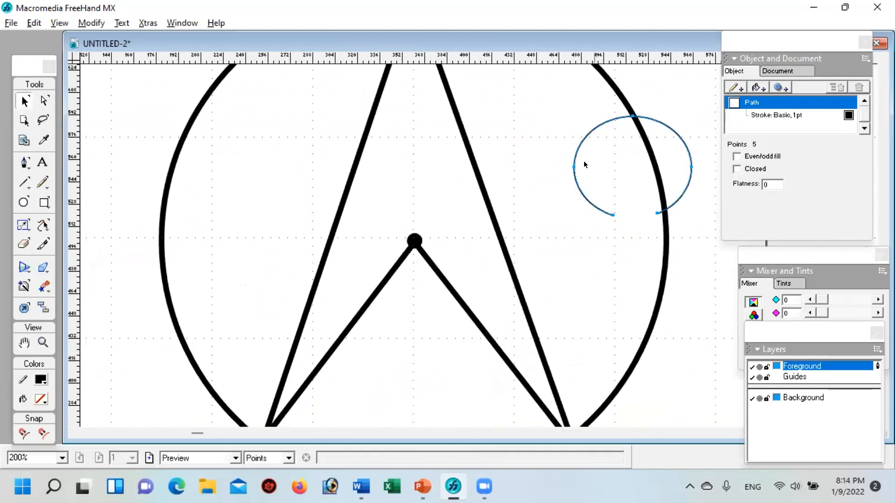
drag(588, 132, 406, 304)
key(space)
mouse_move(453, 262)
mouse_down()
mouse_move(464, 190)
mouse_move(444, 203)
mouse_move(406, 361)
mouse_move(407, 354)
mouse_up()
Step: Cut the moved arc with the Knife where it crosses the two sides meeting at the bottom vertex
click(43, 245)
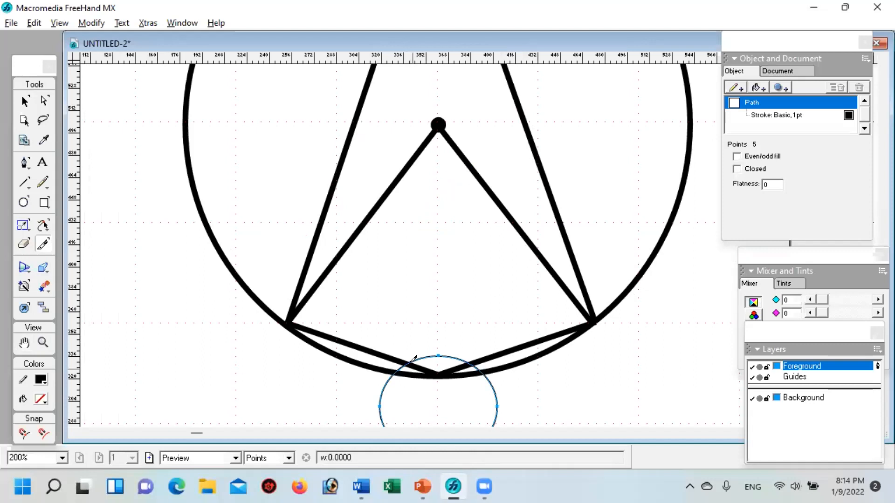
click(404, 355)
click(469, 362)
click(25, 101)
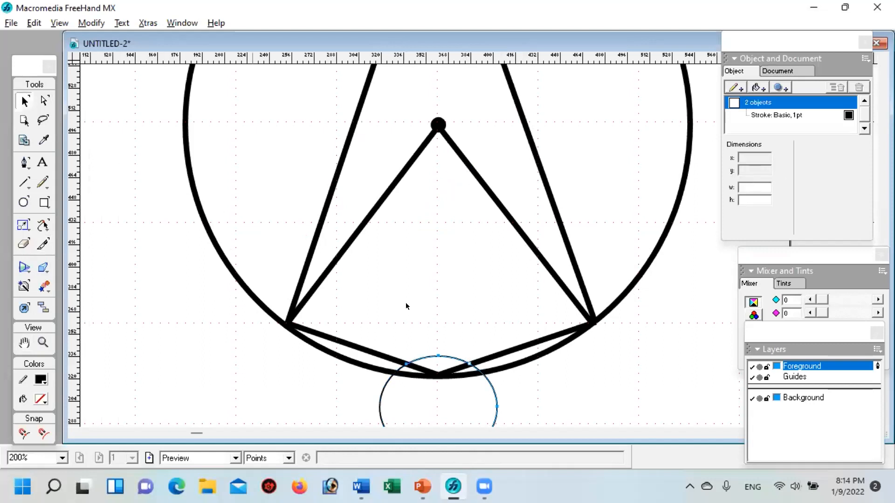
Step: Delete the two leftover arc pieces outside the bottom angle, keeping only its angle mark
click(497, 386)
click(495, 389)
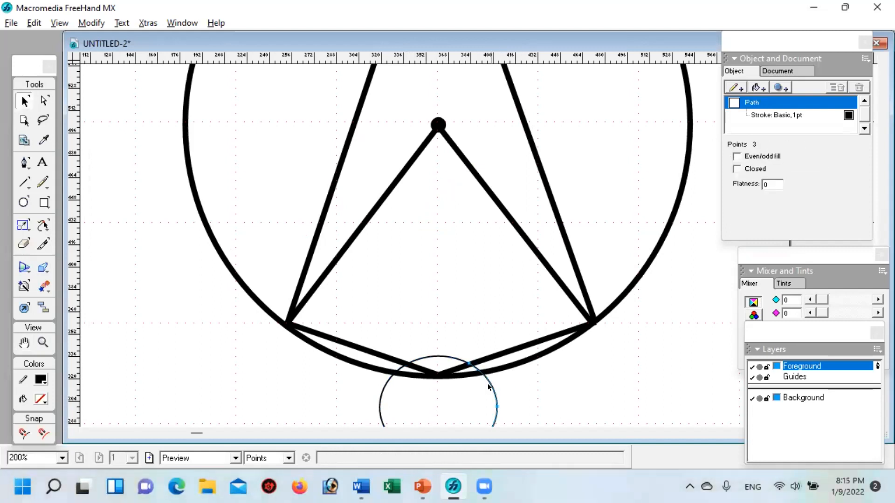
key(Delete)
click(381, 397)
key(Delete)
Step: Inspect the centre and bottom of the circle figure, and view the whole figure with its angle marks at 100%
key(space)
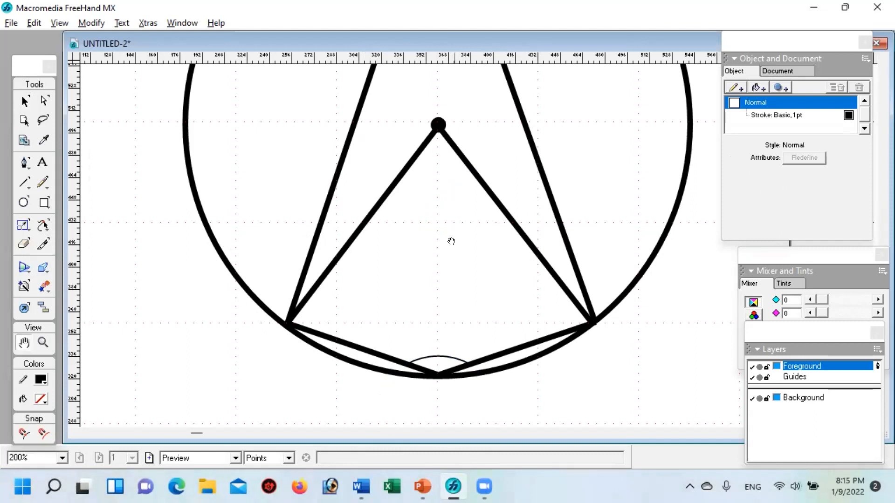
drag(449, 239, 442, 344)
mouse_move(464, 259)
mouse_down()
mouse_move(453, 323)
mouse_move(455, 311)
mouse_move(466, 320)
mouse_up()
mouse_move(463, 261)
mouse_down()
mouse_move(464, 277)
mouse_move(477, 254)
mouse_up()
drag(476, 307, 495, 222)
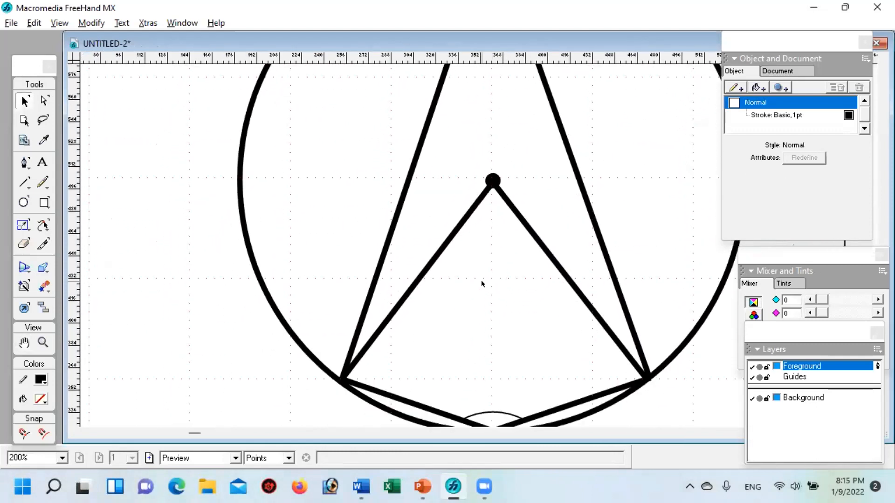
mouse_move(472, 281)
mouse_down()
mouse_move(468, 258)
mouse_move(458, 297)
mouse_up()
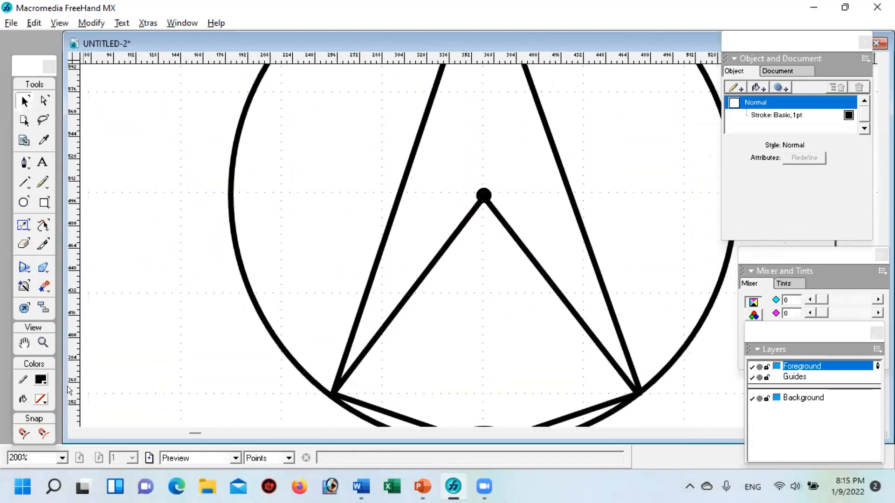
click(42, 343)
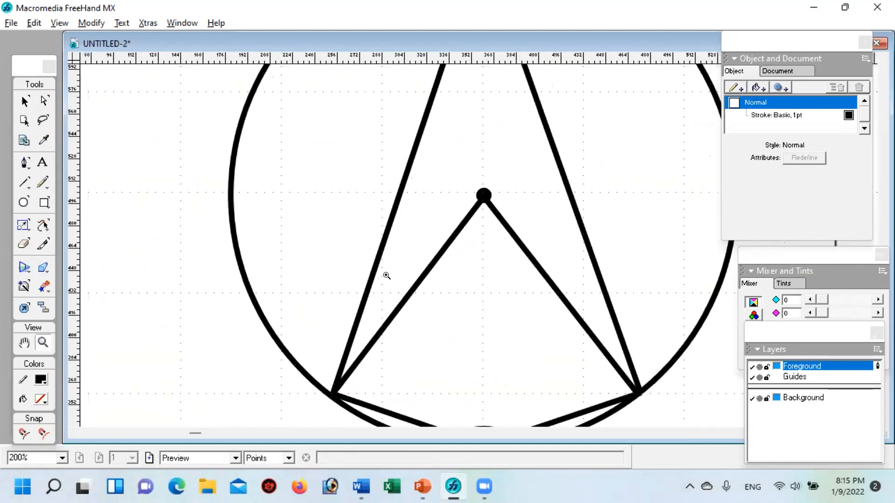
click(432, 266)
alt+click(433, 266)
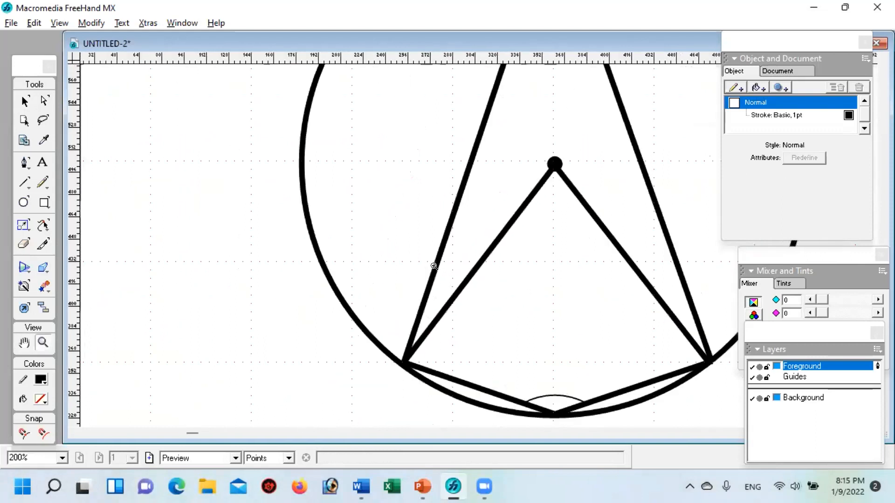
alt+click(432, 266)
drag(500, 229, 365, 262)
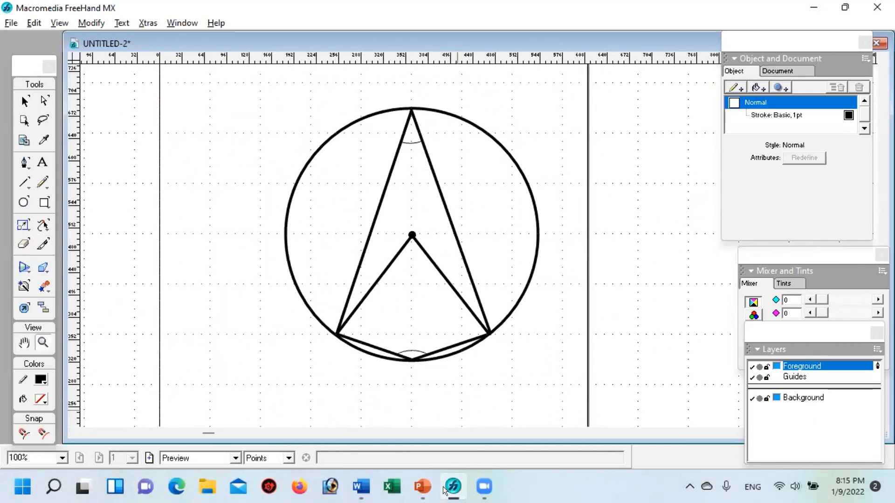
Step: Check the labels on slide 4 in PowerPoint, then add a 120 text label in FreeHand above the bottom vertex's angle mark
click(422, 487)
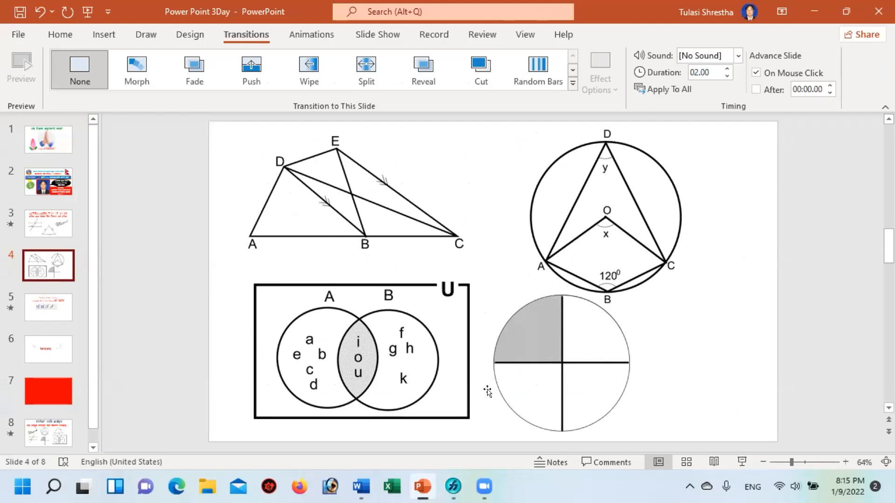
click(453, 492)
click(42, 164)
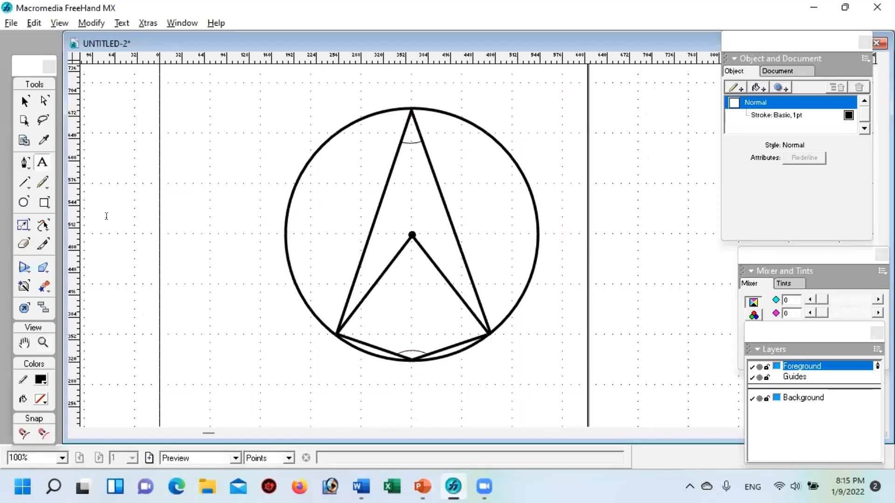
click(249, 328)
text(120)
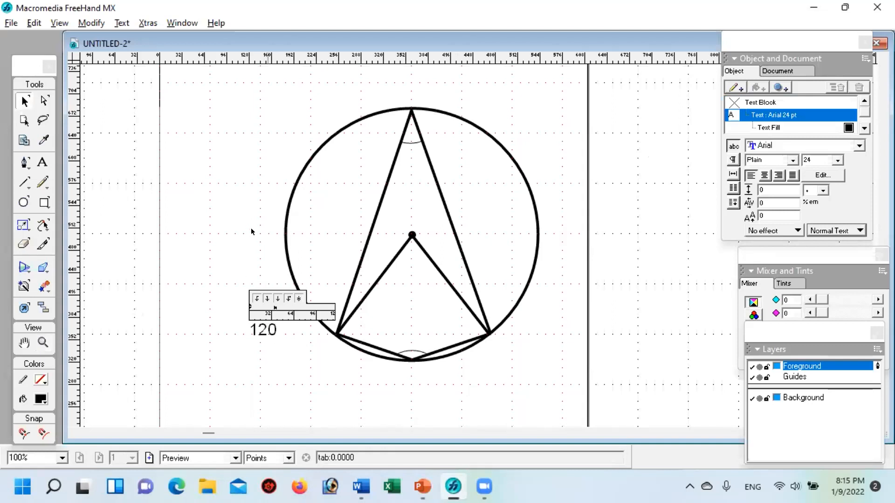
click(268, 357)
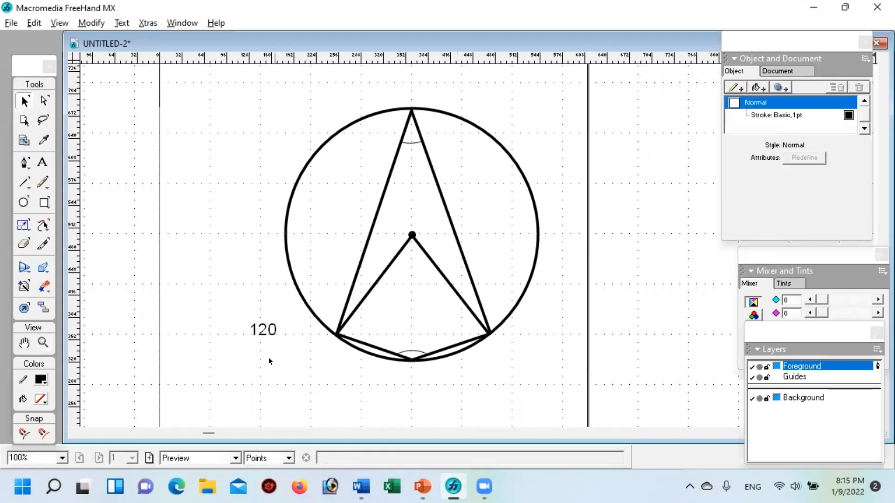
drag(263, 332, 405, 348)
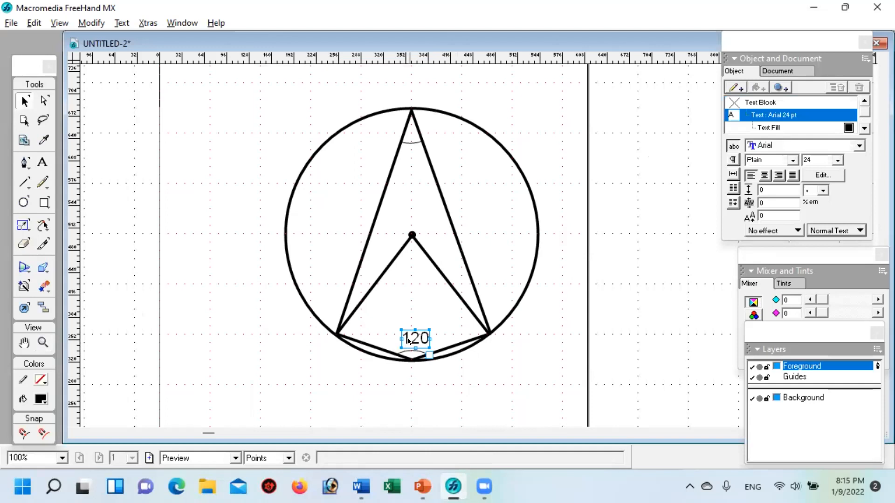
Step: Paste a copy of the 120 label above the original and shorten the copy's text to 0
key(ctrl+v)
drag(485, 244, 416, 310)
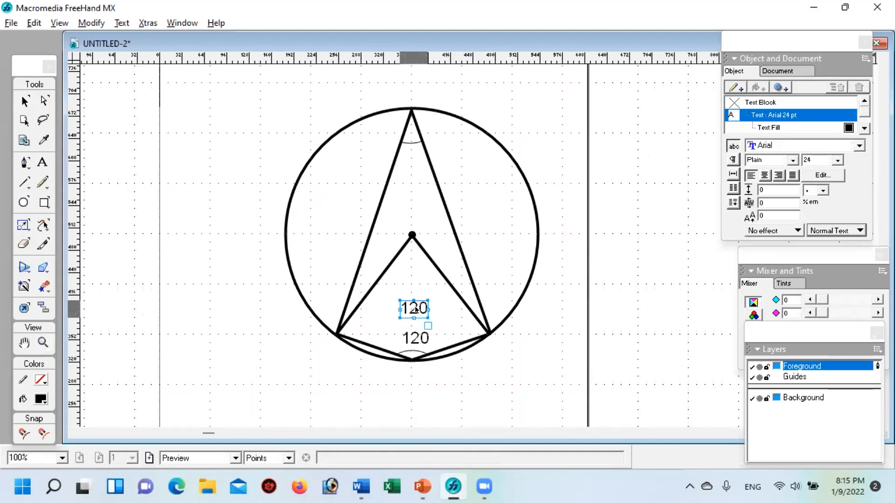
double_click(416, 309)
key(BackSpace)
key(BackSpace)
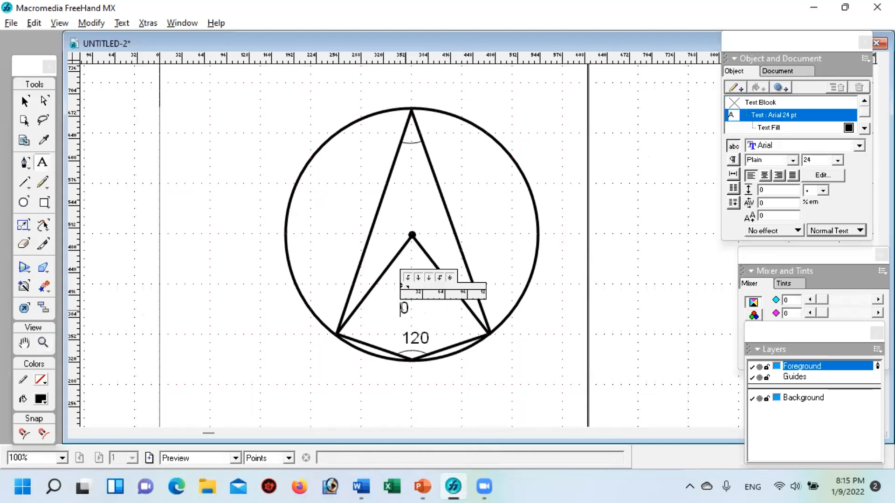
click(417, 317)
click(404, 309)
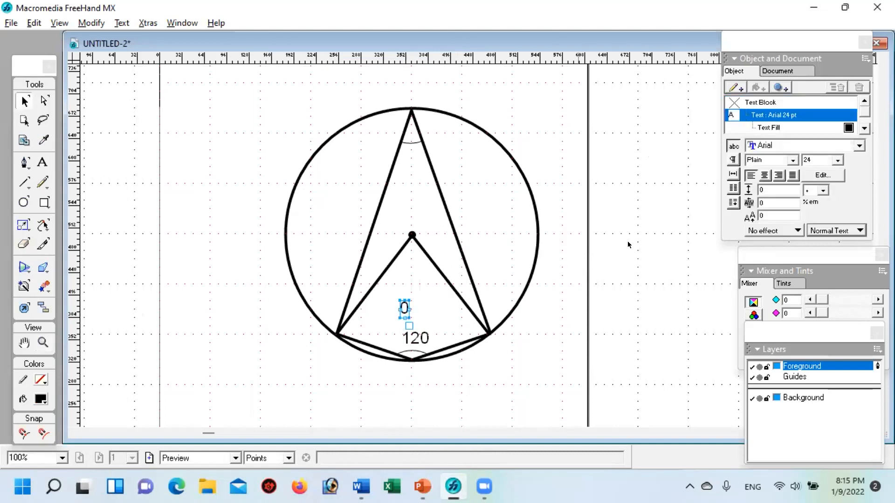
Step: Set the 0 text to 18 pt and place it as a raised degree mark at the end of the 120 label
click(835, 159)
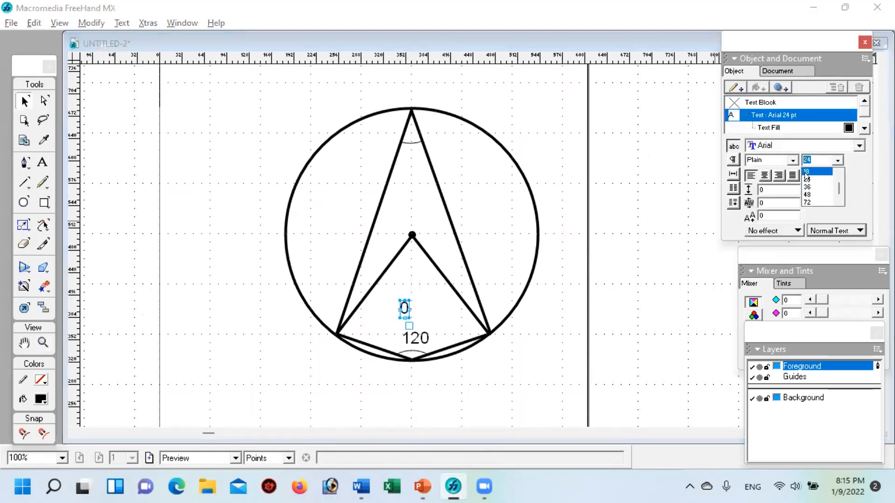
click(806, 172)
click(542, 344)
drag(405, 308, 432, 335)
click(494, 373)
click(430, 332)
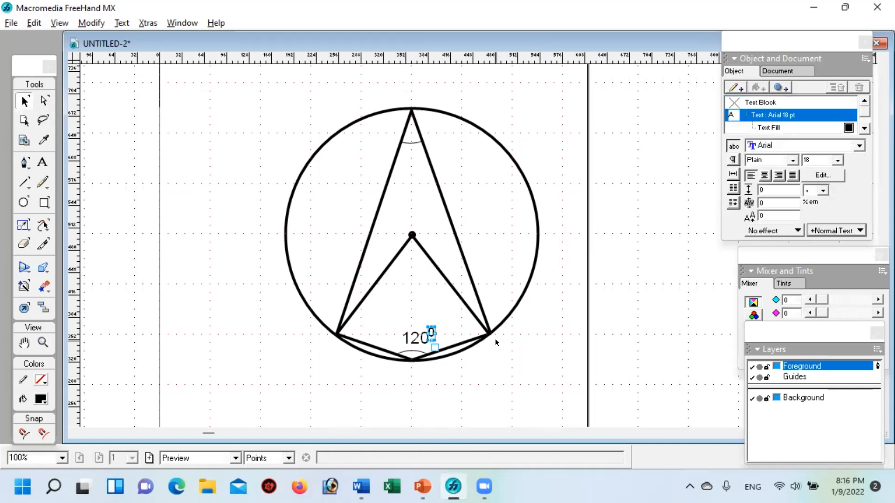
Step: Nudge the raised 0 in small steps until it sits just beside and above the 120 label
key(Right)
key(Right)
click(498, 370)
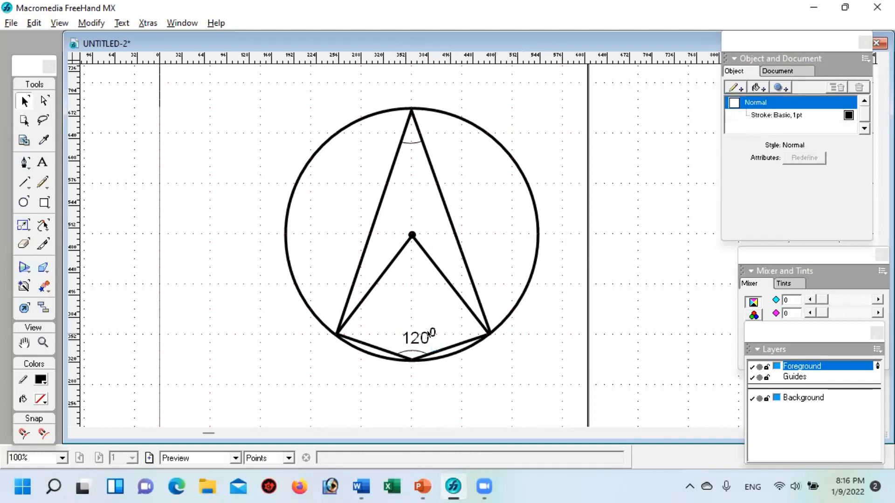
click(429, 334)
key(Left)
key(Left)
key(Down)
click(504, 374)
Step: Add the vertex label A and place it just outside the circle at the figure's lower-left vertex
click(42, 162)
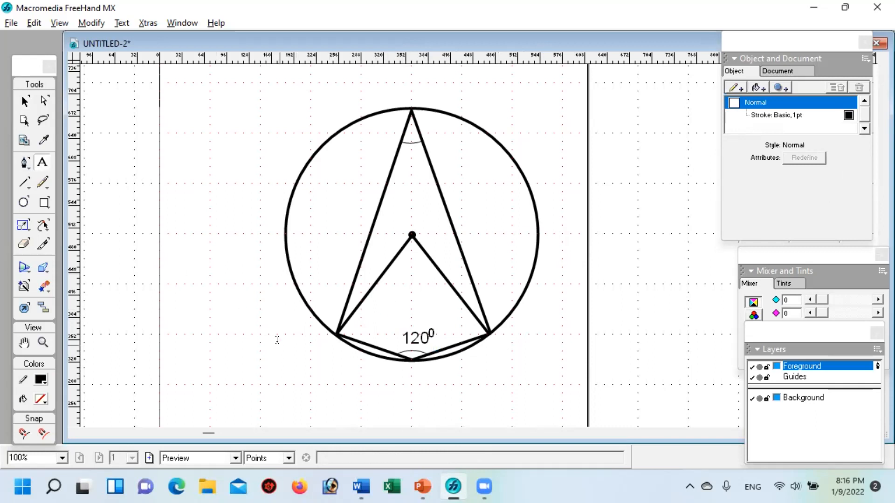
click(280, 336)
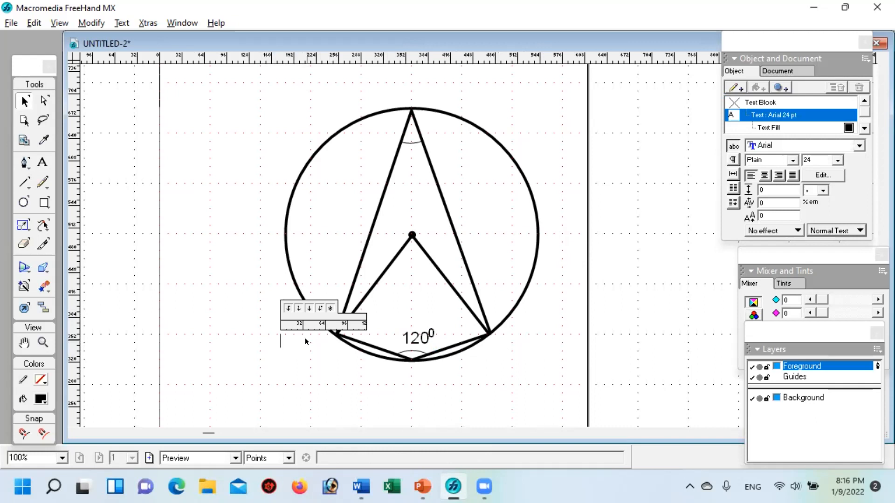
text(A)
click(294, 359)
drag(288, 338, 328, 343)
click(247, 352)
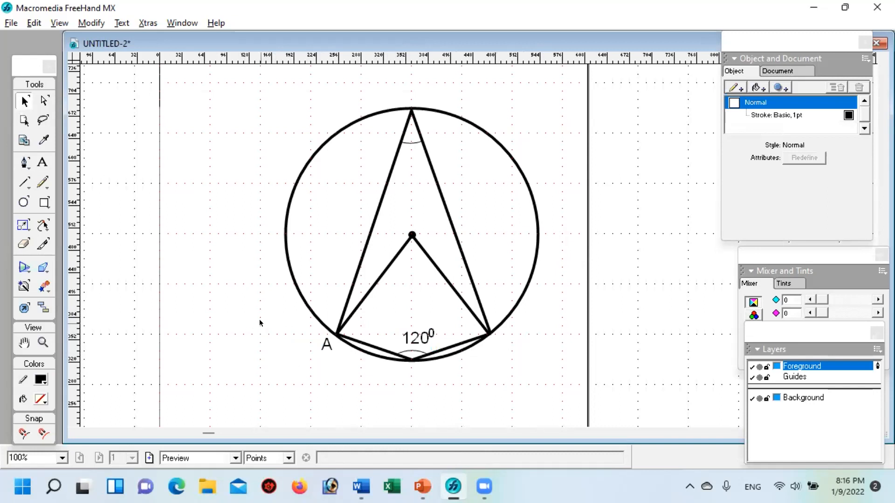
Step: Hide the document grid
click(43, 342)
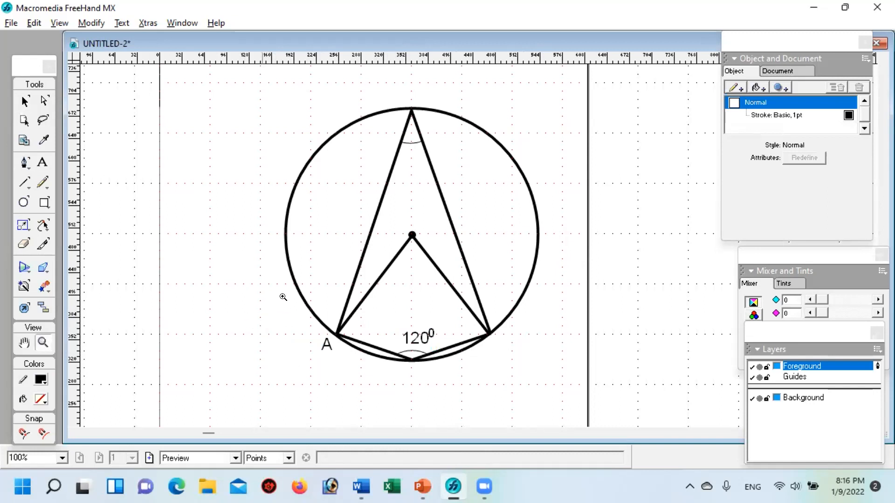
alt+click(388, 239)
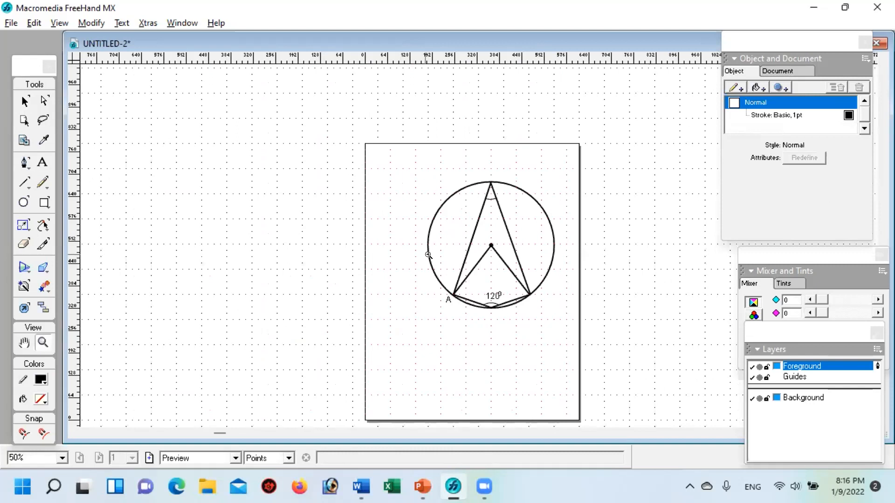
alt+click(398, 246)
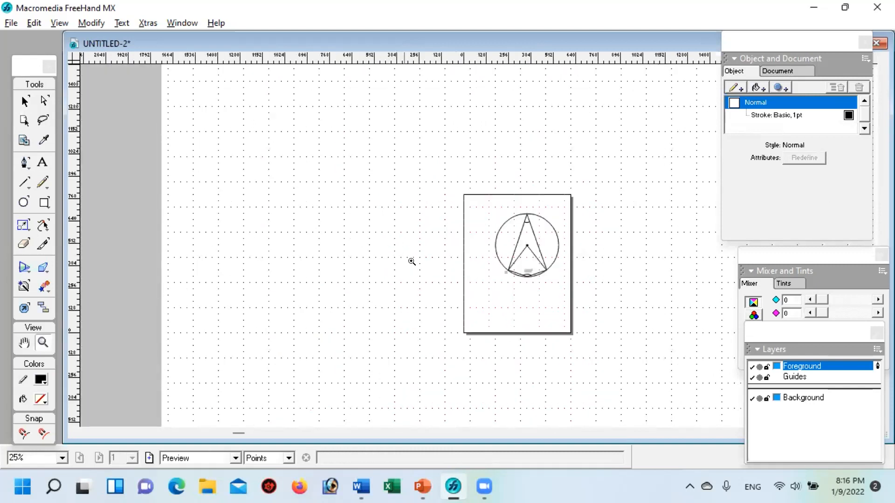
click(533, 264)
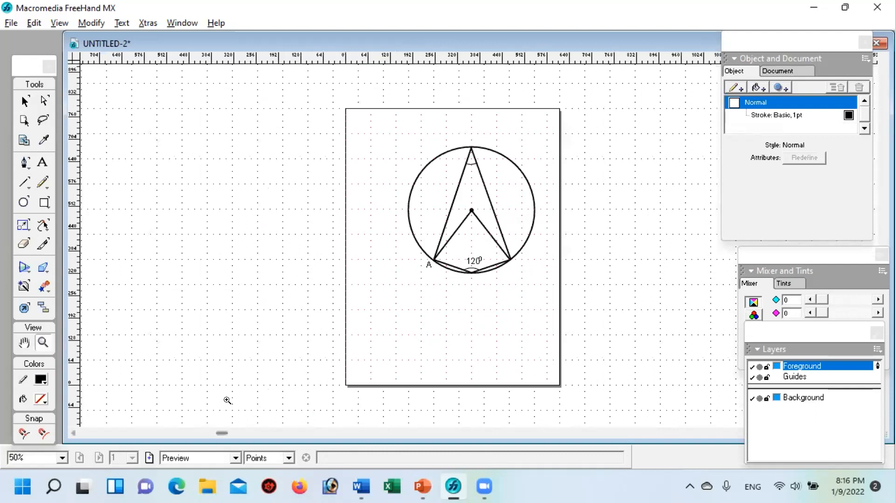
key(alt+Tab)
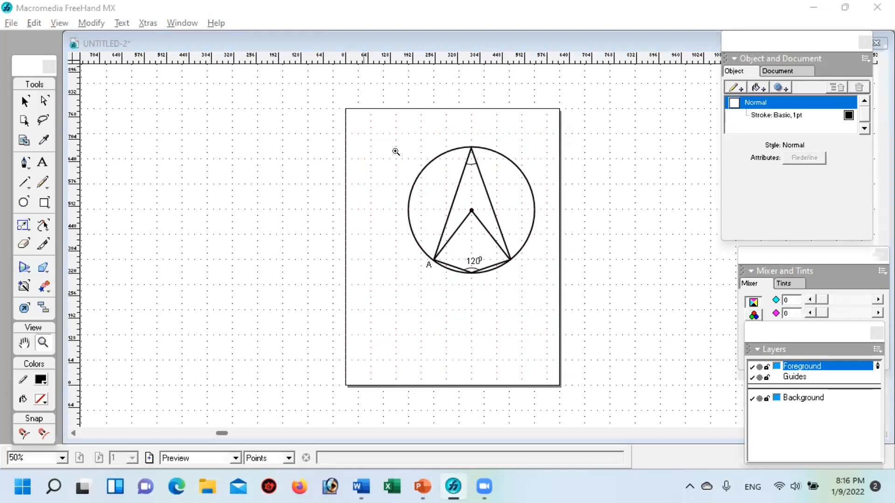
click(89, 22)
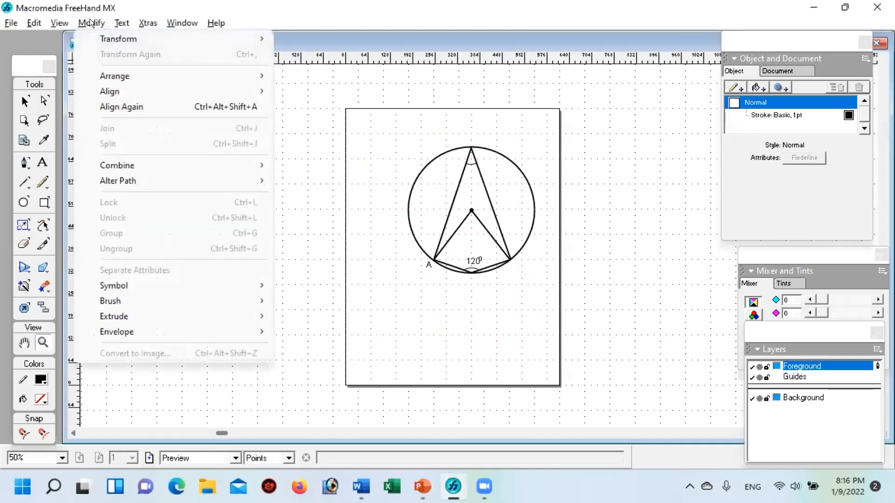
mouse_move(65, 21)
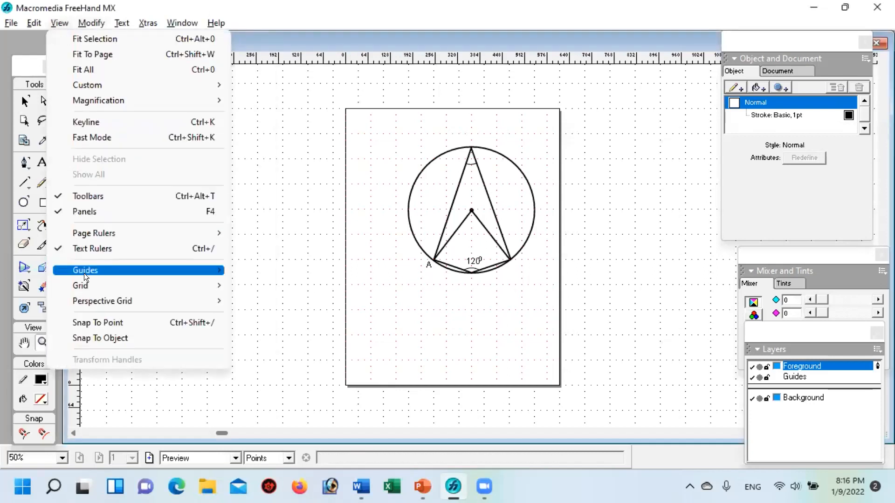
mouse_move(84, 279)
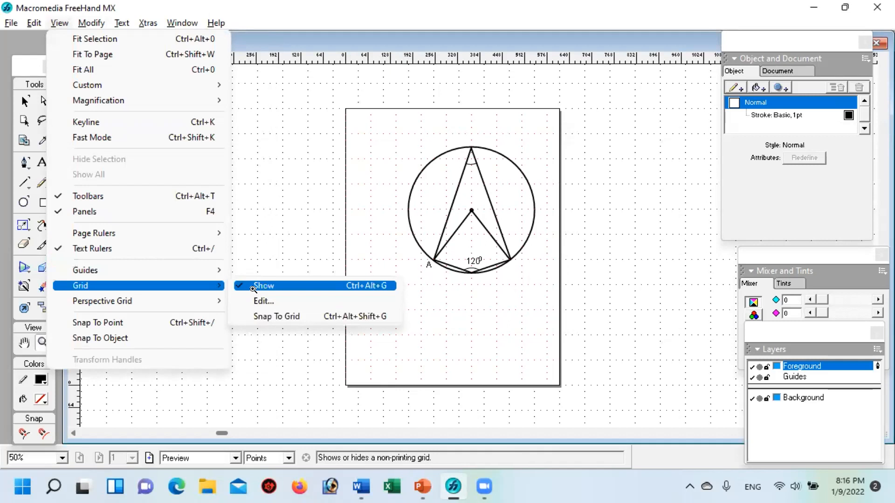
click(246, 286)
Step: Group all parts of the circle figure with its labels and shrink the group proportionally to about 232 points wide and high
click(475, 330)
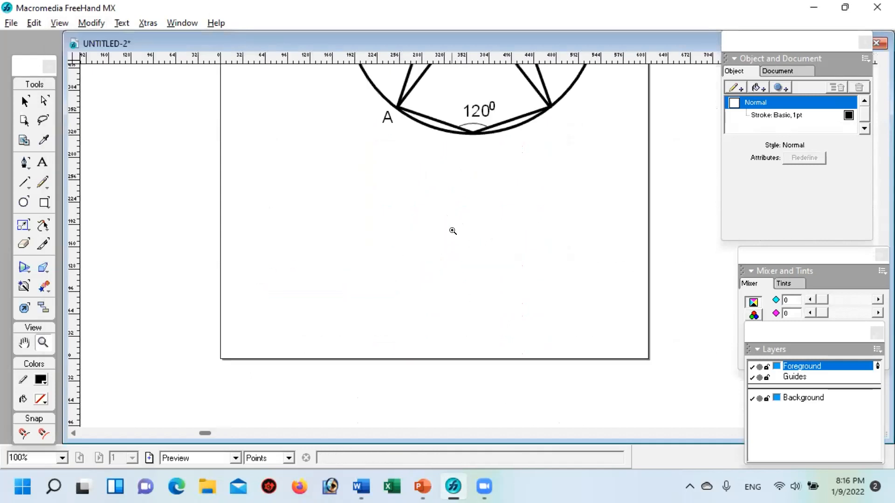
key(space)
mouse_move(499, 152)
mouse_down()
mouse_move(473, 261)
mouse_move(438, 330)
mouse_up()
drag(497, 174, 475, 256)
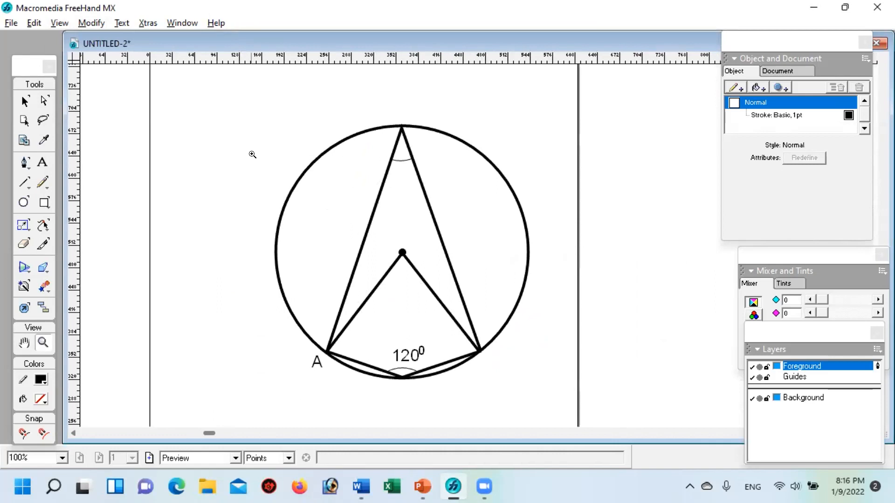
drag(242, 105, 267, 156)
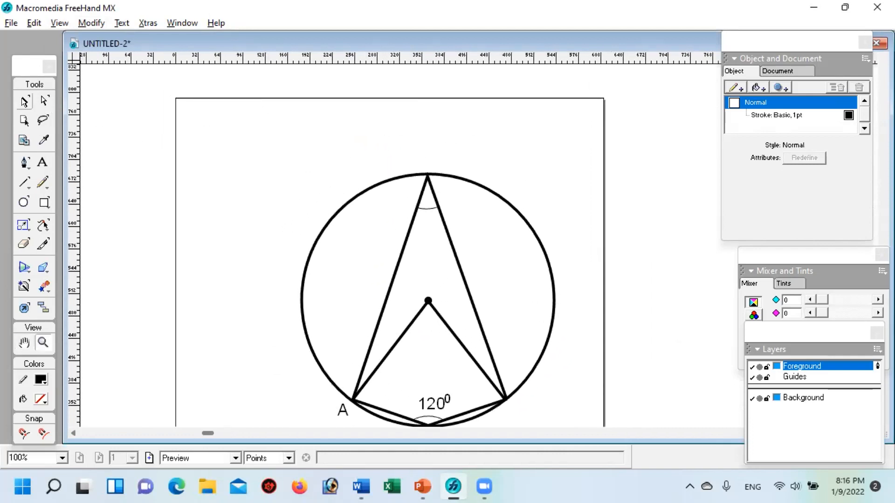
click(24, 101)
drag(298, 174, 286, 140)
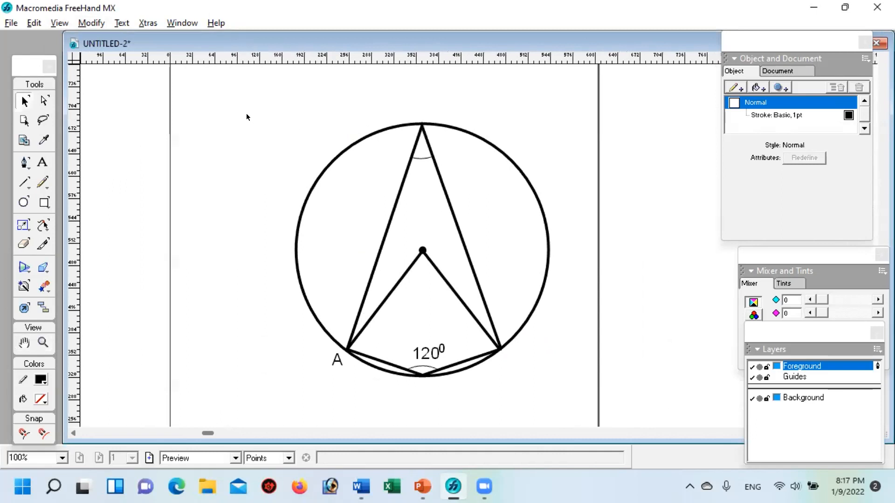
drag(213, 88, 578, 407)
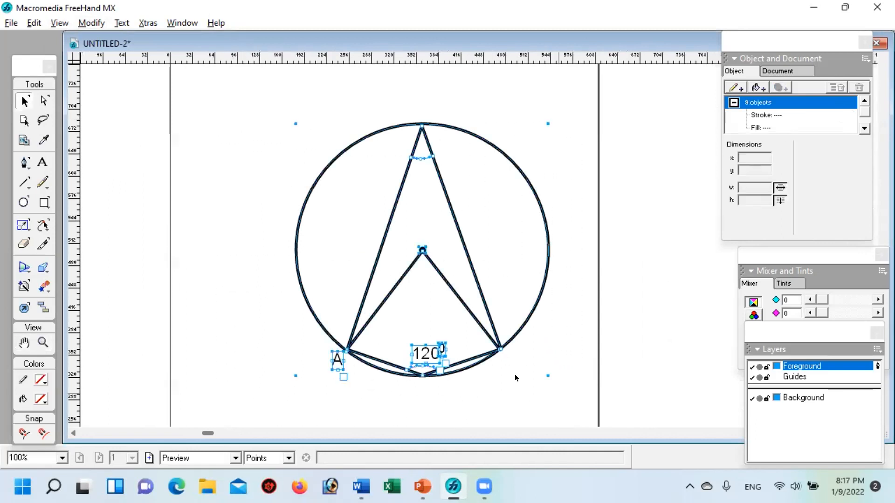
click(26, 23)
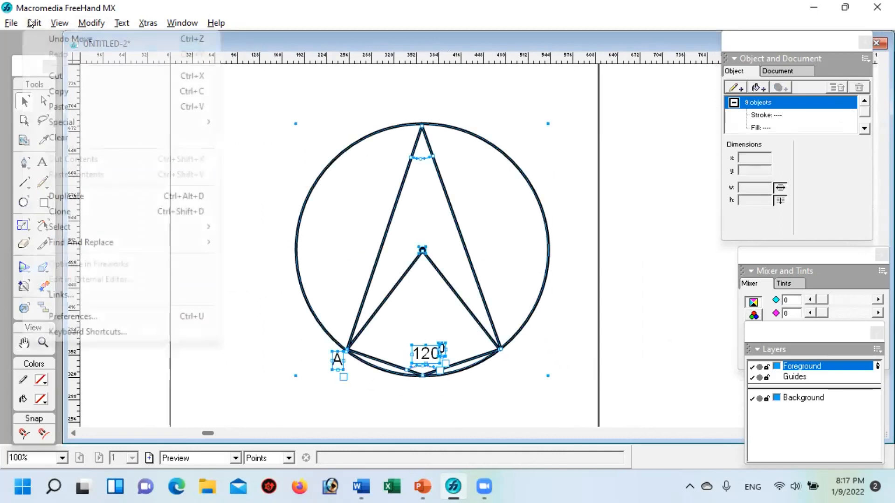
mouse_move(91, 23)
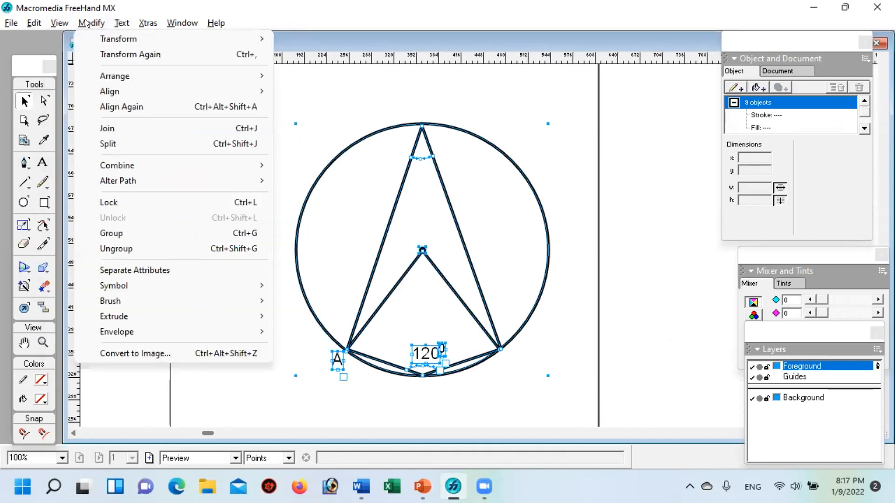
click(117, 232)
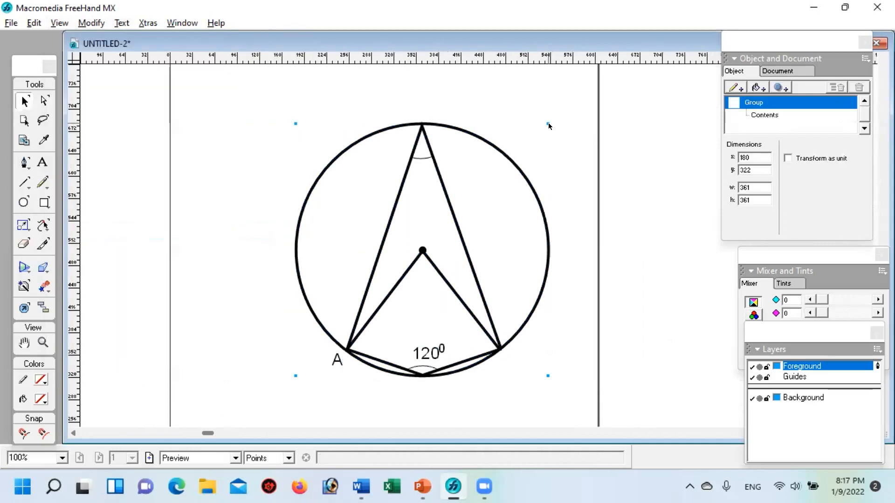
drag(548, 122, 453, 270)
drag(381, 262, 418, 169)
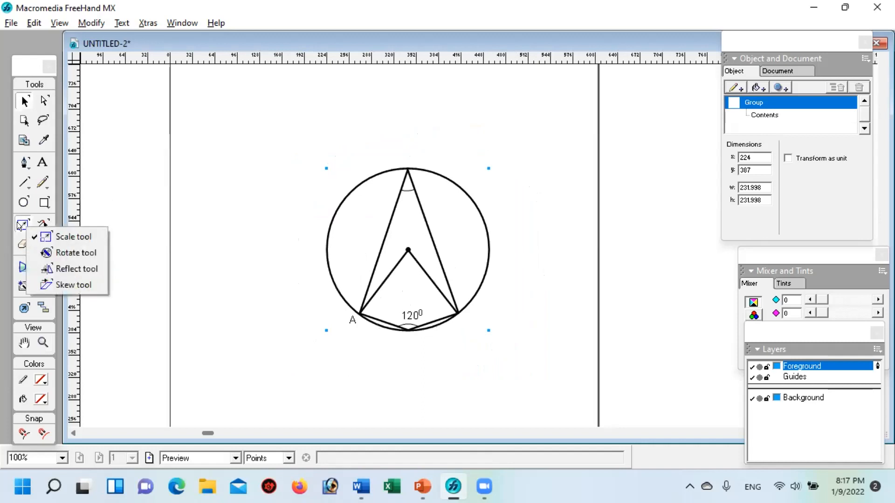
Step: Resize the grouped figure with the Scale tool to about 322 points wide and 332 points high
click(86, 237)
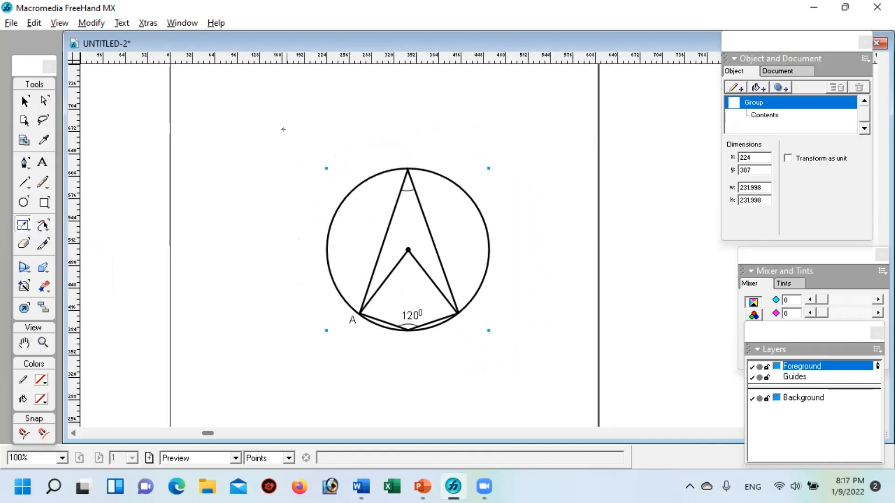
drag(555, 144, 575, 138)
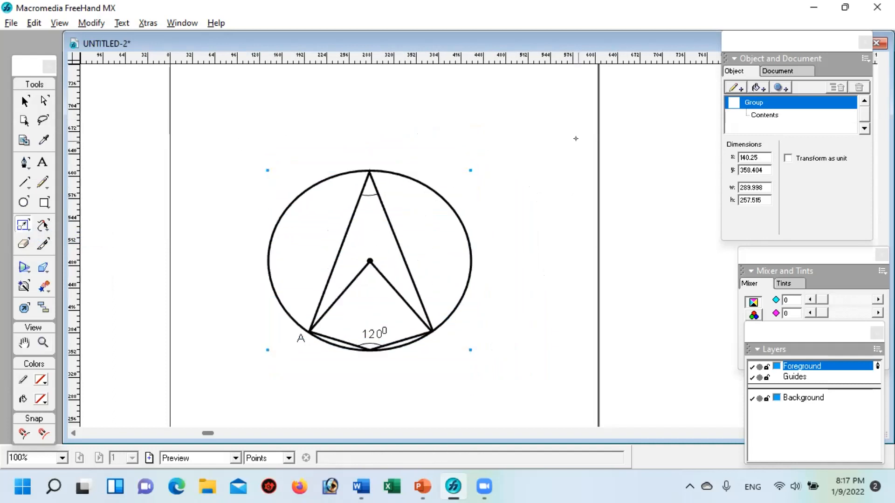
drag(553, 186, 663, 177)
mouse_move(555, 249)
mouse_down()
mouse_move(613, 253)
mouse_move(539, 249)
mouse_up()
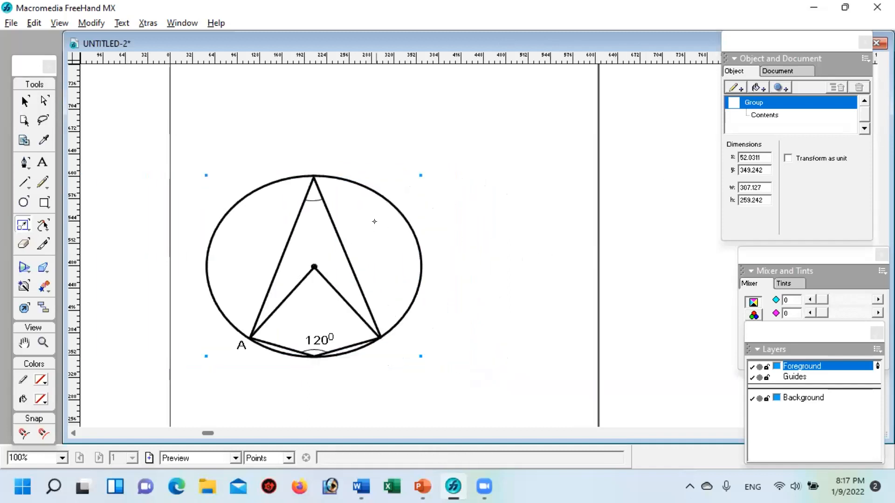
mouse_move(386, 130)
mouse_down()
mouse_move(363, 98)
mouse_move(385, 144)
mouse_up()
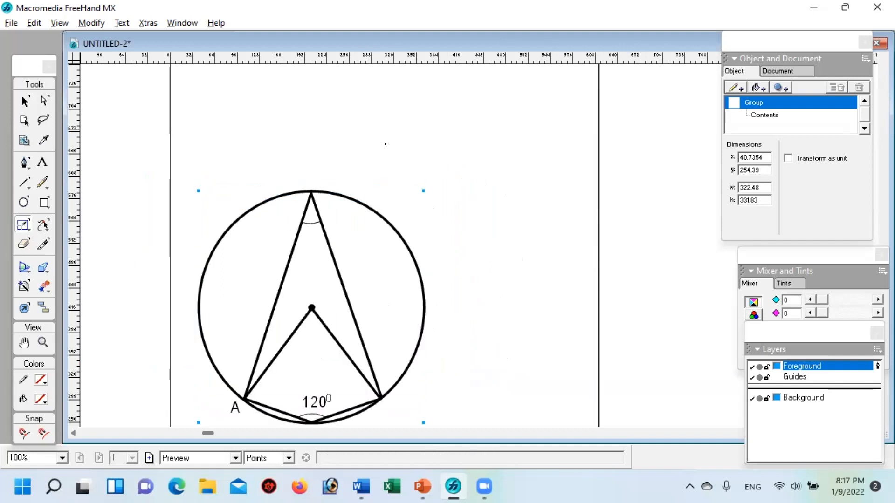
Step: Try to shrink the grouped circle figure with the Scale tool to about 194 by 154 points, and undo that scaling
drag(578, 232, 561, 281)
drag(546, 209, 463, 238)
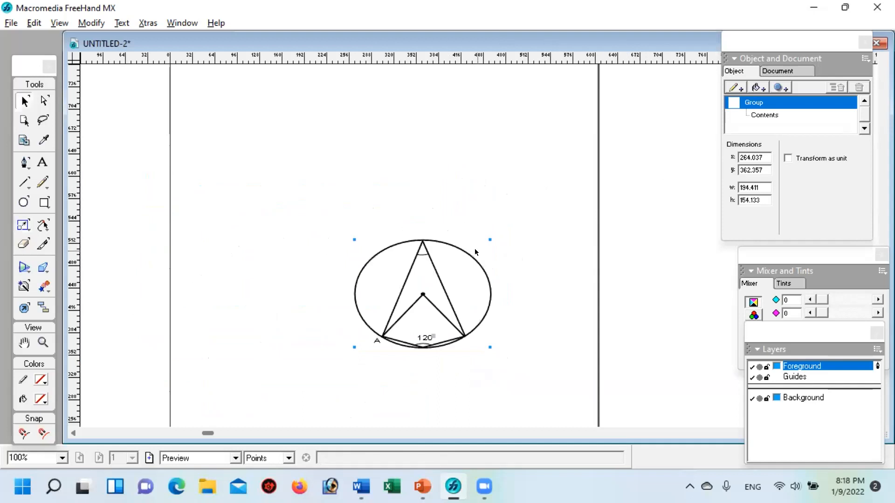
key(ctrl+z)
key(ctrl+z)
key(ctrl+z)
key(ctrl+z)
key(ctrl+z)
key(s)
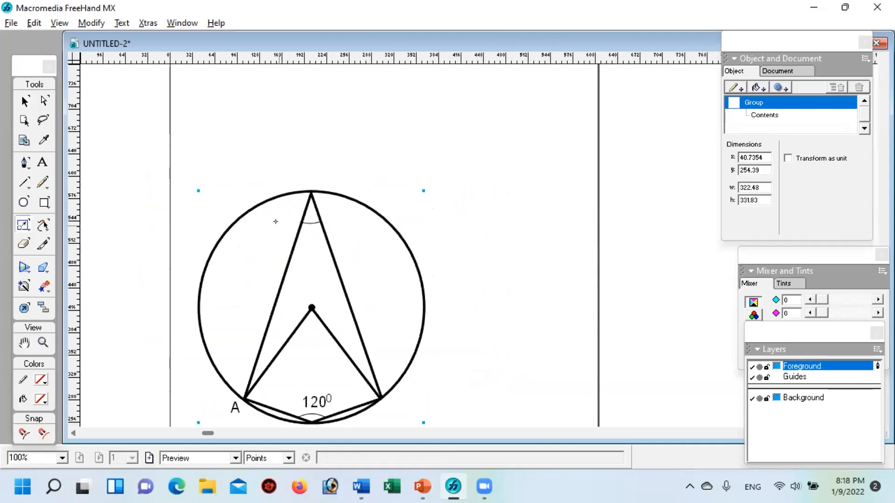
Step: Rotate the grouped circle figure freehand with the Rotate tool about a point outside the group
click(23, 225)
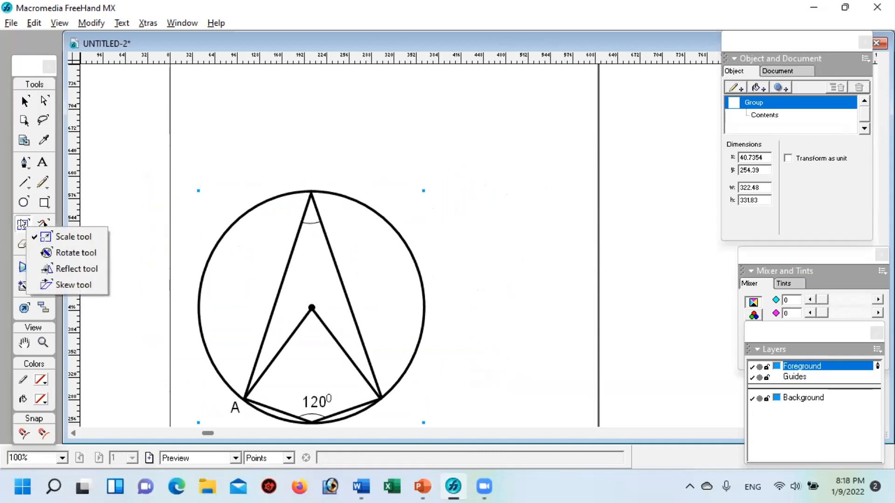
click(54, 252)
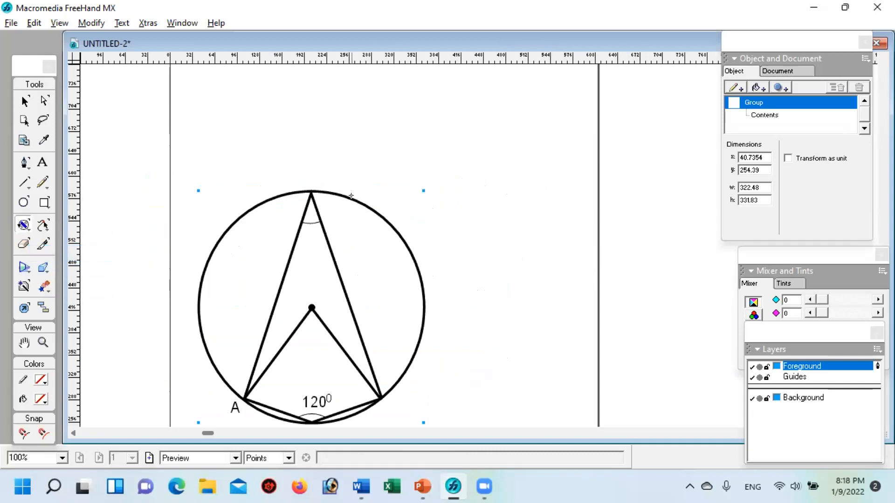
mouse_move(388, 182)
mouse_down()
mouse_move(408, 152)
mouse_move(448, 136)
mouse_up()
mouse_move(511, 148)
mouse_down()
mouse_move(606, 165)
mouse_move(596, 91)
mouse_move(573, 84)
mouse_move(603, 61)
mouse_move(722, 66)
mouse_up()
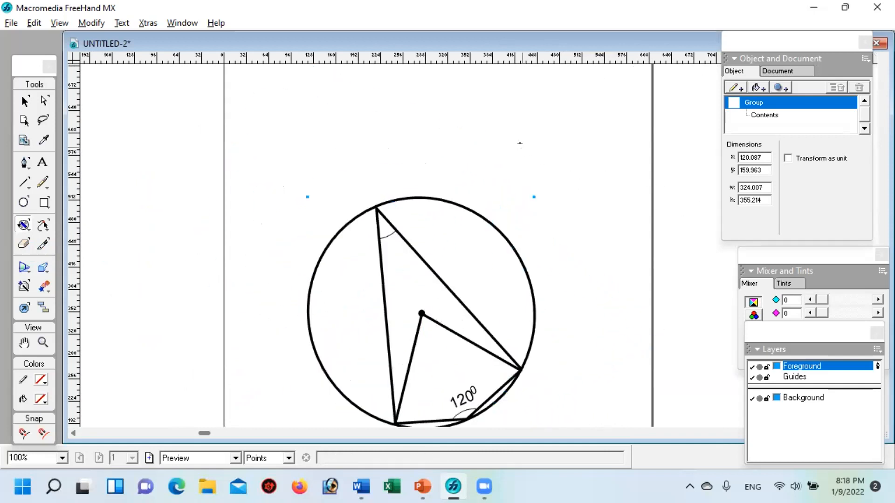
mouse_move(451, 150)
mouse_down()
mouse_move(463, 144)
mouse_move(439, 148)
mouse_move(448, 148)
mouse_up()
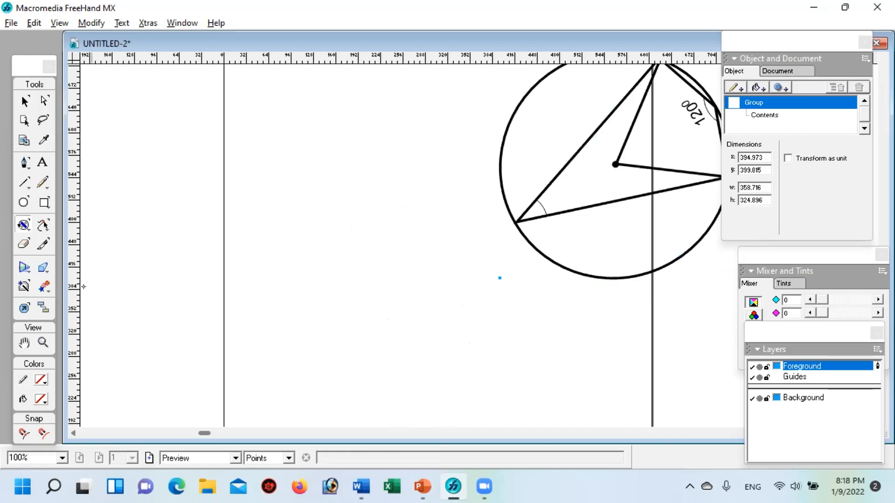
Step: Rotate the group again until it stands nearly upright on the pasteboard, just outside the page's left edge
click(43, 342)
alt+click(398, 244)
alt+click(496, 252)
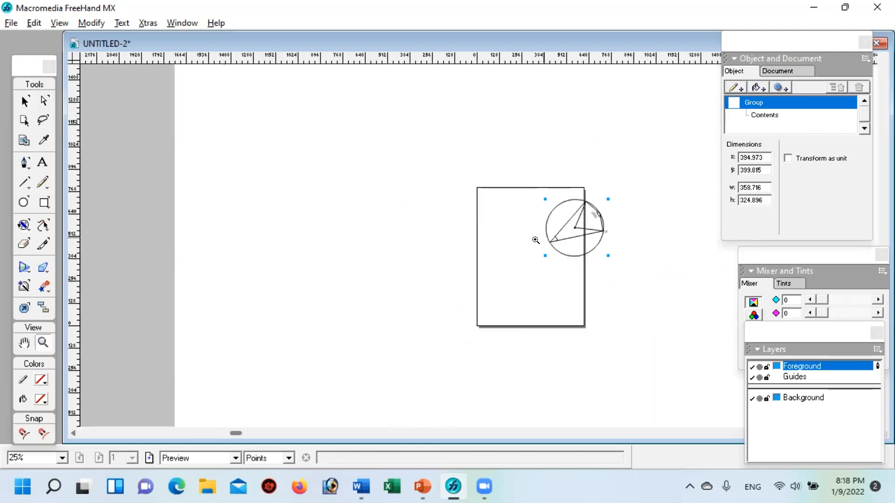
click(495, 254)
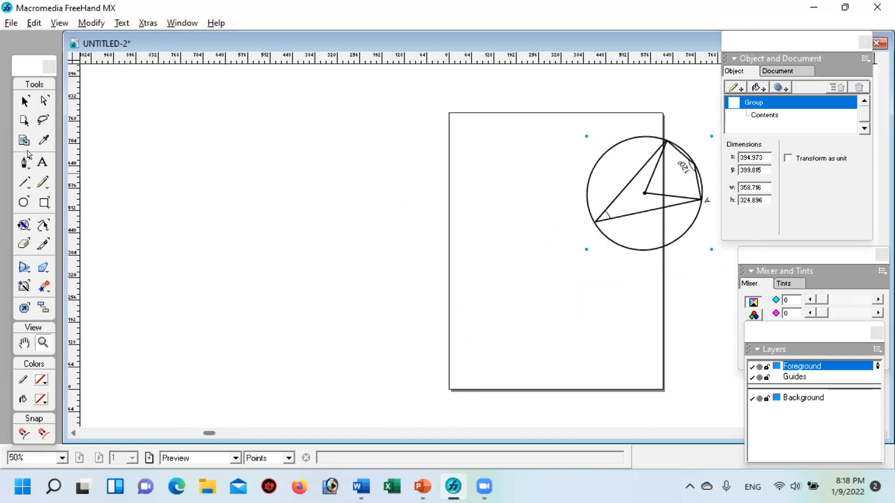
click(24, 225)
drag(474, 254, 343, 185)
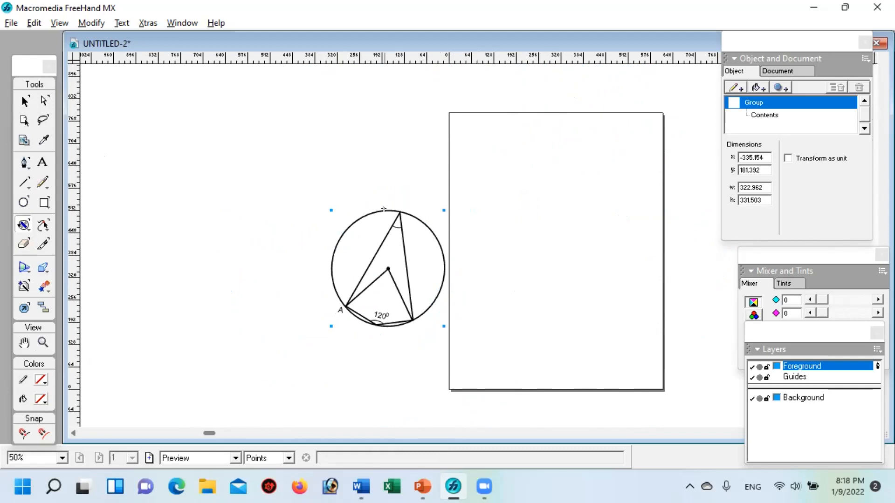
Step: Reflect a copy of the grouped figure about a vertical axis inside the page with the Reflect tool
click(17, 223)
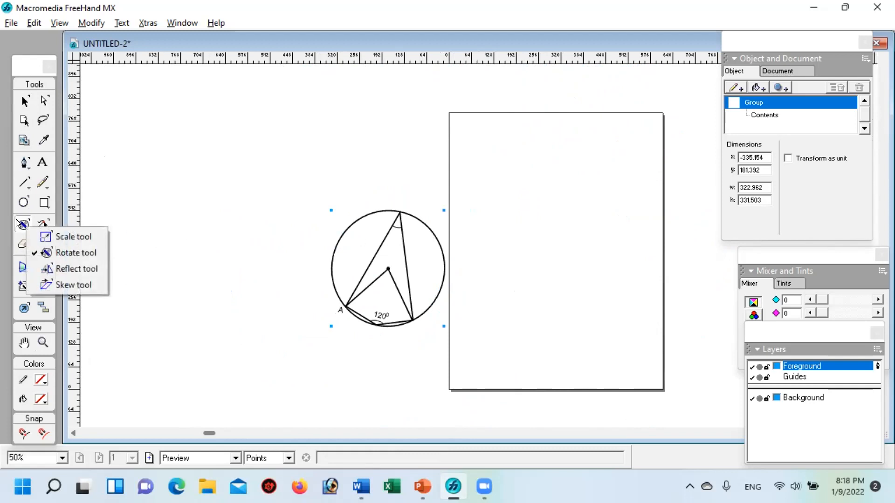
click(51, 270)
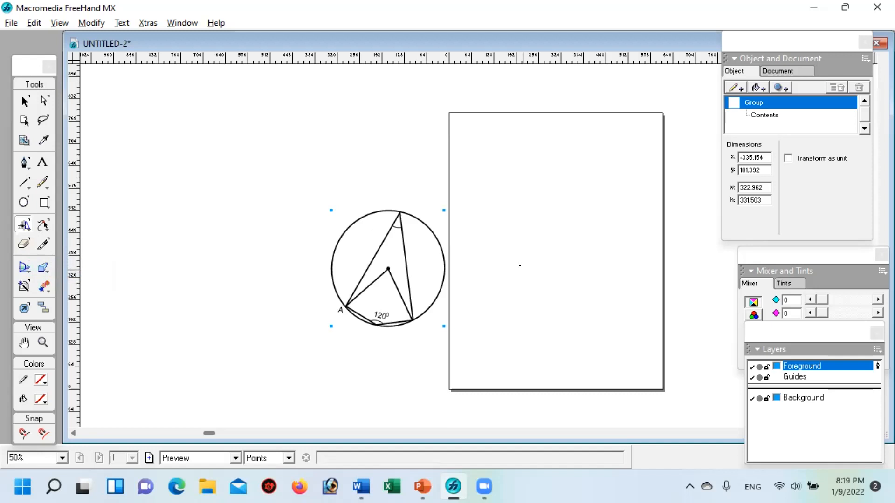
key(v)
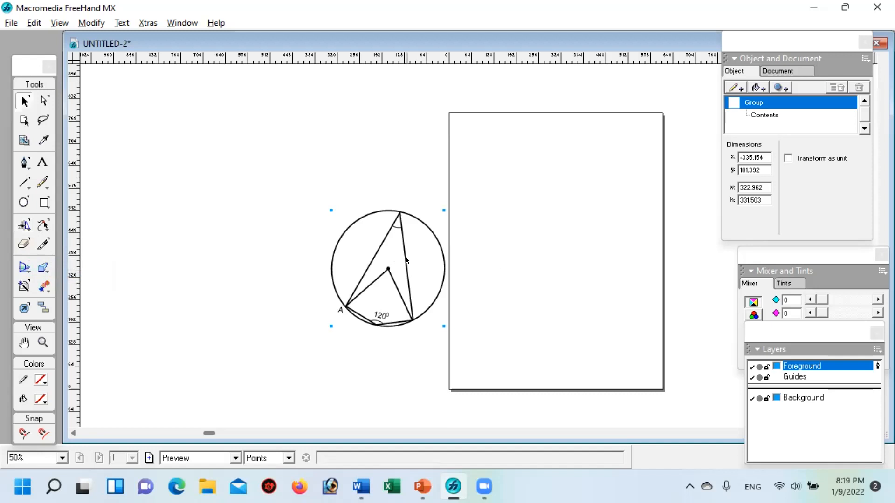
key(F9)
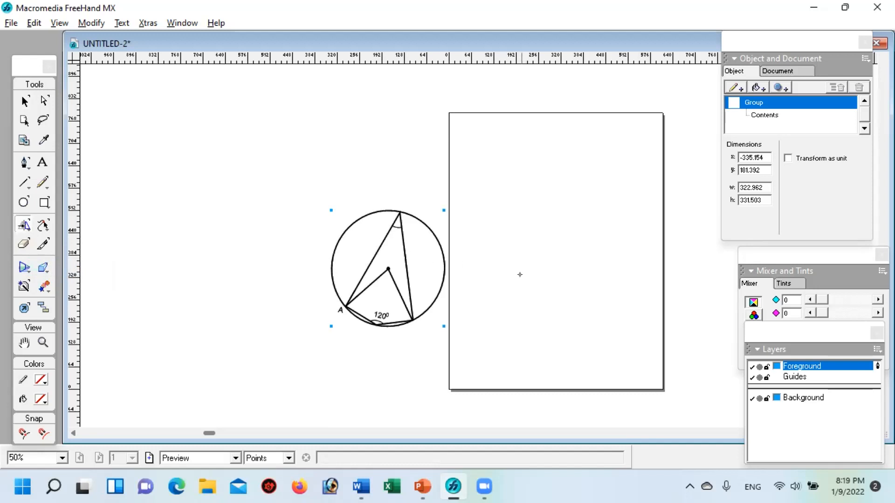
drag(532, 273, 532, 272)
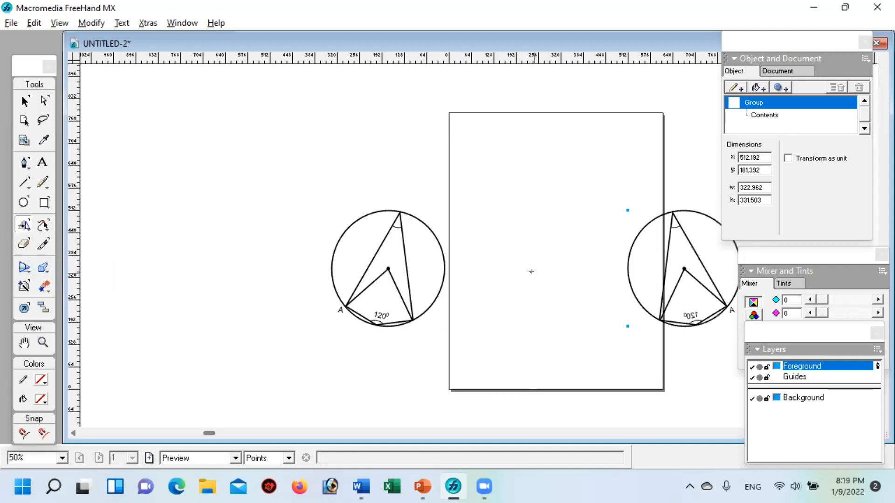
Step: Move the mirrored copy fully onto the page and delete it
click(25, 101)
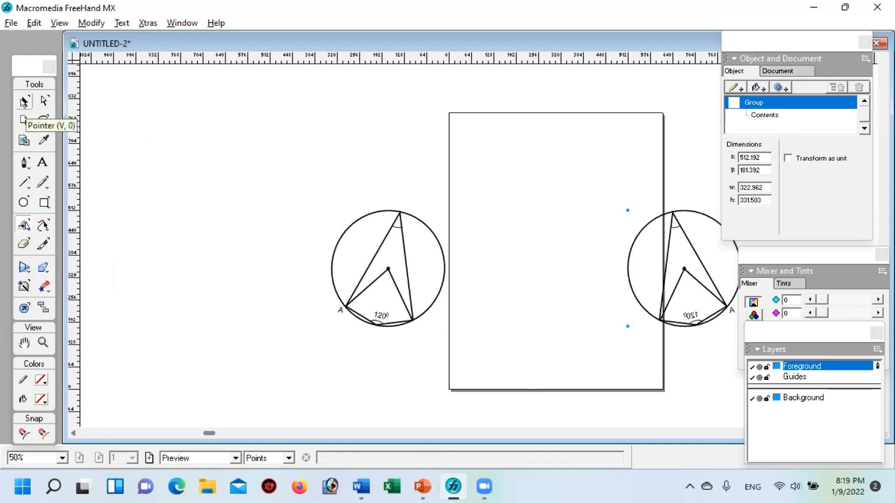
drag(677, 281, 570, 278)
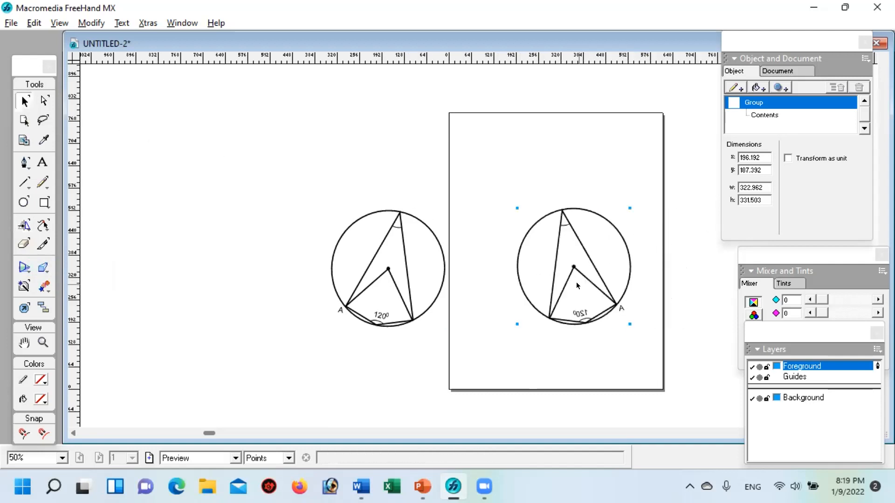
key(Delete)
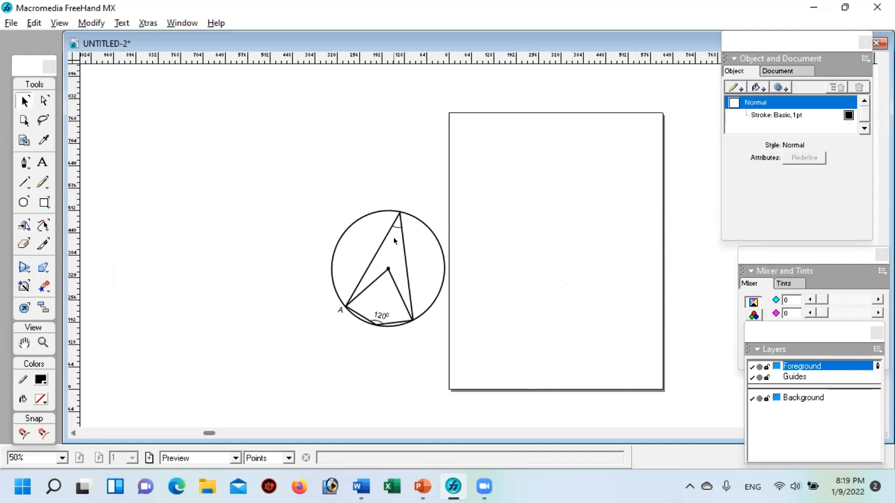
Step: Move the original group across the page's left edge and reflect a copy about a vertical axis near the page centre
click(387, 219)
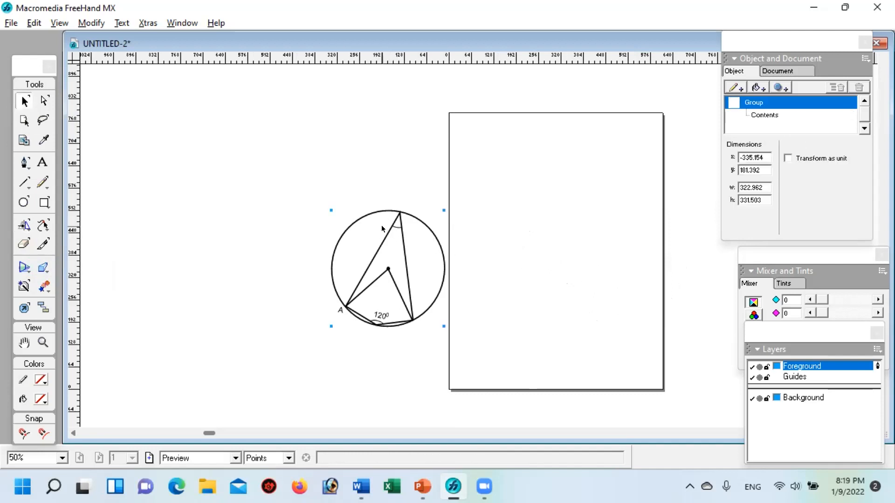
mouse_move(400, 212)
mouse_down()
mouse_move(455, 216)
mouse_move(449, 221)
mouse_up()
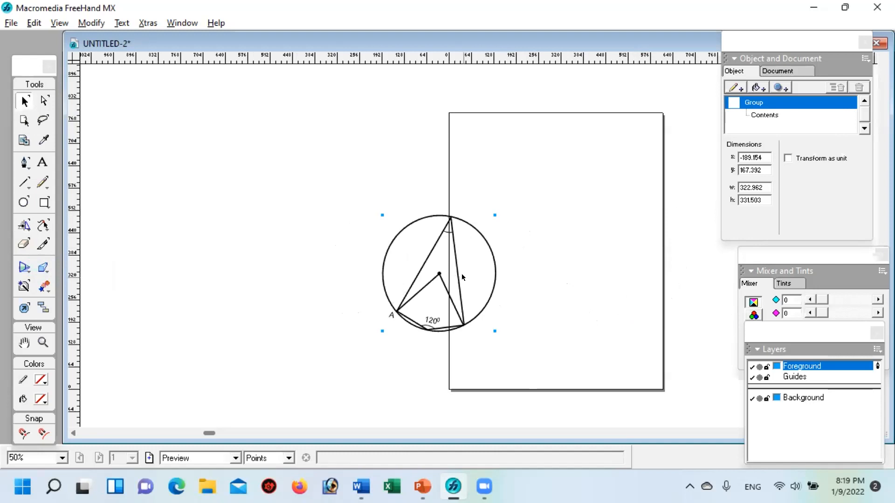
click(20, 221)
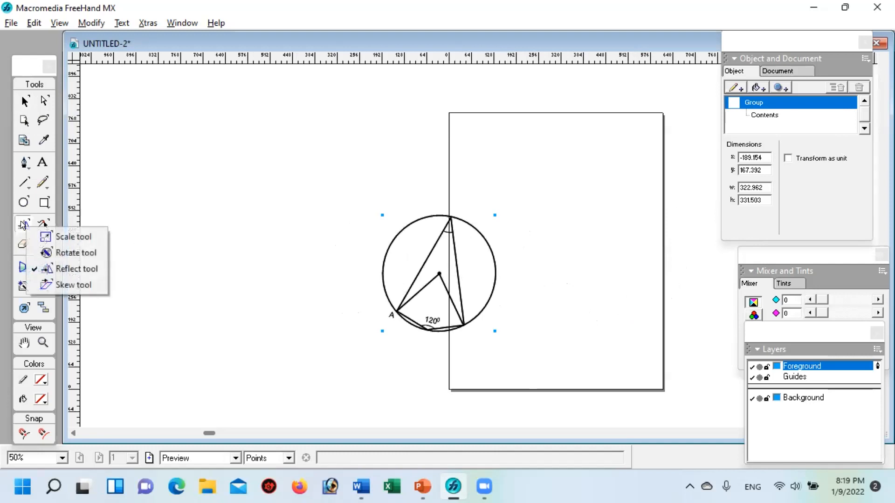
click(75, 269)
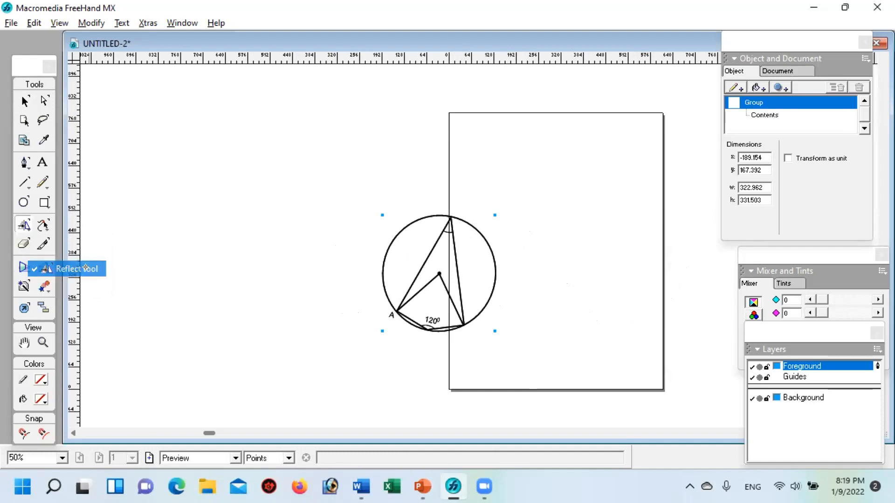
click(555, 272)
drag(555, 272, 555, 273)
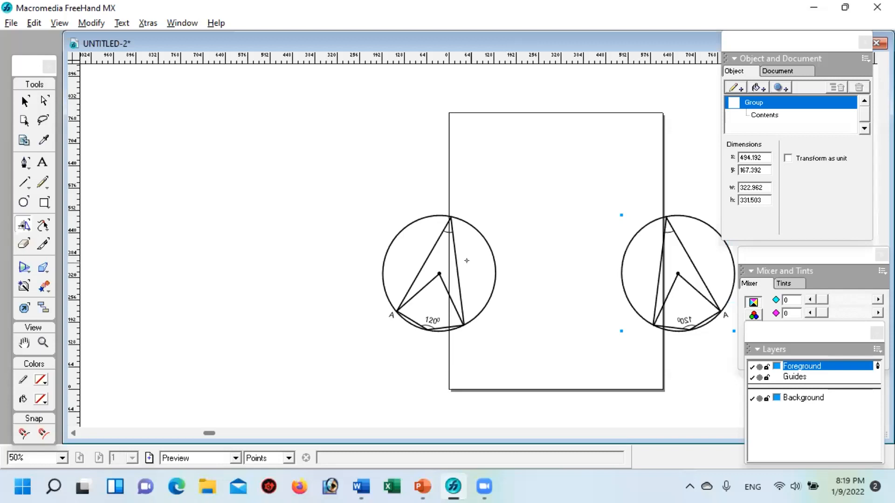
Step: Delete the original circle figure and its mirrored copy, leaving the page empty
click(24, 101)
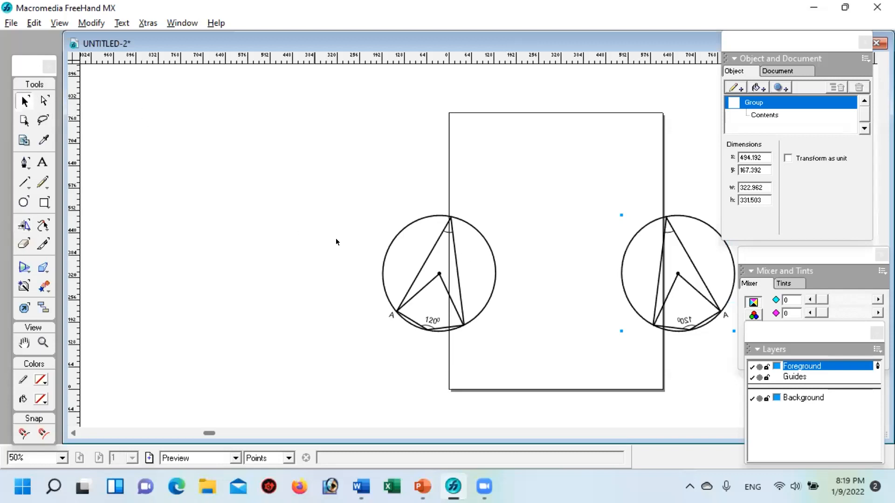
click(405, 229)
click(405, 228)
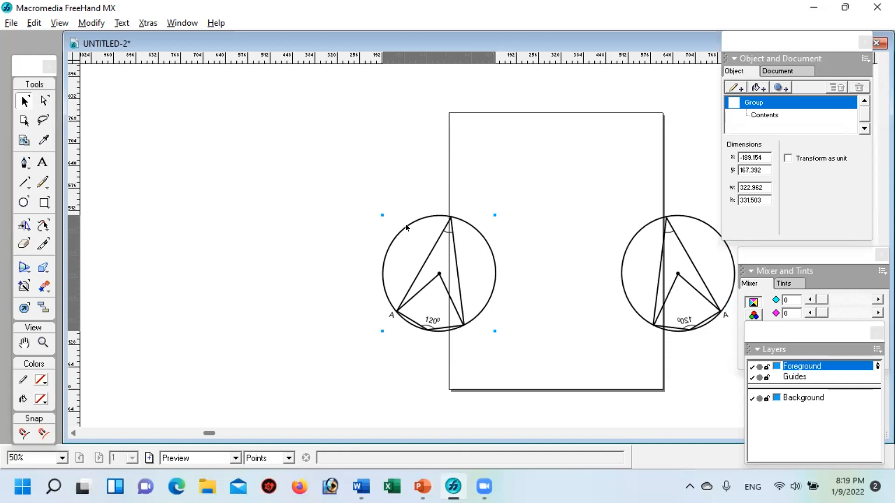
key(Delete)
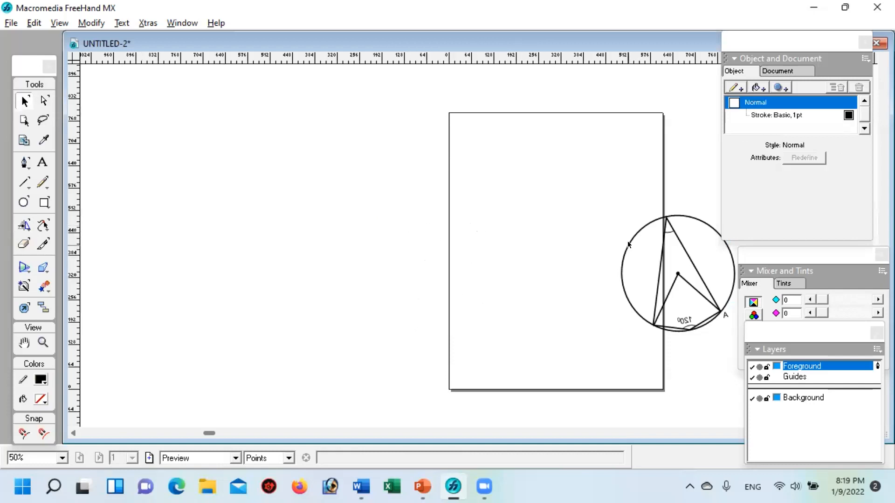
click(628, 244)
drag(663, 232, 496, 218)
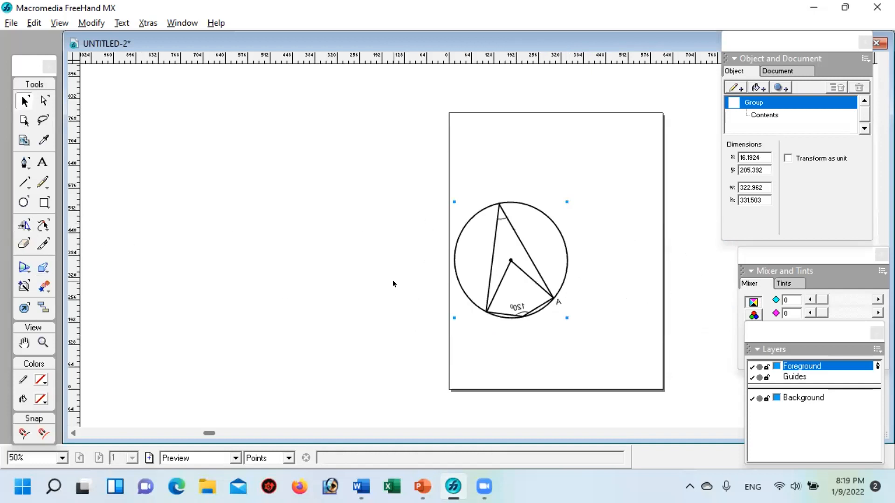
key(Delete)
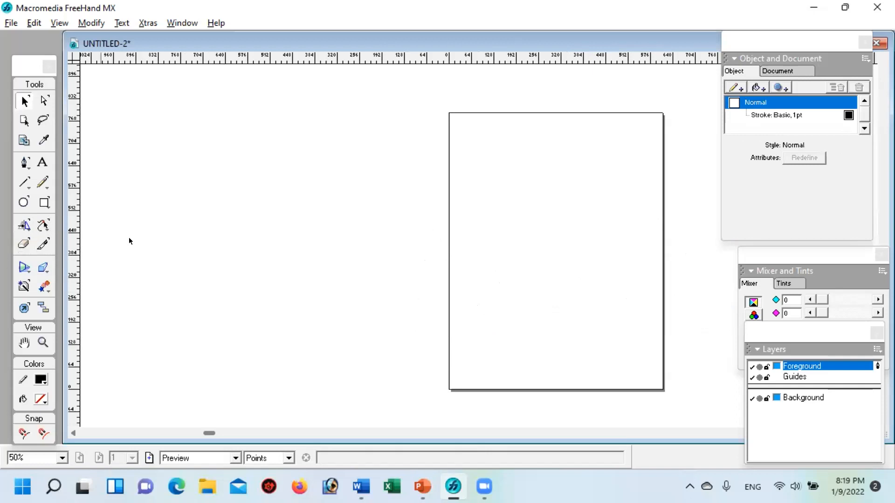
click(43, 343)
click(562, 231)
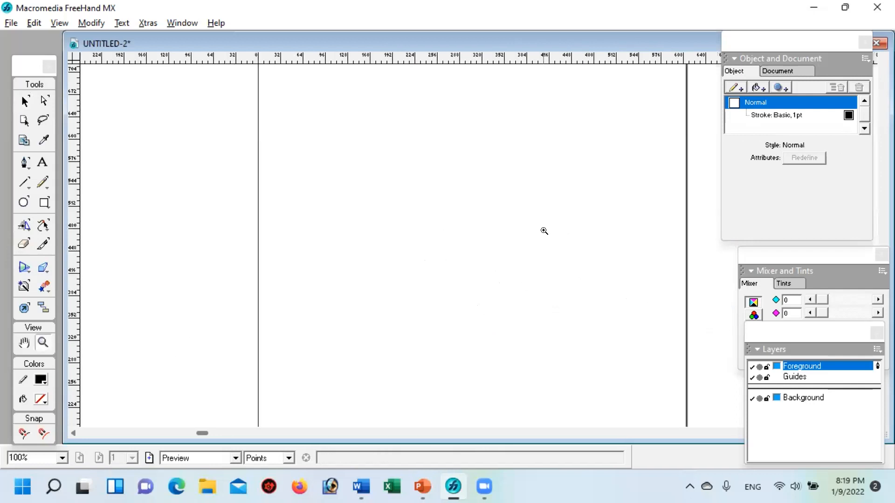
click(544, 231)
key(space)
drag(455, 117, 442, 260)
drag(421, 197, 496, 298)
drag(399, 197, 497, 186)
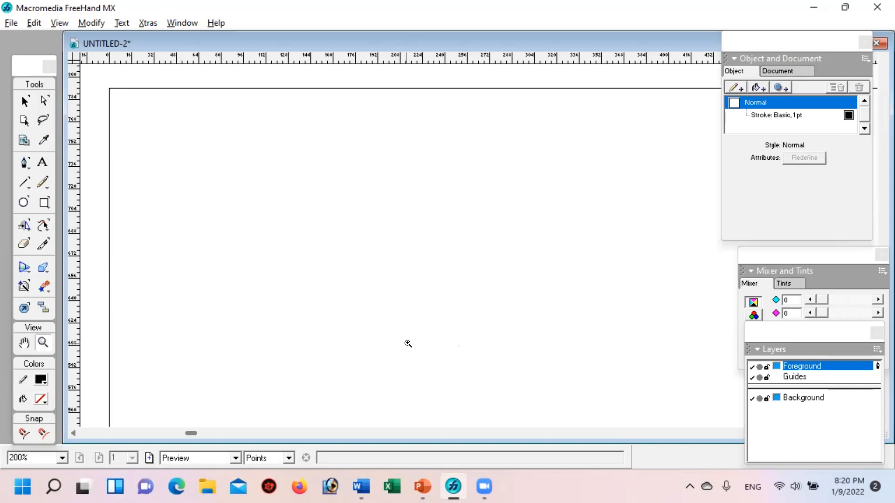
mouse_move(467, 490)
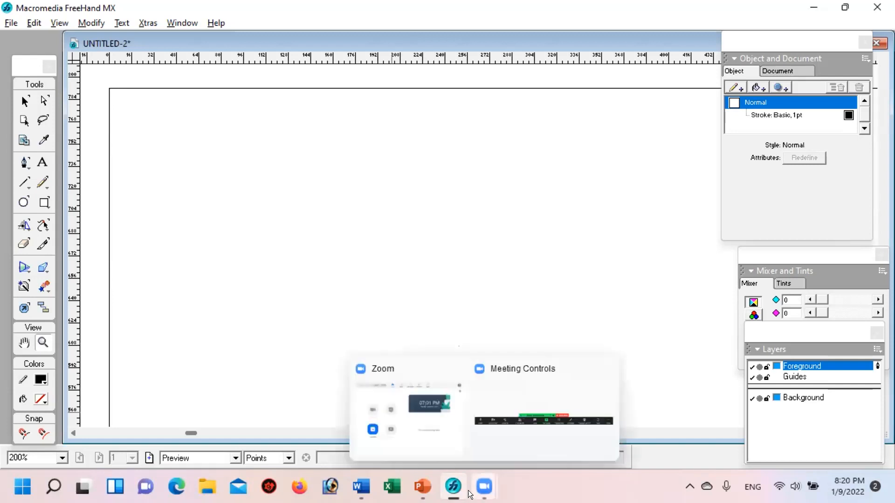
mouse_move(413, 487)
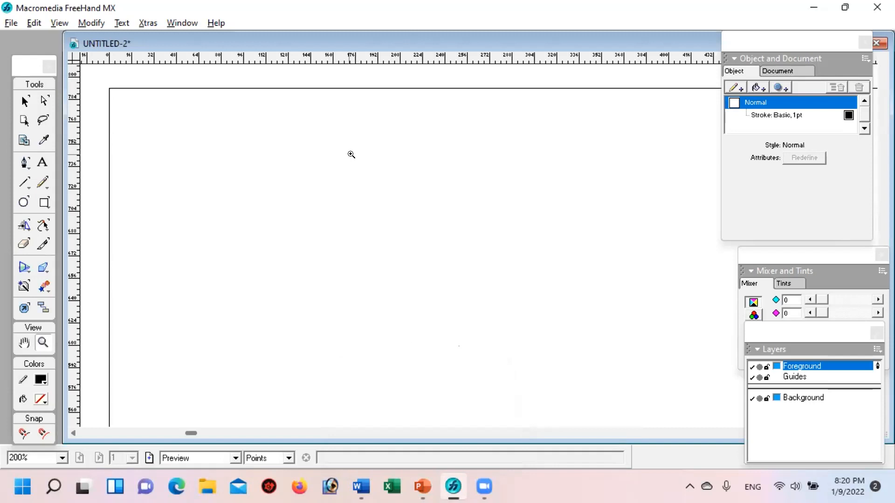
key(h)
drag(265, 175, 582, 187)
mouse_move(443, 206)
mouse_down()
mouse_move(541, 196)
mouse_move(555, 215)
mouse_move(553, 230)
mouse_move(543, 225)
mouse_up()
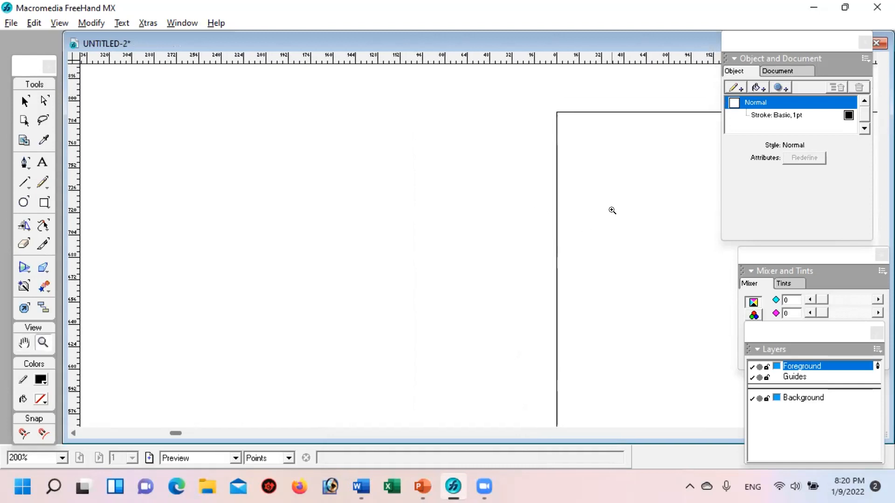
drag(625, 209, 367, 206)
key(z)
key(space)
drag(343, 208, 592, 226)
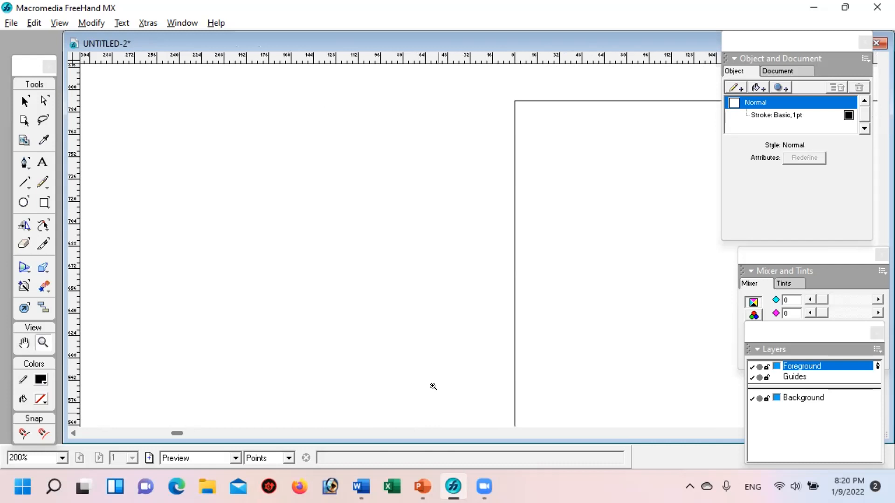
Step: Switch to PowerPoint and select the quartered circle with the shaded sector on slide 4
click(420, 488)
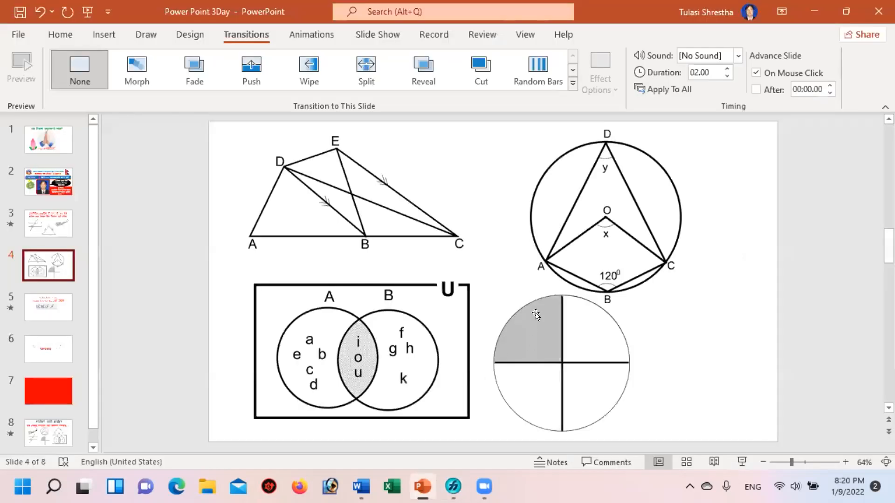
click(575, 346)
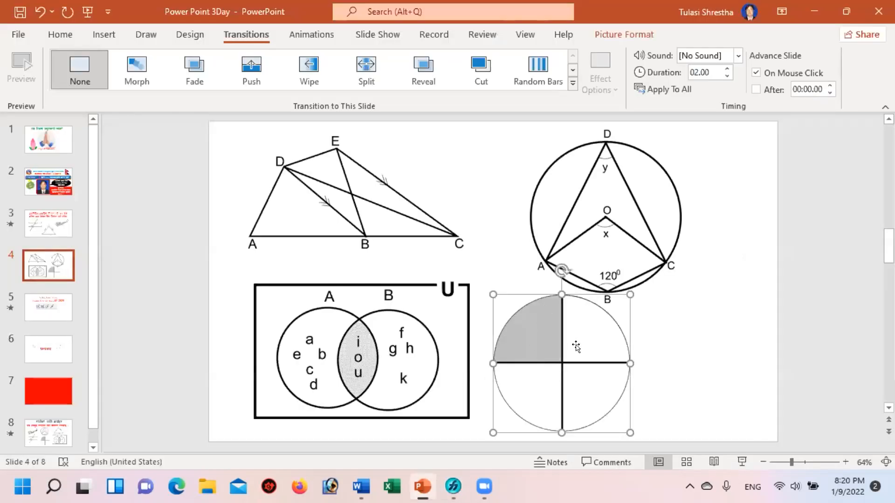
Step: Switch to FreeHand and draw a circle about 112.5 pt in diameter on the pasteboard beside the page's left edge
click(450, 490)
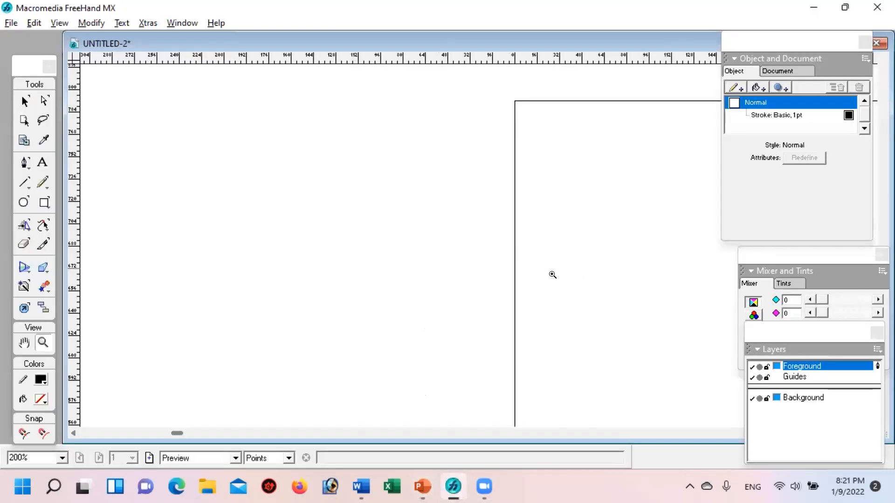
click(23, 200)
drag(237, 176, 394, 333)
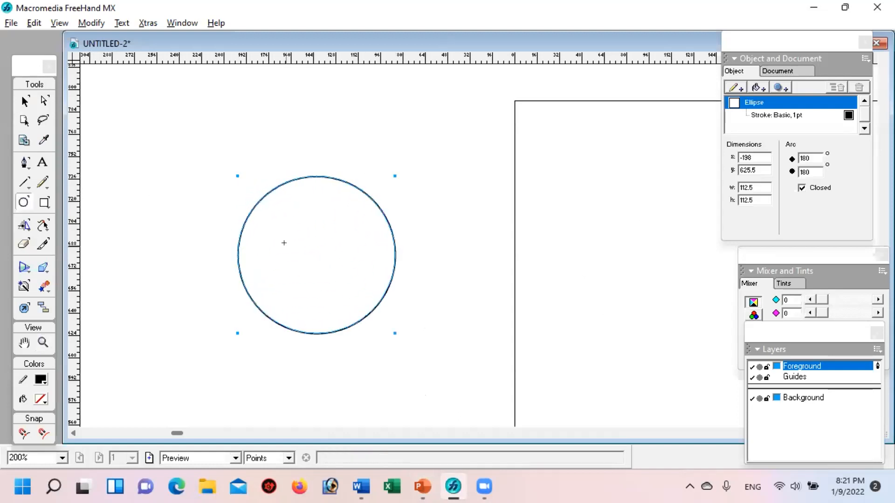
Step: Set the circle's stroke width to 4 pt and deselect it
click(787, 114)
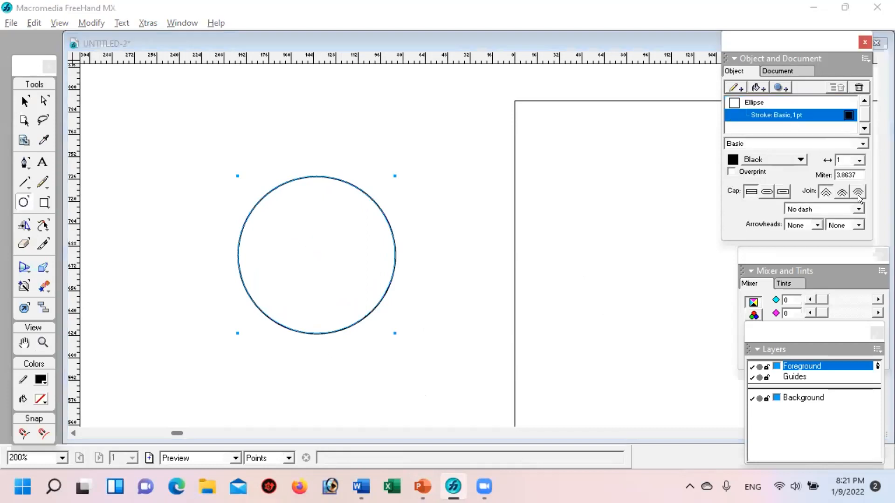
click(860, 157)
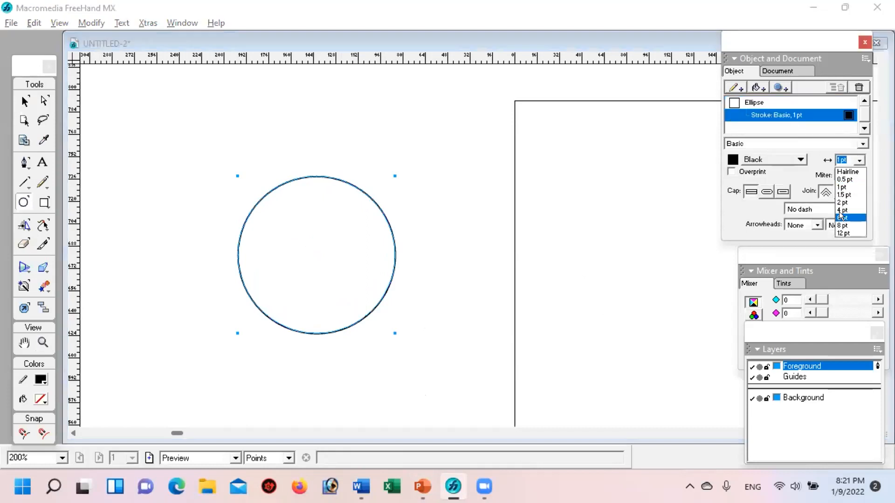
click(840, 210)
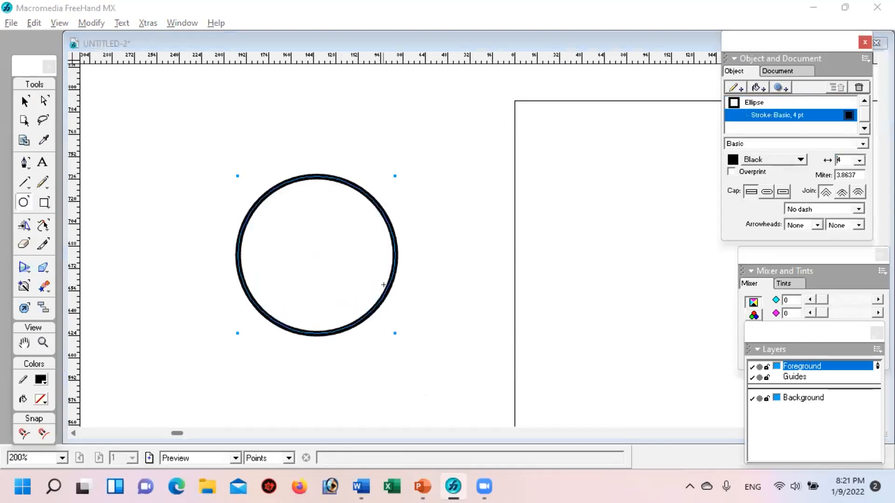
click(24, 100)
click(373, 113)
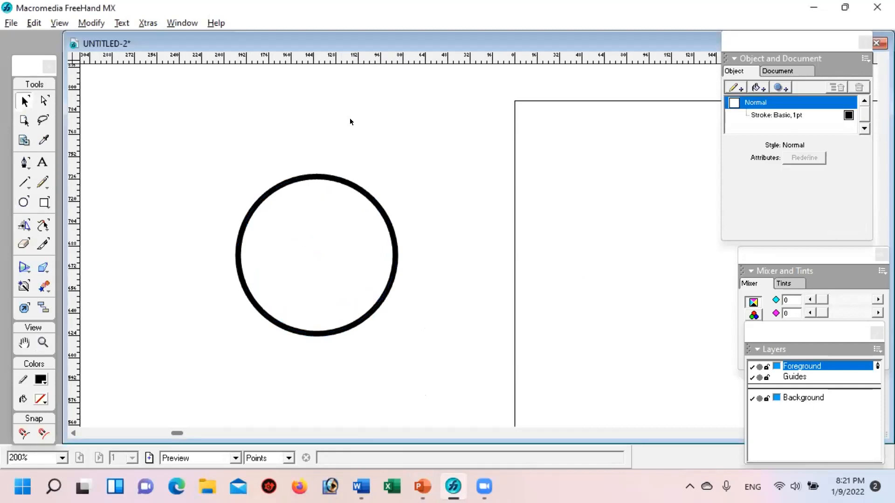
click(318, 176)
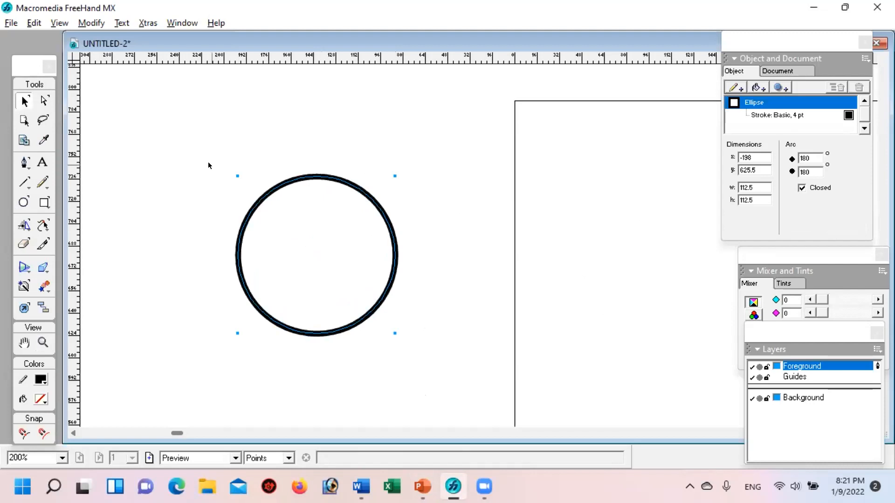
click(98, 110)
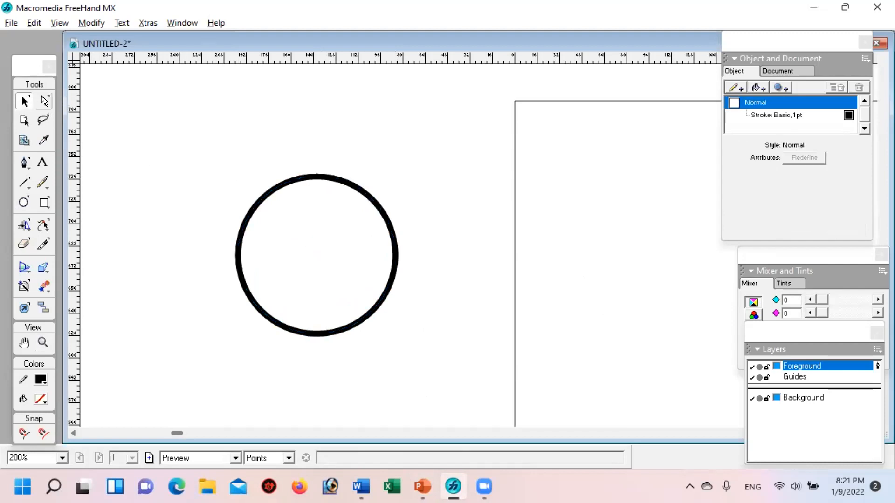
drag(271, 186, 319, 210)
key(ctrl+z)
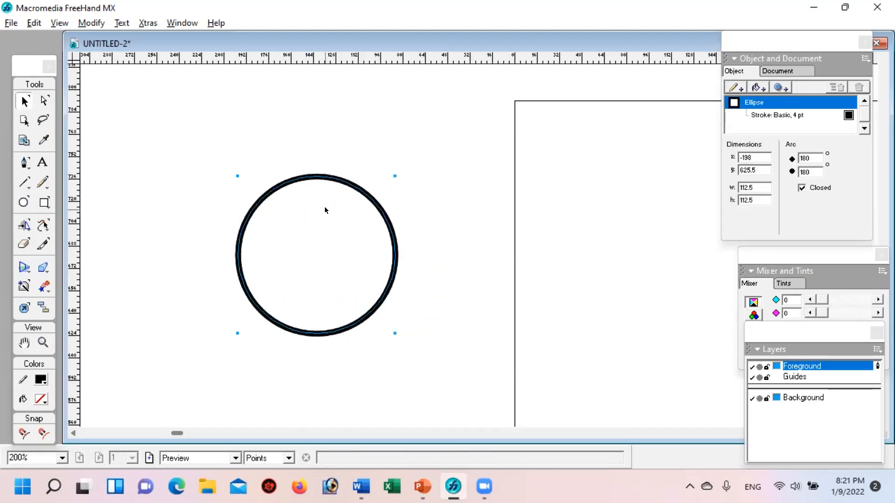
Step: Reshape a duplicate circle lying over the original into a closed lower-left quarter sector with arc angles of 270° and 180°
click(43, 102)
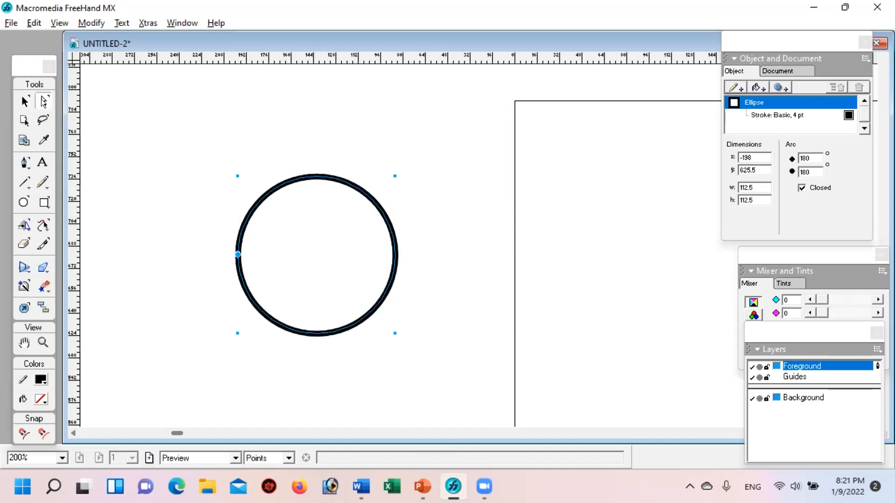
key(v)
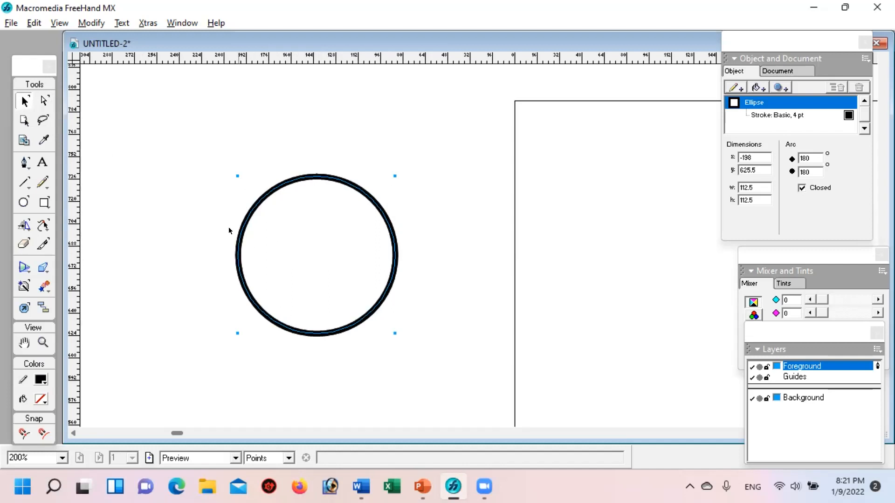
click(42, 100)
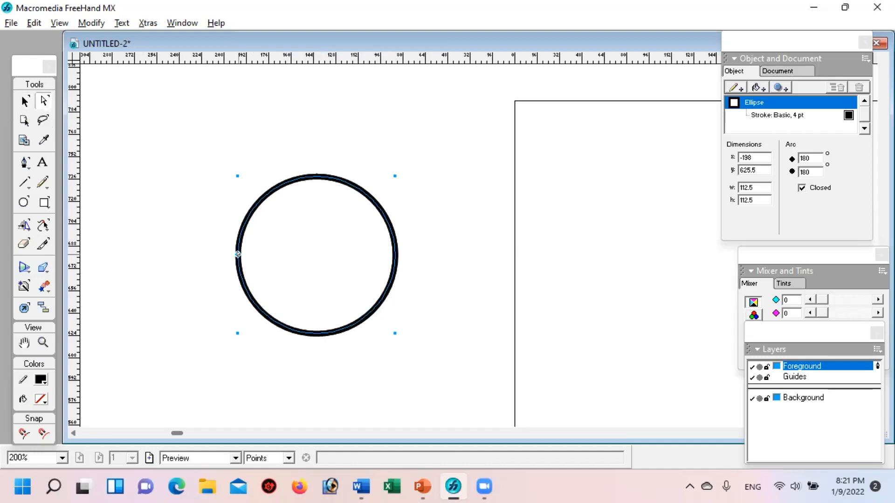
drag(237, 254, 317, 298)
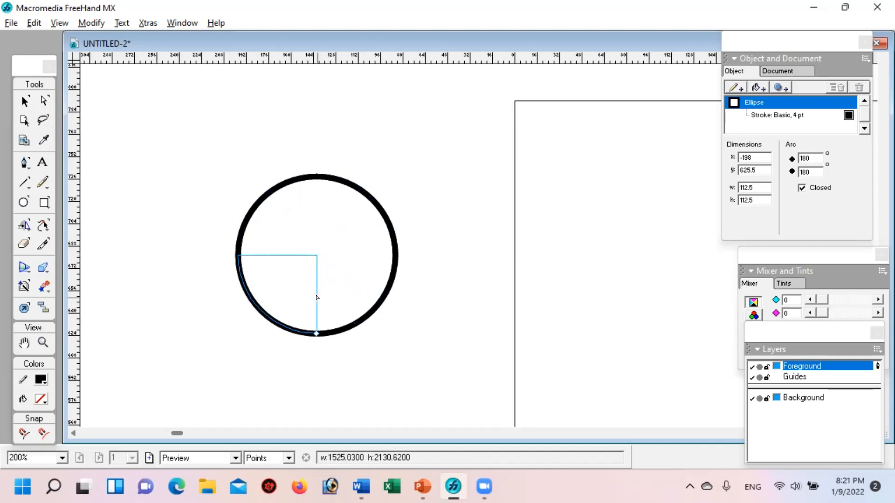
drag(317, 298, 317, 297)
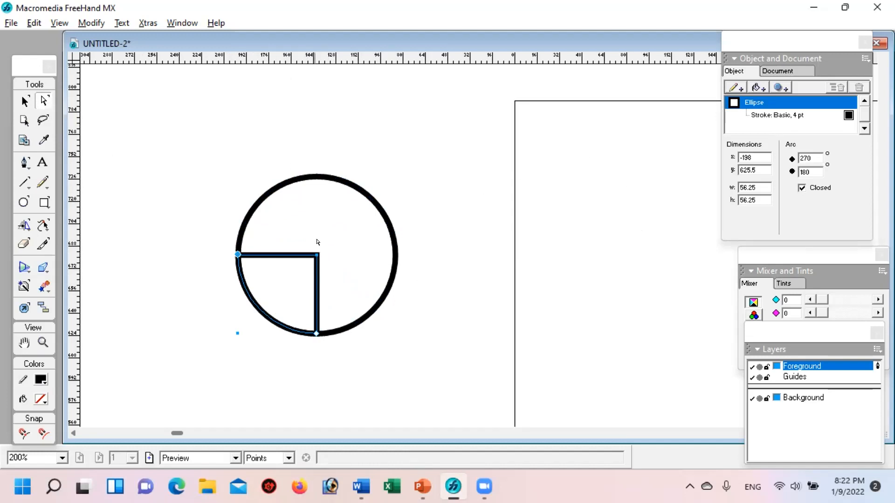
click(25, 101)
click(160, 116)
Step: Add a black Pattern fill with bold diagonal stripes to the quarter sector
click(294, 256)
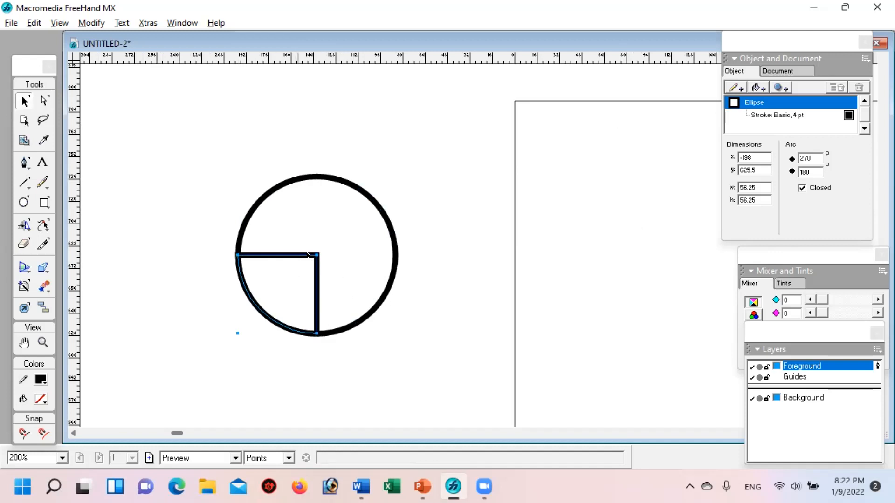
click(258, 250)
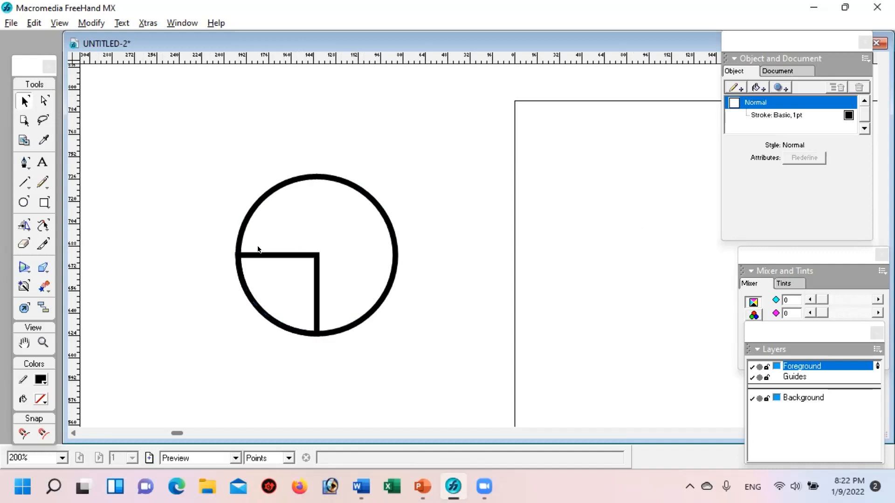
click(283, 257)
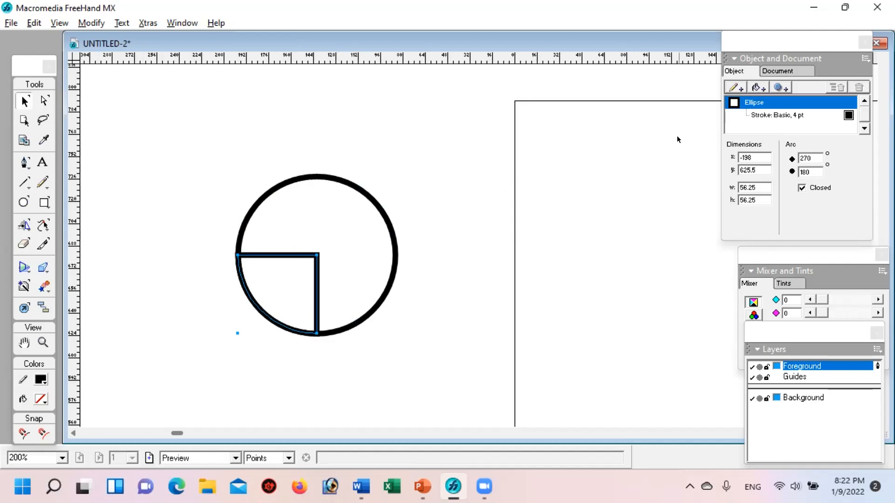
click(756, 84)
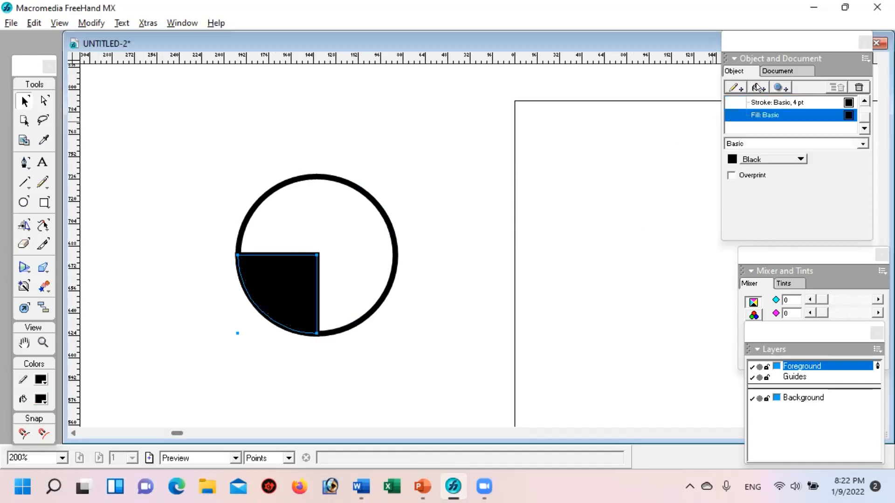
click(727, 157)
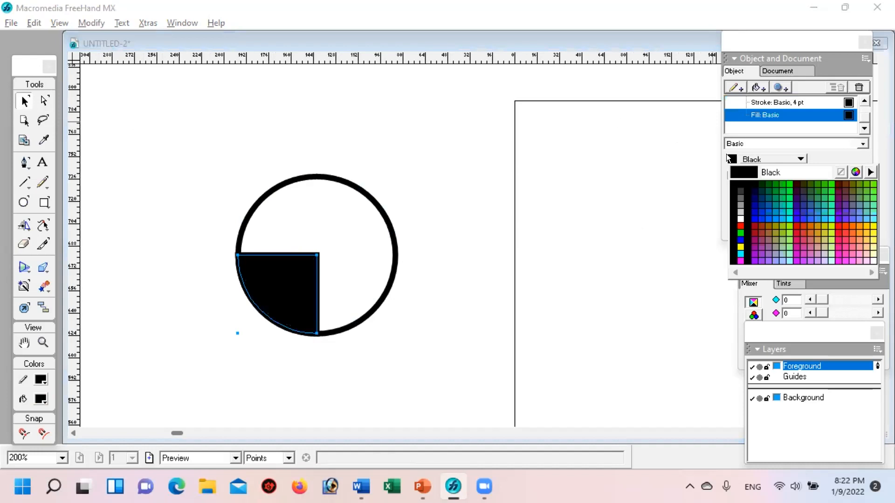
click(747, 140)
click(746, 140)
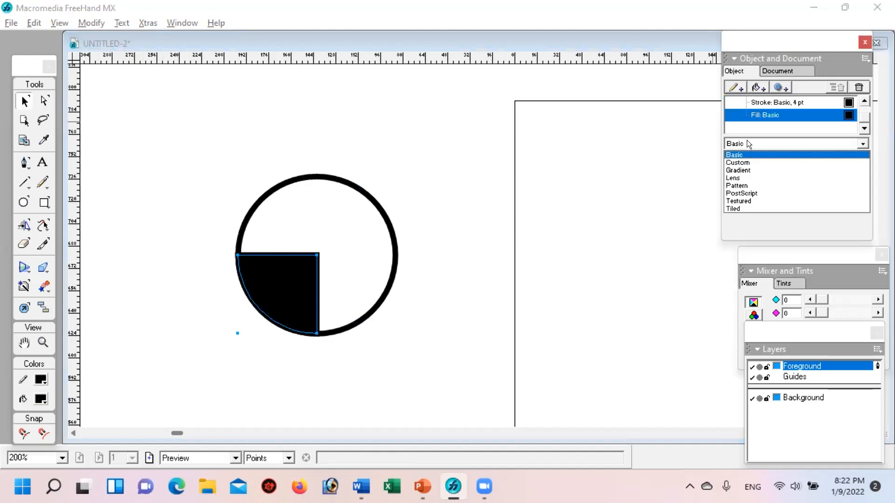
click(743, 182)
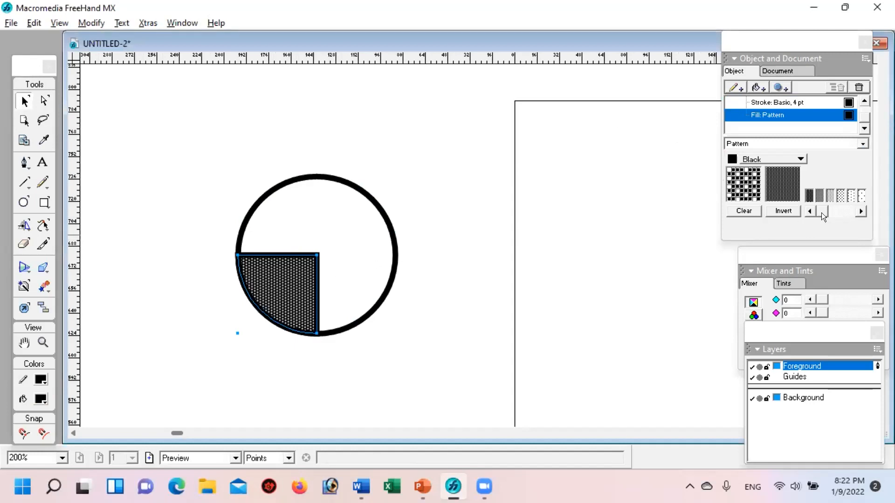
drag(817, 209, 824, 209)
click(856, 194)
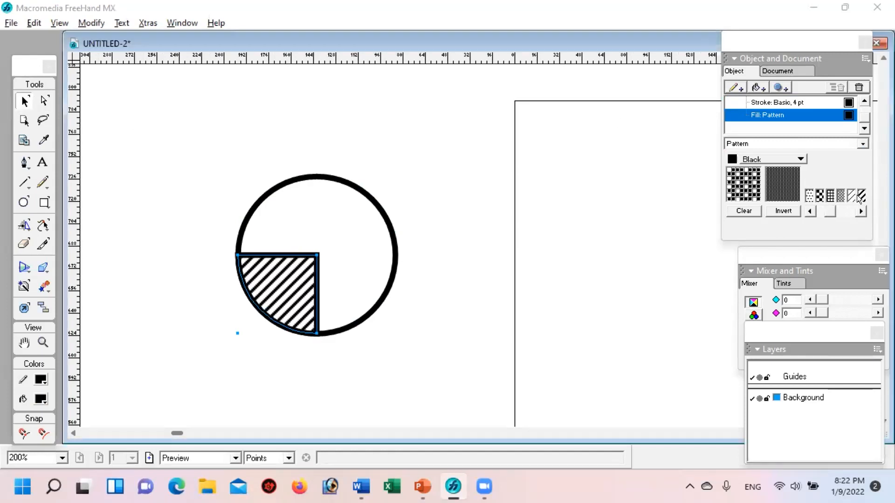
click(420, 297)
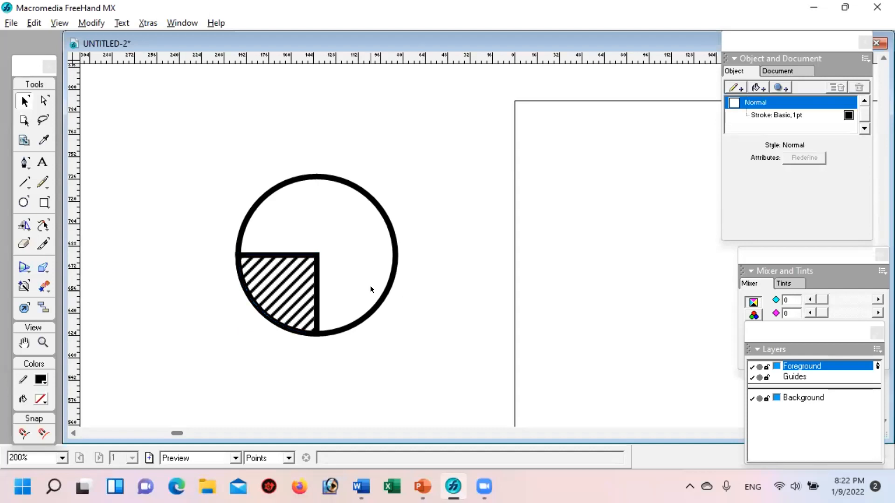
Step: Move the striped sector out of the circle to its upper right, at about x -74, y 714.5
mouse_move(281, 271)
mouse_down()
mouse_move(473, 177)
mouse_move(446, 150)
mouse_up()
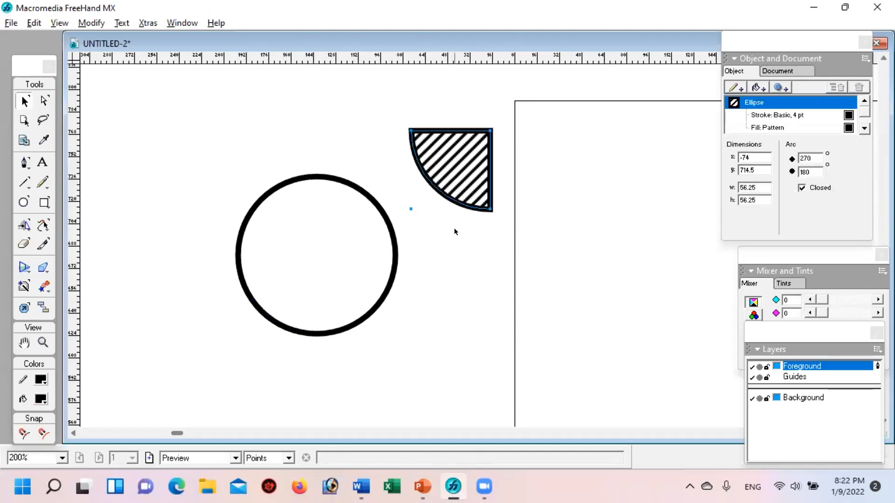
click(464, 286)
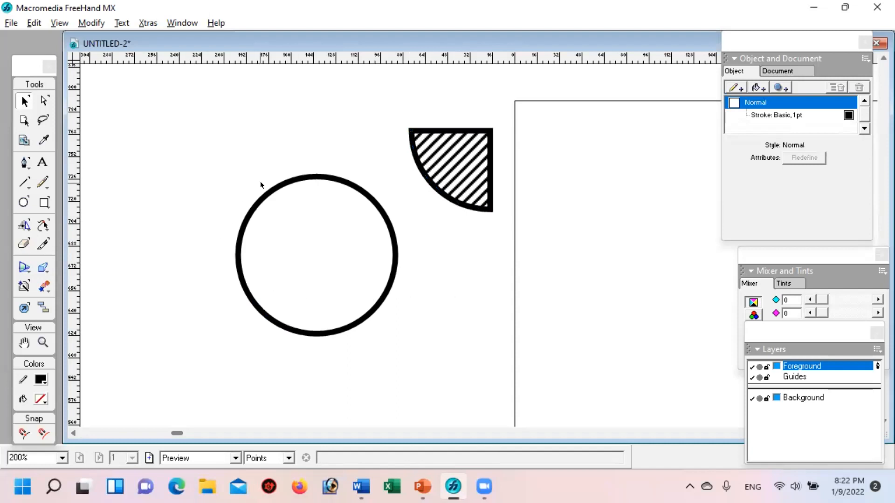
click(273, 188)
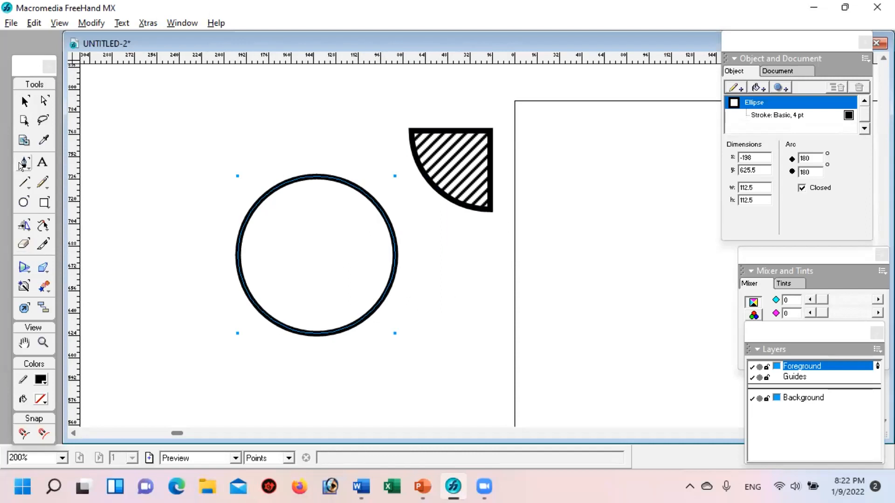
click(125, 177)
Step: Draw a horizontal straight path with the Pen tool across the circle near its centre, at about y 678.5
click(18, 162)
click(238, 261)
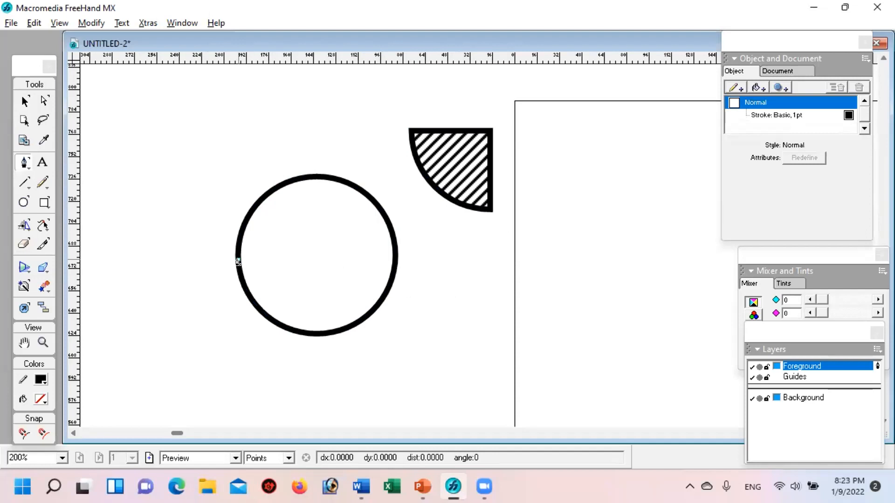
click(394, 262)
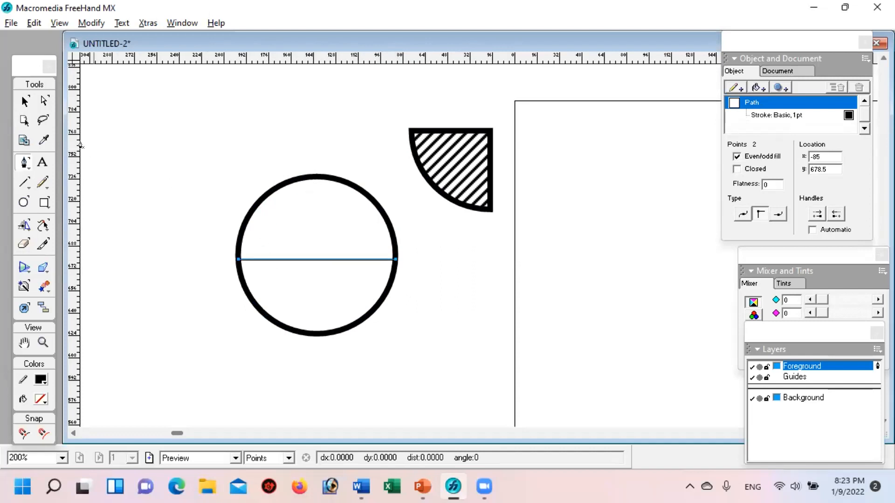
click(25, 102)
click(101, 147)
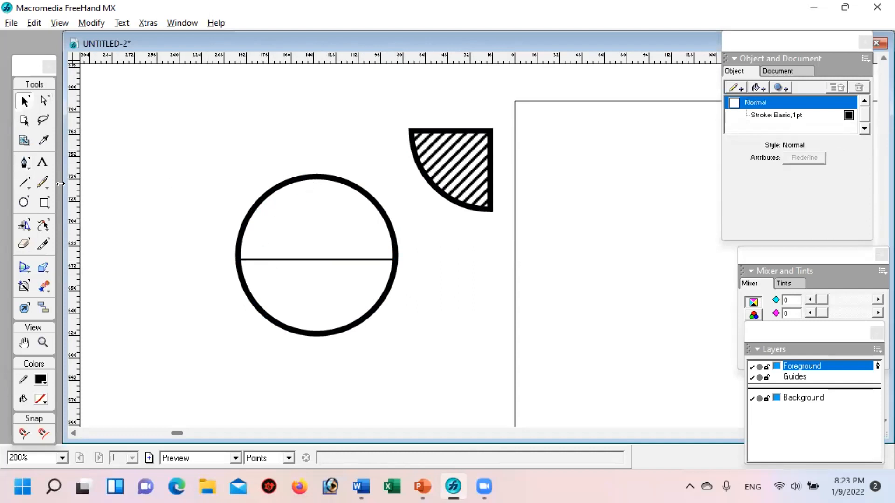
Step: Draw a vertical line through the circle's centre from its top to its bottom with the Line tool
click(24, 181)
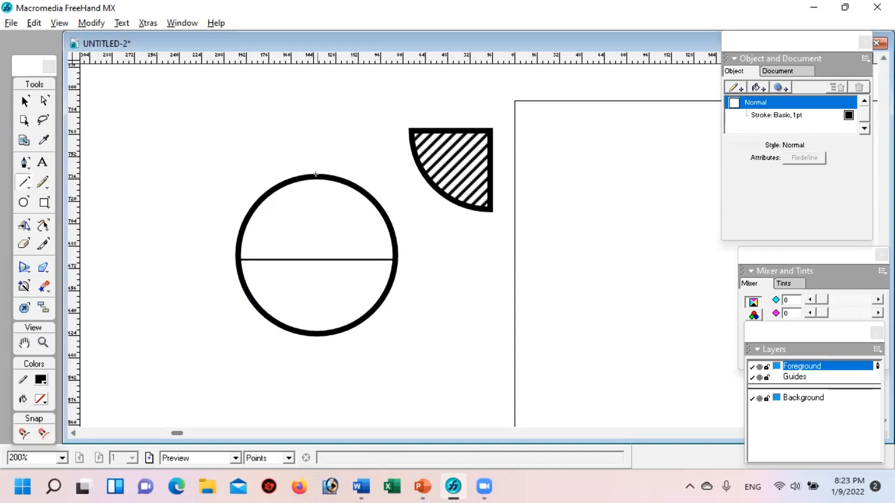
drag(316, 175, 295, 331)
click(25, 100)
click(393, 315)
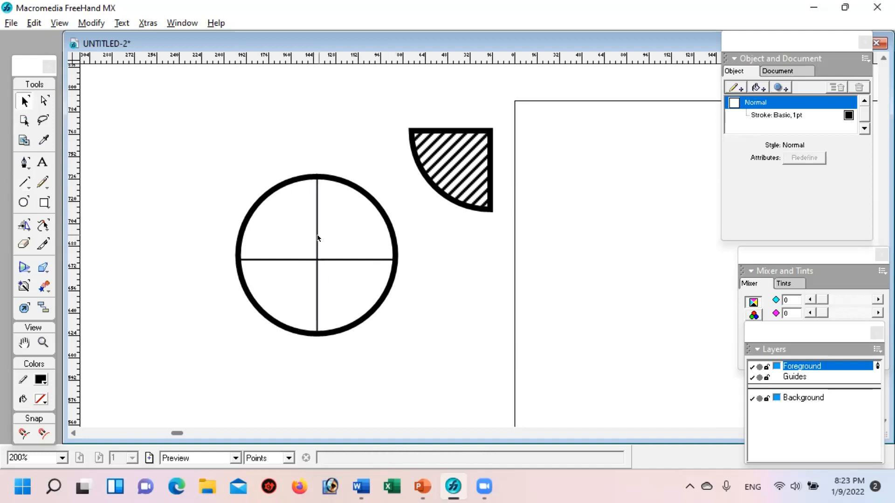
Step: Try a basic black fill on the whole circle and delete that fill again
click(282, 184)
click(291, 218)
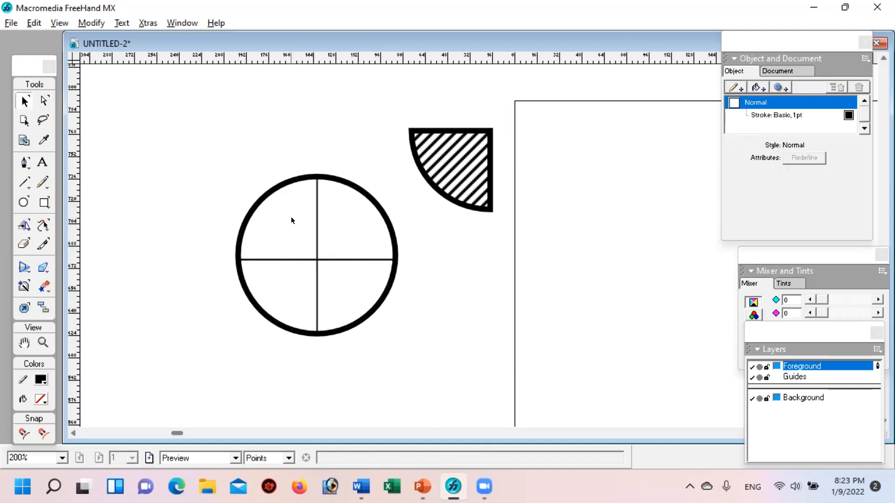
click(264, 198)
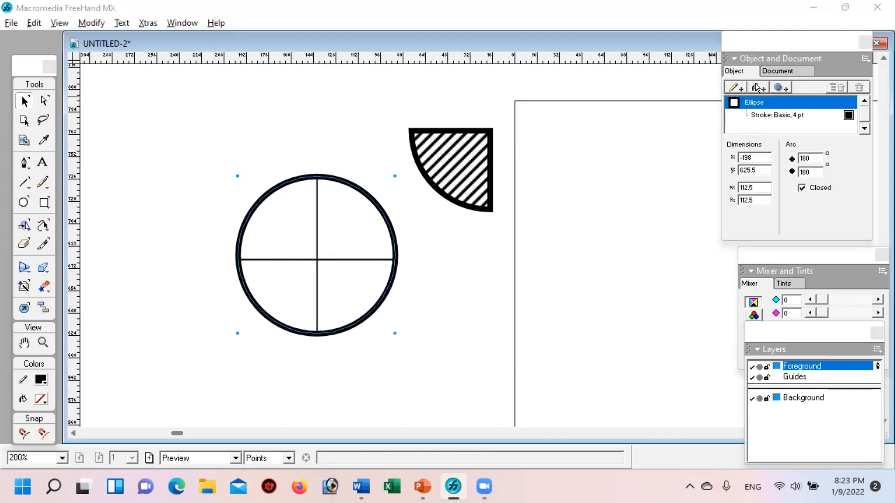
click(755, 84)
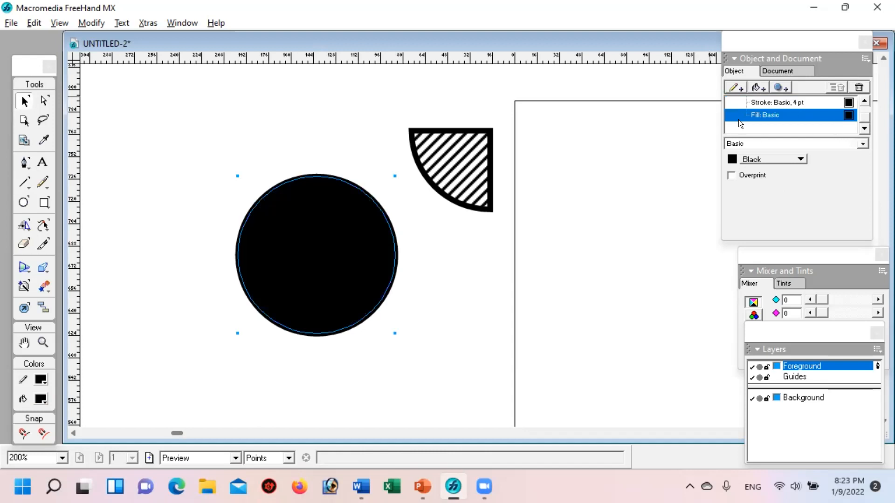
click(858, 86)
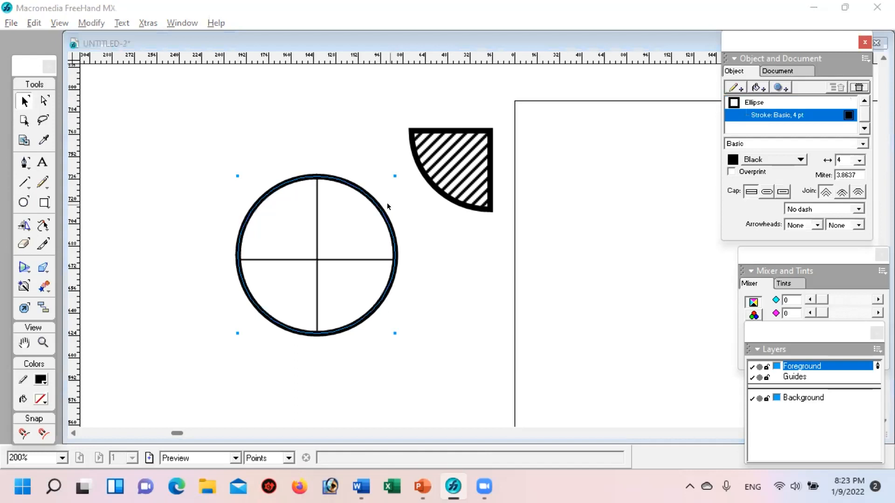
click(117, 122)
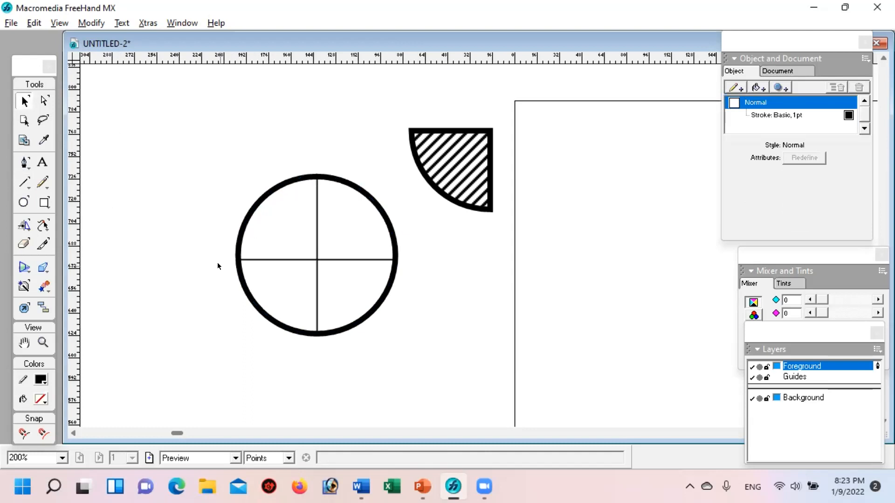
Step: Move the striped sector back into the circle's lower-left quarter and nudge it to x -198.5, y 626
click(270, 193)
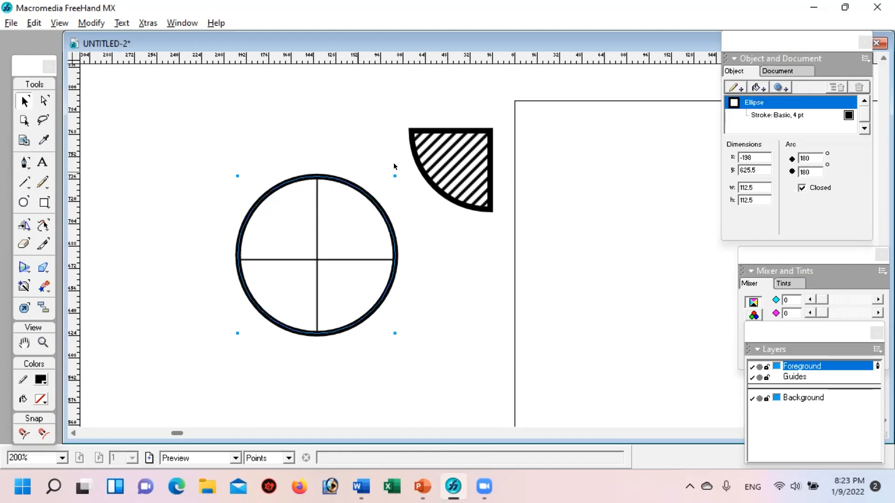
click(452, 132)
drag(445, 155, 286, 266)
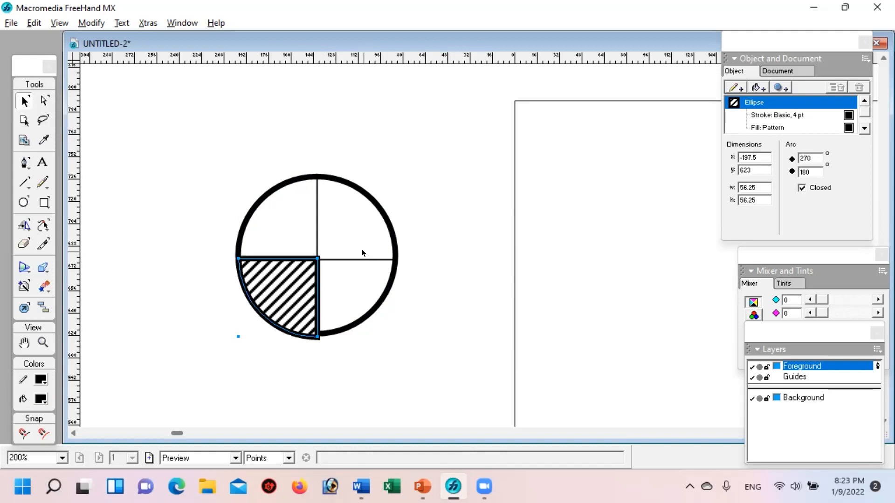
key(Right)
key(Right)
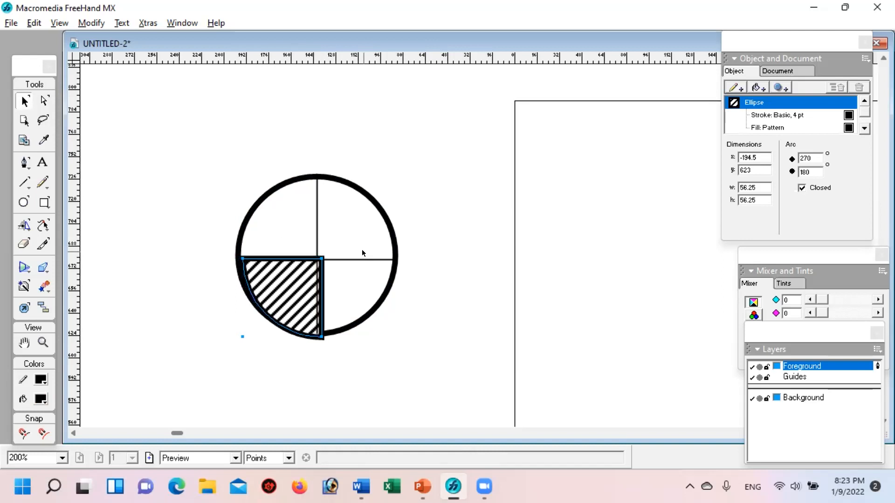
key(Up)
key(Up)
key(Left)
key(Left)
key(Left)
key(Left)
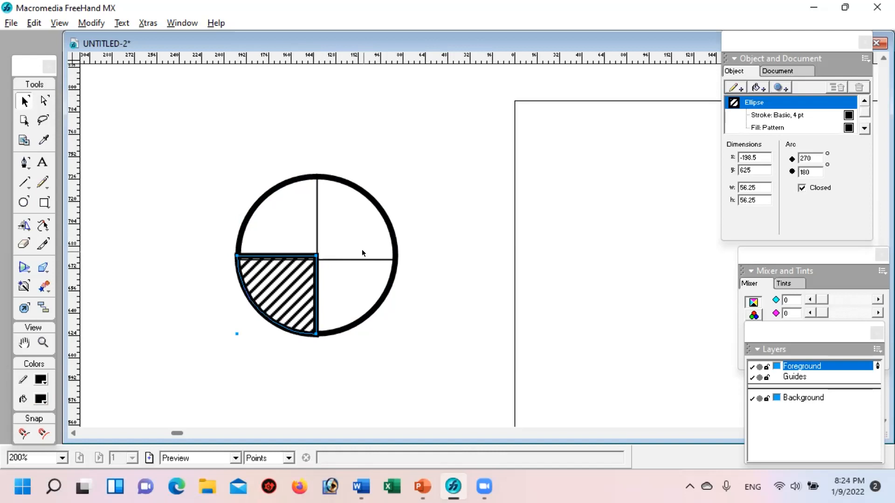
click(427, 298)
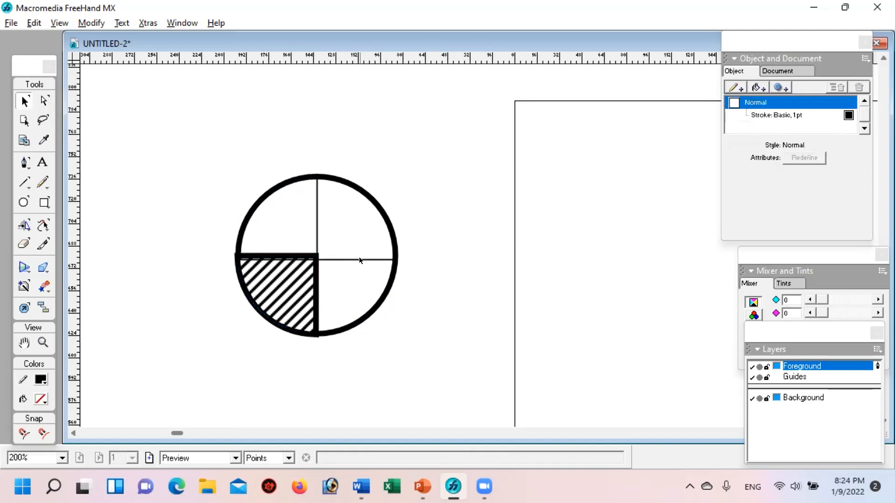
click(305, 259)
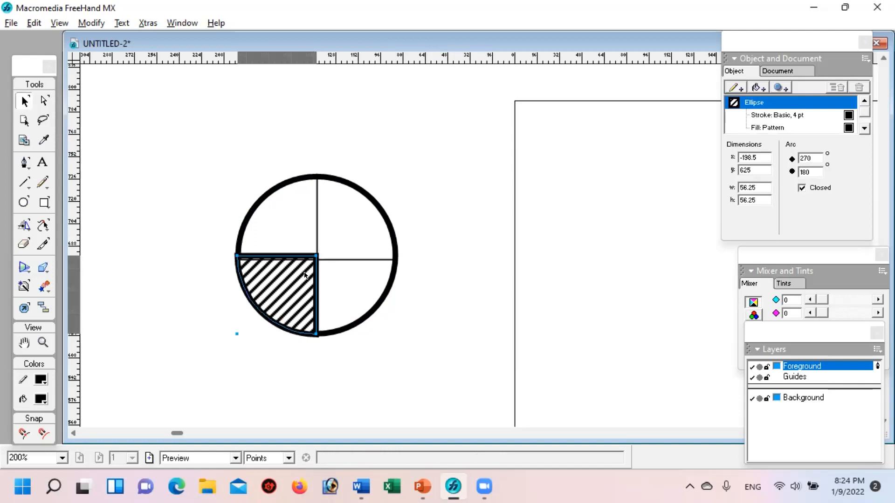
key(Up)
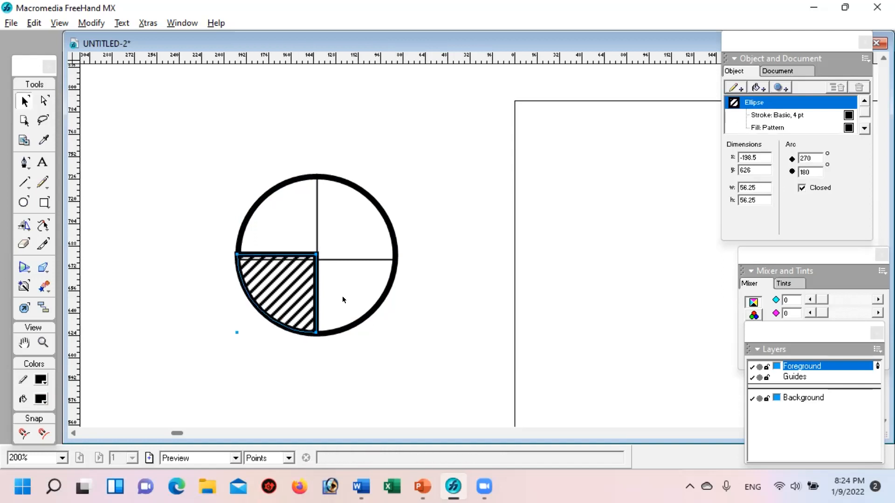
Step: Nudge the horizontal line up until it lines up with the upper edge of the striped sector
click(348, 258)
click(342, 259)
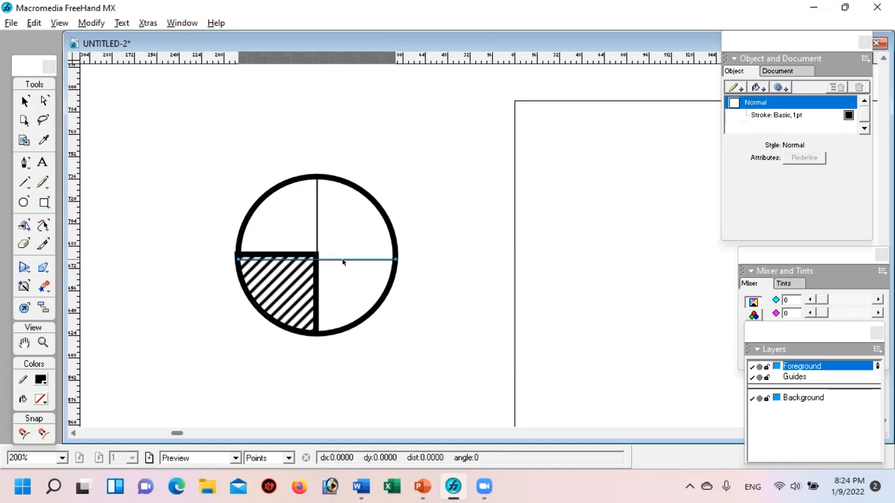
key(Up)
key(Up)
key(Up)
key(Up)
key(Up)
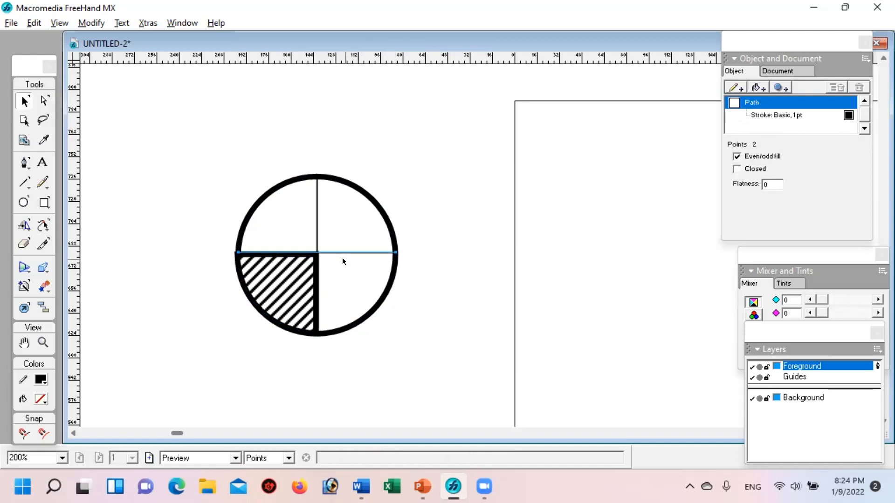
key(Down)
Step: Nudge the circle's vertical line slightly left and set its stroke width to 4 pt
click(316, 218)
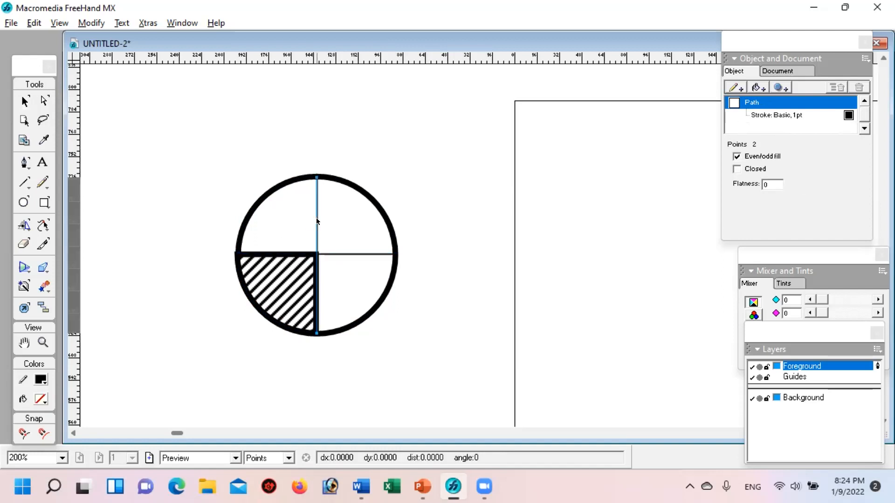
key(Left)
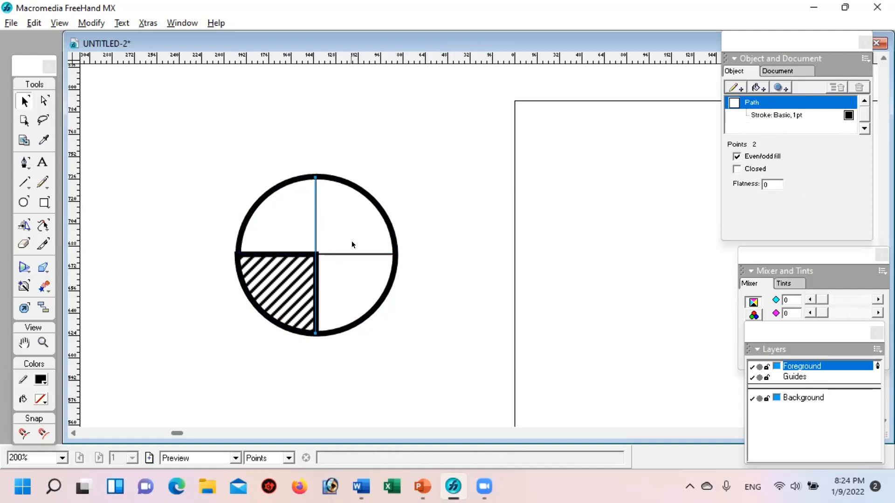
click(774, 116)
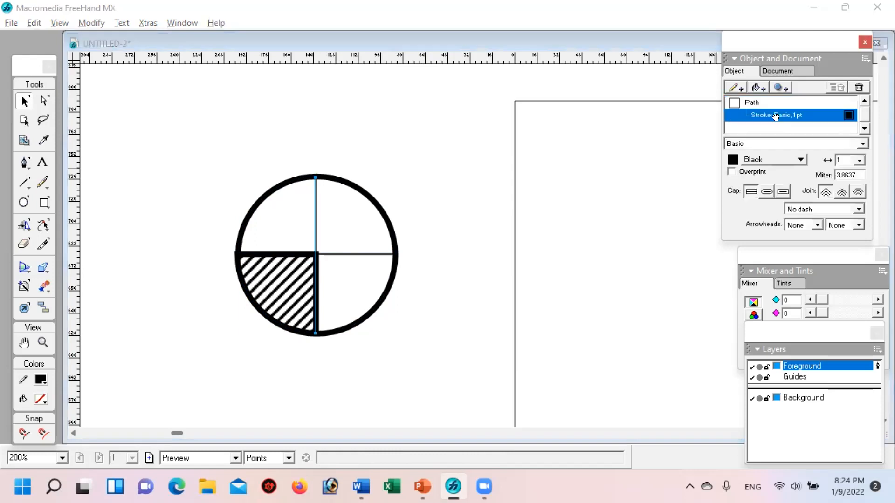
click(859, 158)
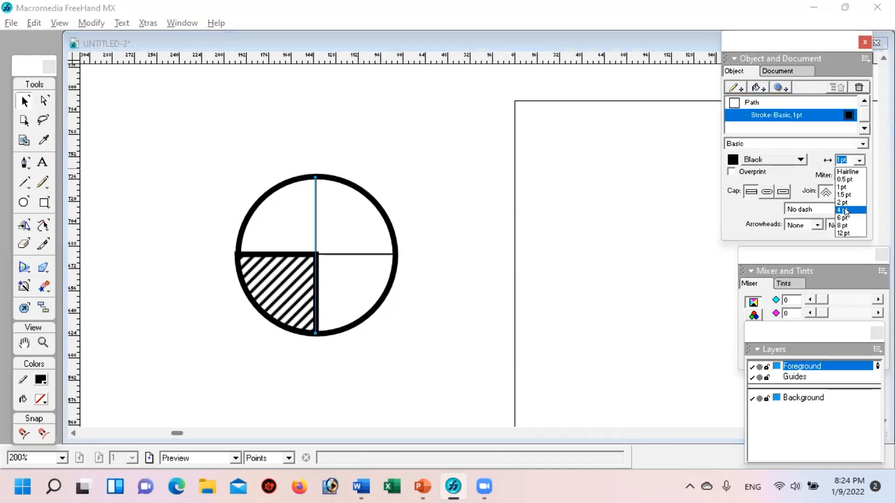
click(844, 208)
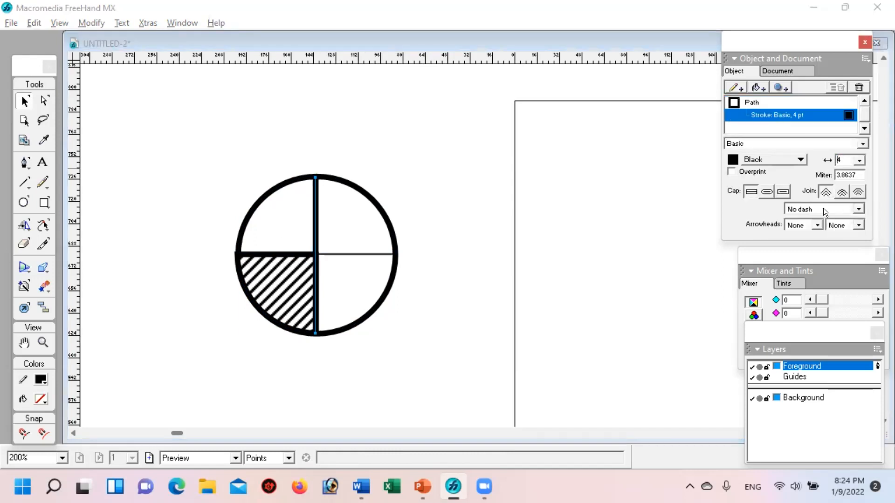
Step: Set the stroke width of the horizontal line across the circle to 4 pt
click(360, 254)
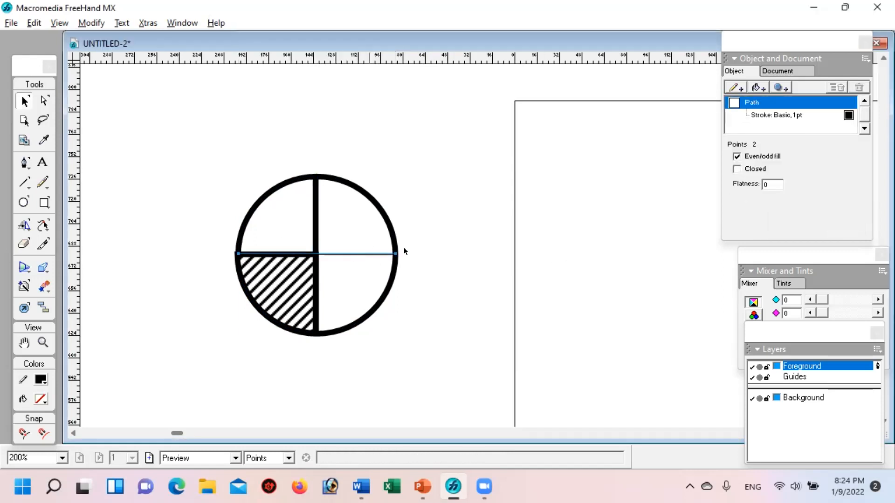
click(782, 116)
click(857, 161)
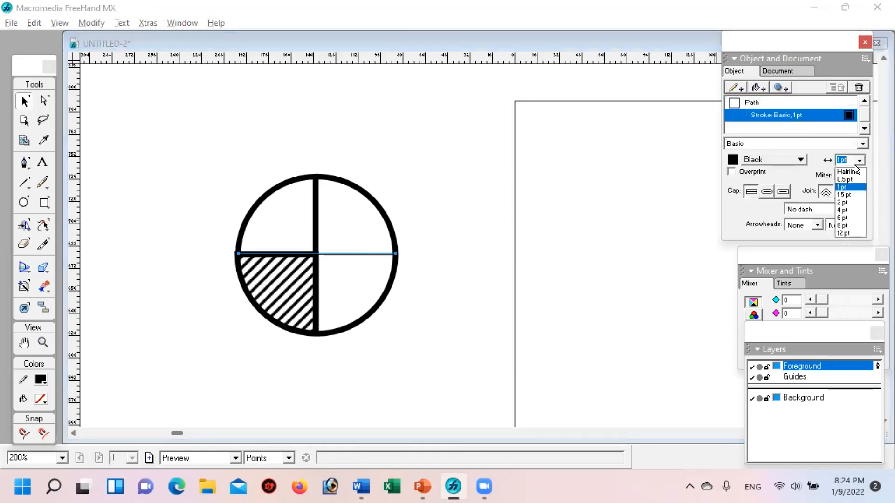
click(839, 205)
click(358, 303)
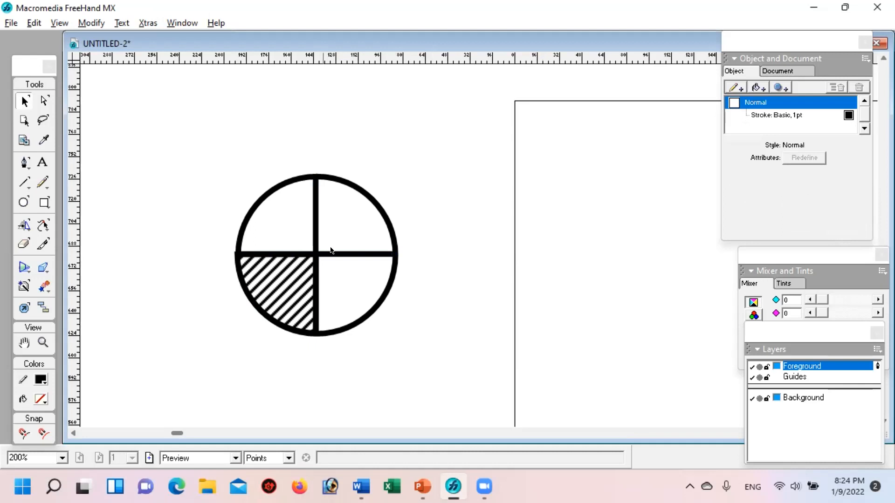
Step: Nudge the striped sector slightly right so that its corner fits inside the circle's outline
click(275, 272)
key(Right)
click(425, 334)
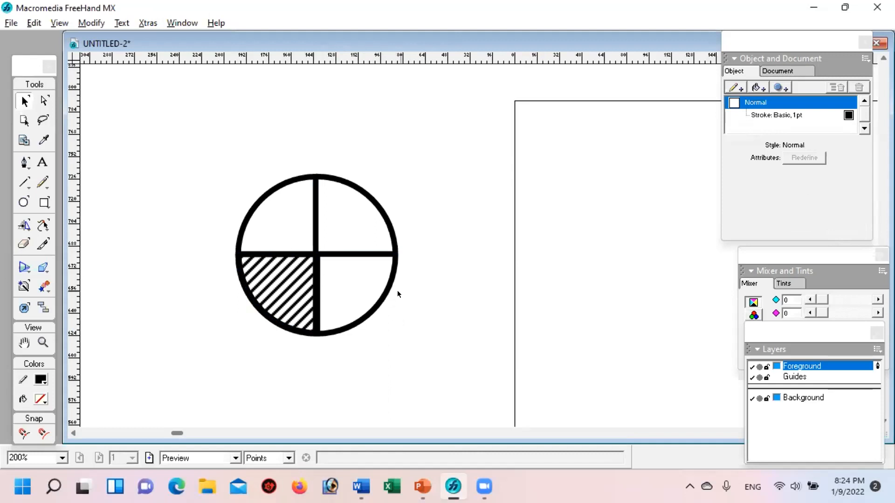
Step: Group the circle, its two lines and the striped sector, and move the group right onto the page
key(space)
drag(517, 239, 436, 229)
drag(100, 139, 342, 337)
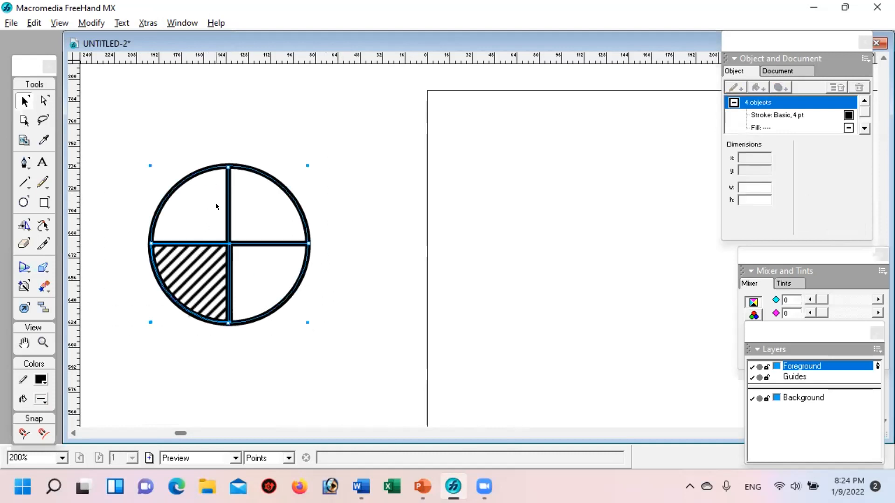
key(ctrl+g)
drag(188, 301, 543, 298)
click(541, 383)
key(space)
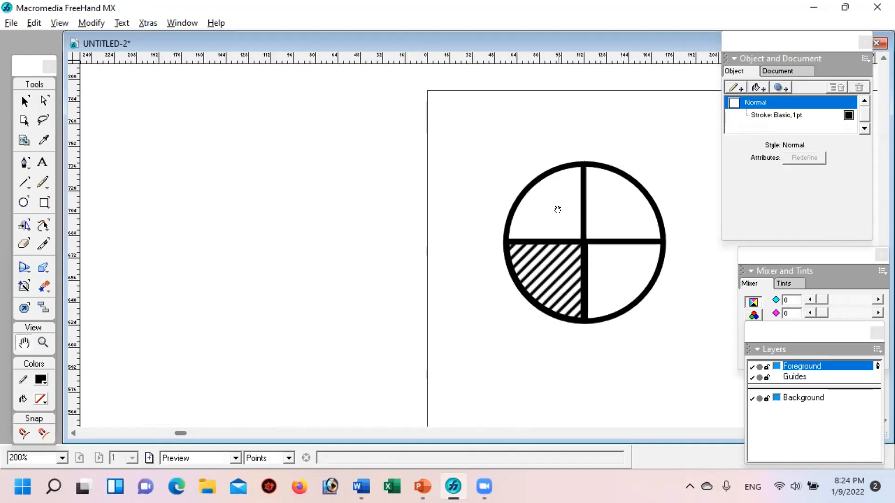
drag(496, 182, 377, 176)
drag(504, 206, 325, 186)
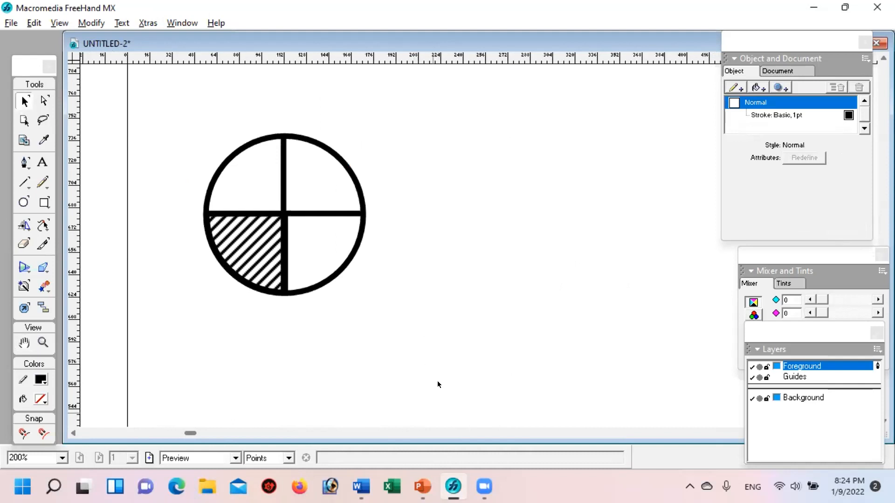
Step: Switch to PowerPoint and move the Venn diagram picture on slide 4 slightly up and left
click(422, 486)
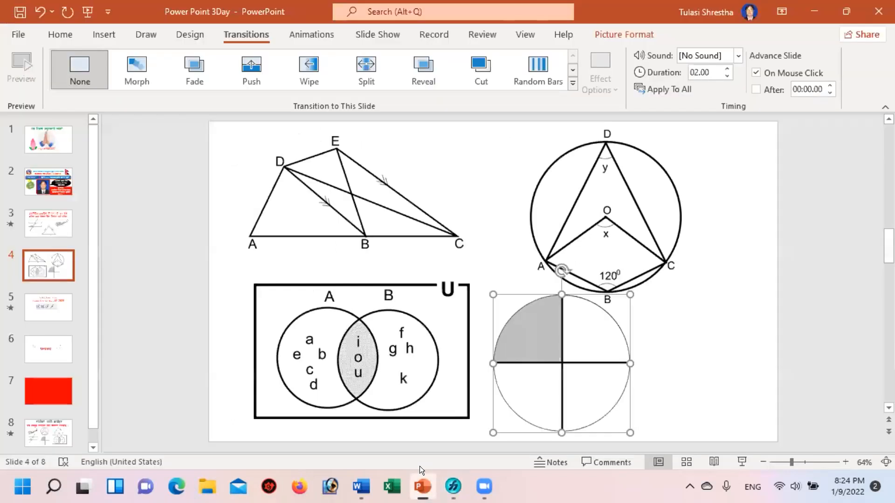
drag(403, 318, 410, 293)
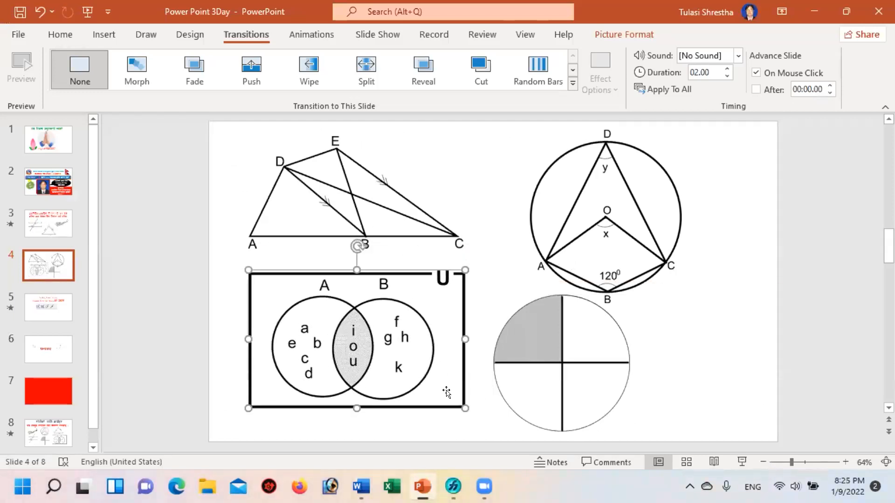
Step: Switch back to FreeHand and move the grouped circle right to about x 122.5, y 631
click(453, 486)
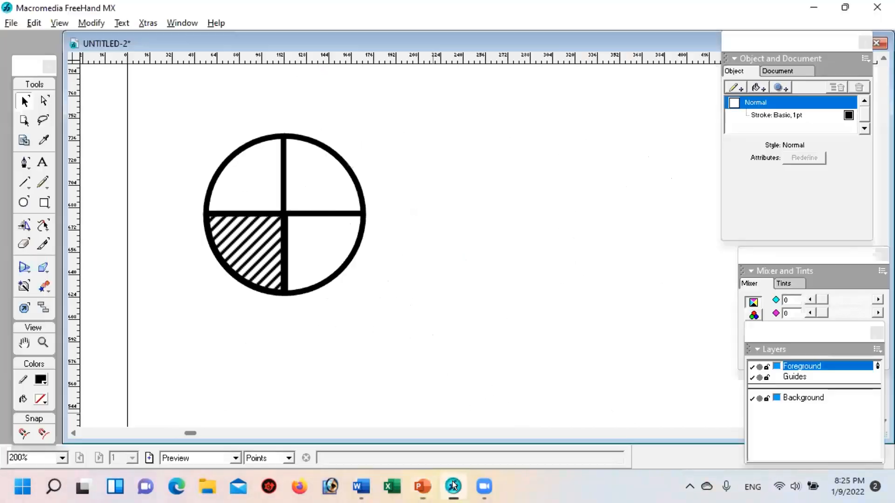
click(261, 140)
drag(261, 139, 354, 132)
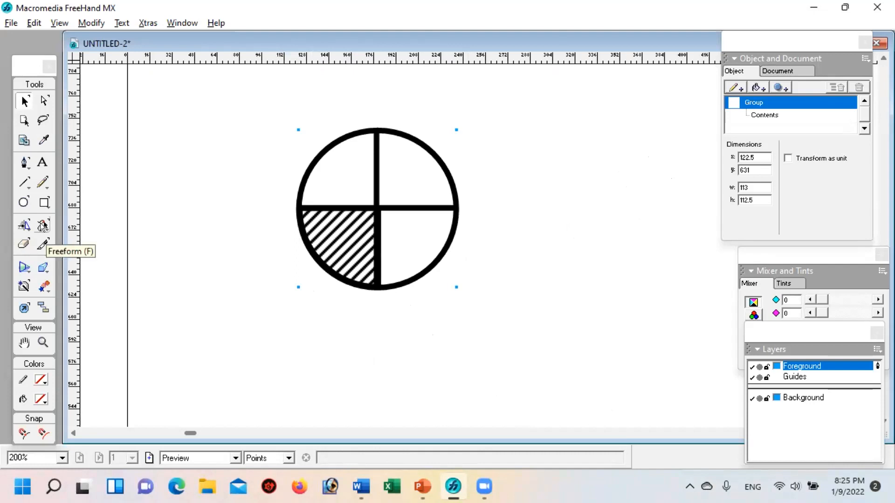
Step: Try to reshape the outline of the grouped circle with the Freeform tool
drag(42, 226, 66, 264)
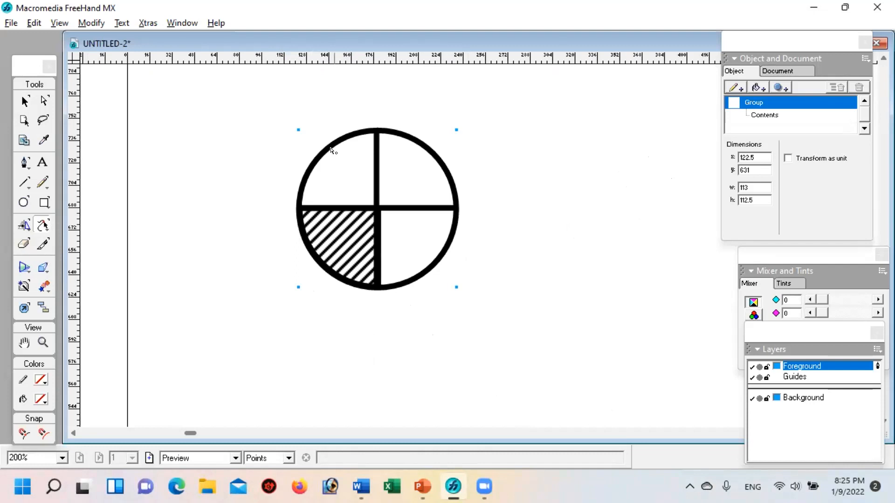
mouse_move(326, 160)
mouse_down()
mouse_move(292, 140)
mouse_move(334, 167)
mouse_up()
key(v)
click(239, 170)
click(305, 173)
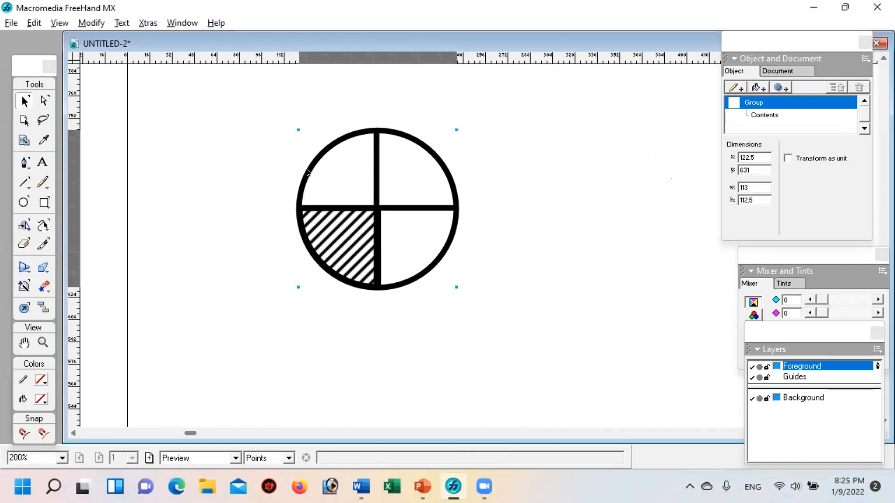
click(42, 224)
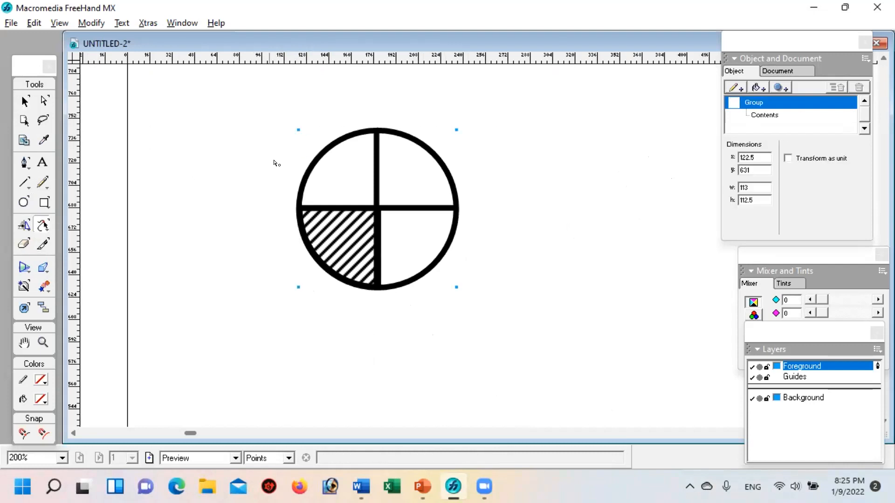
drag(309, 170, 205, 140)
click(25, 101)
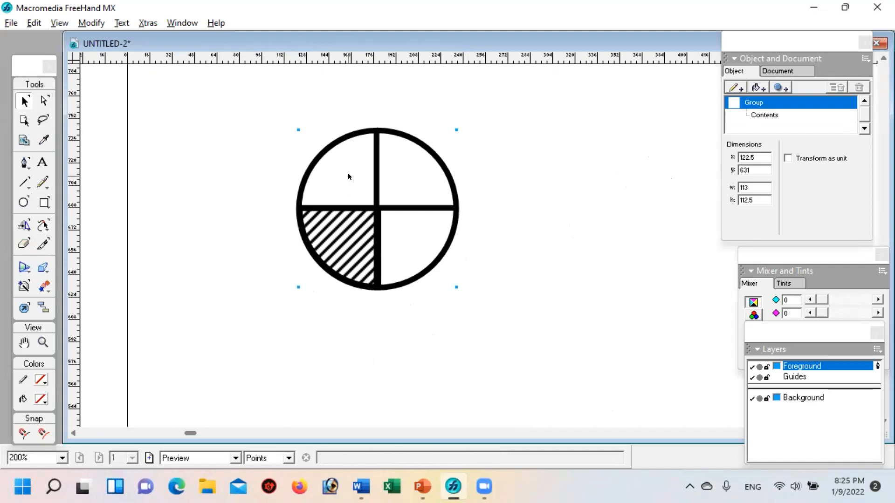
Step: Delete the grouped circle and draw an ellipse about 67.5 by 63.5 points on the page
key(Delete)
click(23, 202)
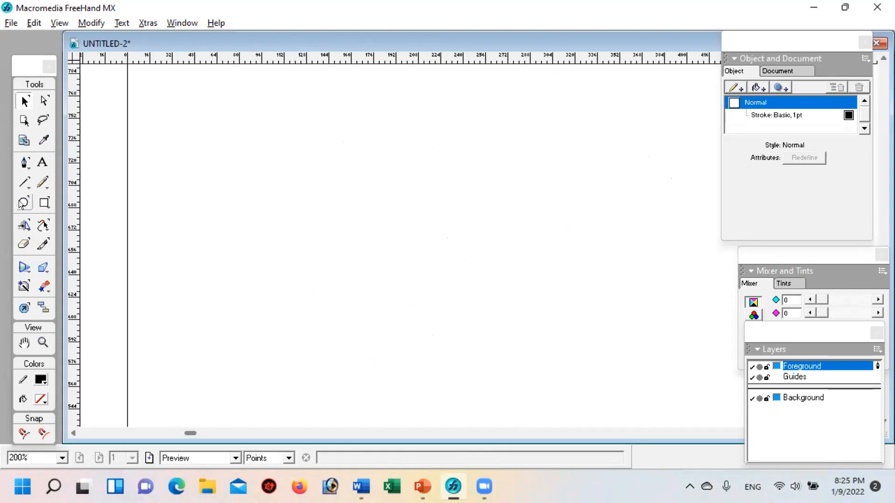
drag(396, 167, 492, 258)
click(24, 100)
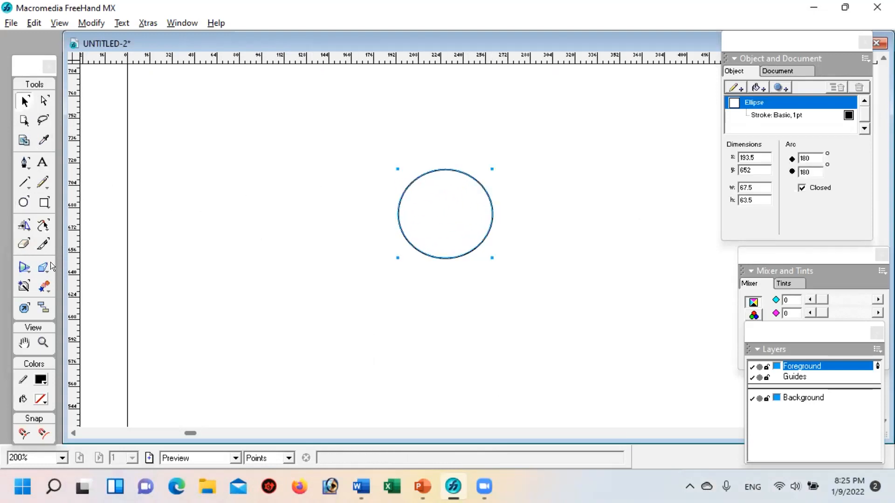
Step: Stretch the ellipse's left side toward the upper left with the Freeform tool, and move the reshaped path slightly down and left
click(42, 224)
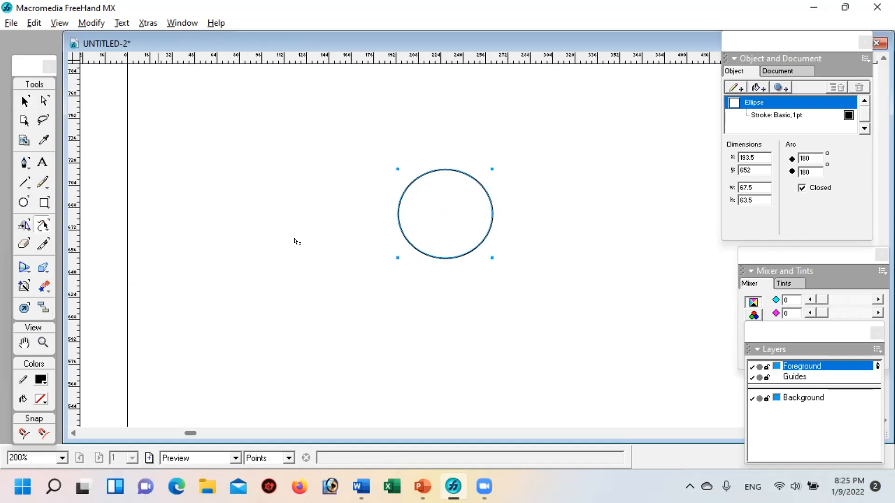
drag(404, 208, 262, 164)
click(314, 287)
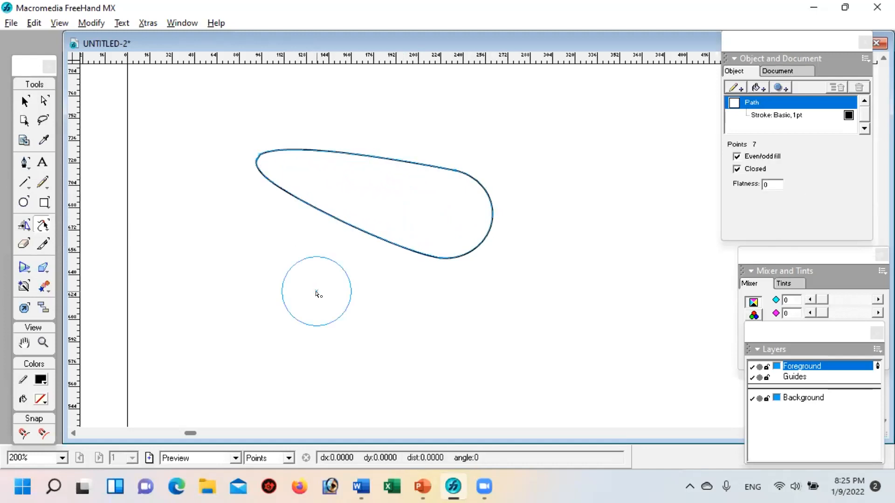
click(30, 105)
click(342, 284)
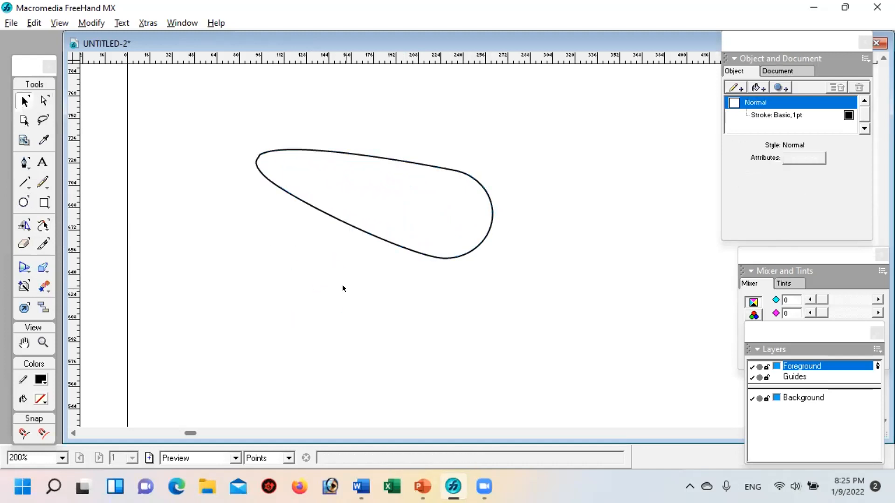
drag(470, 250, 440, 276)
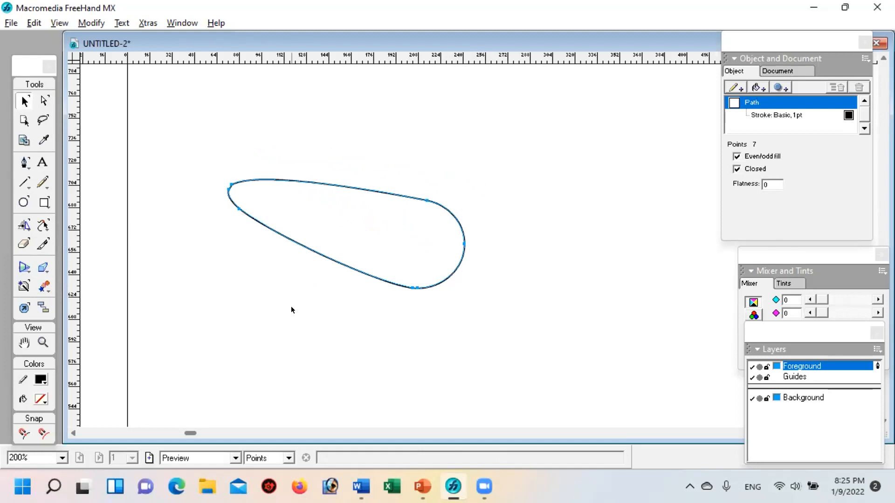
Step: Undo the last move and stretch, and pull the ellipse's left side out toward the upper left again with the Freeform tool
key(ctrl+z)
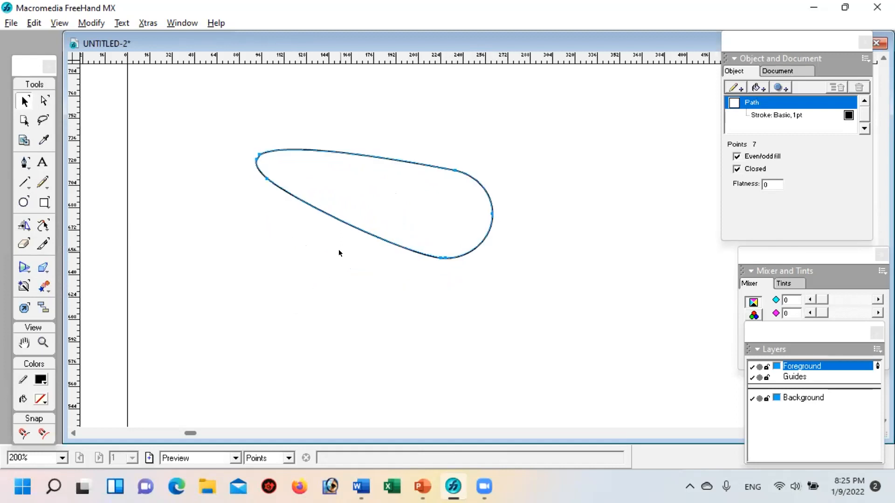
key(ctrl+z)
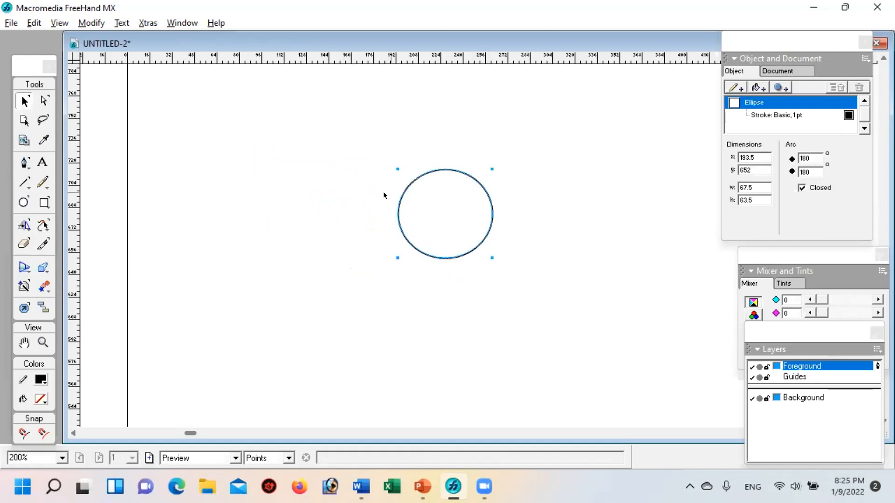
click(43, 225)
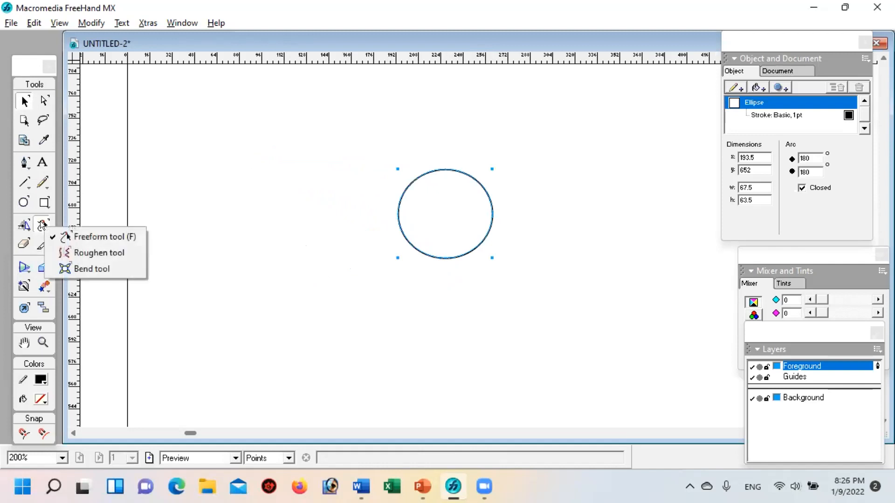
drag(406, 194, 270, 140)
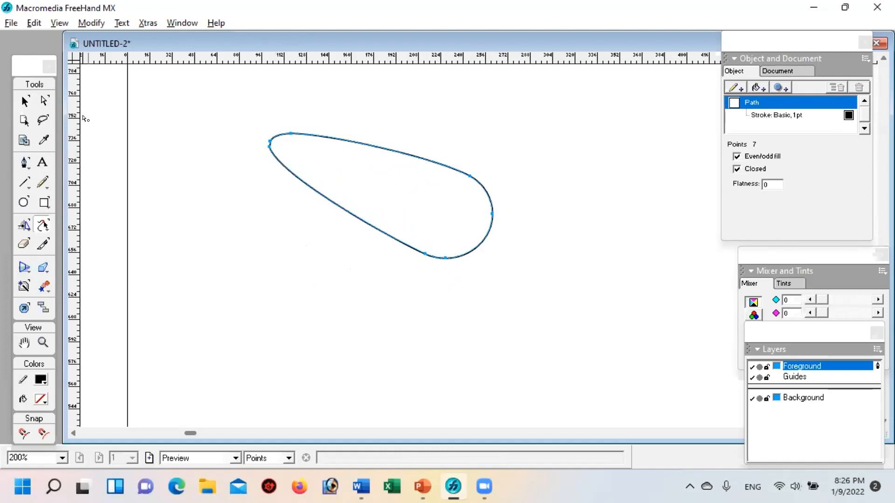
Step: Move the stretched teardrop path slightly down and left on the page, and deselect it
click(25, 101)
click(313, 273)
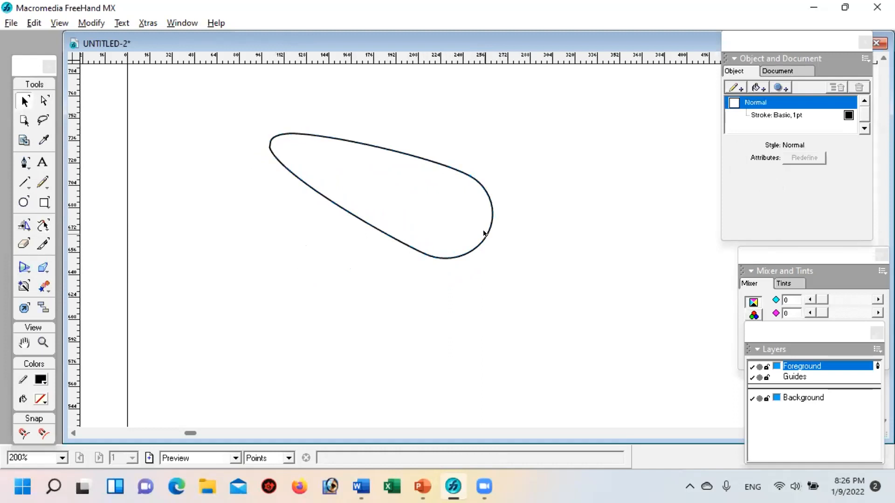
click(483, 233)
drag(482, 237, 471, 264)
click(385, 342)
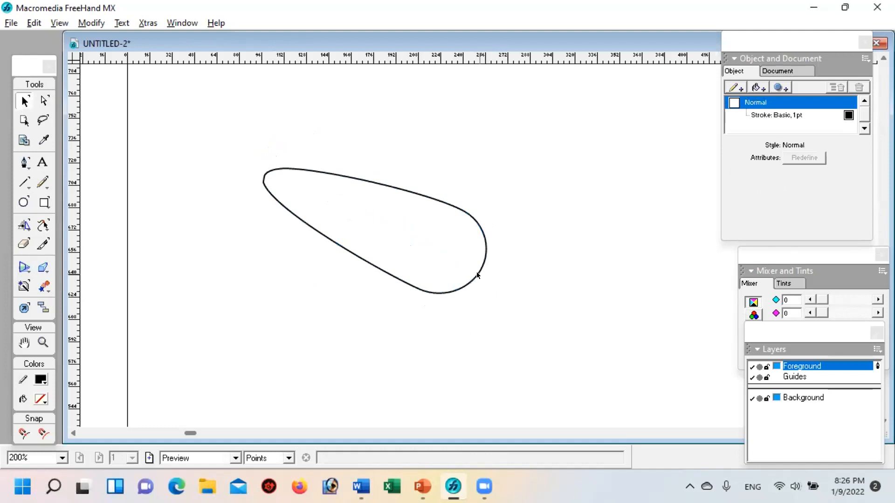
Step: Add a fill to the teardrop path and set its type to Gradient
click(476, 272)
click(755, 86)
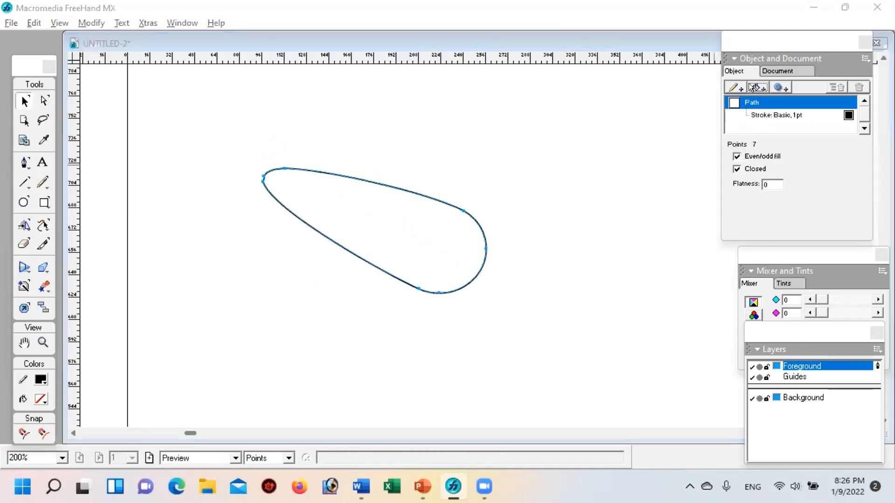
click(734, 140)
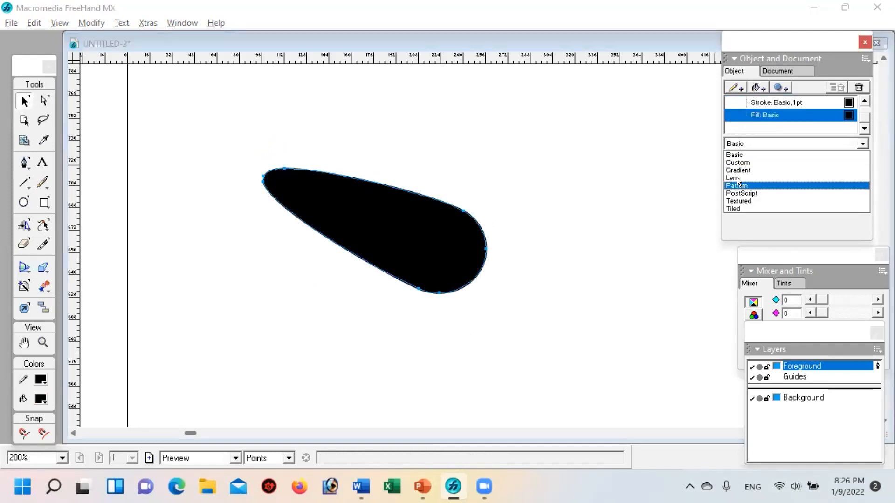
click(736, 170)
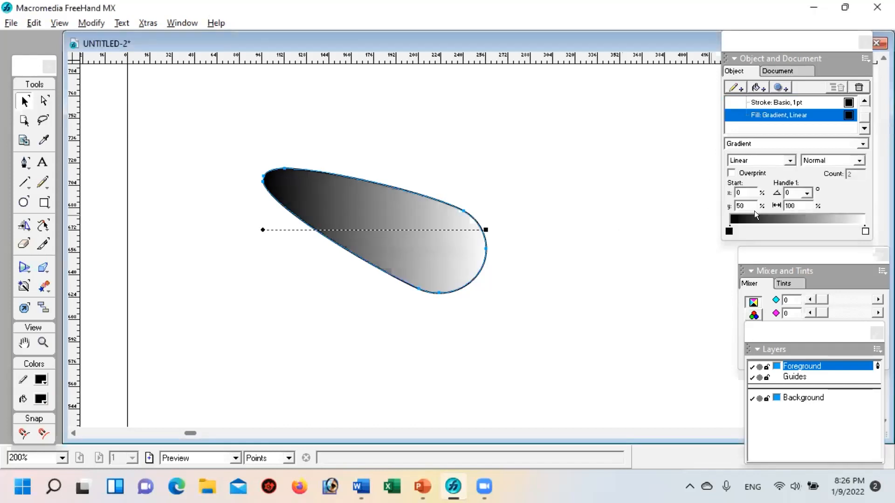
Step: Set the gradient's start colour to dark green and its end colour to an even darker green
click(728, 230)
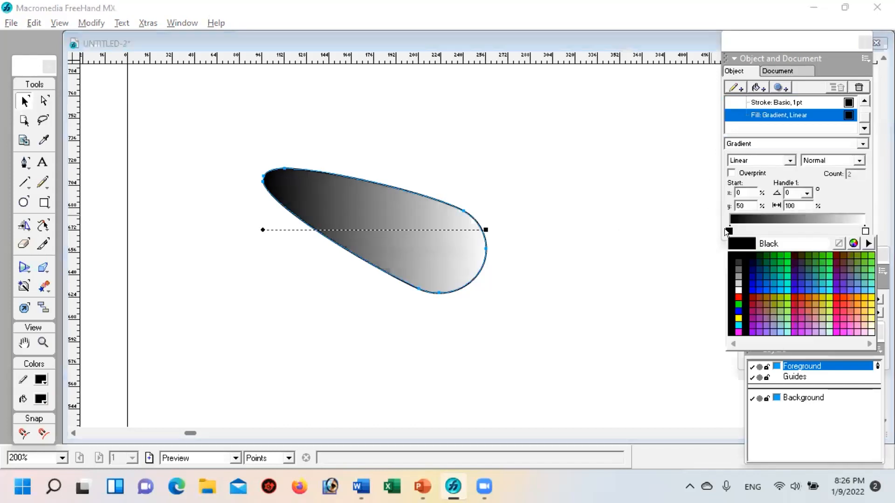
click(772, 256)
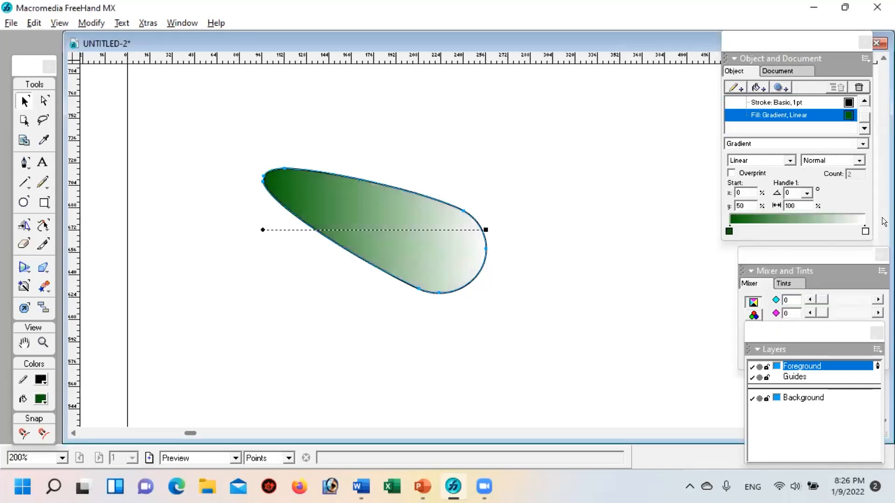
click(865, 230)
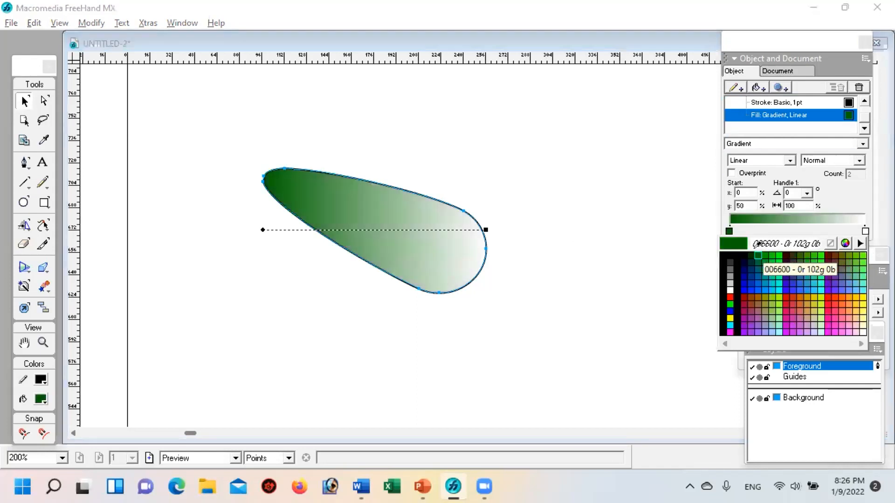
click(751, 255)
Step: Start the gradient near the teardrop's narrow tip at x 12%, y 76%, and slope it down toward the wide end
drag(485, 229, 466, 266)
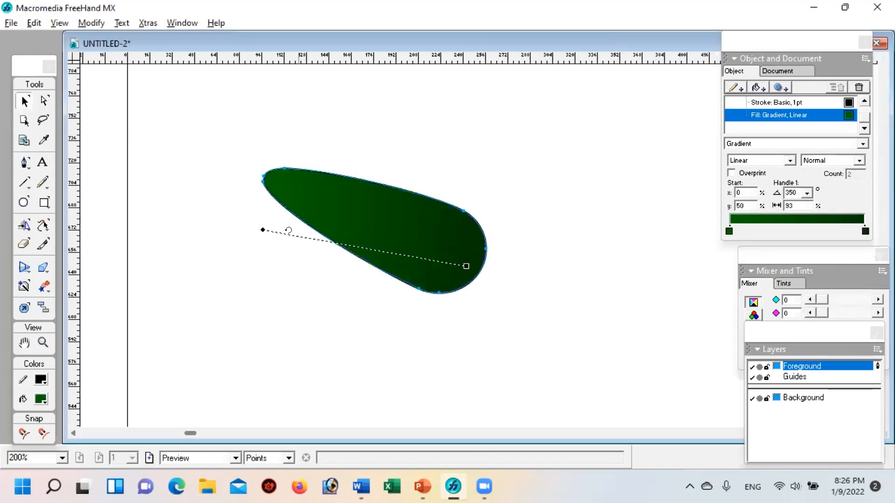
drag(263, 229, 289, 197)
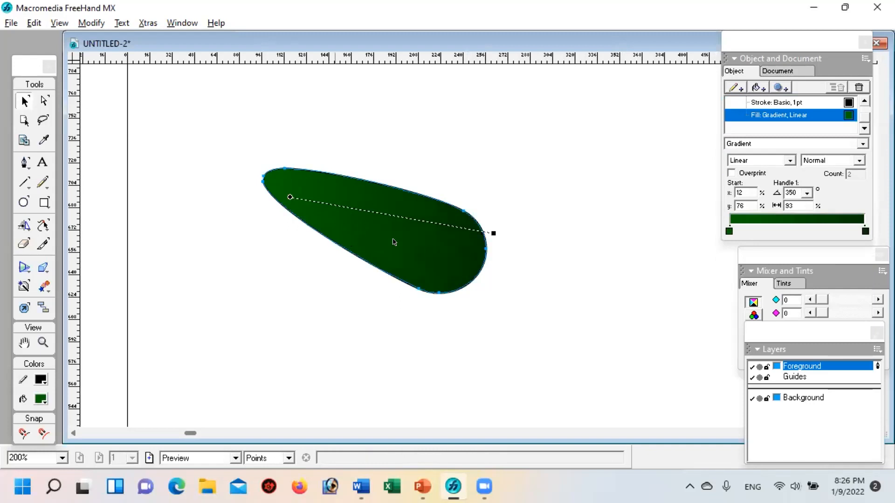
drag(493, 233, 494, 270)
click(585, 309)
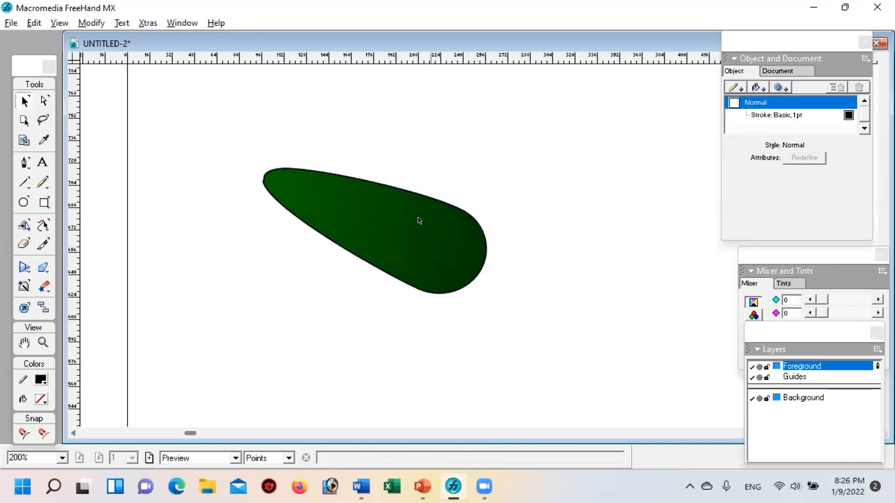
Step: Remove the black 1 pt Basic stroke from the green teardrop
click(362, 191)
click(789, 116)
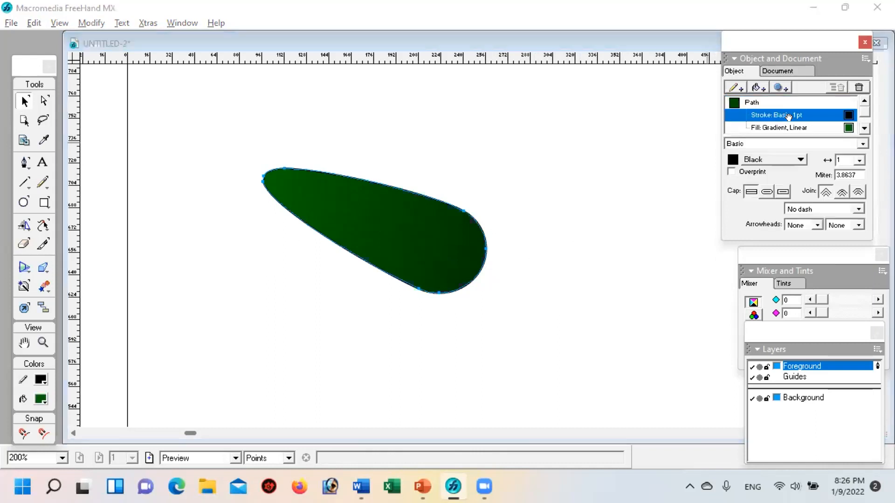
click(856, 87)
click(313, 261)
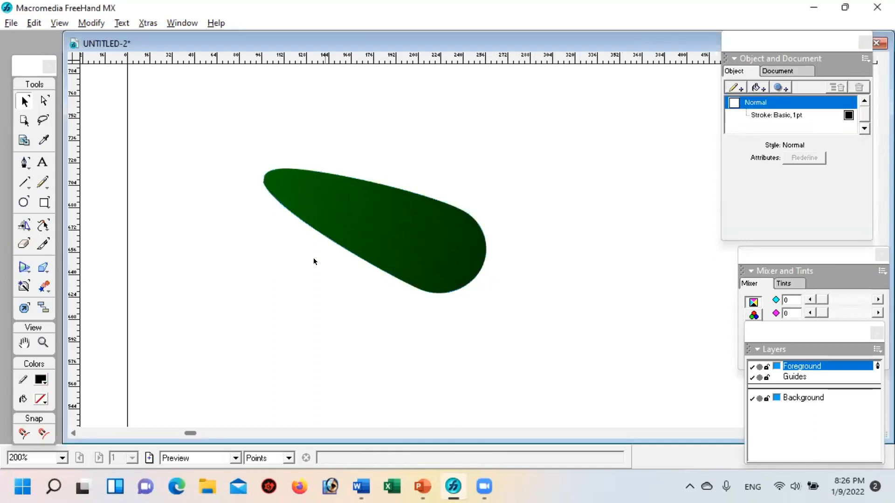
Step: Delete the green teardrop and draw a circle about 91 by 91 points in the middle of the page
click(363, 214)
key(Delete)
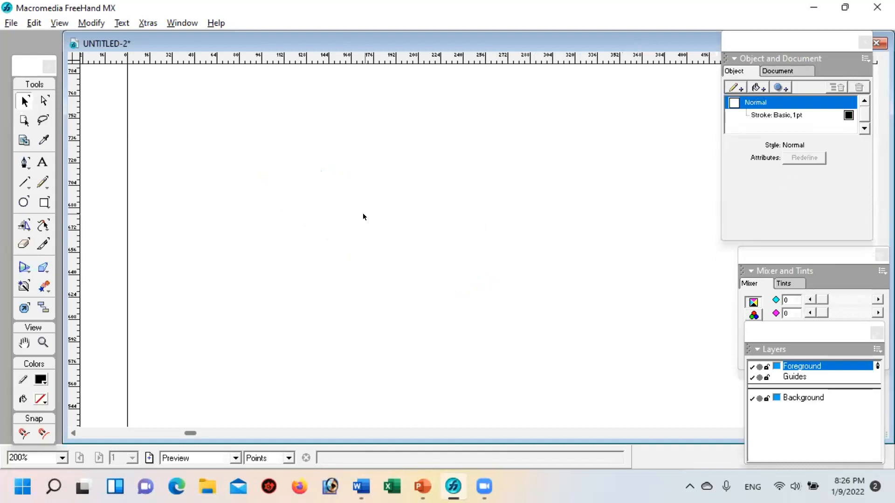
click(21, 203)
drag(347, 177, 475, 305)
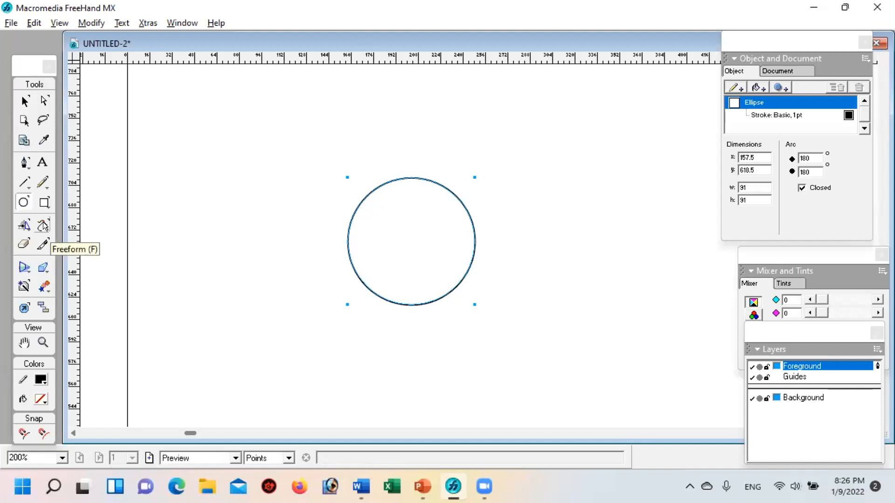
Step: Roughen the circle's outline into irregular spikes with the Roughen tool, and deselect it
drag(44, 226, 68, 254)
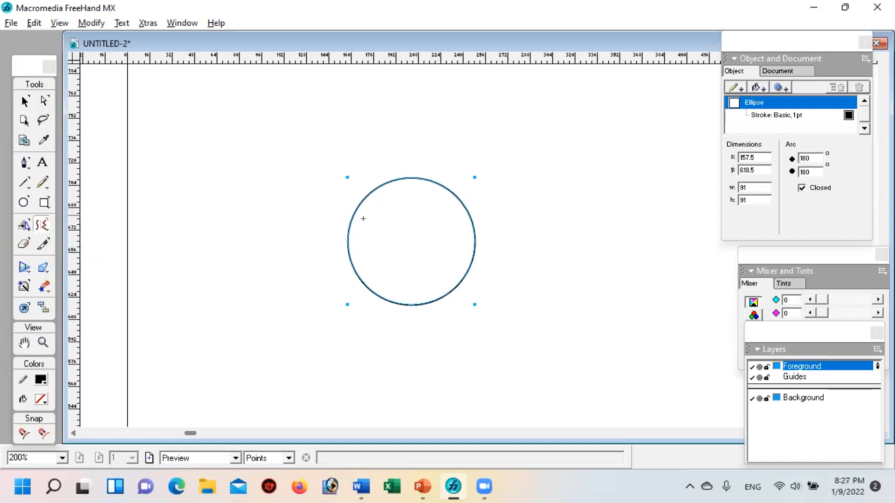
drag(354, 226, 86, 130)
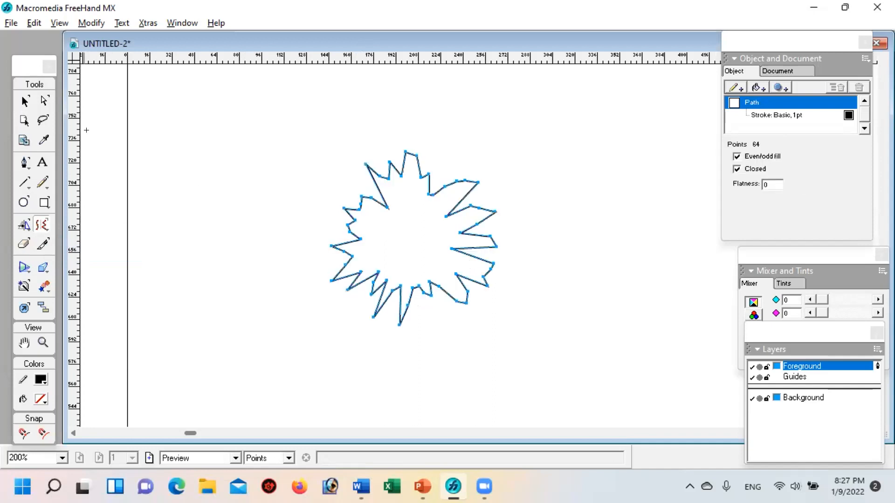
click(25, 101)
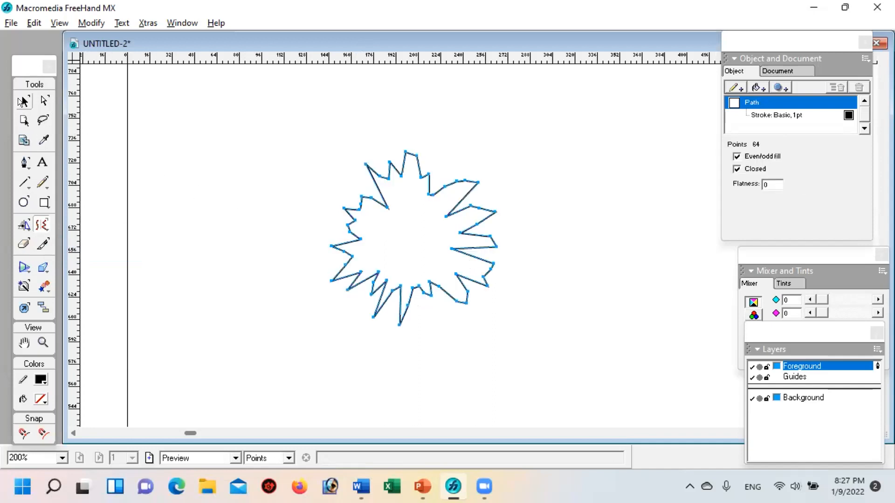
click(217, 180)
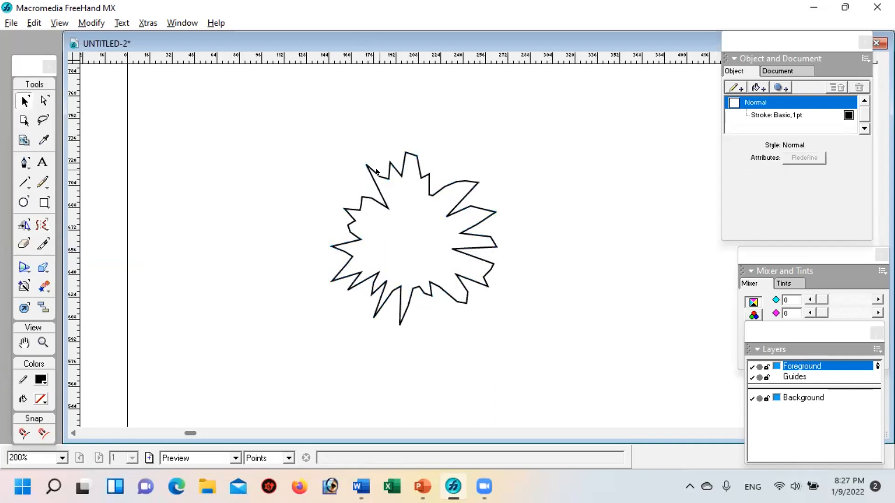
Step: Move the spiky shape to the left, and return it close to its former place
drag(386, 174, 267, 181)
click(501, 205)
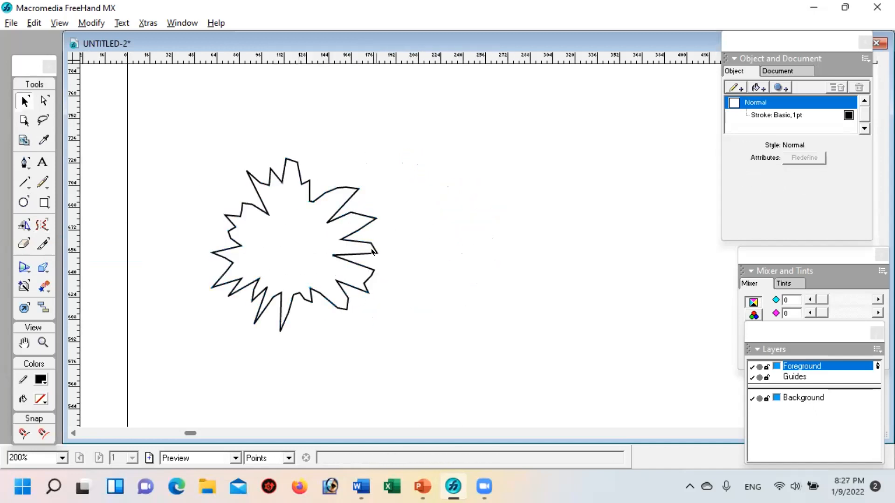
drag(351, 250, 460, 236)
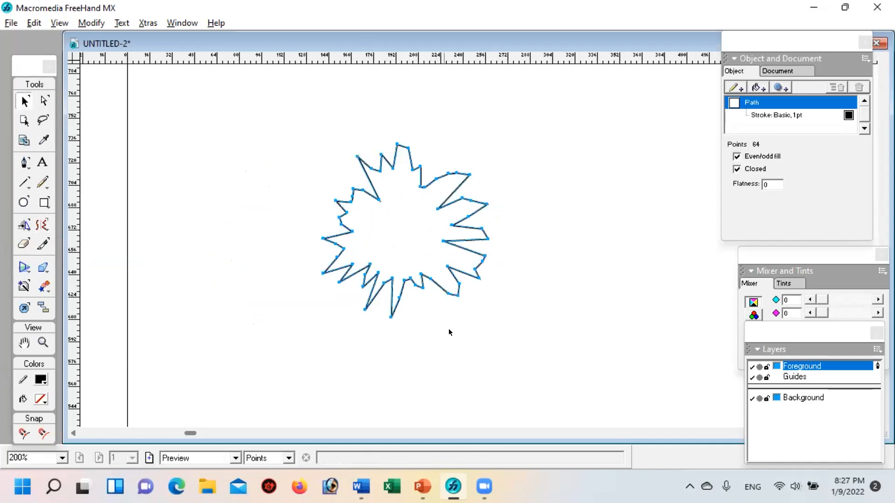
click(437, 334)
Step: Undo both moves and the roughening of the circle
click(380, 200)
key(ctrl+z)
key(ctrl+z)
key(ctrl+z)
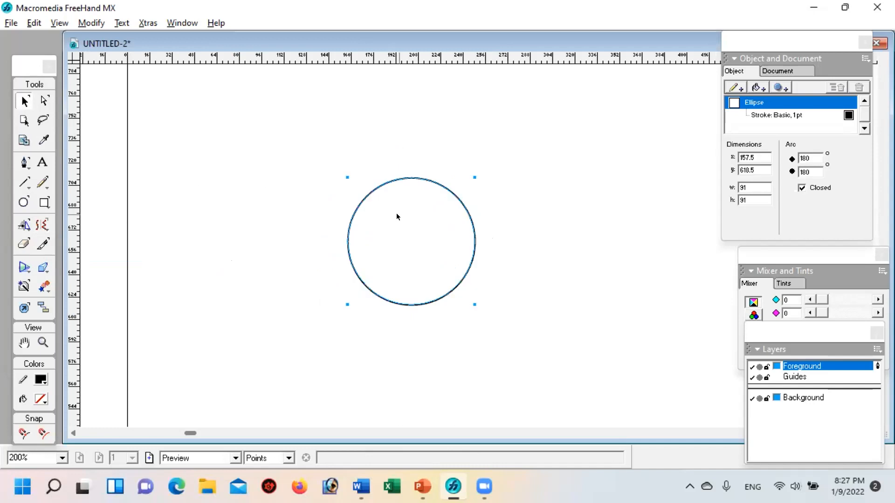
Step: Bend the circle into a rounded diamond with four pointed corners using the Bend tool
click(41, 225)
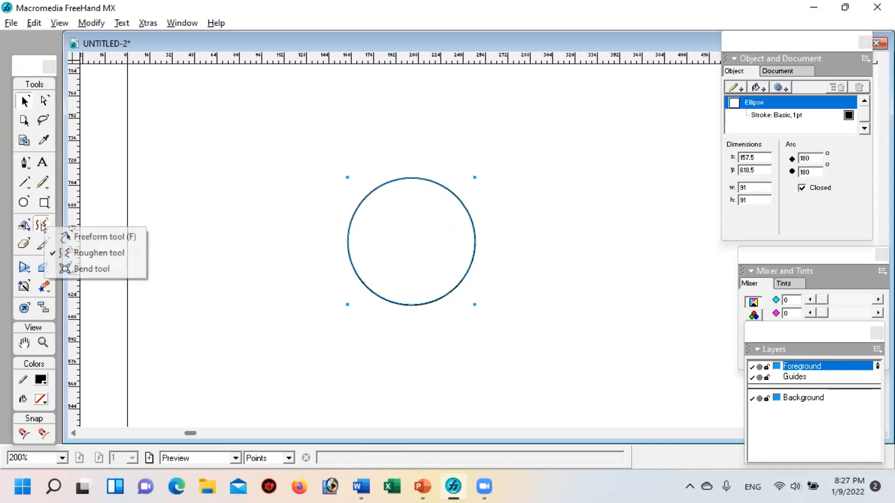
click(85, 269)
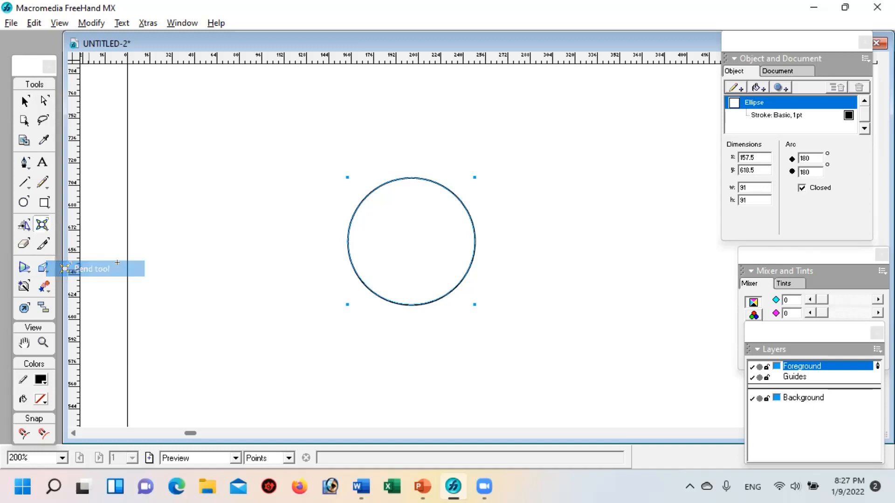
drag(394, 192, 362, 131)
drag(396, 206, 432, 251)
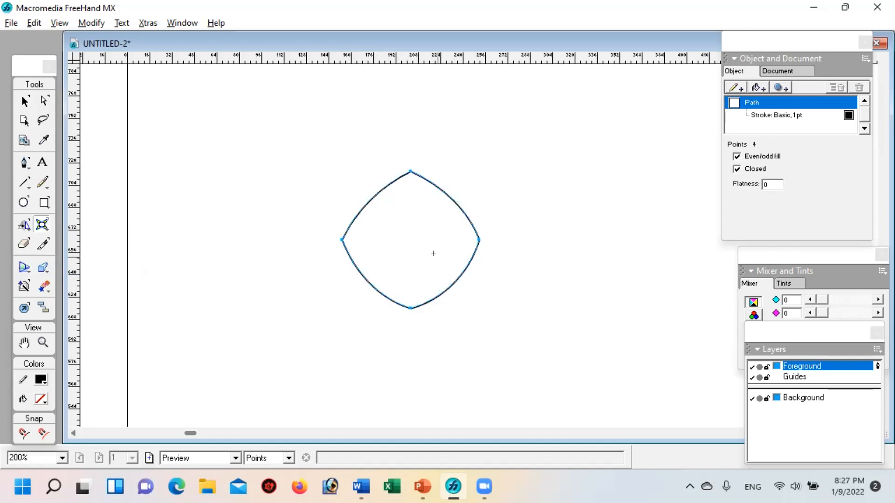
Step: Delete the bent diamond and draw a square about 48.5 by 48.5 points on the page
key(Delete)
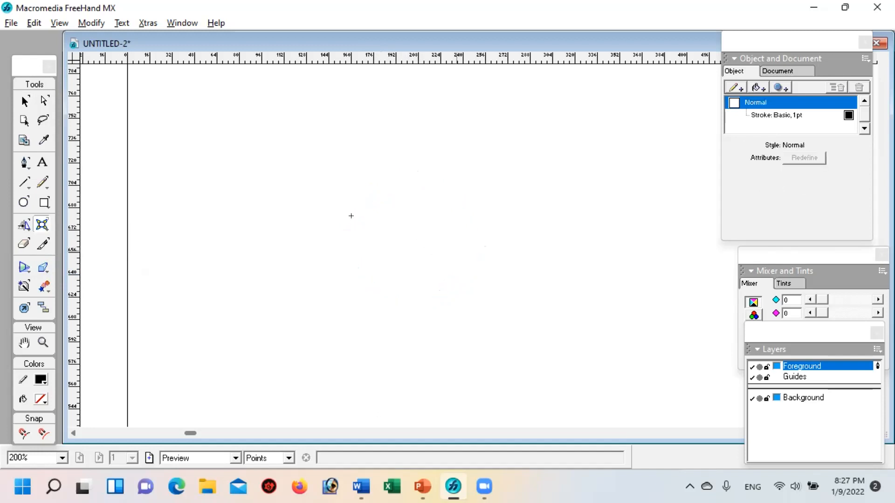
key(r)
click(375, 171)
drag(375, 171, 442, 240)
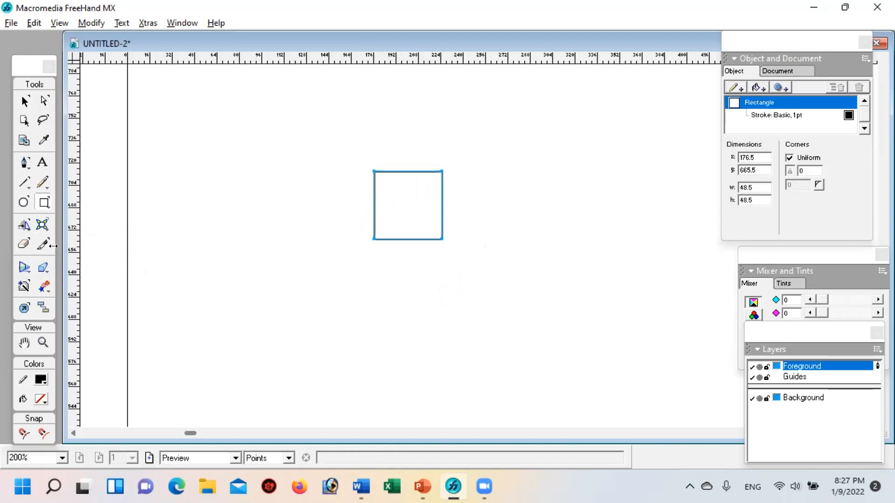
Step: Curve the square's four sides inward with the Bend tool
drag(42, 225, 77, 269)
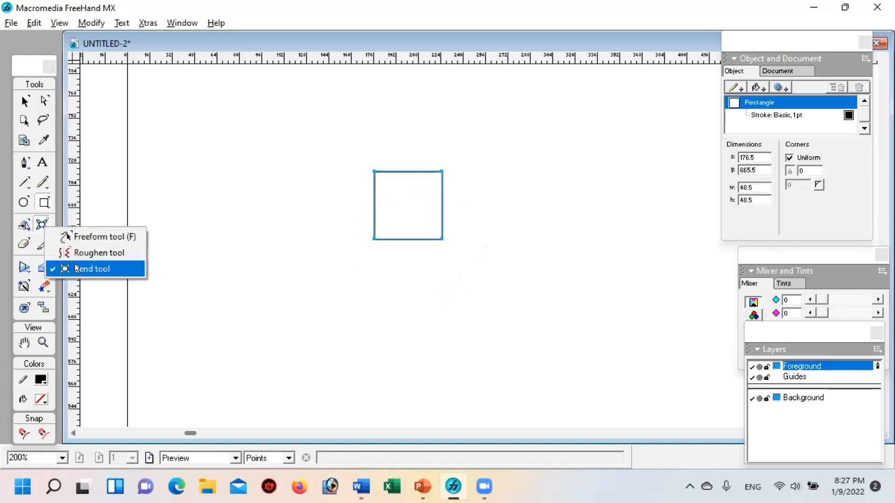
click(77, 269)
drag(400, 206, 359, 121)
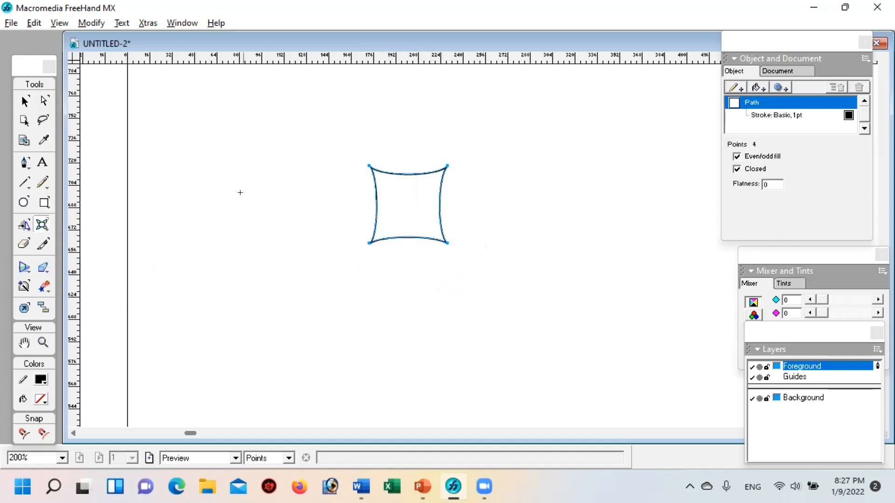
Step: Select the bent square and pull its upper-left corner point out to x 94, y 757
click(24, 101)
click(225, 228)
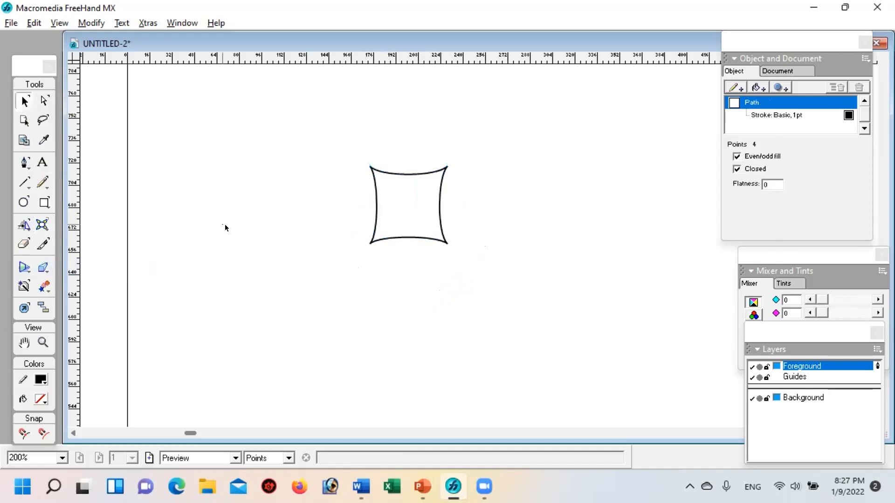
click(386, 172)
drag(370, 166, 259, 112)
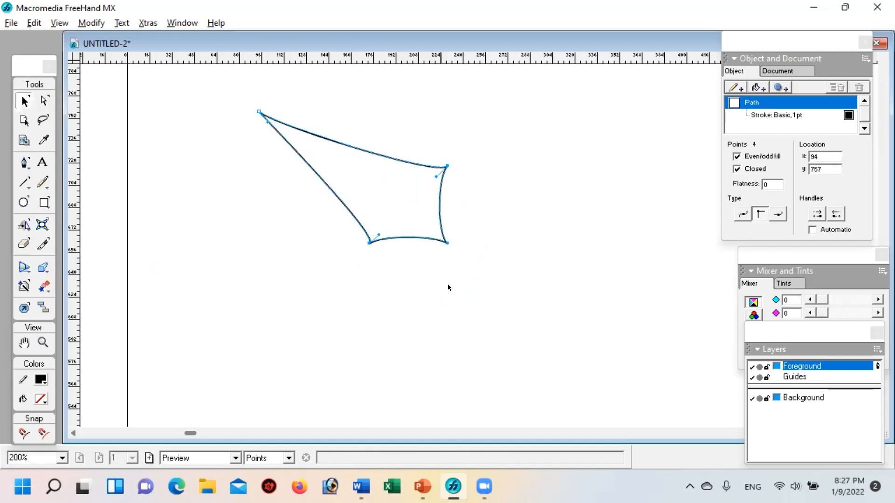
Step: Delete the bent square with the pulled-out corner, leaving the page empty
click(475, 308)
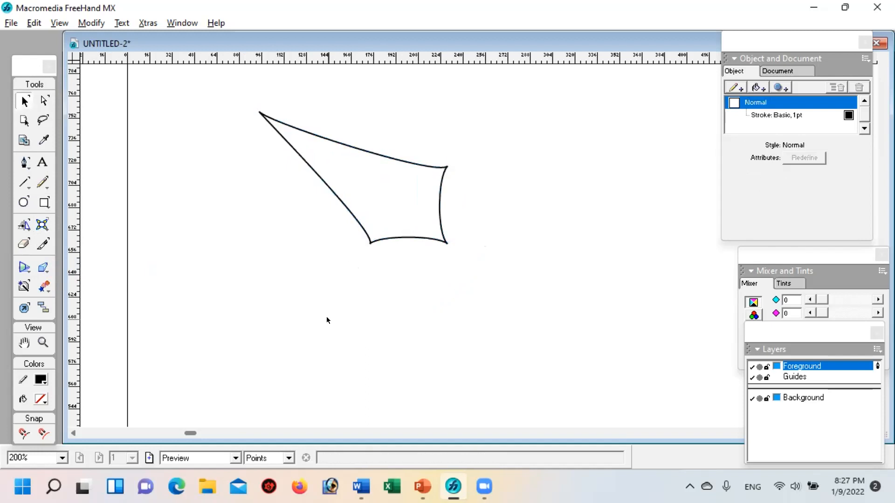
click(41, 218)
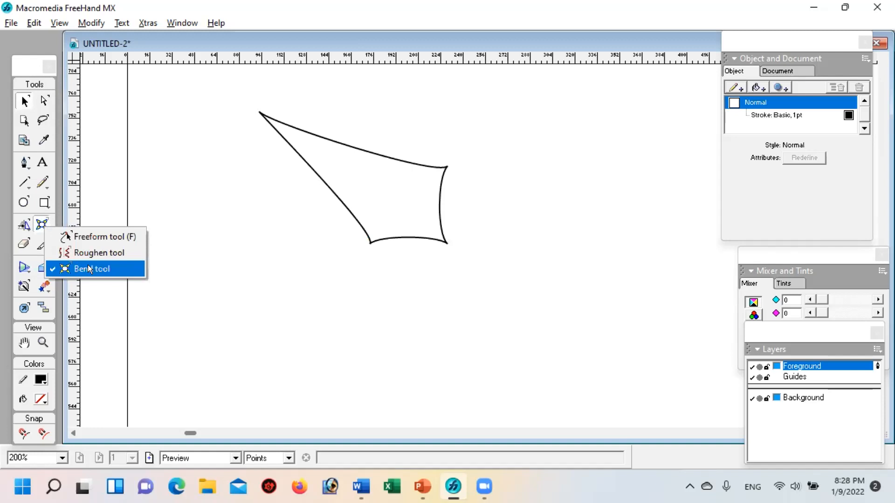
click(85, 235)
click(26, 101)
click(317, 132)
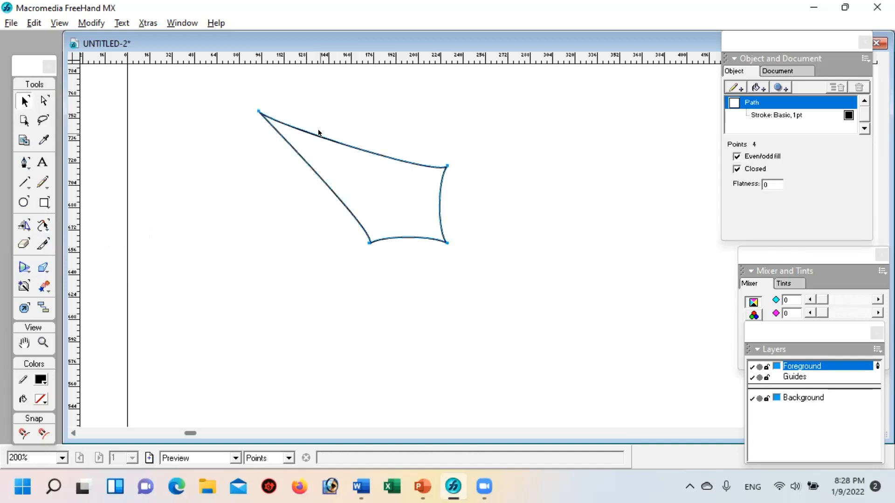
key(Delete)
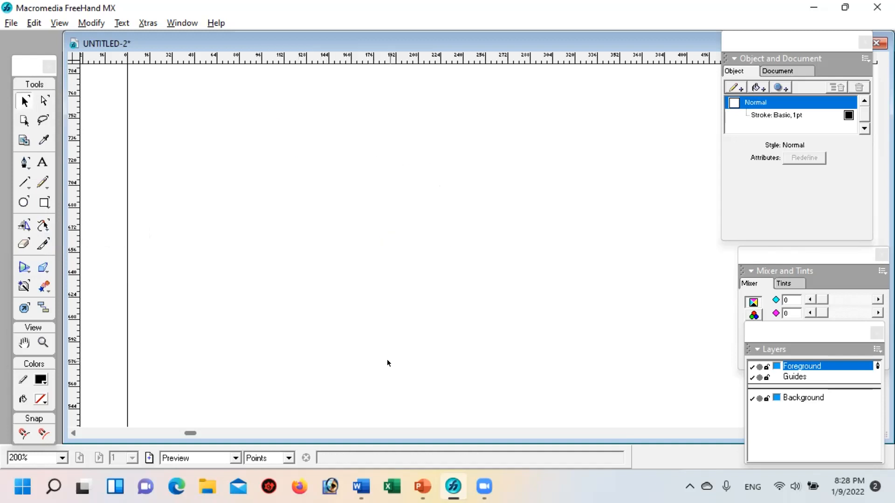
Step: Switch to PowerPoint, move the Venn diagram picture on slide 4 slightly downward, and return to FreeHand
click(419, 483)
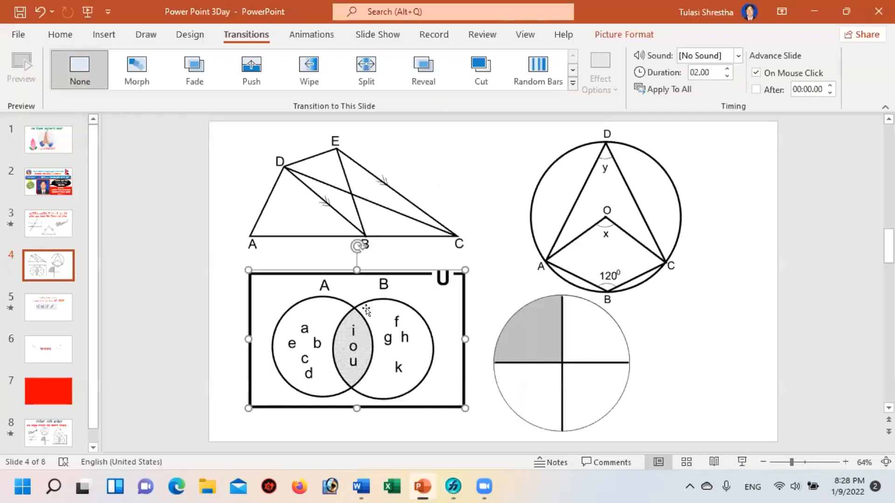
drag(365, 279, 366, 286)
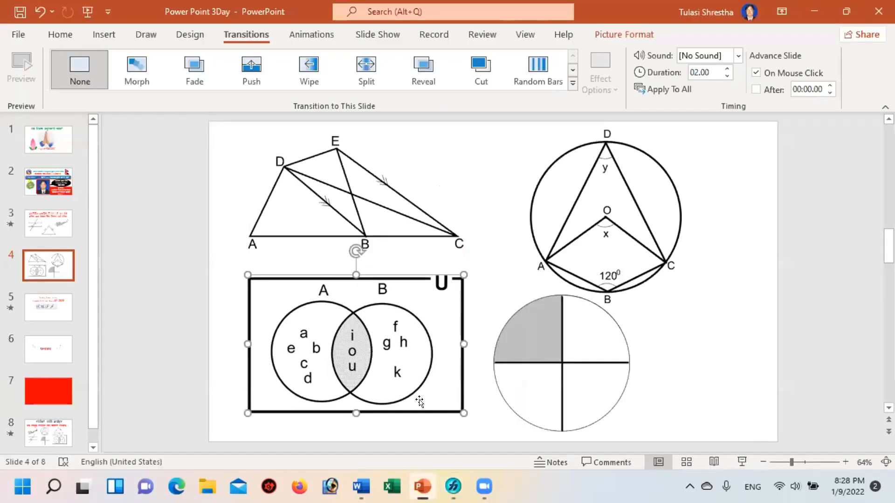
click(450, 489)
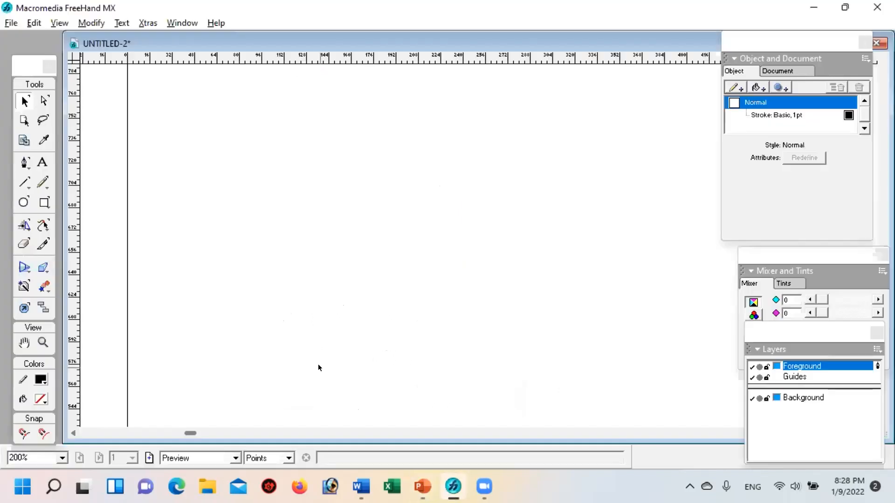
Step: Show the upper part of the empty page at 100% magnification and activate the Freeform tool
key(space)
drag(376, 150, 362, 186)
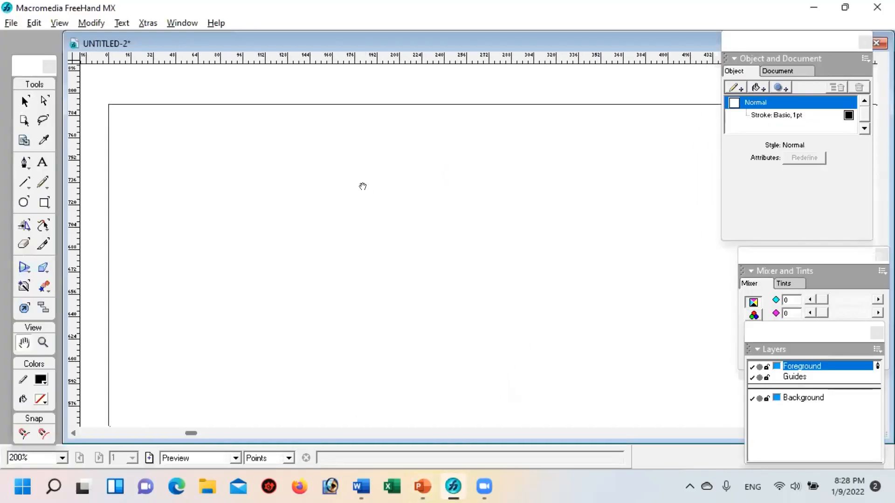
click(50, 341)
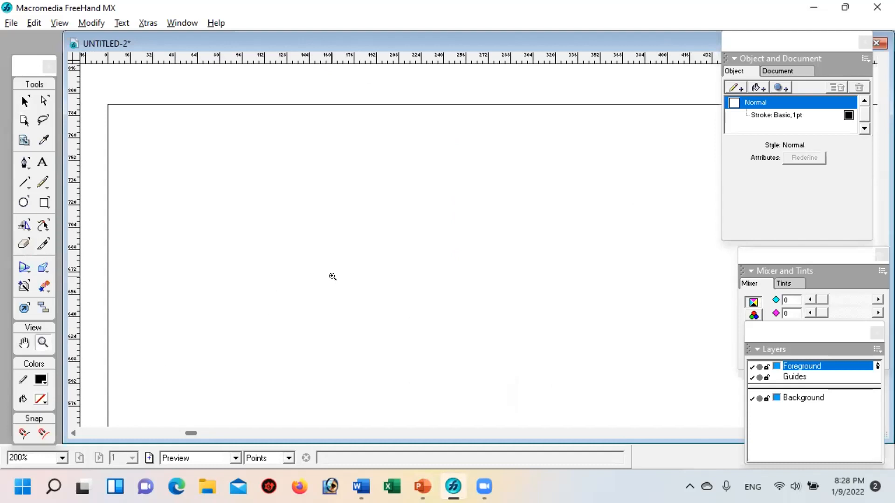
click(331, 277)
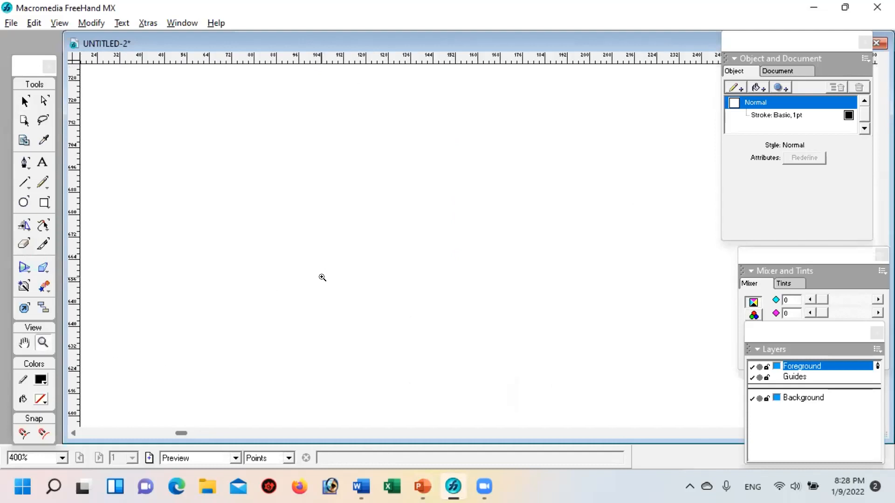
alt+click(309, 264)
alt+click(420, 256)
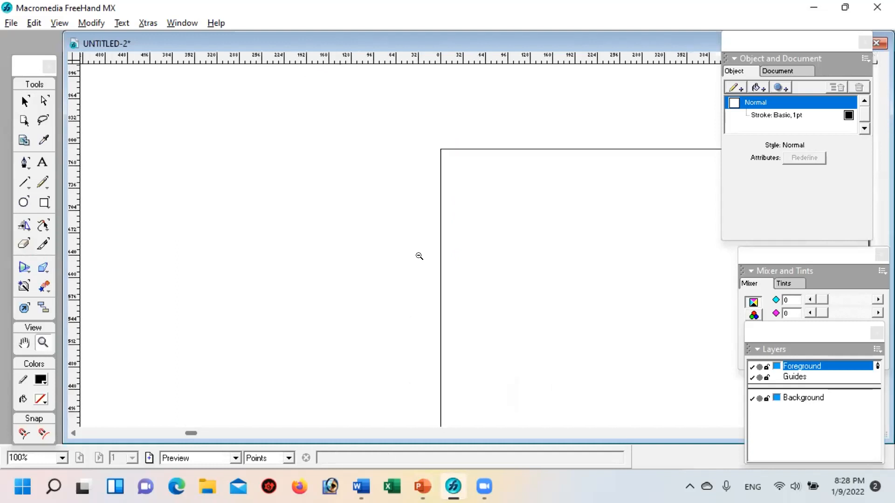
key(h)
drag(486, 232, 261, 192)
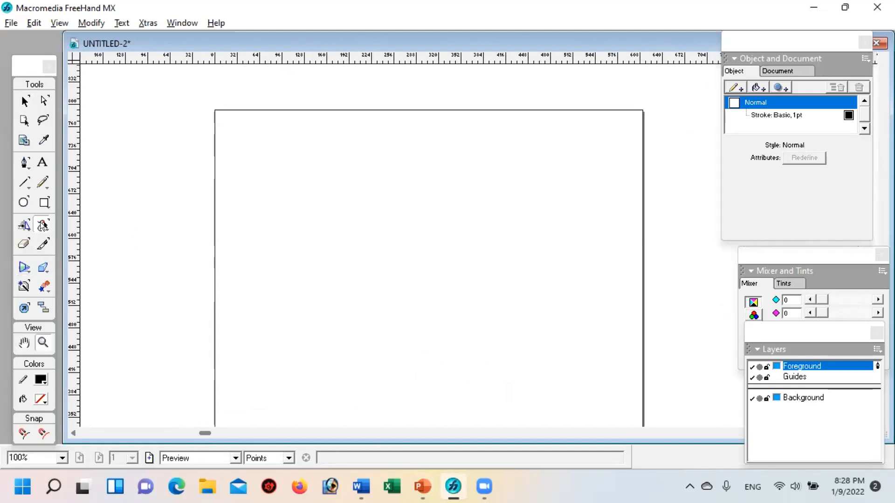
click(42, 226)
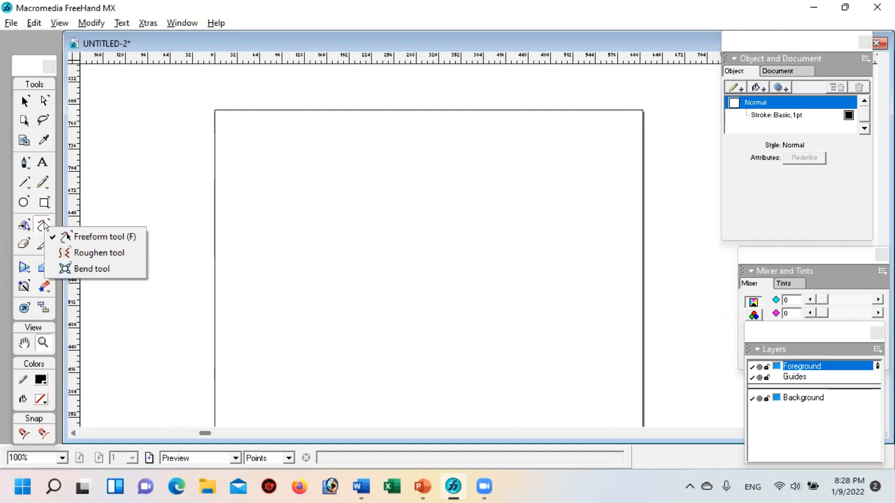
click(353, 271)
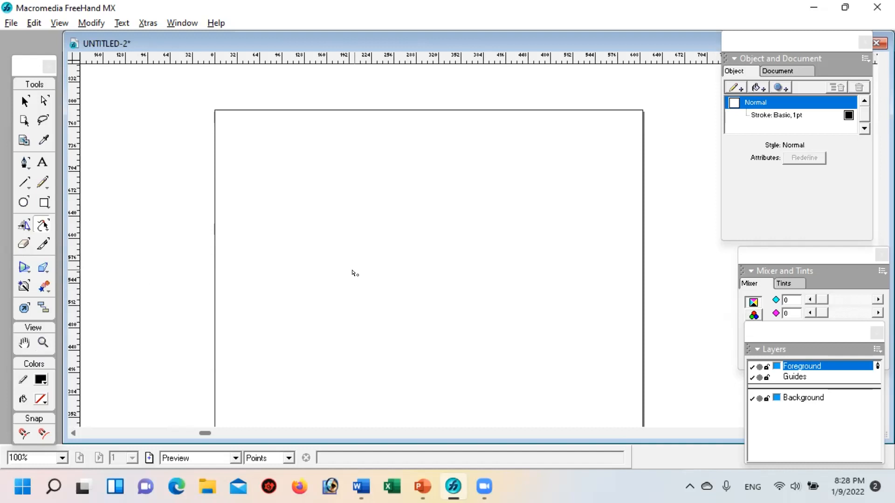
Step: Draw a circle about 209 pt in diameter in the middle of the page and set its stroke width to 4 pt
click(22, 203)
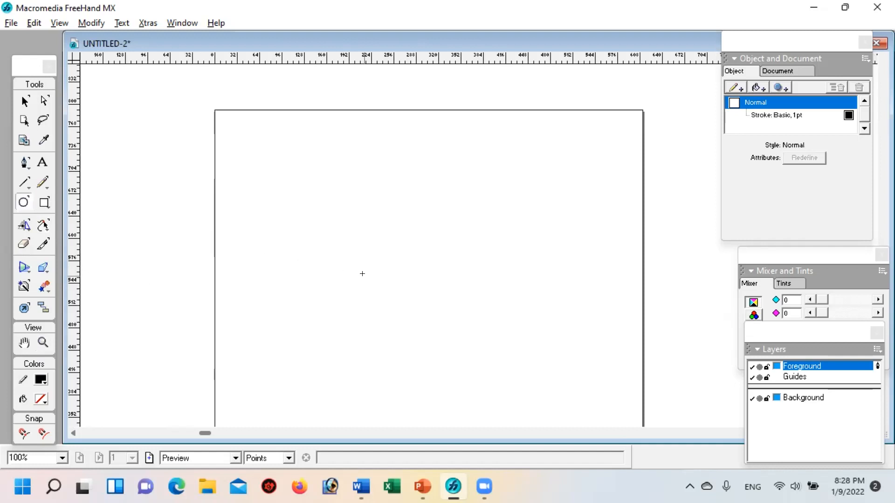
drag(333, 214, 480, 360)
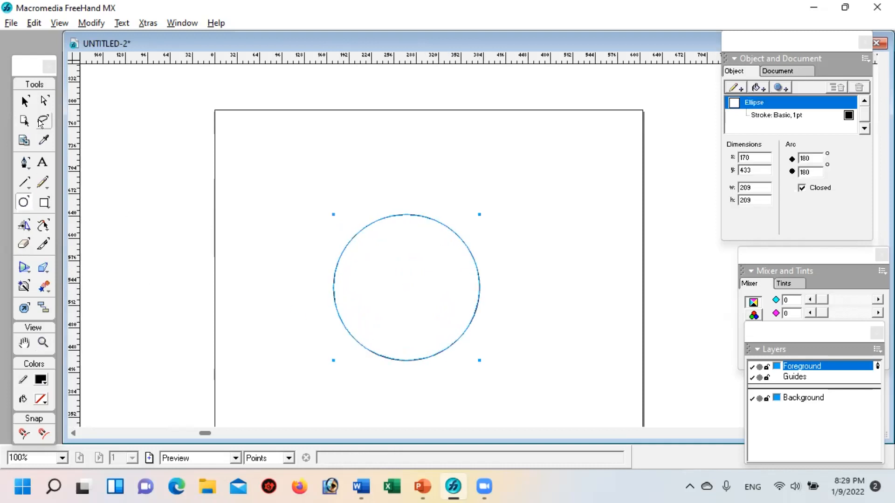
click(801, 116)
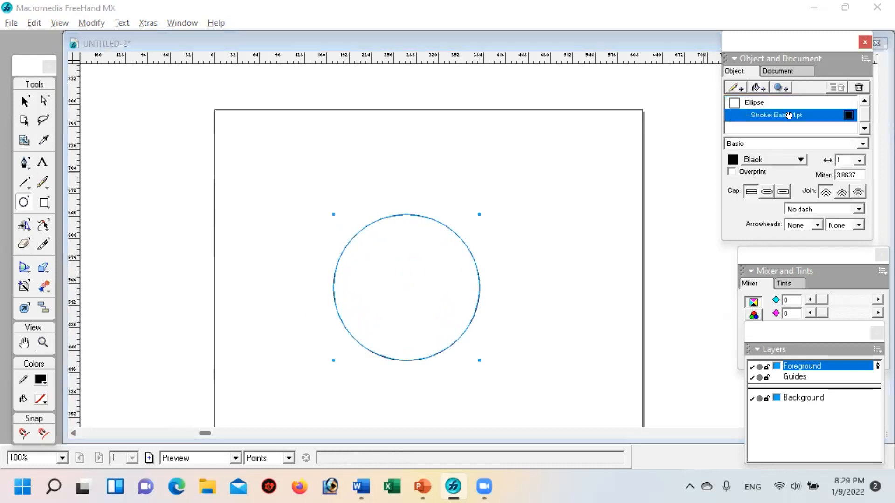
click(858, 159)
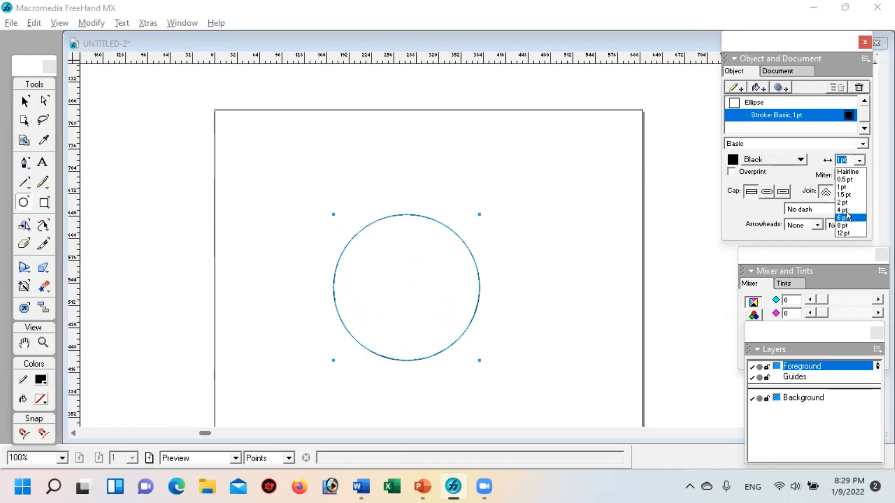
click(845, 210)
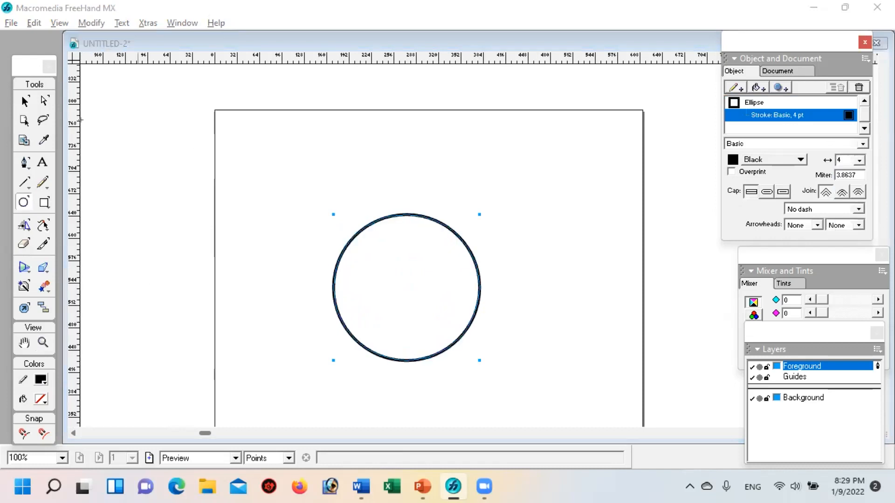
Step: Try to cut the upper-left quarter out of the circle by moving its arc point to the top, and undo the cut
click(25, 100)
click(43, 101)
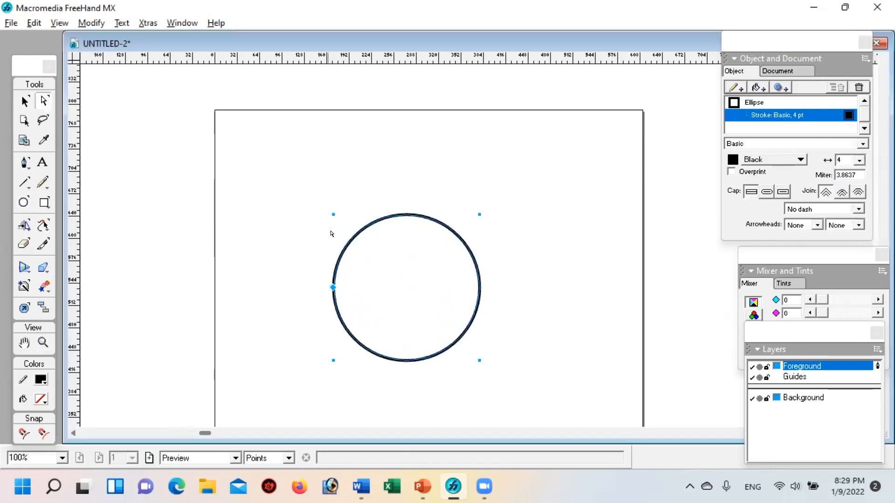
drag(332, 285, 406, 221)
click(542, 277)
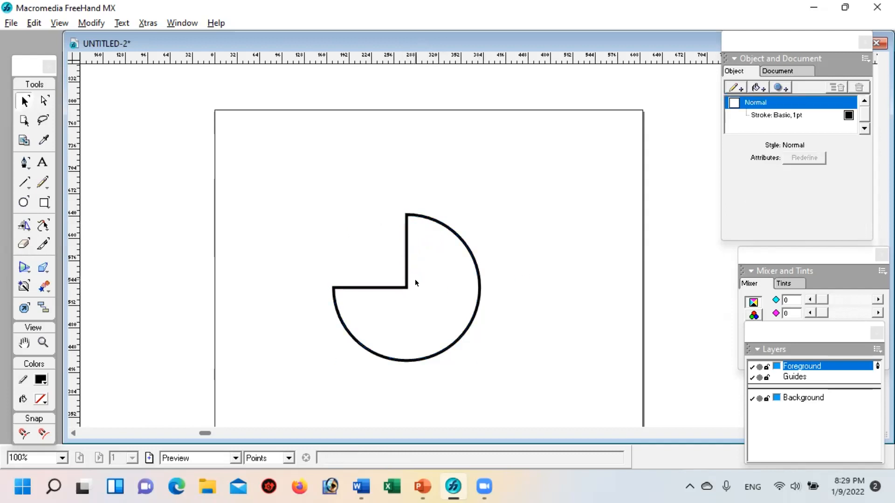
key(ctrl+z)
key(v)
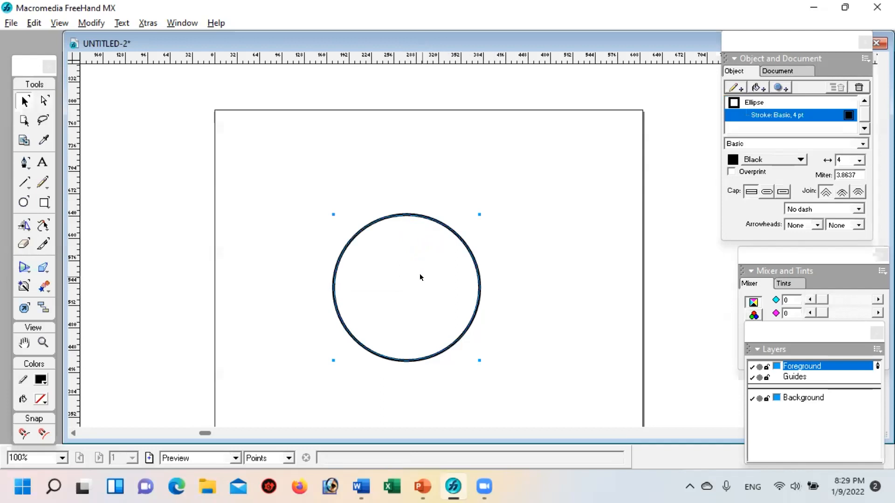
Step: Cut the upper-left quarter out of the circle again and place the three-quarter pie beside a full circle, at about x 394, y 454
key(a)
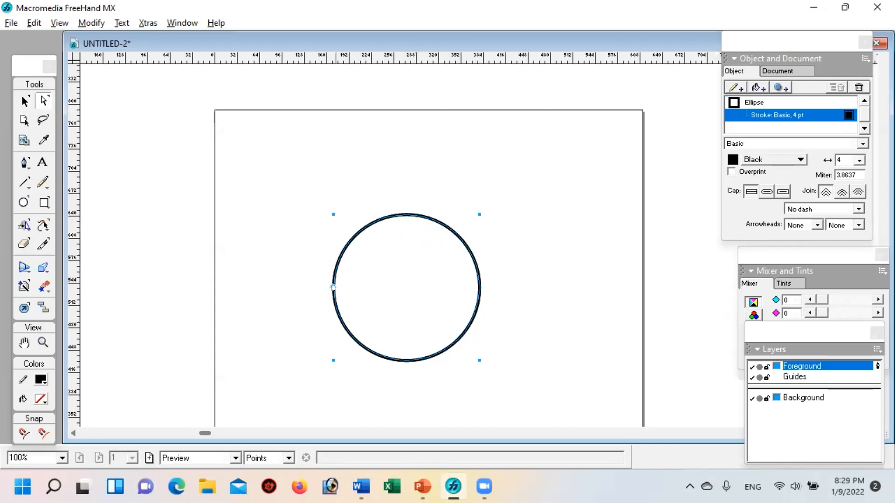
drag(331, 287, 407, 217)
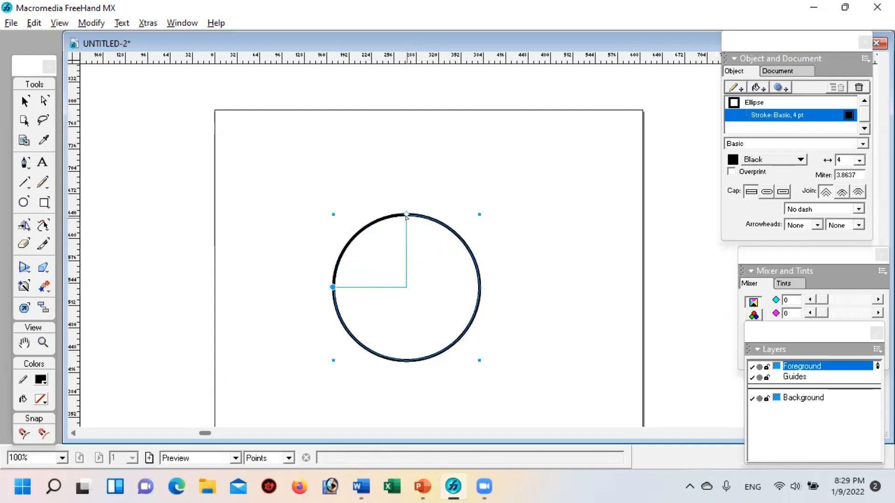
click(543, 320)
drag(364, 288, 520, 272)
click(432, 365)
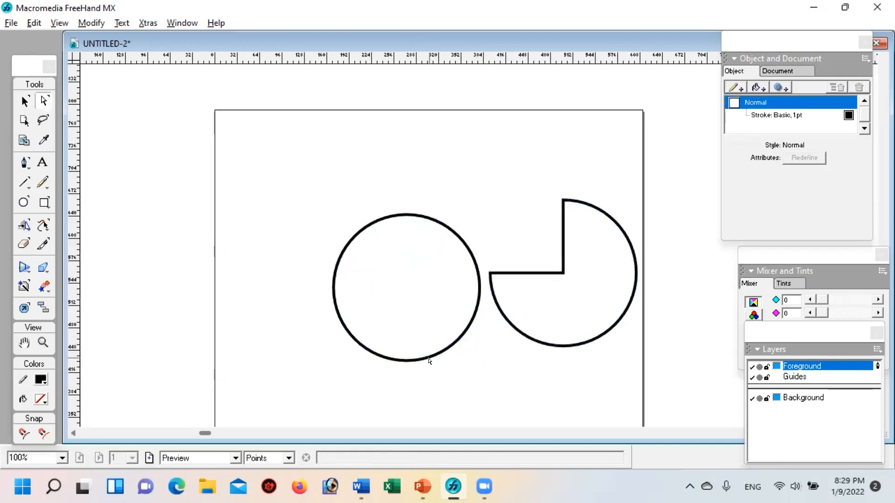
Step: Delete the three-quarter pie and the full circle from the page
click(429, 361)
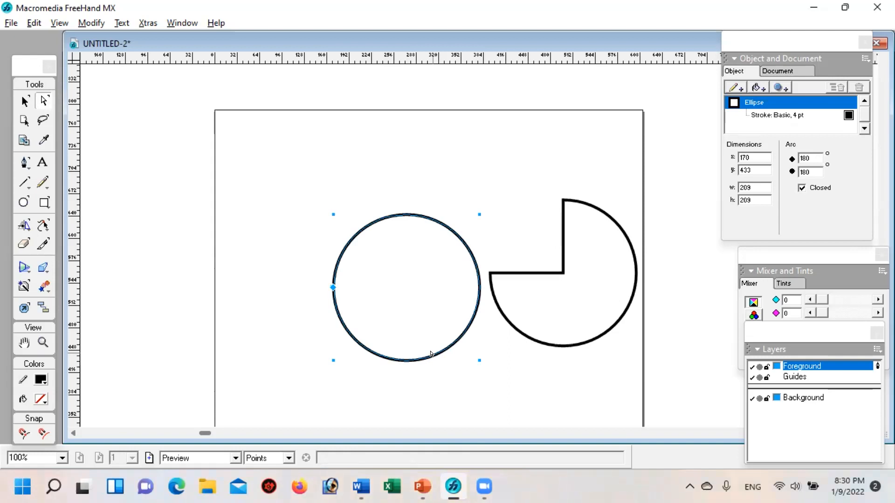
click(518, 332)
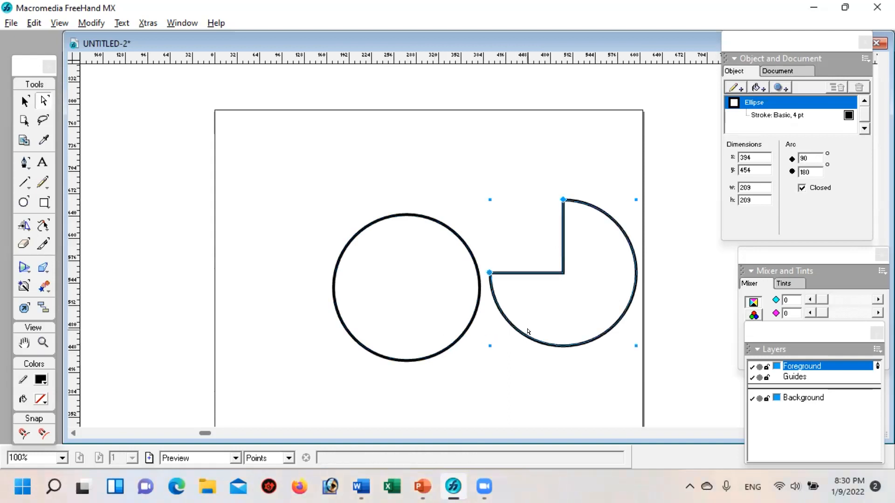
key(Delete)
click(465, 338)
key(Delete)
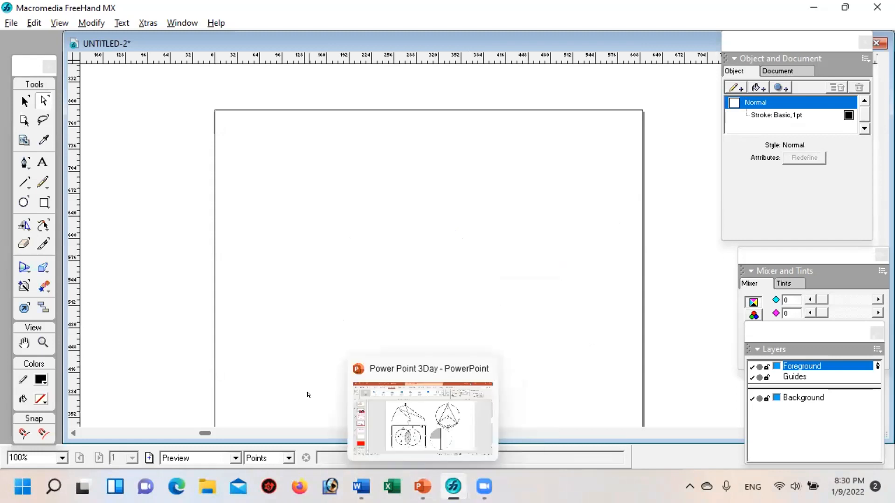
Step: Draw a circle about 178 pt in diameter with a 4 pt stroke and move it slightly up and to the right
click(23, 202)
drag(335, 210, 461, 335)
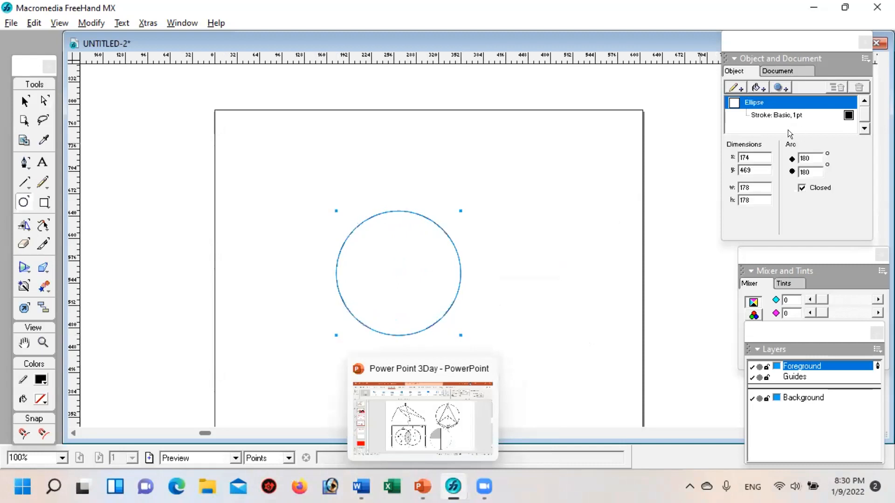
click(789, 116)
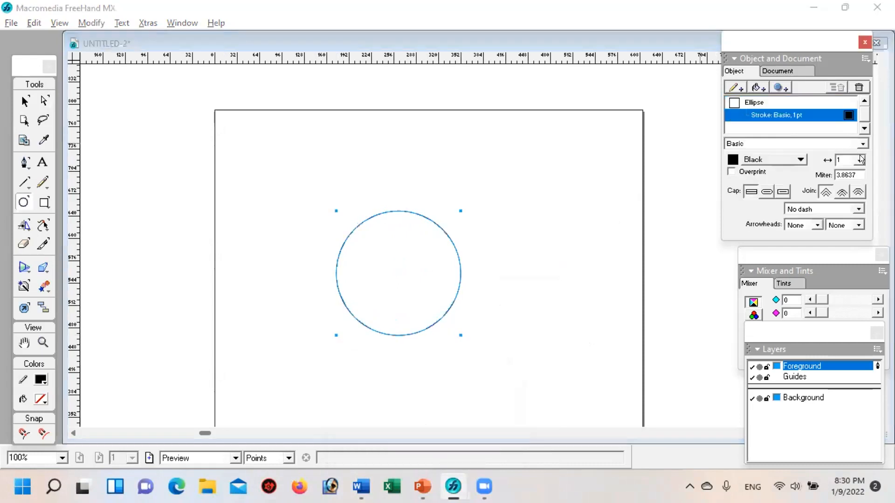
click(859, 158)
click(841, 209)
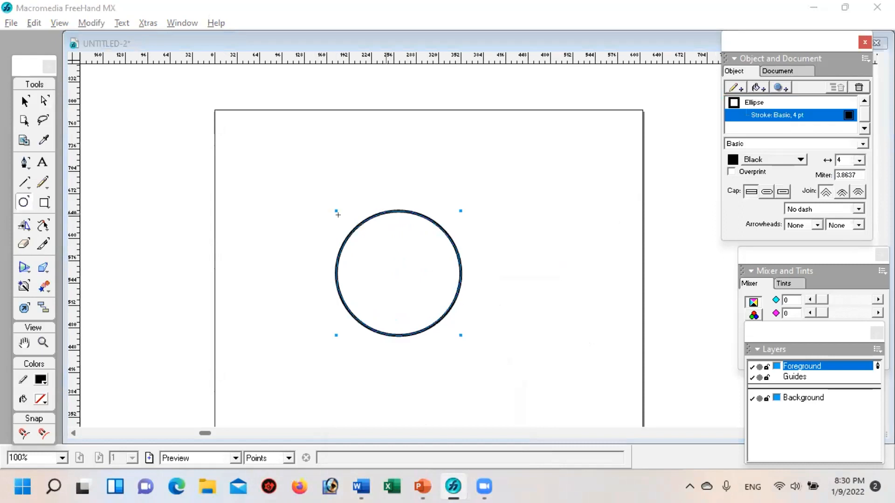
click(25, 100)
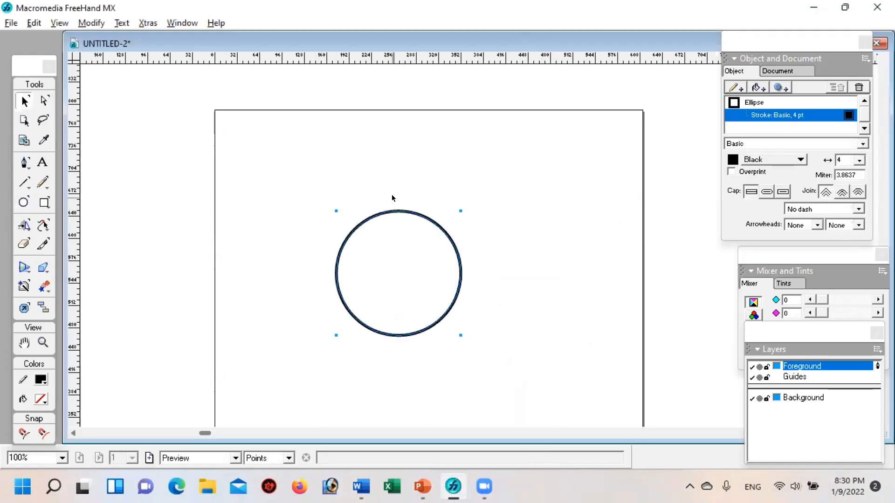
drag(394, 210, 414, 180)
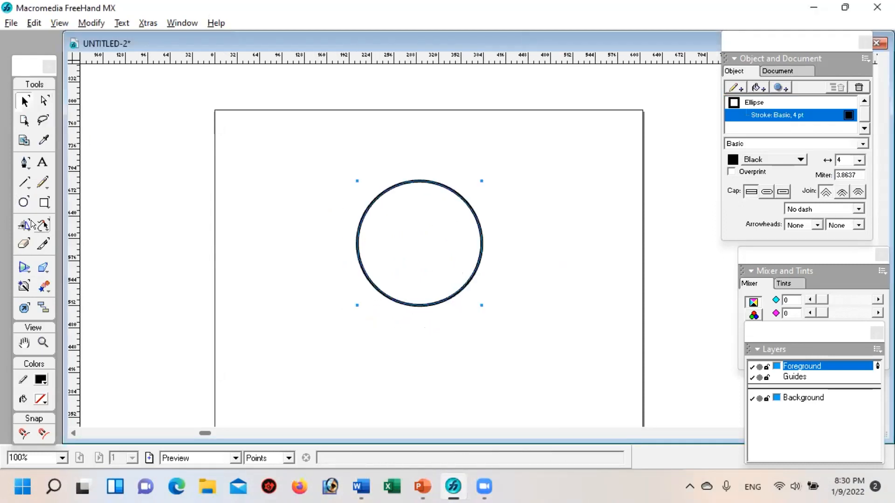
Step: Pull a long curved tail out of the circle's lower-left edge with the Freeform tool
click(43, 224)
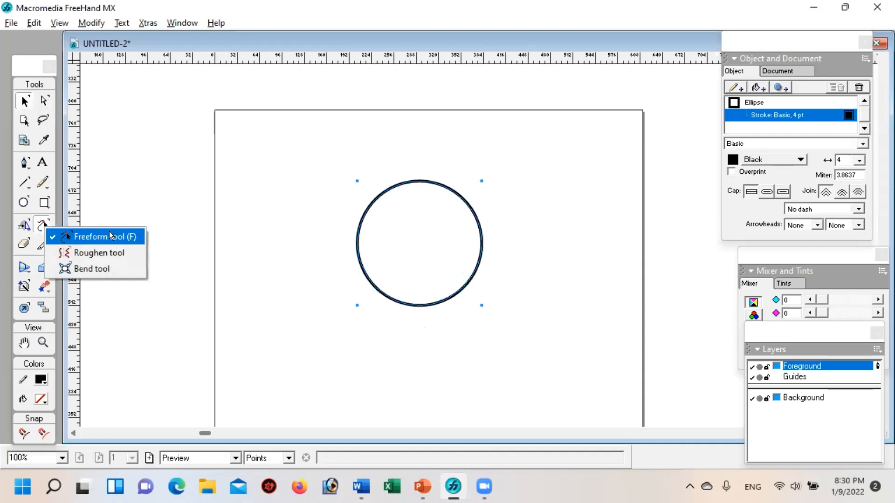
click(108, 232)
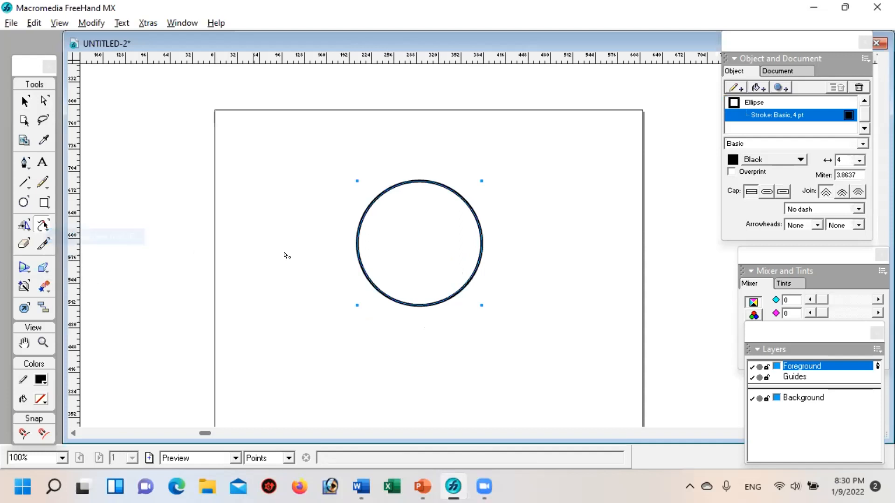
click(375, 279)
mouse_move(377, 277)
mouse_down()
mouse_move(321, 325)
mouse_move(283, 329)
mouse_move(264, 321)
mouse_up()
mouse_move(385, 262)
mouse_down()
mouse_move(343, 306)
mouse_move(284, 326)
mouse_move(243, 307)
mouse_move(210, 262)
mouse_move(264, 315)
mouse_move(311, 322)
mouse_up()
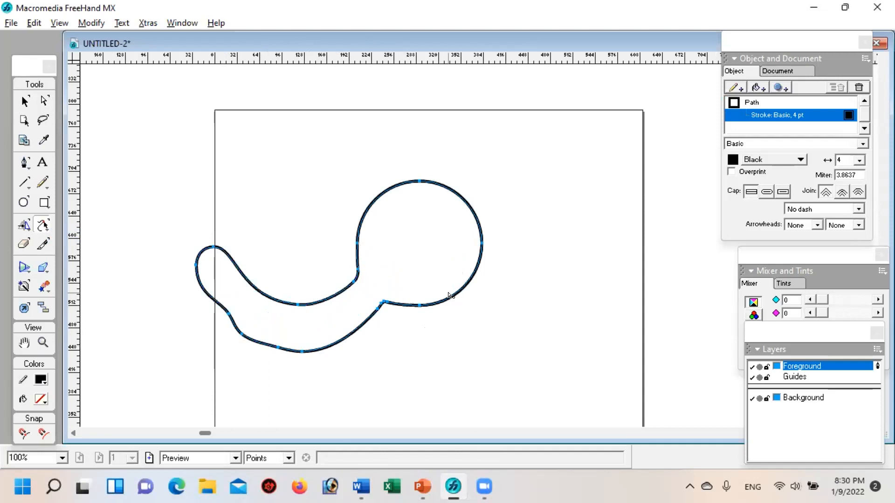
Step: Pull lobes out of the shape's lower-right and upper-right edges, two spikes out of its top, and a long arm to the right
mouse_move(441, 272)
mouse_down()
mouse_move(489, 312)
mouse_move(531, 320)
mouse_up()
drag(448, 205, 500, 182)
drag(430, 184, 377, 108)
drag(373, 201, 287, 136)
mouse_move(410, 220)
mouse_down()
mouse_move(516, 239)
mouse_move(643, 220)
mouse_up()
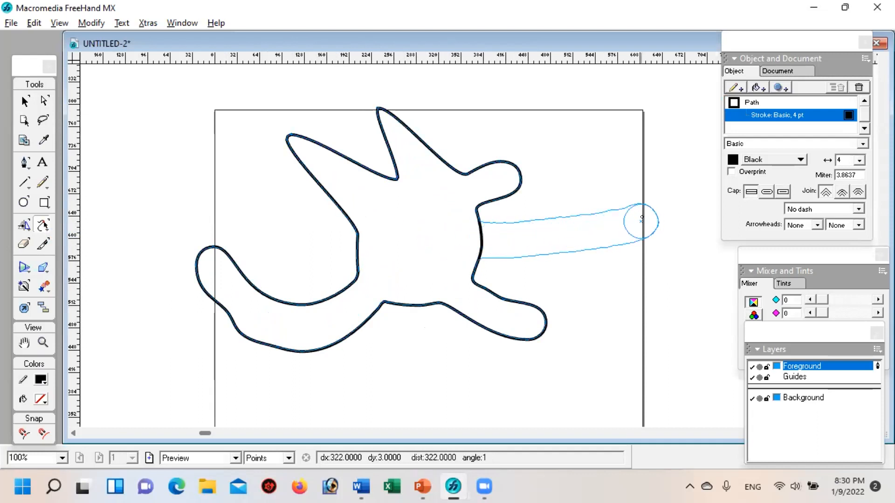
Step: Delete the deformed shape with the tail, spikes and arms
click(24, 100)
click(273, 208)
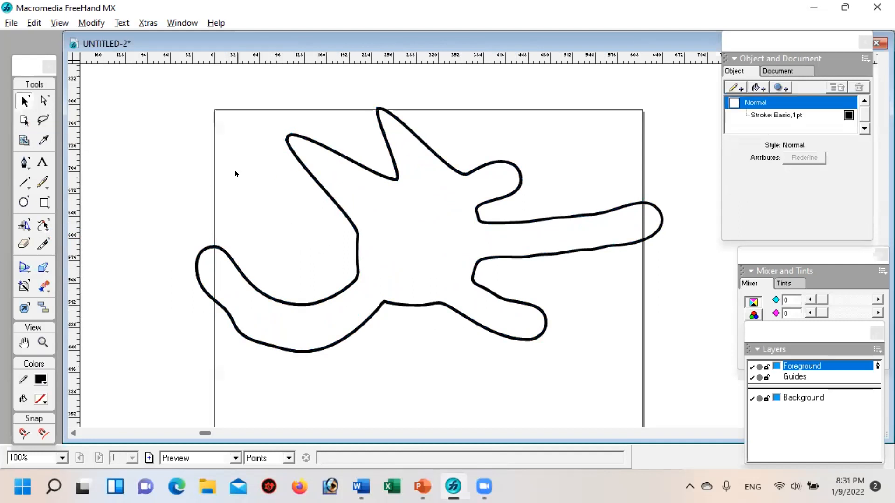
click(342, 160)
key(Delete)
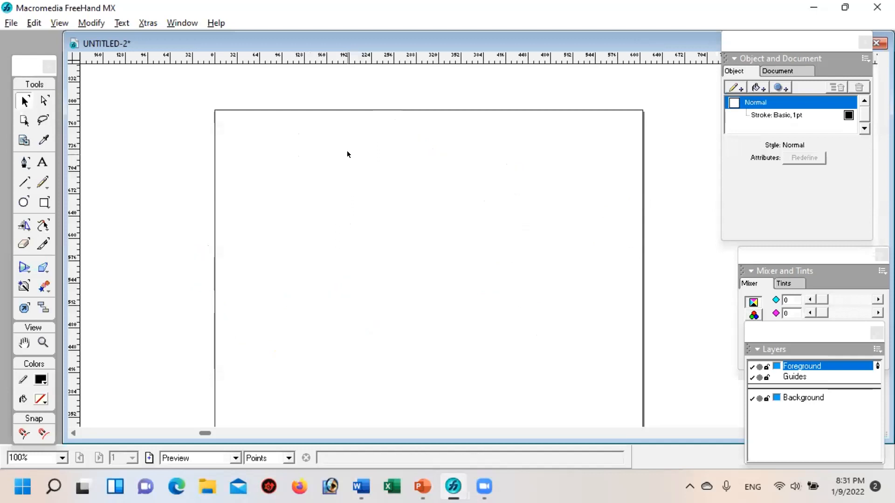
Step: Draw a circle about 223 pt in diameter on the page and activate the Freeform tool
click(22, 203)
drag(317, 202, 473, 334)
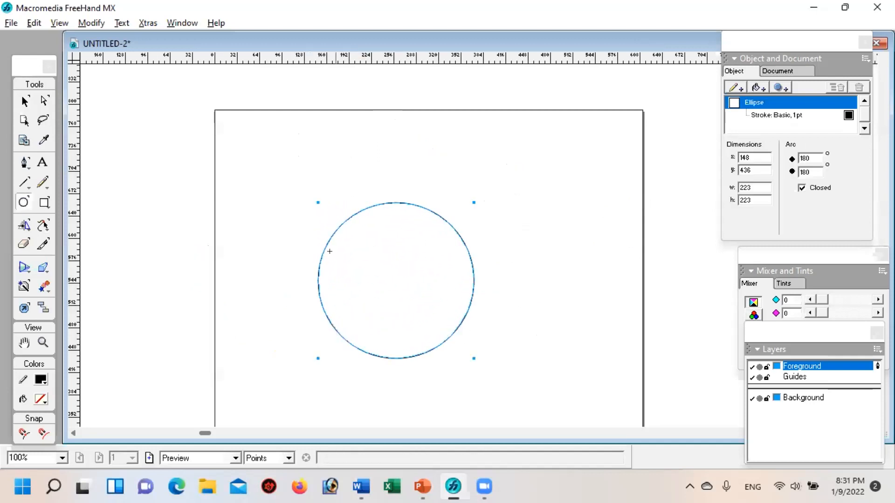
click(42, 226)
click(42, 225)
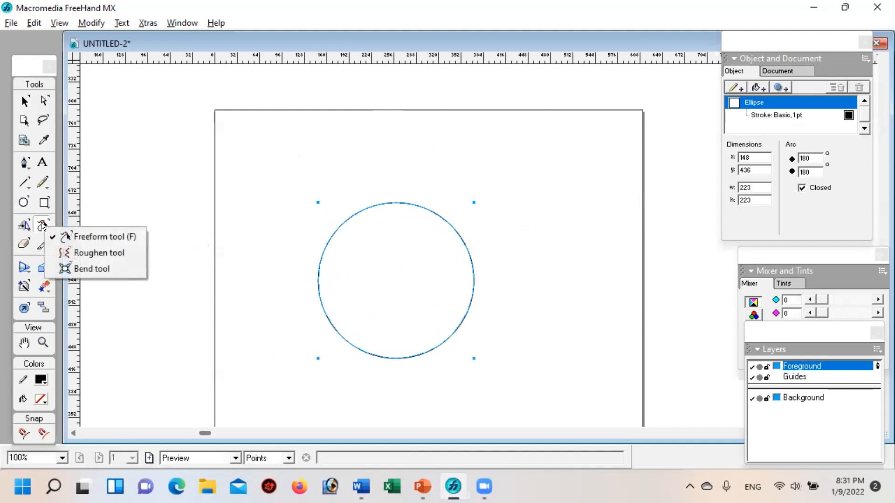
click(43, 225)
Step: Pull a long arm out of the circle's left side and two ear-like peaks out of its upper-left edge
drag(341, 275, 217, 267)
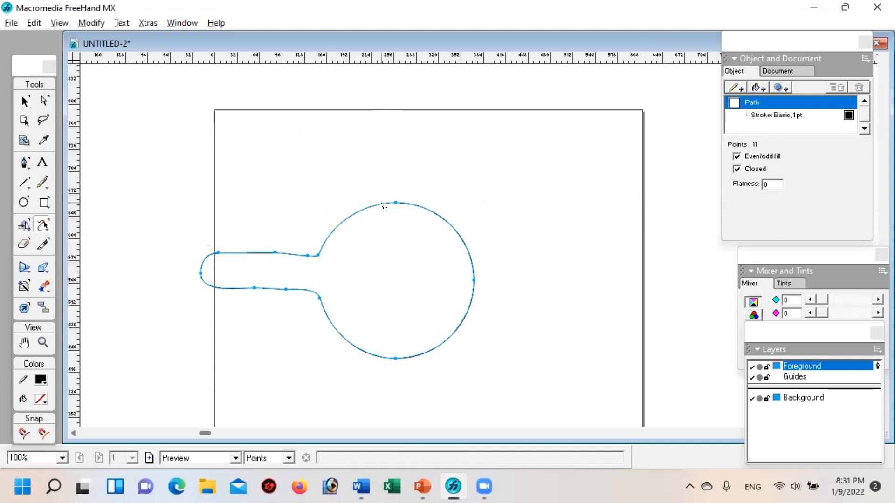
drag(380, 204, 359, 154)
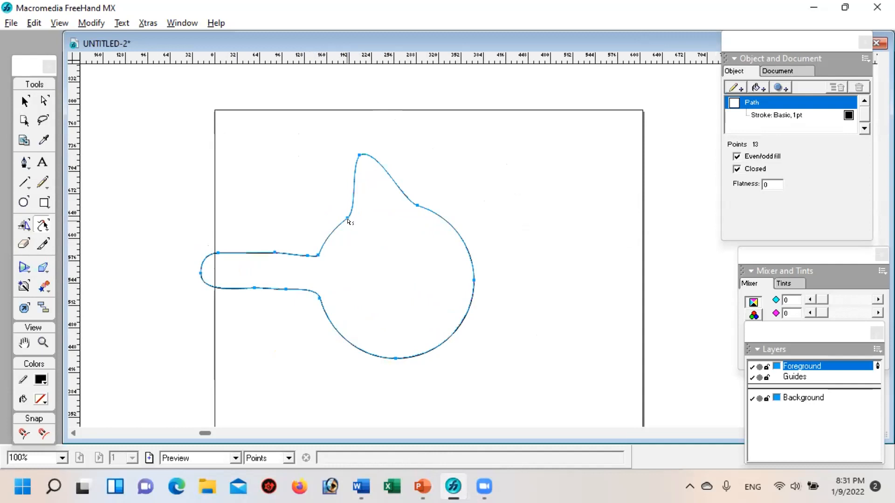
drag(340, 217, 300, 173)
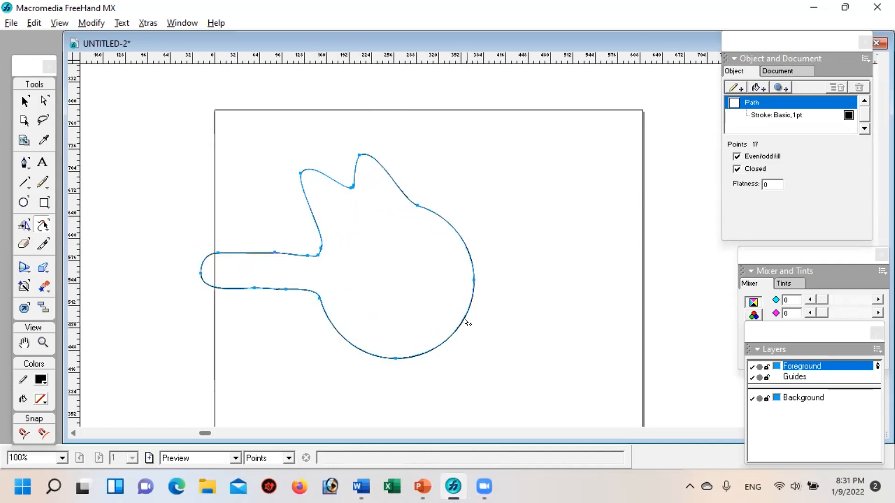
Step: Select the circle deformed with an arm and two peaks and delete it
click(25, 101)
click(471, 209)
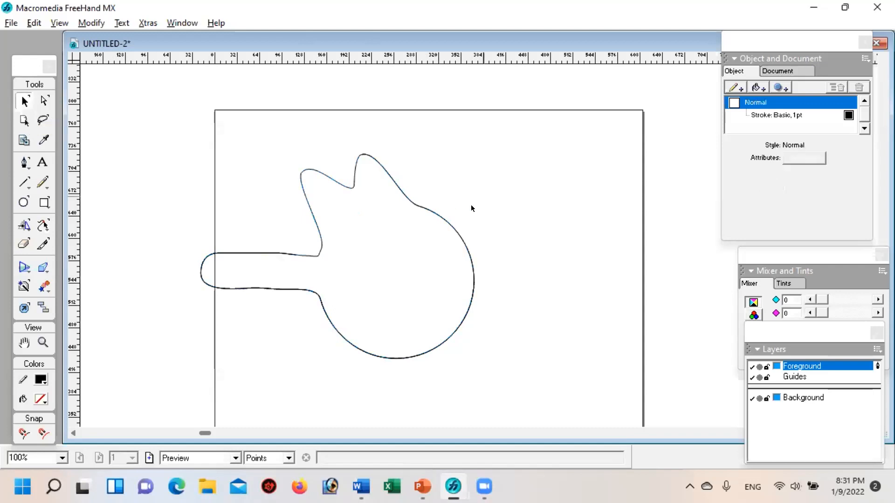
click(449, 226)
key(Delete)
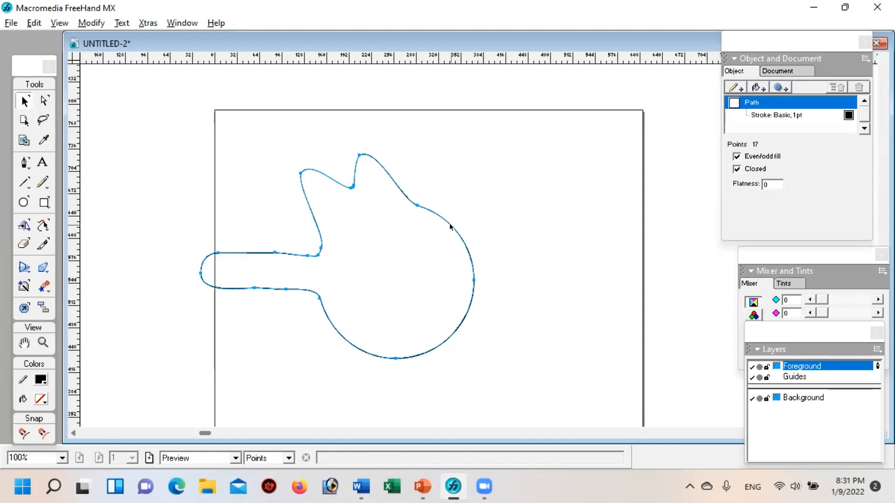
Step: Draw a circle about 187 pt in diameter in the middle of the page and switch to the Pointer tool
click(23, 202)
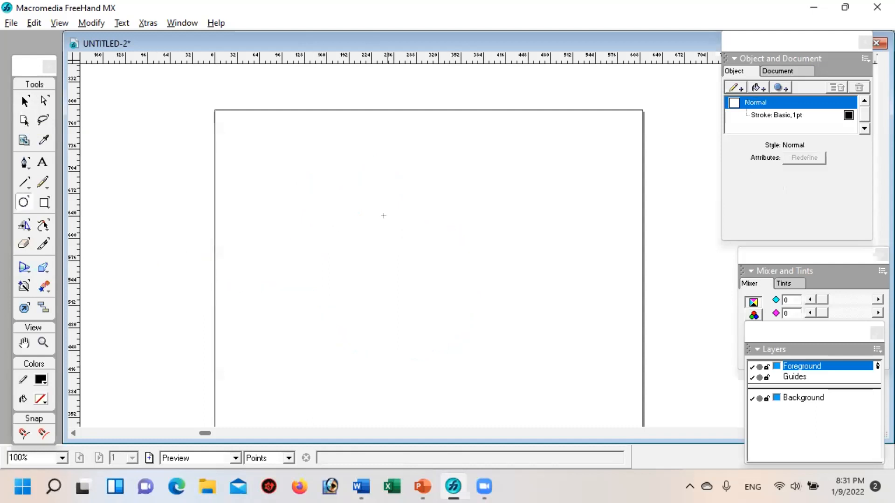
drag(362, 209, 493, 339)
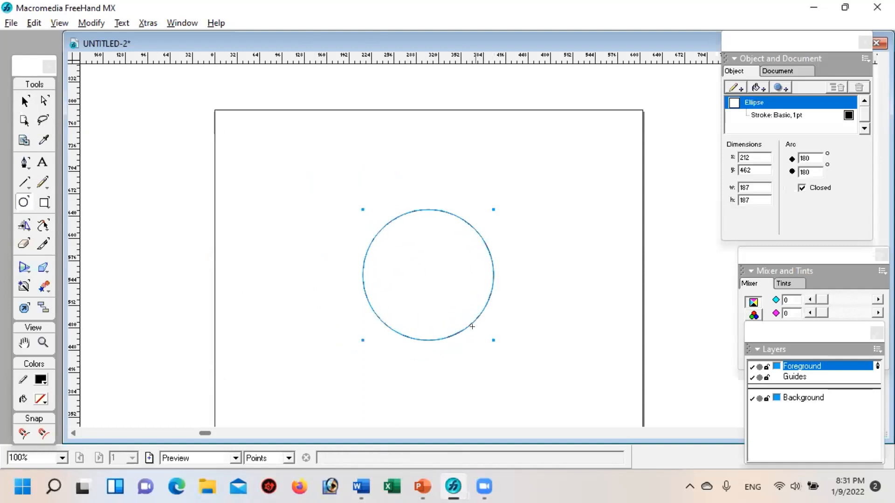
click(24, 101)
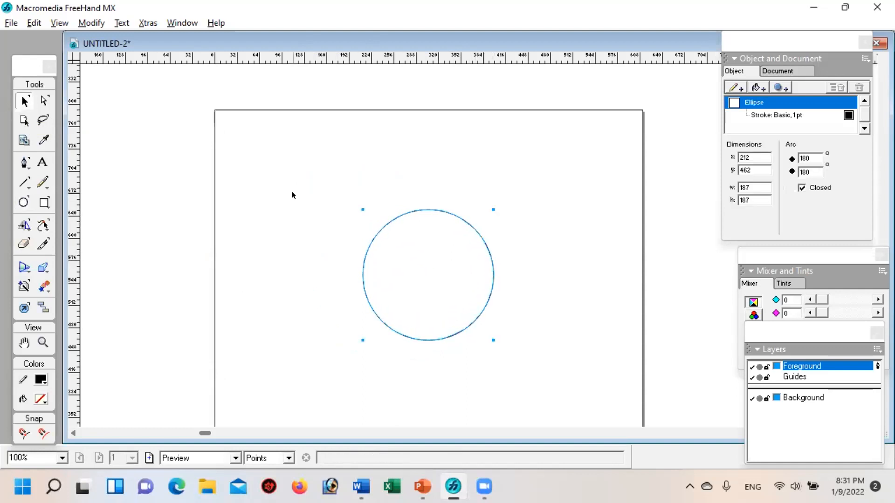
Step: Set the circle's stroke width to 6 pt
click(787, 115)
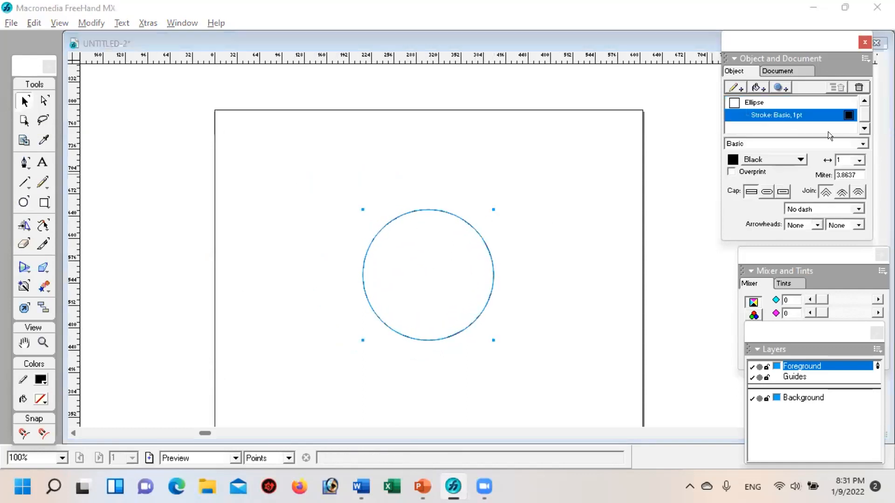
click(856, 160)
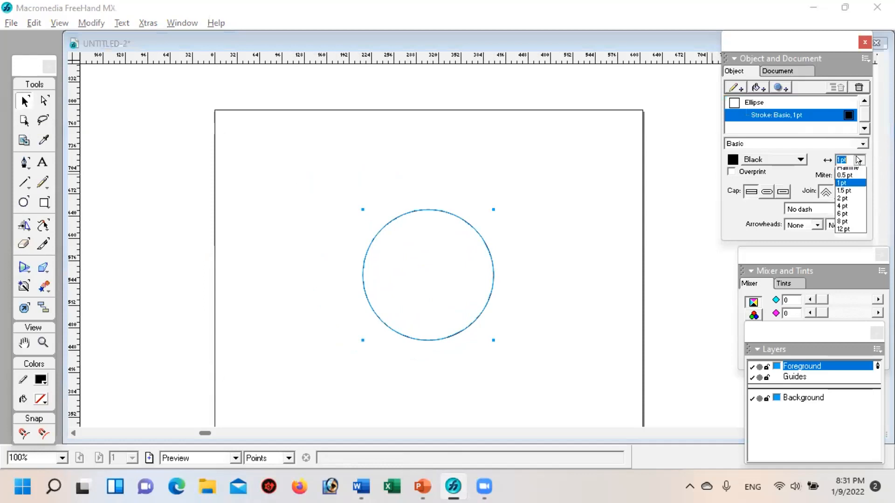
click(839, 210)
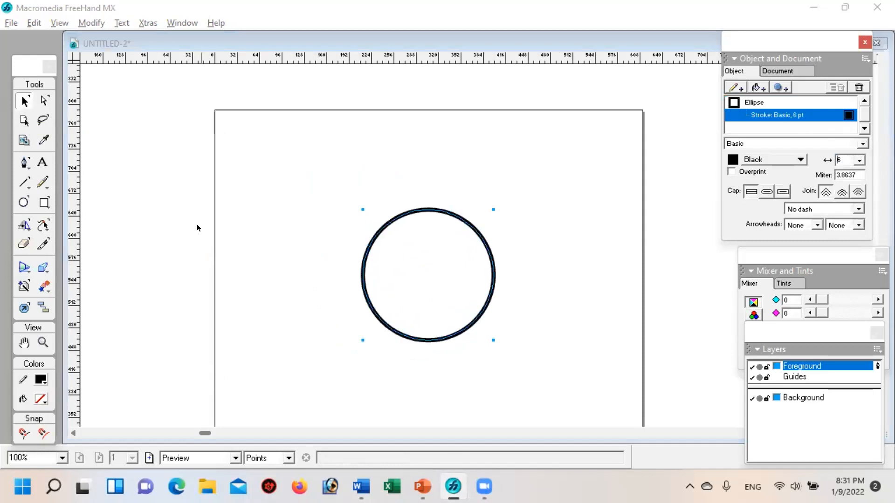
Step: Roughen the circle strongly with the Roughen tool so its outline turns into a spiky burst
click(42, 224)
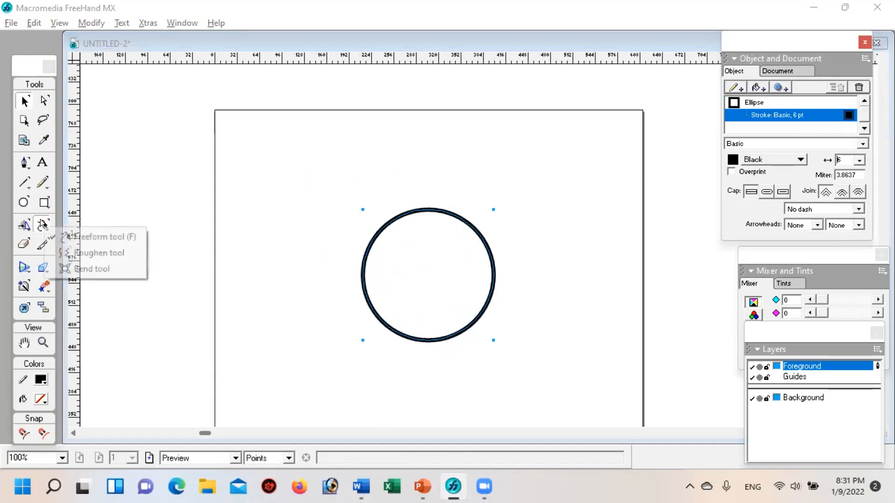
click(105, 252)
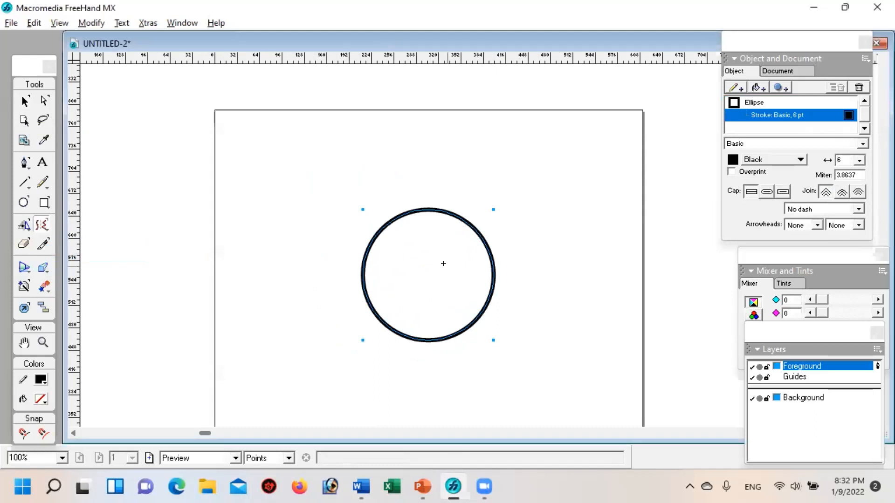
mouse_move(421, 253)
mouse_down()
mouse_move(410, 206)
mouse_move(337, 118)
mouse_move(288, 143)
mouse_up()
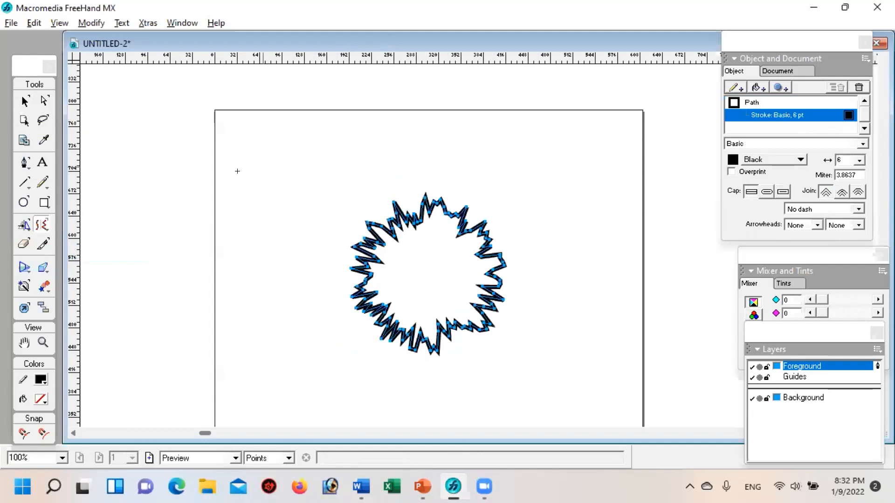
Step: Move the spiky burst up and toward the page's upper-left area and deselect it
click(25, 101)
click(282, 241)
drag(395, 228, 323, 186)
click(315, 328)
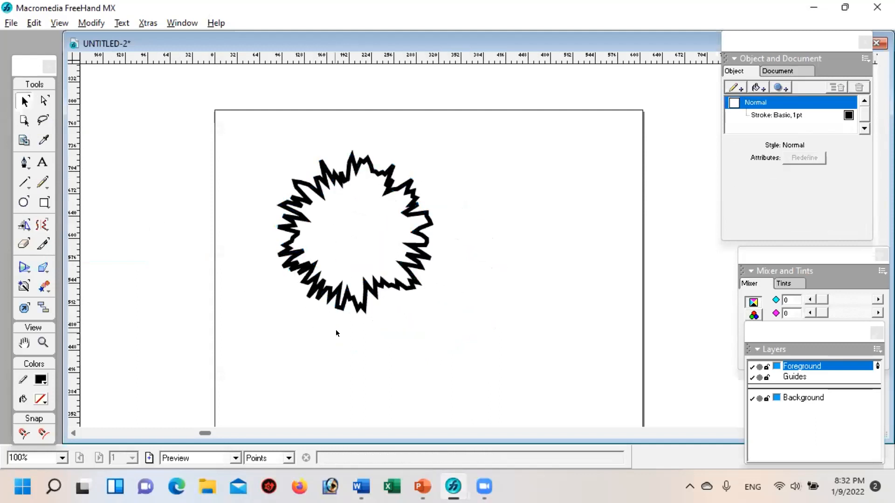
Step: Select the spiky burst and add a black fill to it
click(353, 298)
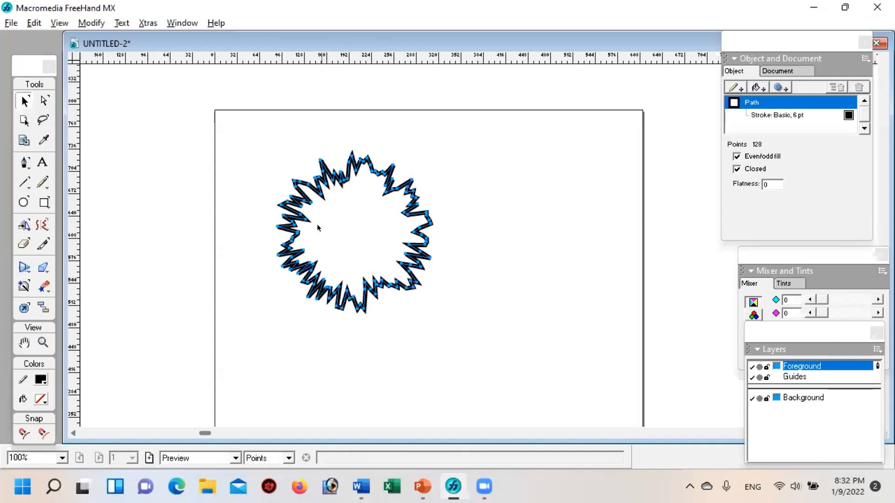
click(408, 262)
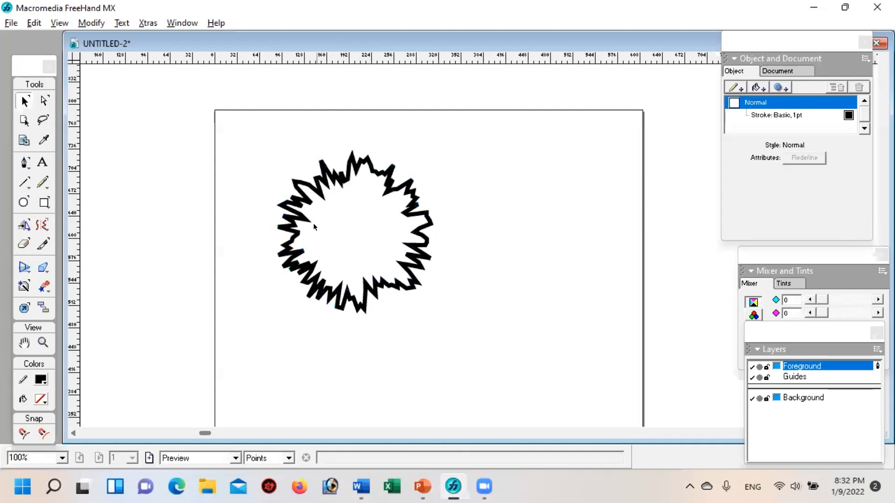
click(325, 184)
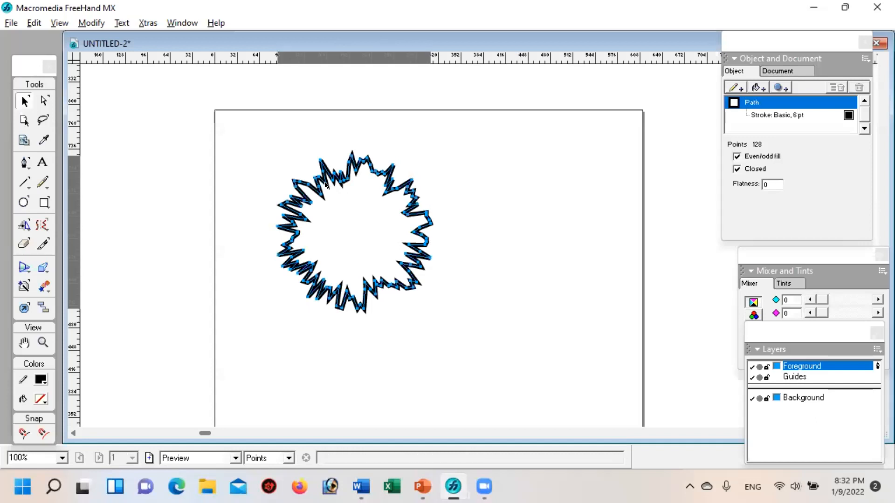
click(756, 87)
click(528, 250)
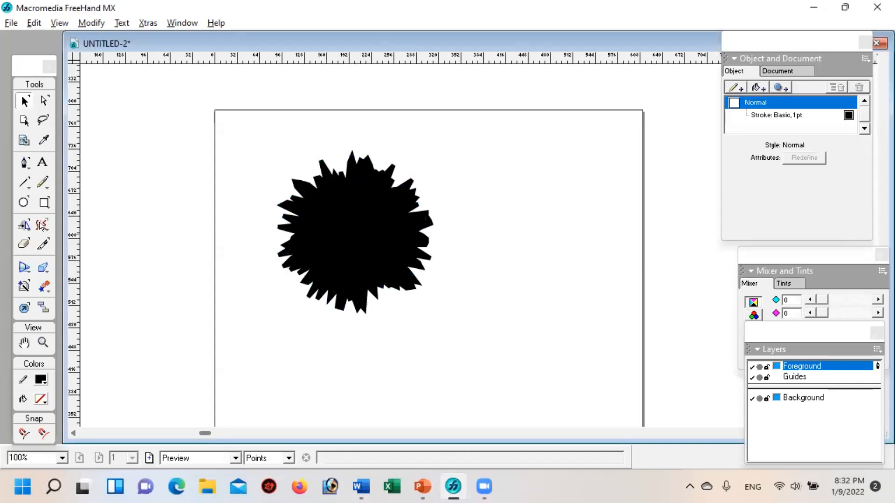
Step: Add the text "50% Dis" just below the black burst and select the text block
click(43, 162)
click(299, 343)
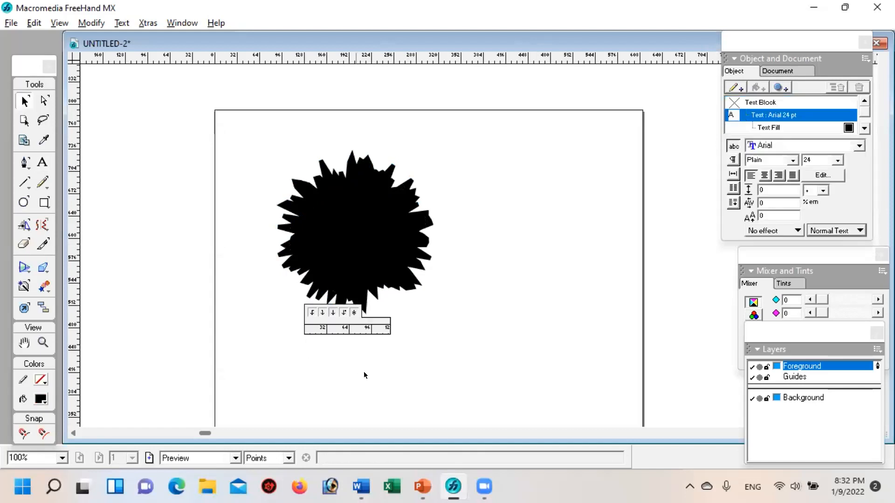
text(50% Dis)
click(397, 373)
click(340, 347)
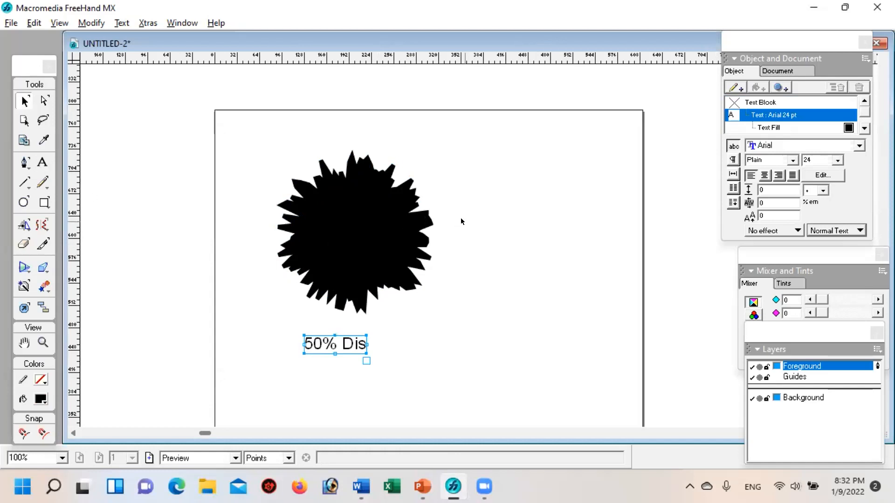
Step: Set the font size of the "50% Dis" text to 48 pt, trying 72 pt first
click(858, 146)
click(857, 154)
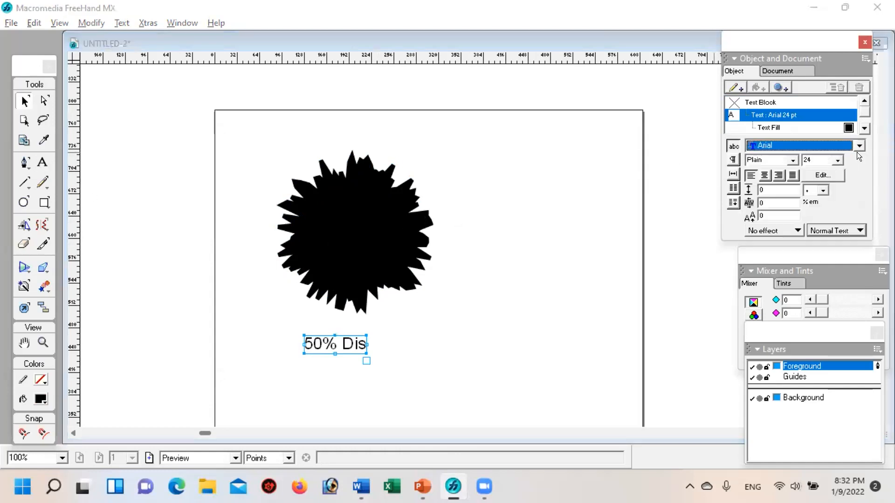
click(836, 159)
click(812, 202)
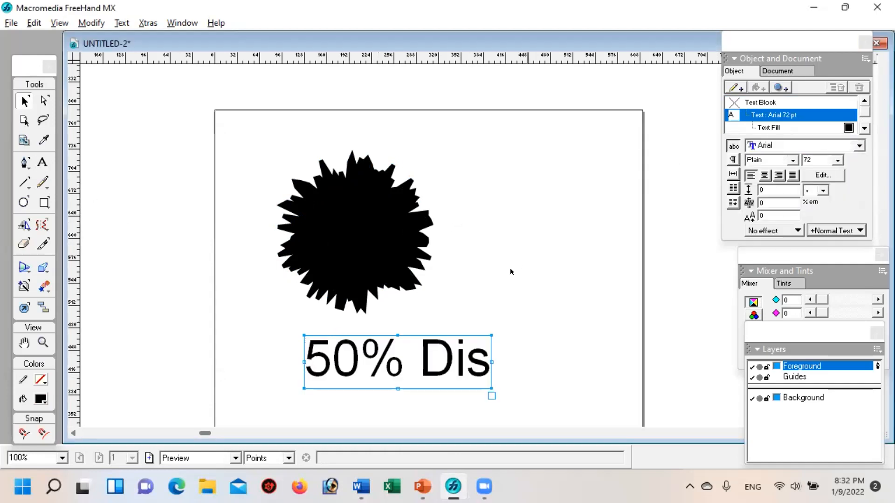
click(837, 160)
click(813, 193)
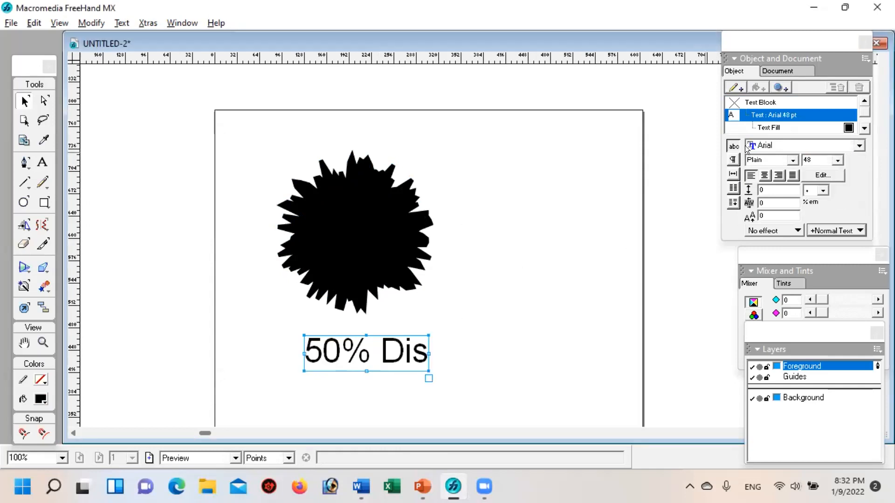
Step: Place the "50% Dis" text across the middle of the black burst and change its fill colour to white
drag(416, 353, 416, 239)
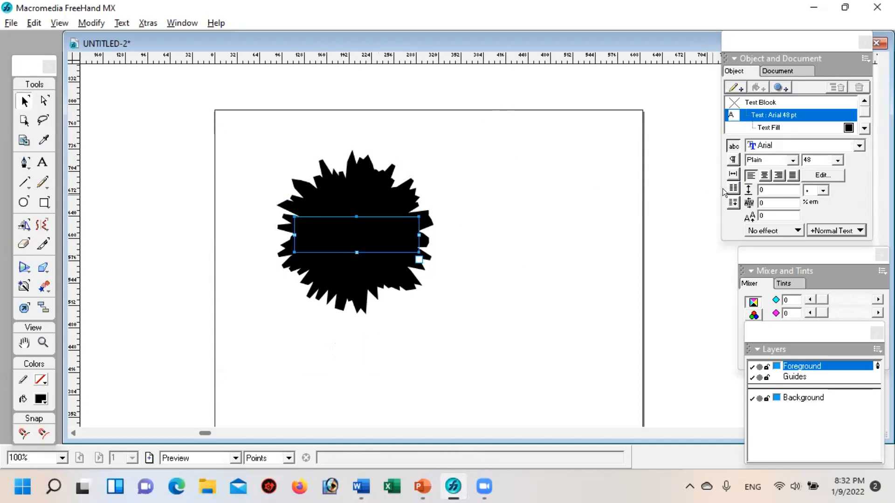
click(760, 128)
click(730, 159)
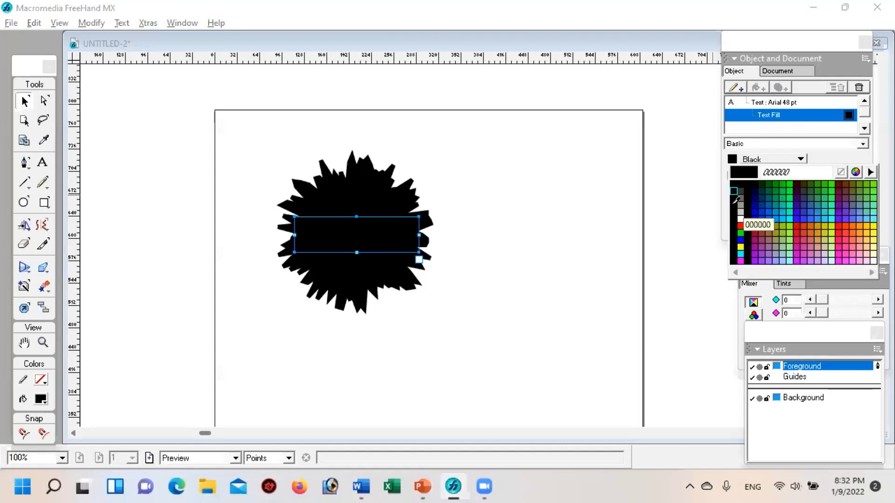
click(734, 220)
click(517, 281)
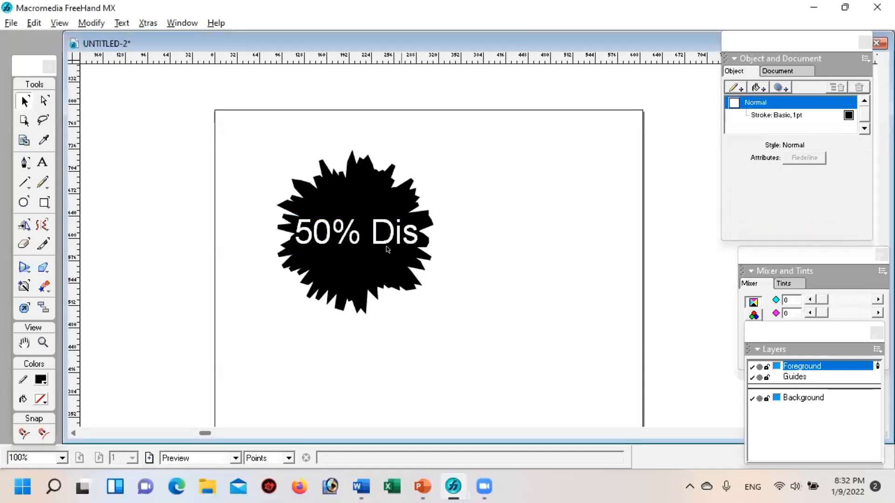
drag(387, 226, 385, 239)
click(515, 275)
Step: Select the burst together with its text and delete both
drag(224, 138, 492, 336)
key(Delete)
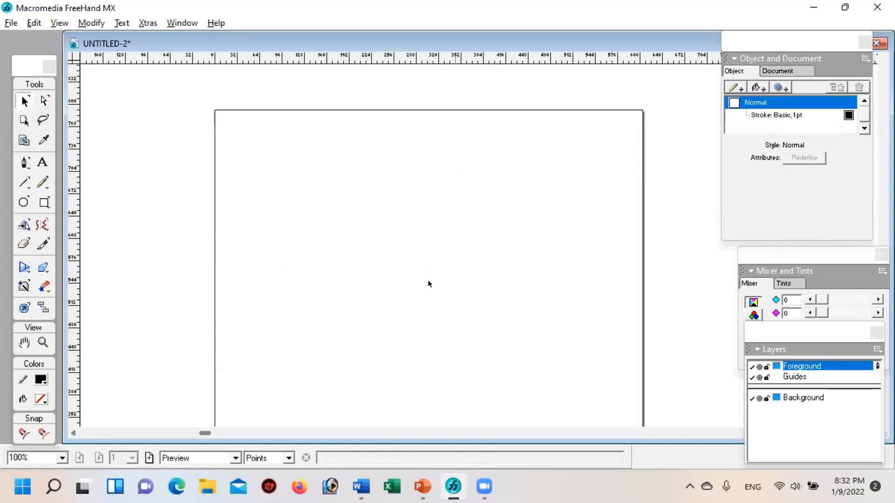
Step: Draw a rectangle about 109 by 100 pt and curve its sides inward with the Bend tool
click(23, 202)
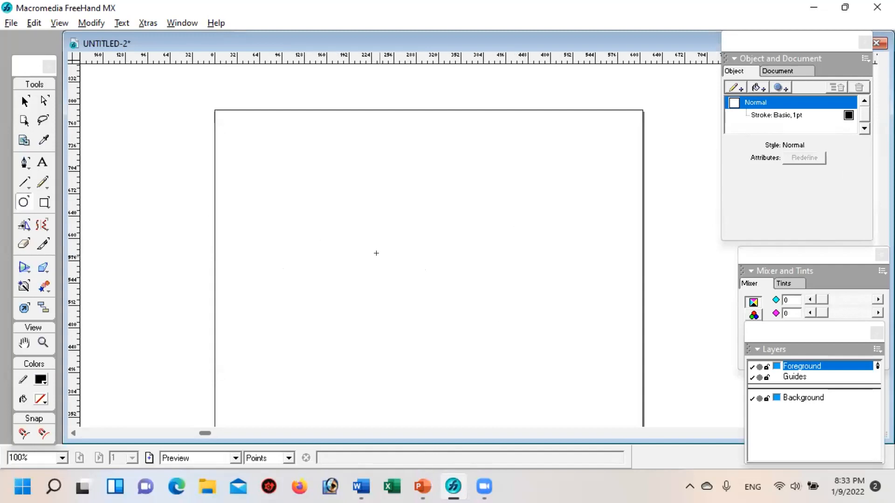
click(44, 205)
mouse_move(322, 222)
mouse_down()
mouse_move(406, 295)
mouse_move(392, 281)
mouse_move(395, 288)
mouse_up()
drag(41, 225, 86, 266)
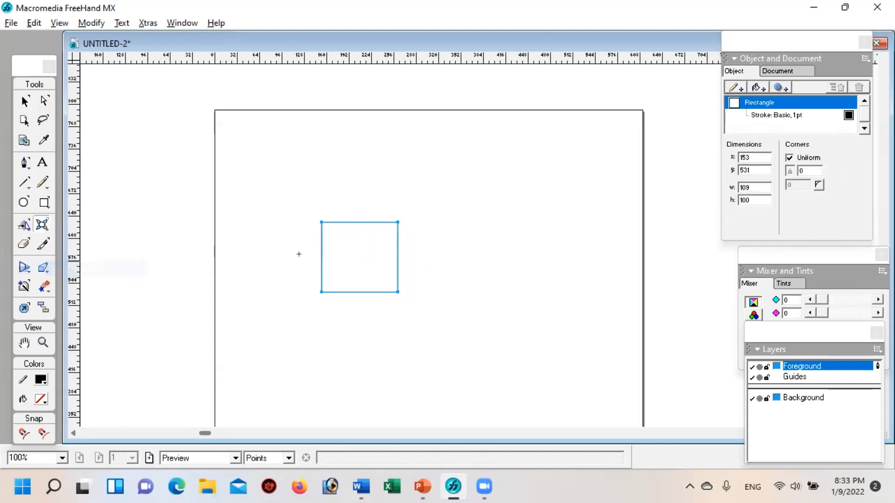
drag(359, 248, 298, 166)
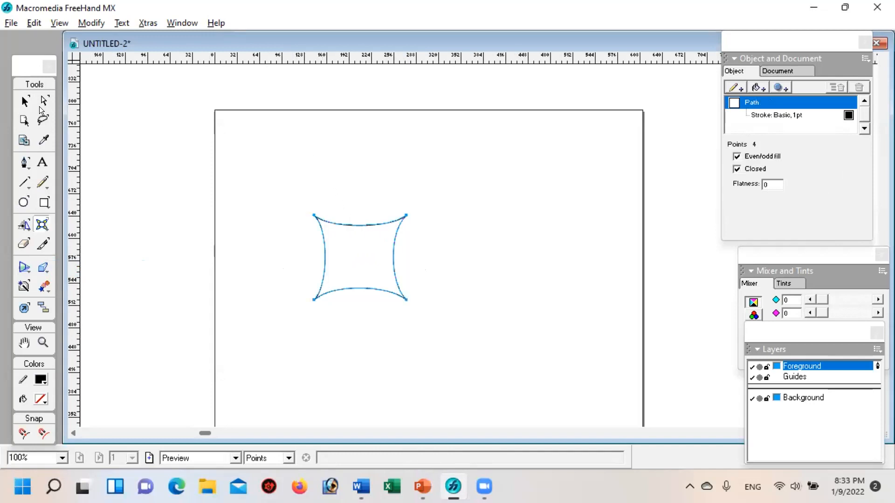
Step: Pull the bent shape's upper-left corner point far out toward the page corner, and undo that change
click(25, 102)
click(240, 198)
click(316, 221)
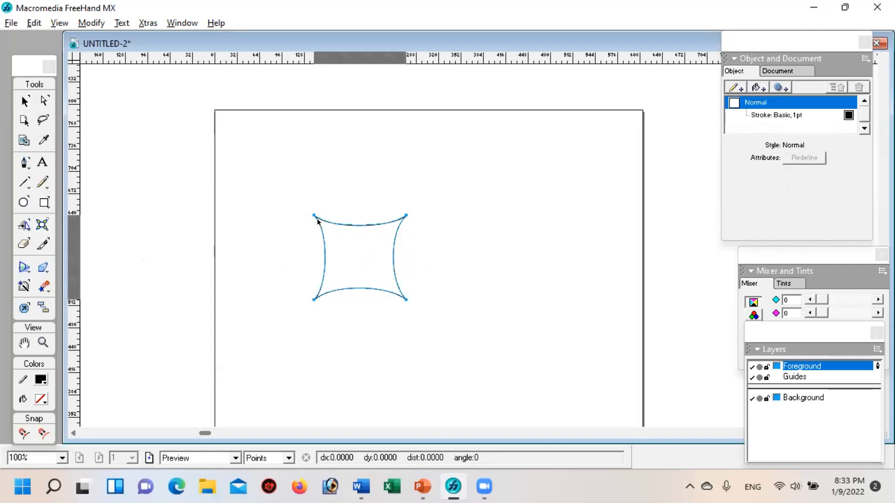
drag(313, 216, 236, 148)
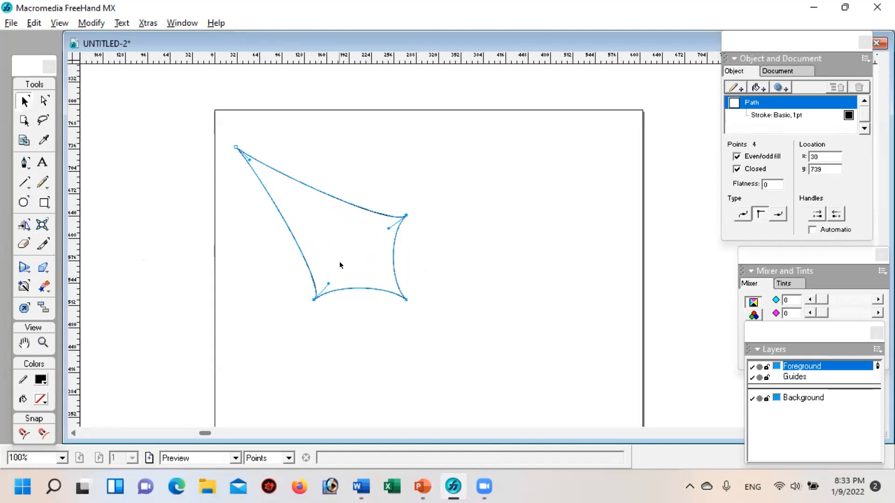
click(448, 245)
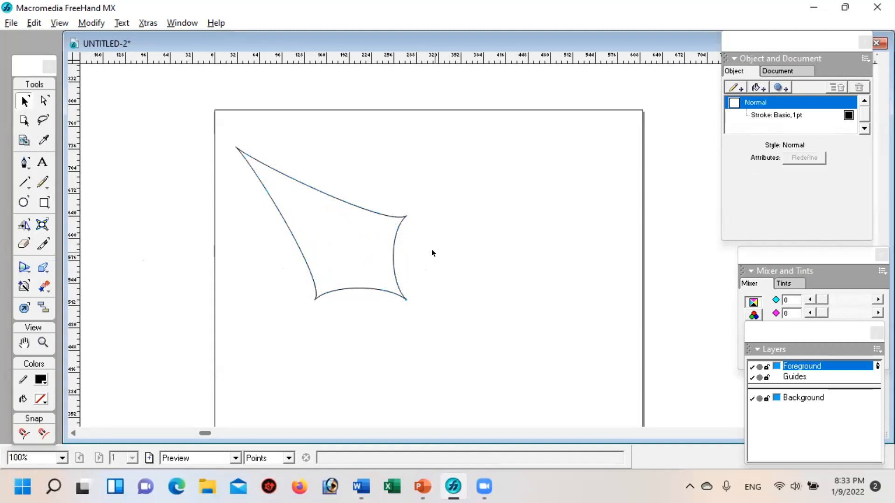
key(ctrl+z)
Step: Stretch the bent shape's upper-right corner point far outward and delete the shape
drag(406, 216, 520, 147)
click(528, 329)
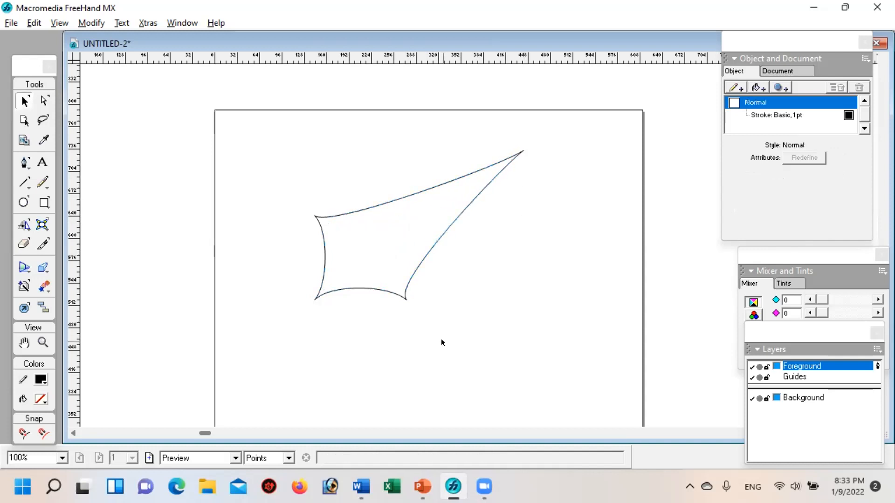
click(360, 209)
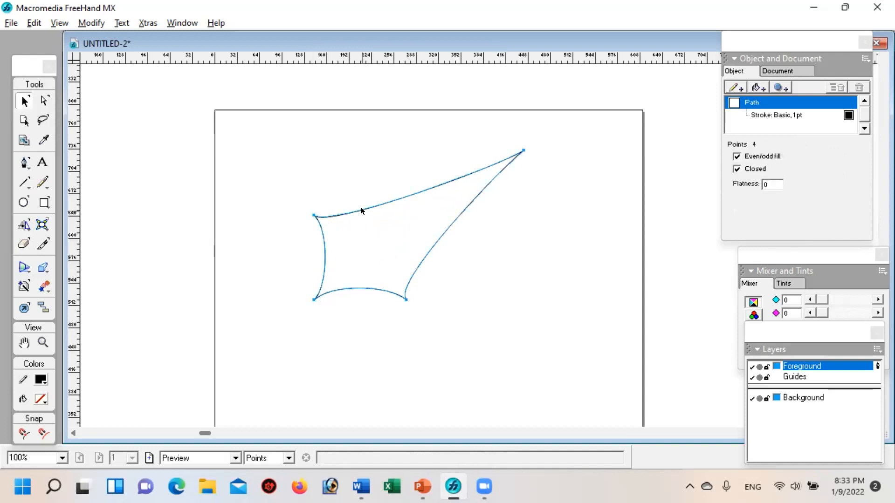
key(Delete)
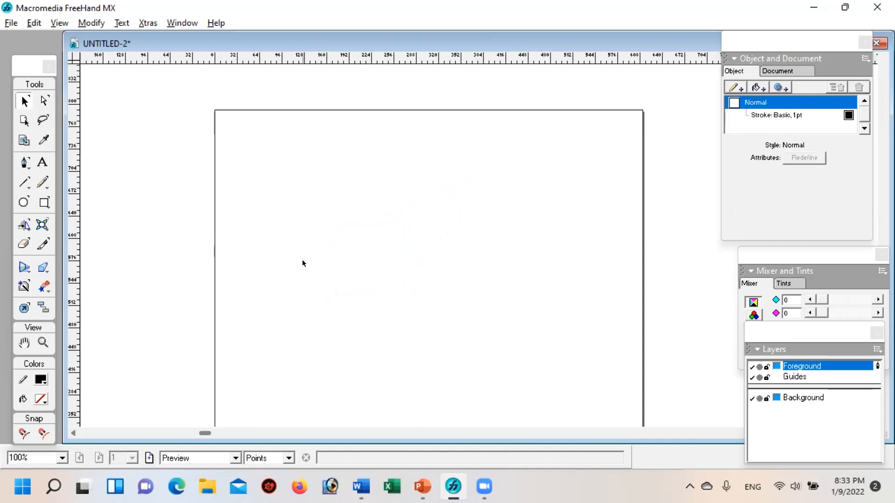
Step: Check the Venn diagram on slide 4 in PowerPoint and, back in FreeHand, draw a rectangle about 530 by 282 pt across the page
click(421, 490)
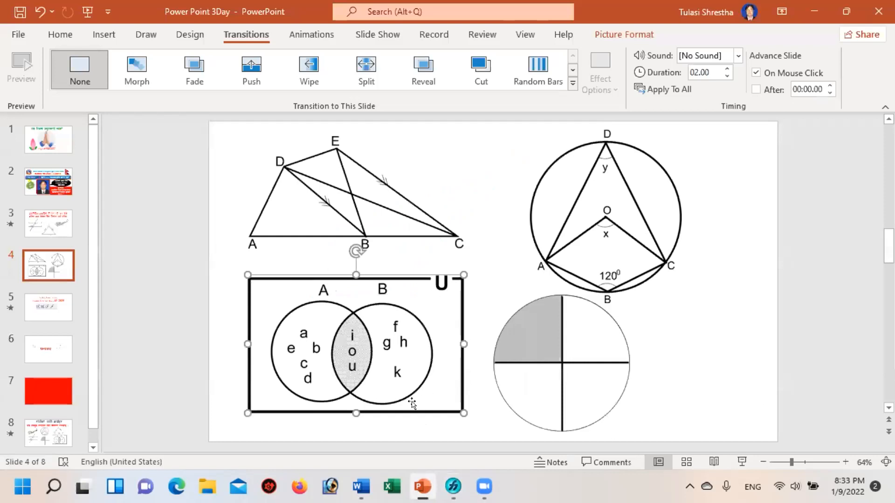
click(450, 490)
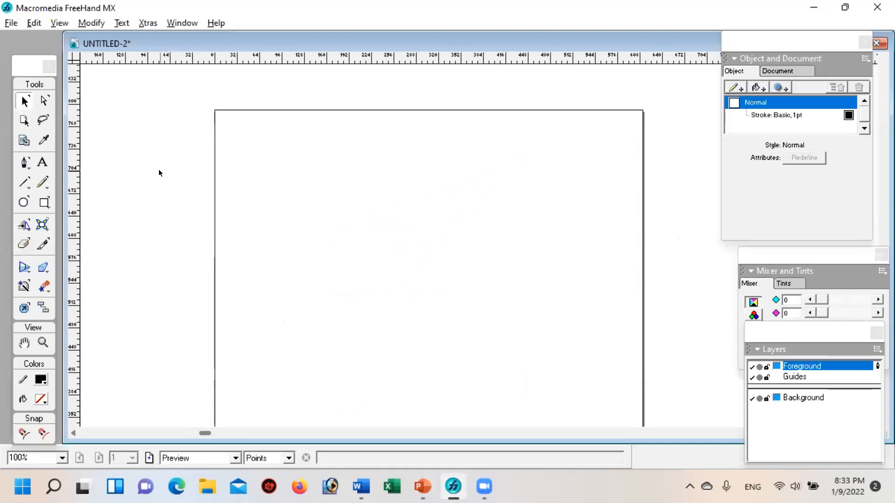
click(44, 202)
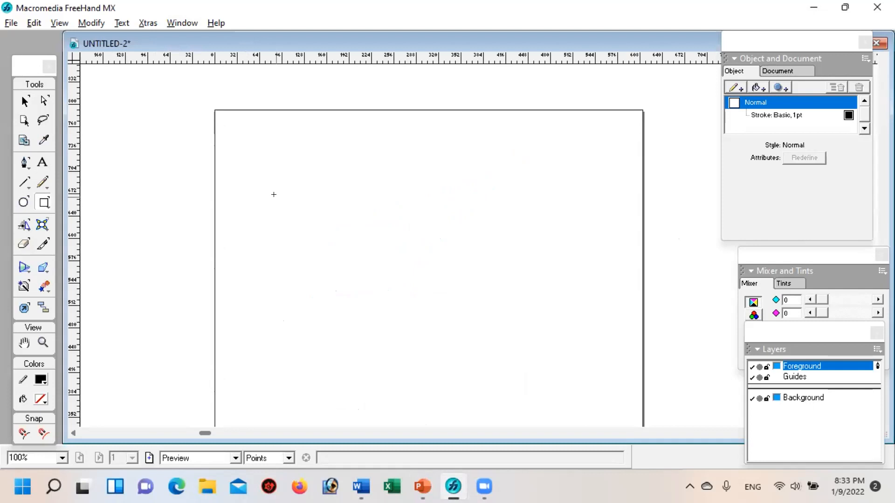
drag(249, 194, 620, 391)
click(25, 101)
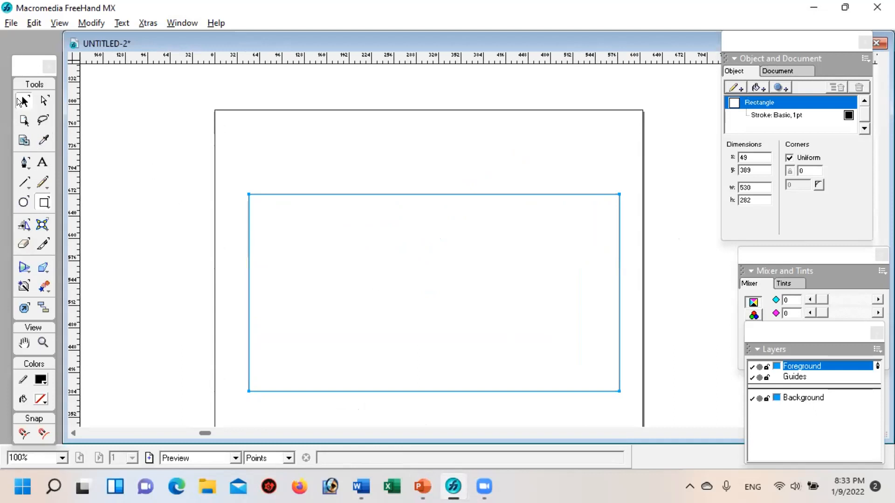
Step: Set the large rectangle's stroke width to 4 pt
click(764, 115)
click(859, 160)
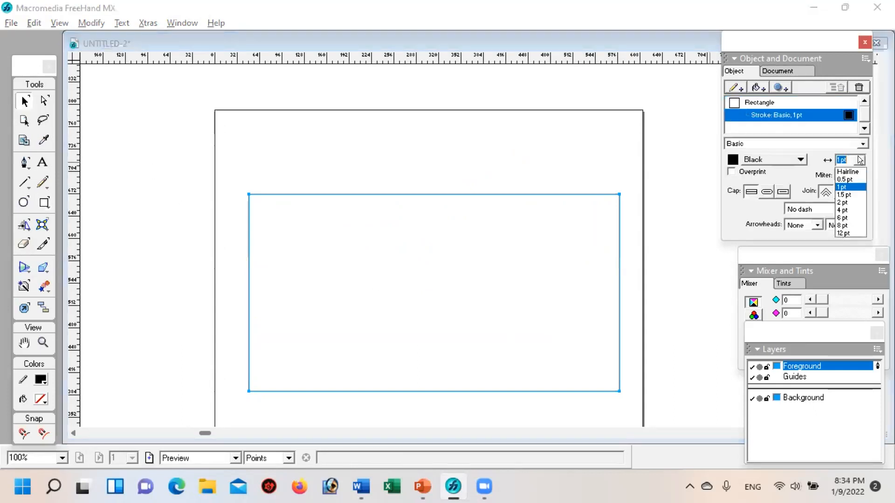
click(844, 211)
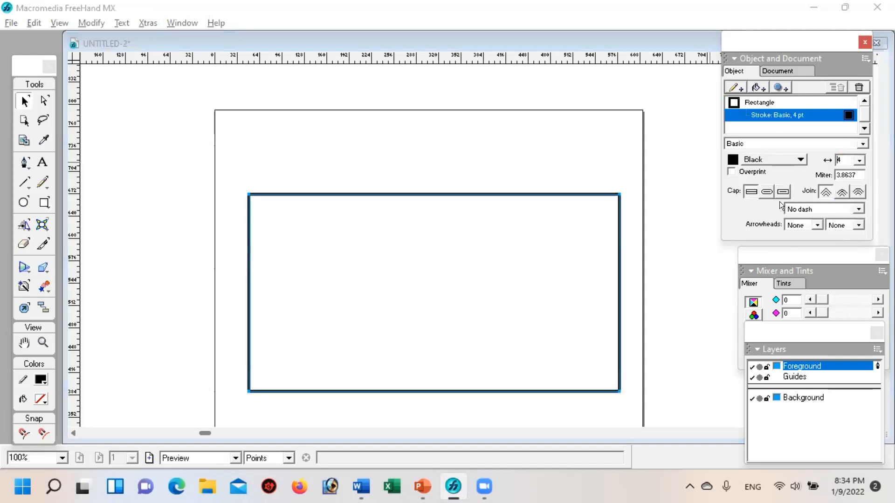
Step: Draw a rectangle about 27 by 19 pt over the large rectangle's upper edge near its right corner and fill it with white
click(383, 165)
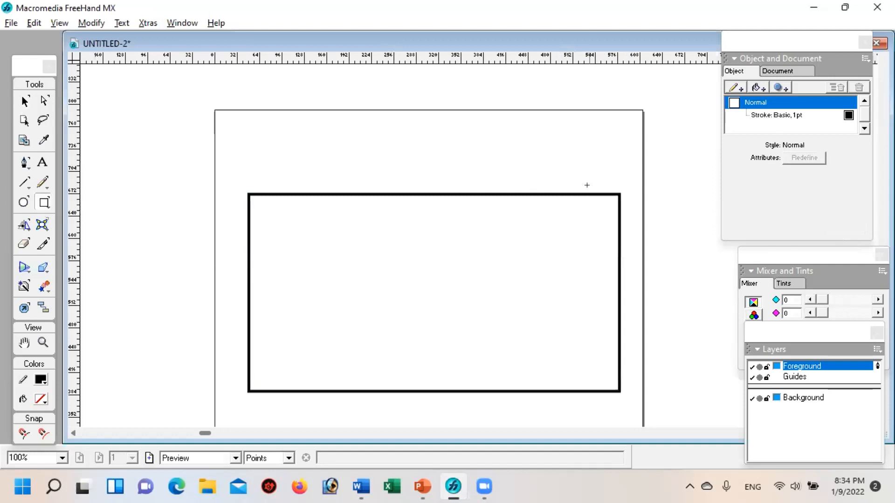
drag(587, 189, 606, 203)
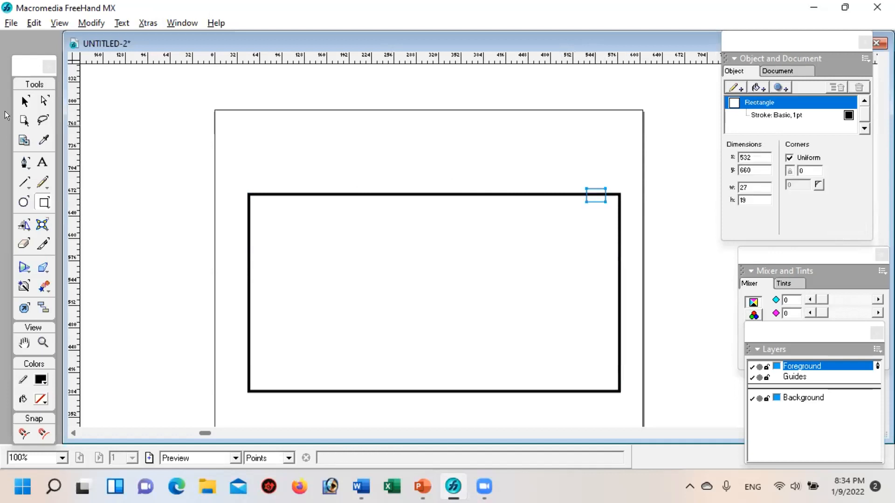
click(25, 100)
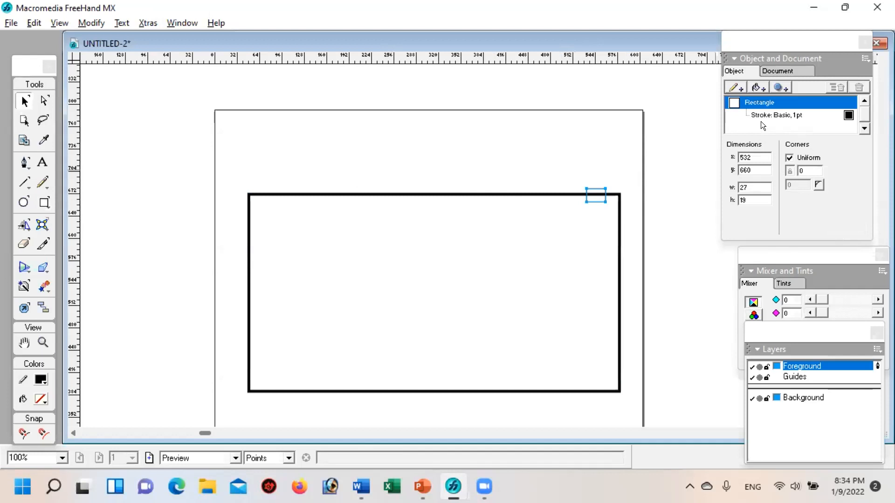
click(759, 87)
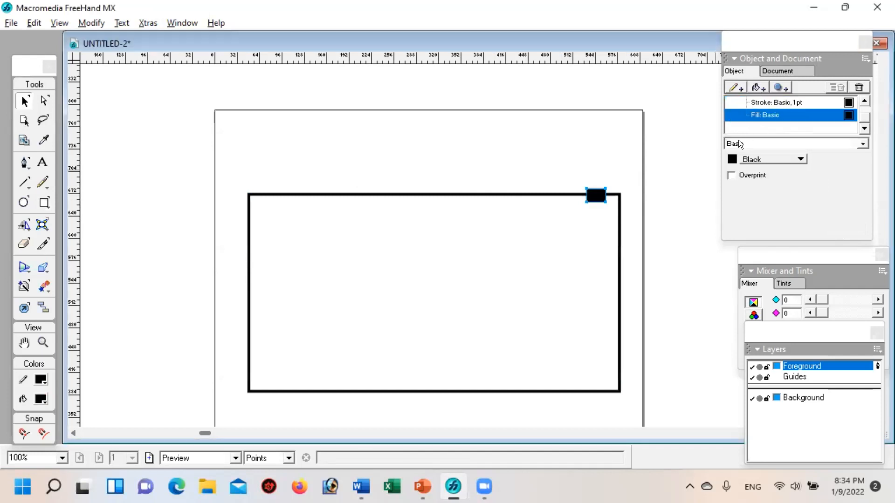
click(728, 159)
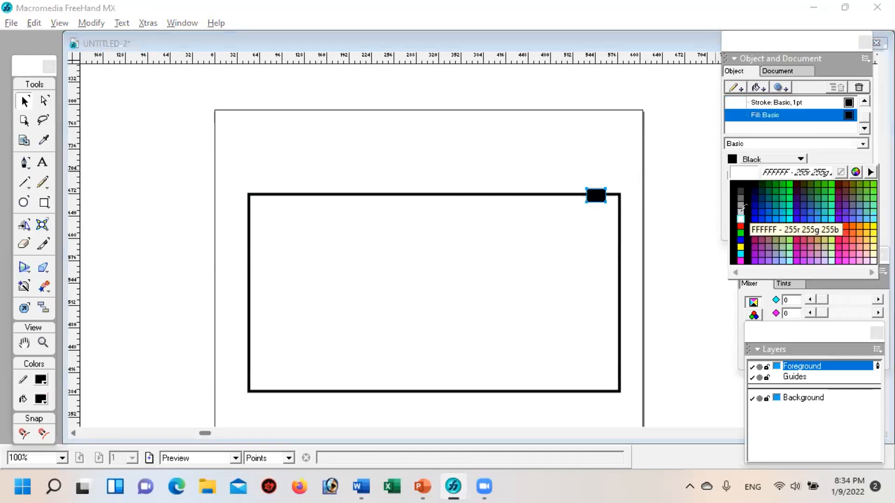
click(741, 208)
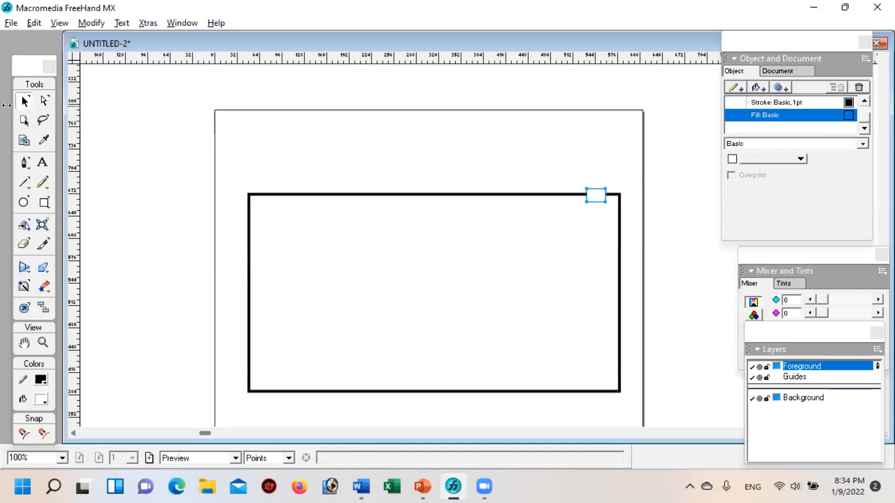
click(130, 298)
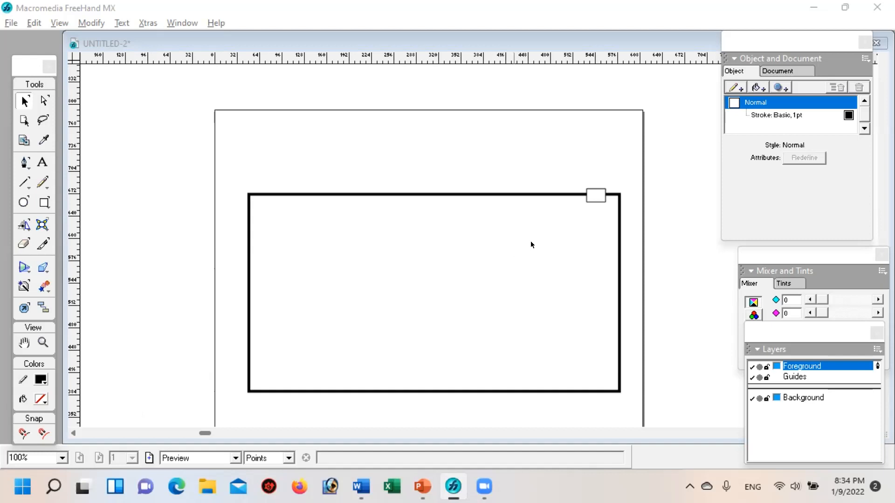
Step: Remove the small white rectangle's stroke and shift it slightly left along the large rectangle's upper edge
click(595, 196)
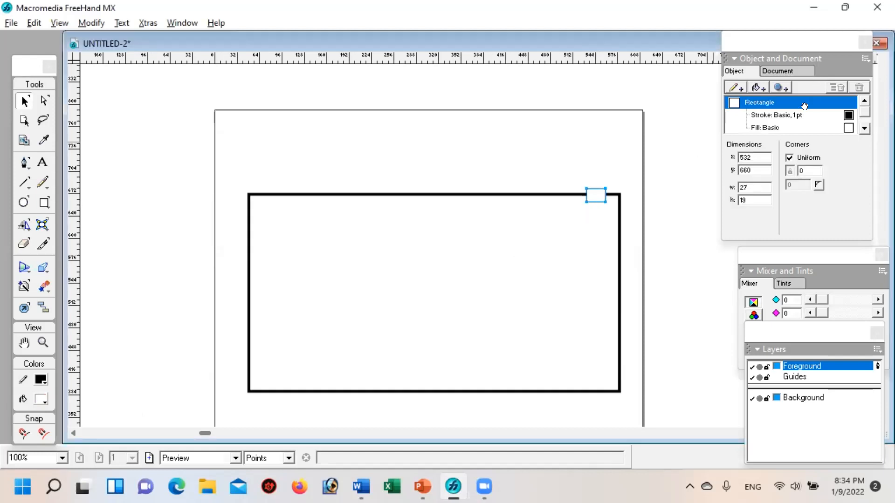
click(774, 116)
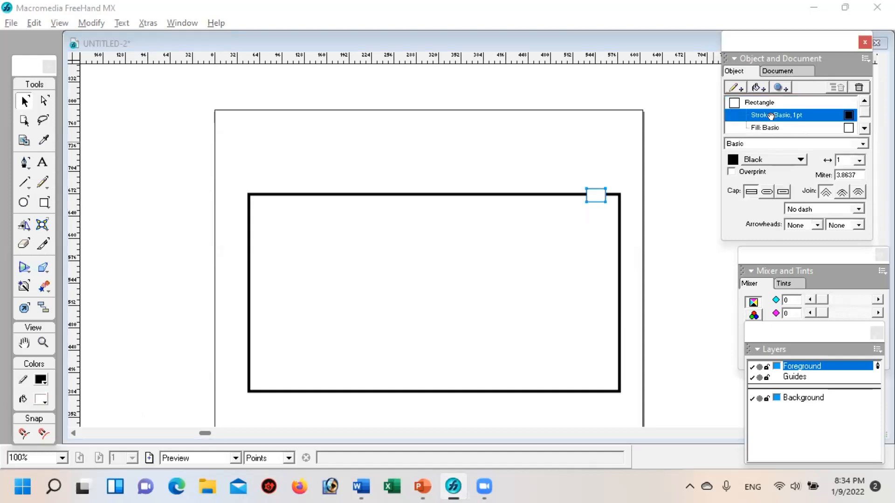
click(858, 89)
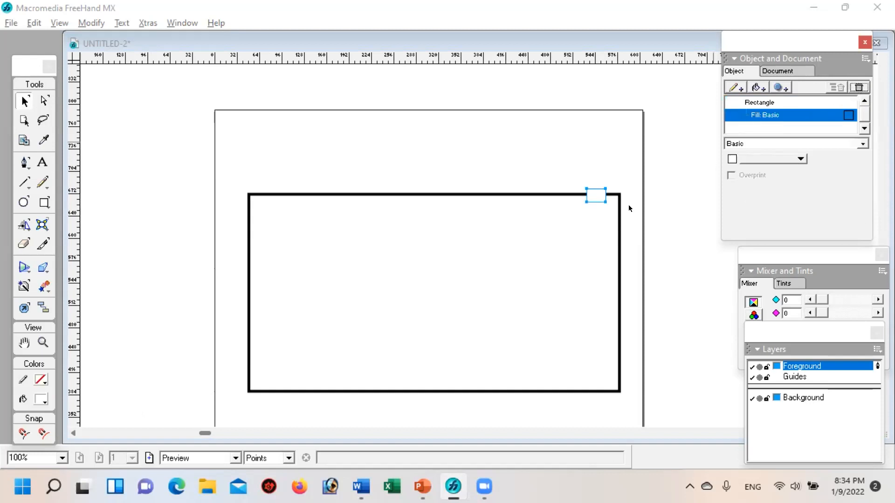
click(571, 258)
mouse_move(589, 191)
mouse_down()
mouse_move(577, 189)
mouse_move(587, 191)
mouse_up()
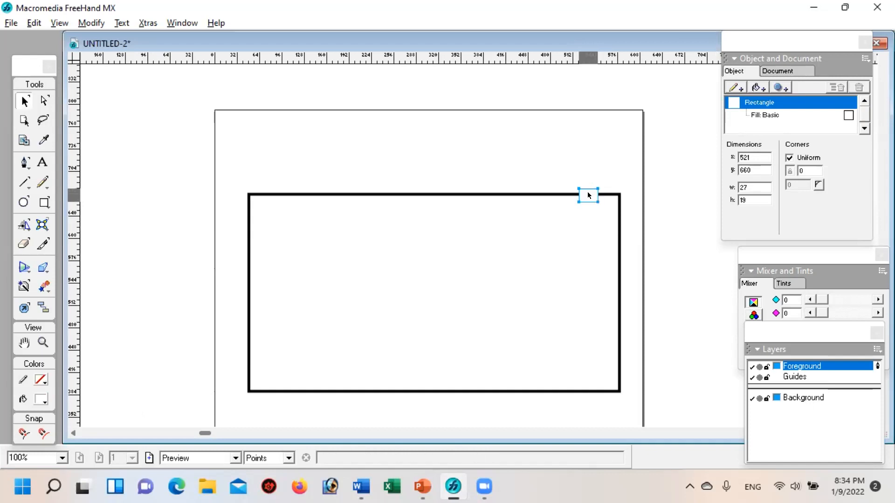
click(565, 261)
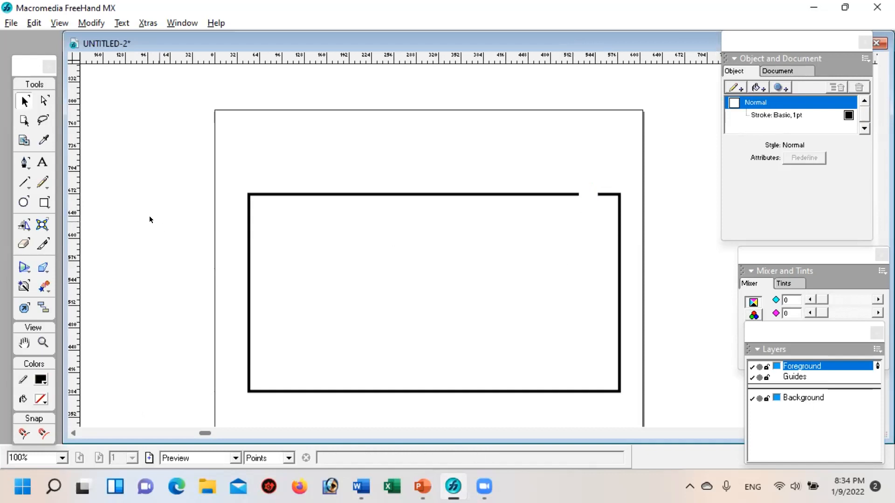
Step: Add a text block with the letter U above the large rectangle's upper-left corner
click(42, 162)
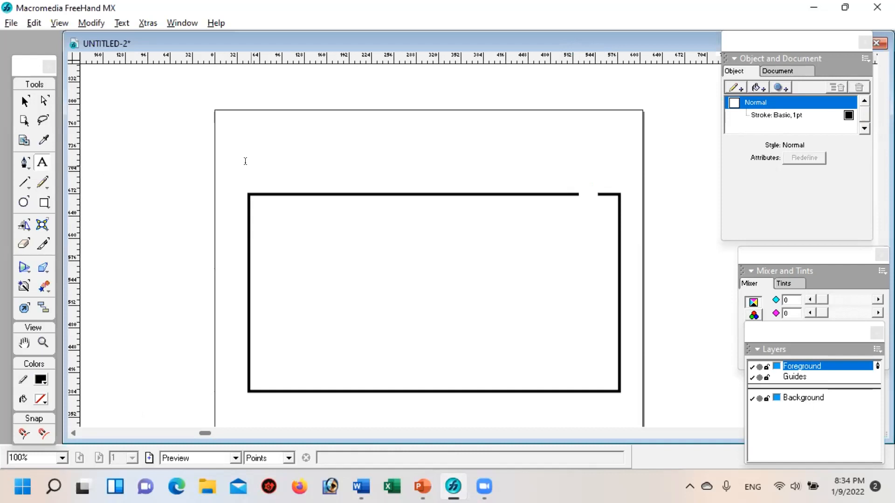
click(248, 162)
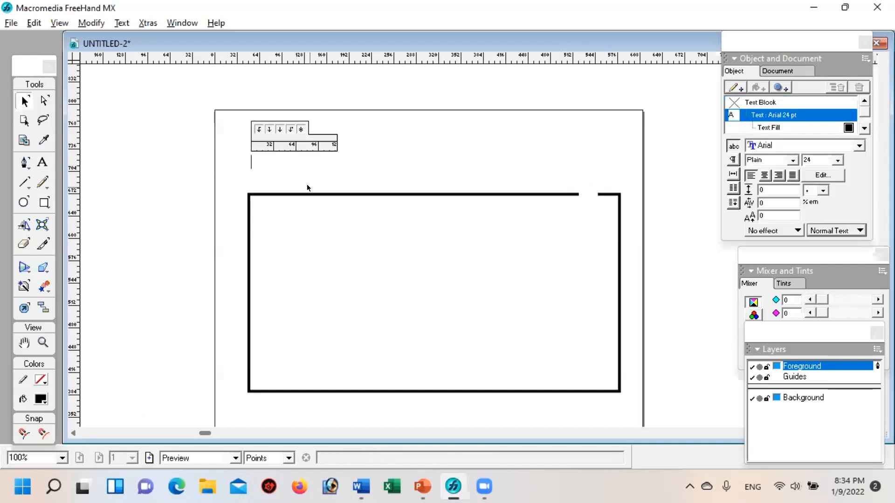
text(U)
click(362, 149)
click(256, 161)
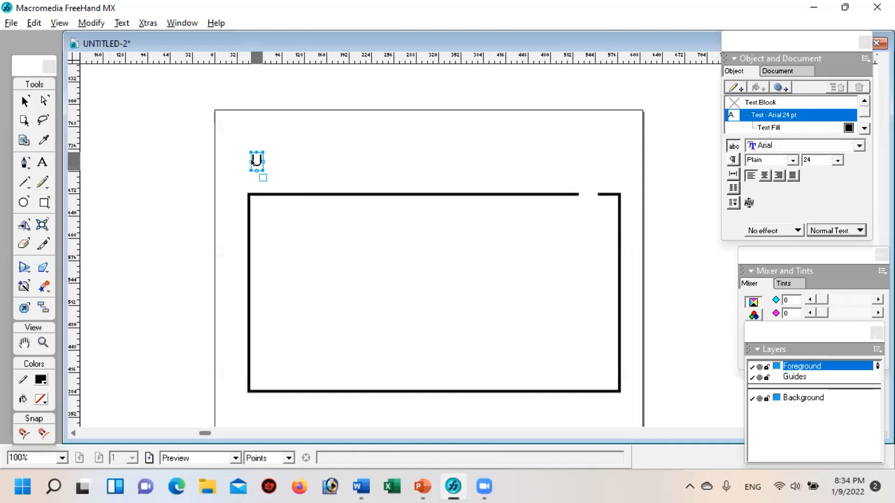
click(42, 161)
drag(268, 166, 219, 154)
key(ctrl+z)
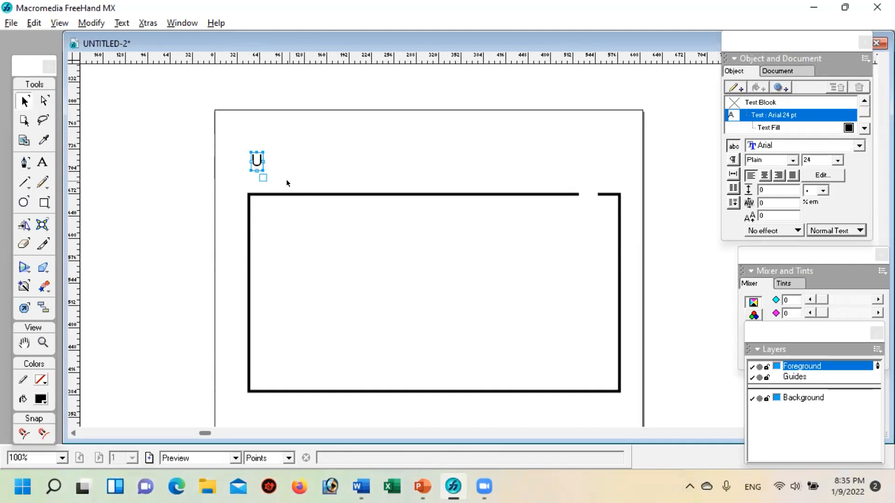
Step: Set the letter U's font size to 40 pt
double_click(256, 159)
drag(255, 156, 265, 160)
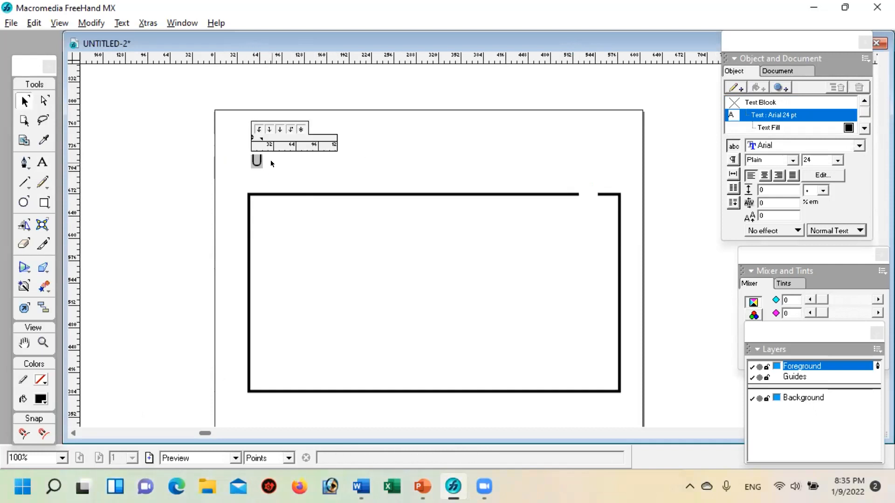
click(836, 160)
click(811, 194)
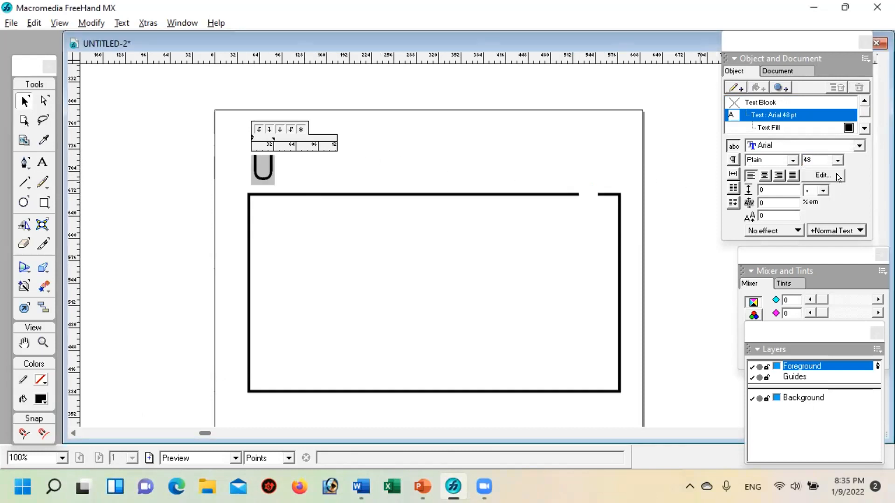
click(815, 158)
text(40)
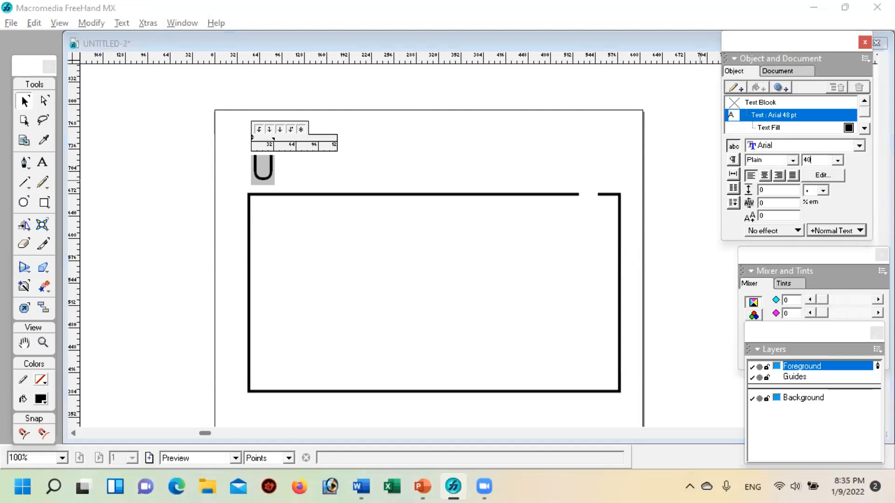
key(Return)
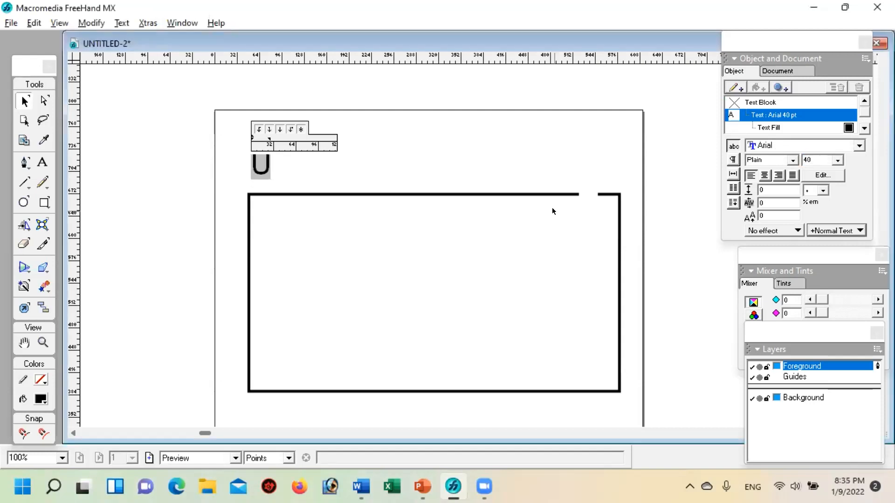
Step: Move the letter U into the gap in the large rectangle's upper edge and nudge it until it is centred there
click(314, 203)
drag(312, 176, 587, 199)
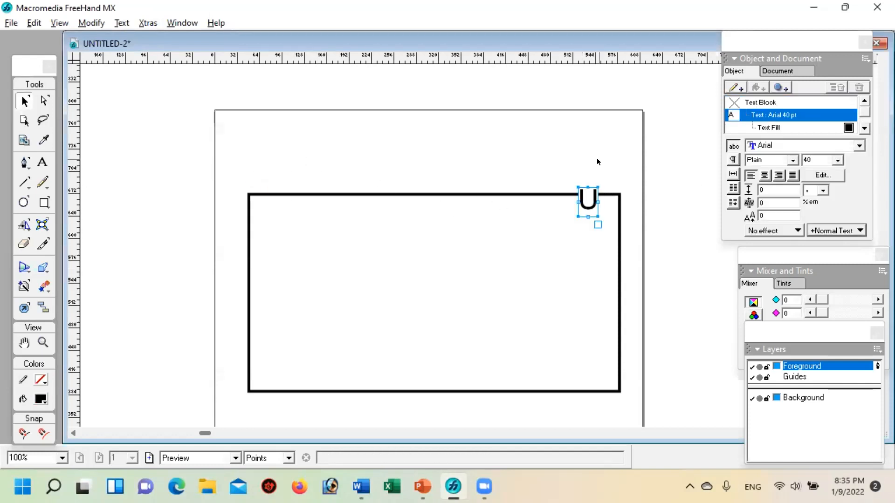
key(Down)
key(Down)
key(Left)
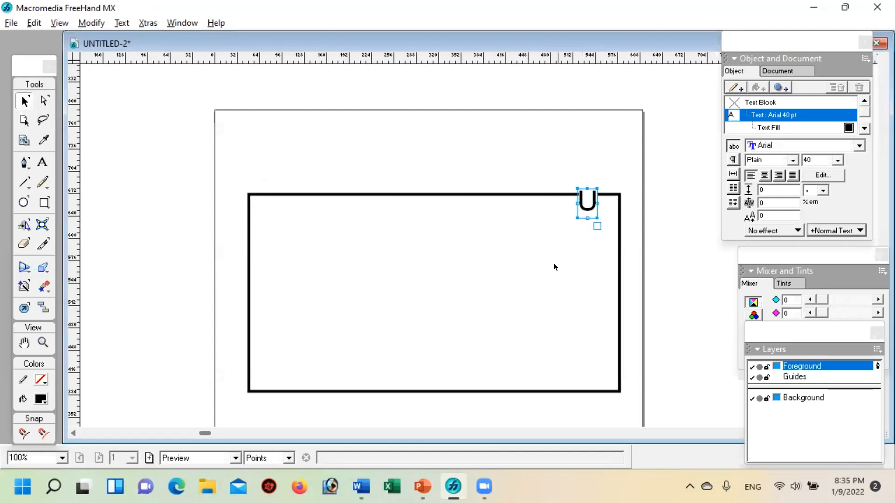
click(540, 274)
click(585, 210)
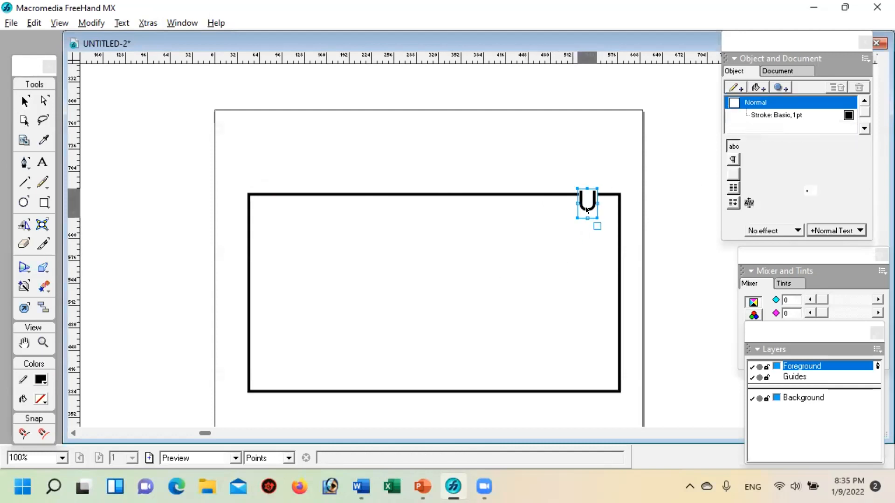
key(Right)
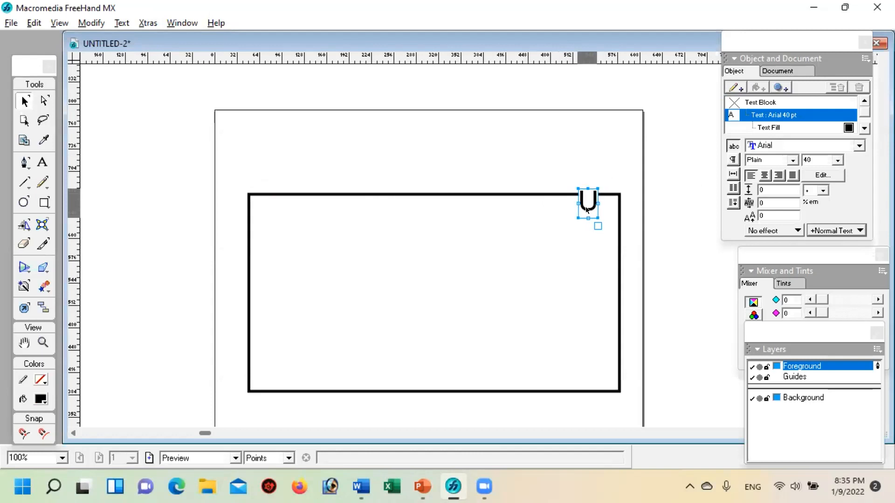
click(539, 253)
Step: Draw a circle about 191 pt in diameter in the left half of the large rectangle and move it slightly up and left
key(space)
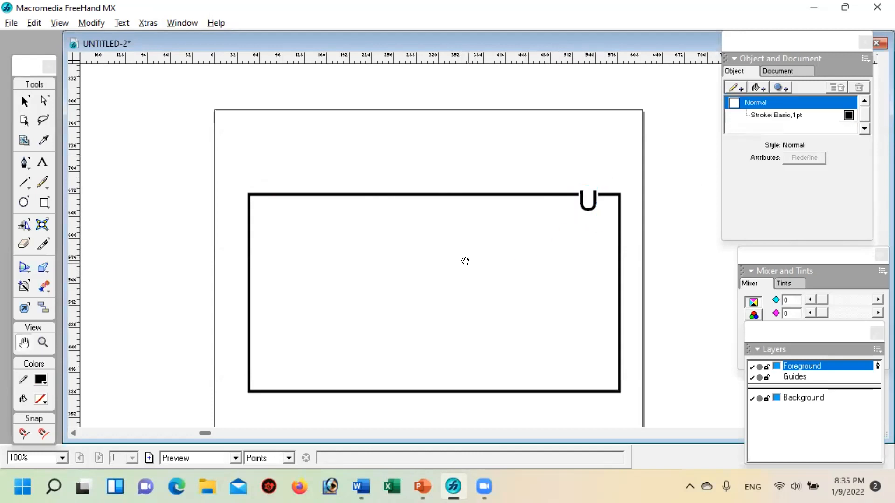
drag(465, 260, 429, 214)
click(23, 202)
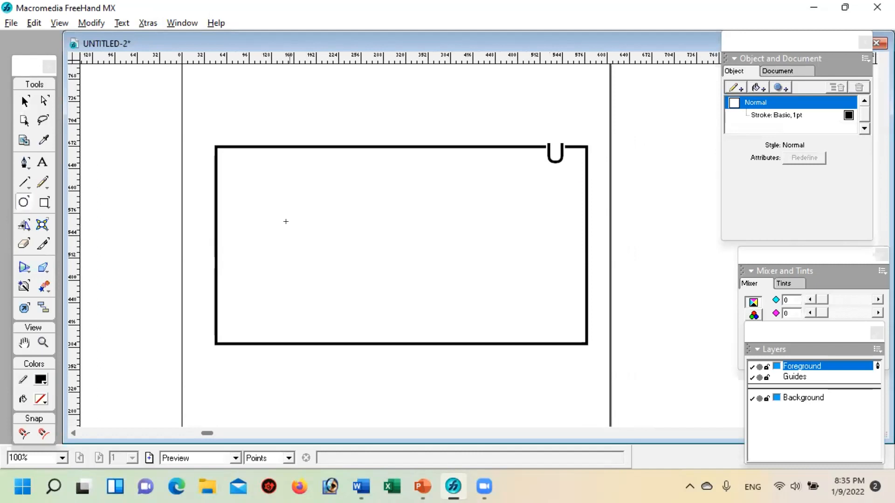
drag(258, 206, 387, 300)
click(25, 100)
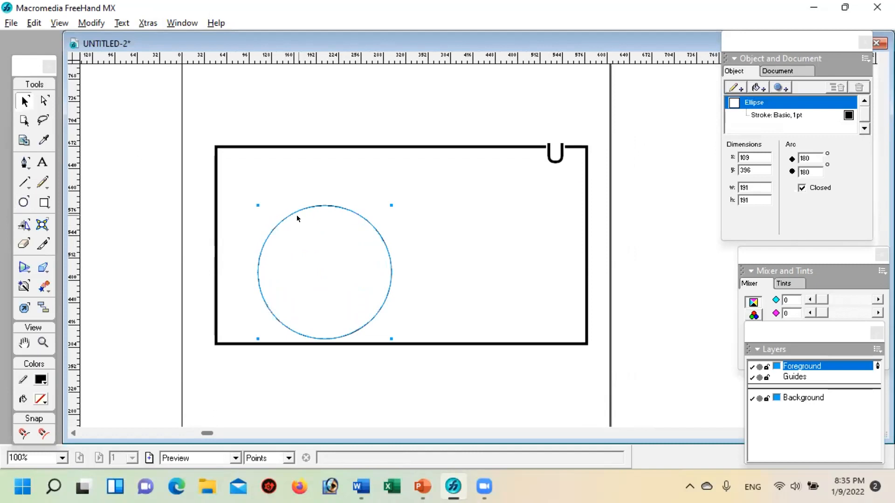
drag(298, 214, 290, 196)
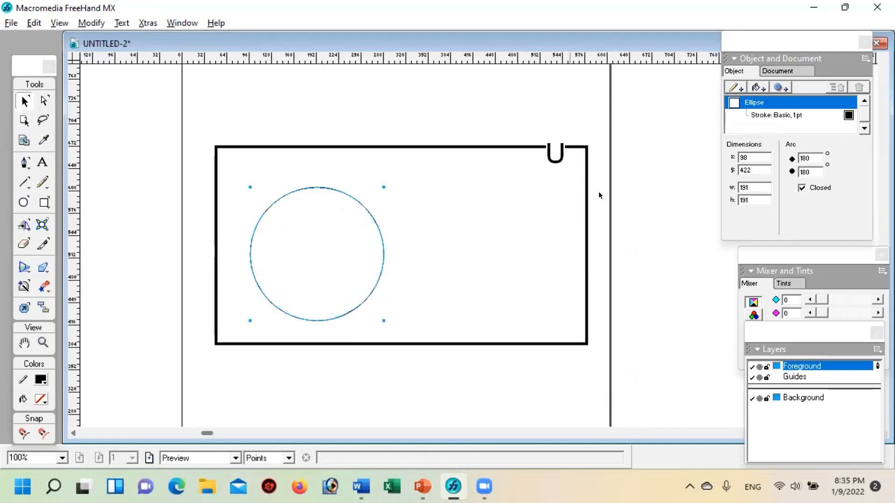
Step: Set the circle's width and height to 200 pt
double_click(749, 186)
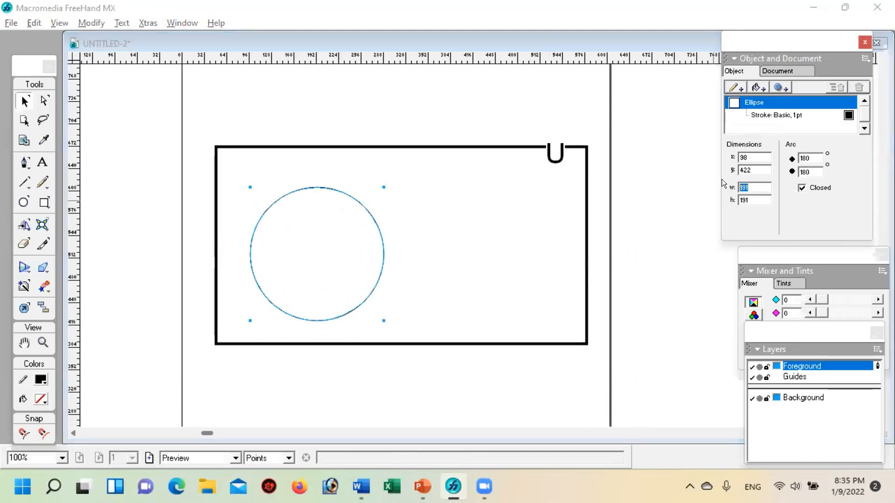
text(200)
double_click(745, 199)
text(2)
key(Return)
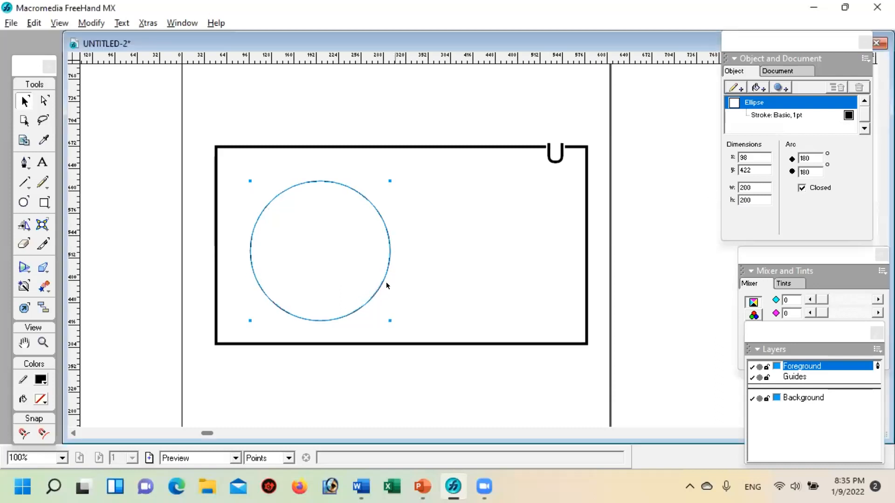
Step: Set the circle's stroke width to 4 pt and move the circle slightly down inside the large rectangle
click(775, 115)
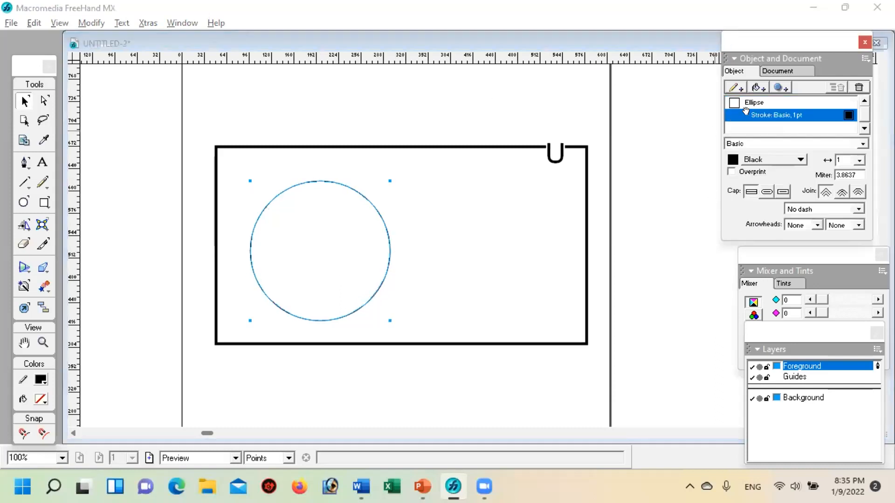
click(858, 162)
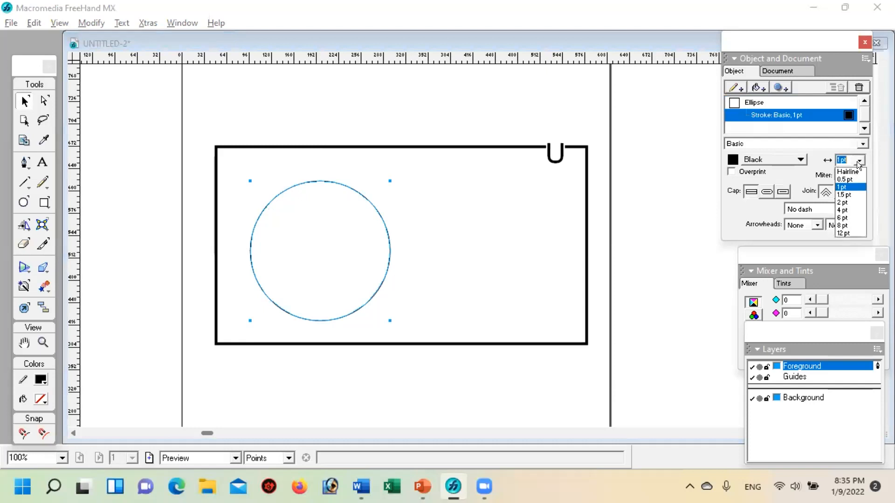
click(840, 210)
drag(326, 183, 328, 196)
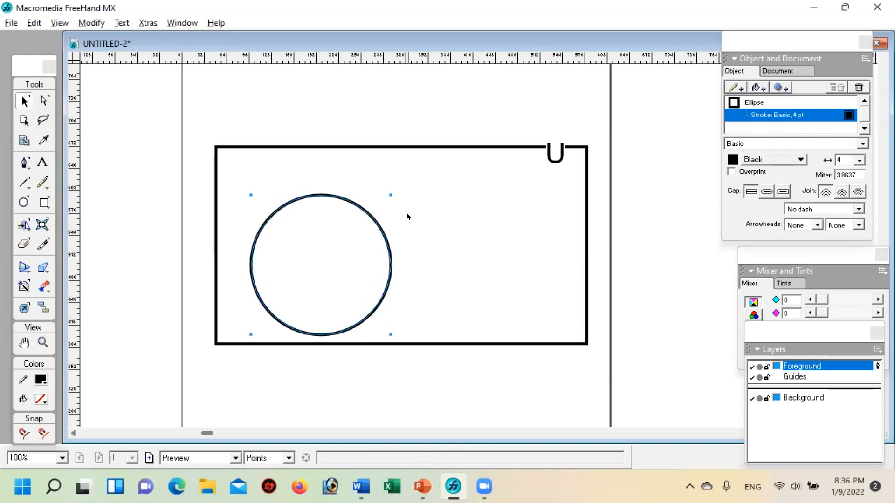
Step: Duplicate the circle in place and move the copy right until the two circles partly overlap inside the rectangle
key(ctrl+shift+c)
key(Right)
key(Right)
key(Right)
key(Right)
key(Right)
key(Right)
key(Right)
key(Right)
key(Right)
key(Right)
key(Right)
key(Right)
key(Right)
key(Right)
key(Right)
key(Right)
key(Right)
key(Right)
key(Right)
key(Right)
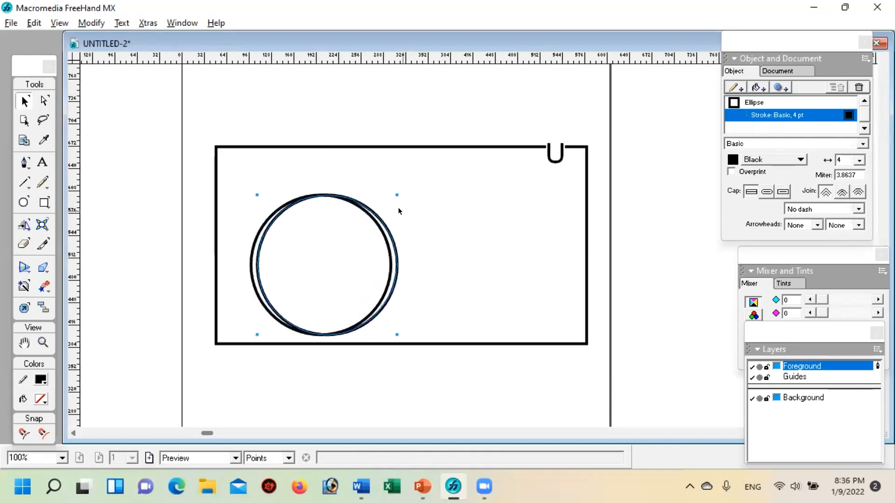
key(Right)
key(Right)
key(Right)
key(Right)
key(Right)
key(Right)
key(Right)
key(Right)
key(Right)
key(Right)
key(Right)
key(Right)
key(Right)
key(Right)
key(Right)
key(Right)
key(Right)
key(Right)
key(Right)
key(Right)
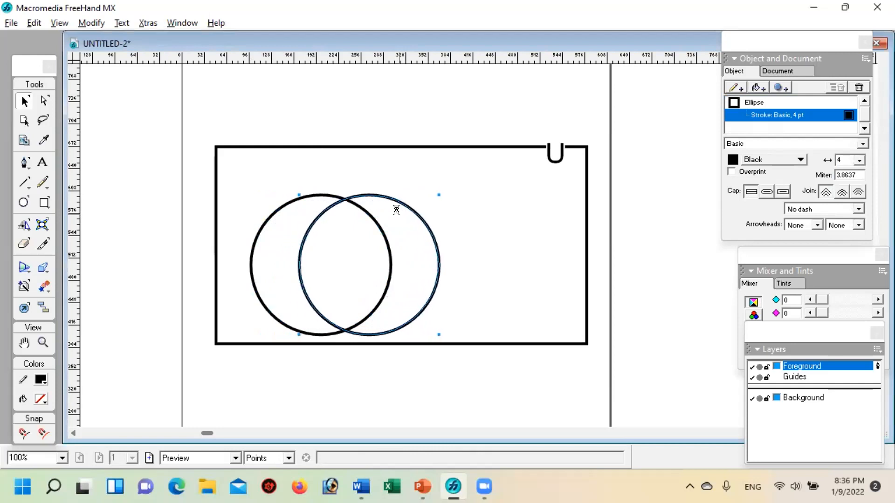
key(Right)
key(Right)
key(Right)
key(Right)
key(Right)
key(Right)
key(Right)
key(Right)
key(Right)
key(Right)
key(Right)
key(Right)
key(Right)
key(Right)
key(Right)
key(Right)
key(Right)
key(Right)
key(Right)
key(Right)
key(Right)
key(Right)
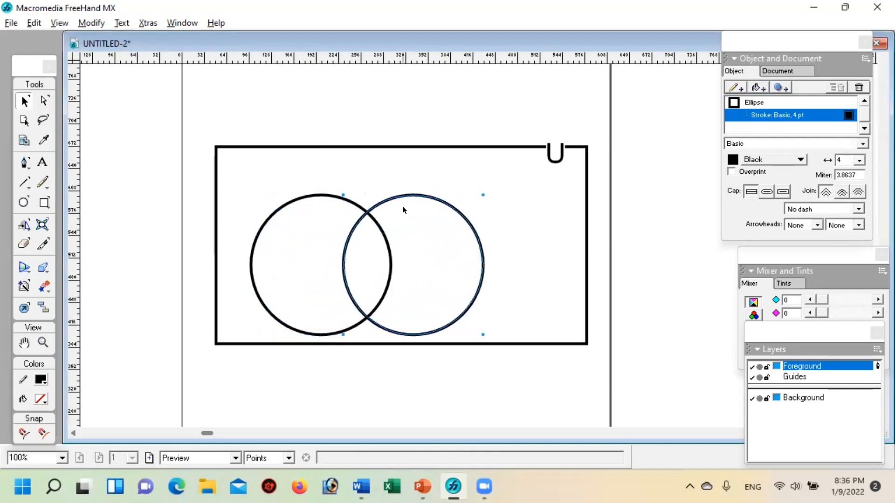
Step: Move the right circle slightly down and the left circle slightly up
key(Down)
key(Down)
key(Down)
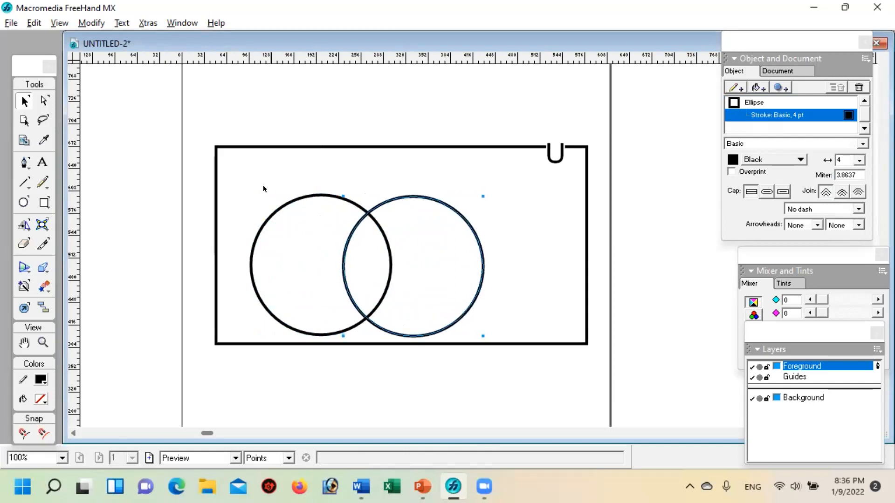
click(285, 201)
key(Up)
key(Up)
key(Up)
key(Up)
key(Up)
key(Up)
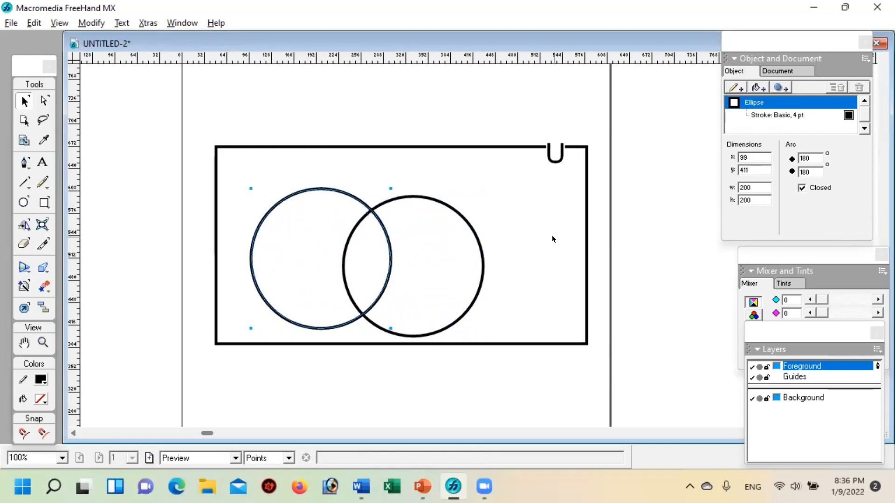
click(451, 121)
Step: Add the letter A as a text block above the rectangle and set its font size to 48 pt
click(41, 162)
click(262, 97)
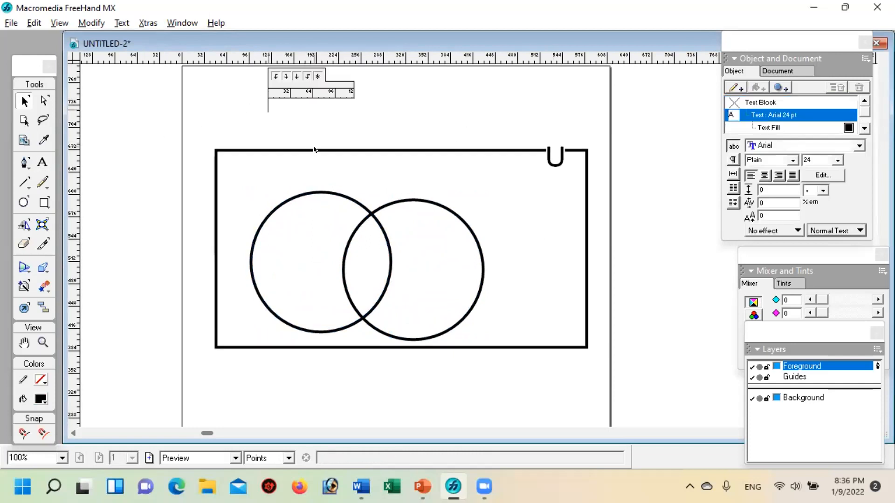
text(A)
key(ctrl+a)
click(836, 159)
click(812, 191)
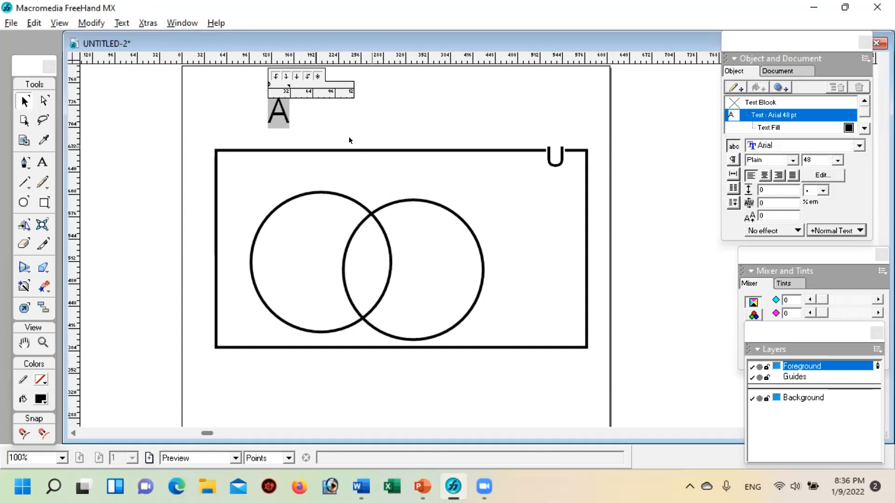
Step: Move the letter A inside the rectangle so it sits just above the left circle
click(326, 113)
drag(275, 109, 295, 162)
key(Down)
key(Down)
key(Down)
key(Down)
key(Down)
key(Down)
key(Down)
key(Down)
key(Down)
key(Down)
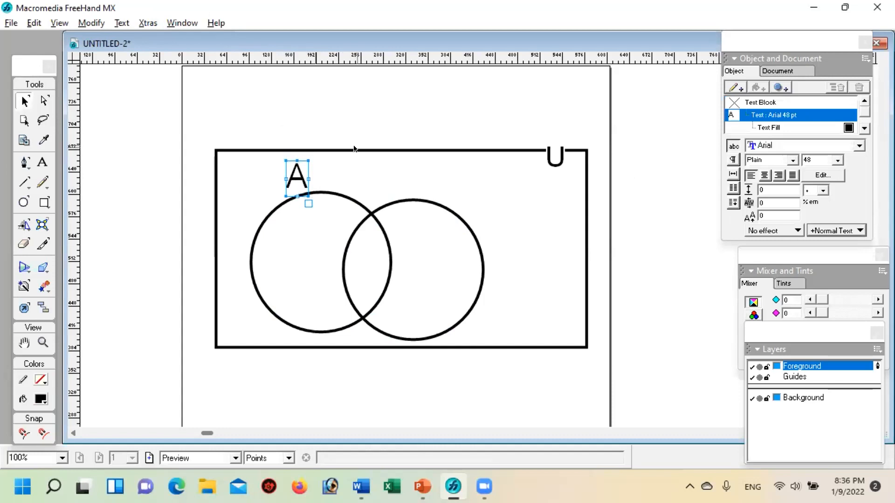
Step: Place a copy of the letter A above the right circle and change its text to B
key(ctrl+v)
drag(486, 250, 440, 185)
double_click(440, 185)
key(BackSpace)
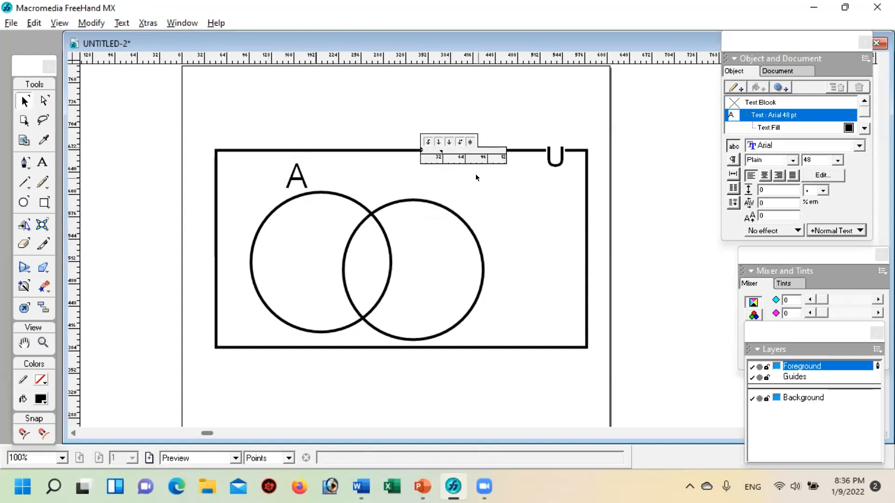
text(B)
click(492, 219)
Step: Nudge the letter B down until it sits just above the right circle
click(431, 181)
key(Down)
key(Down)
key(Down)
key(Down)
key(Down)
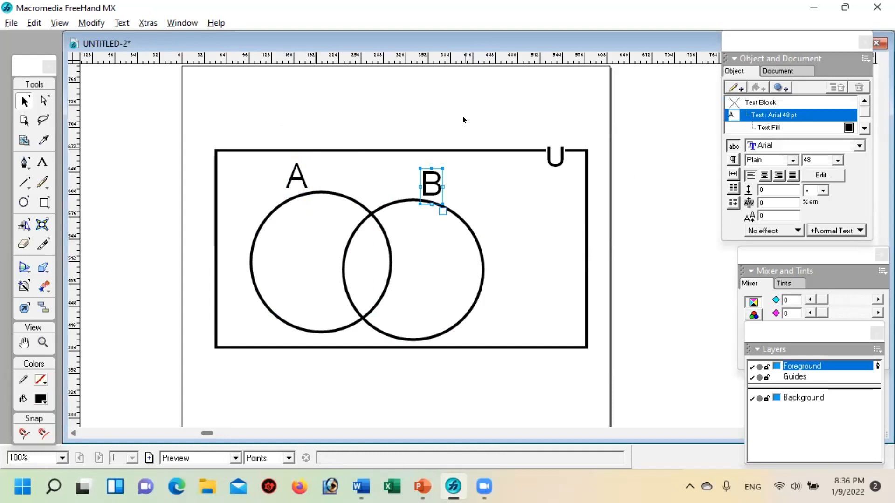
click(461, 105)
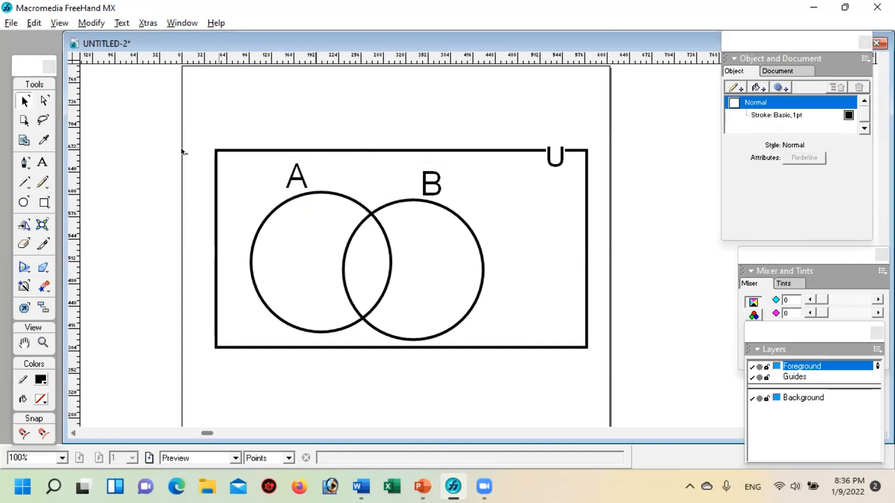
Step: Add a 24 pt Arial text block above the rectangle containing the letters g, h and k
click(42, 166)
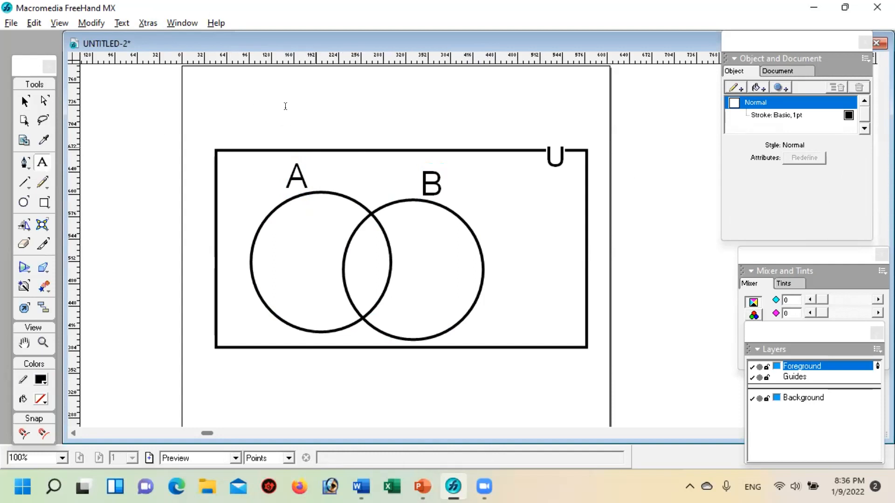
click(331, 103)
text(a)
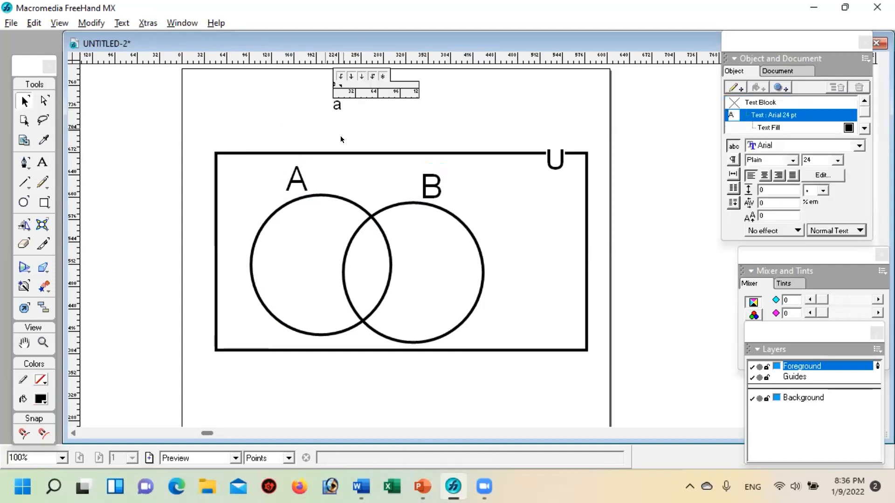
key(BackSpace)
text(g    )
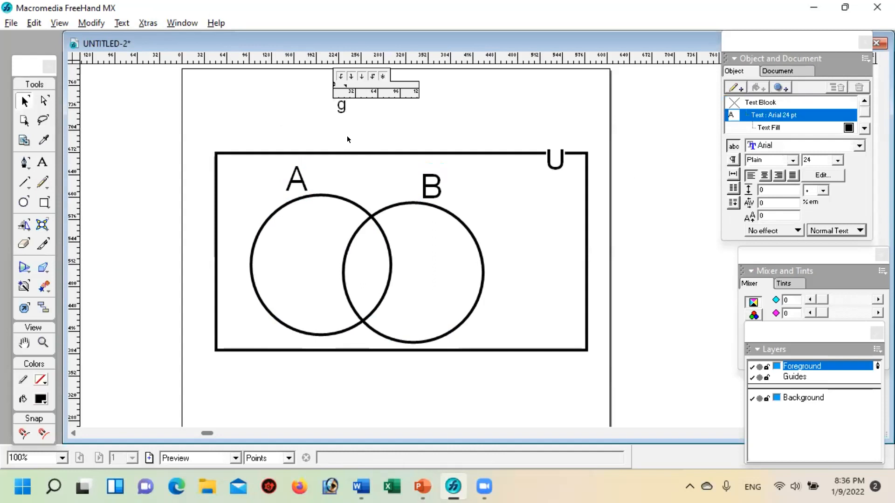
text(h   k)
Step: Arrange g, h and k in a column with blank lines between them and move the text block to the right of circle B
click(361, 105)
key(Return)
click(357, 121)
click(330, 117)
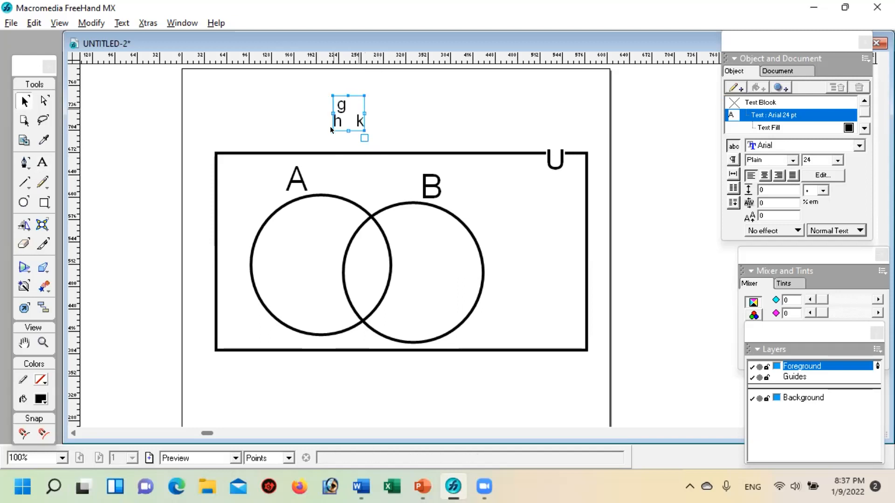
double_click(338, 119)
key(Return)
key(Return)
key(Return)
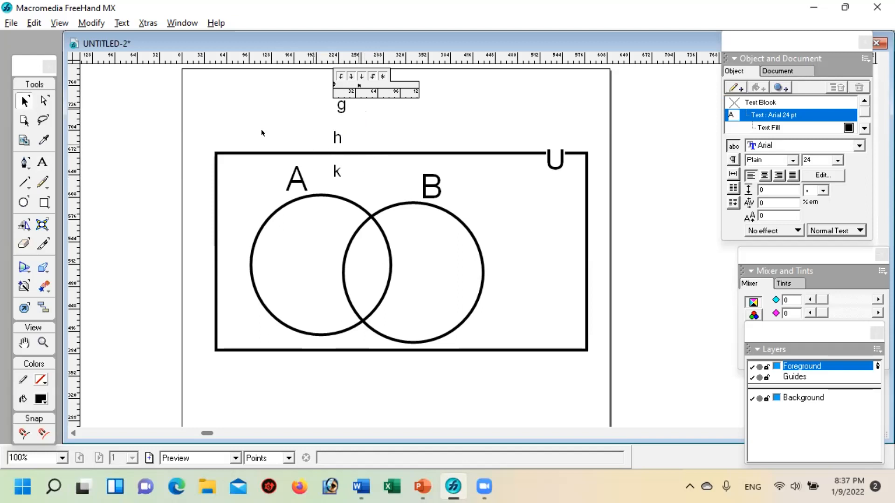
click(207, 133)
drag(340, 99, 525, 211)
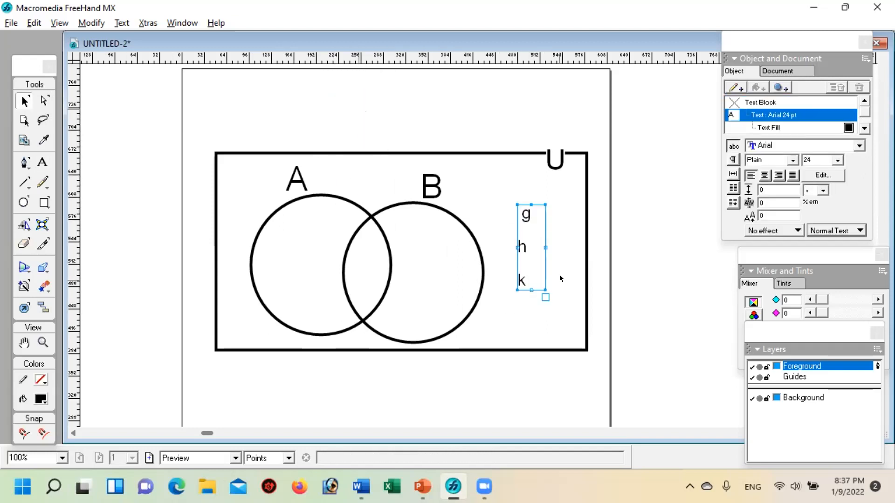
click(454, 116)
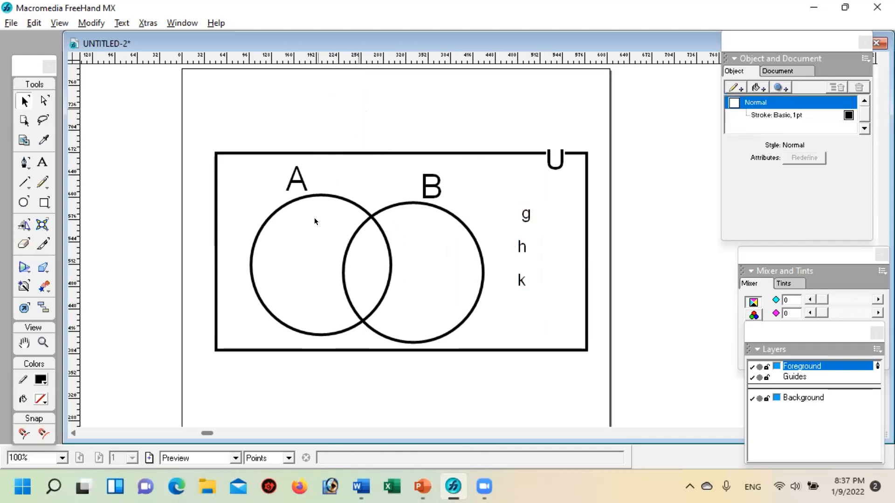
Step: Copy the g, h, k column into circle B and replace its letters with f, p and d, separated by blank lines
click(520, 249)
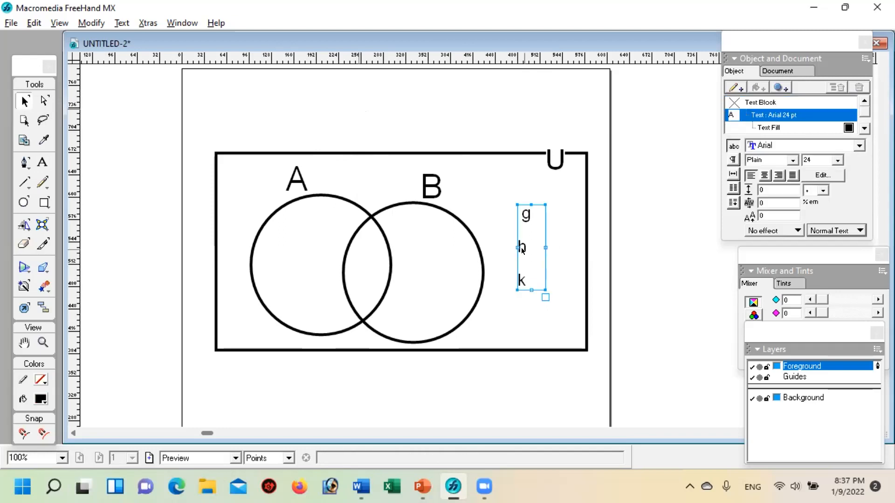
drag(522, 249, 425, 272)
double_click(429, 241)
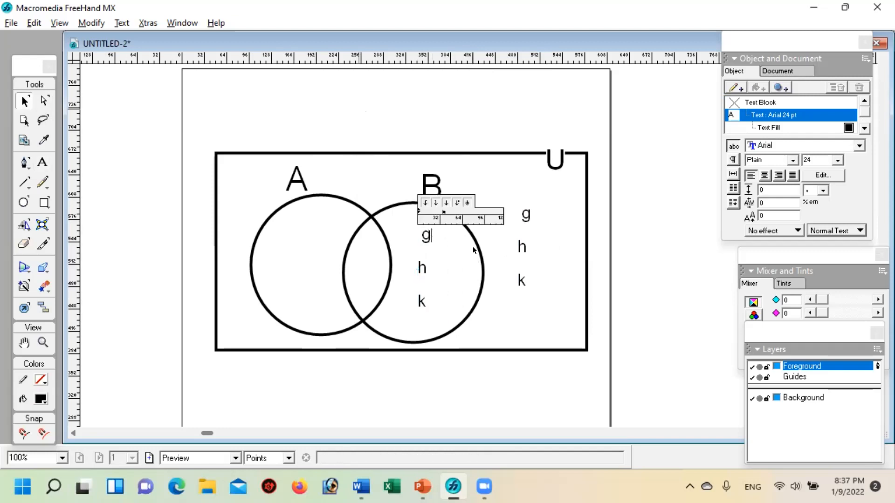
key(BackSpace)
key(Delete)
key(Delete)
key(Delete)
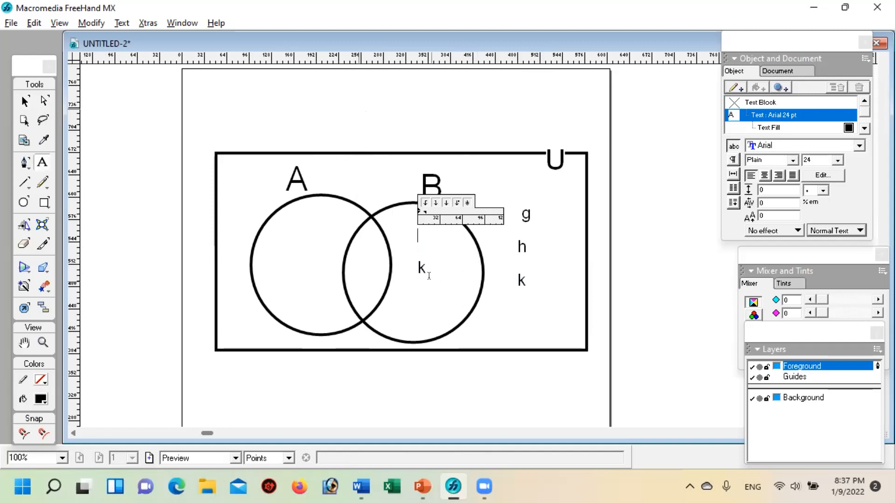
key(Delete)
key(Delete)
key(Delete)
text(f)
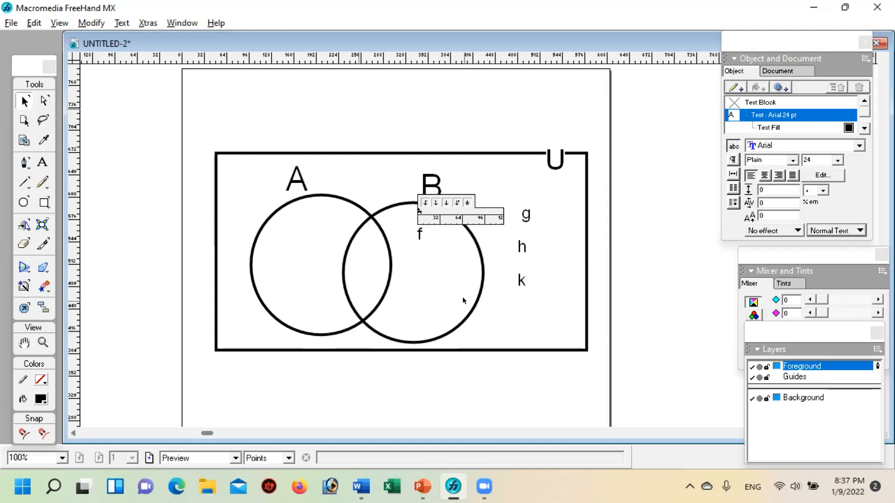
text(p)
text(d)
click(508, 328)
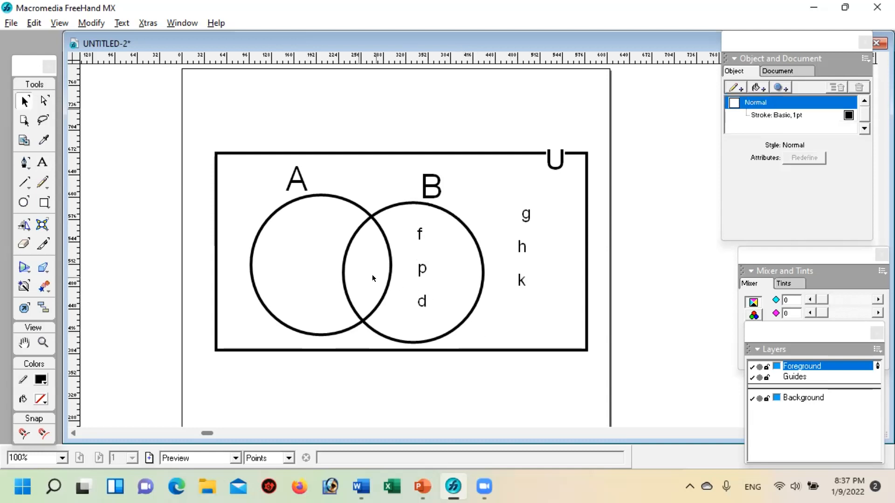
Step: Copy the f, p, d column into circle A and replace its letters with c, b and a, separated by blank lines
click(419, 269)
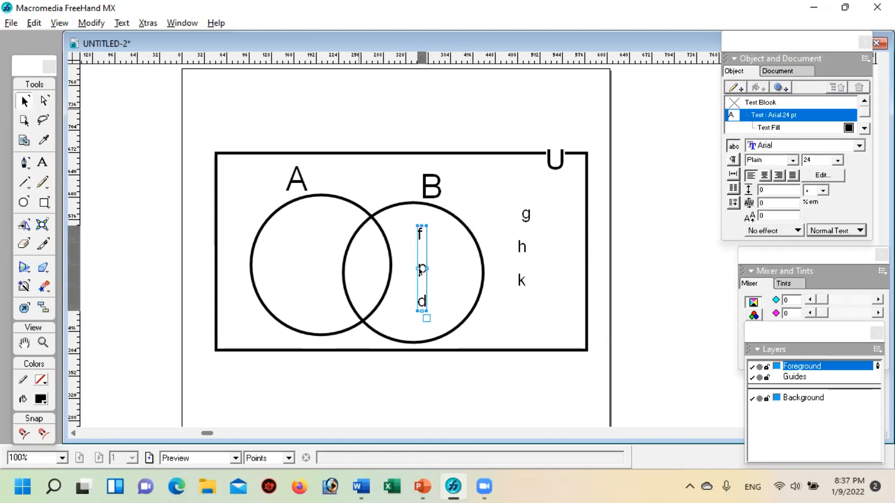
drag(418, 250, 299, 250)
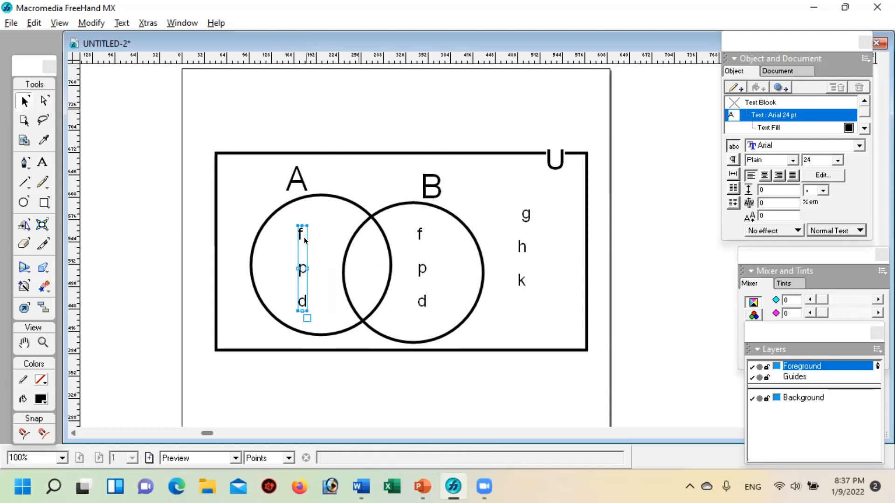
double_click(299, 232)
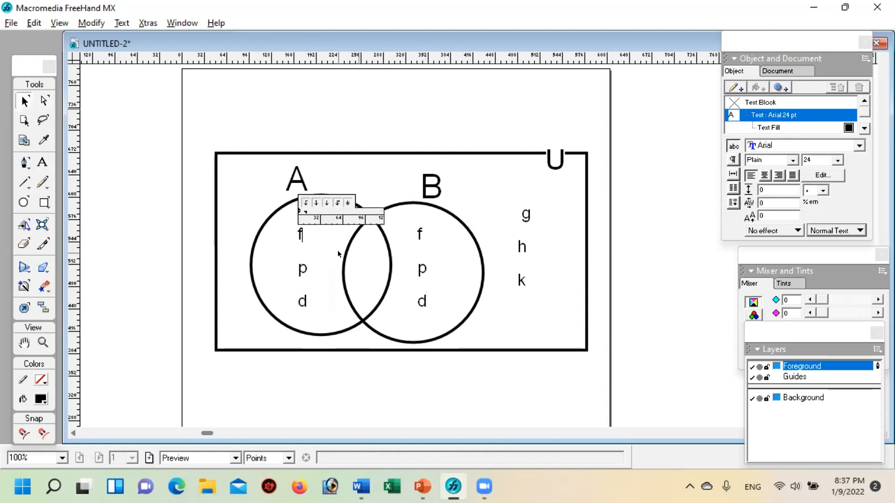
key(ctrl+a)
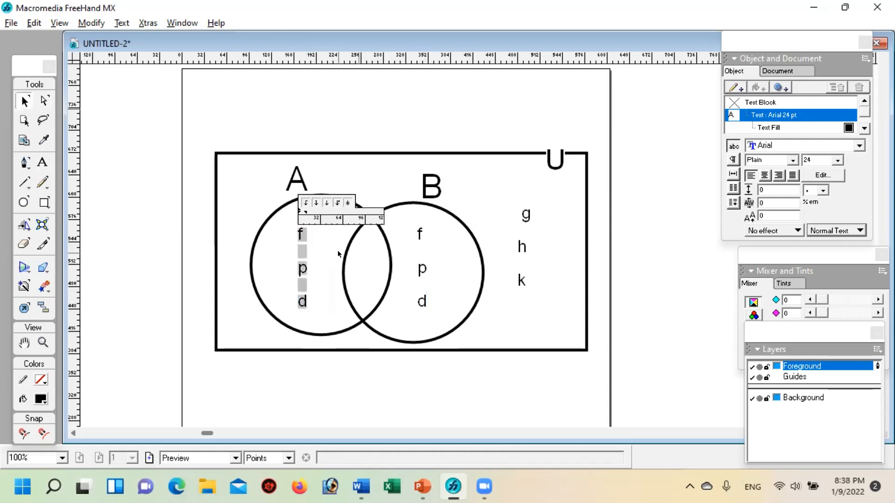
text(c)
key(Return)
key(Return)
text(ssb)
key(BackSpace)
key(BackSpace)
key(BackSpace)
text(b)
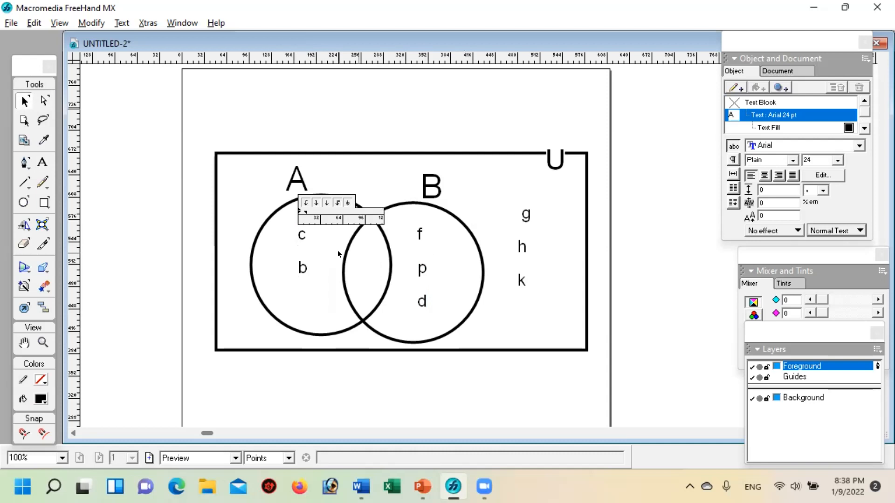
key(Return)
key(Return)
text(a)
click(504, 317)
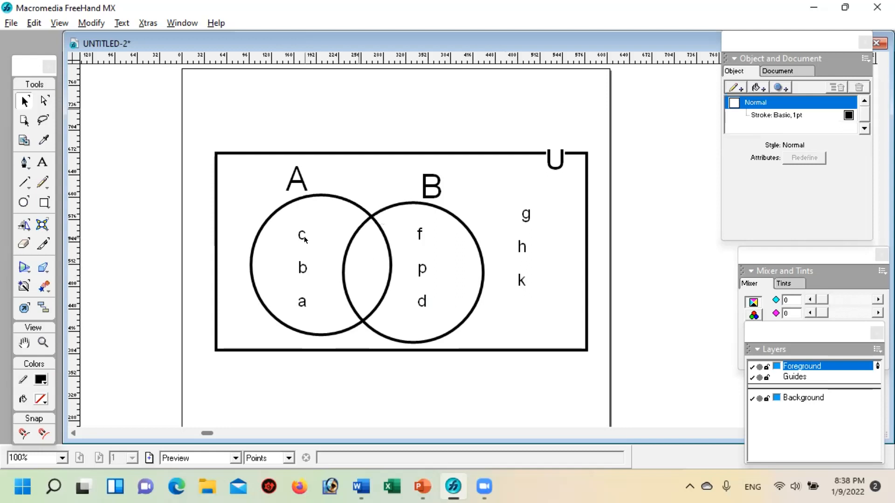
Step: Copy the c, b, a column into the overlap of the two circles and replace its letters with a, i and u
click(303, 265)
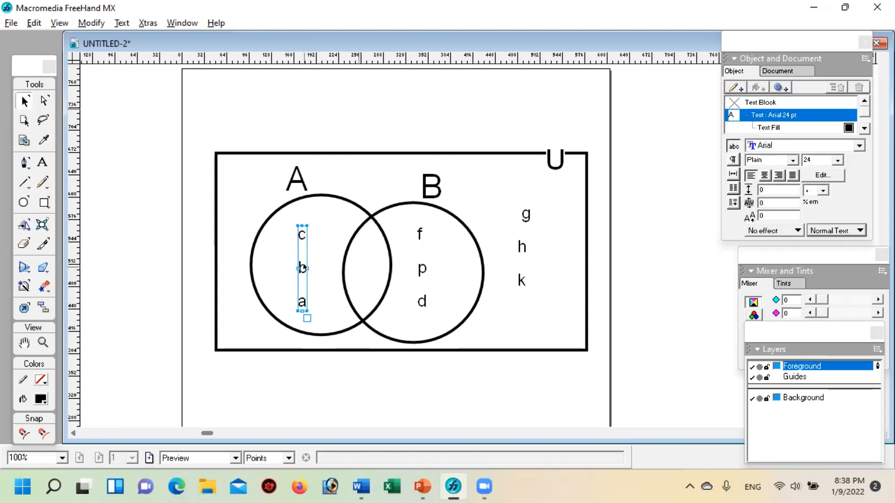
drag(303, 264, 369, 261)
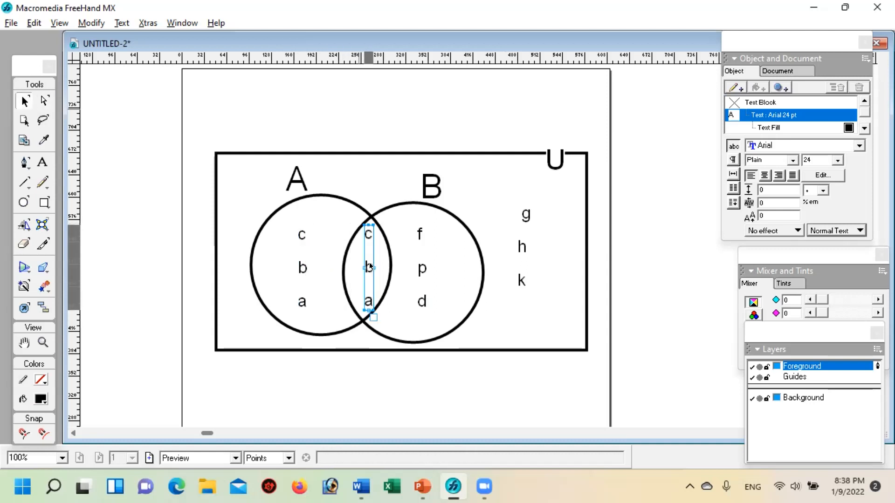
double_click(366, 254)
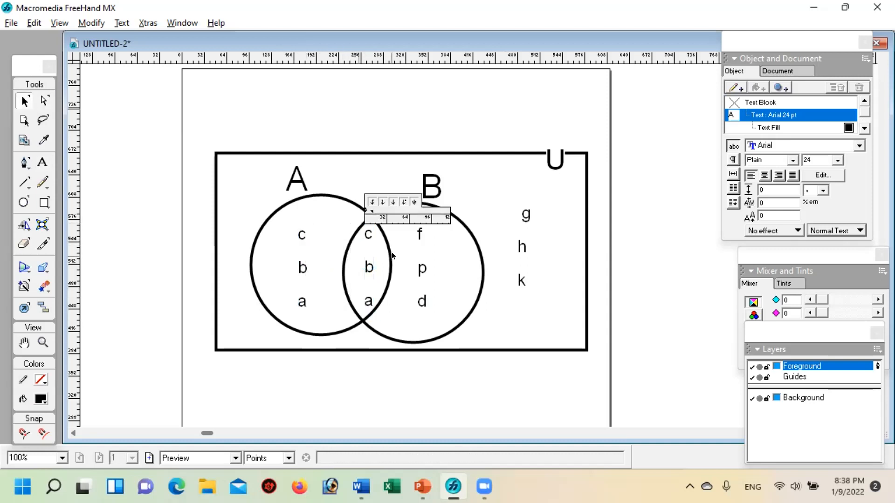
key(ctrl+a)
text(a)
key(Return)
text(i)
key(Return)
text(u)
click(528, 327)
Step: Nudge the a, i, u column slightly down within the overlap of the circles
click(366, 266)
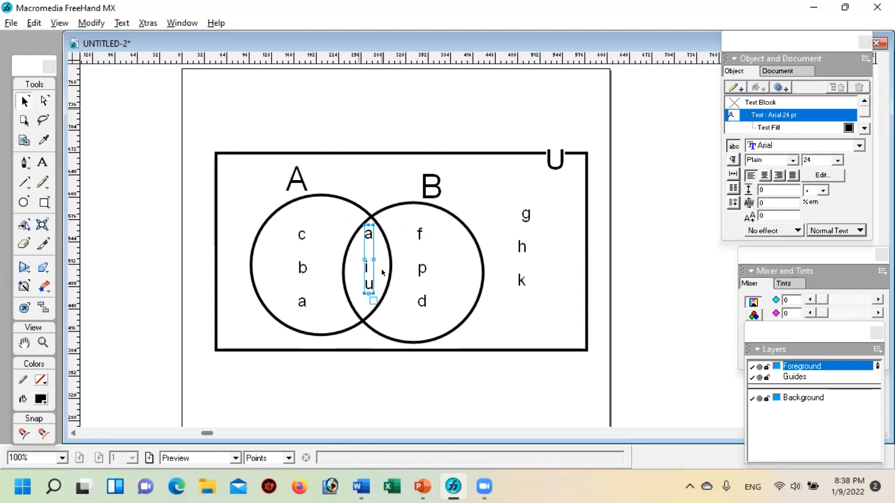
key(Down)
key(Down)
key(Down)
key(Down)
key(Down)
key(Down)
click(508, 324)
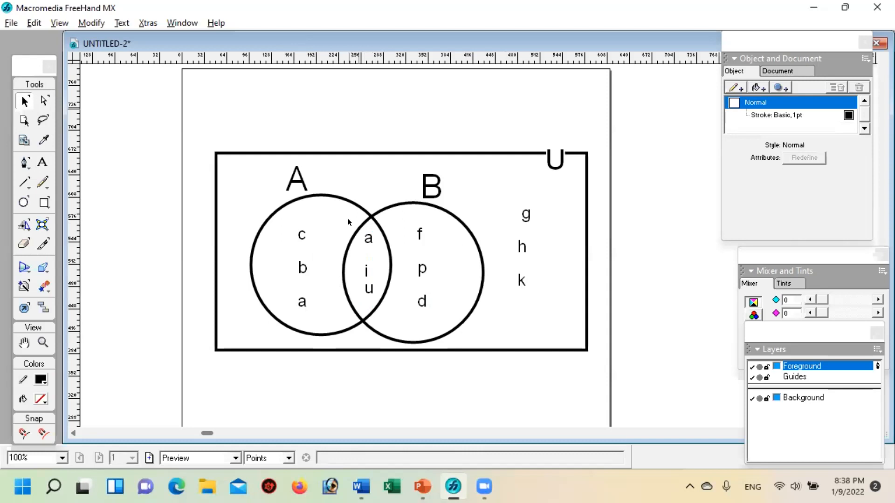
Step: Add a basic fill to circle A and colour it blue
click(342, 202)
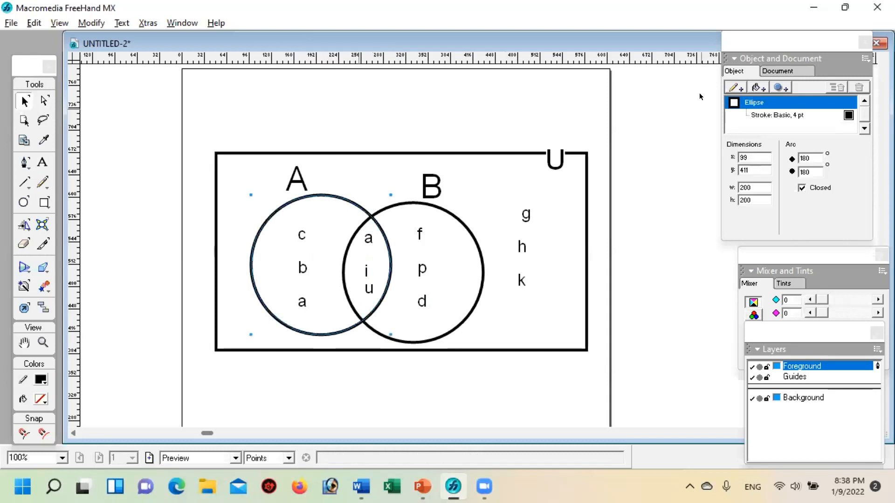
click(755, 83)
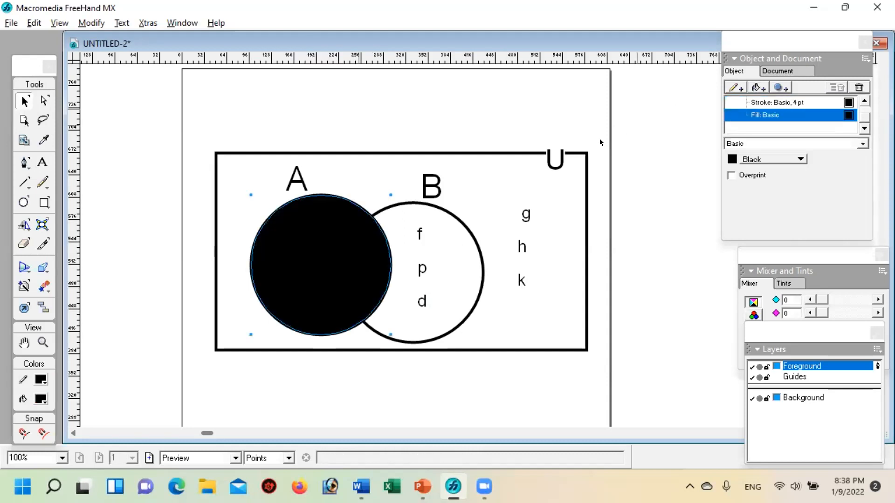
click(732, 159)
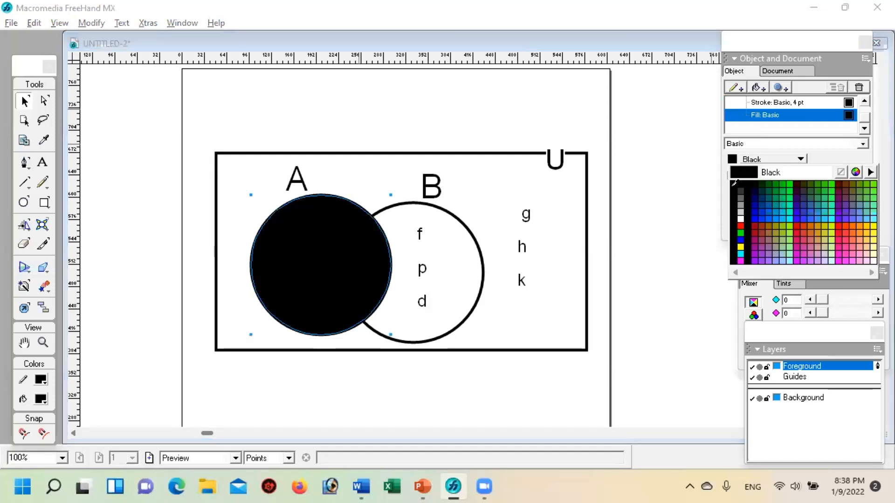
click(741, 240)
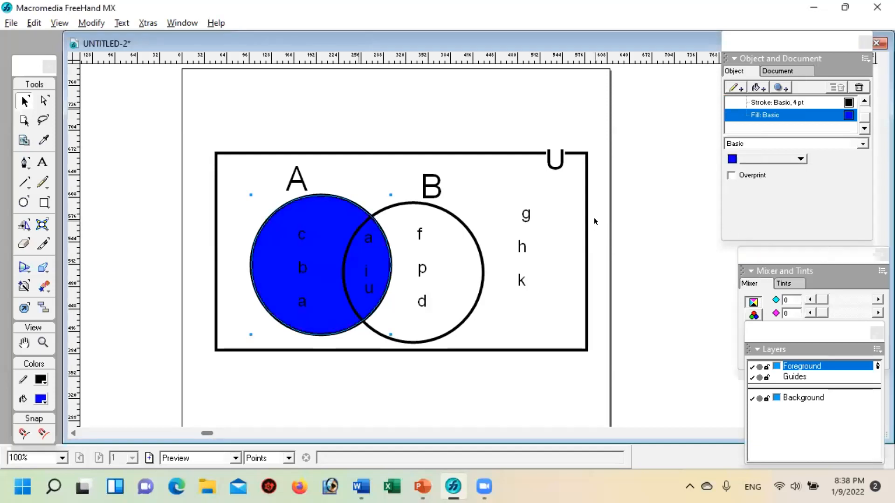
click(561, 296)
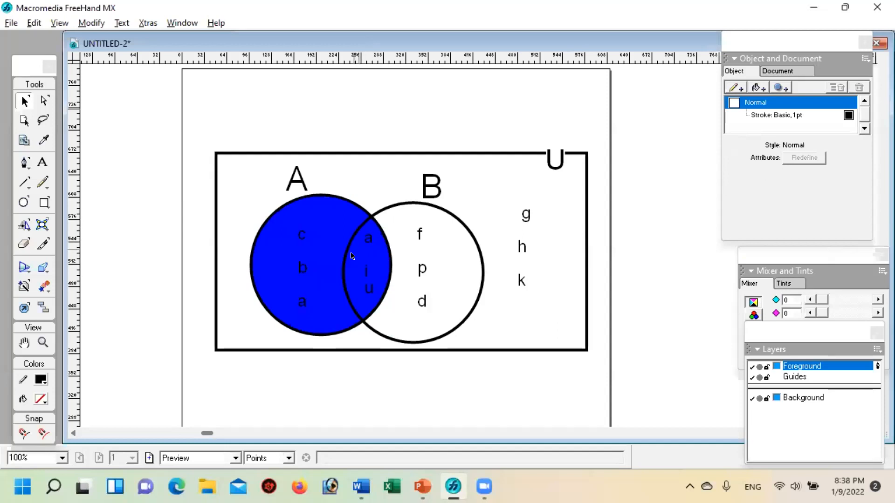
Step: Remove the blue fill from circle A, keeping only its 4 pt stroke
click(325, 200)
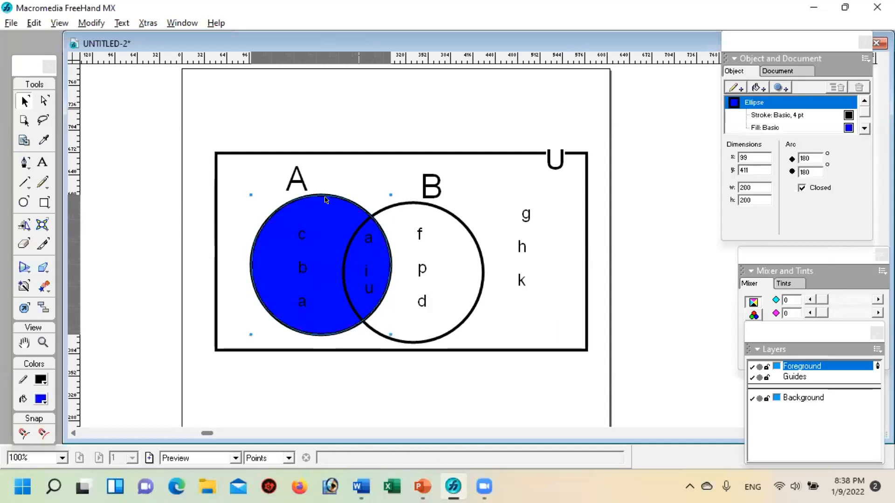
click(776, 127)
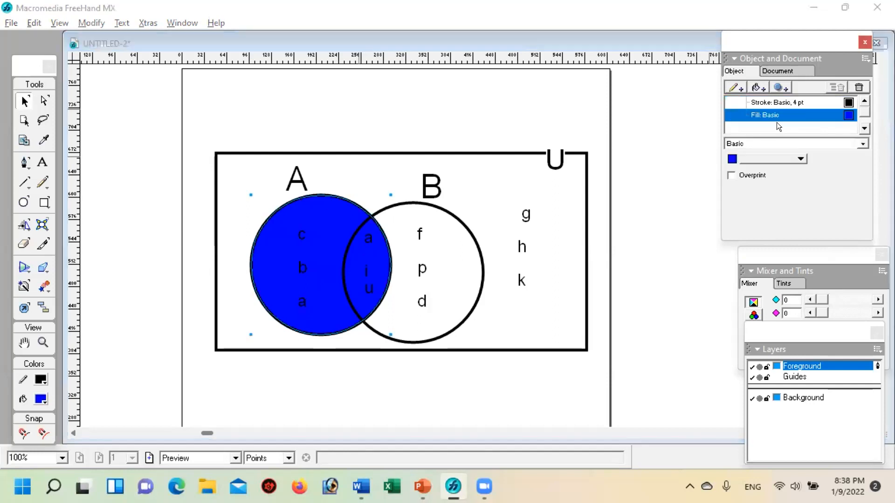
click(859, 87)
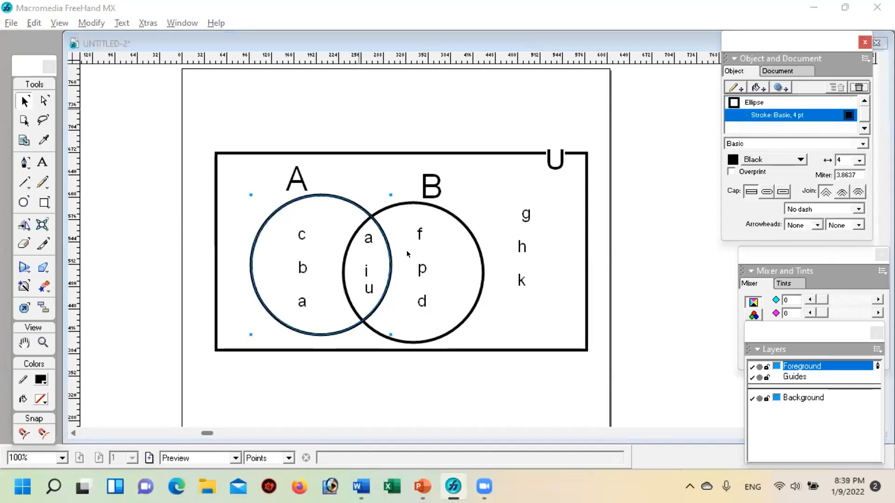
Step: Add a basic fill to circle B and colour it yellow
click(443, 210)
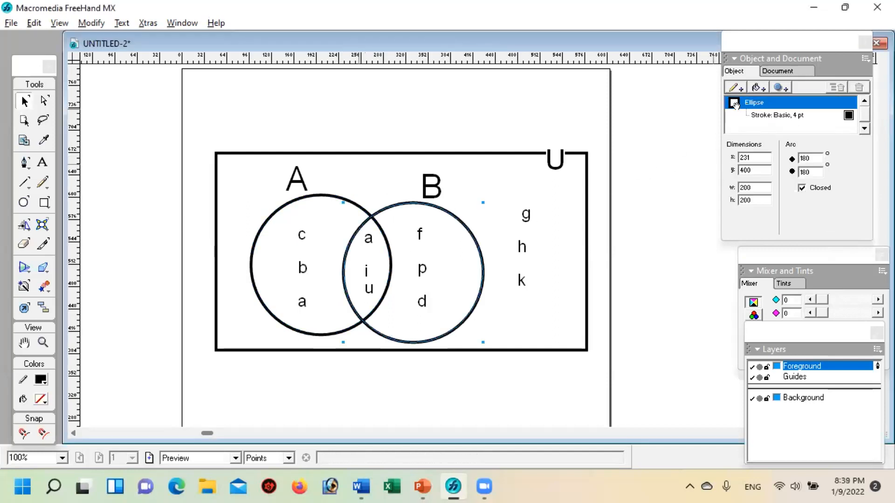
click(757, 86)
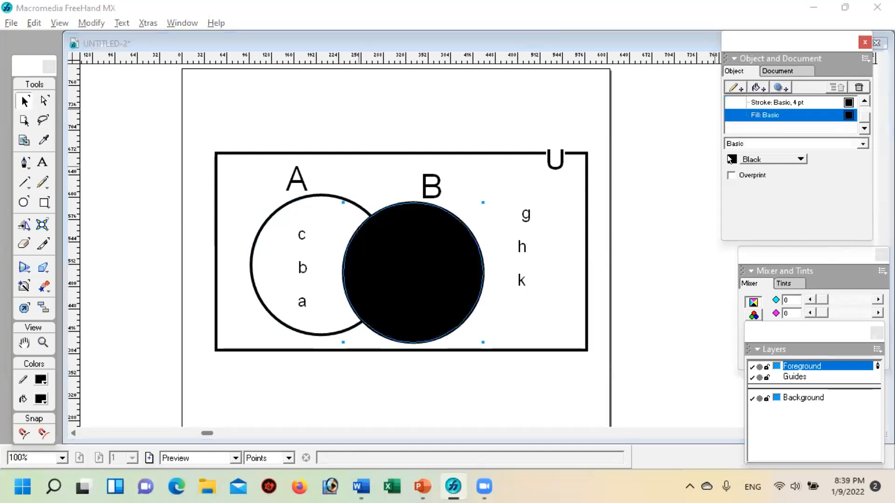
click(730, 159)
click(744, 249)
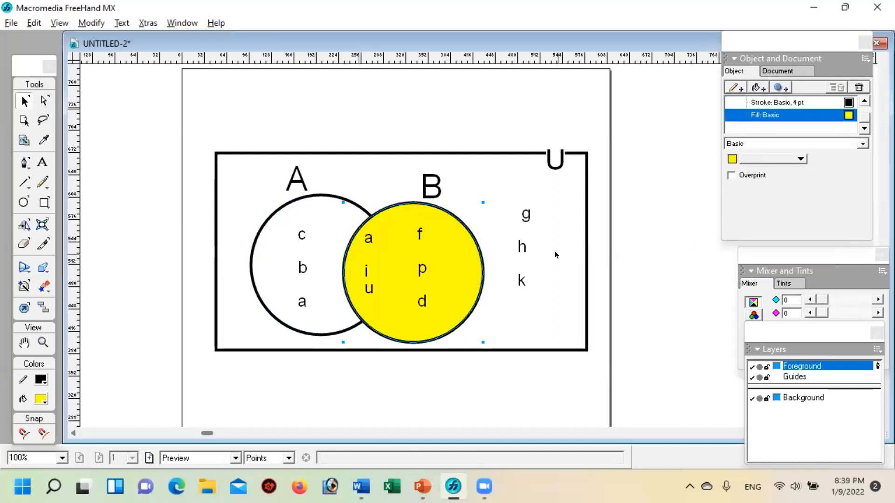
click(541, 308)
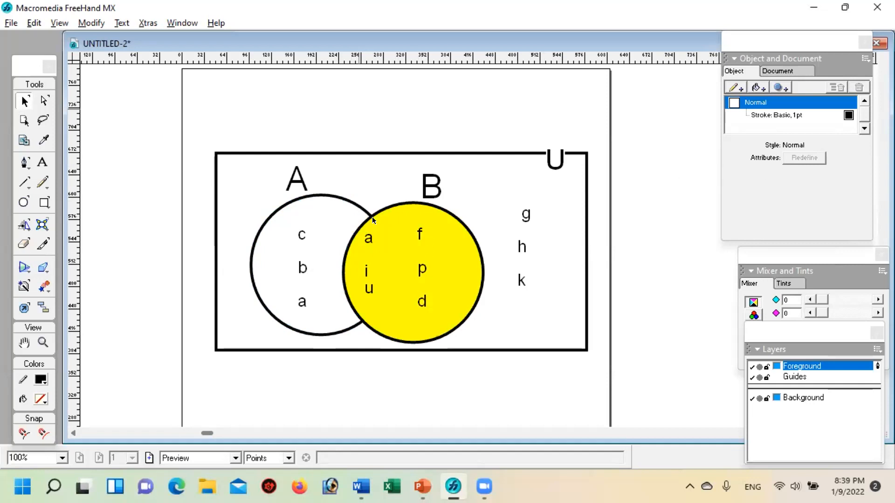
Step: Remove the yellow fill from circle B, keeping only its 4 pt stroke
click(407, 213)
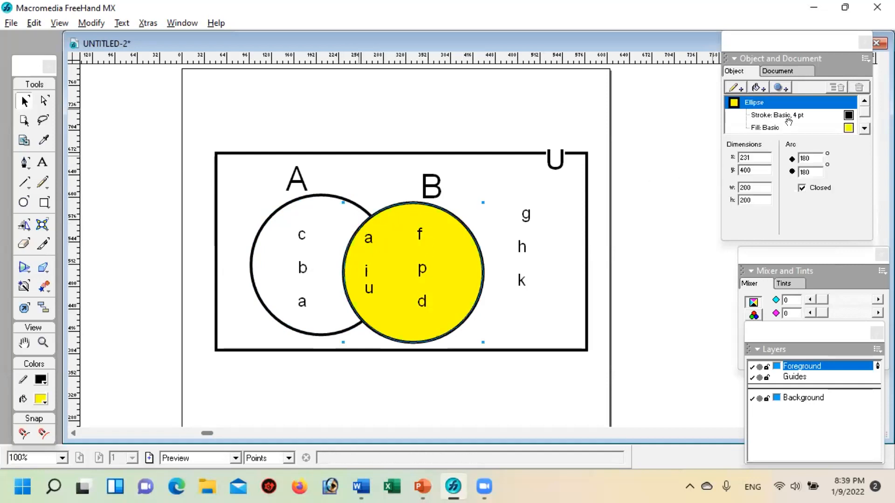
click(780, 126)
click(859, 87)
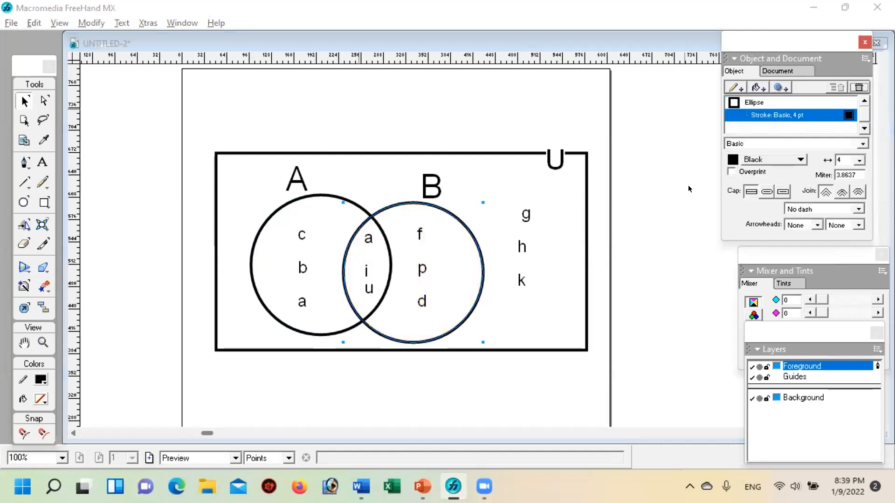
shift+click(295, 195)
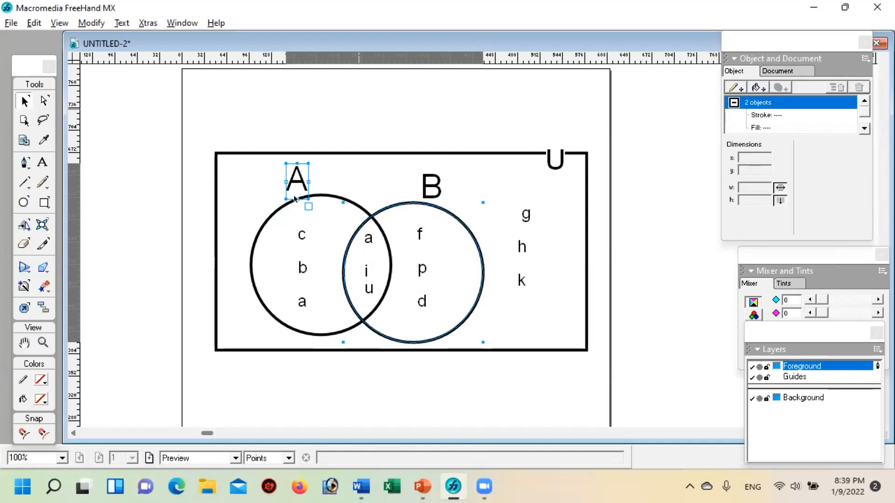
click(269, 192)
click(328, 213)
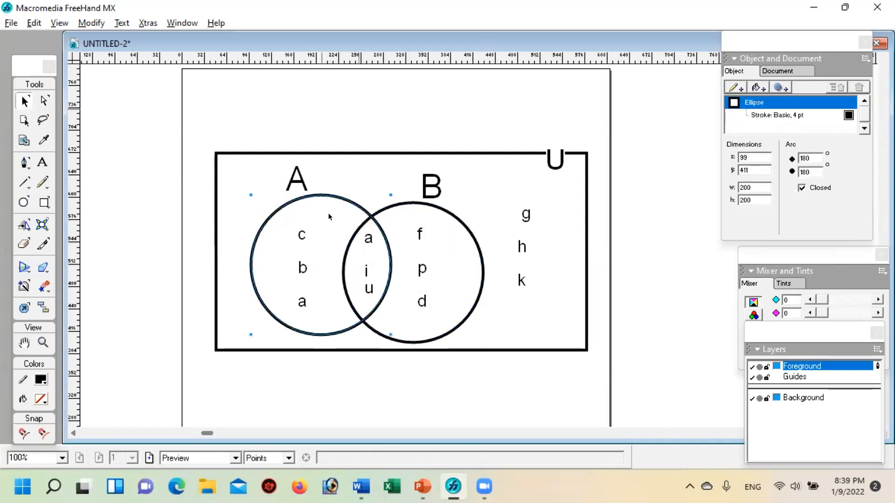
shift+click(441, 207)
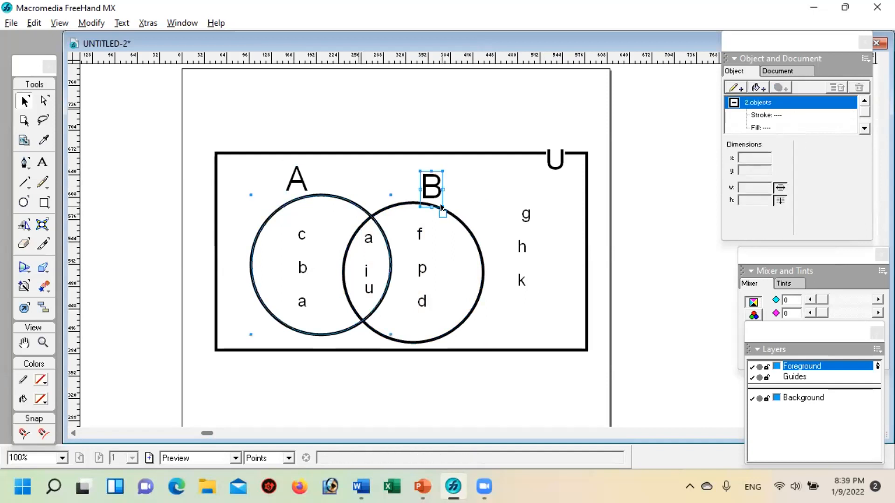
shift+click(460, 228)
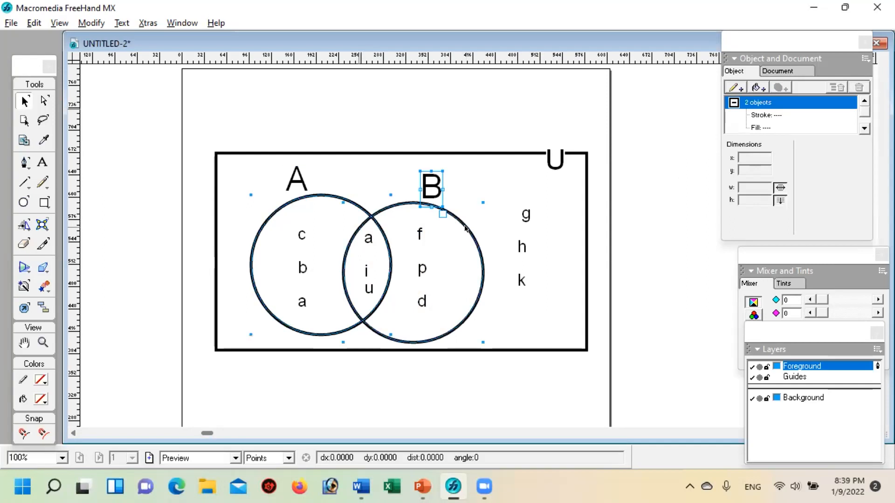
click(451, 126)
click(371, 212)
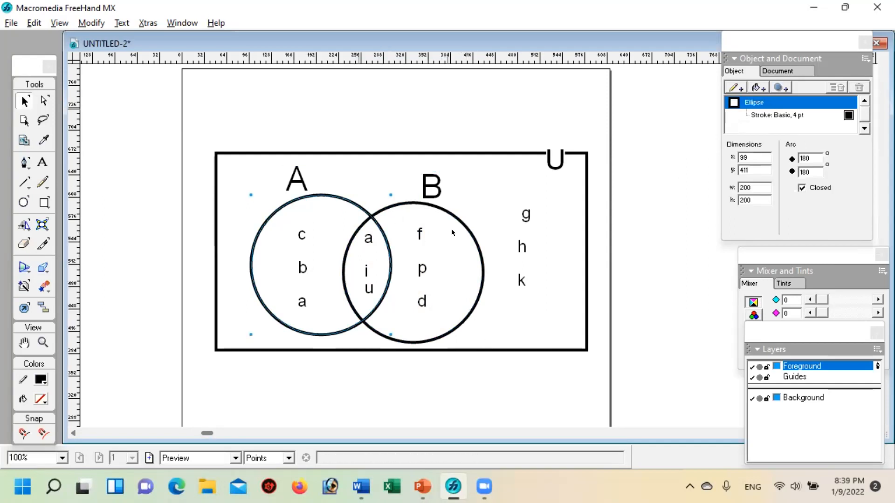
shift+click(482, 260)
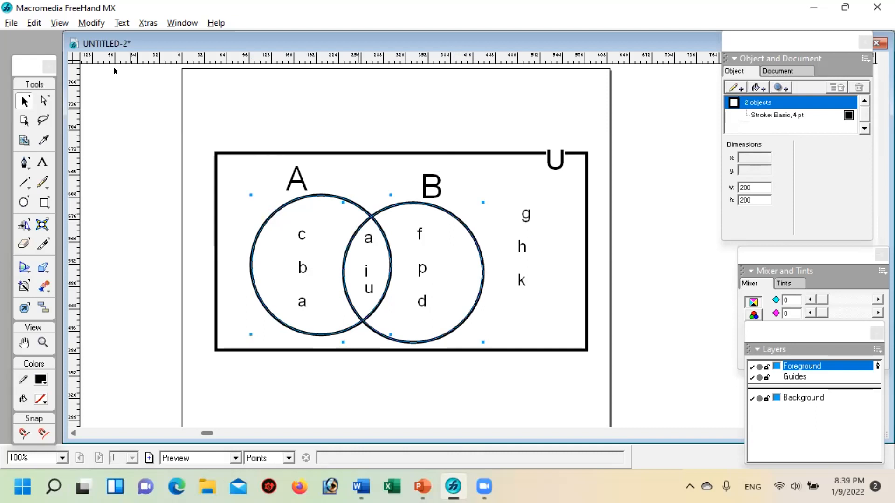
click(90, 18)
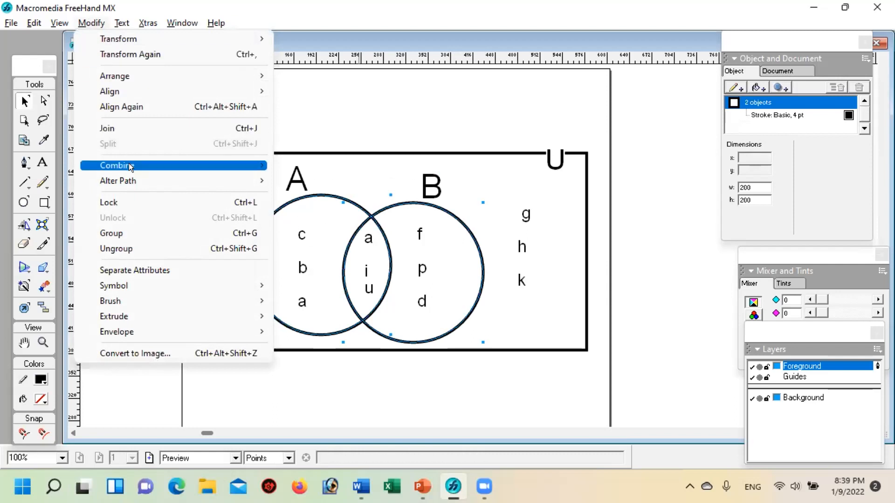
mouse_move(129, 164)
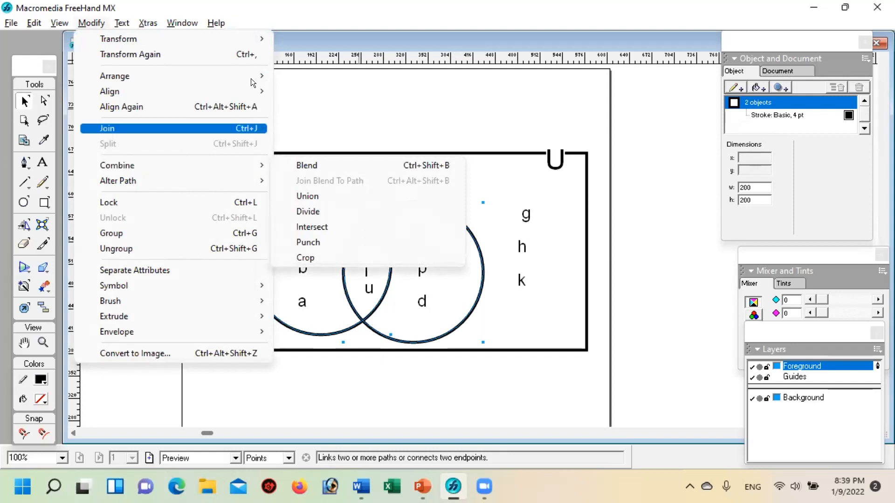
click(336, 9)
click(87, 23)
click(87, 20)
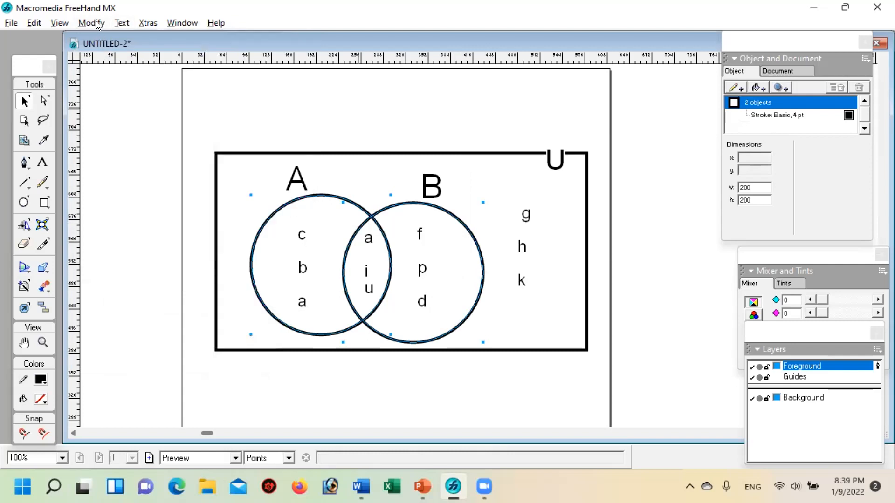
click(428, 111)
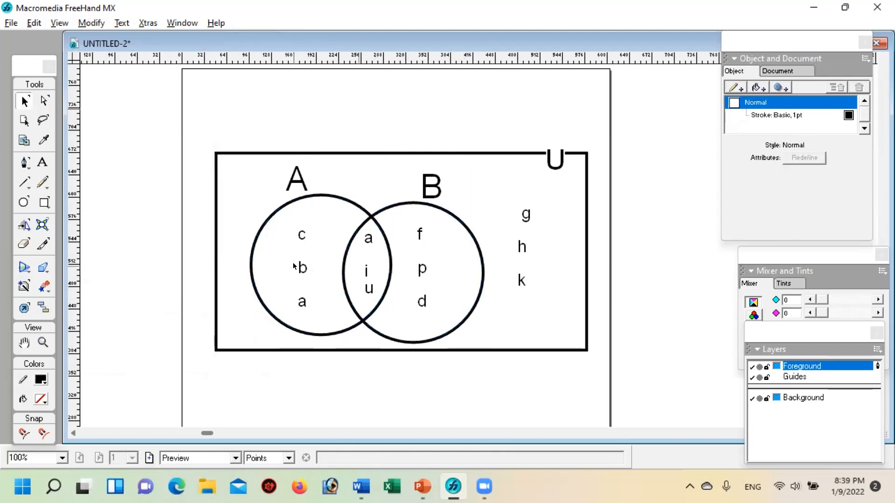
Step: Divide circles A and B along their overlap into separate closed paths with the Divide command
click(250, 274)
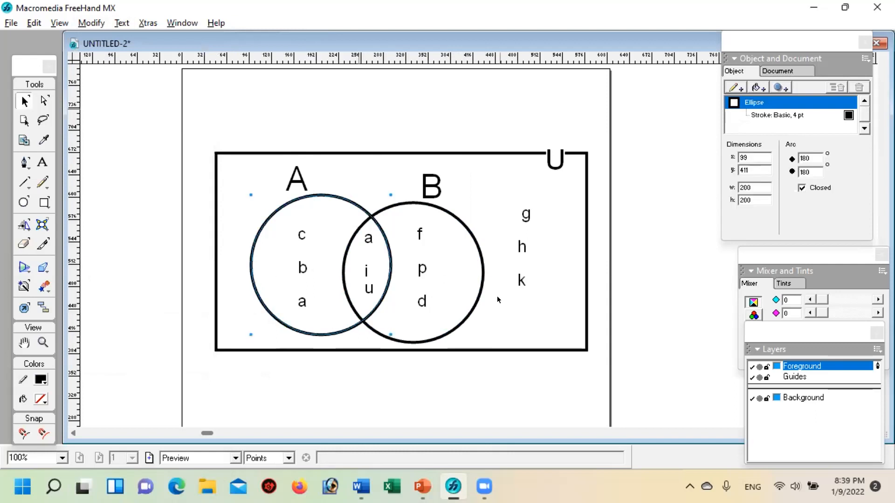
shift+click(472, 310)
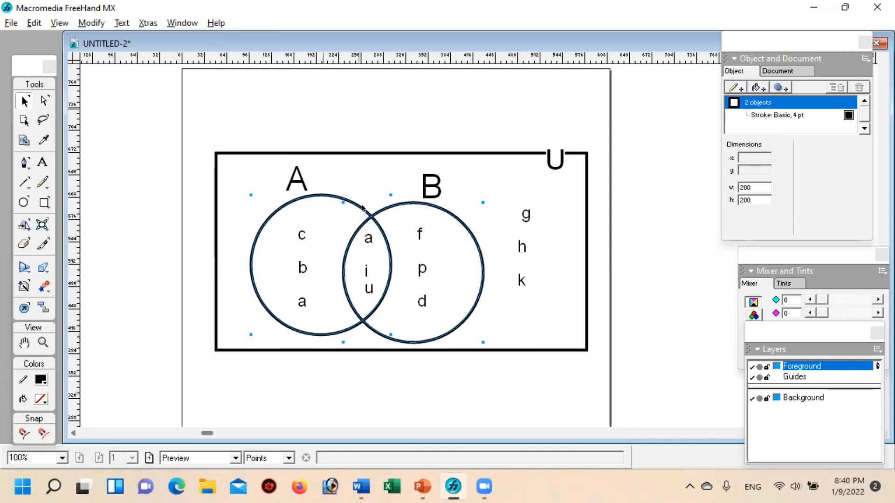
click(91, 21)
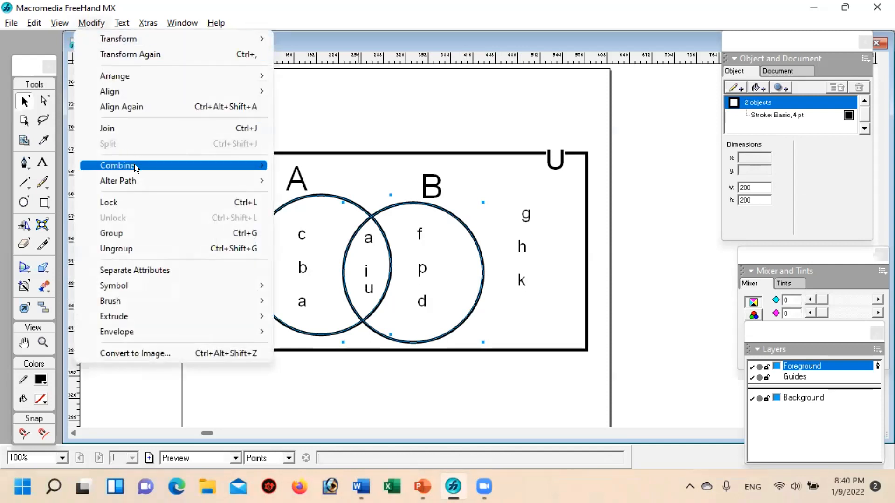
mouse_move(134, 166)
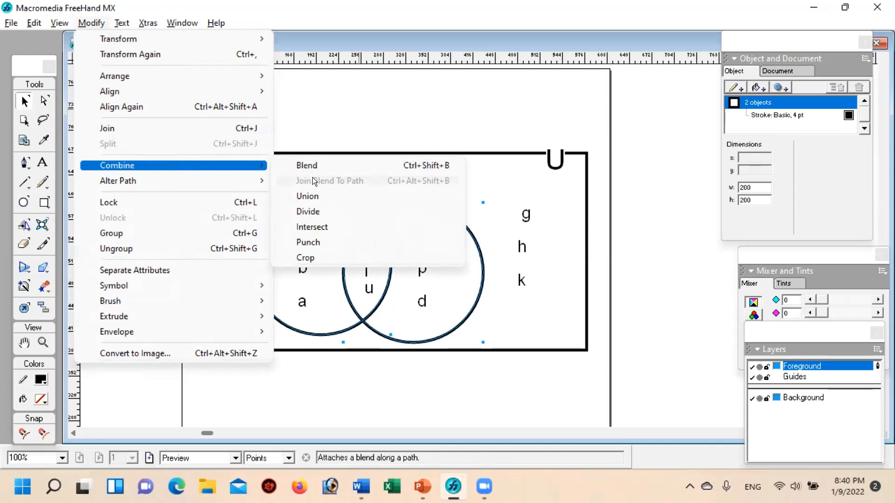
click(319, 211)
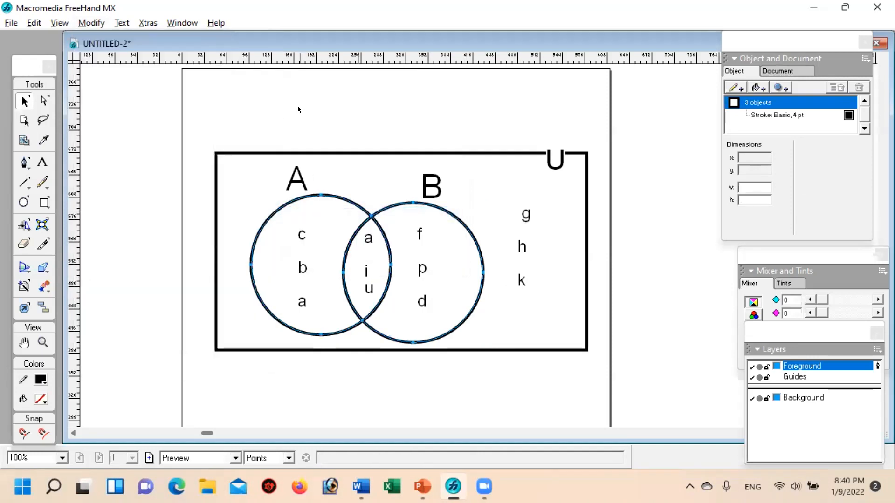
click(297, 105)
Step: Pull the divided pieces apart, moving the A-only crescent left across the rectangle's edge and the B-only crescent right over the g, h, k column
click(338, 219)
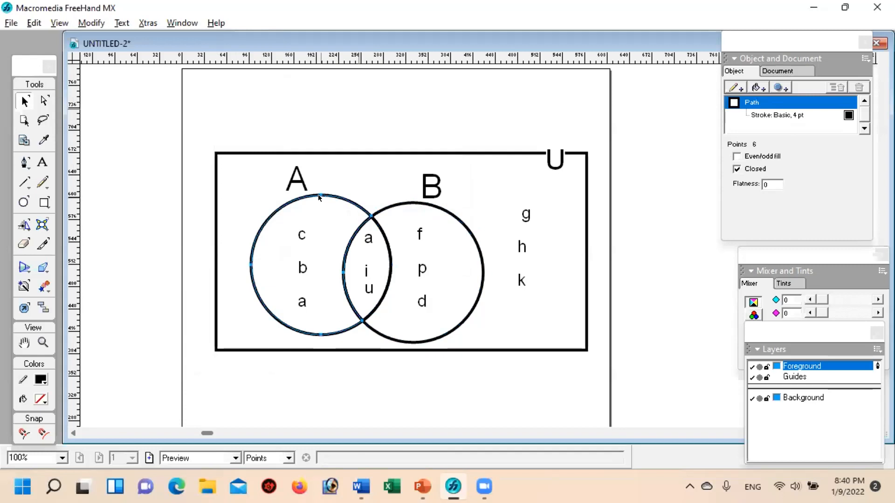
click(462, 229)
click(352, 240)
click(412, 203)
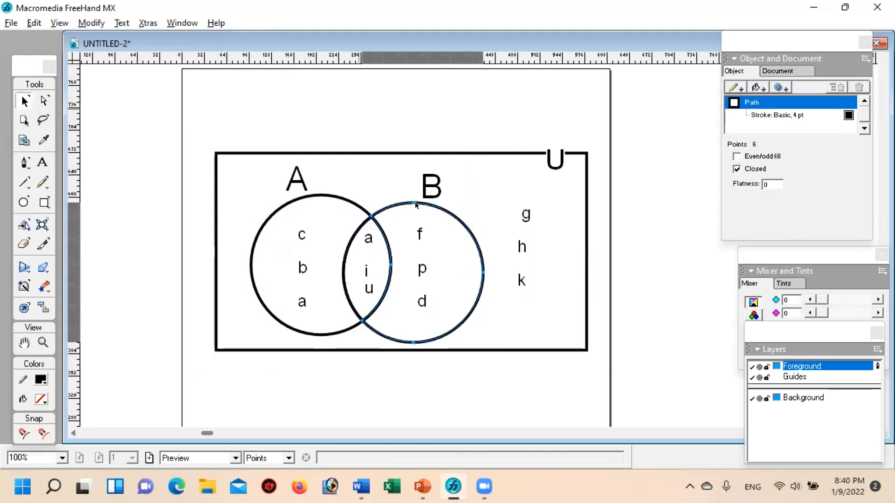
click(340, 109)
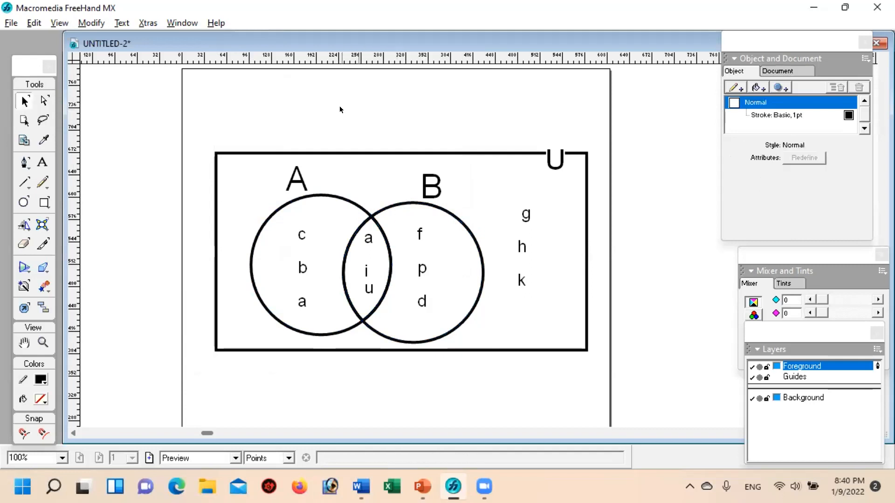
click(342, 203)
drag(340, 201, 199, 202)
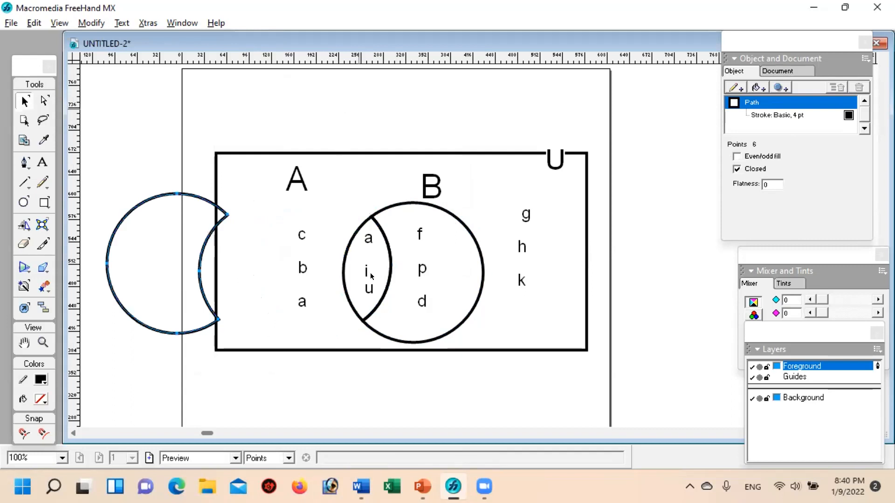
drag(390, 266, 489, 275)
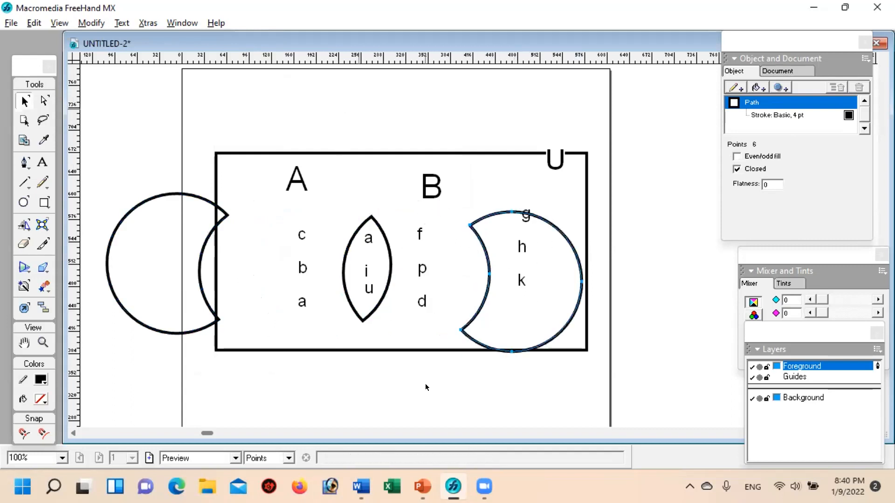
click(381, 393)
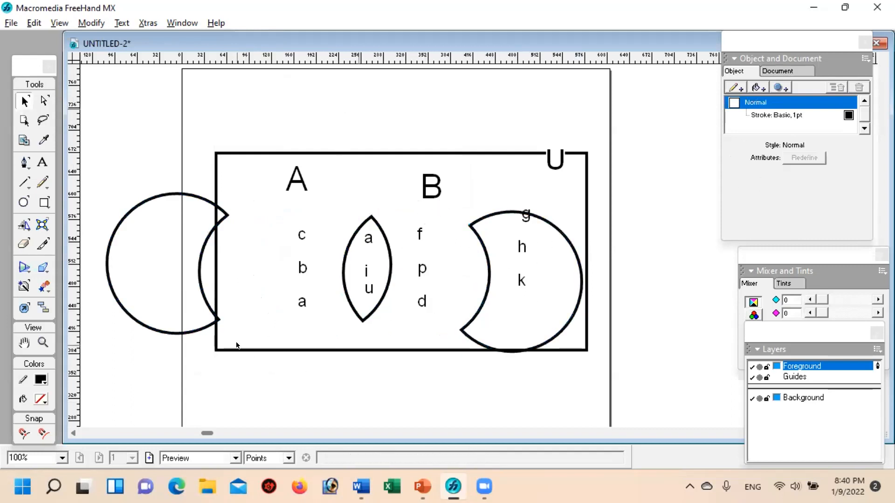
Step: Undo the separation and division of the circles, and remove the restored yellow fill from circle B
key(ctrl+z)
key(ctrl+z)
key(ctrl+z)
key(ctrl+z)
key(ctrl+z)
key(ctrl+z)
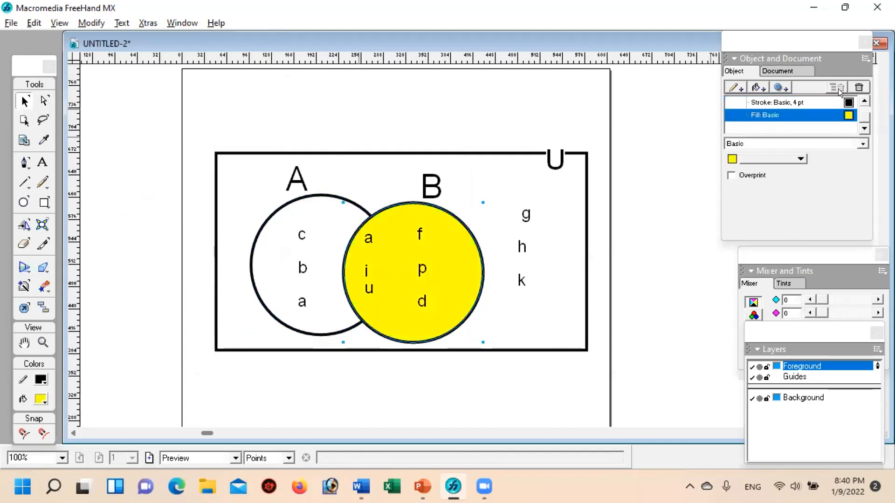
click(858, 87)
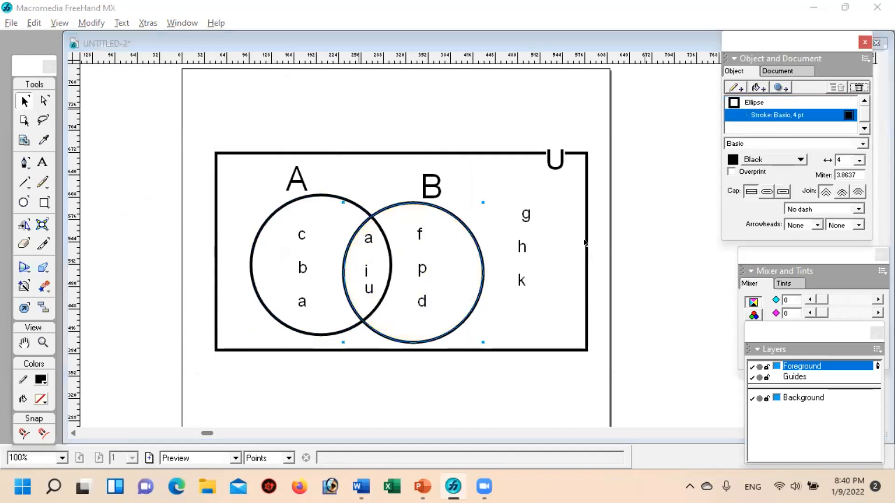
click(175, 196)
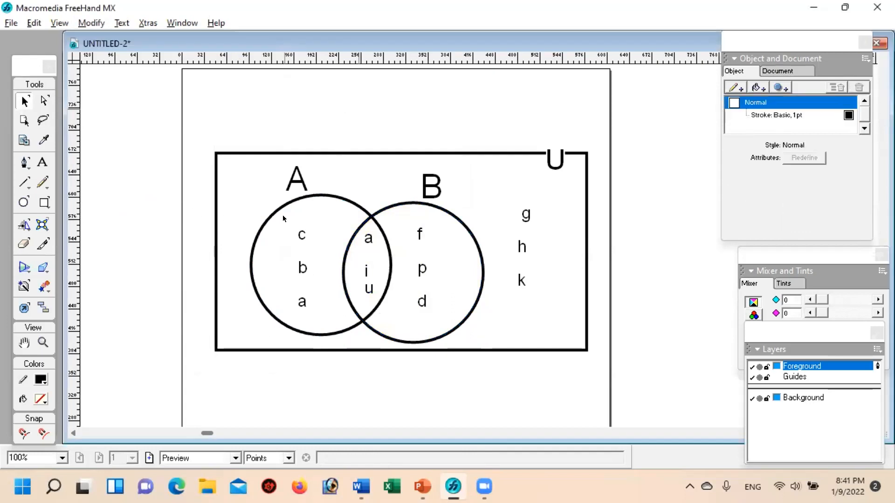
Step: Divide circles A and B into separate closed paths with the Divide command, and check the A-only and B-only pieces
click(280, 206)
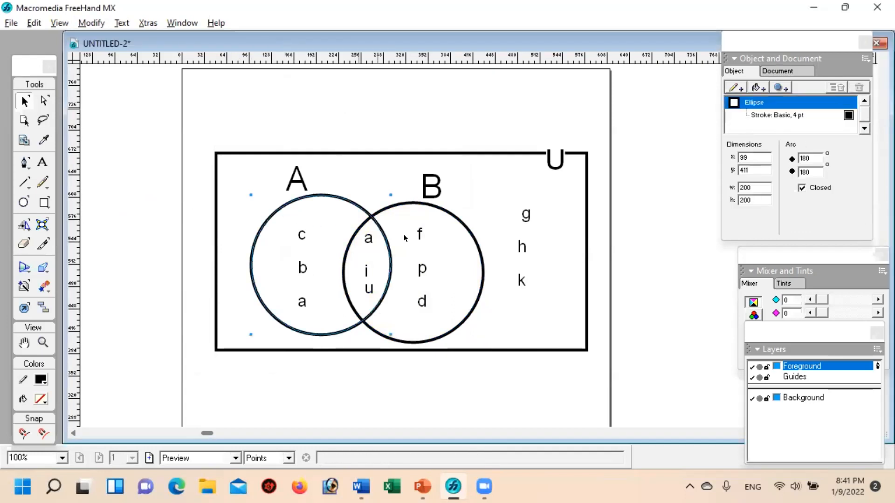
shift+click(475, 242)
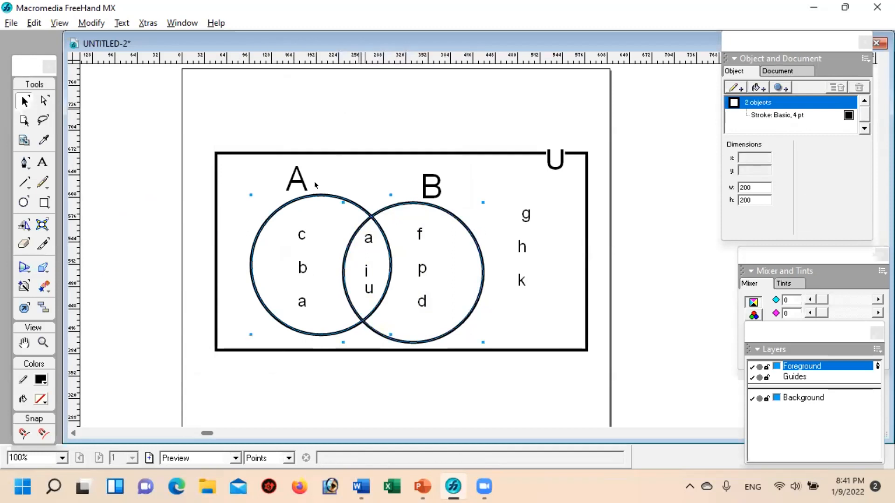
click(88, 22)
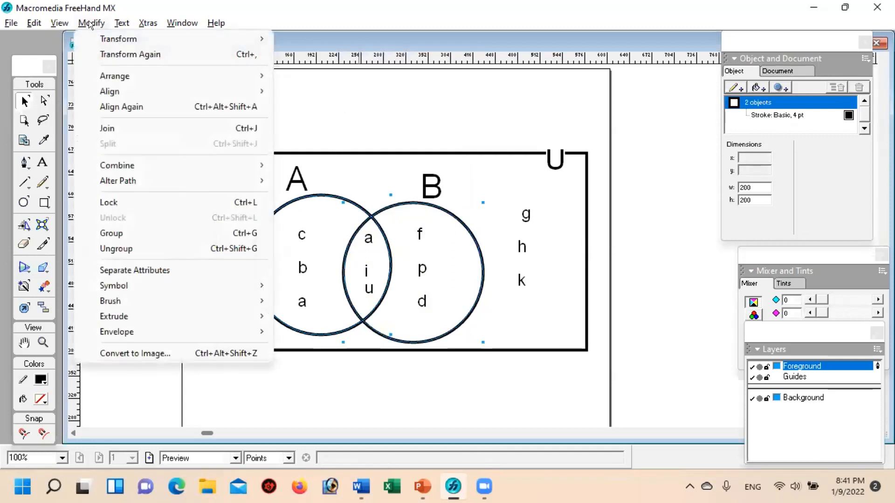
mouse_move(132, 157)
mouse_move(100, 163)
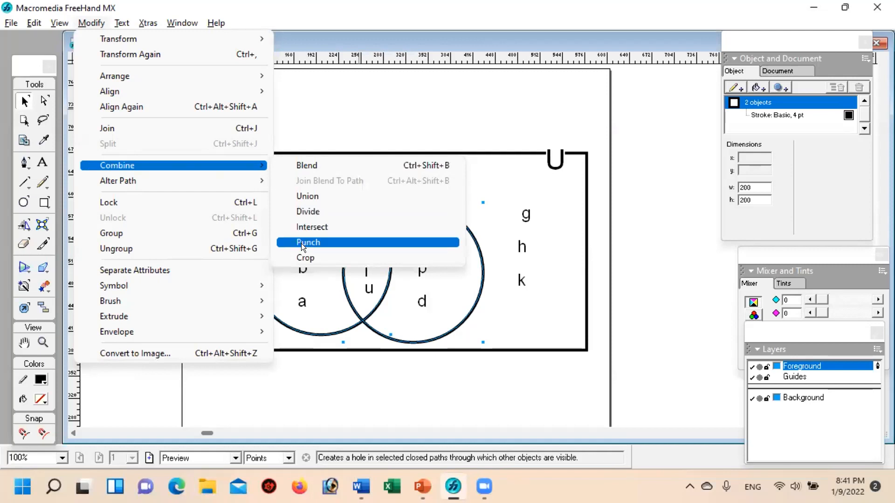
click(318, 211)
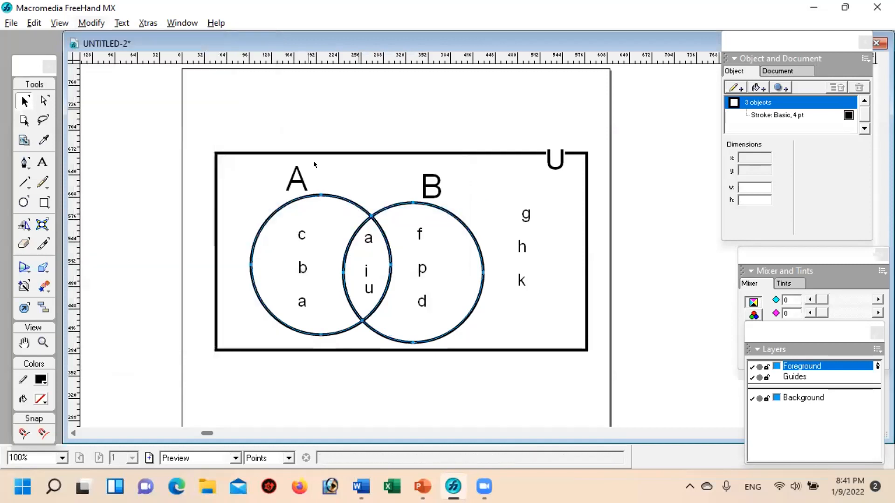
click(539, 383)
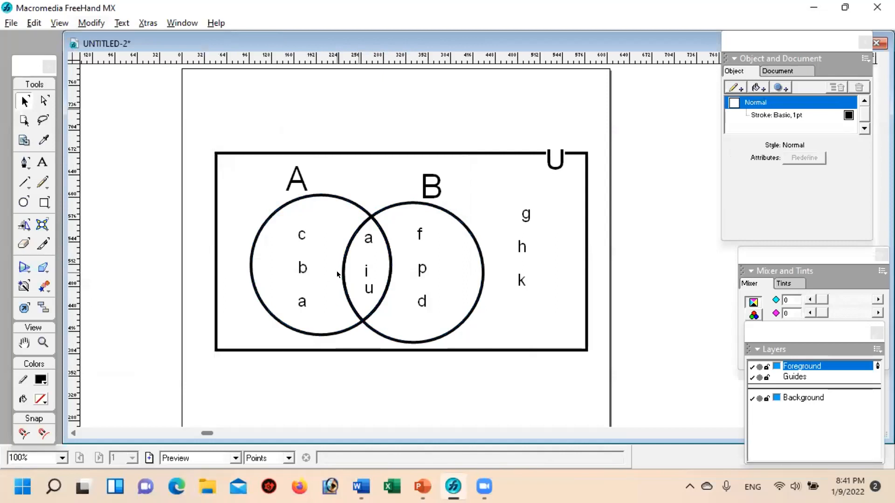
click(283, 207)
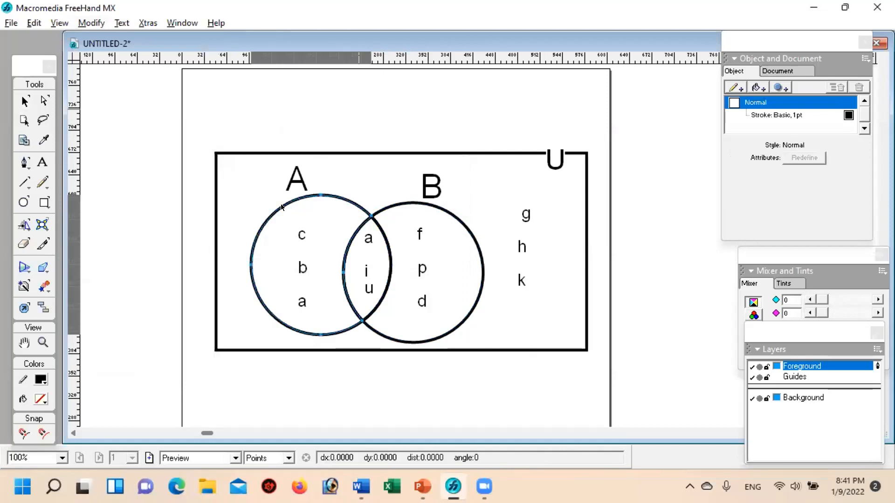
click(438, 208)
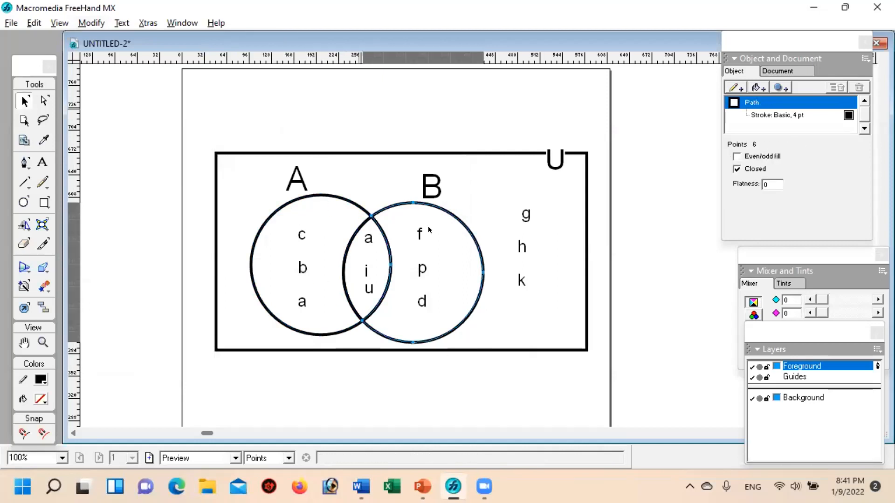
click(370, 372)
Step: Add a Pattern fill to the overlap region of A and B, using the black diagonal-line pattern
click(354, 240)
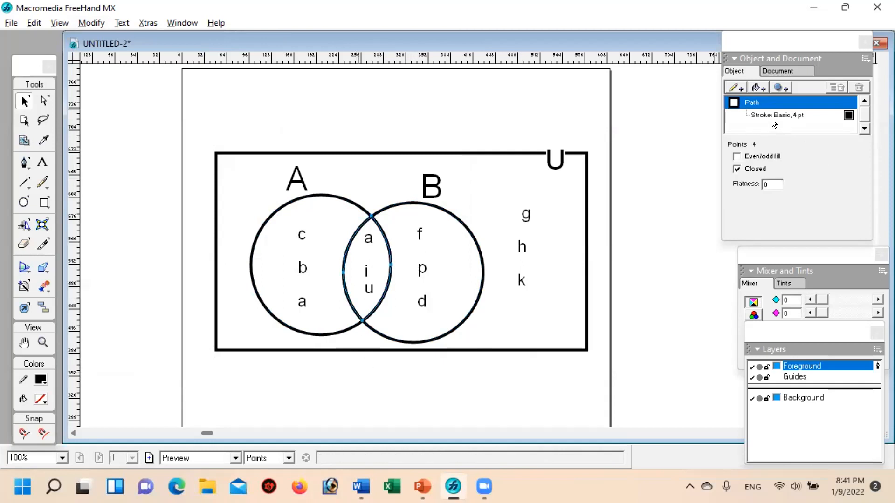
click(758, 88)
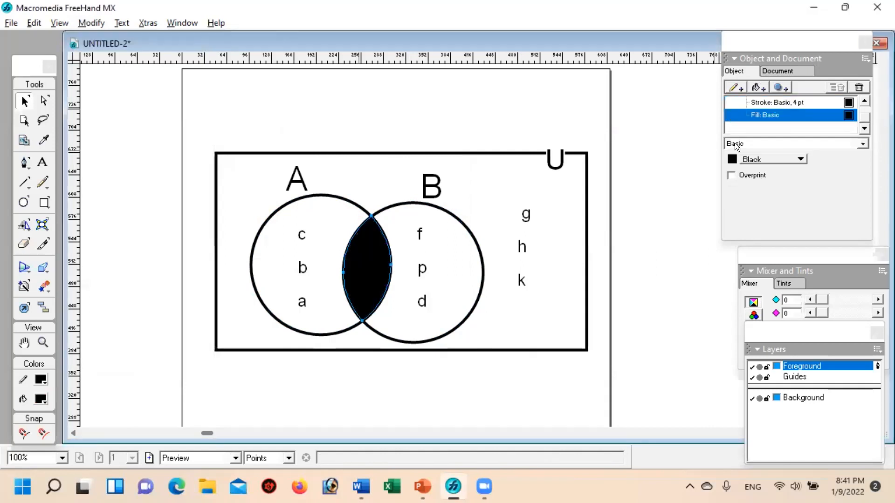
click(735, 145)
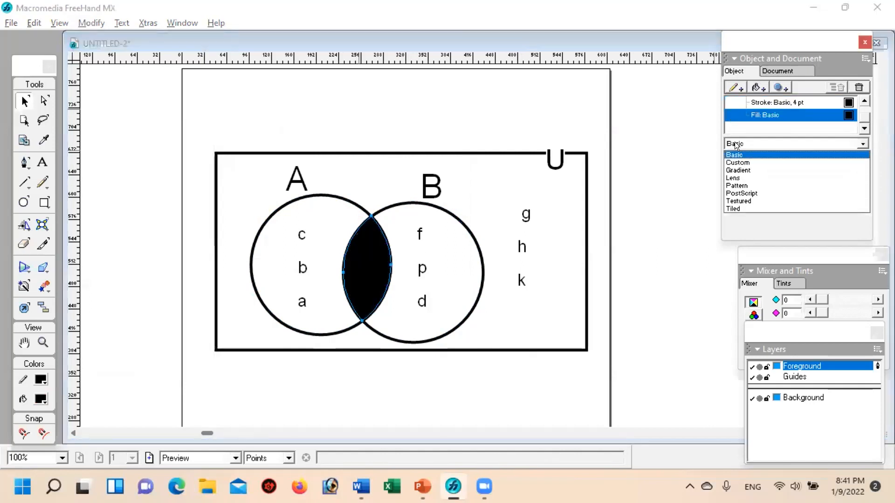
click(736, 185)
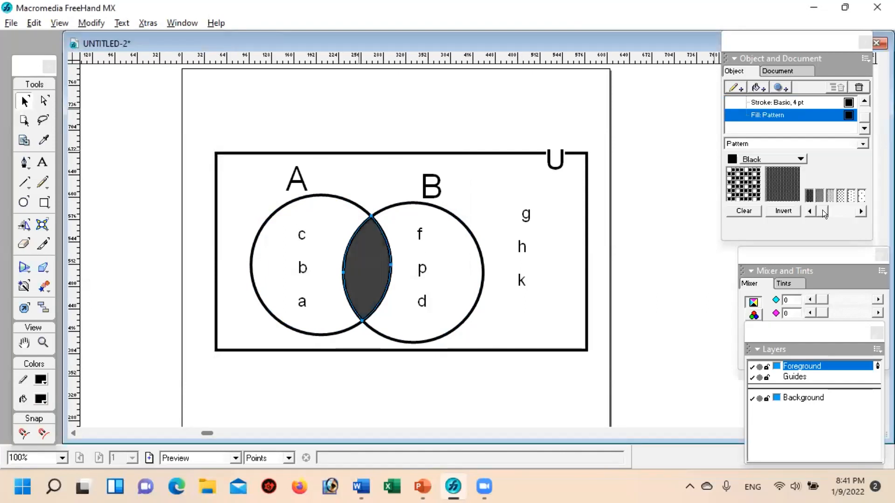
click(860, 211)
click(859, 211)
click(859, 212)
click(859, 212)
click(860, 212)
click(845, 196)
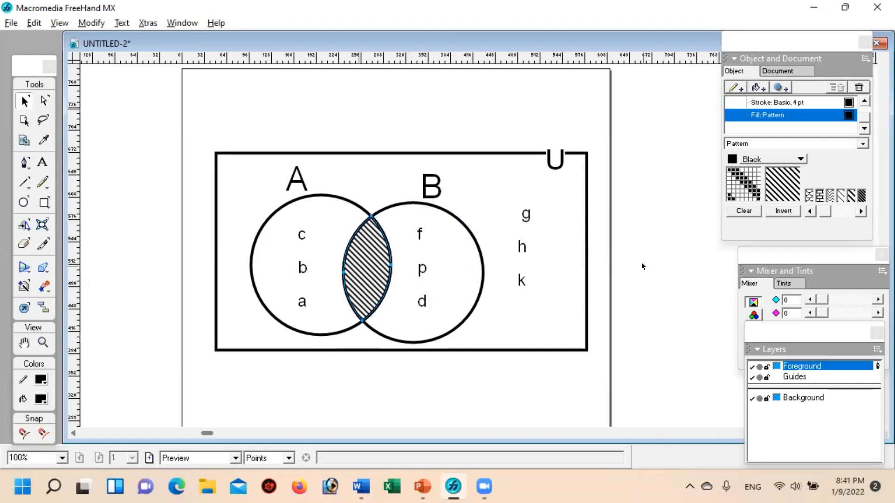
Step: Send the hatched overlap region to the back, behind the letters a, i, u
click(371, 275)
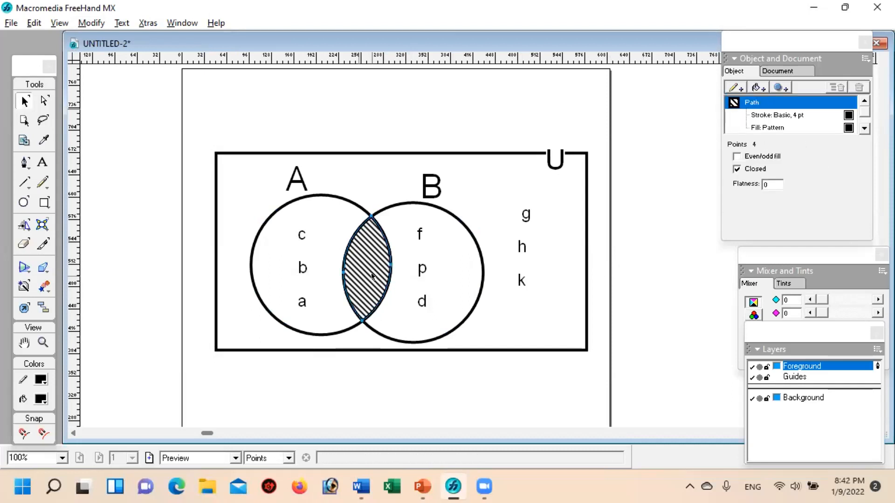
click(87, 20)
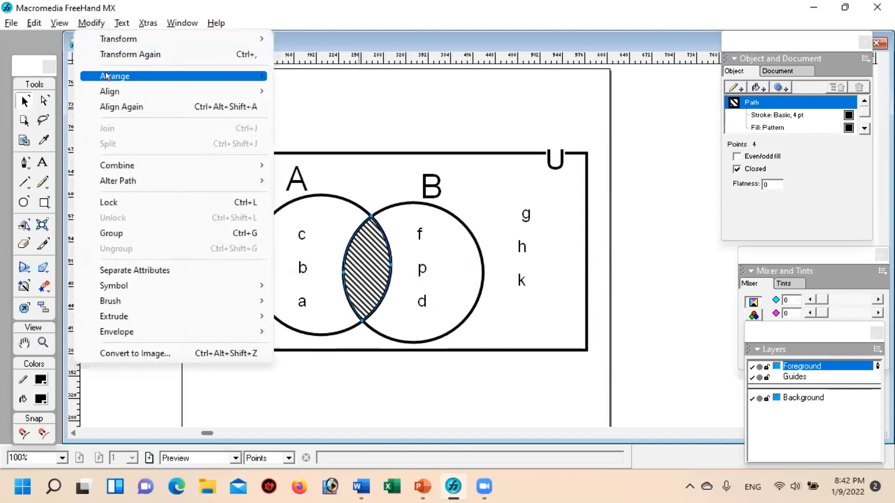
mouse_move(105, 75)
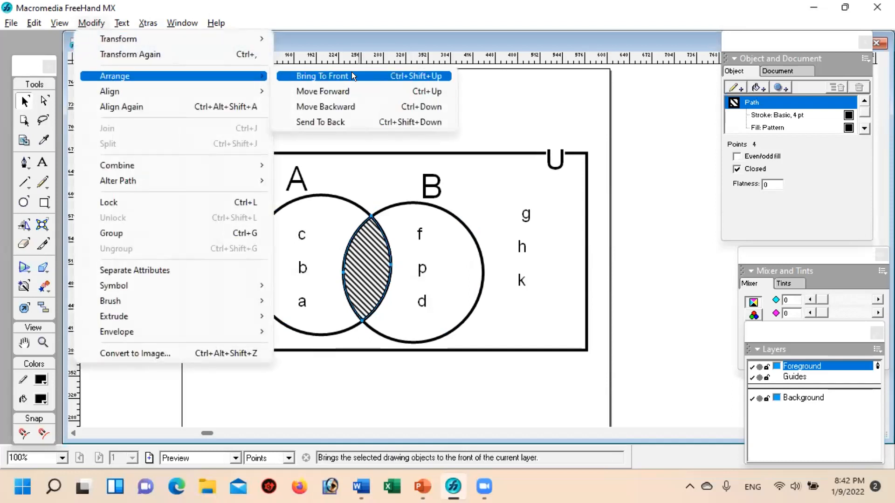
click(352, 118)
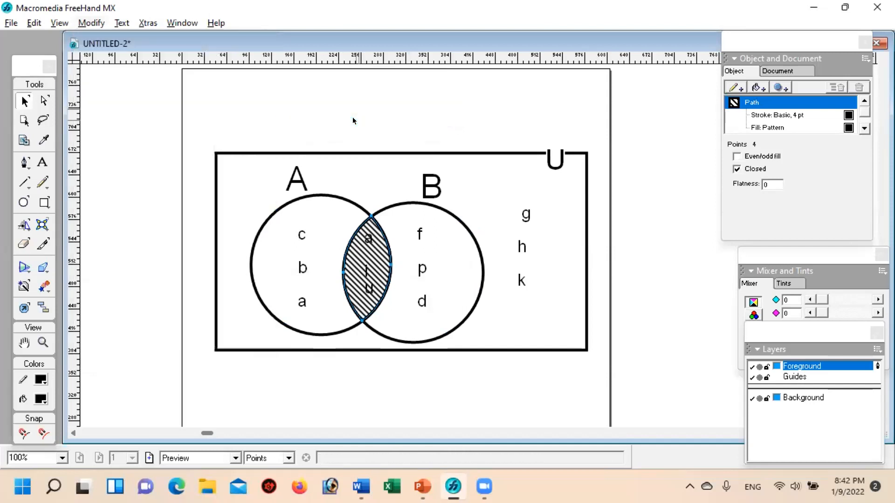
click(520, 373)
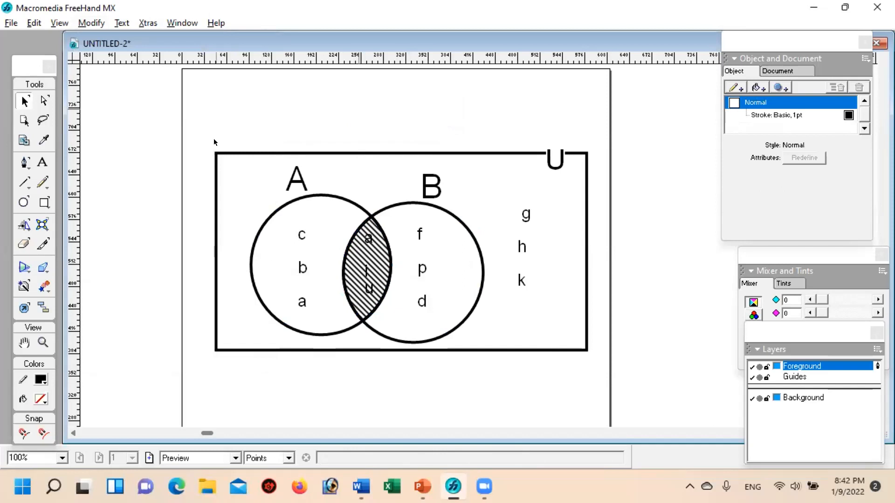
Step: Duplicate the whole Venn diagram and place the copy below the original, near the bottom of the page
drag(186, 120, 609, 360)
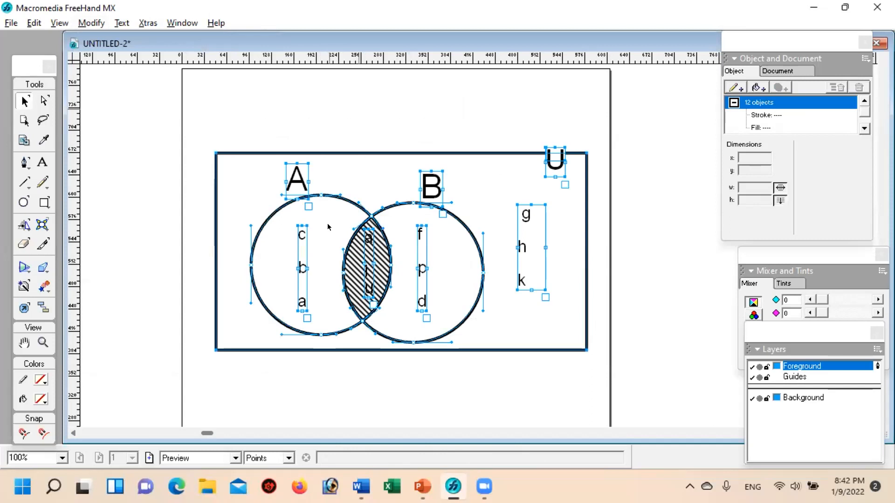
key(space)
drag(322, 356, 310, 132)
click(290, 252)
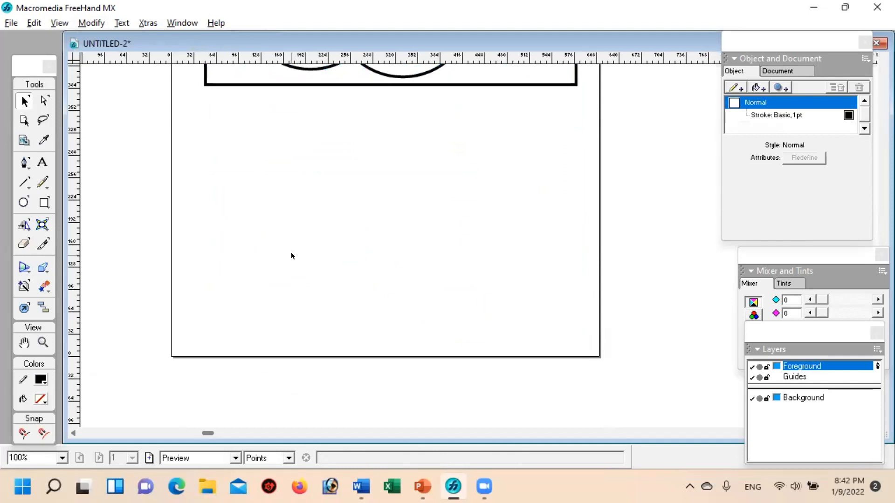
key(ctrl+v)
drag(387, 150, 293, 130)
click(471, 279)
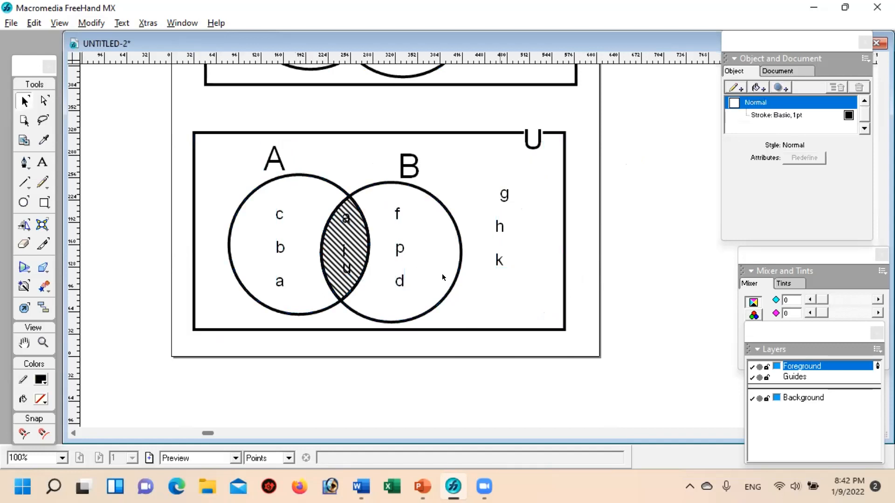
Step: Remove the pattern fill from the overlap region in the copied diagram, keeping its 4 pt stroke
click(339, 209)
click(351, 212)
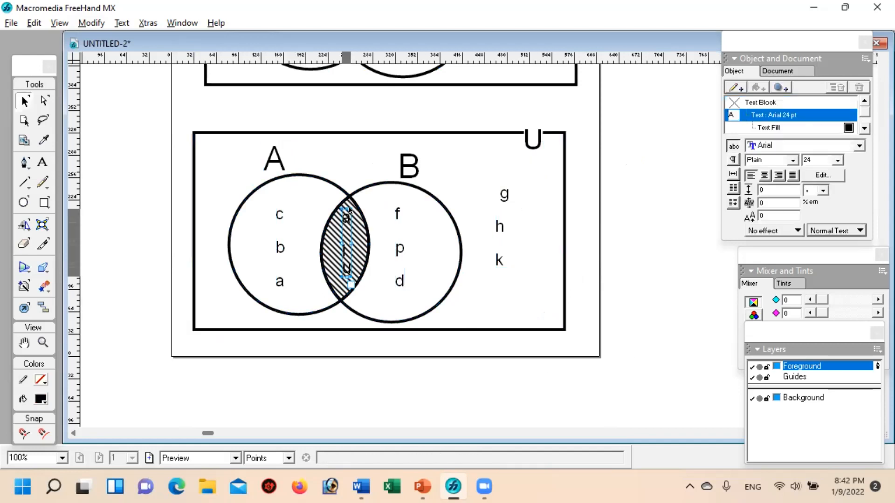
click(347, 229)
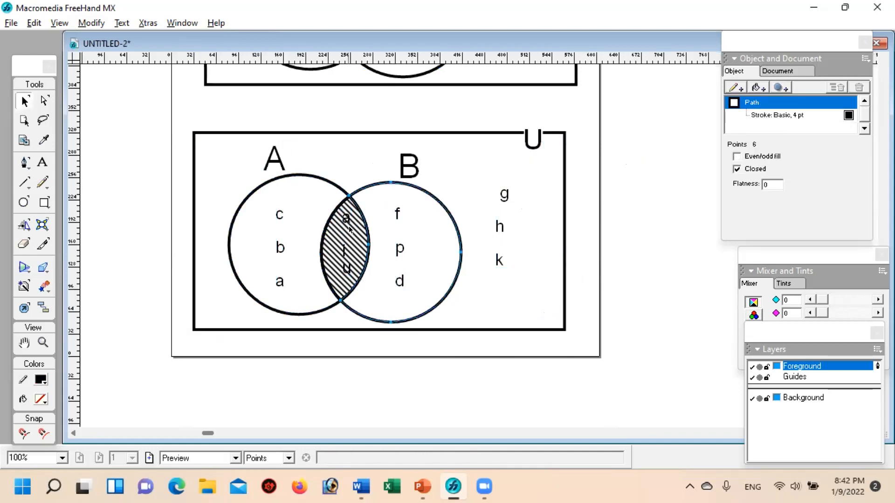
click(356, 230)
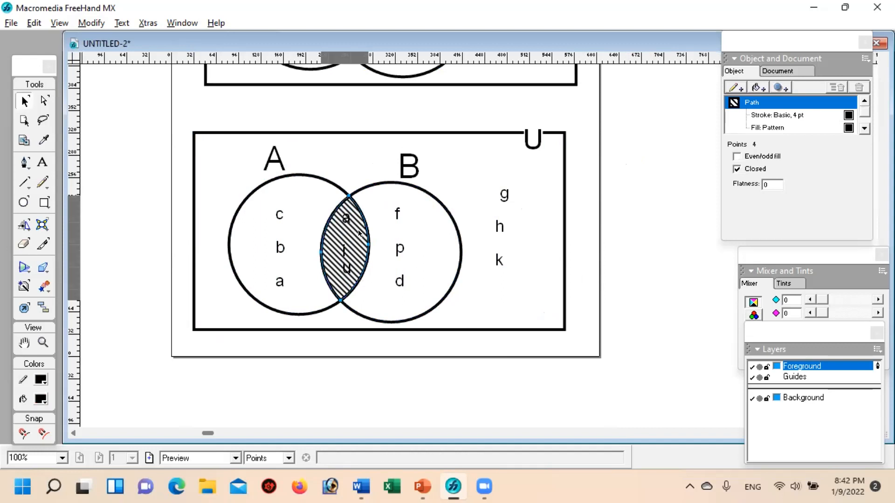
click(767, 127)
click(859, 88)
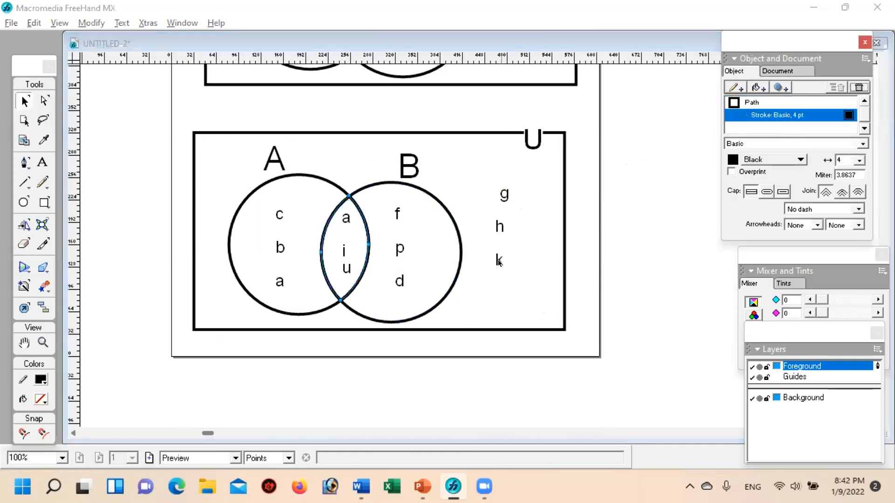
click(608, 286)
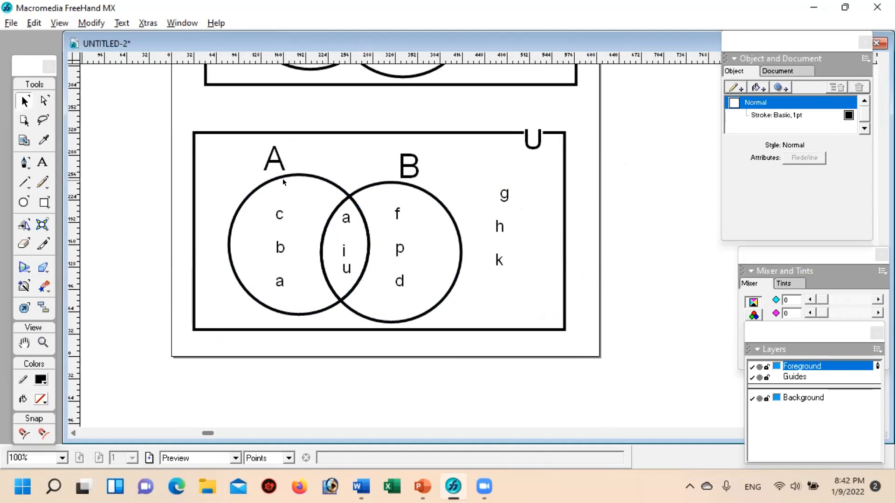
Step: Add a basic fill to the A-only region of the copied diagram and colour it grey 999999
click(282, 176)
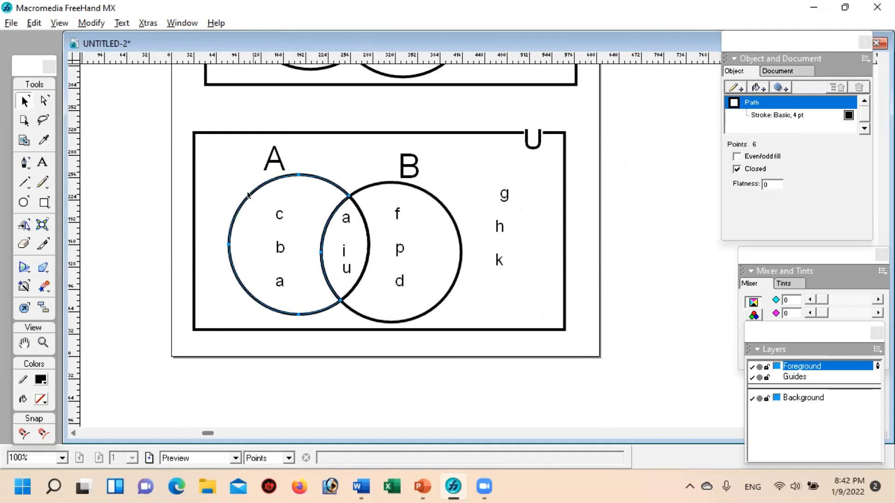
click(756, 87)
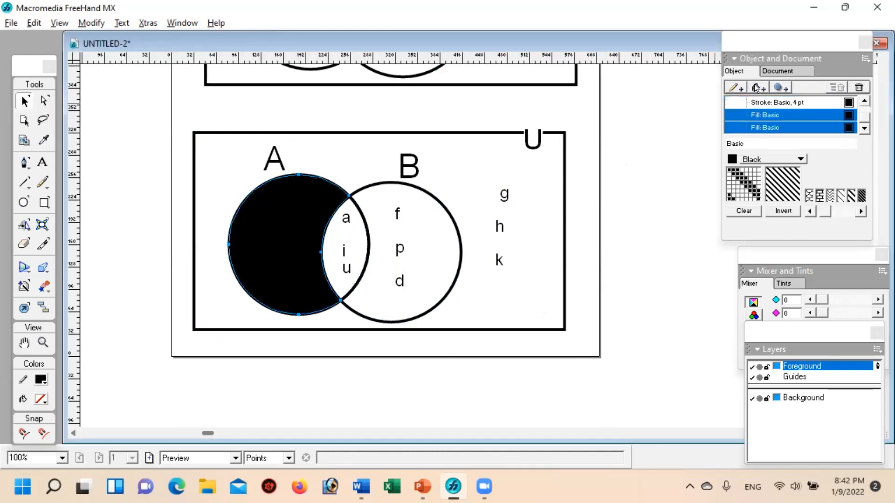
click(730, 158)
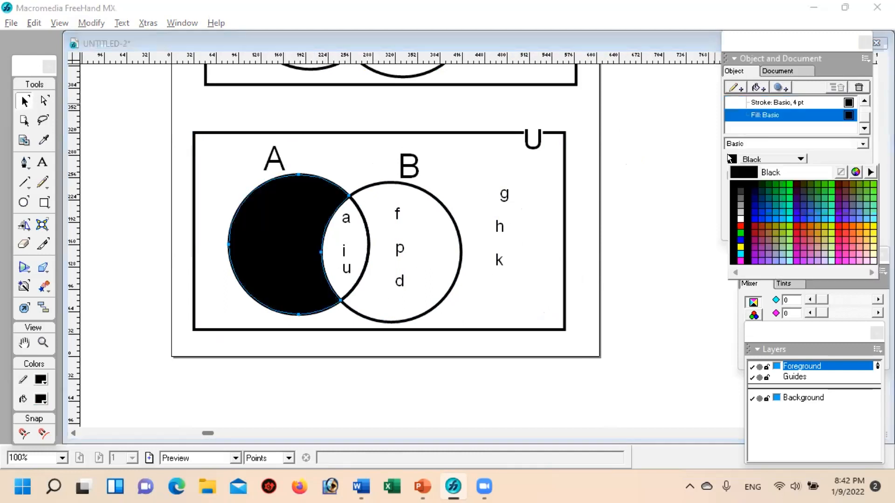
click(740, 205)
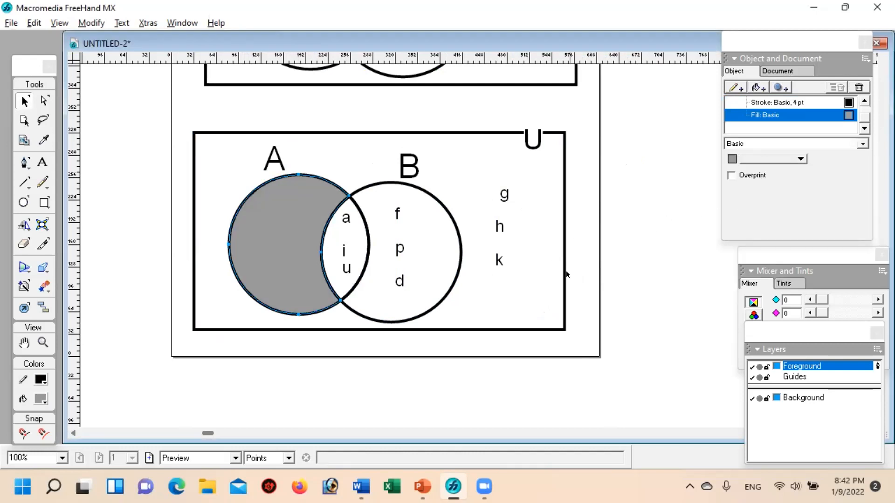
click(573, 283)
Step: Send the grey A-only region of the lower diagram to the back, behind the letters c, b, a
click(282, 202)
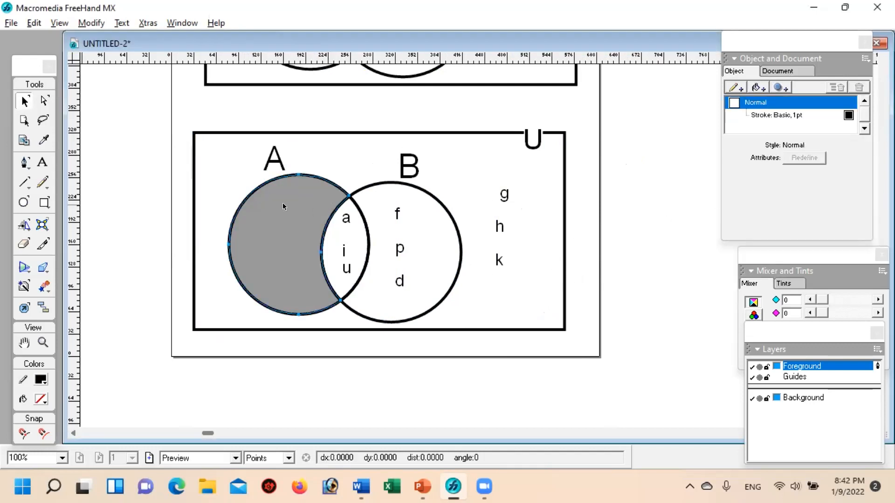
click(96, 20)
mouse_move(142, 77)
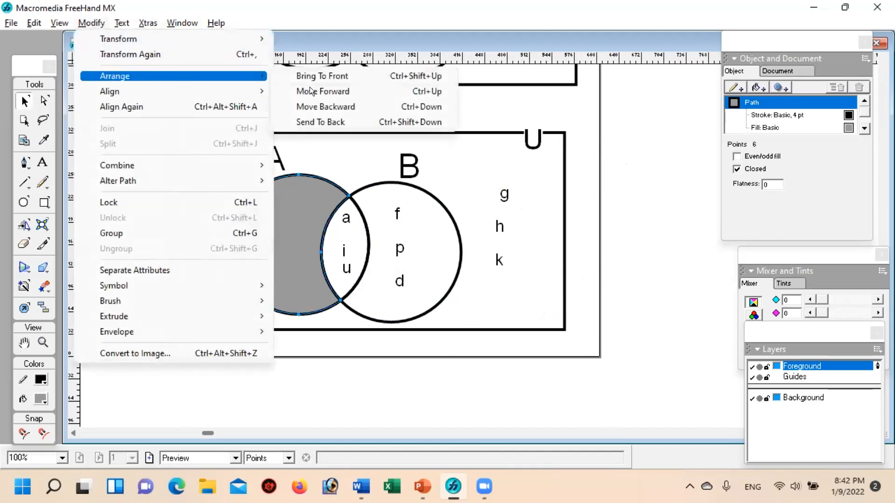
click(322, 120)
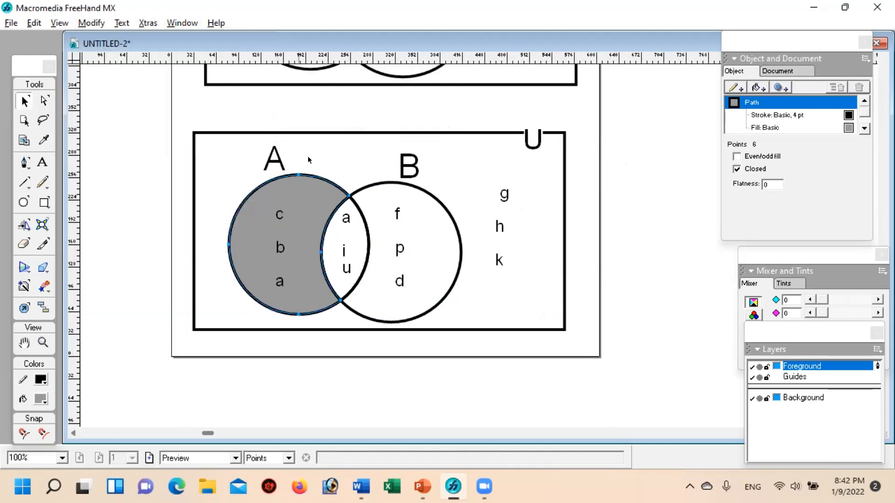
click(641, 316)
Step: Look over the hatched-overlap diagram and the grey A-only diagram on the page to compare their shading
key(space)
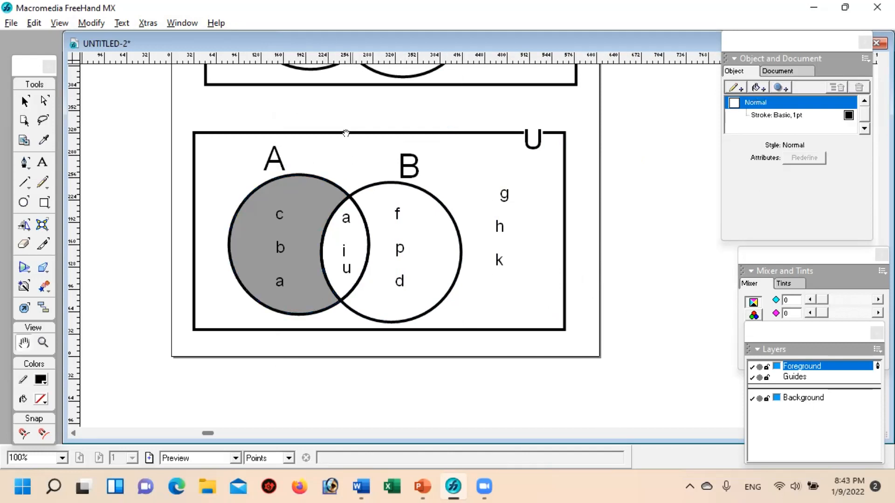
drag(346, 132, 357, 233)
drag(348, 167, 344, 265)
drag(326, 329, 366, 234)
drag(354, 183, 366, 216)
drag(406, 174, 397, 225)
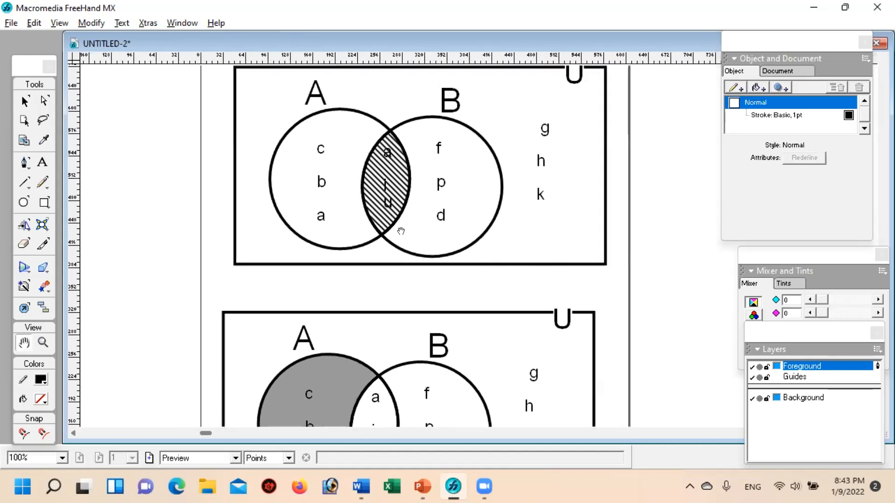
drag(396, 171, 397, 195)
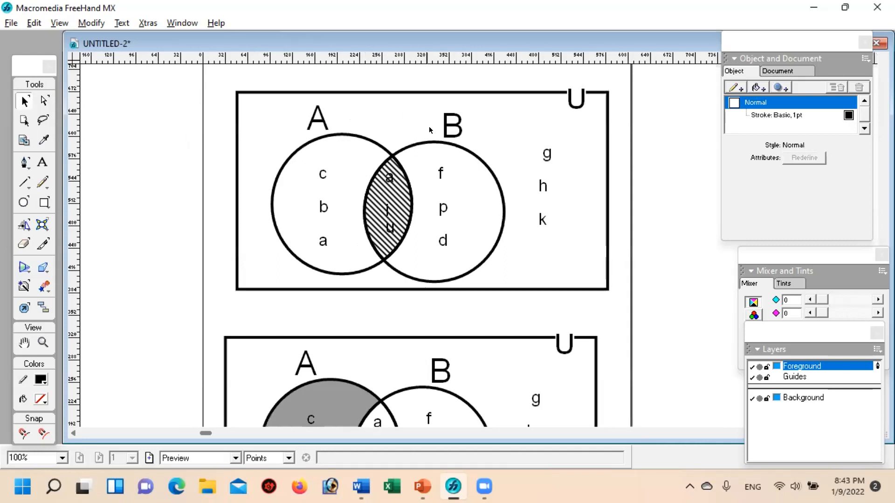
drag(396, 242, 367, 111)
drag(344, 208, 348, 207)
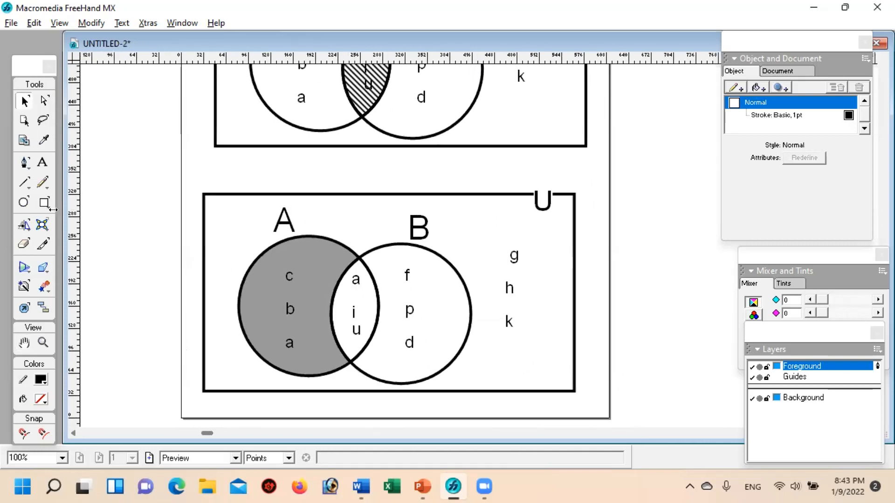
Step: Paste another copy of the hatched Venn diagram and place it on the empty pasteboard beside the page
click(43, 343)
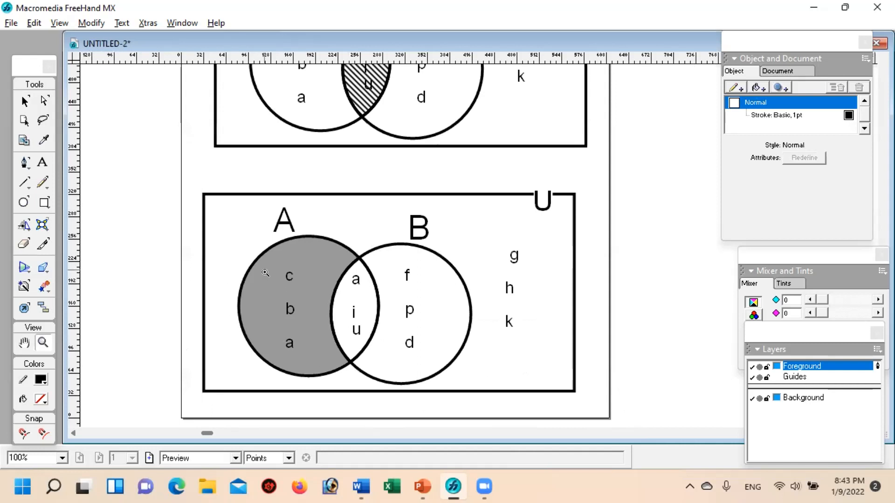
alt+click(265, 264)
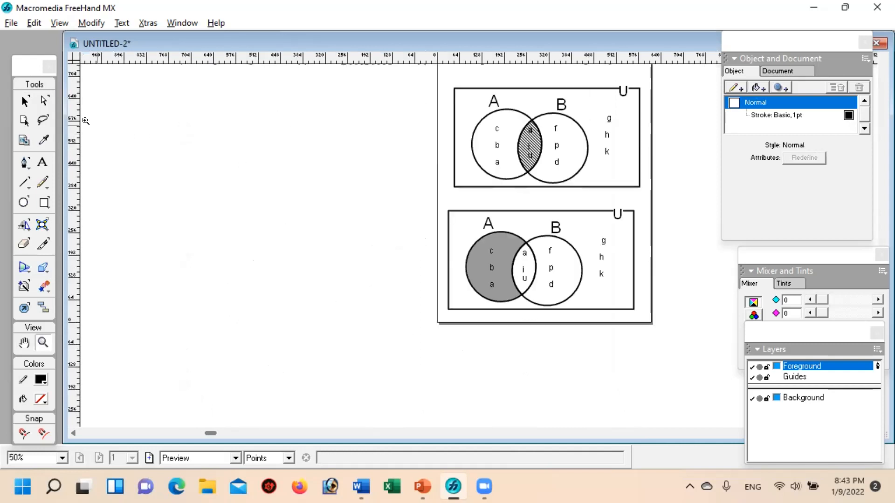
click(17, 99)
drag(583, 249, 639, 324)
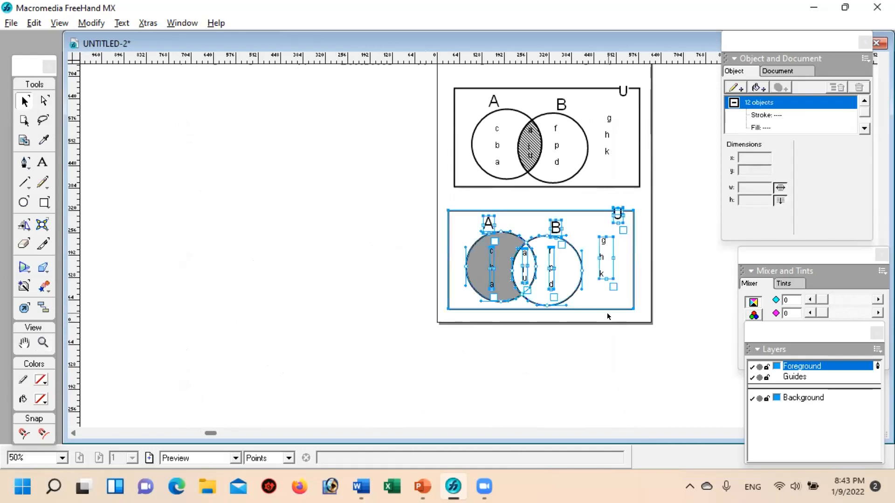
click(223, 194)
key(ctrl+v)
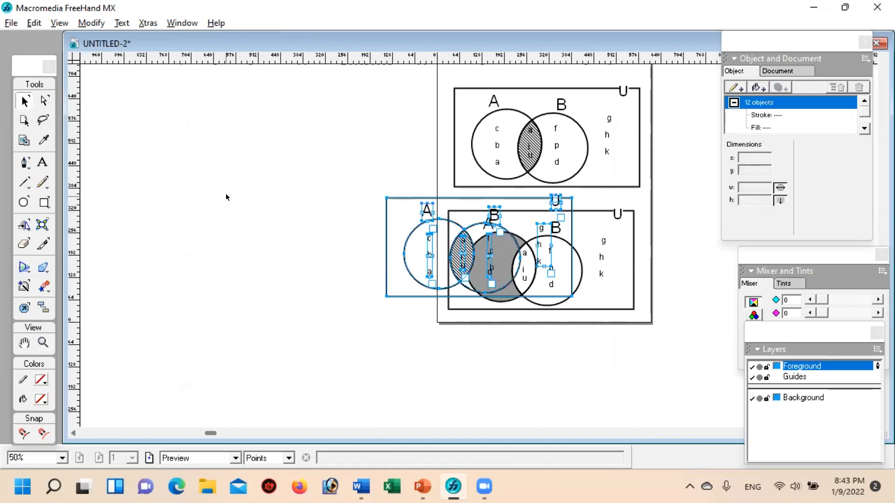
drag(456, 296, 231, 285)
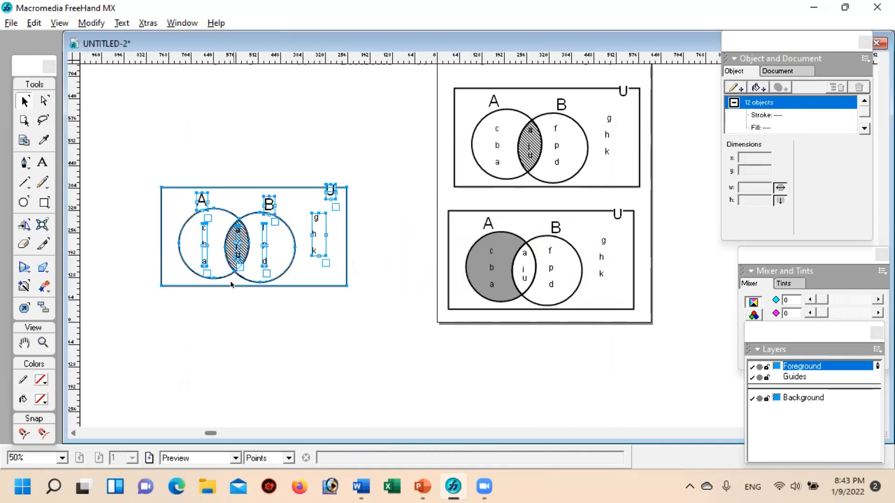
click(270, 326)
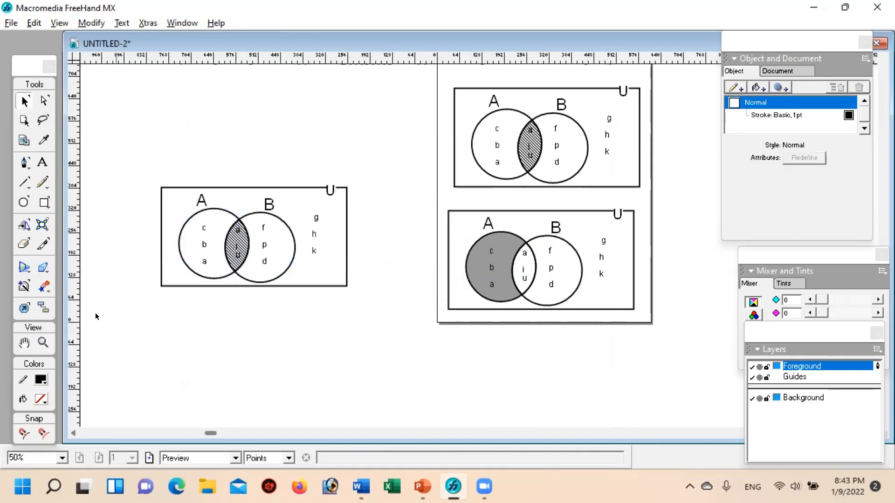
Step: Remove the pattern fill from the overlap region of the diagram copy on the pasteboard, keeping its stroke
click(42, 336)
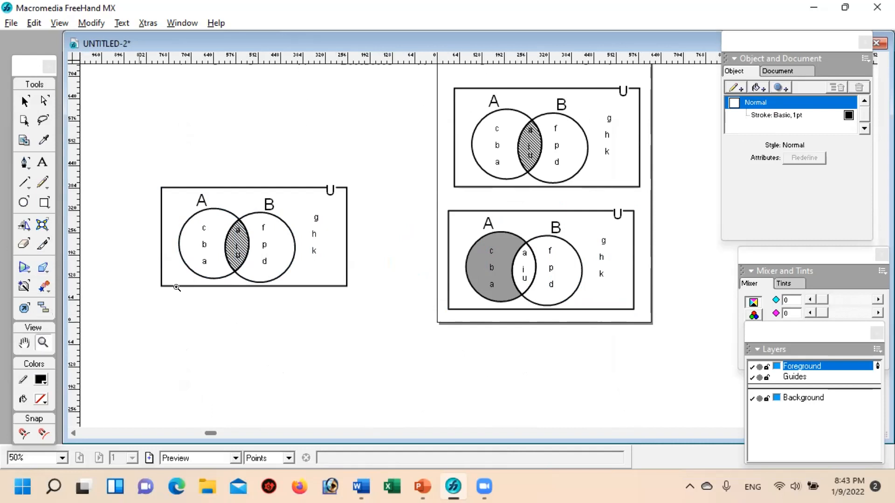
click(221, 254)
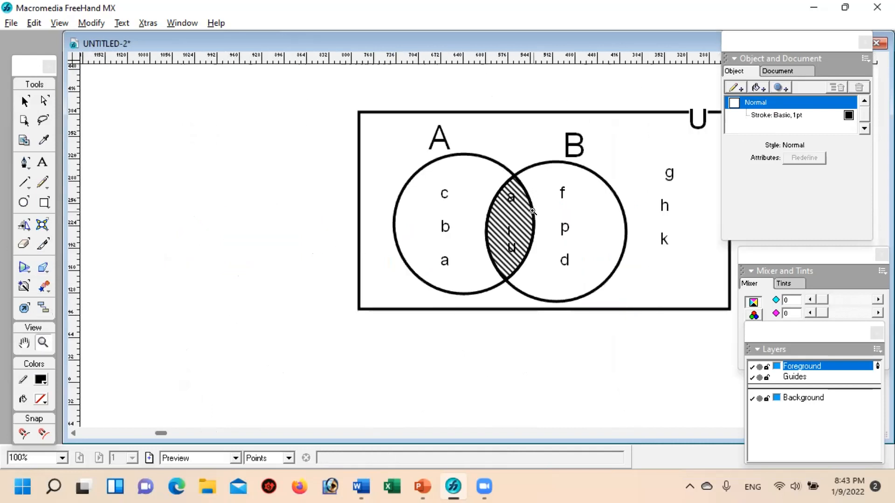
key(space)
drag(490, 197, 425, 209)
click(26, 101)
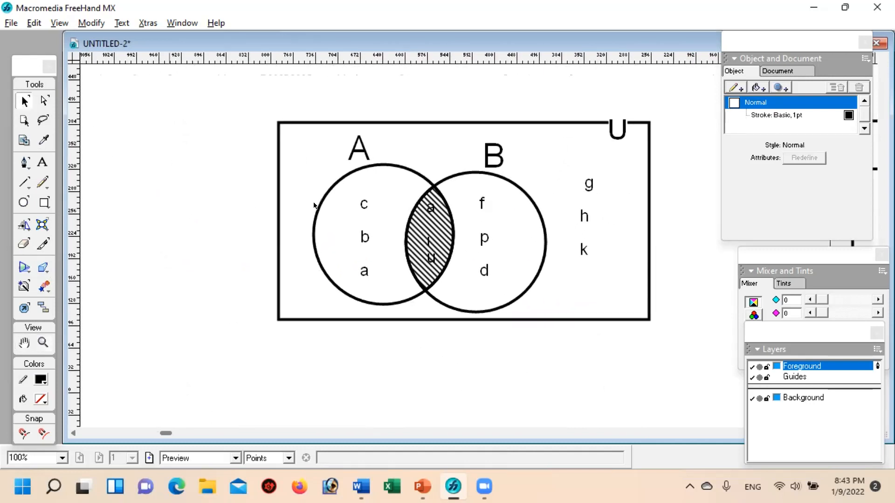
click(450, 263)
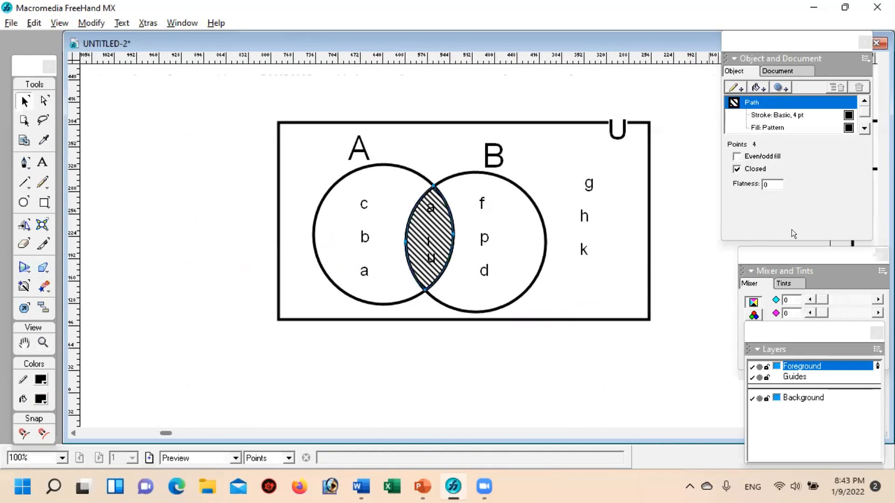
click(770, 127)
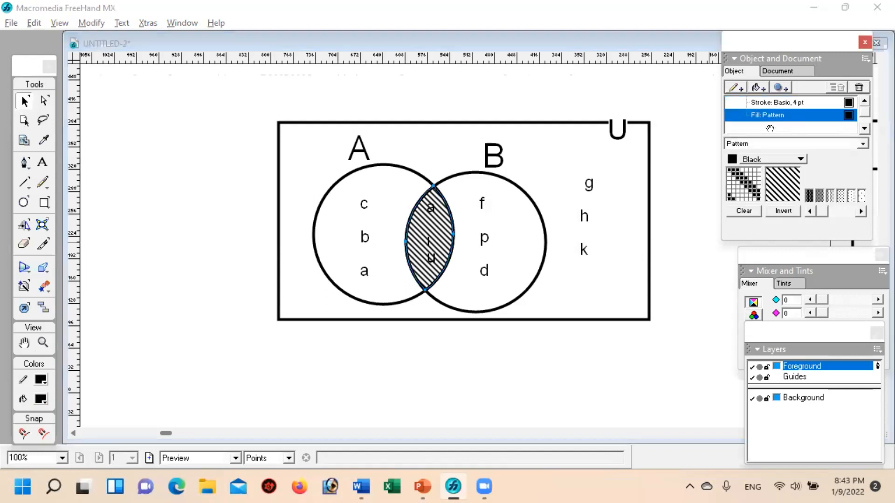
click(858, 88)
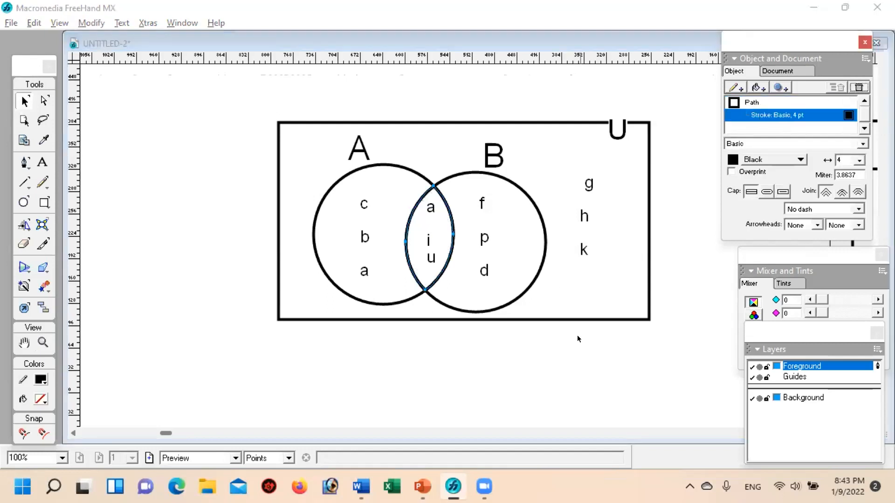
click(586, 364)
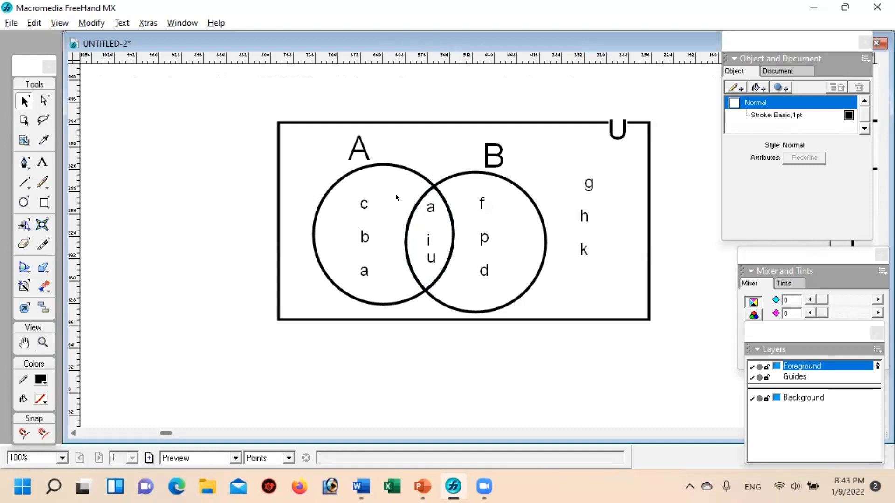
Step: Add a basic fill to the universal set rectangle of the pasteboard diagram and colour it medium grey
click(437, 122)
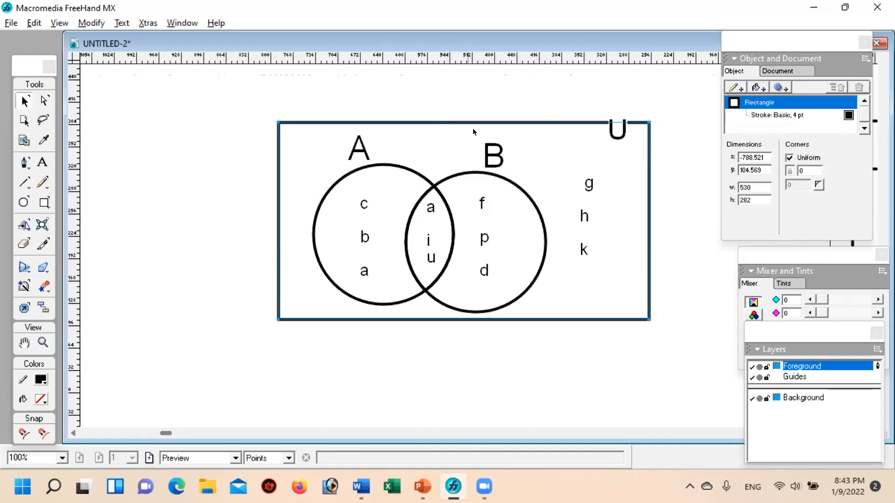
click(756, 86)
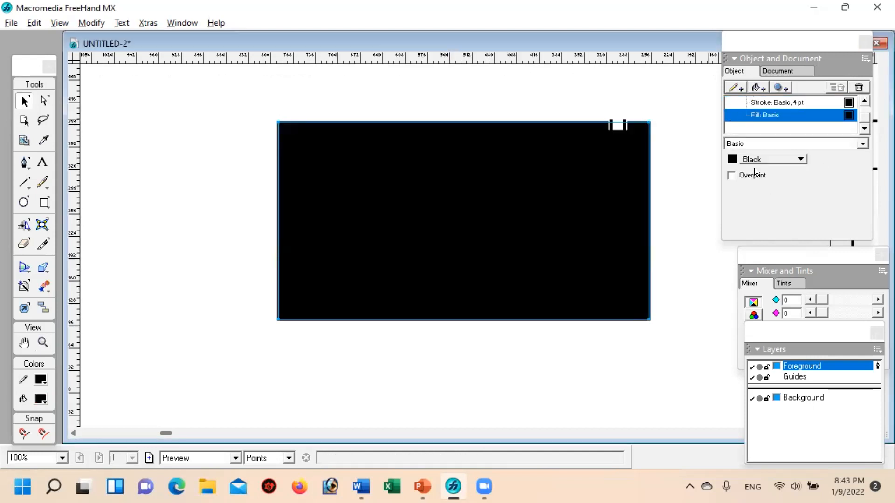
click(734, 158)
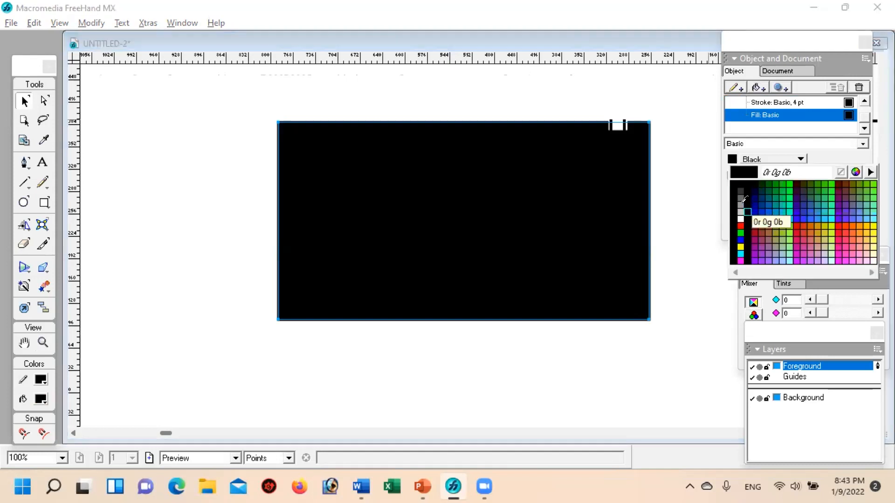
click(740, 199)
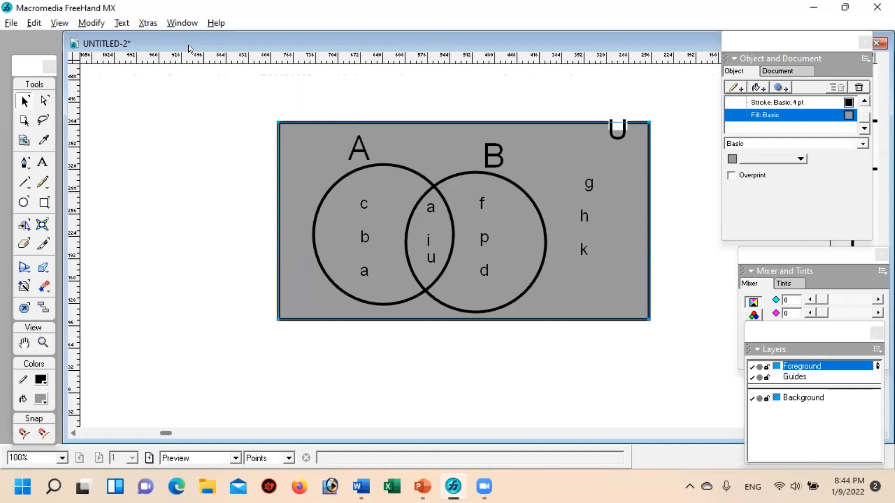
Step: Send the gray-filled universal-set rectangle to the back of the Venn diagram and deselect it
click(93, 22)
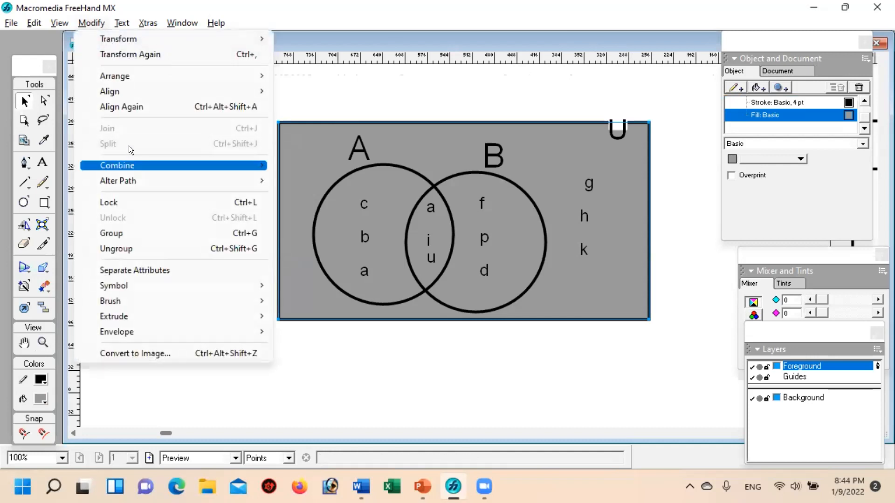
mouse_move(120, 74)
click(303, 124)
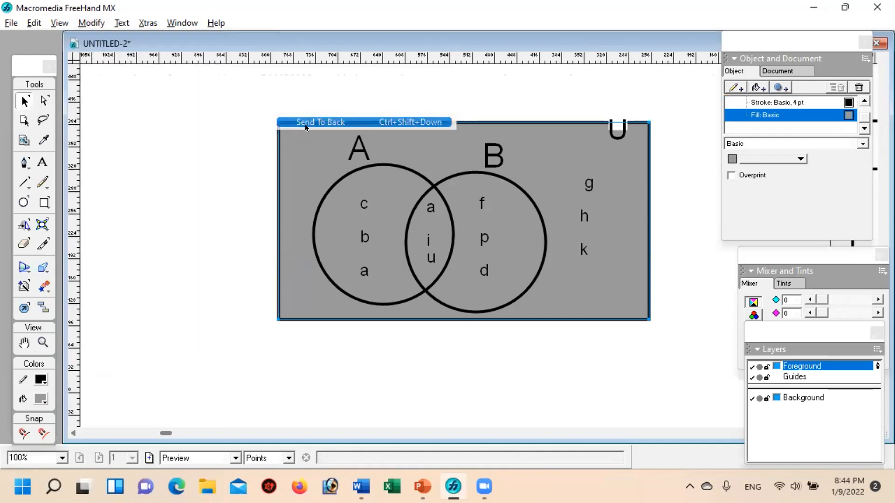
click(205, 209)
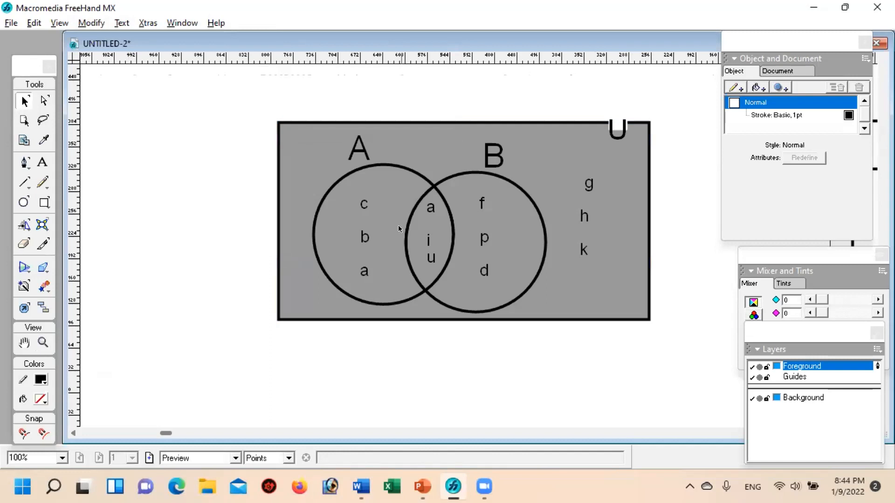
Step: Delete the three divided pieces of circles A and B, leaving the letters inside the gray rectangle
click(391, 165)
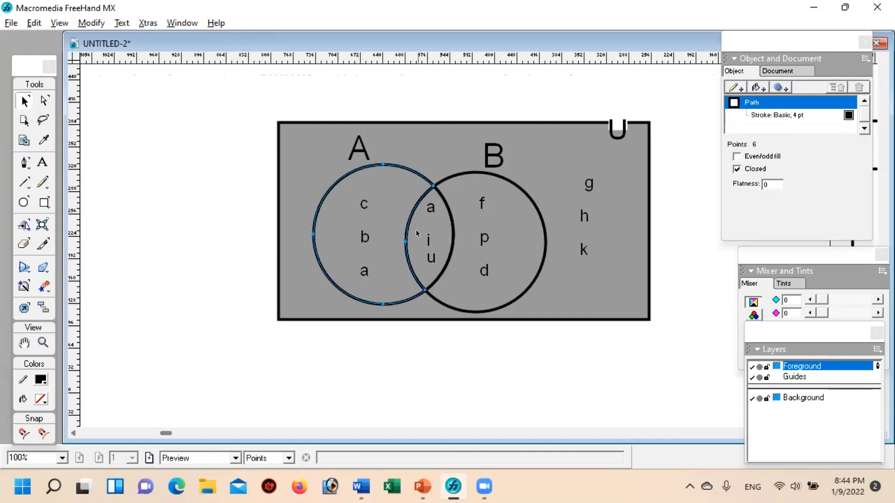
key(Delete)
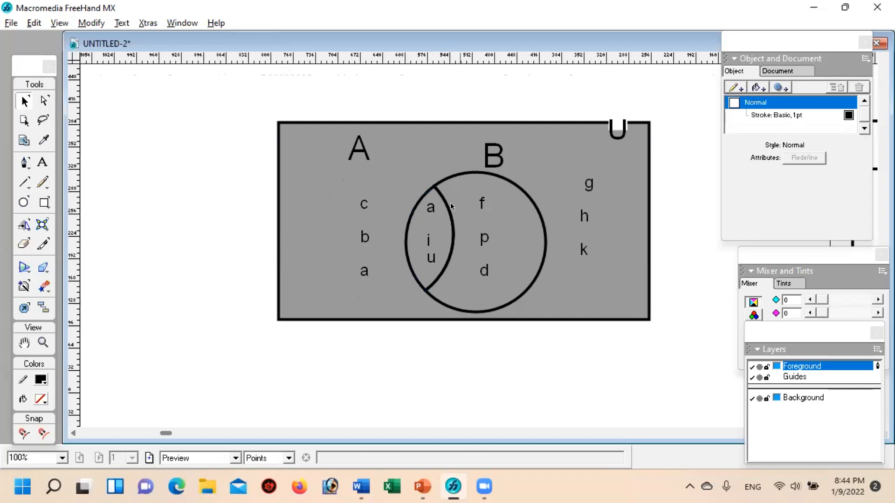
click(432, 193)
key(Delete)
click(429, 194)
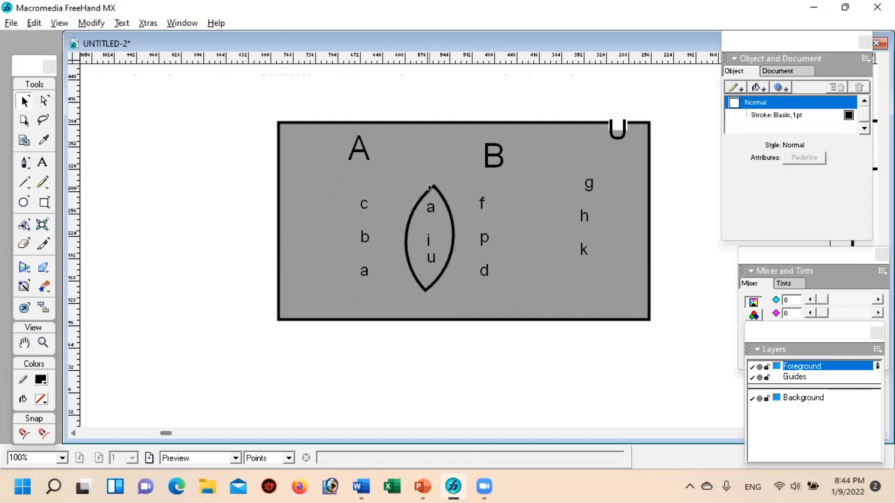
key(Delete)
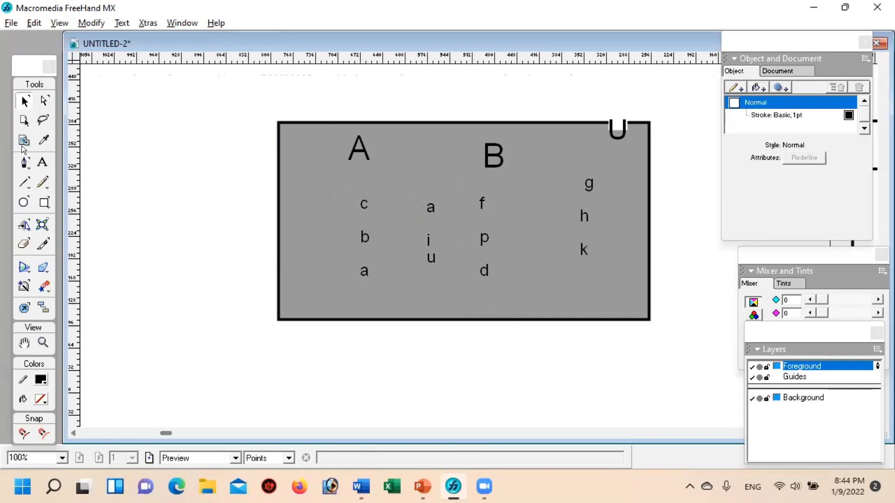
Step: Draw a circle about 209 pt in diameter and position it under label A around the letters c, b, a and a, i, u
click(23, 202)
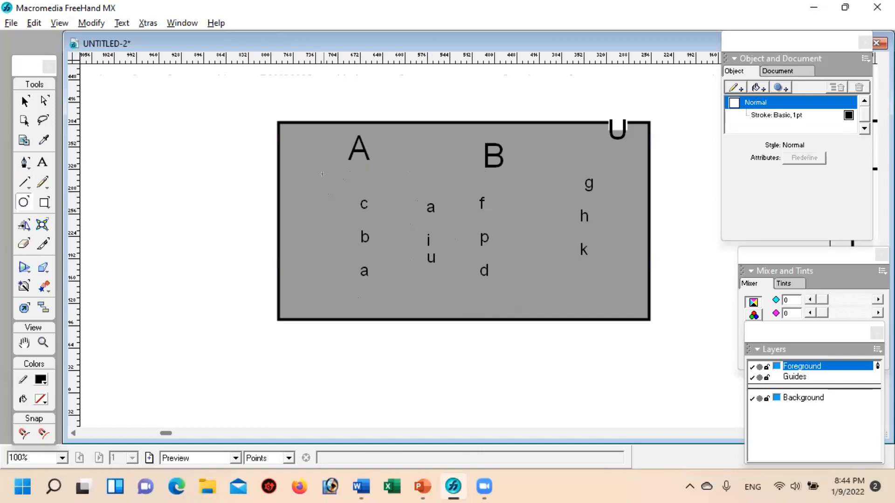
drag(328, 171, 445, 318)
click(23, 100)
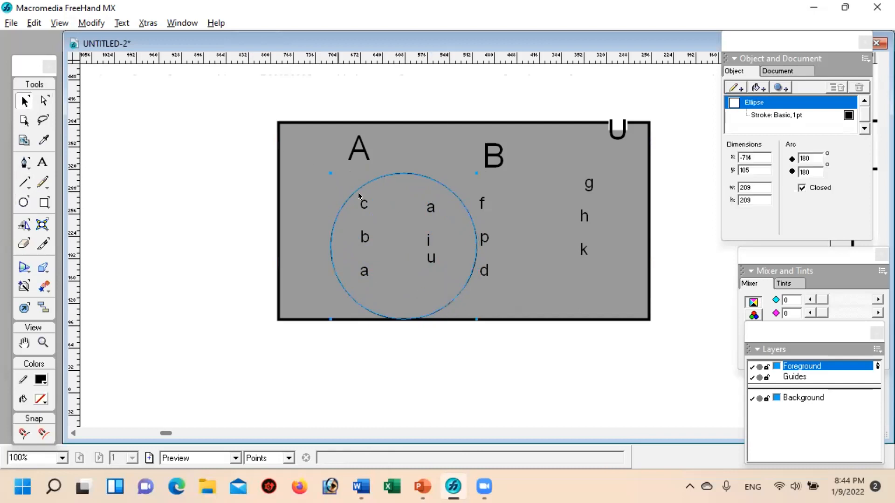
drag(360, 182, 344, 174)
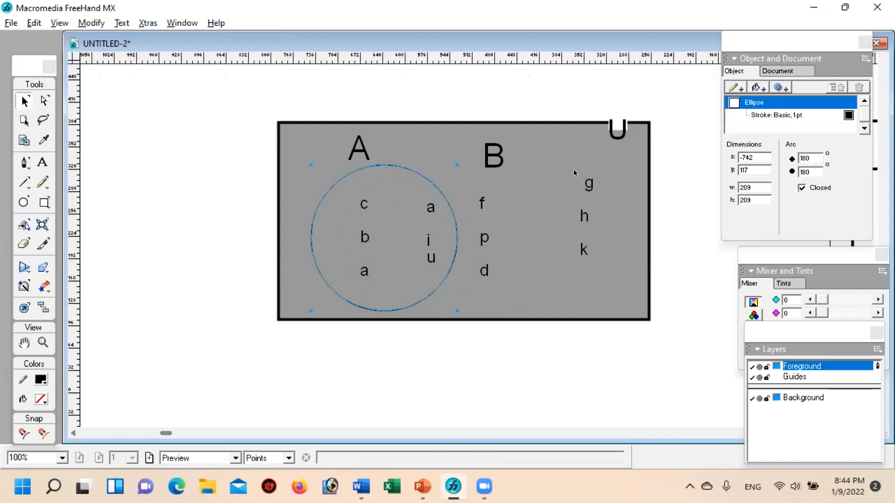
Step: Set the new circle's stroke width to 4 pt and place an overlapping copy of it under label B
click(769, 118)
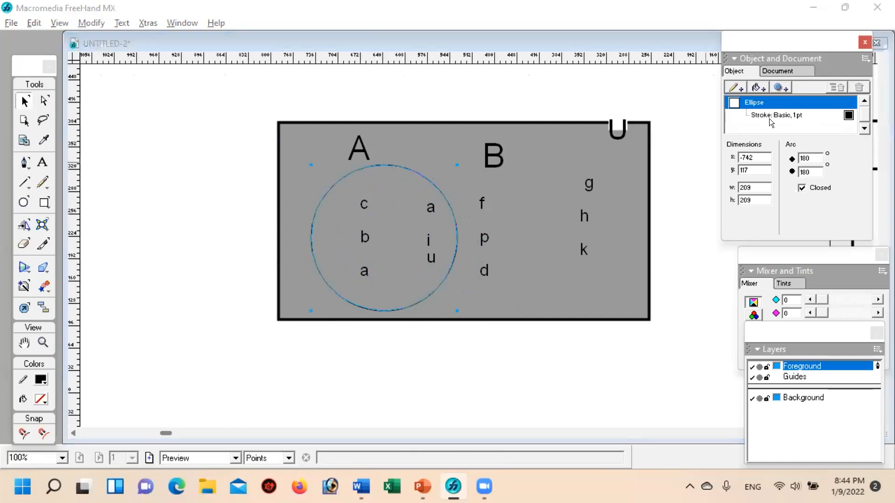
click(857, 159)
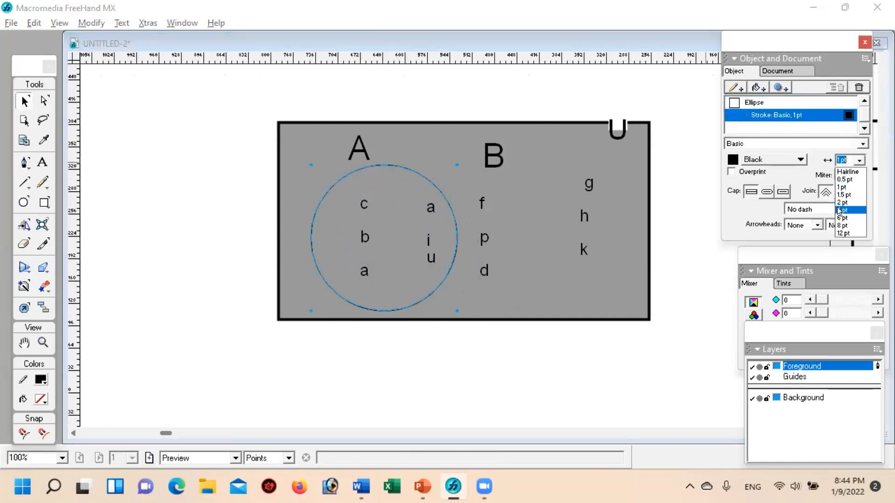
click(842, 210)
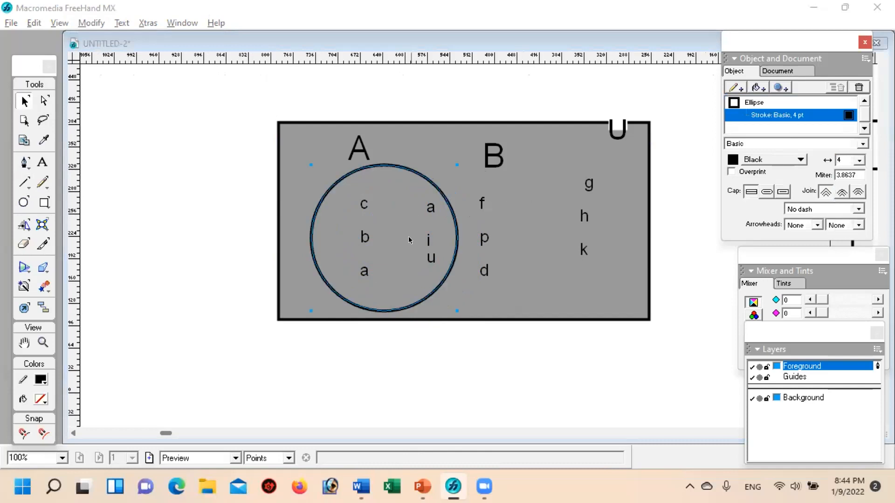
drag(419, 176, 493, 177)
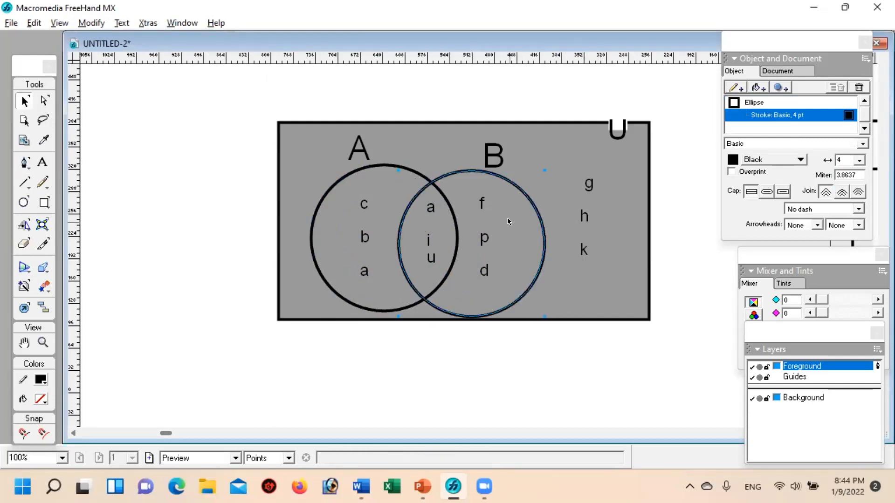
click(440, 326)
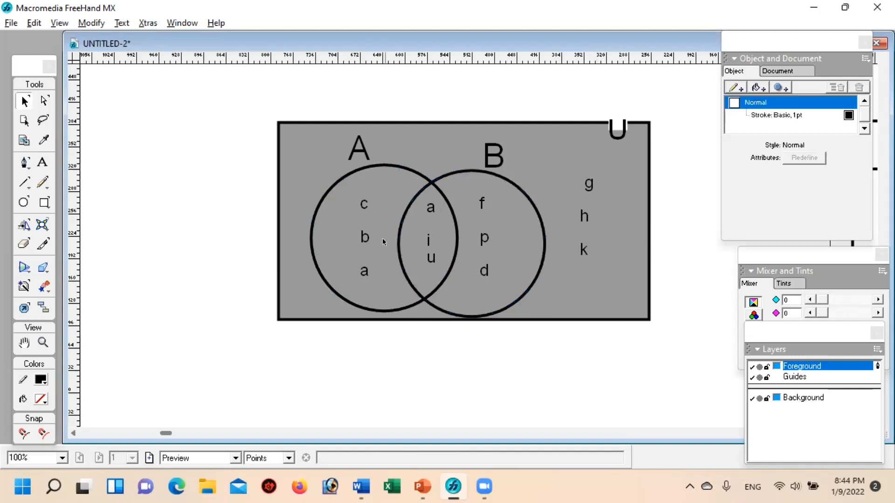
Step: Try filling the whole circle A with white
click(370, 167)
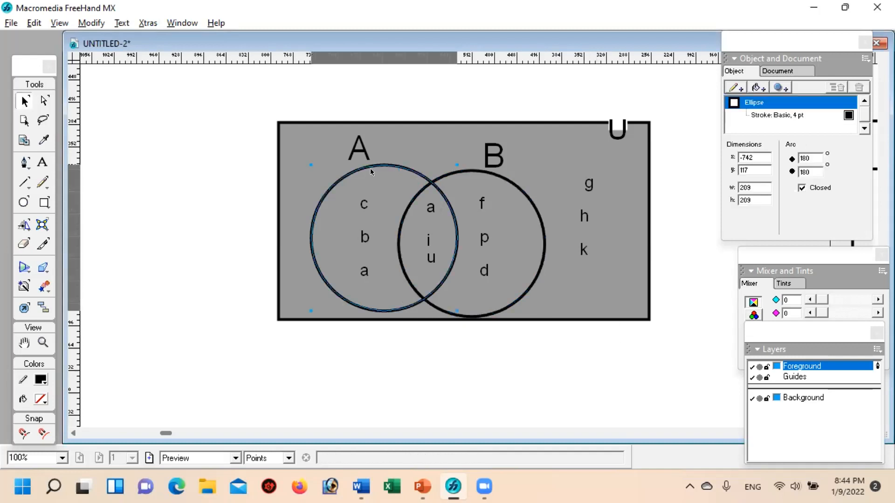
click(755, 86)
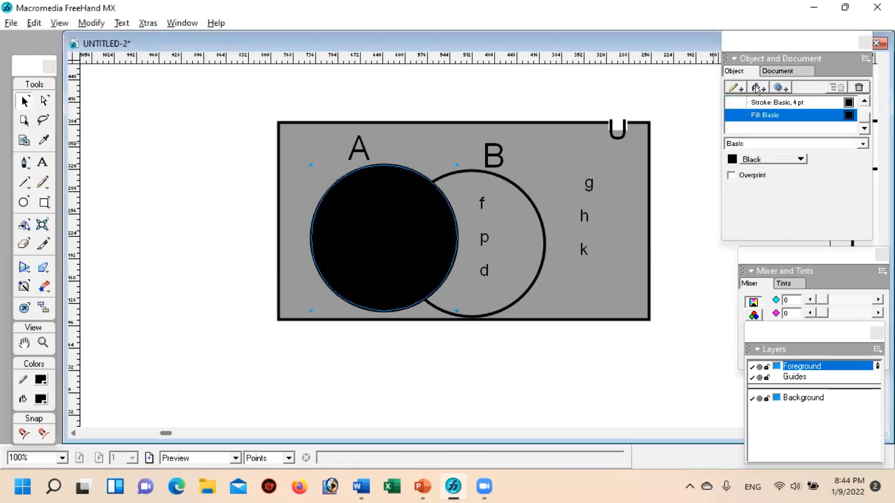
click(729, 158)
click(740, 220)
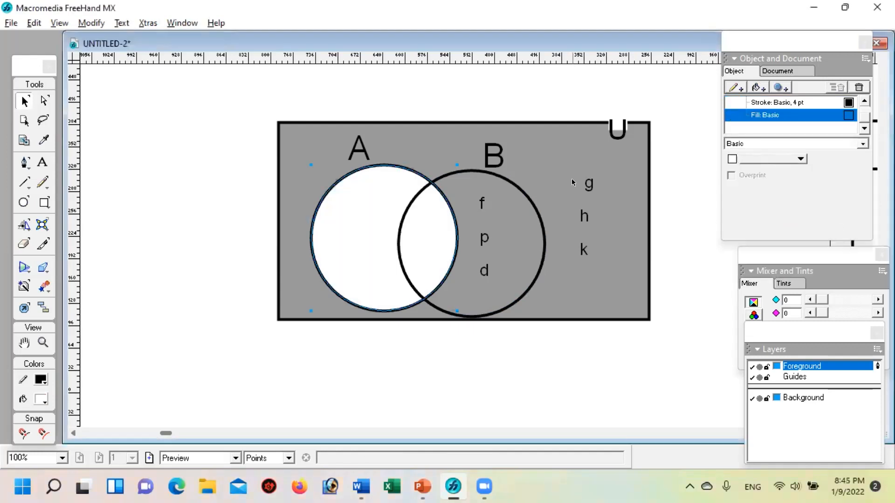
click(675, 259)
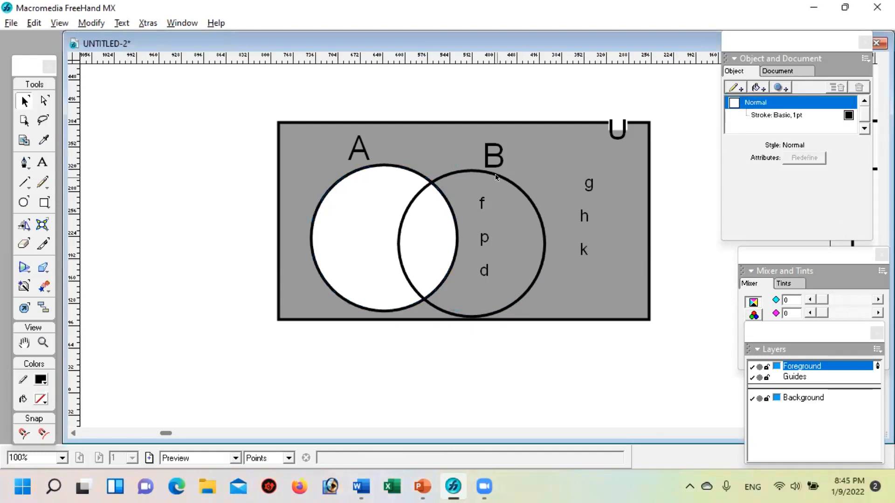
Step: Try filling the whole circle B with red and with white
click(507, 175)
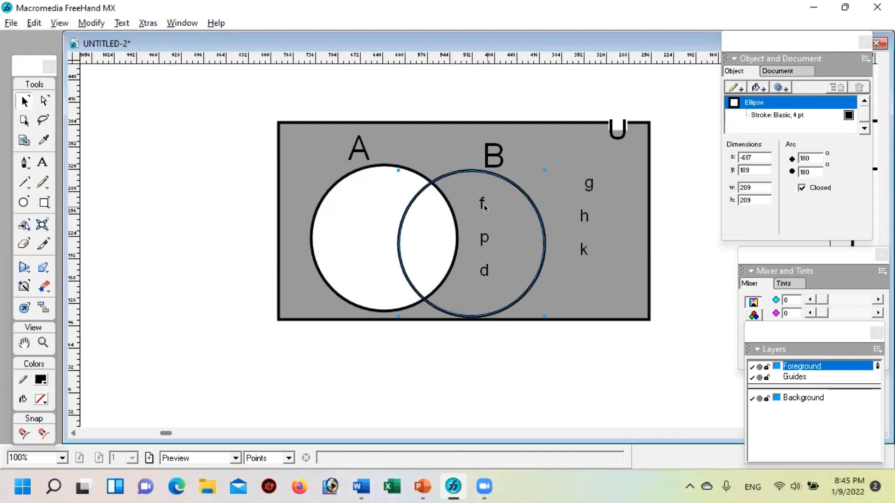
click(757, 88)
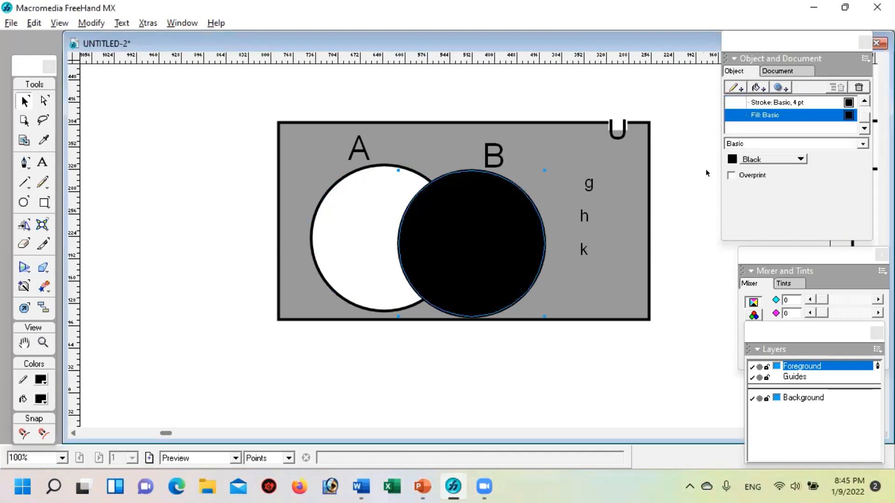
click(730, 158)
click(739, 226)
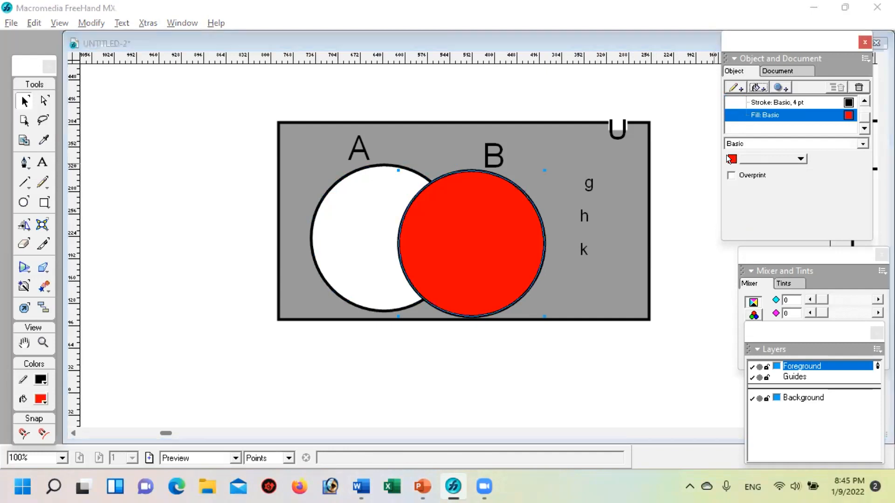
click(728, 158)
click(742, 211)
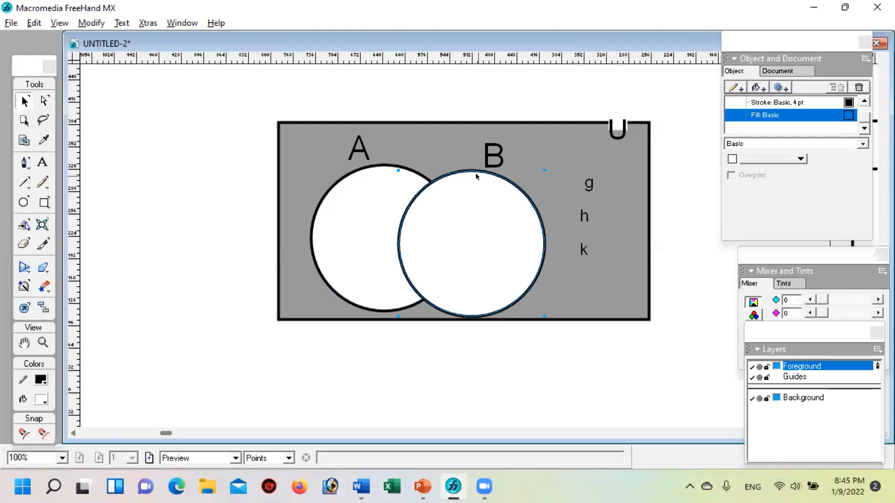
Step: Undo the fills applied to circles B and A
key(ctrl+z)
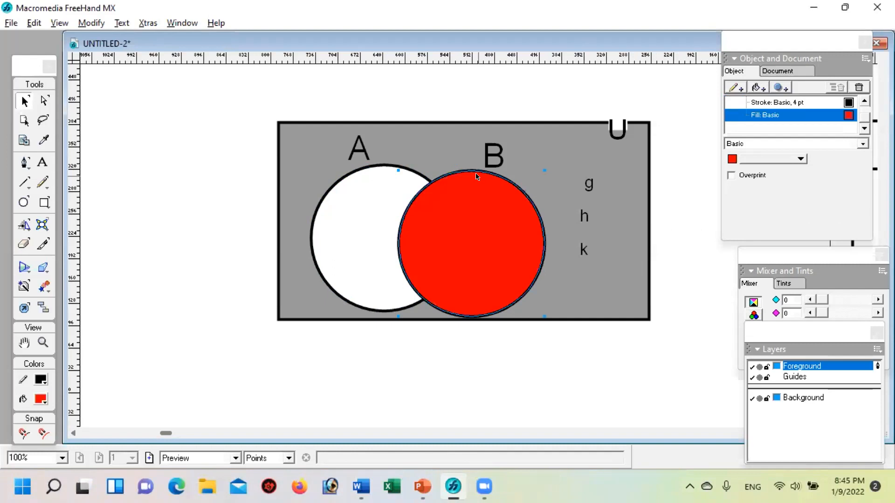
key(ctrl+z)
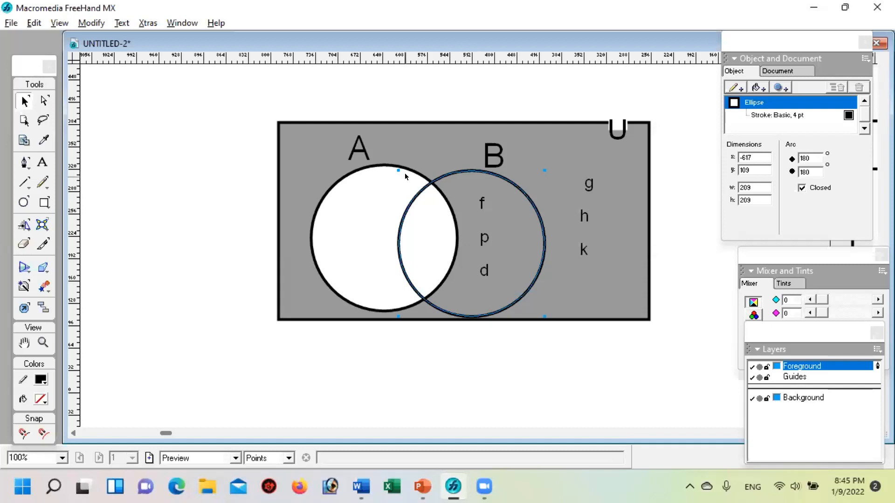
key(ctrl+z)
key(ctrl+z)
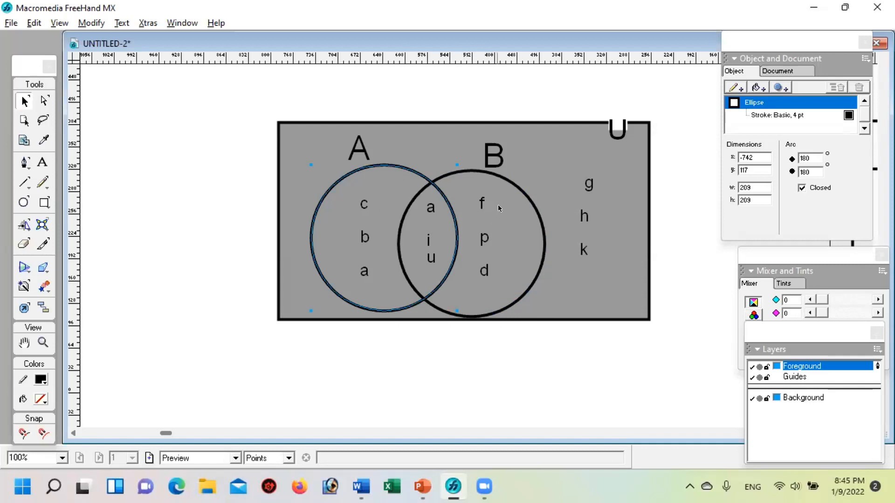
Step: Divide the two overlapping circles A and B into separate regions and deselect them
shift+click(527, 196)
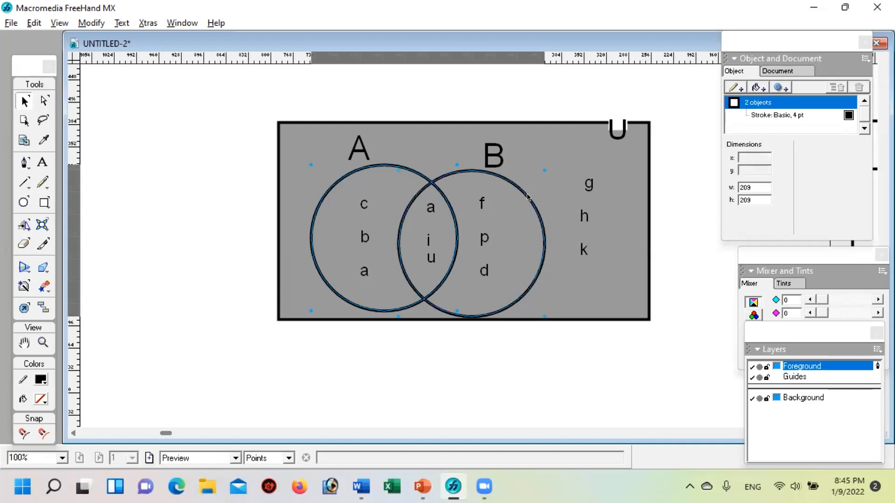
click(87, 21)
mouse_move(141, 164)
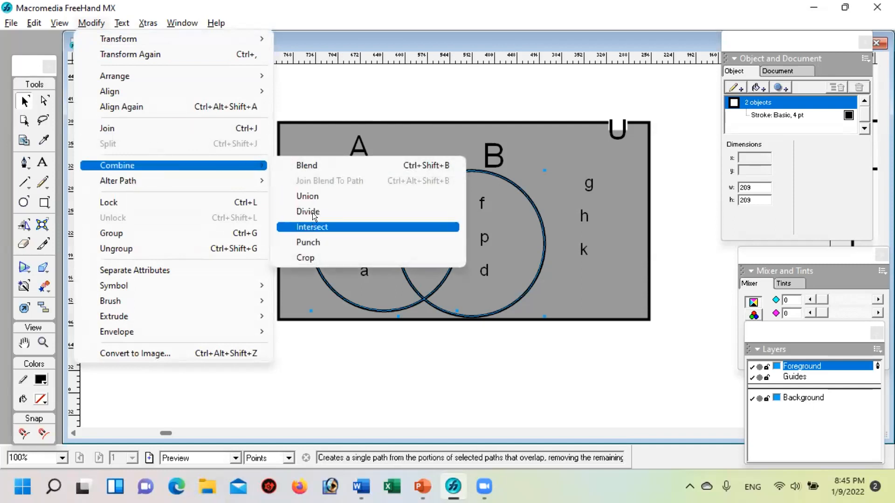
click(316, 214)
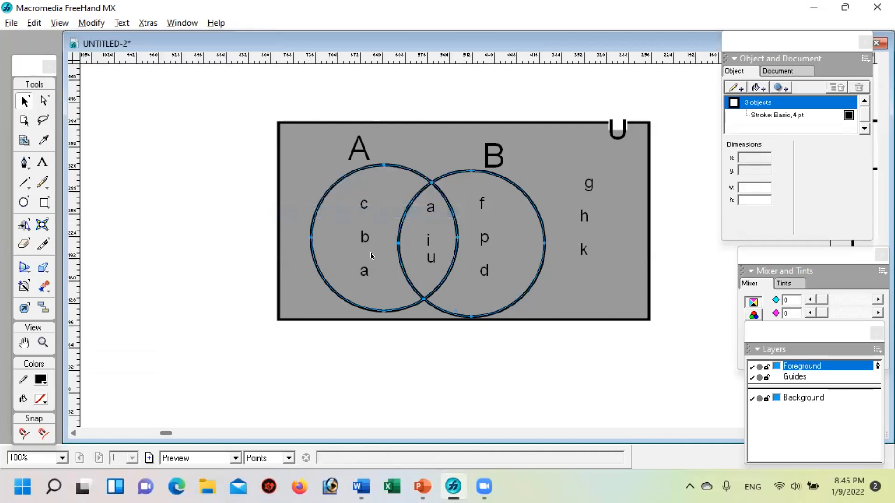
click(597, 391)
Step: Fill the crescent region belonging only to set A with white and deselect everything
click(397, 170)
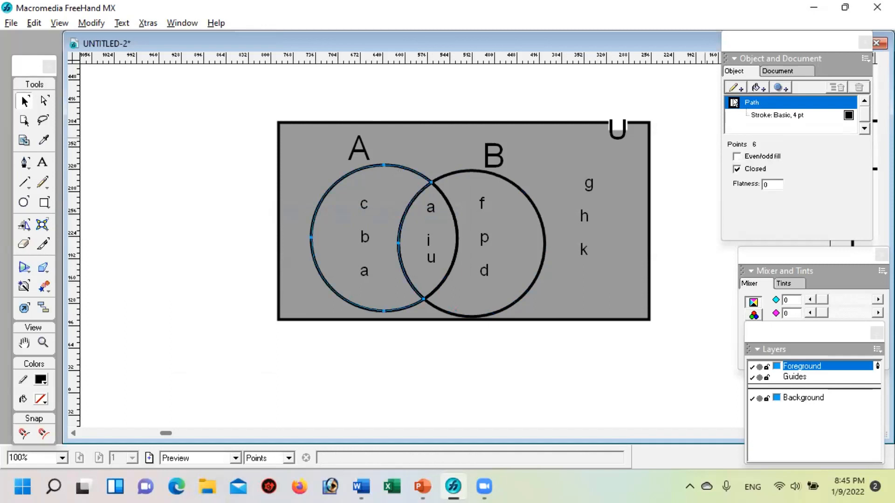
click(756, 86)
click(731, 159)
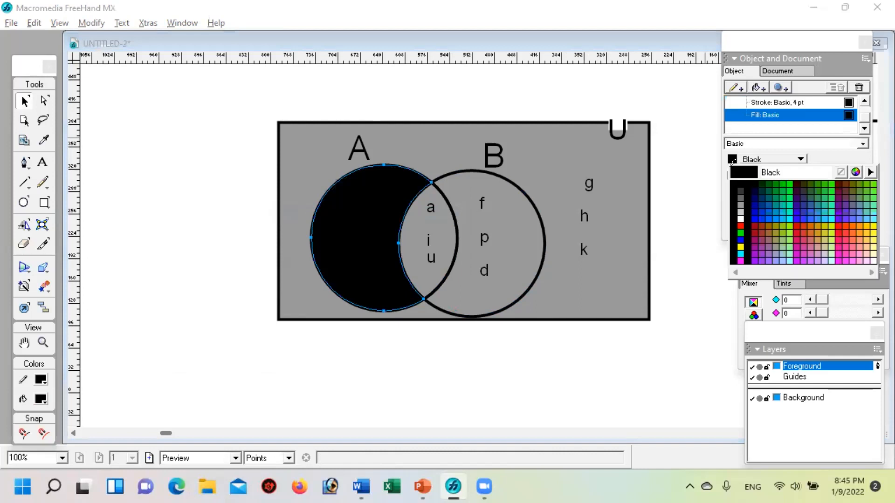
click(740, 218)
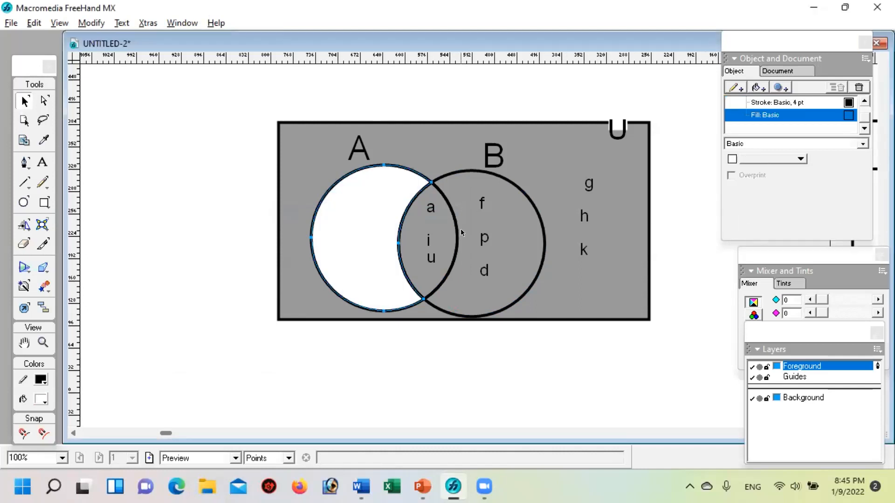
click(441, 230)
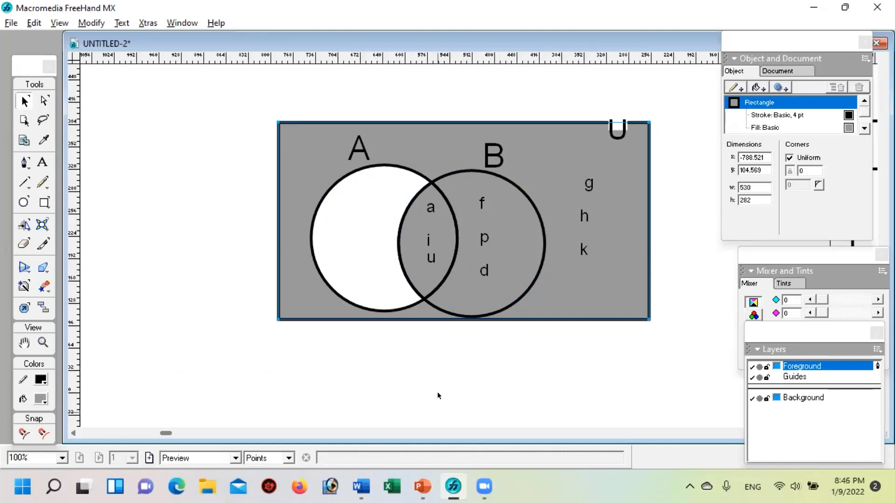
click(377, 343)
Step: Try sending the white crescent of set A to the back, undo the change and deselect it
click(362, 278)
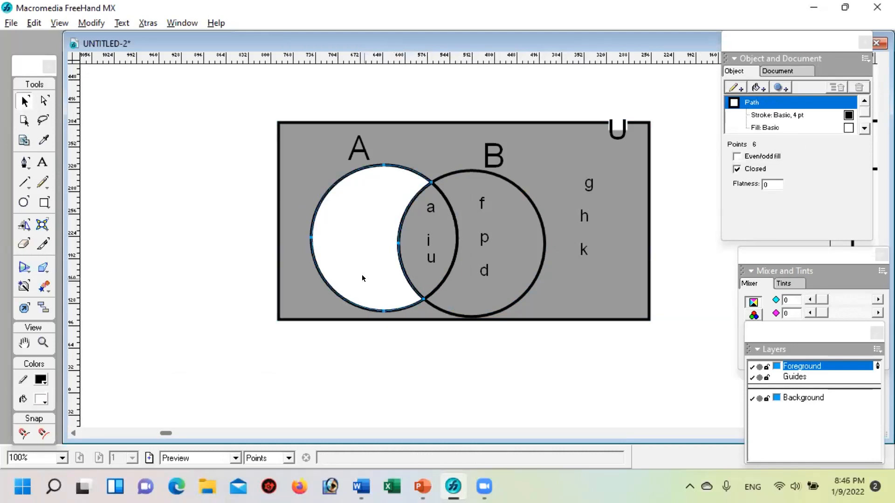
click(88, 20)
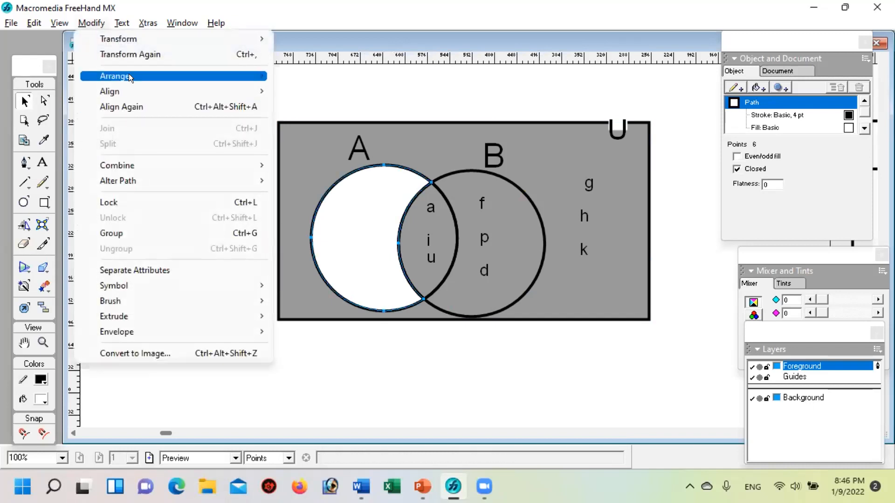
mouse_move(128, 73)
click(308, 122)
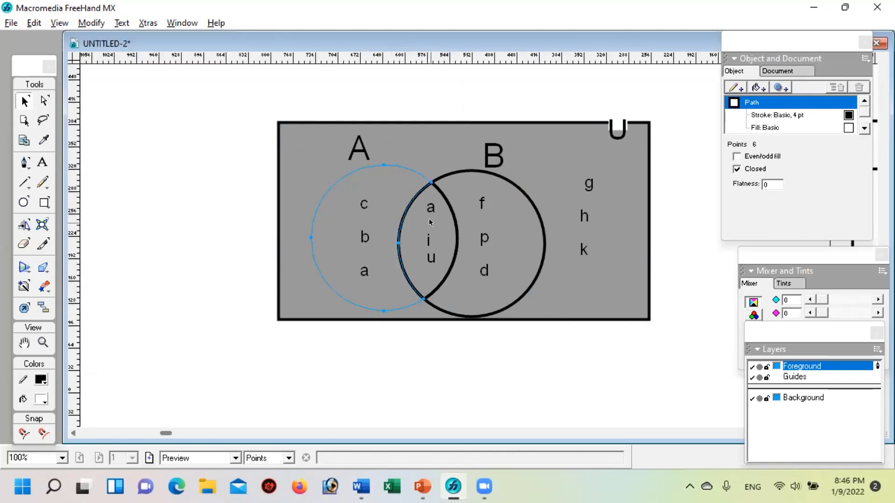
key(ctrl+z)
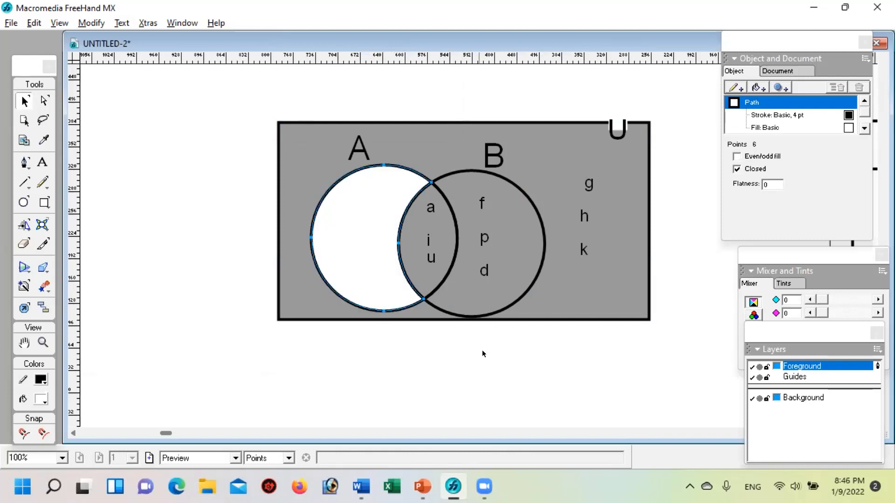
click(485, 362)
Step: Move the white crescent of set A aside to uncover the letters c, b, a and bring that text block to the front
click(352, 231)
drag(353, 229, 304, 243)
click(360, 233)
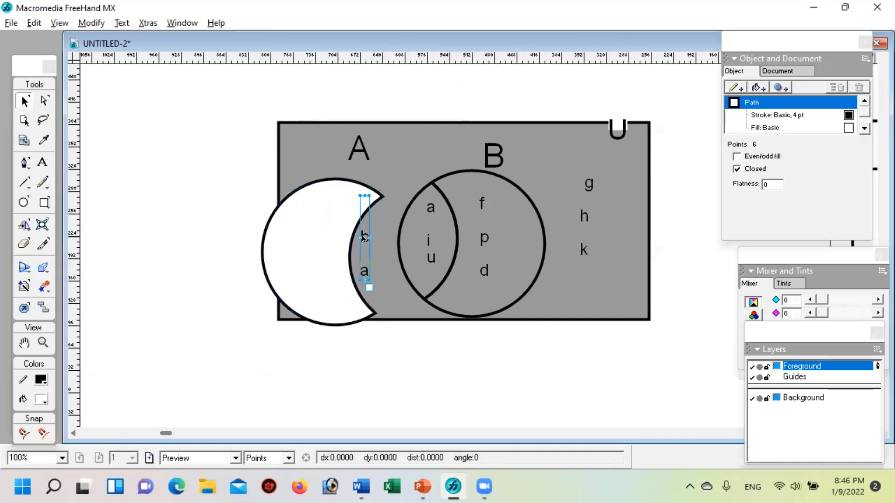
click(91, 23)
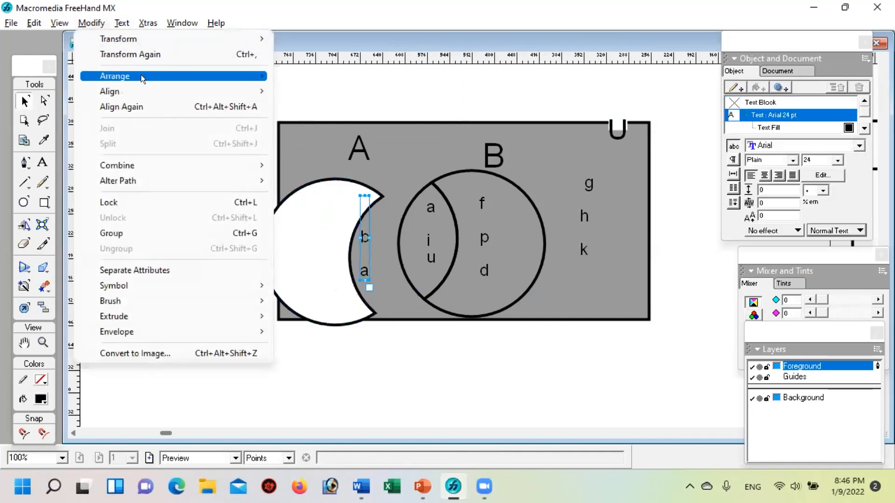
mouse_move(141, 75)
click(313, 75)
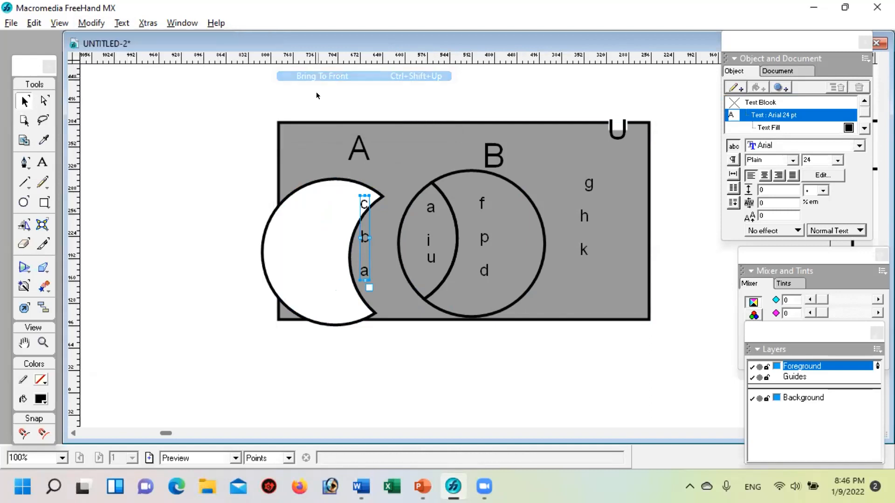
Step: Move the white crescent back beneath the letters c, b, a, nudge it into alignment with circle B's outline and deselect it
drag(293, 196, 340, 177)
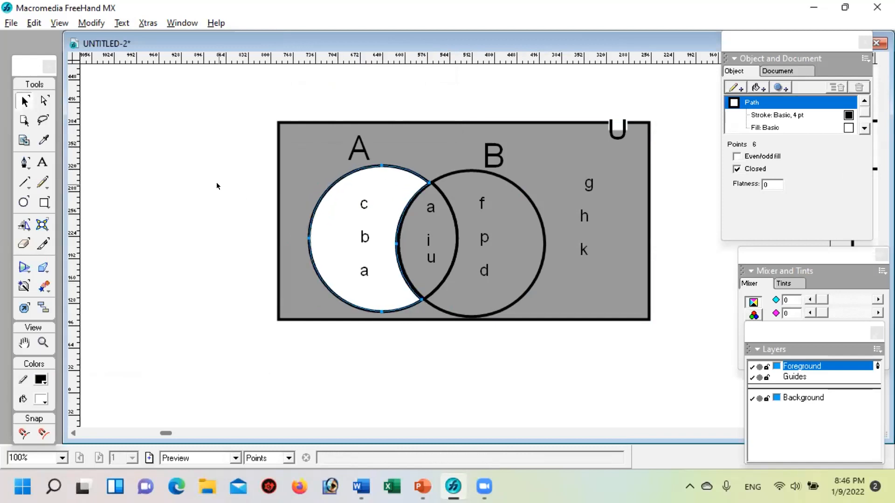
key(Right)
key(Right)
key(Right)
key(Right)
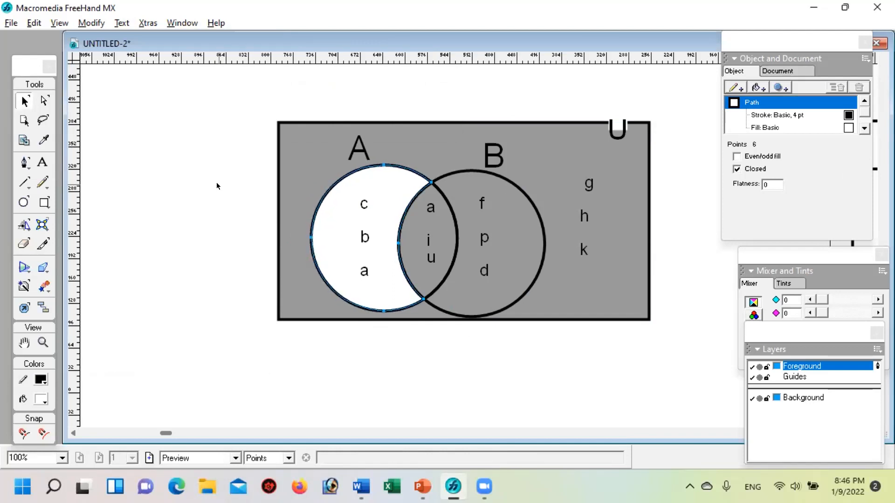
key(Up)
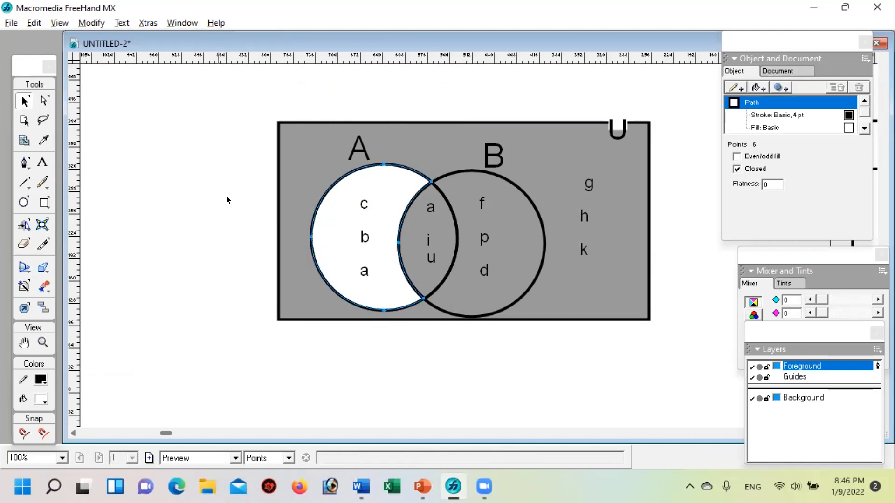
click(554, 363)
Step: Bring the text block with the letters a, i, u in the overlap of A and B to the front
click(430, 260)
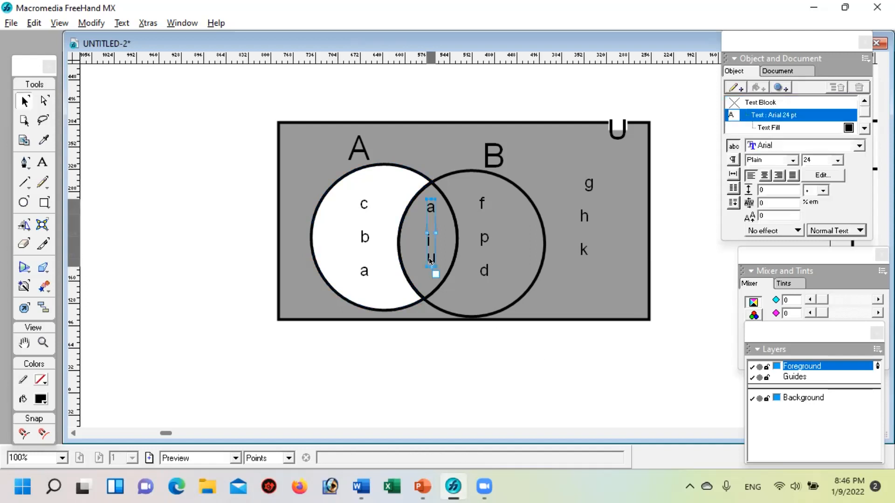
click(87, 22)
mouse_move(141, 75)
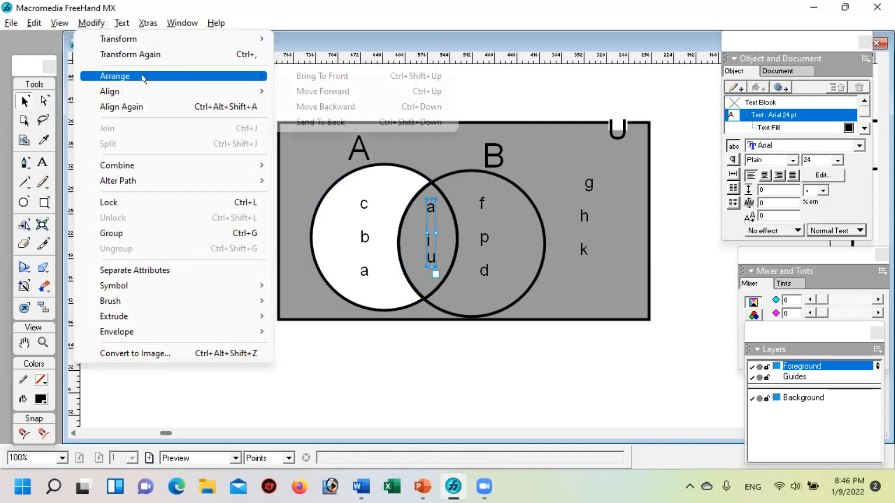
click(323, 75)
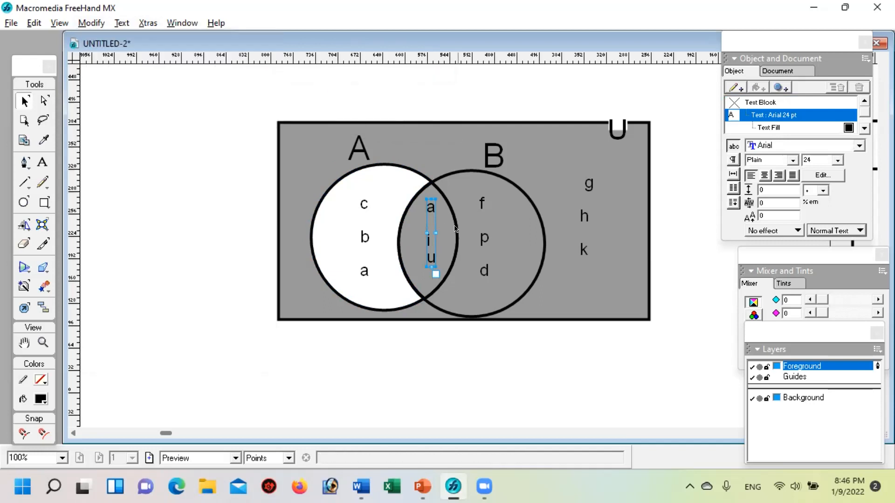
Step: Try to select the overlap region between circles A and B by its interior and by its outline
click(407, 245)
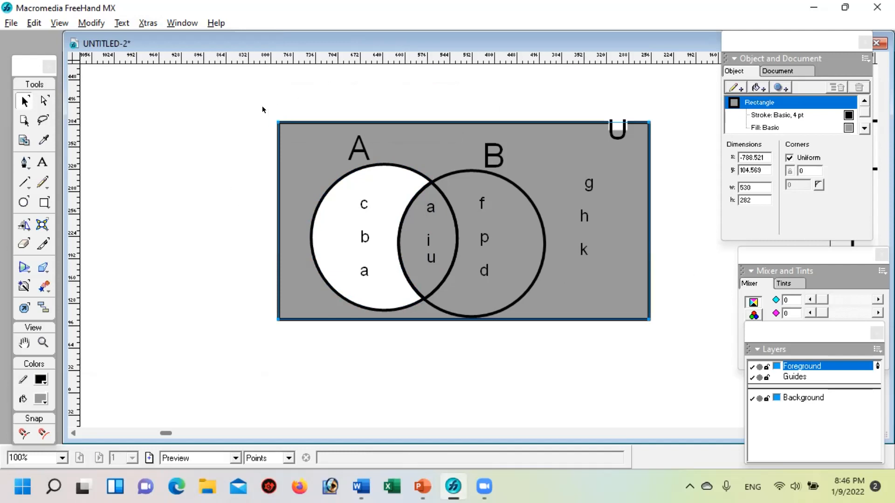
click(544, 371)
click(409, 228)
click(374, 388)
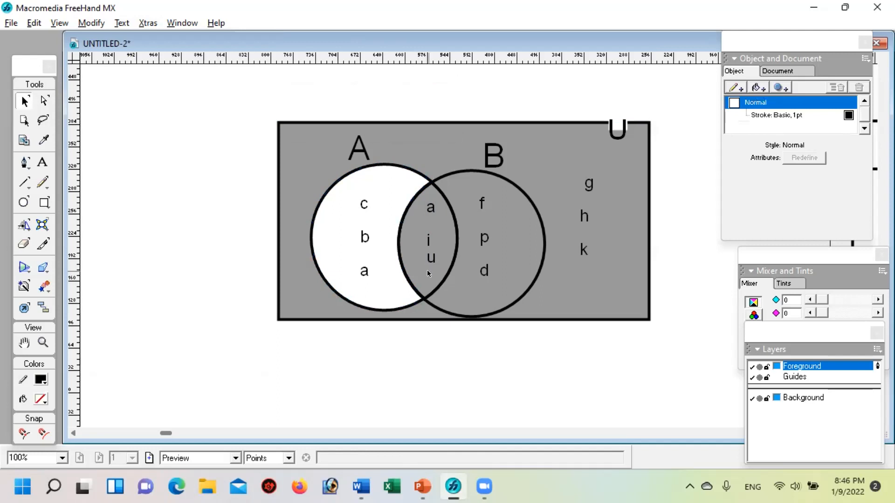
click(427, 270)
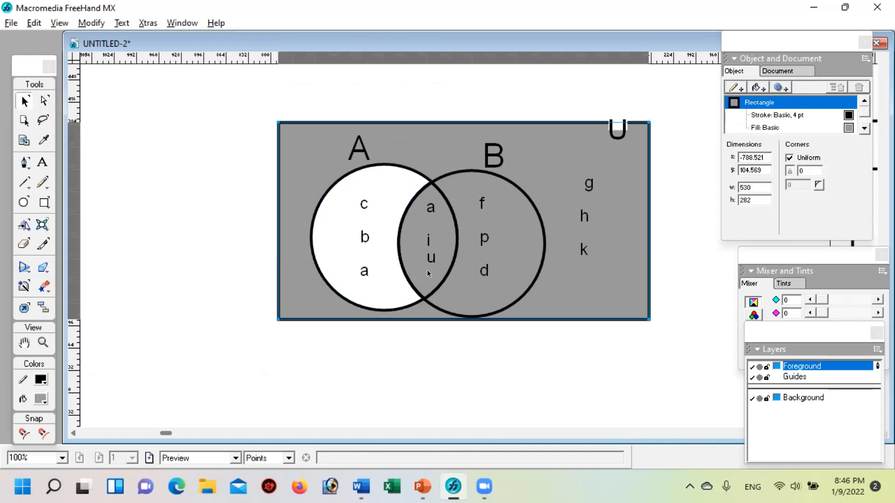
click(437, 373)
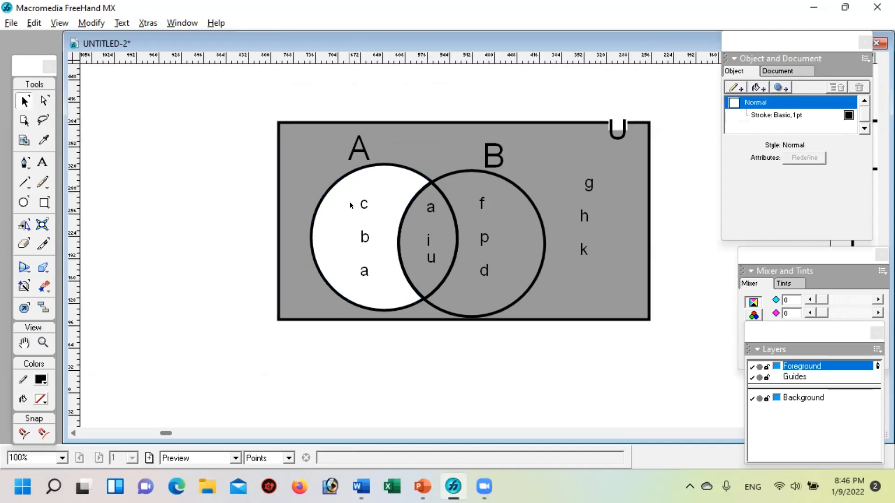
click(442, 197)
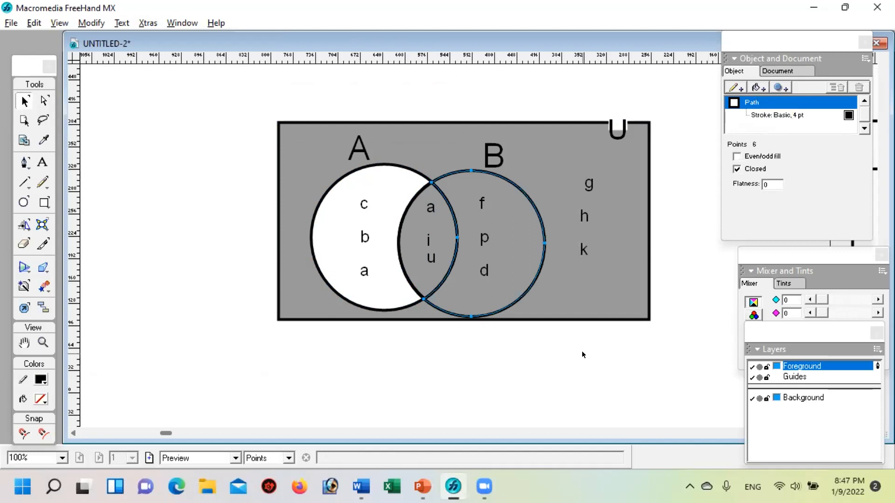
click(493, 264)
Step: Bring the text block with the letters f, p, d in set B to the front
click(486, 236)
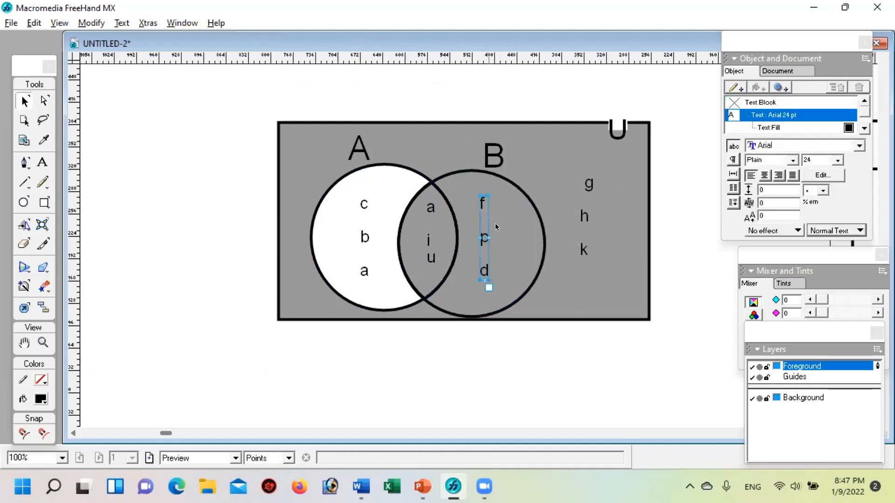
click(89, 22)
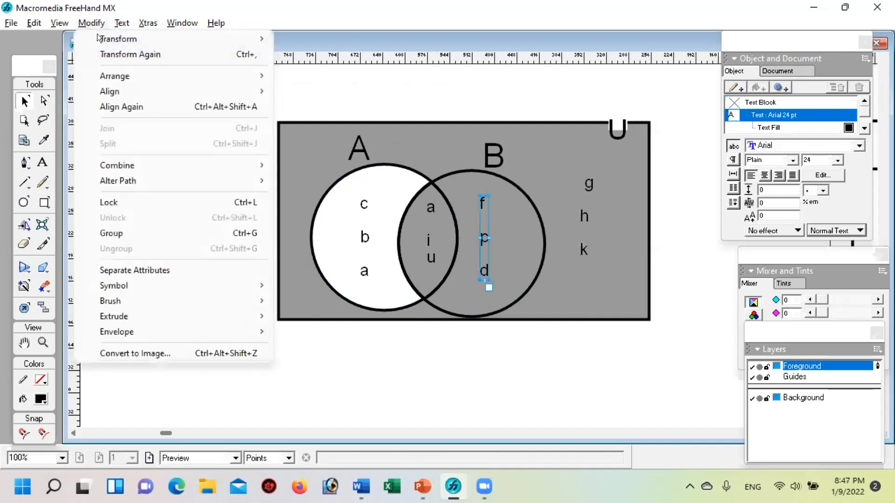
mouse_move(270, 77)
click(321, 76)
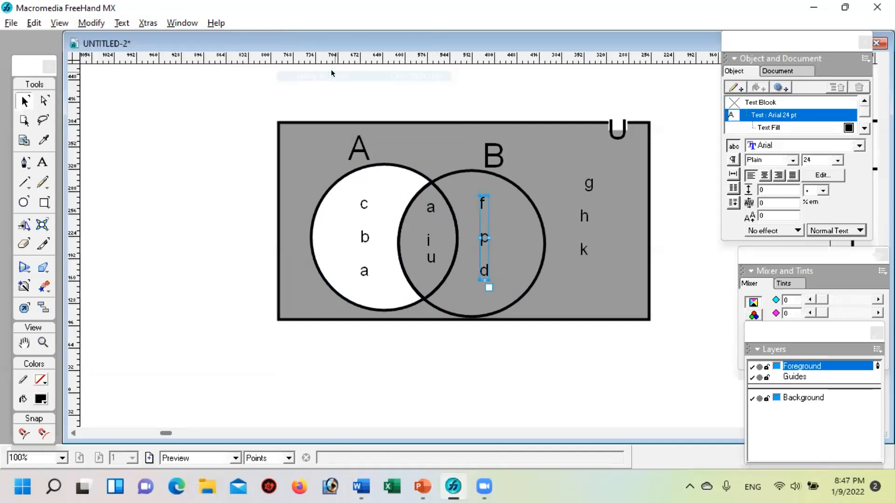
Step: Try to select the region belonging only to set B, and deselect everything
click(538, 222)
click(476, 194)
click(452, 175)
click(453, 174)
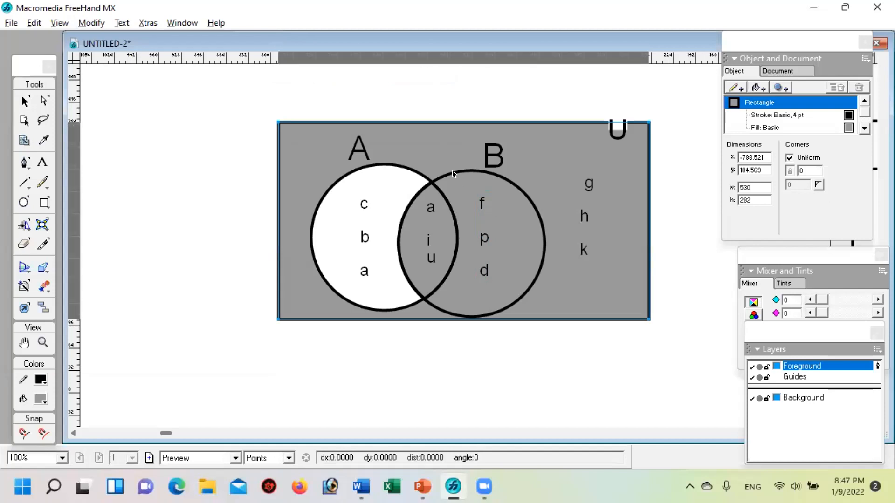
click(483, 239)
click(483, 238)
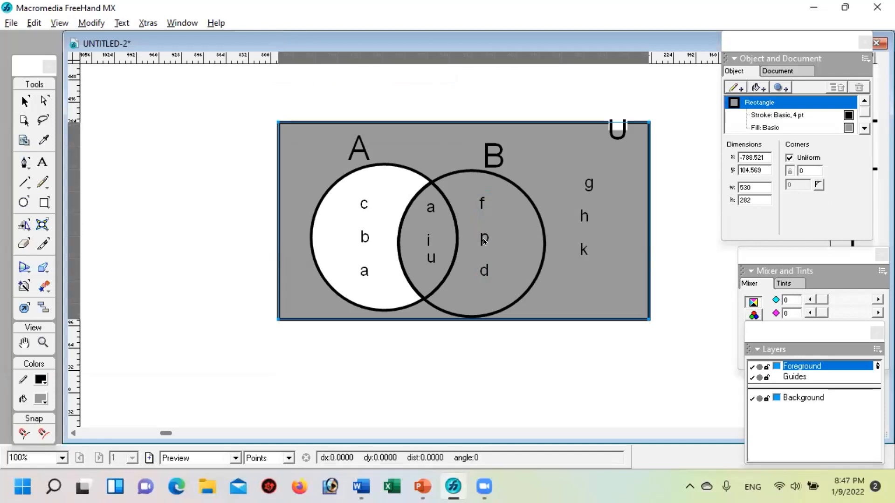
click(514, 359)
Step: Move the letters f, p, d out of set B to the empty area left of the rectangle and deselect everything
click(483, 279)
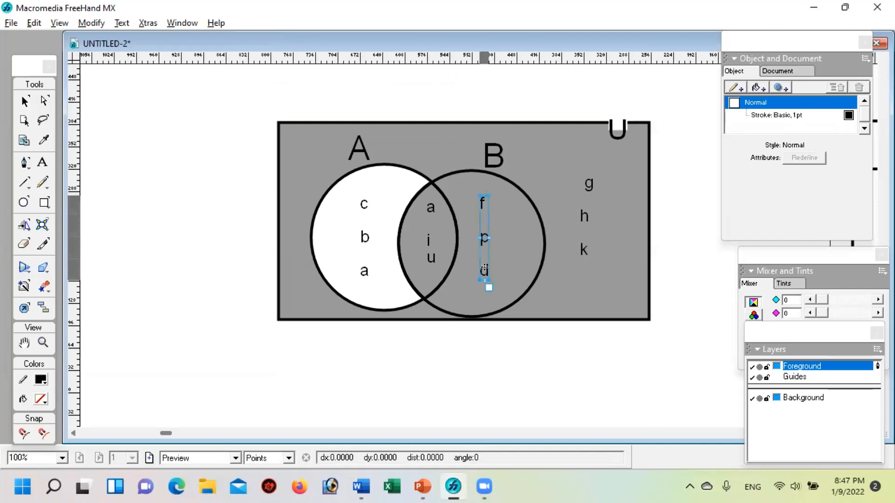
drag(484, 267, 226, 294)
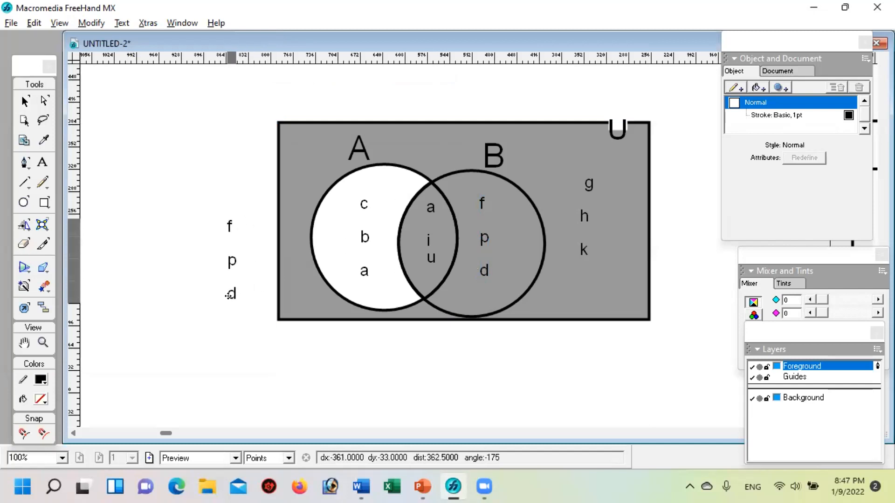
click(518, 199)
click(564, 396)
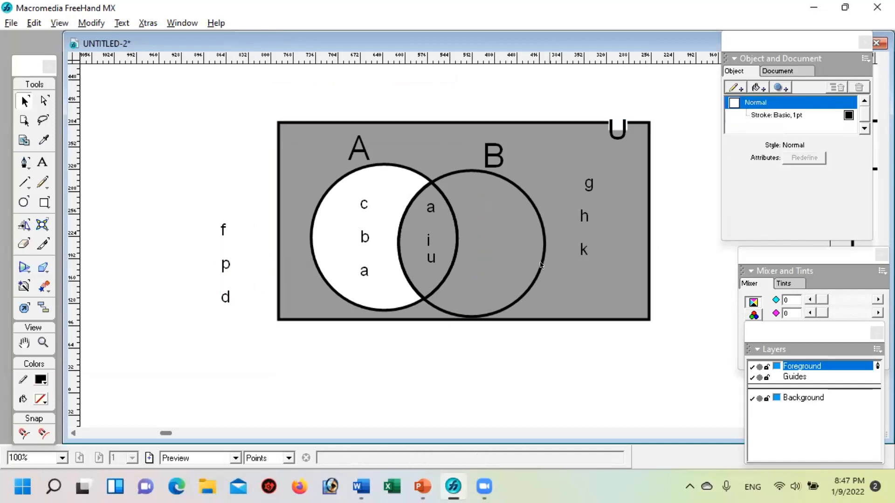
Step: Fill the crescent region belonging only to set B with white and move the letters f, p, d back inside it
click(541, 220)
click(758, 87)
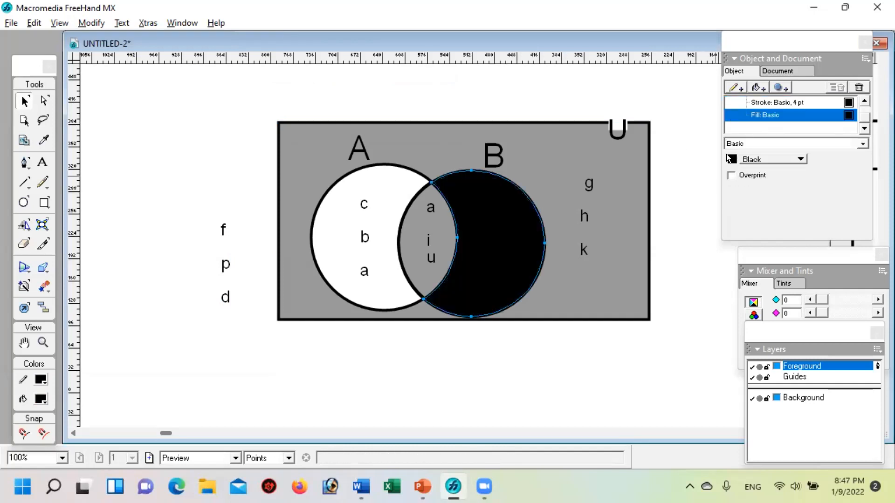
click(733, 160)
click(741, 215)
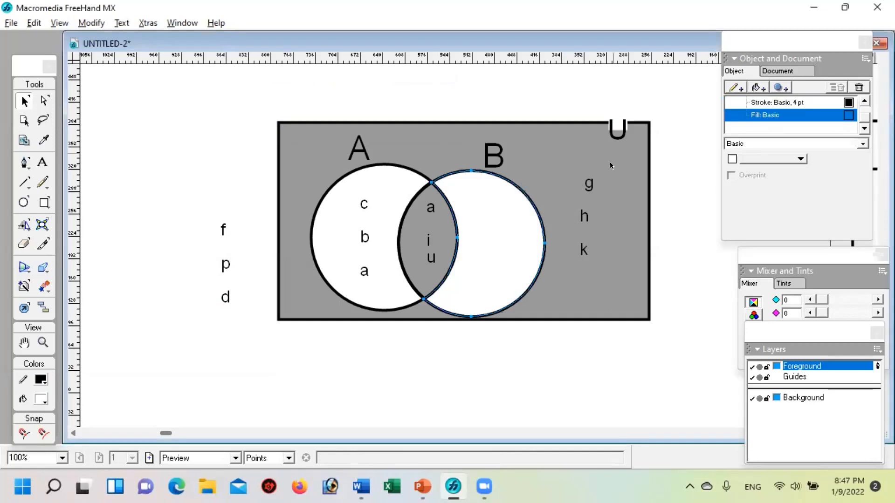
click(585, 369)
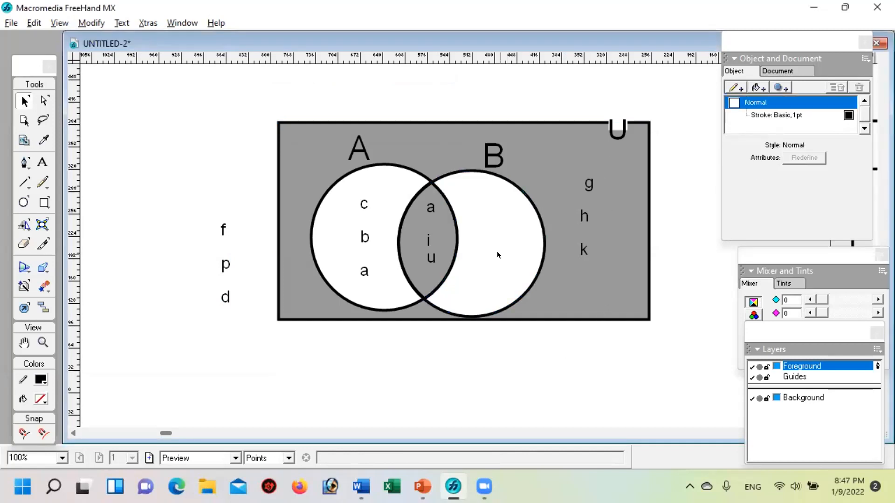
drag(228, 294, 525, 284)
Step: Move the letters a, i, u out of the overlap to the left of the rectangle and try to select the overlap region
click(427, 259)
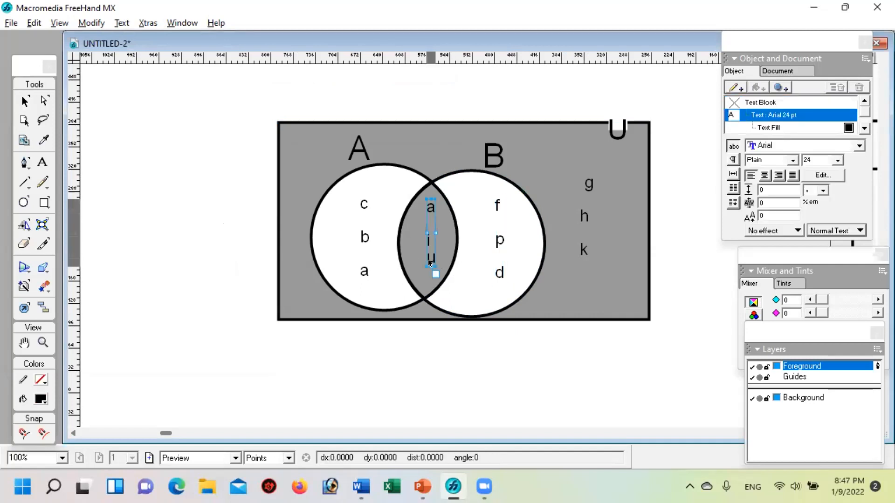
drag(428, 259, 188, 290)
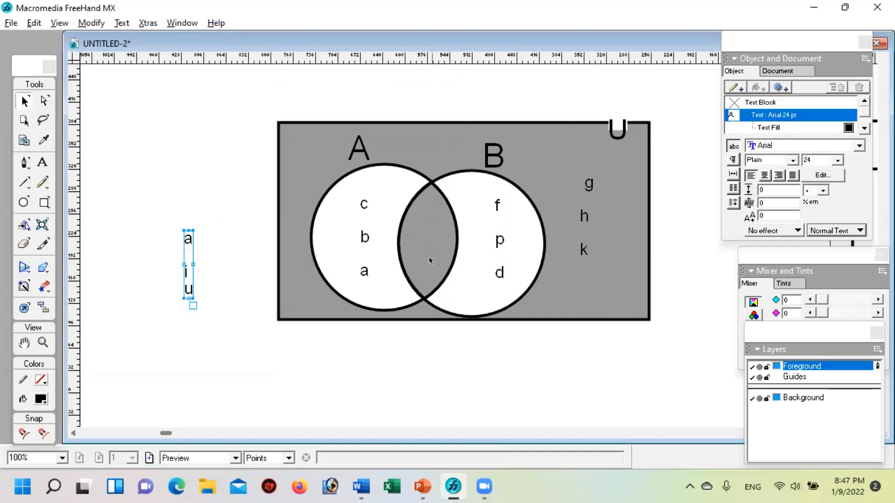
click(429, 259)
click(494, 386)
click(419, 219)
click(462, 368)
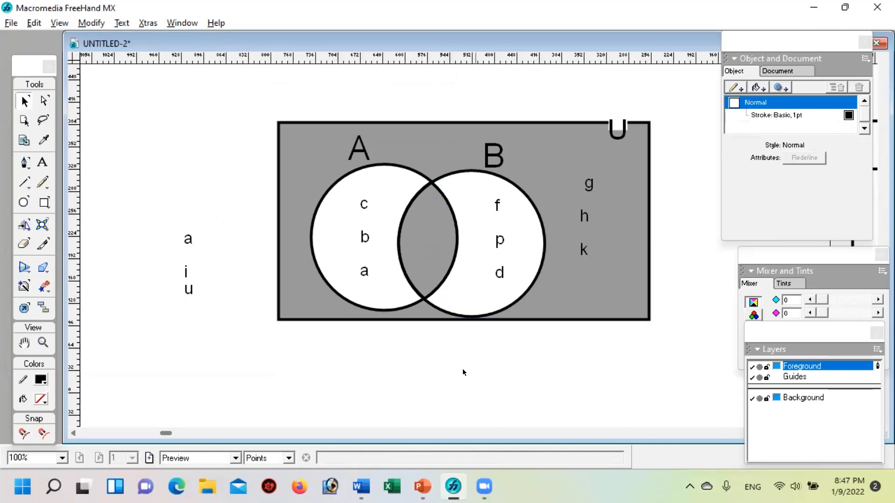
click(409, 213)
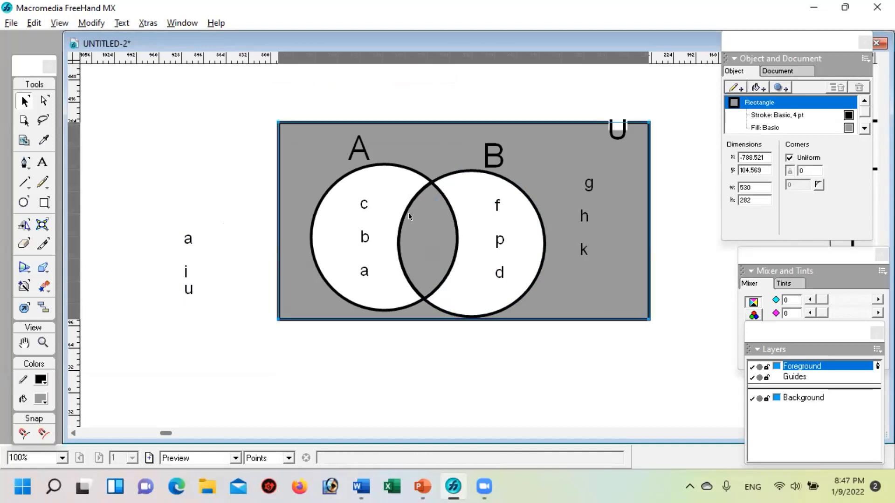
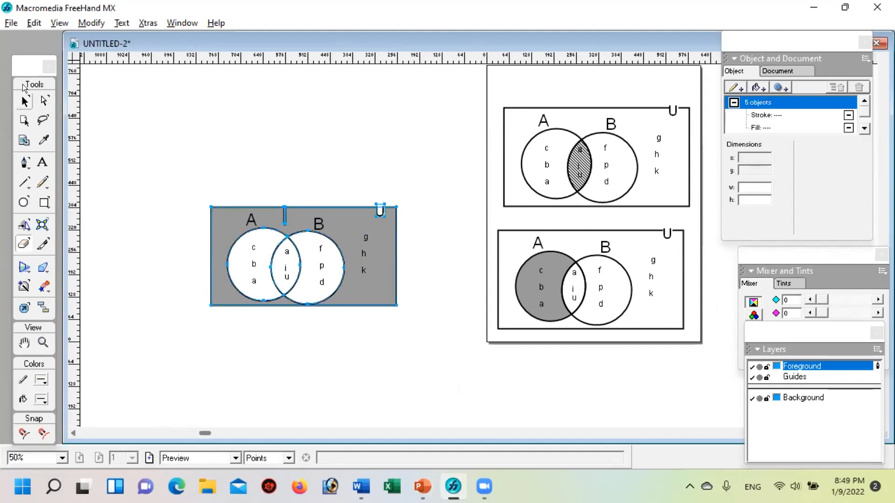
Step: Deselect everything and move the gray Venn diagram slightly to the right and up
click(25, 100)
click(169, 117)
click(285, 217)
drag(292, 214, 304, 208)
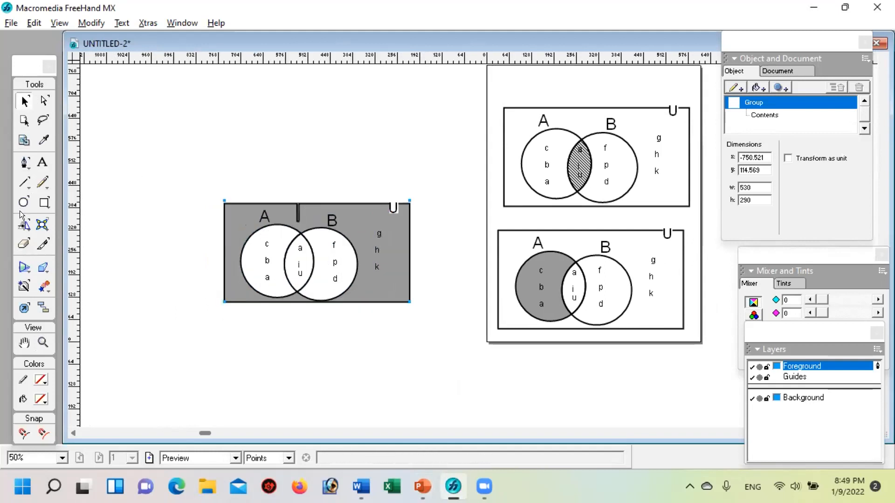
Step: Erase a narrow strip from top to bottom through the gray rectangle just right of circle B, and deselect everything
click(24, 243)
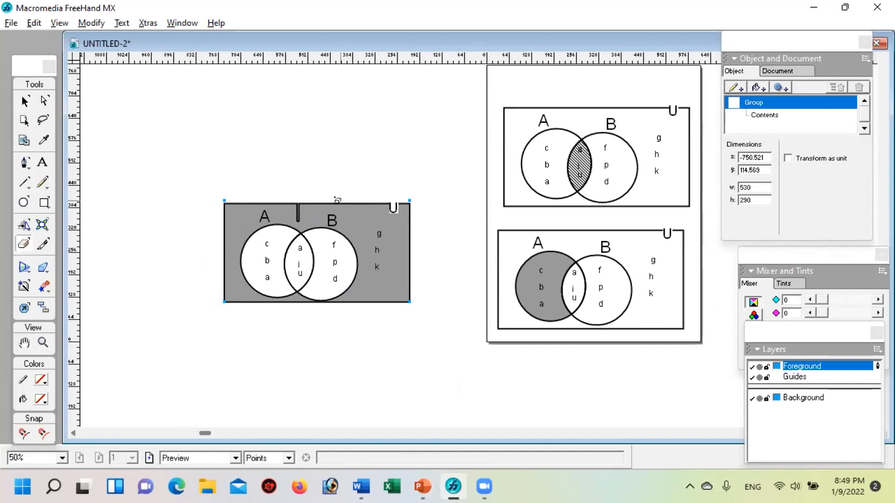
drag(357, 193, 367, 311)
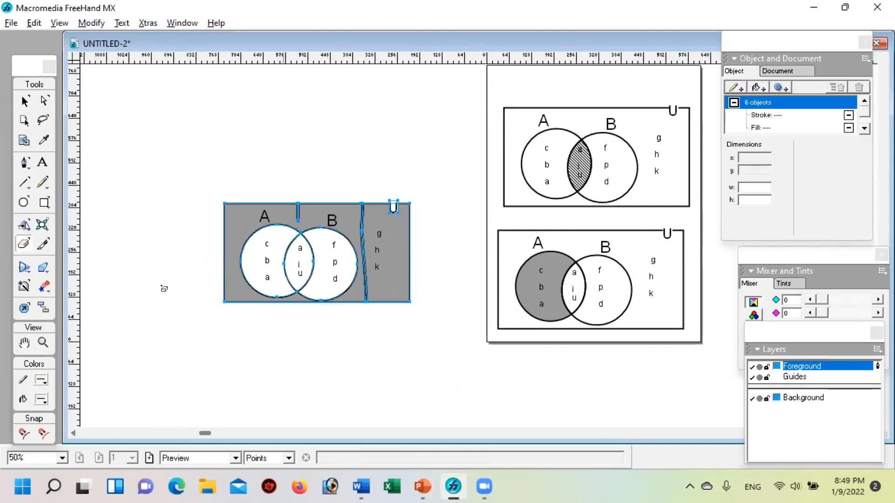
click(24, 100)
click(158, 110)
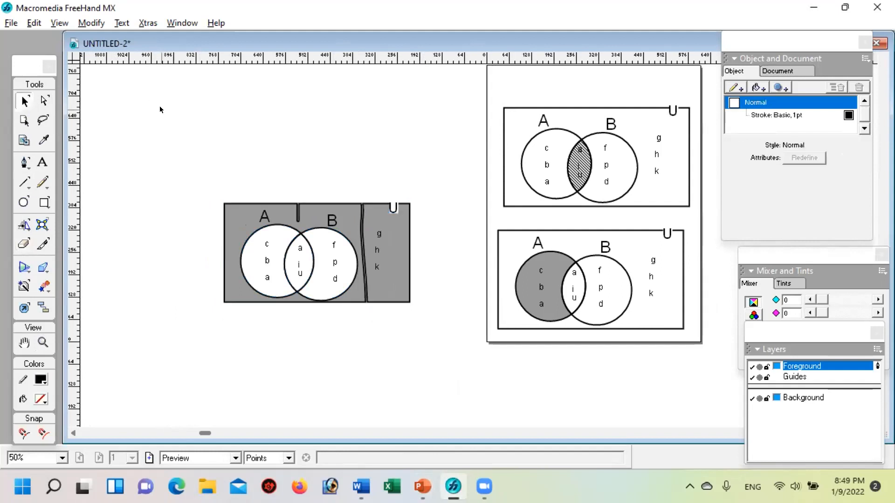
Step: Move the gray Venn diagram up and to the left, and delete it
click(407, 263)
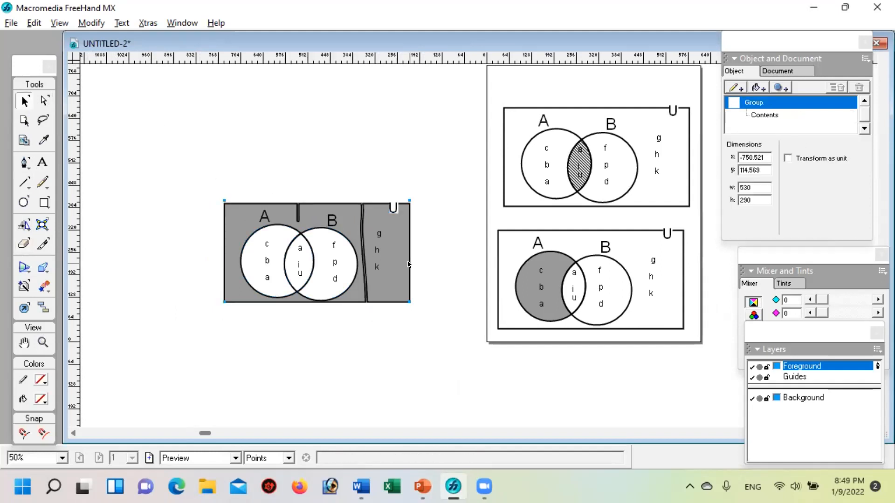
drag(395, 261, 351, 239)
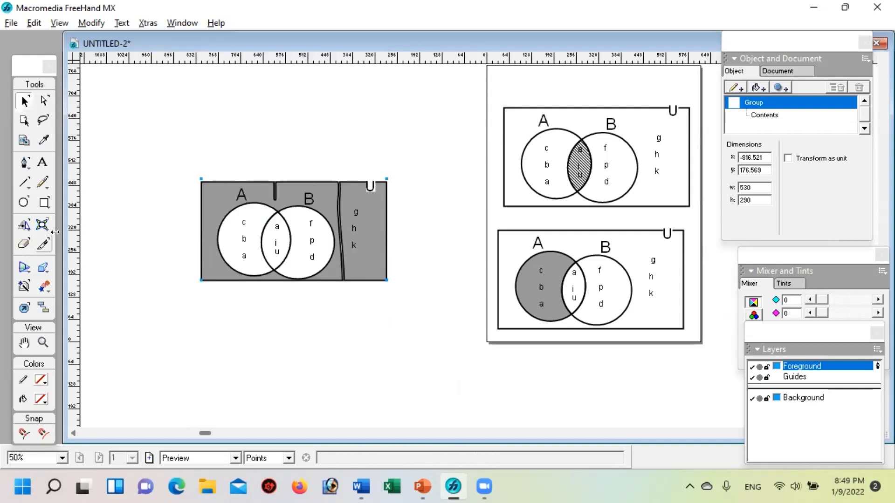
key(Delete)
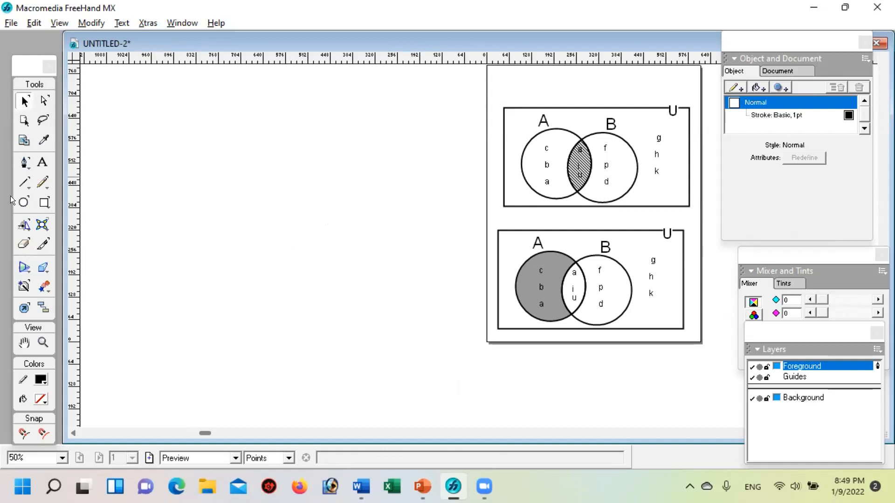
Step: Draw an ellipse 408 by 356 points in the empty area left of the page and fill it with blue
click(24, 203)
drag(186, 182, 329, 307)
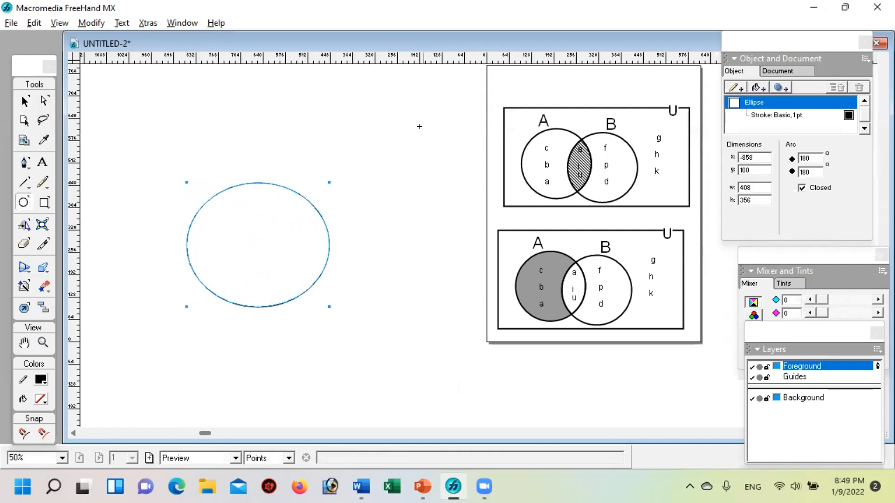
click(755, 87)
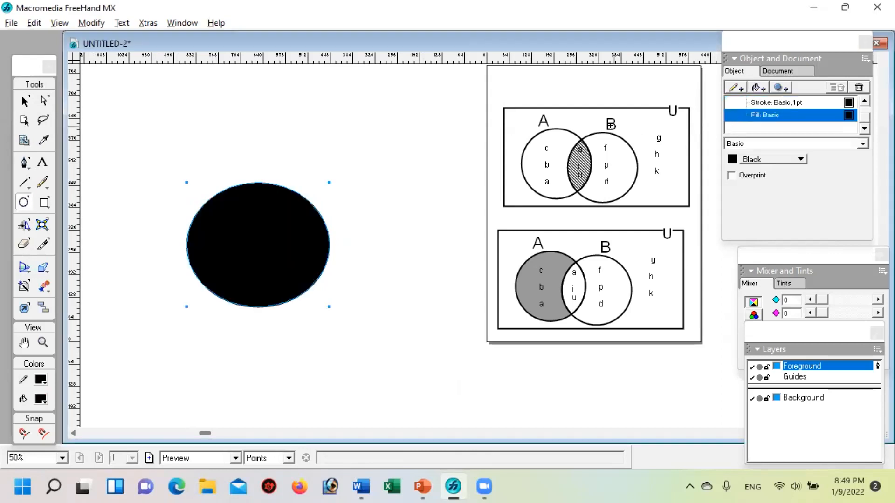
click(732, 159)
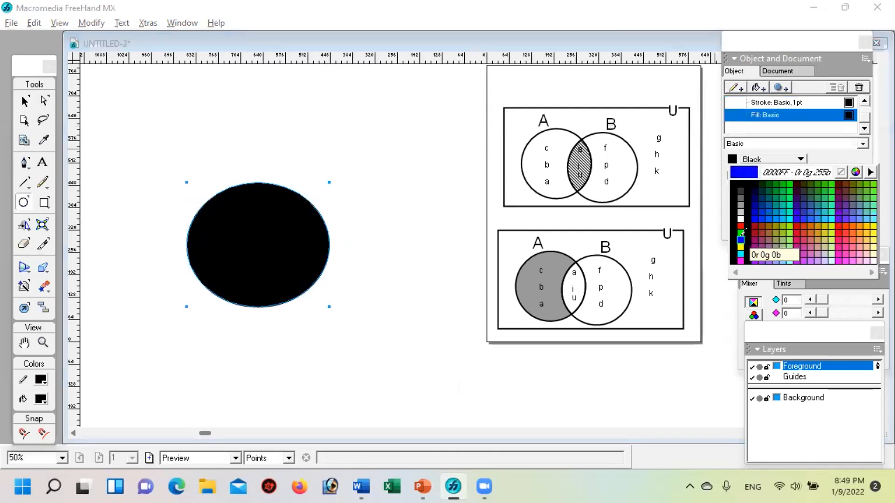
click(741, 237)
Step: Cut the blue ellipse into two halves with a diagonal eraser stroke, and move the halves to separate positions
click(23, 243)
mouse_move(274, 166)
mouse_down()
mouse_move(257, 242)
mouse_move(212, 326)
mouse_up()
click(24, 101)
click(329, 130)
click(306, 230)
drag(316, 250, 370, 244)
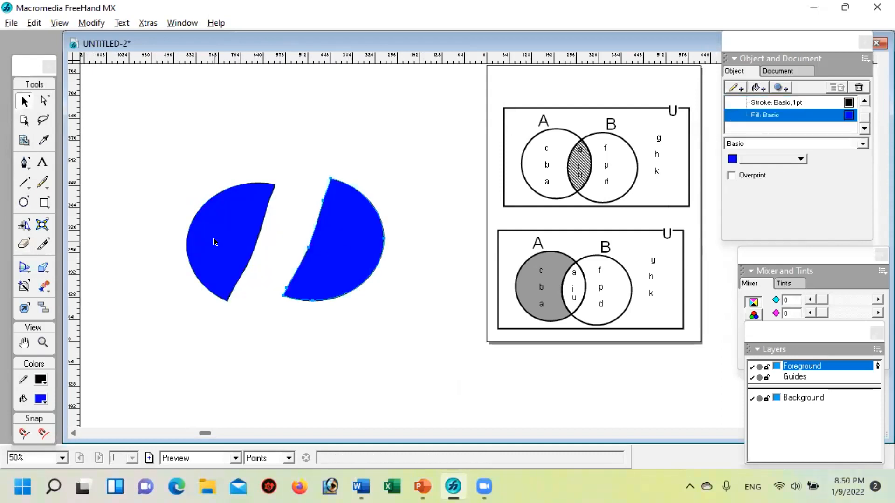
drag(214, 242, 252, 228)
click(397, 273)
Step: Select both blue halves and delete them completely
drag(180, 146, 404, 294)
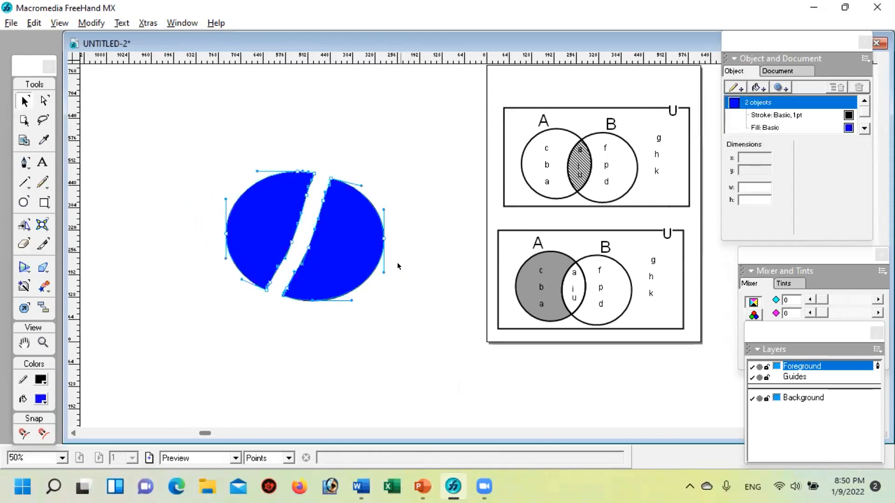
key(ctrl+shift+i)
drag(247, 252, 336, 328)
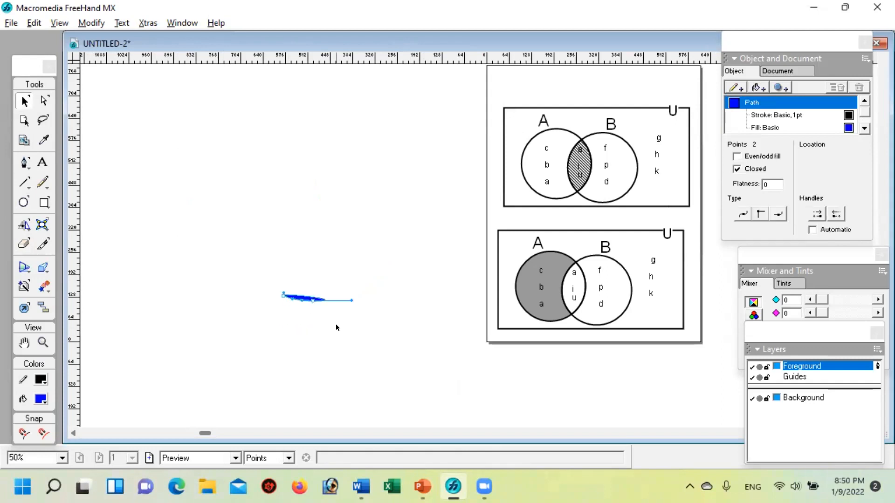
key(Delete)
Step: Draw a circle 326 points in diameter left of the page and push its lower-right edge outward with the Freeform tool
click(23, 201)
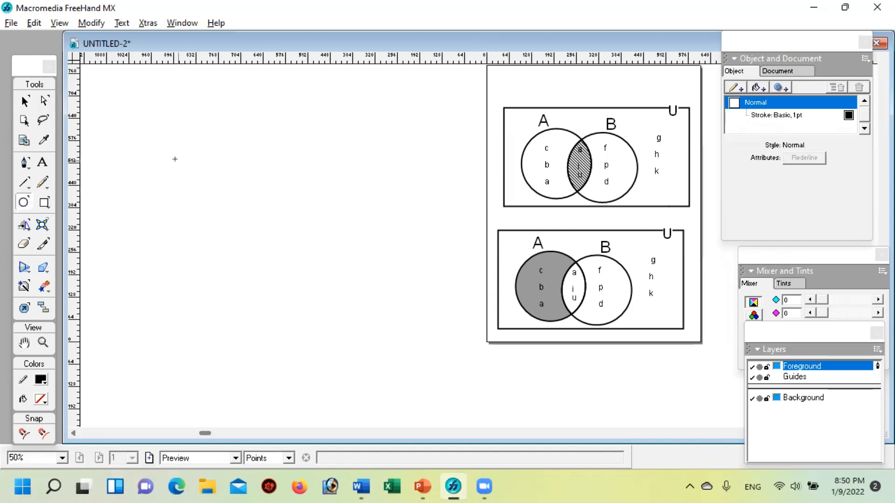
drag(177, 160, 288, 220)
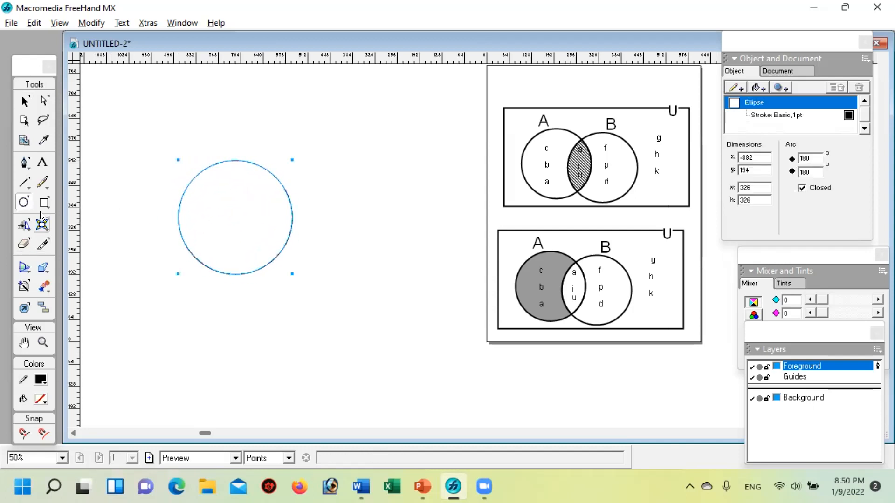
drag(40, 221, 76, 234)
drag(291, 220, 296, 223)
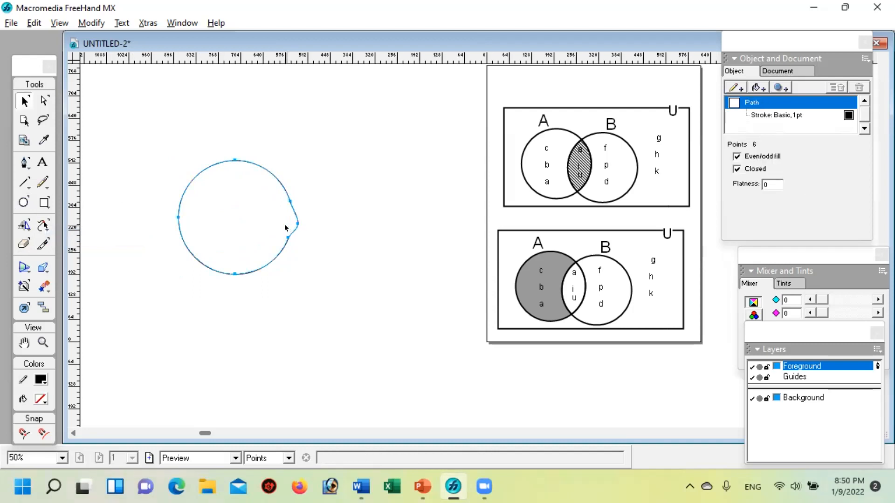
key(ctrl+z)
mouse_move(265, 195)
mouse_down()
mouse_move(281, 213)
mouse_move(282, 243)
mouse_move(241, 263)
mouse_move(276, 253)
mouse_move(251, 263)
mouse_move(272, 266)
mouse_up()
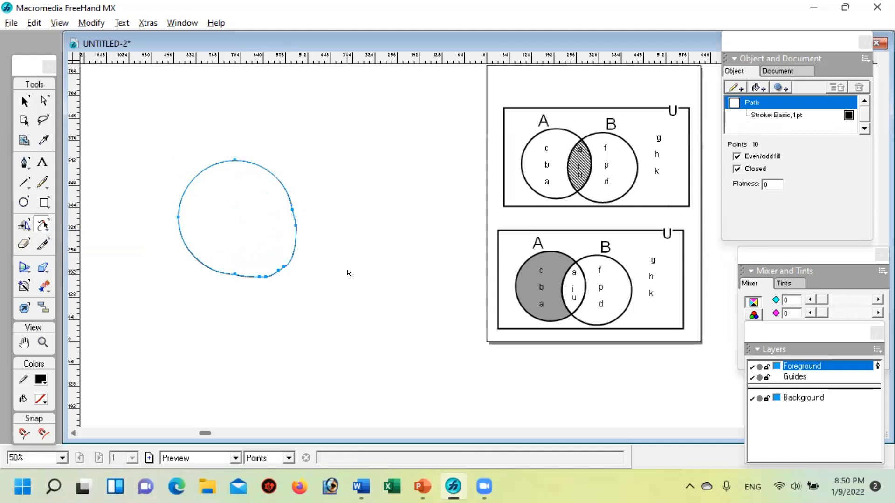
key(v)
Step: Rotate the distorted circle slightly counterclockwise and deselect it
click(206, 167)
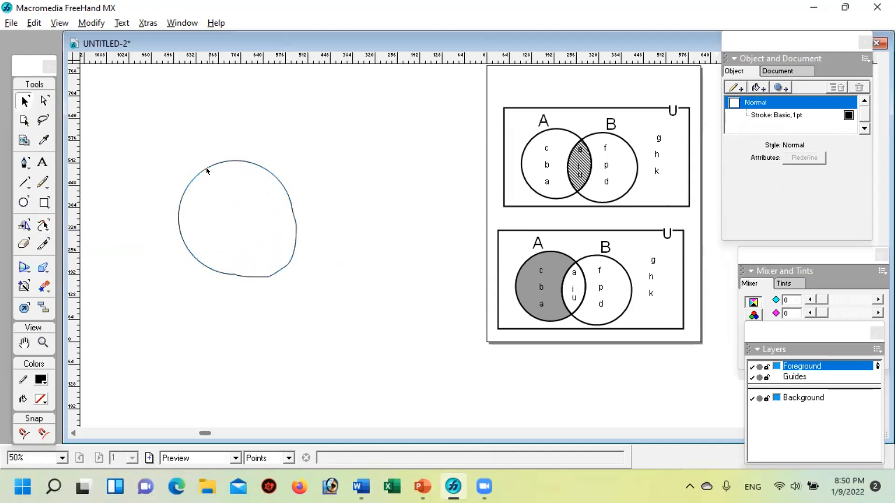
click(207, 168)
double_click(207, 169)
drag(170, 139, 148, 161)
click(345, 147)
Step: Add a basic fill to the distorted circle, colour it light orange, and deselect it
click(259, 168)
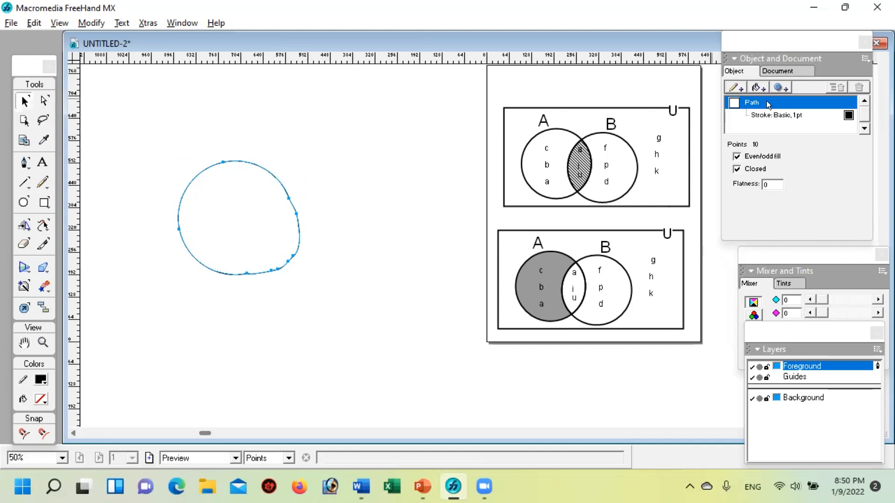
click(751, 89)
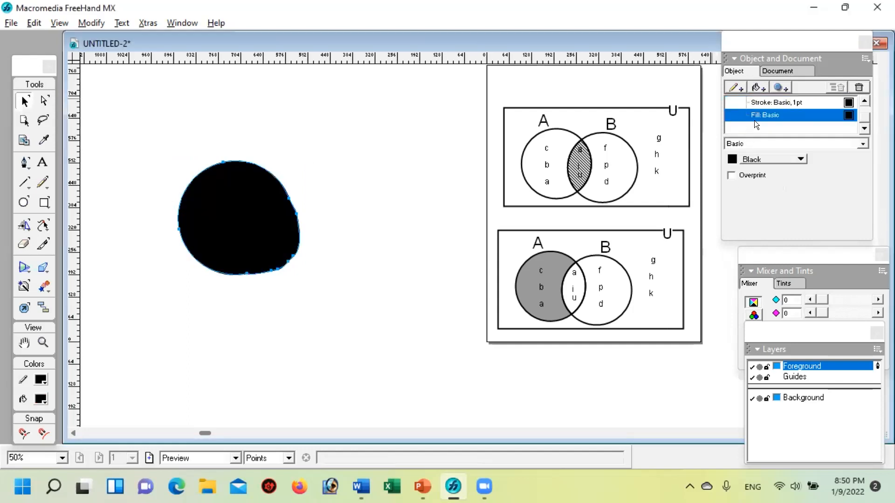
click(730, 159)
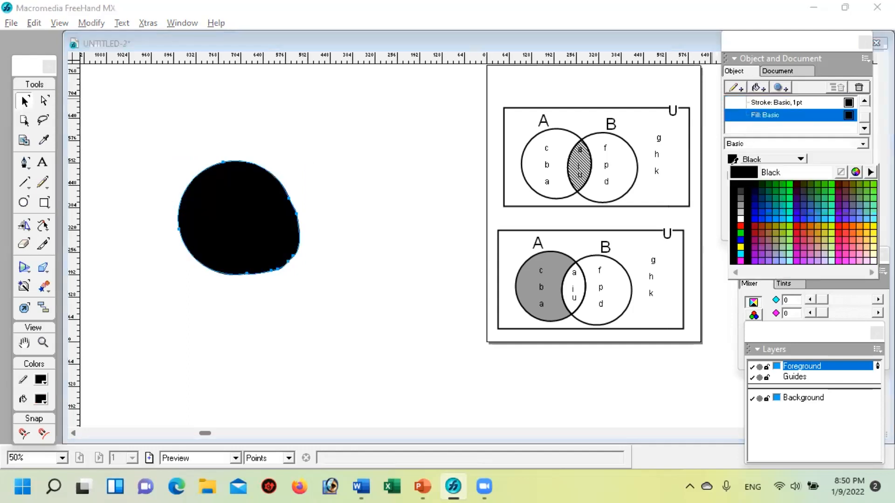
click(864, 249)
click(351, 260)
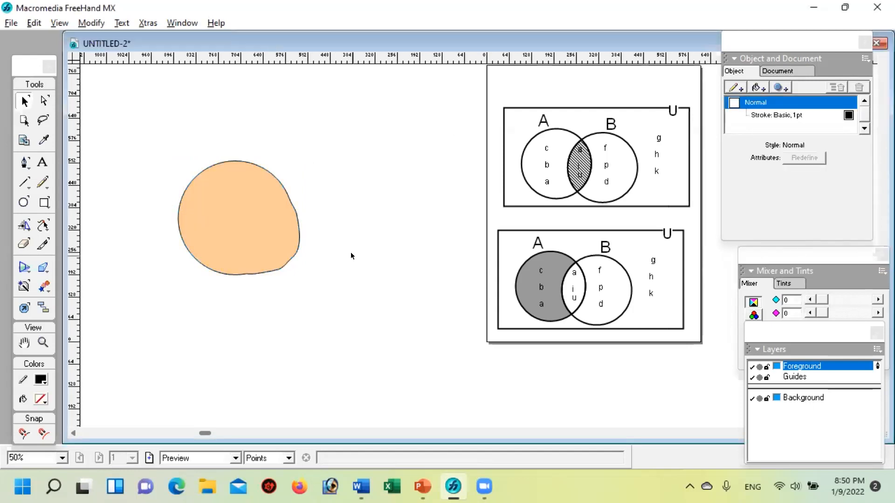
Step: Remove the 1 pt stroke from the light orange shape and deselect it
click(226, 162)
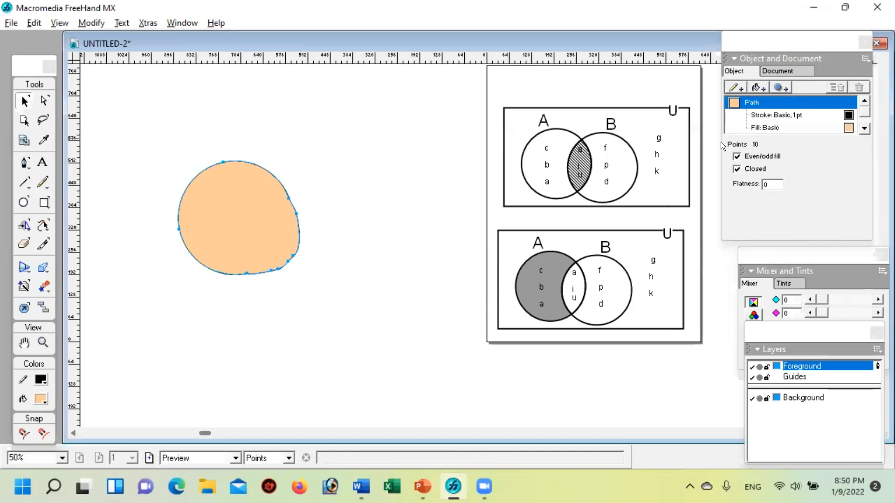
click(779, 115)
click(858, 88)
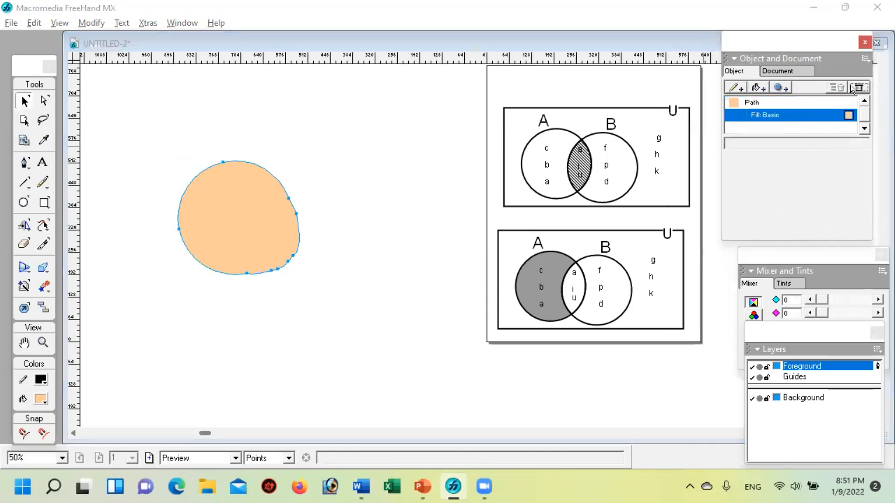
click(352, 210)
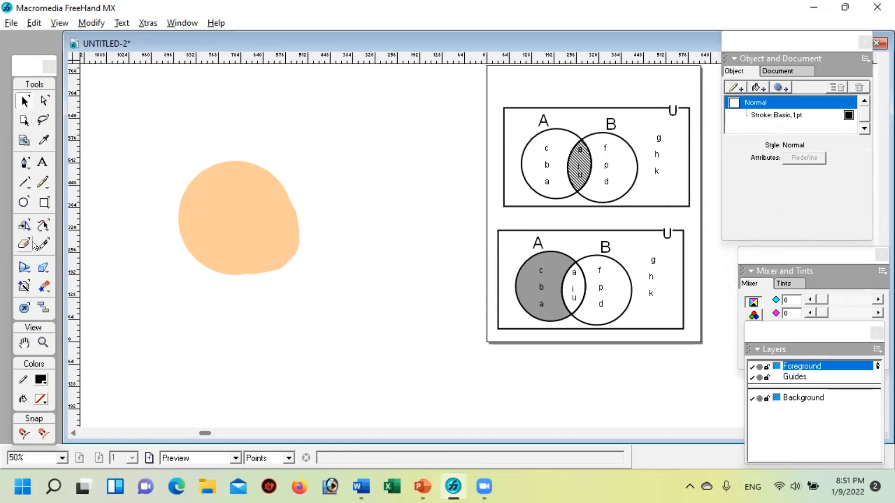
Step: Cut off the lower-right part of the light orange shape with a wavy eraser stroke, and deselect everything
click(197, 197)
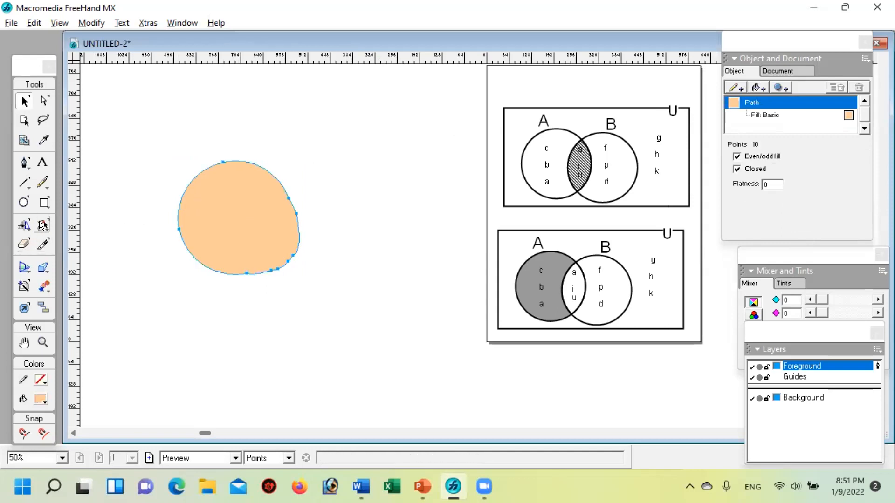
click(11, 244)
click(25, 243)
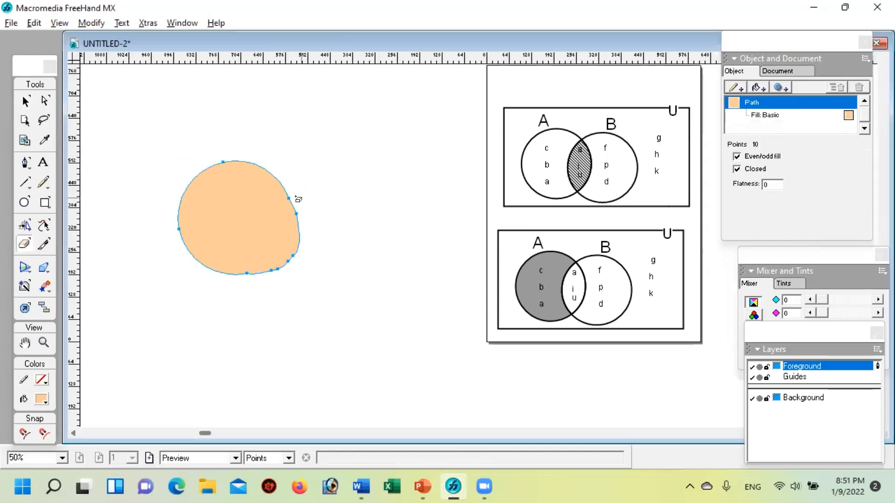
mouse_move(291, 203)
mouse_down()
mouse_move(275, 240)
mouse_move(235, 276)
mouse_up()
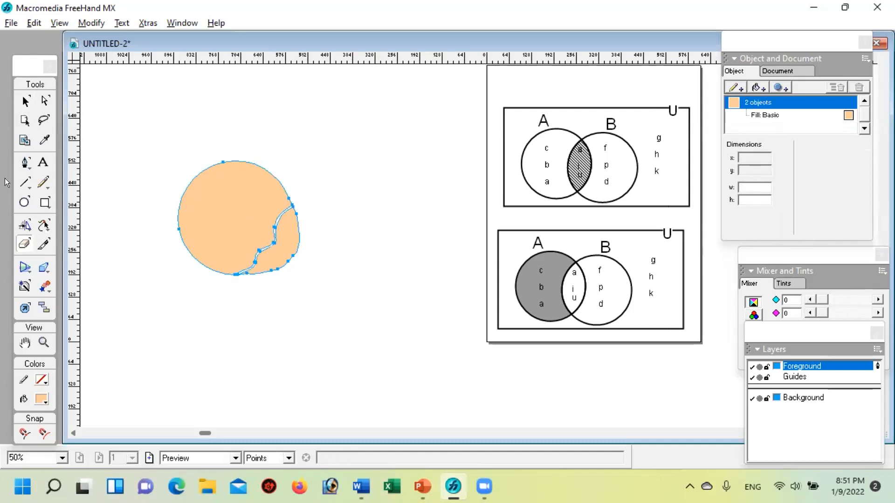
click(25, 100)
click(351, 184)
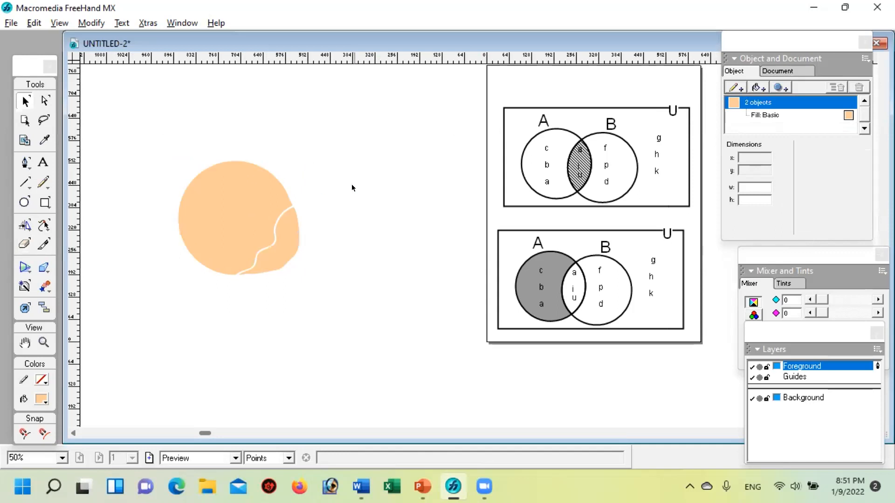
Step: Move the cut-off lower-right piece slightly away from the main orange shape, and select each piece in turn
click(292, 243)
drag(292, 243, 298, 246)
click(336, 278)
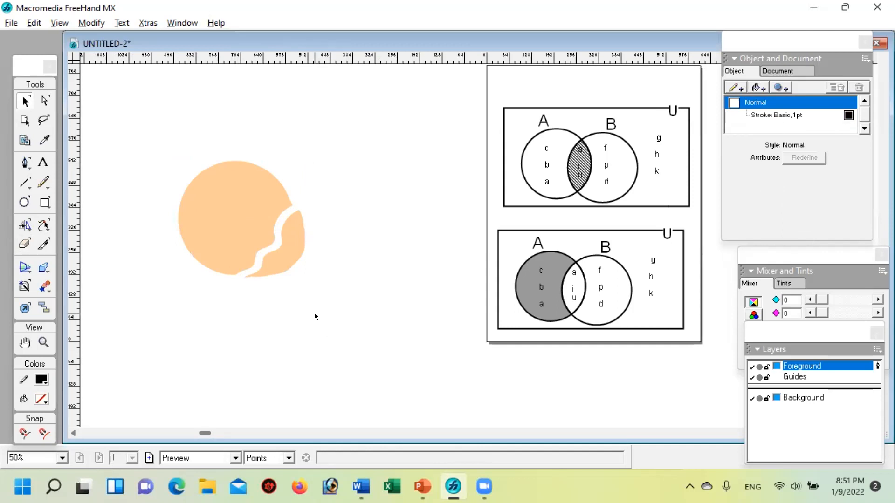
click(218, 196)
click(293, 257)
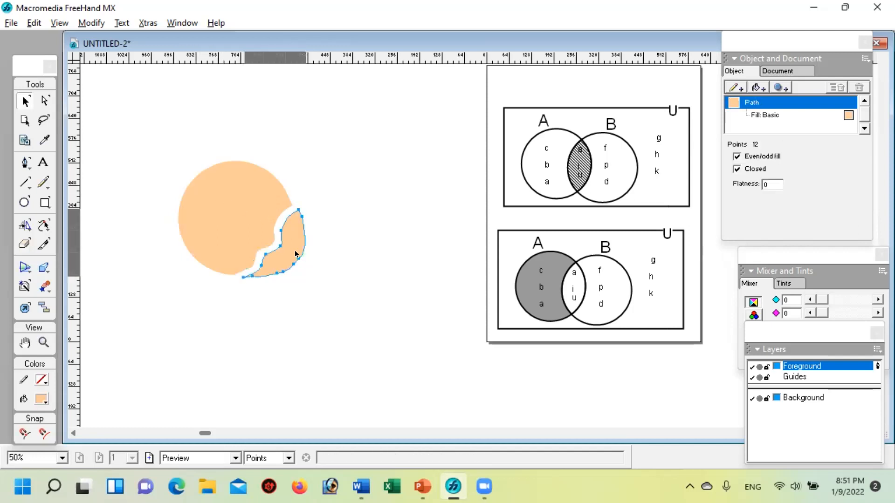
click(398, 264)
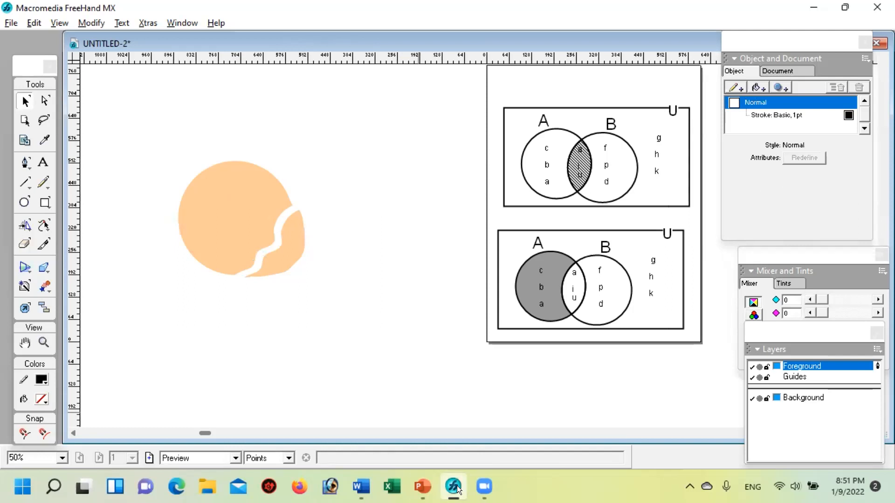
Step: Switch to File Explorer by opening the FreeHand MX 11.0.2 folder on the desktop, and open the subfolder of the same name
mouse_move(457, 489)
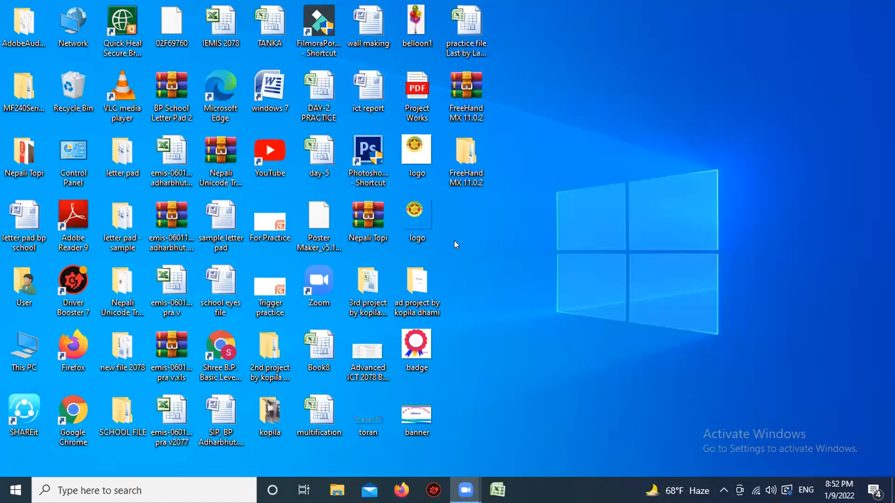
double_click(464, 176)
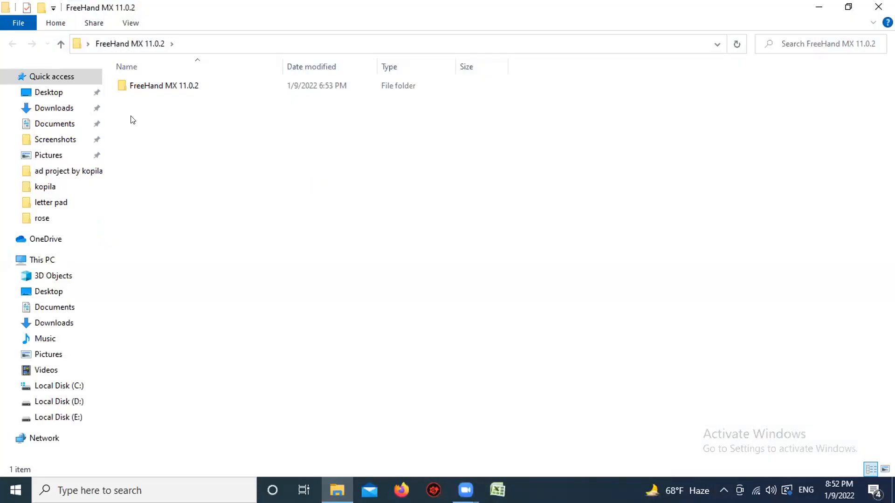
click(128, 88)
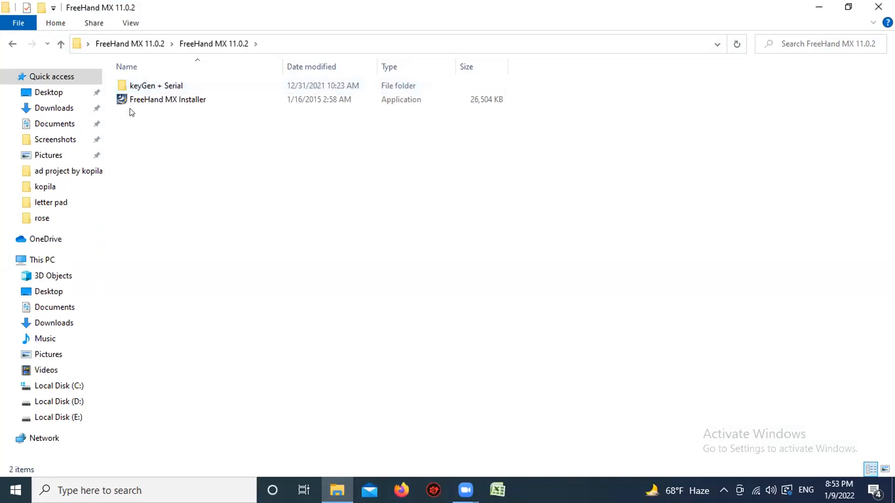
Step: Generate a serial number with the Macromedia FreeHand MX 11.0.2 KeyGen from the keyGen + Serial folder, copy it, and close the generator
double_click(144, 86)
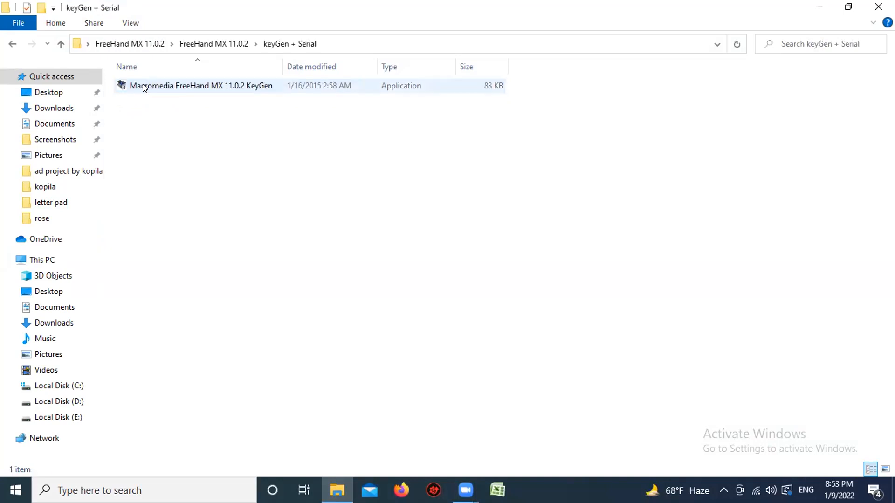
double_click(145, 87)
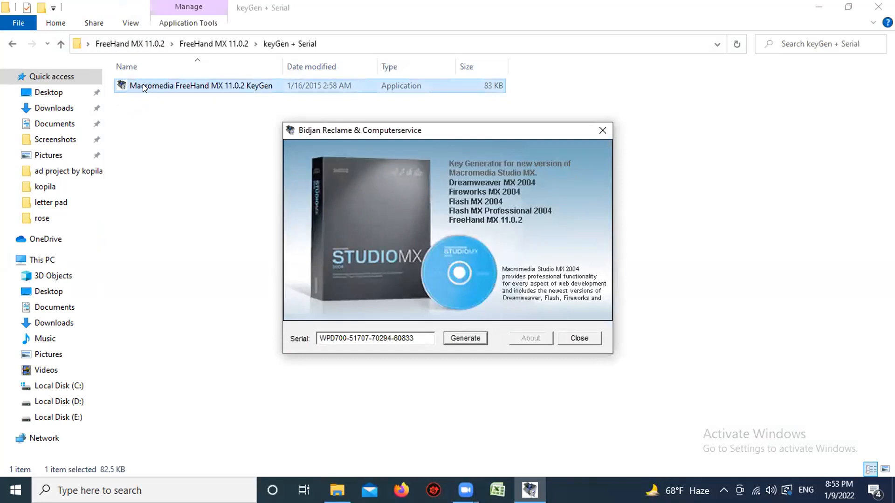
click(465, 339)
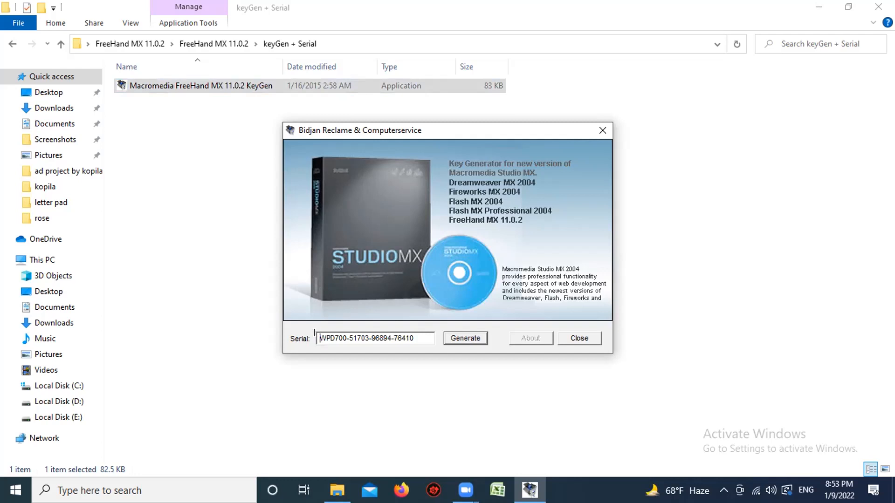
drag(316, 333, 415, 333)
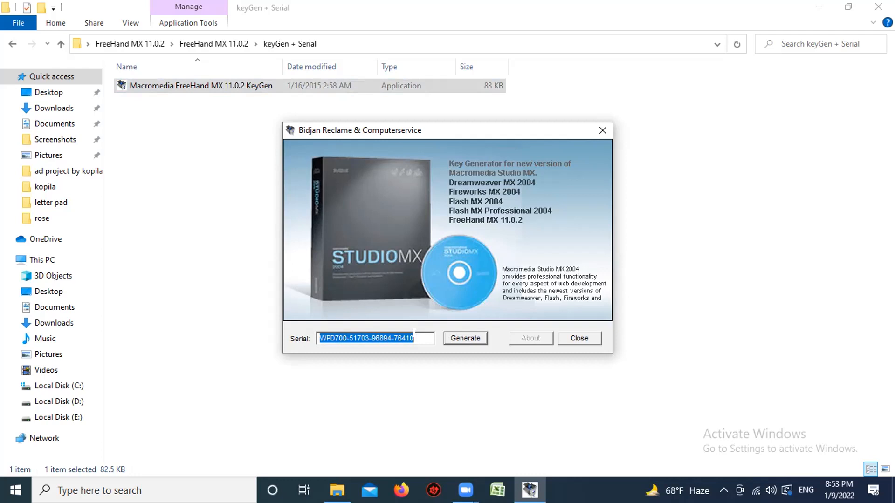
right_click(413, 334)
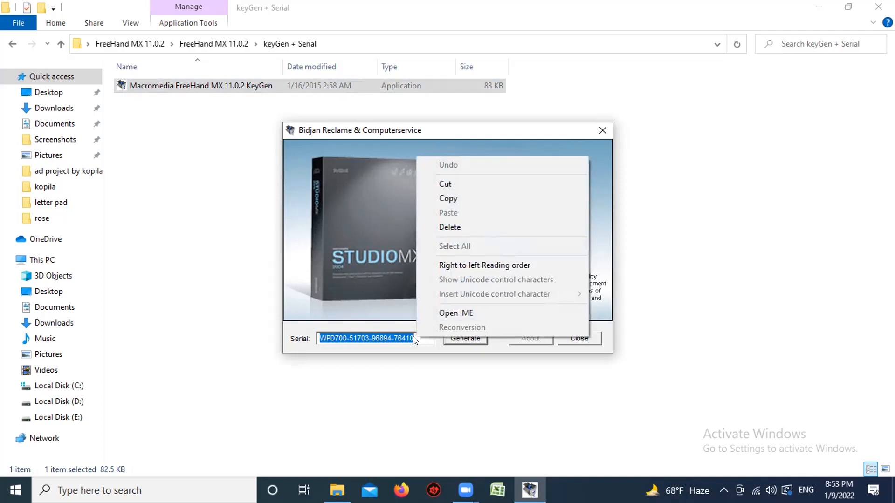
click(445, 198)
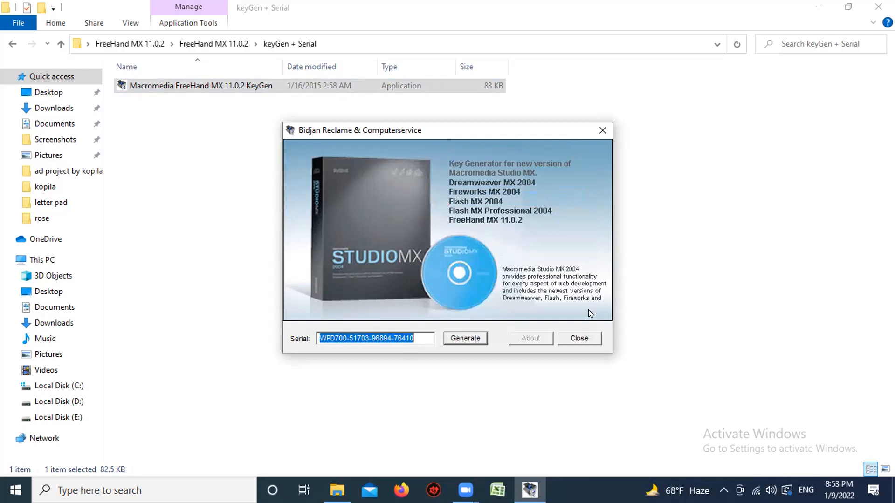
click(583, 340)
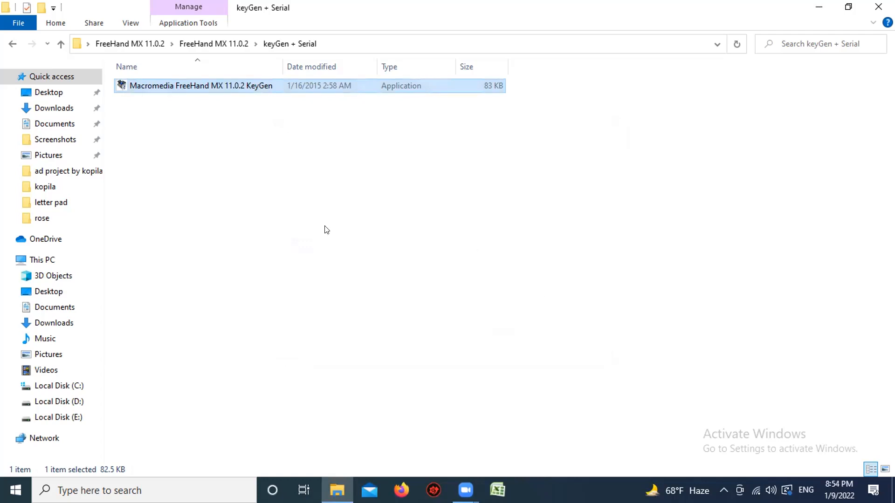
Step: Run the FreeHand MX Installer from the parent folder, accept the licence agreement and default destination folder, and finish with the ReadMe option kept on
click(12, 44)
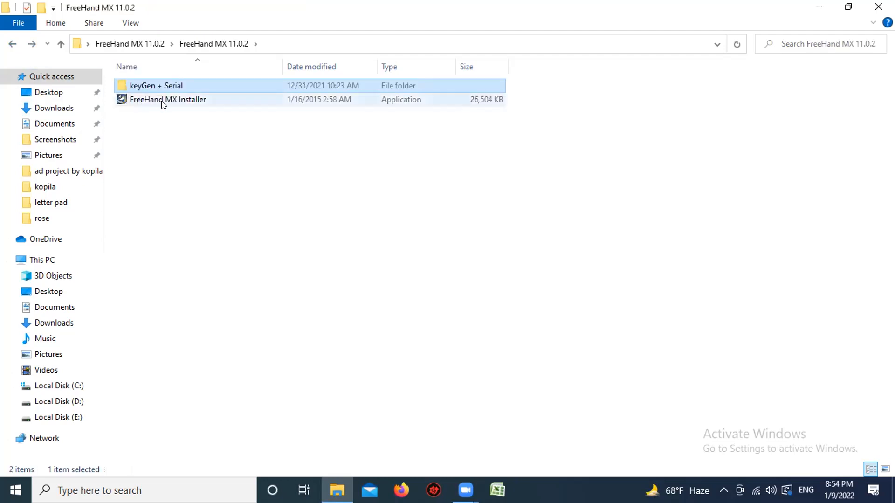
click(174, 102)
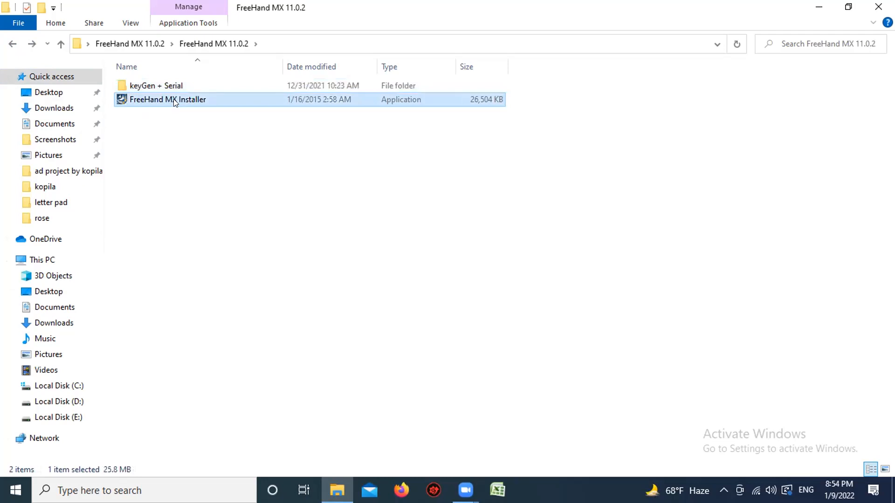
double_click(175, 102)
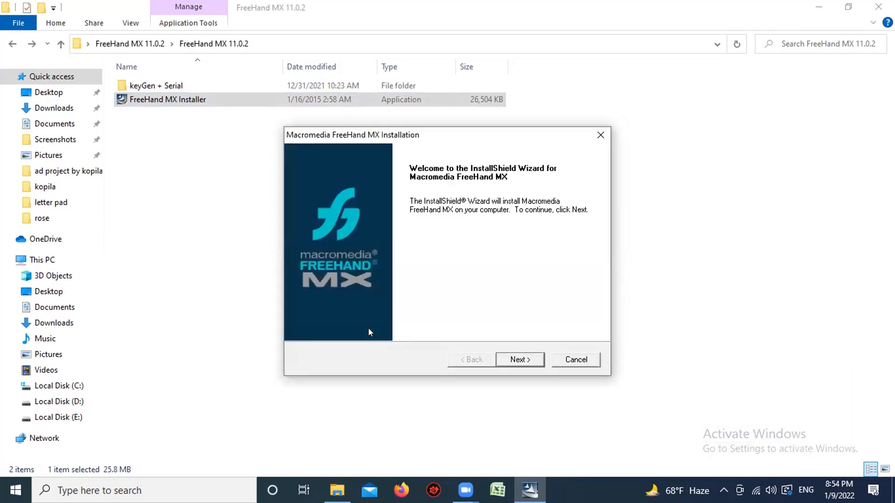
click(518, 359)
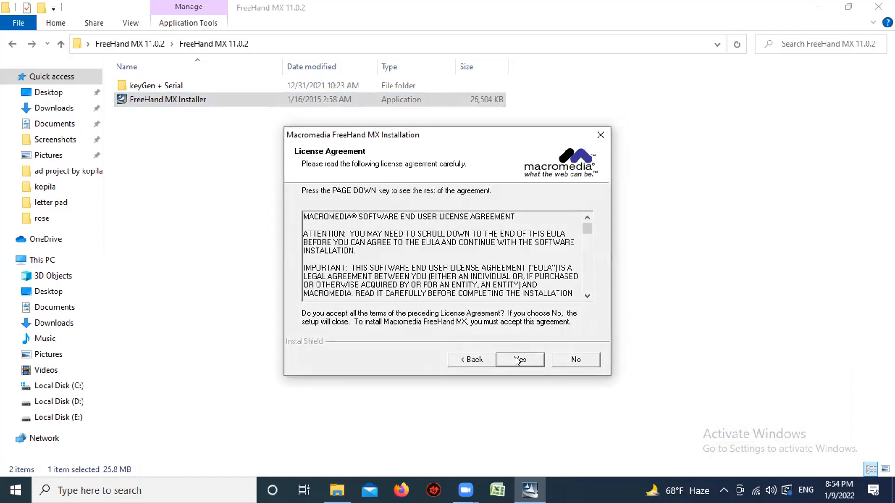
click(518, 360)
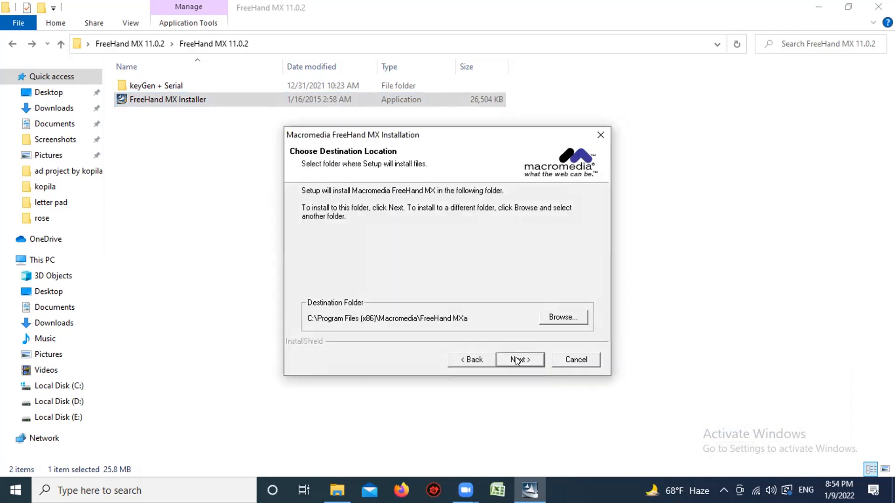
click(517, 360)
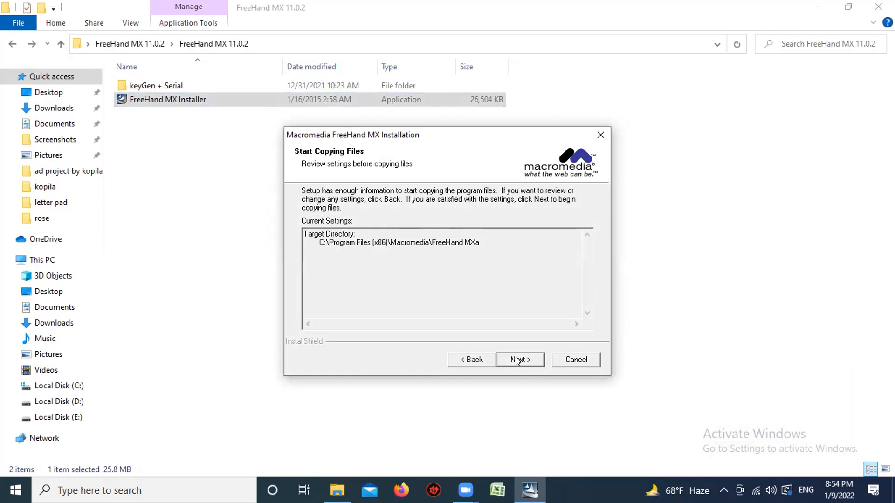
click(517, 361)
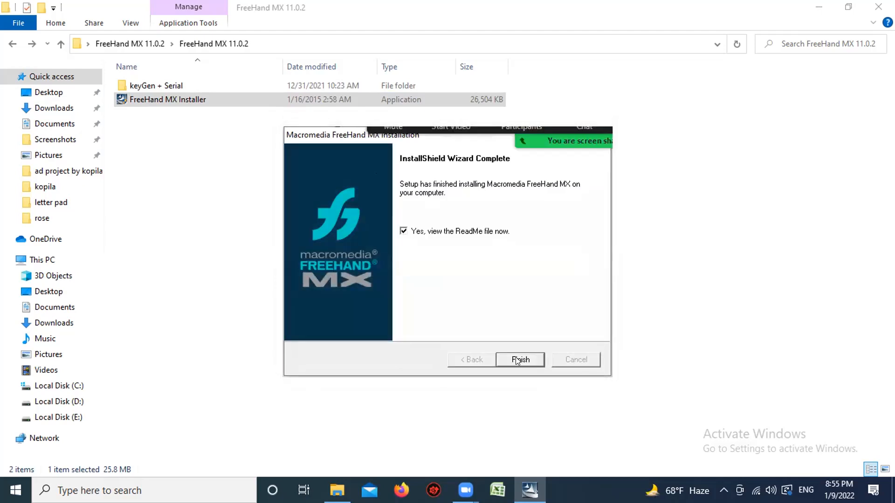
click(519, 359)
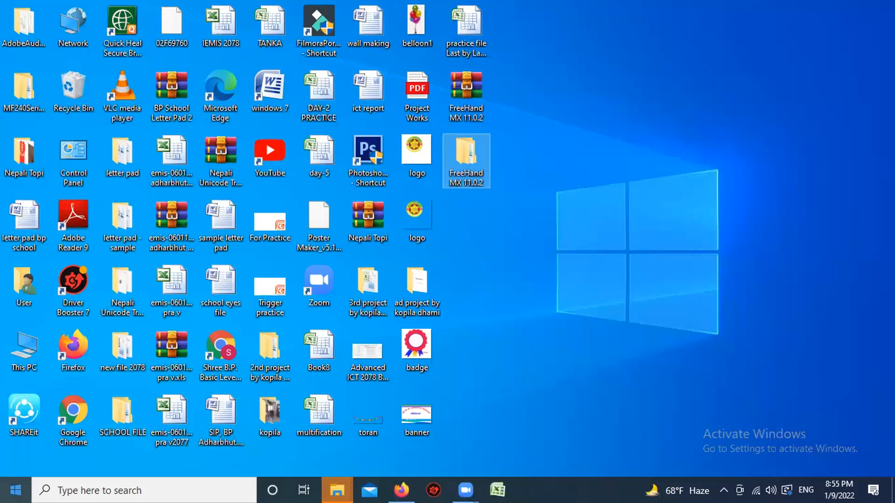
Step: Search Windows for "free" and launch Macromedia FreeHand MXa
click(48, 480)
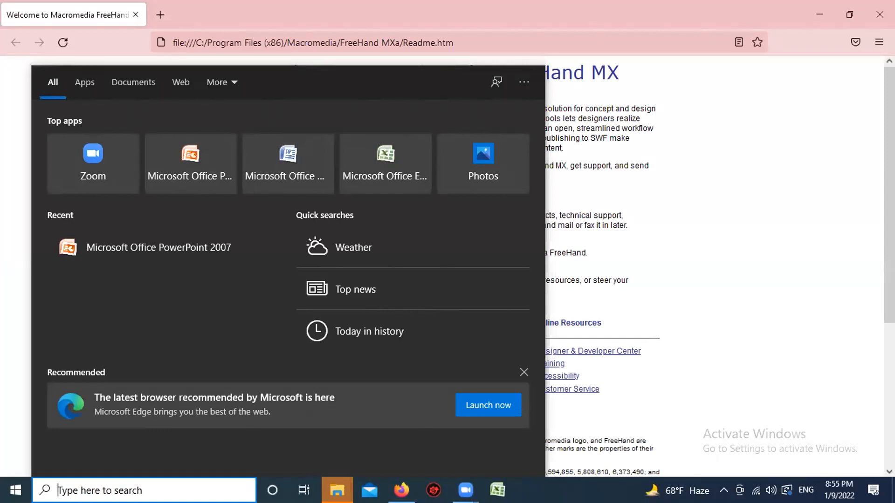
text(f)
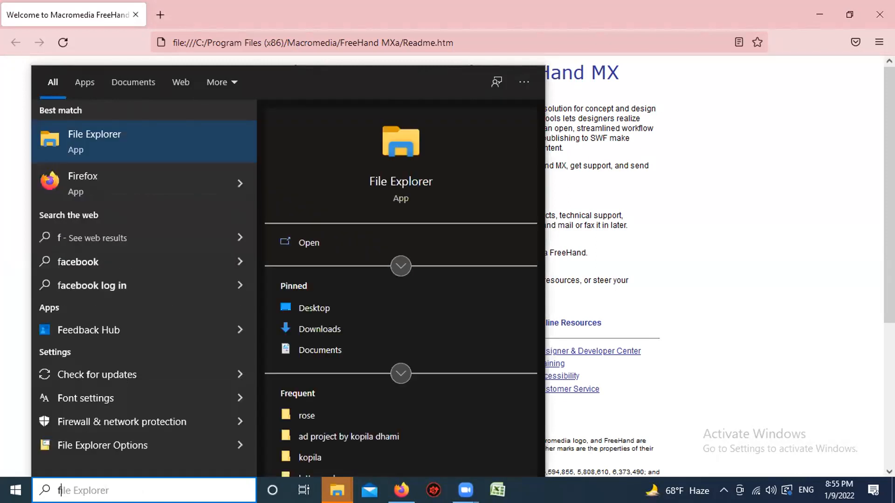
text(ree)
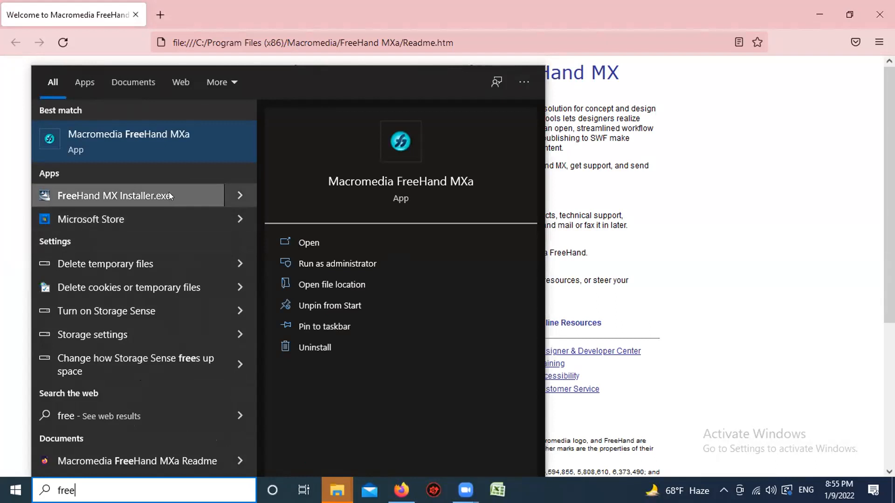
click(405, 182)
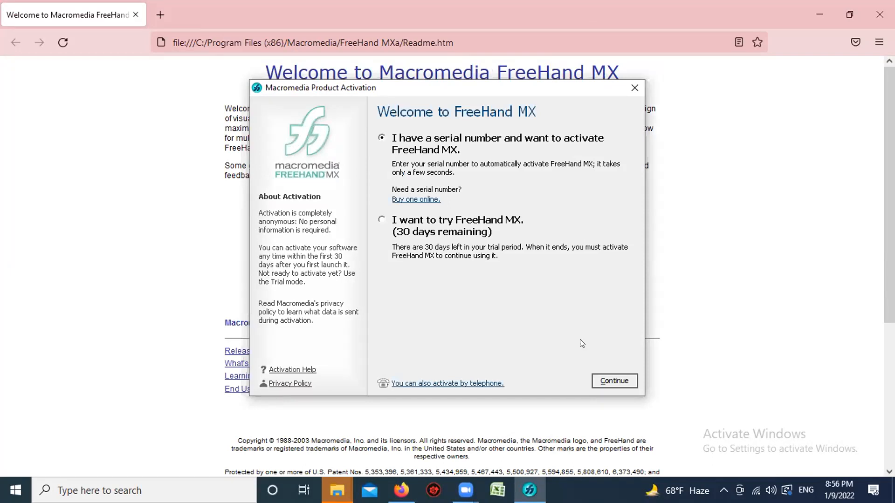
Step: Choose activation by serial number, paste the copied serial number into the product activation form, and submit it
click(611, 380)
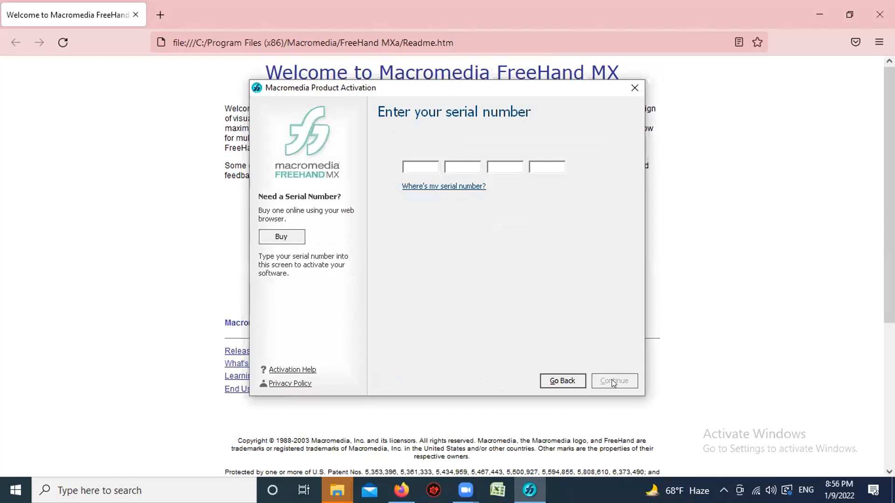
right_click(418, 166)
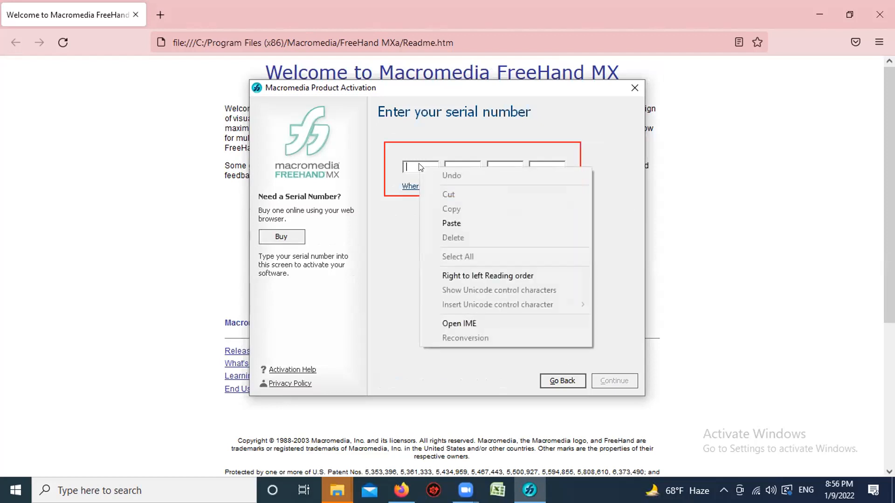
click(451, 223)
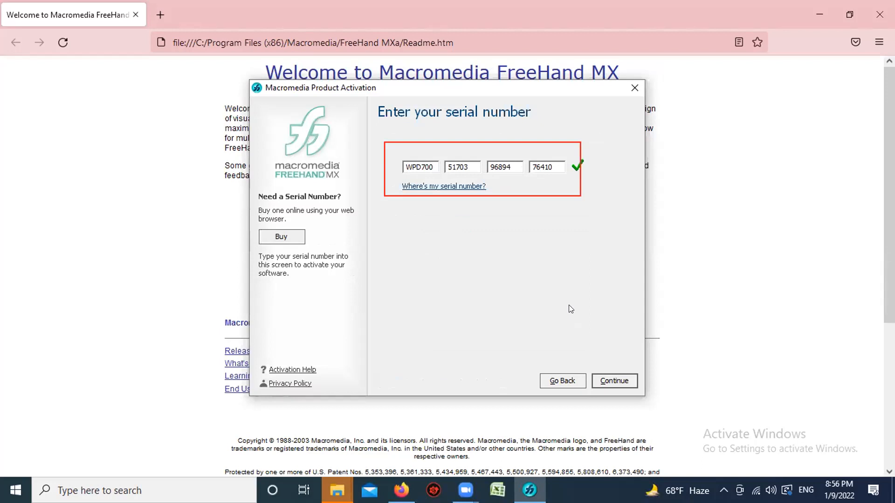
click(614, 383)
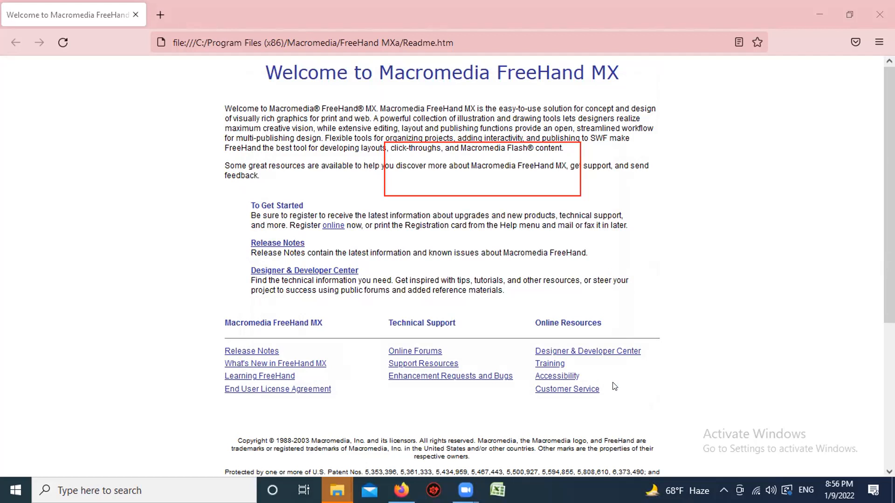
Step: Close the Readme page in the browser and the FreeHand MX Welcome window, and create a new document
click(874, 16)
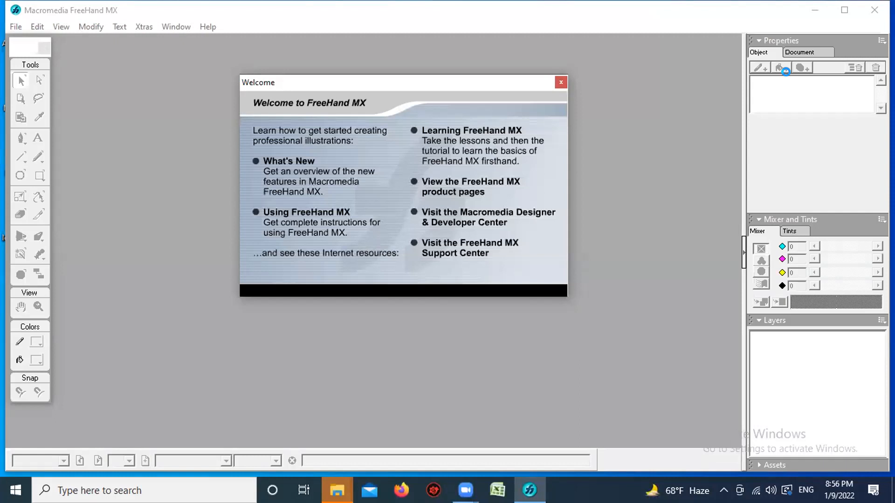
click(561, 82)
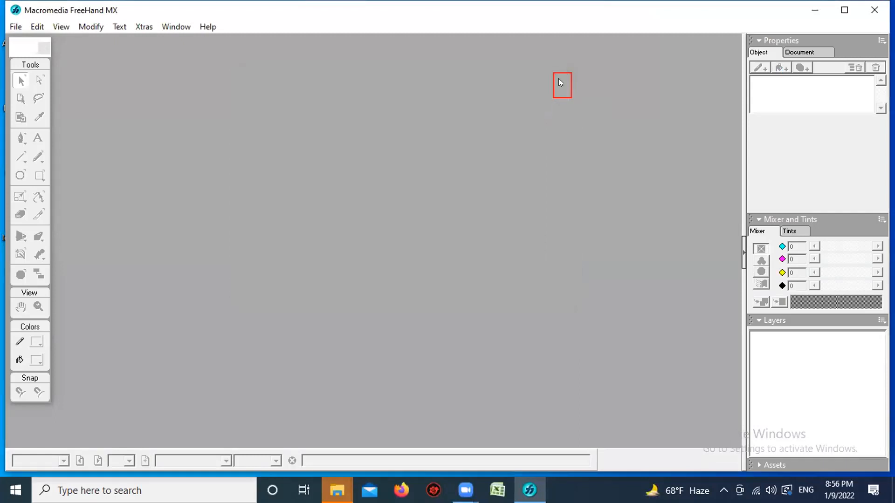
click(16, 28)
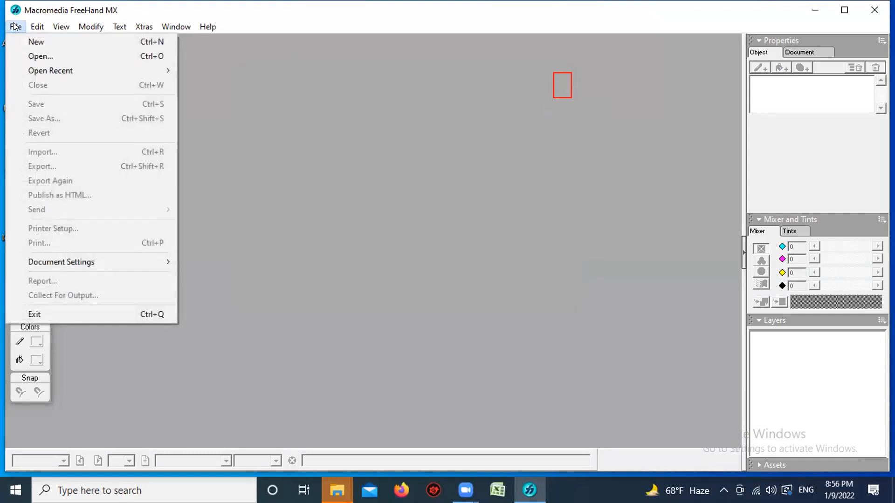
click(30, 41)
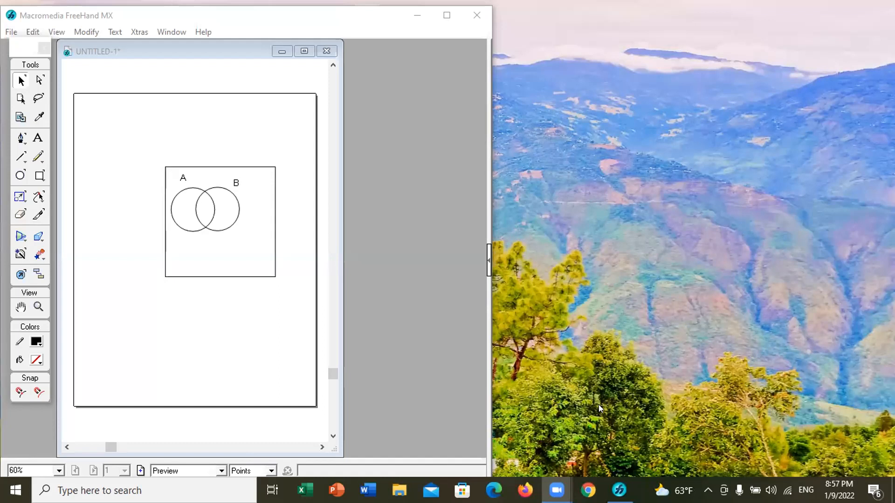
Step: Maximize the FreeHand MX window and the UNTITLED-1 document window containing the Venn diagram
click(352, 26)
click(444, 13)
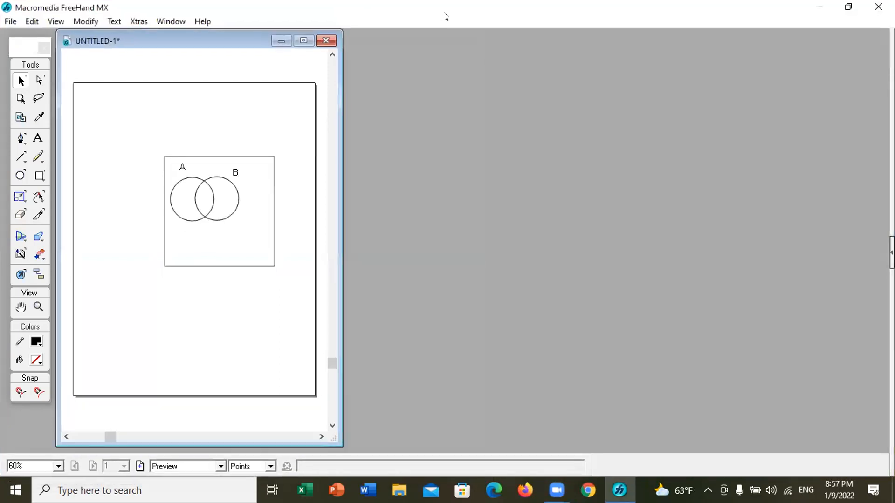
click(303, 41)
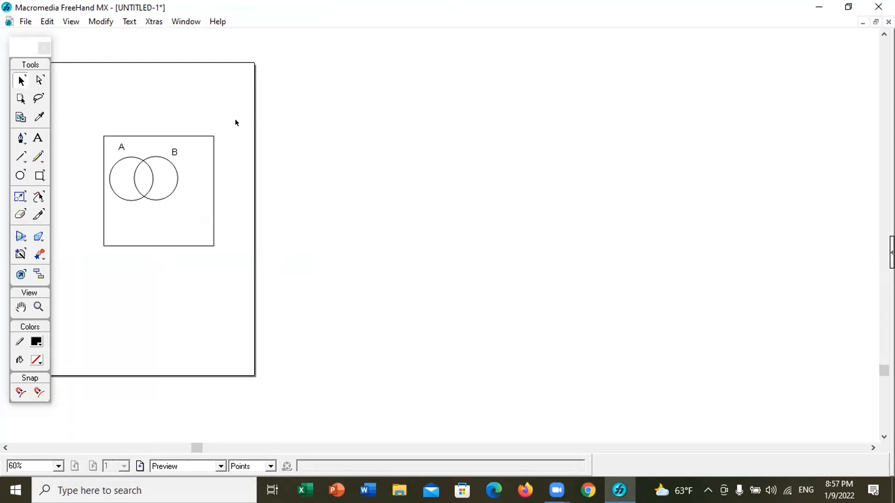
Step: Start saving the Venn diagram document and set the save location to the Desktop
click(22, 19)
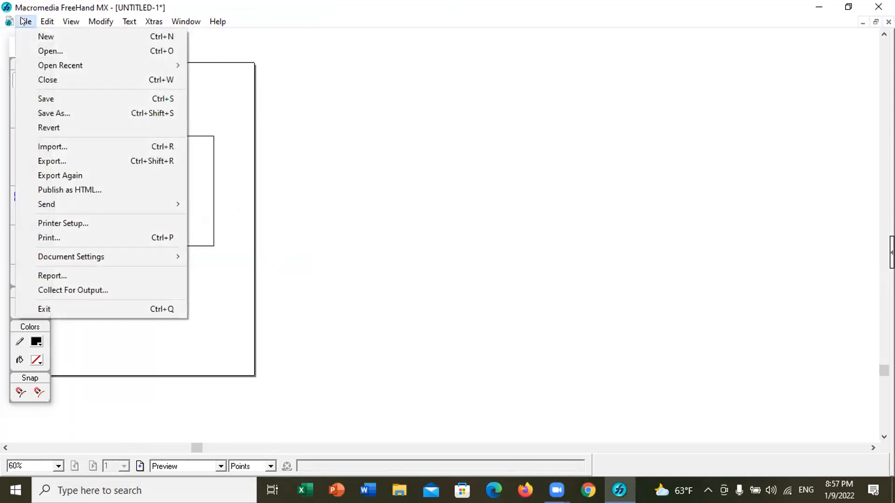
click(32, 99)
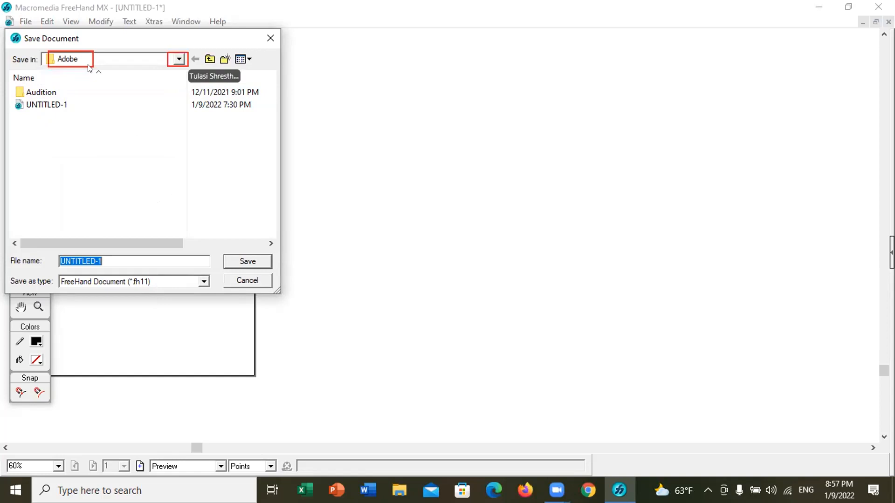
click(176, 60)
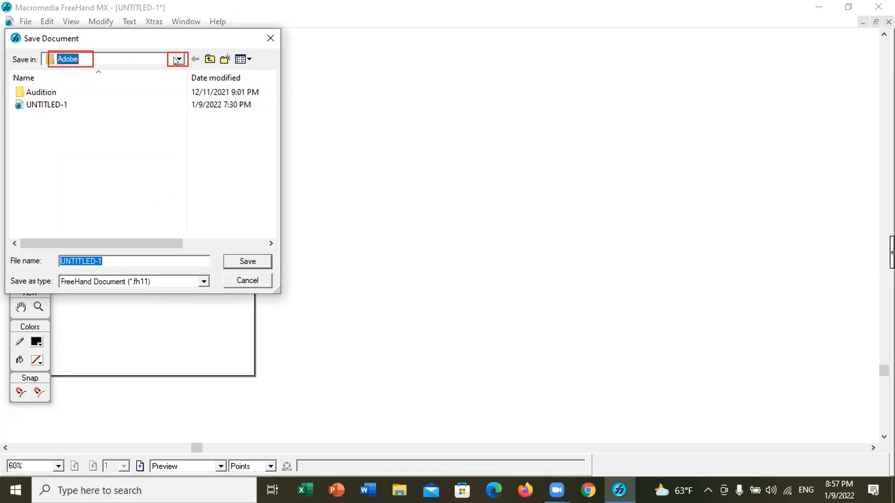
click(175, 61)
click(175, 60)
click(175, 61)
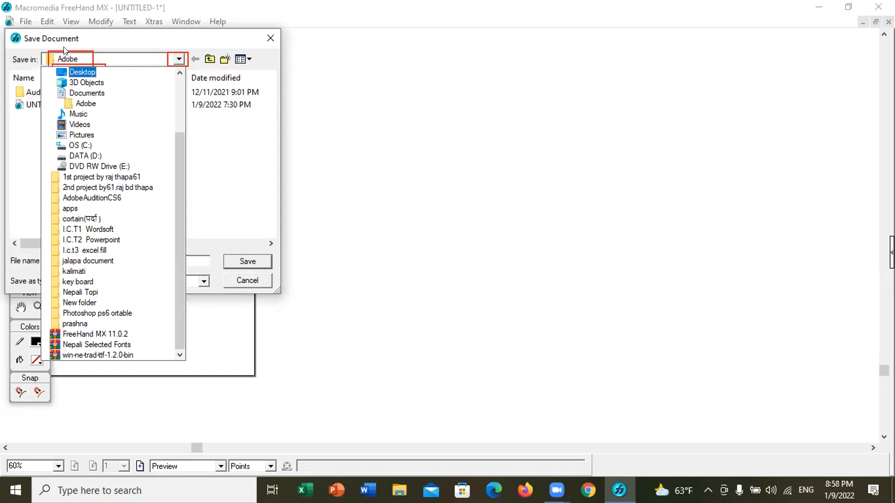
click(58, 73)
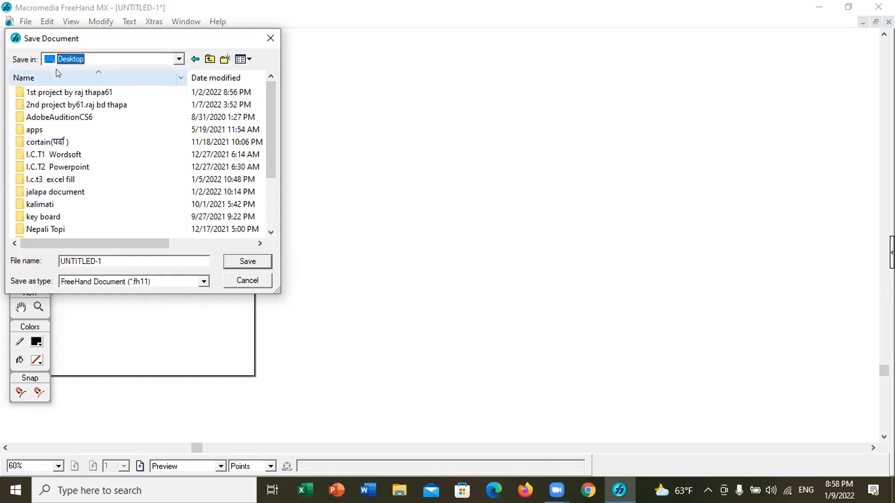
Step: Name the Venn diagram document circal and save it to the Desktop as a FreeHand document
click(99, 259)
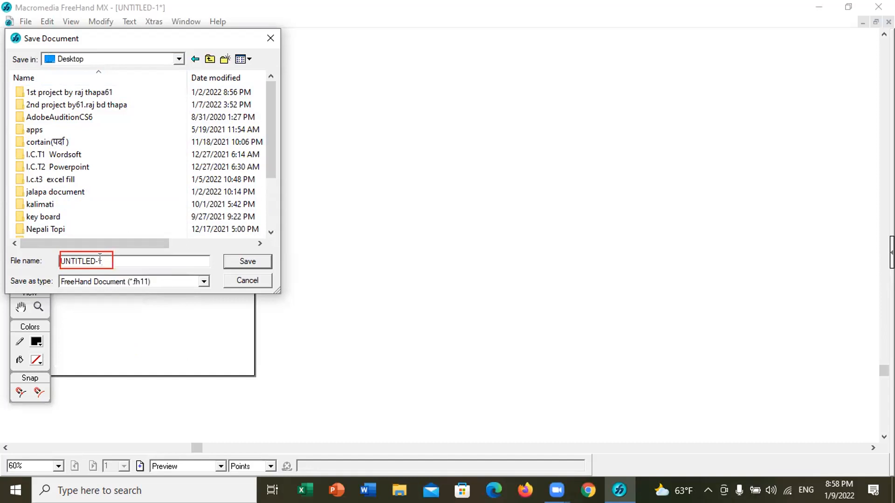
key(BackSpace)
key(BackSpace)
key(BackSpace)
key(BackSpace)
key(BackSpace)
key(BackSpace)
key(BackSpace)
key(BackSpace)
key(BackSpace)
key(BackSpace)
text(c)
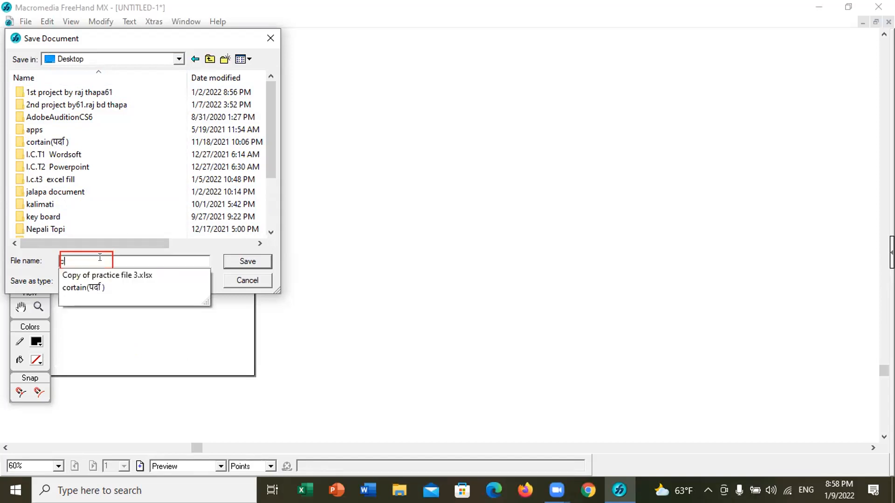
text(ir)
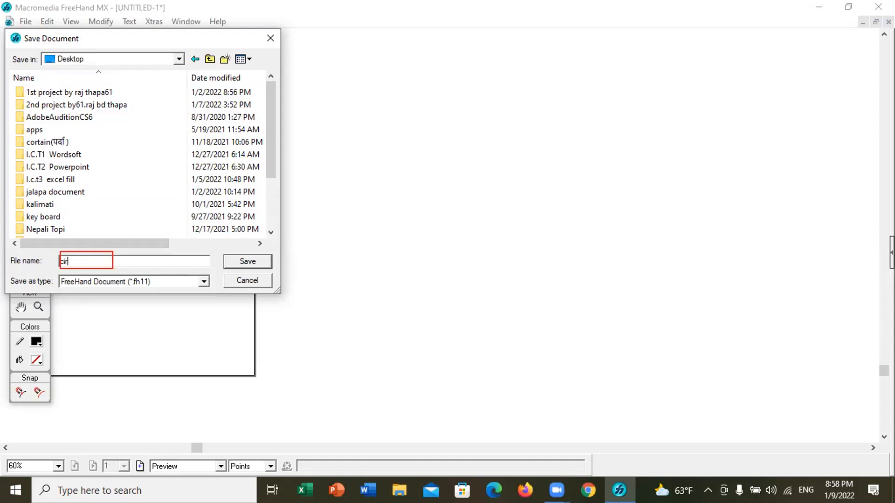
text(cal)
click(247, 265)
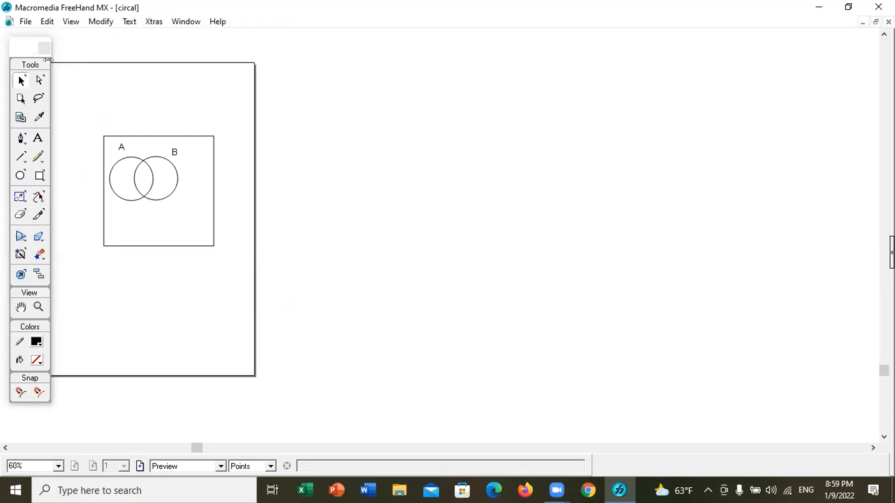
Step: Export the Venn diagram document to the Desktop as a PNG image named circal
click(26, 20)
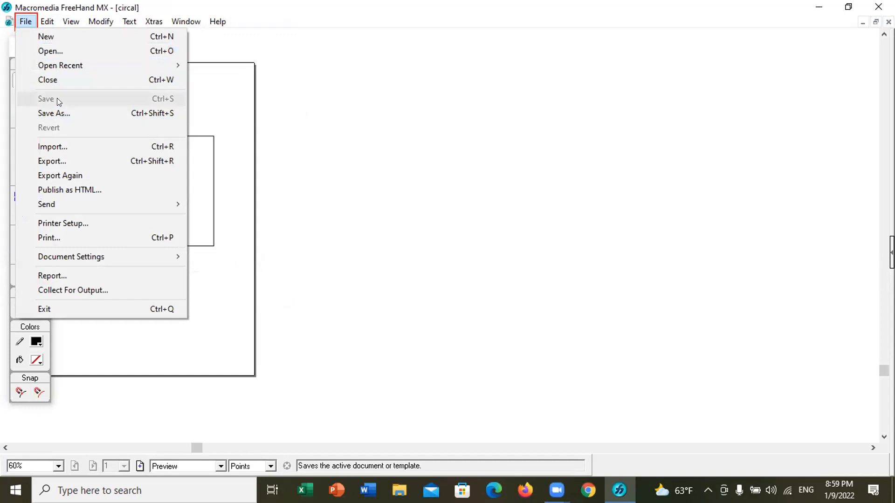
click(64, 160)
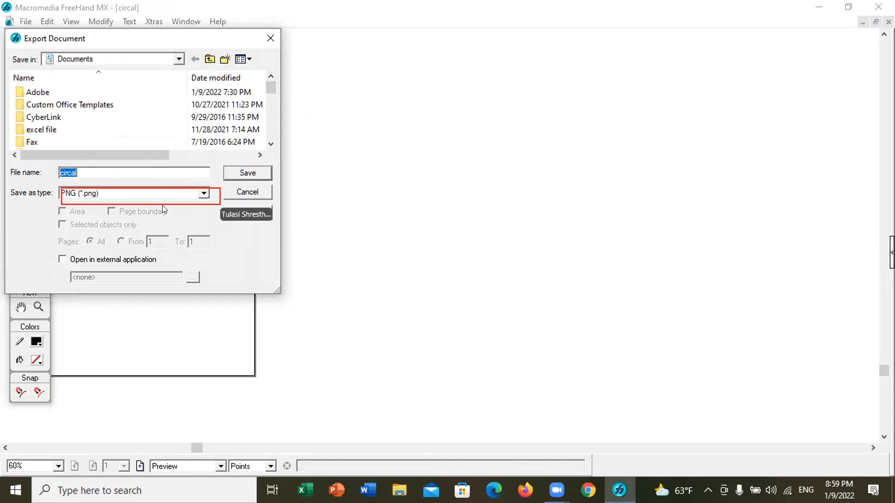
click(204, 193)
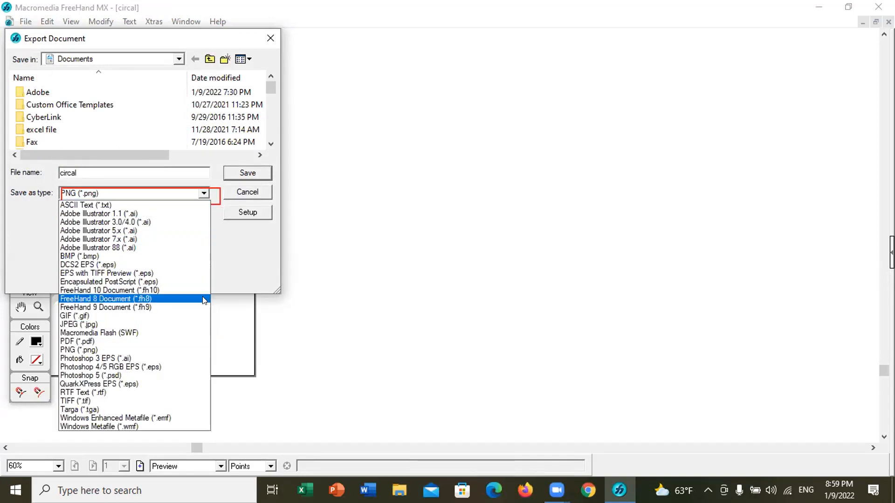
click(191, 351)
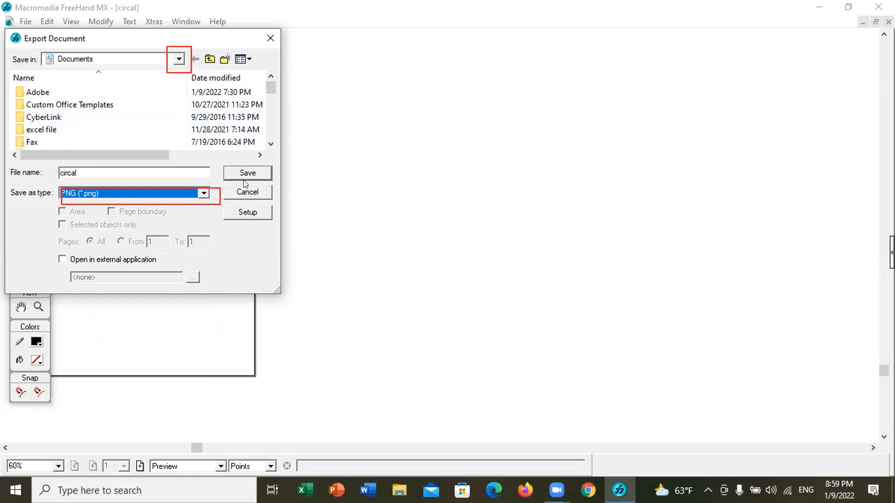
click(180, 59)
click(179, 59)
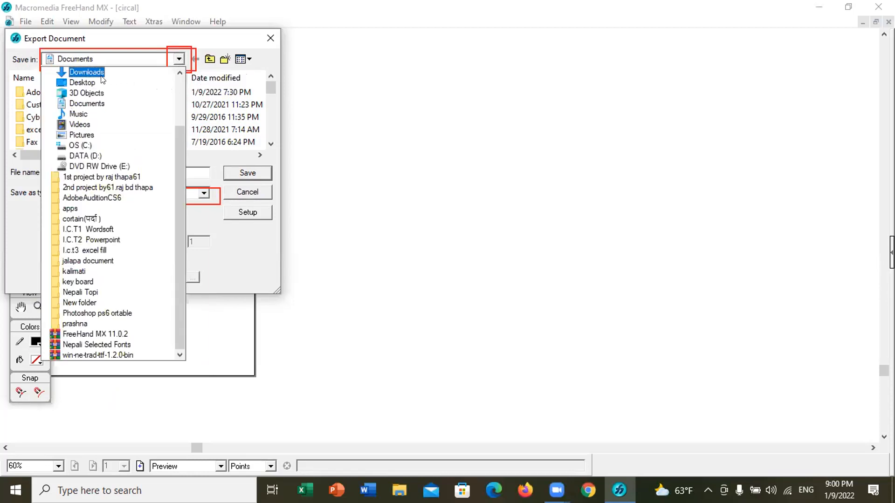
click(64, 81)
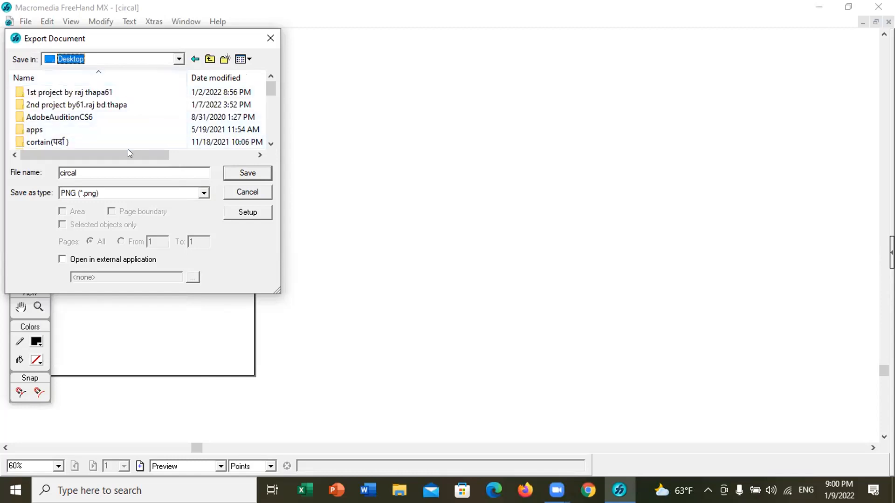
click(243, 172)
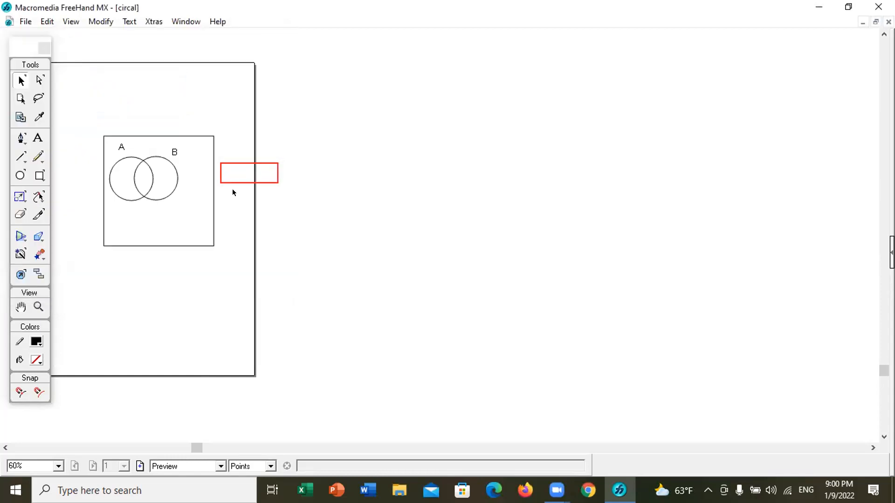
Step: View the exported circal PNG from the Desktop, close it, and return to the FreeHand MX document
click(816, 8)
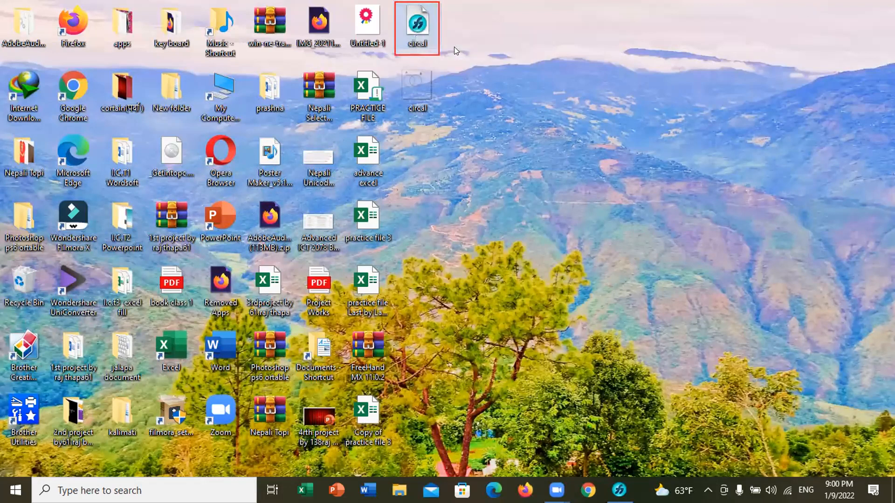
double_click(422, 86)
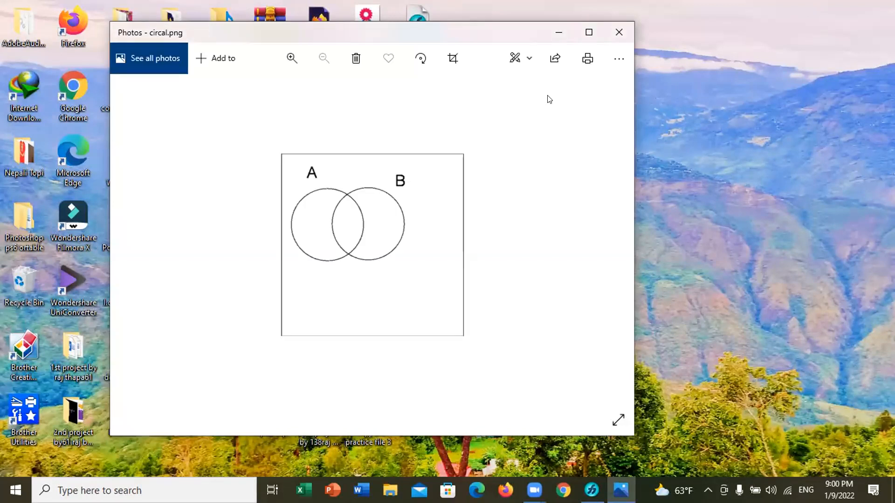
click(615, 34)
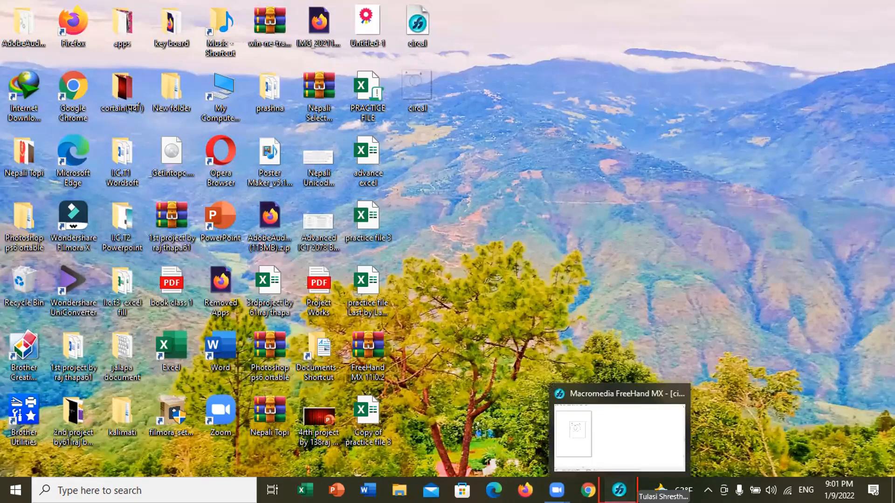
click(619, 489)
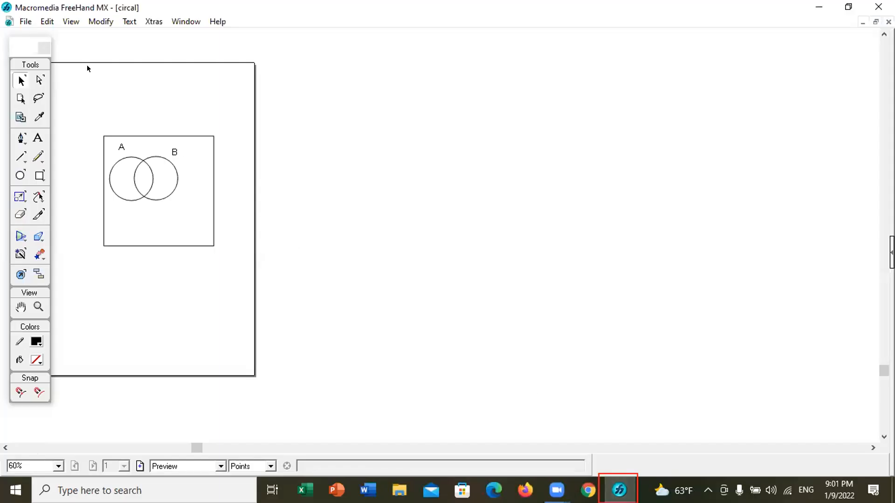
Step: Show the grid in the circal document
click(65, 19)
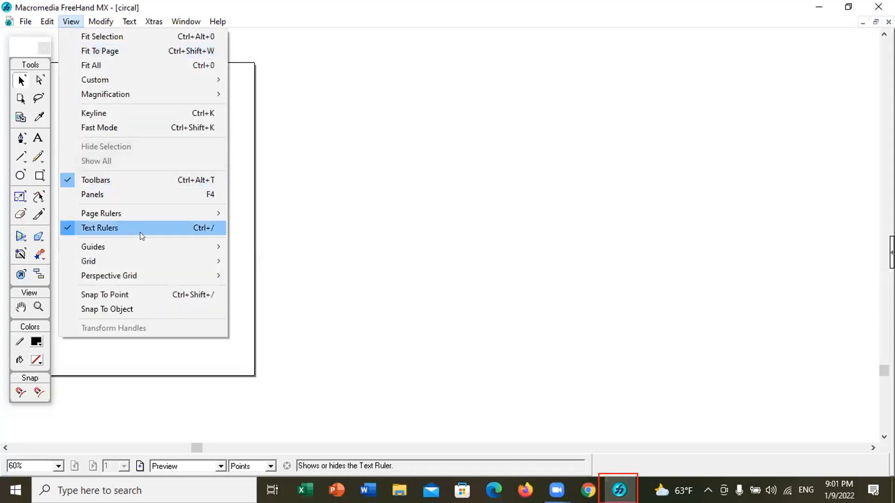
mouse_move(137, 244)
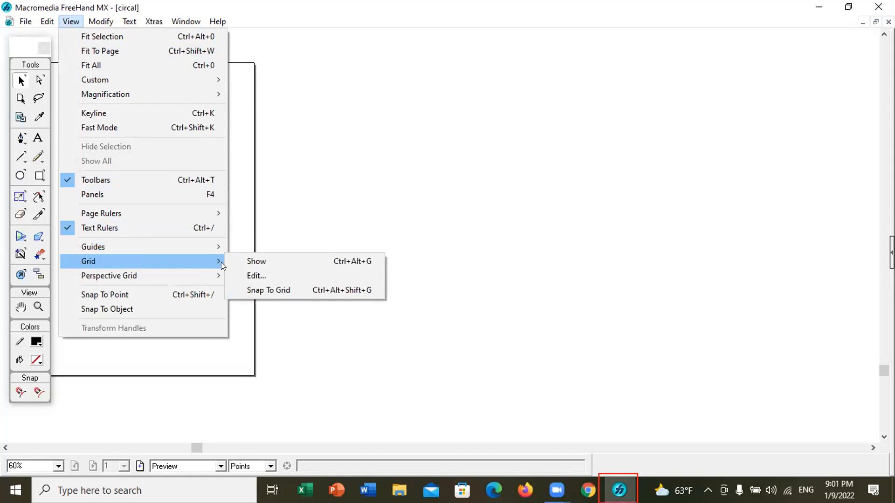
click(252, 261)
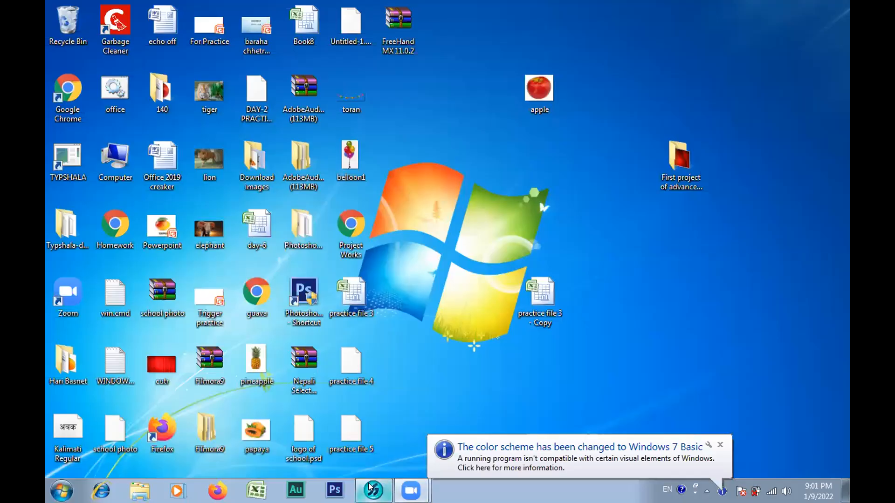
Step: Restore FreeHand MX on the other computer and give the thick-outlined circle a basic fill in grey 999999
mouse_move(371, 487)
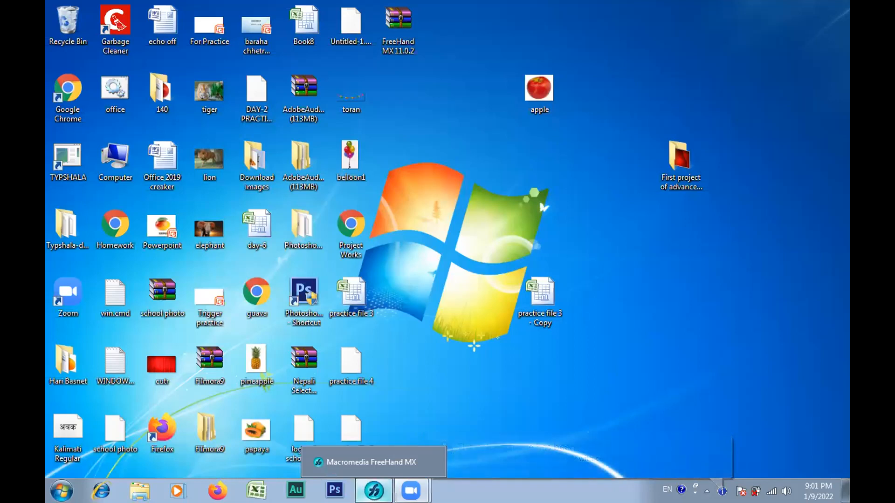
click(373, 490)
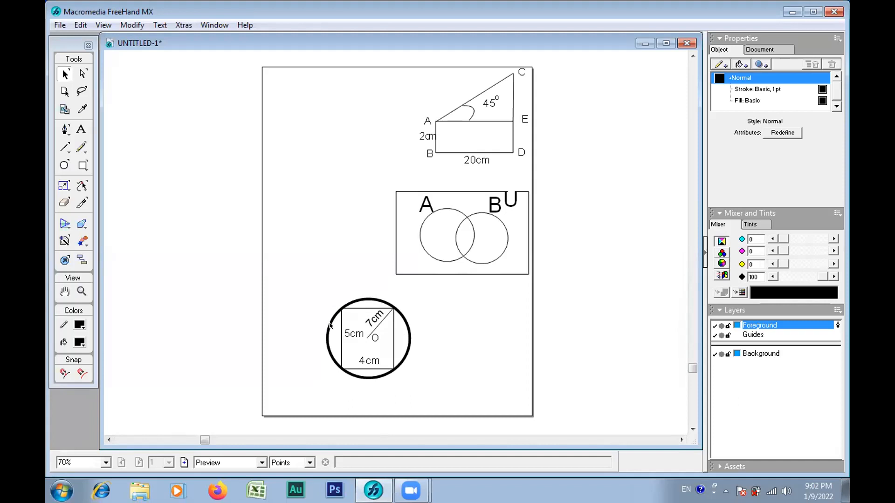
click(407, 328)
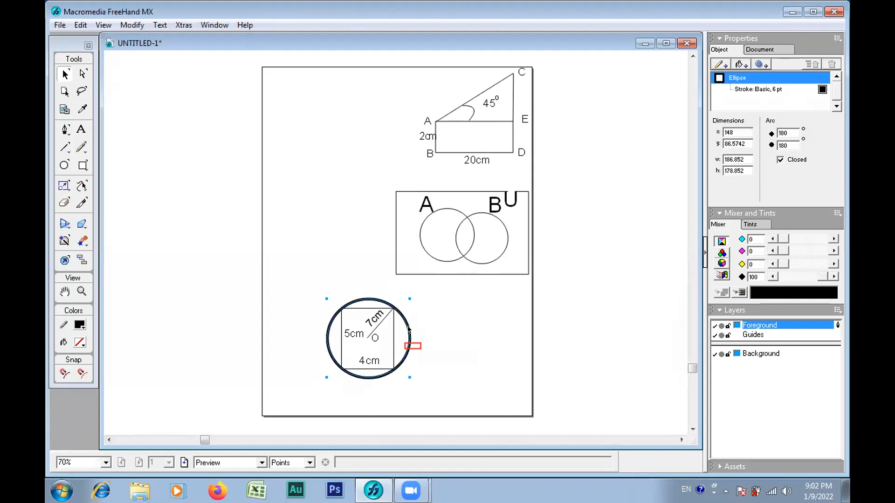
click(738, 64)
click(738, 63)
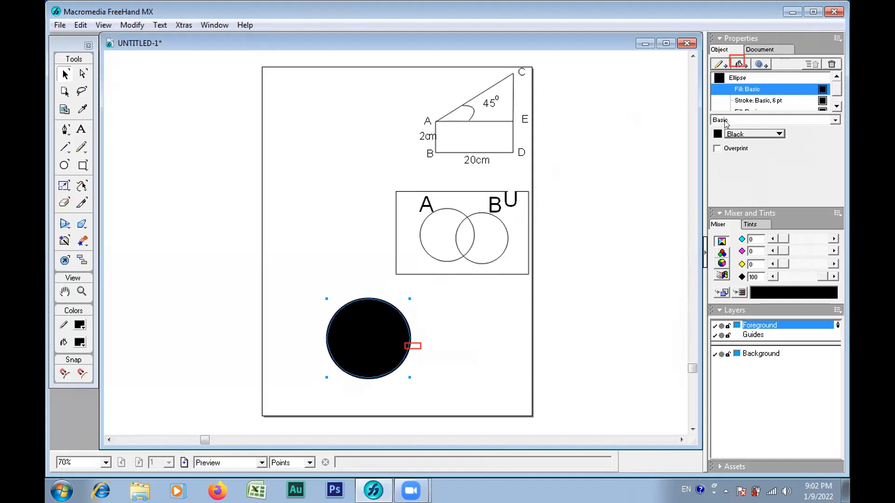
click(717, 134)
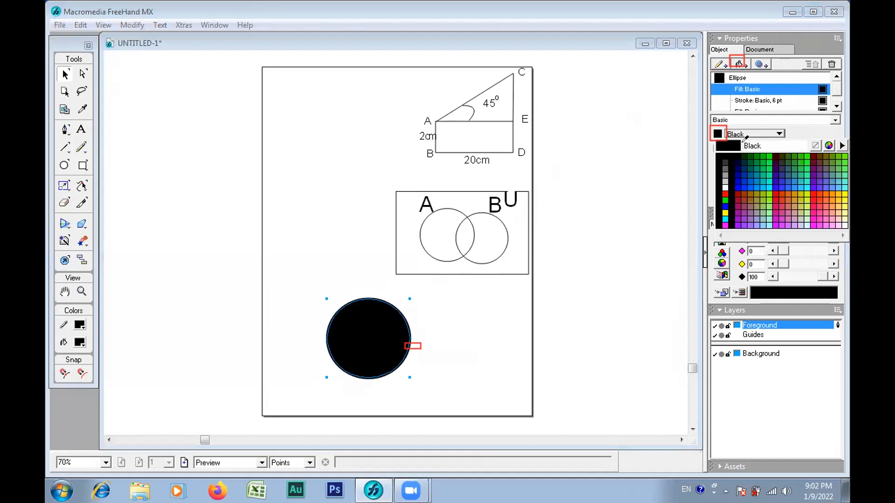
click(725, 174)
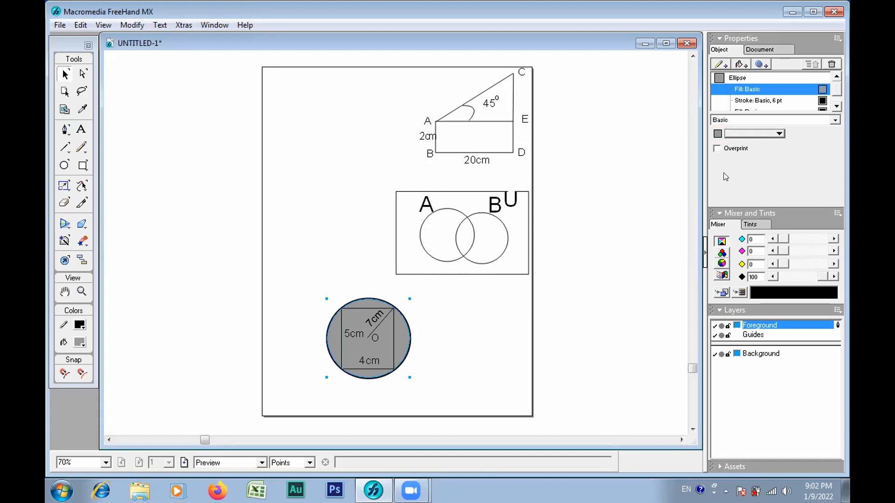
Step: Select the rectangle inside the grey circle and add a basic fill to it
click(391, 342)
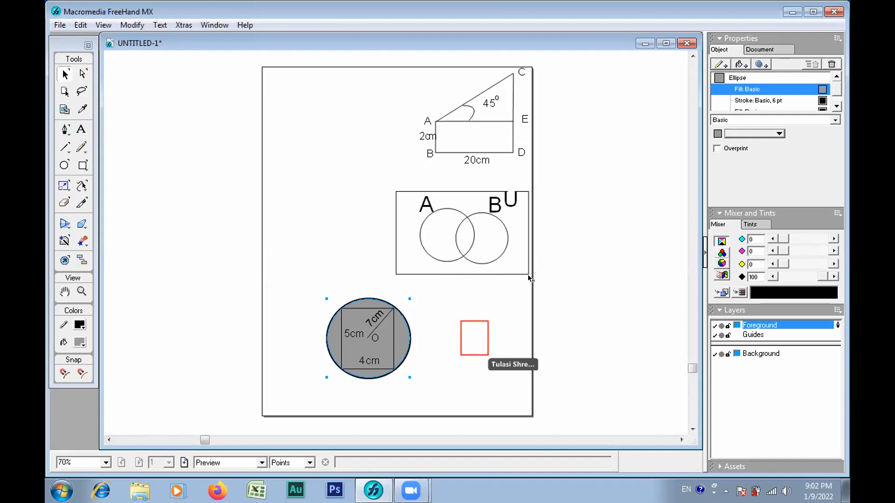
click(457, 311)
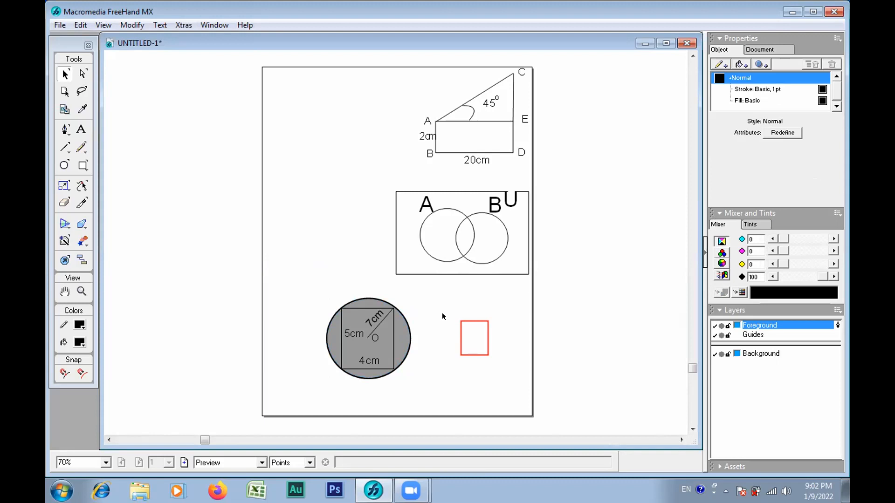
click(392, 335)
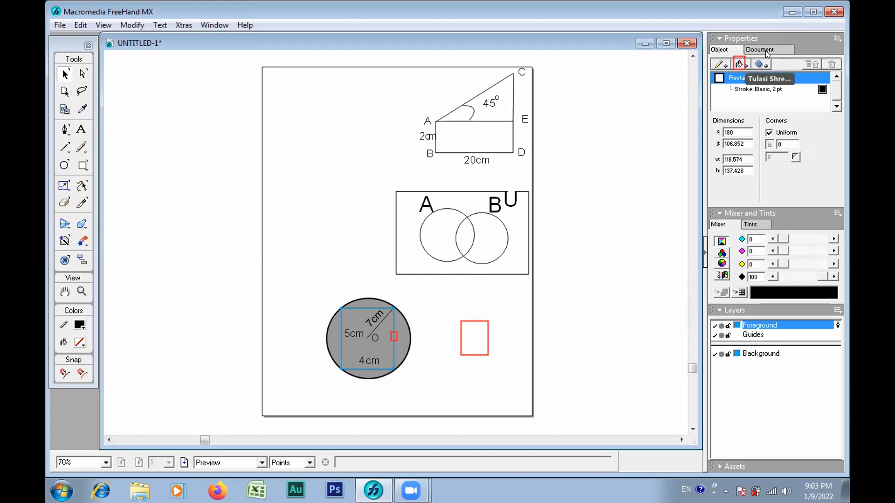
click(740, 65)
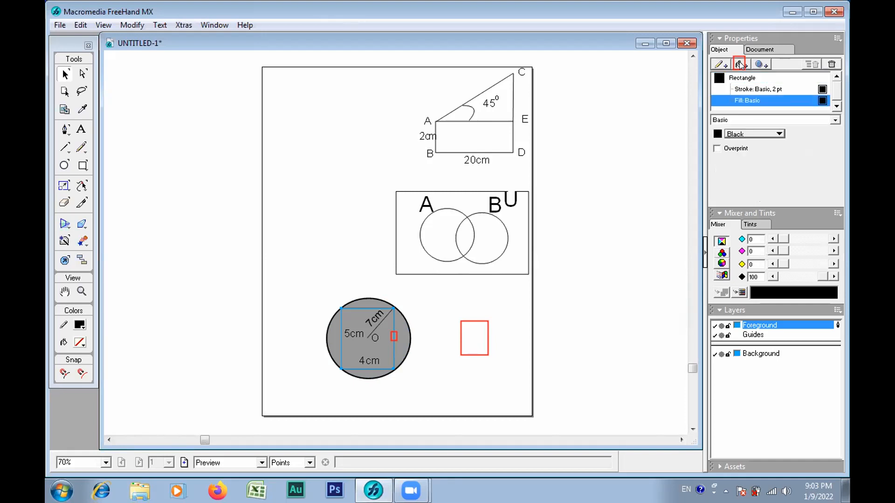
Step: Set the stroke colour of the rectangle inside the circle to white
click(720, 79)
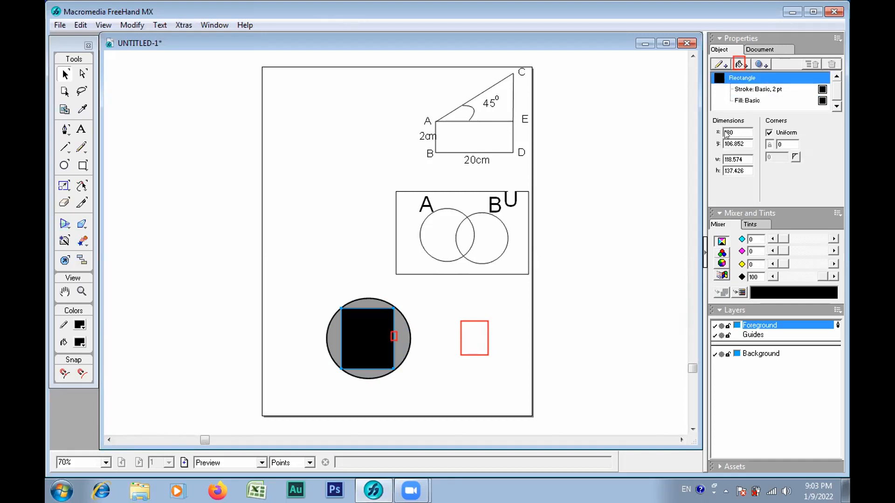
click(731, 89)
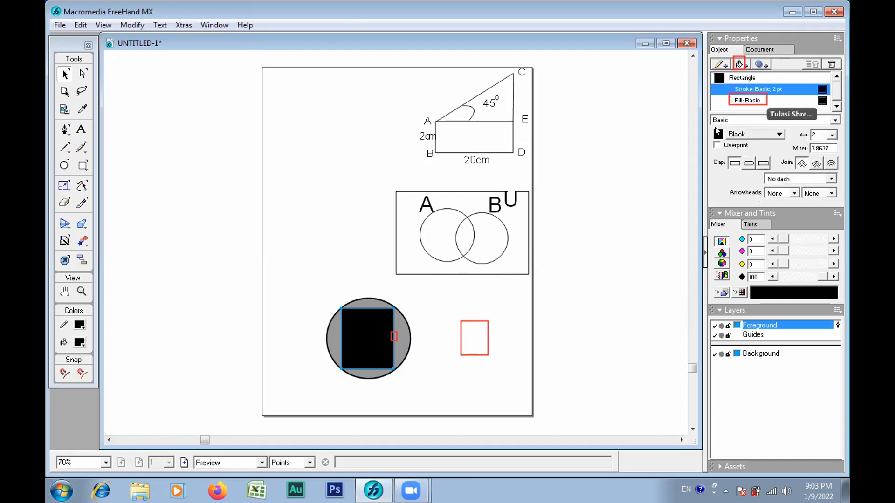
click(717, 134)
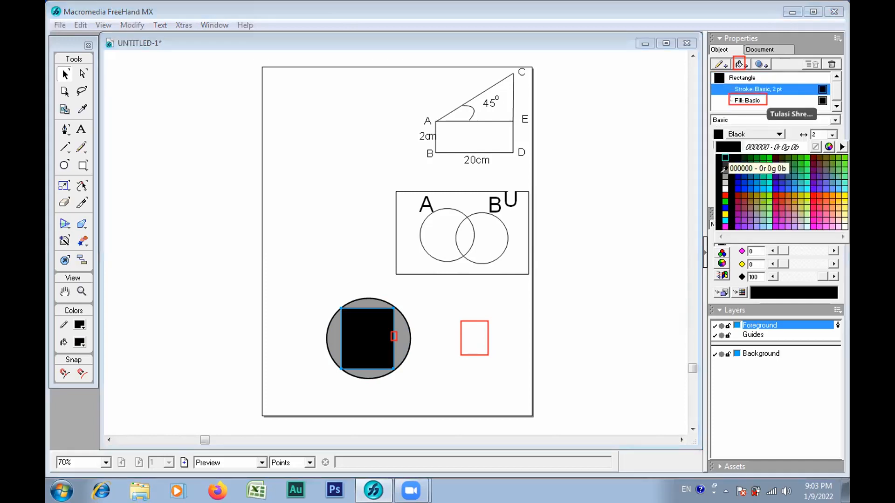
click(725, 187)
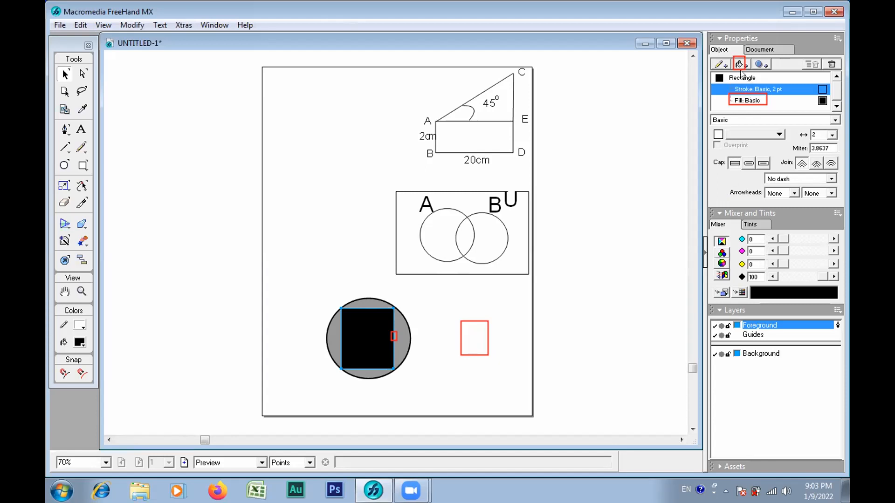
Step: Set the basic fill colour of the rectangle inside the circle to white
click(743, 99)
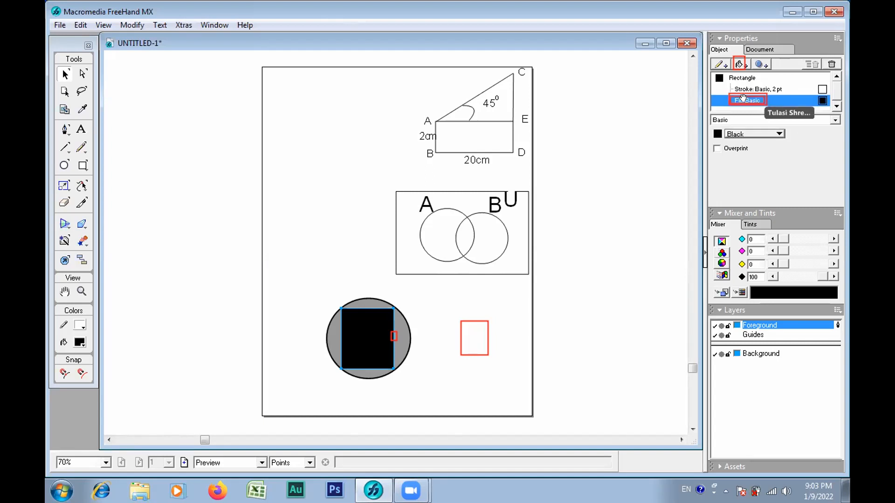
click(718, 134)
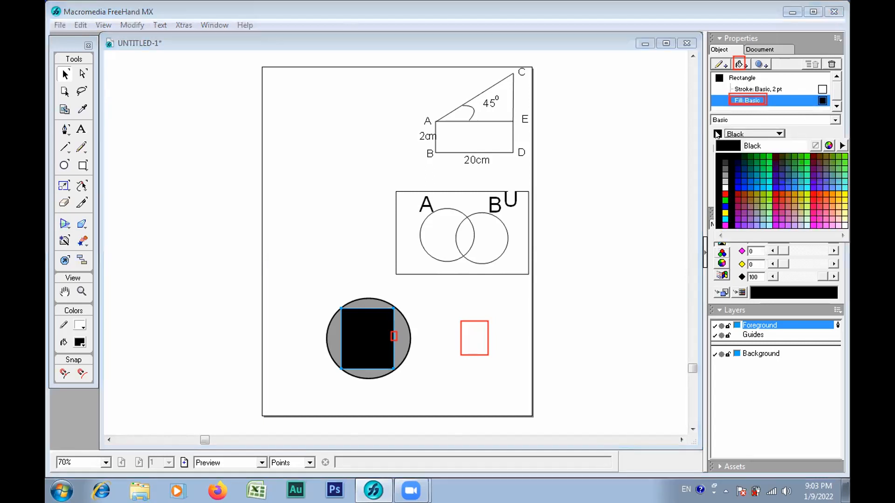
click(724, 189)
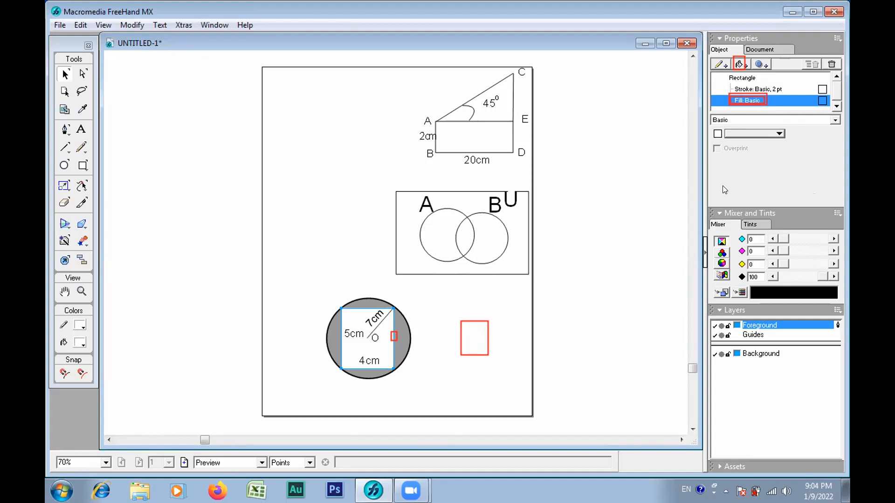
Step: Set the basic stroke colour of the rectangle inside the grey circle to black (0r 0g 0b) and deselect it
click(561, 286)
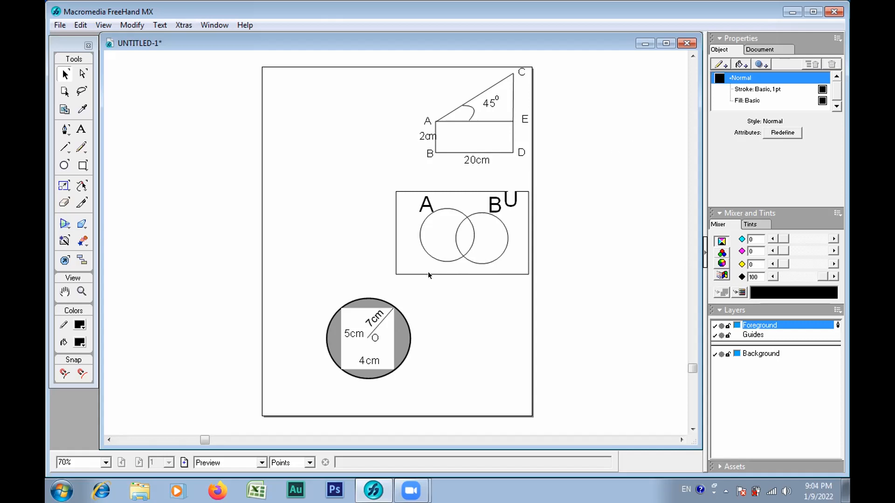
click(394, 332)
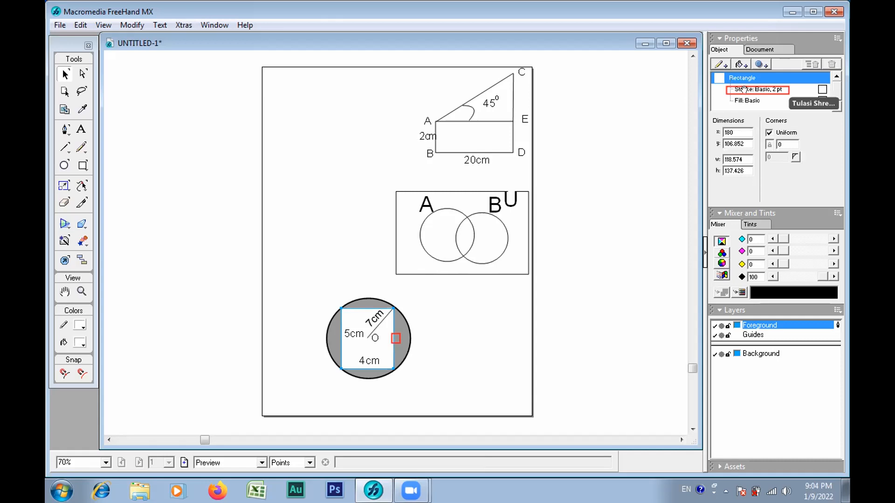
click(744, 89)
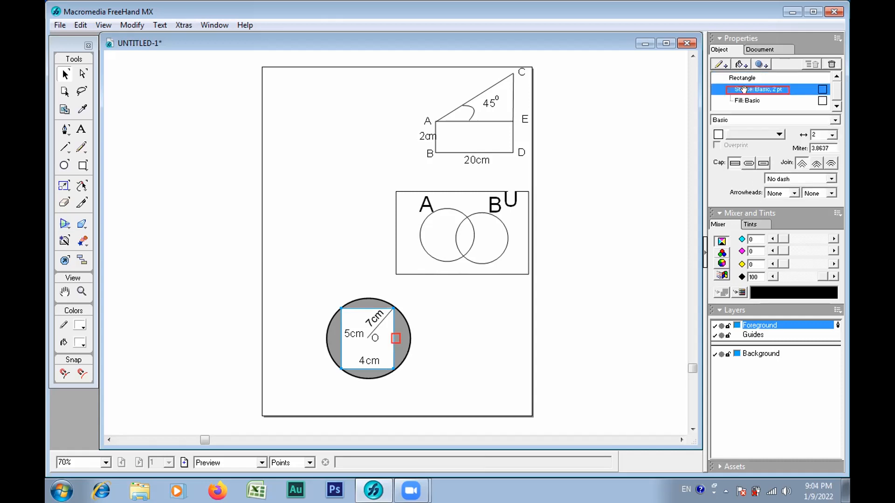
click(777, 135)
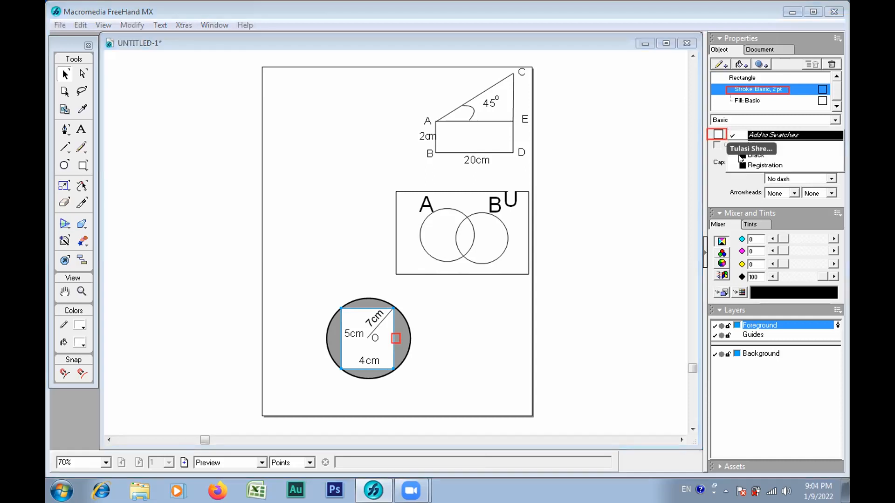
click(716, 135)
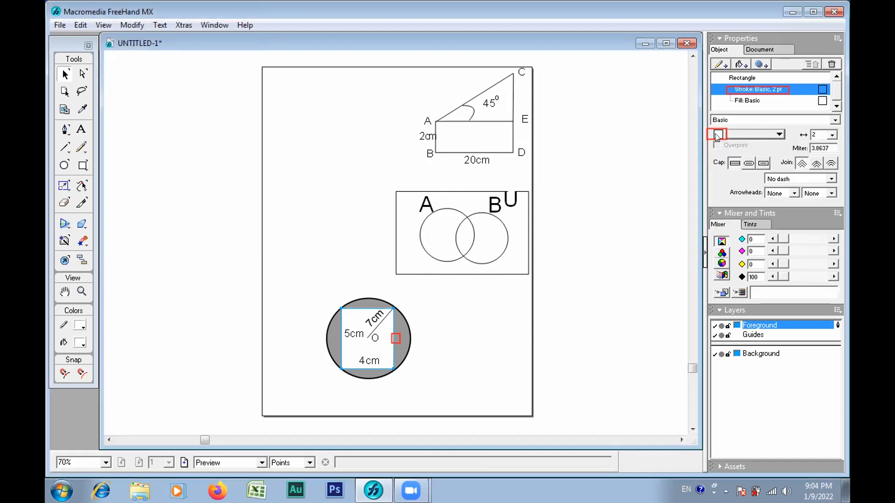
click(717, 135)
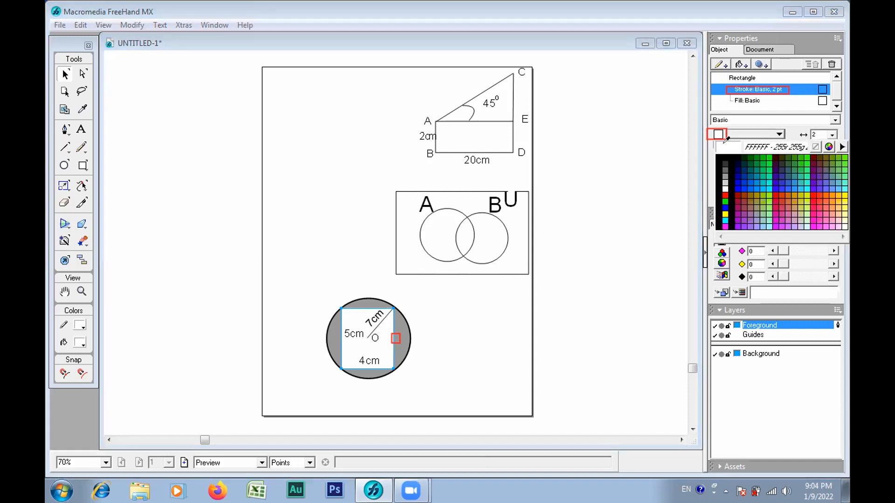
click(732, 179)
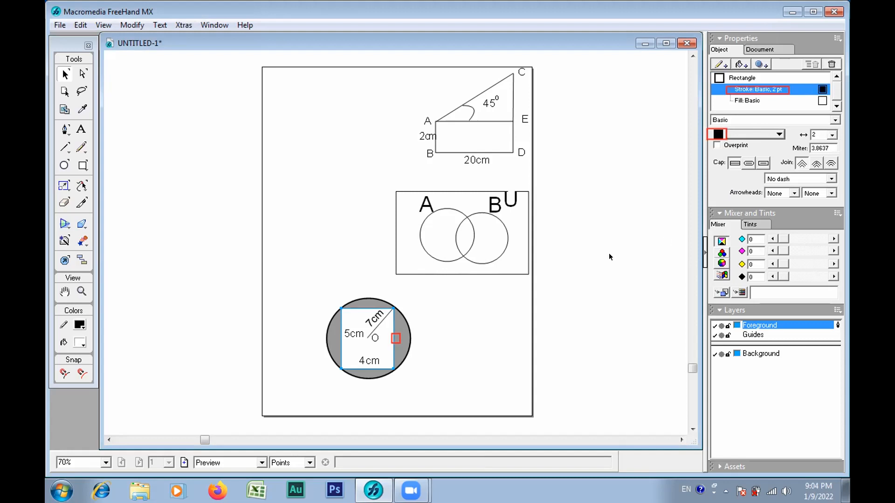
click(592, 279)
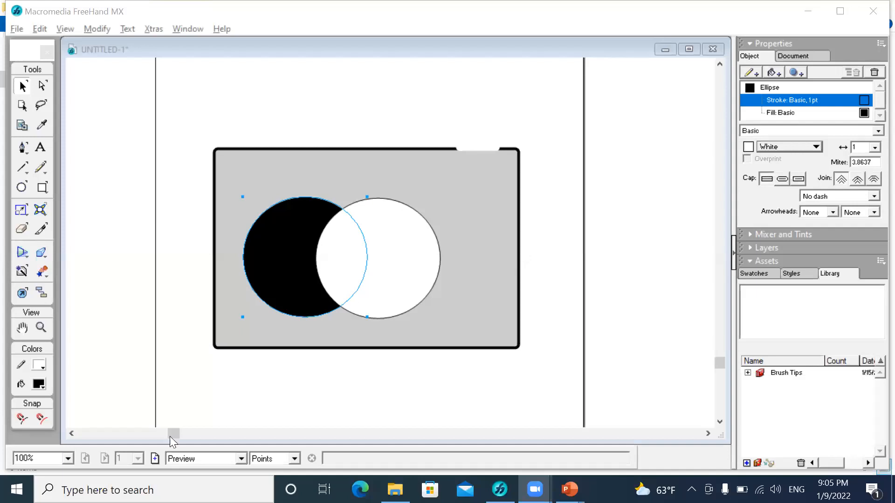
Step: On the other computer, add a basic fill to the black circle in the grey rectangle and give it a light grey colour
click(295, 248)
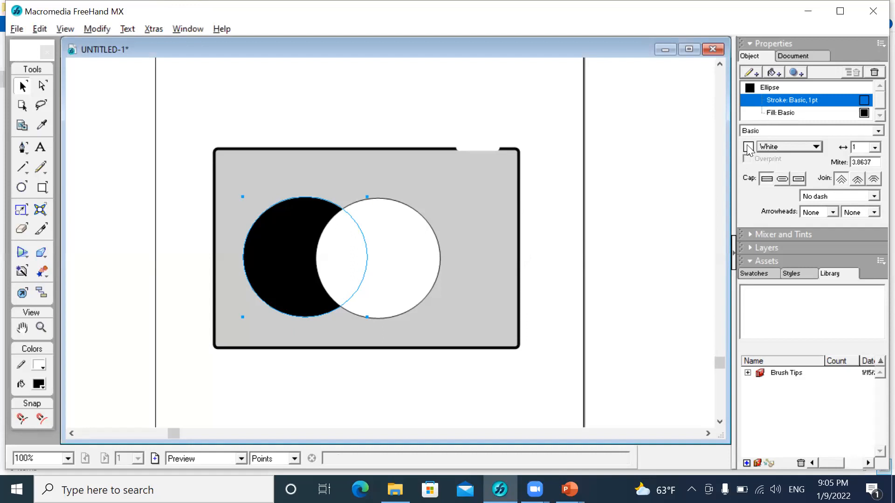
click(875, 131)
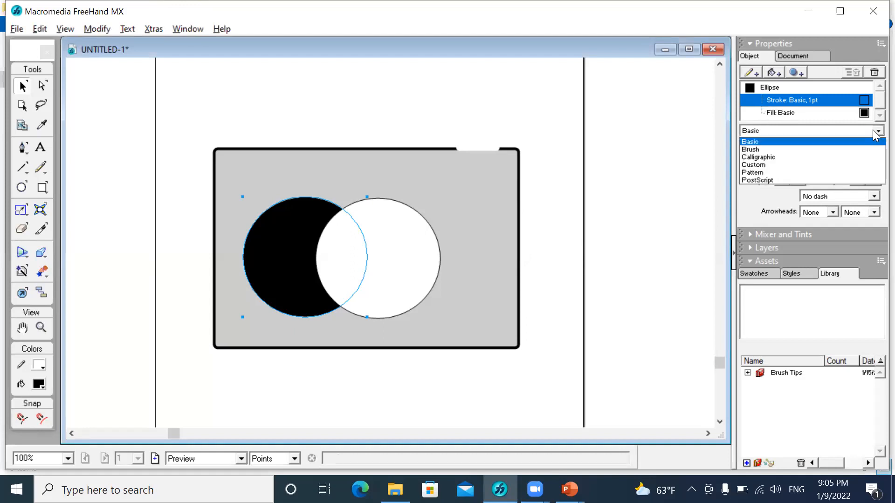
click(809, 133)
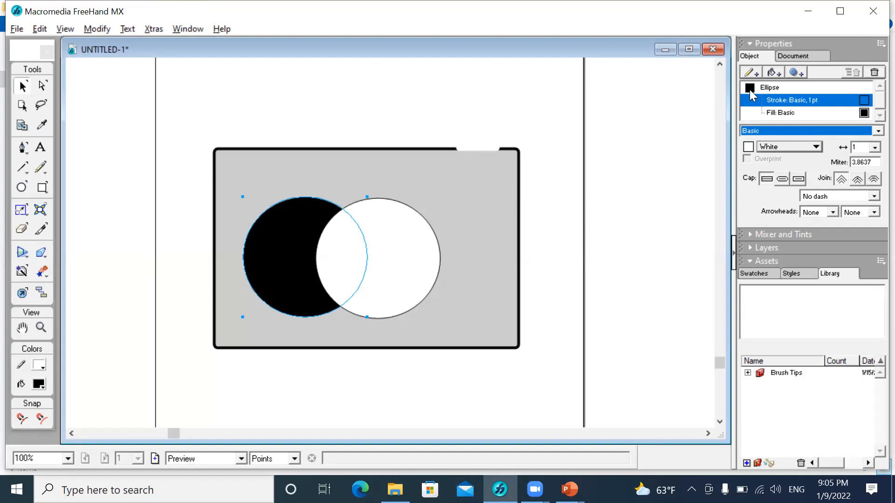
click(772, 74)
click(748, 147)
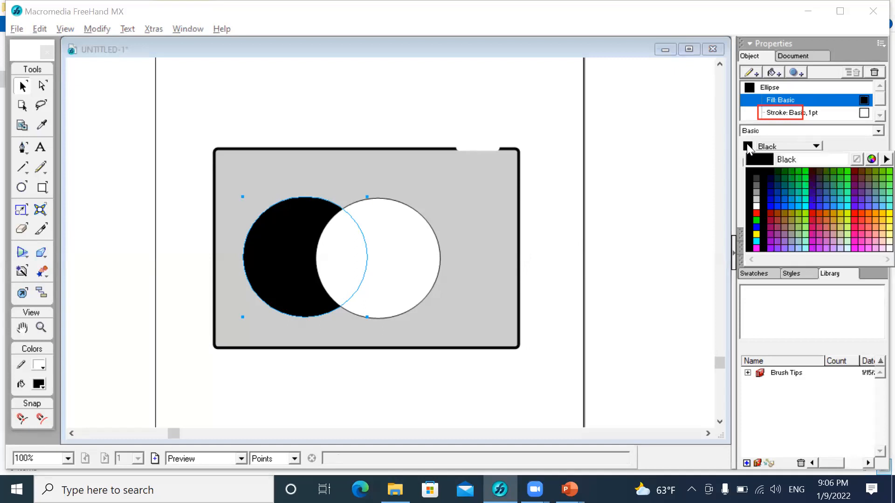
click(758, 202)
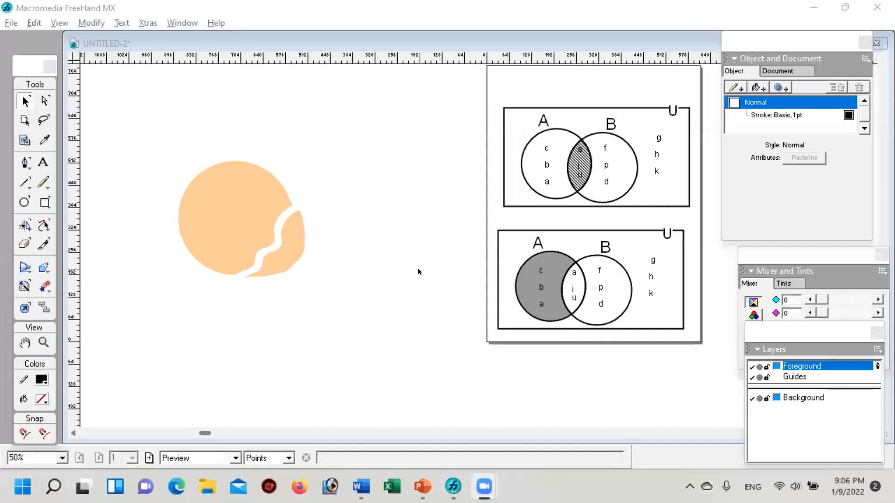
Step: Minimize FreeHand and Word, switch to the Power Point 3Day presentation in PowerPoint and start the slide show from the red slide 7
click(813, 8)
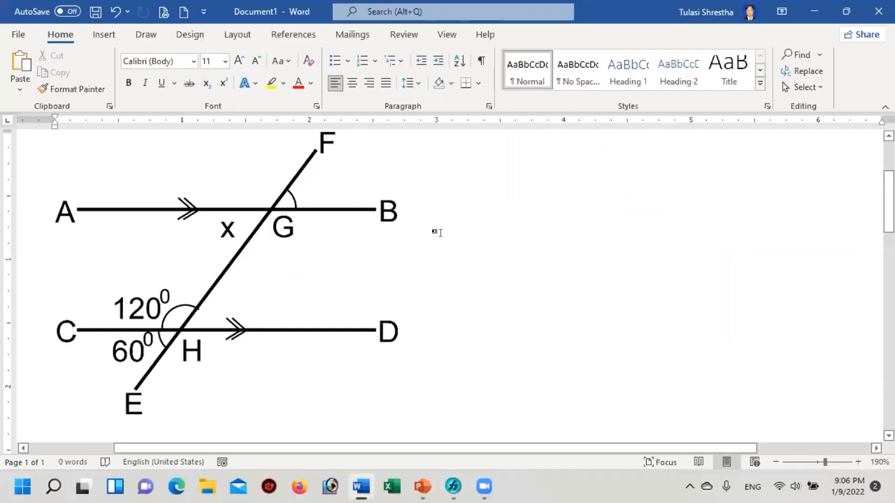
click(811, 9)
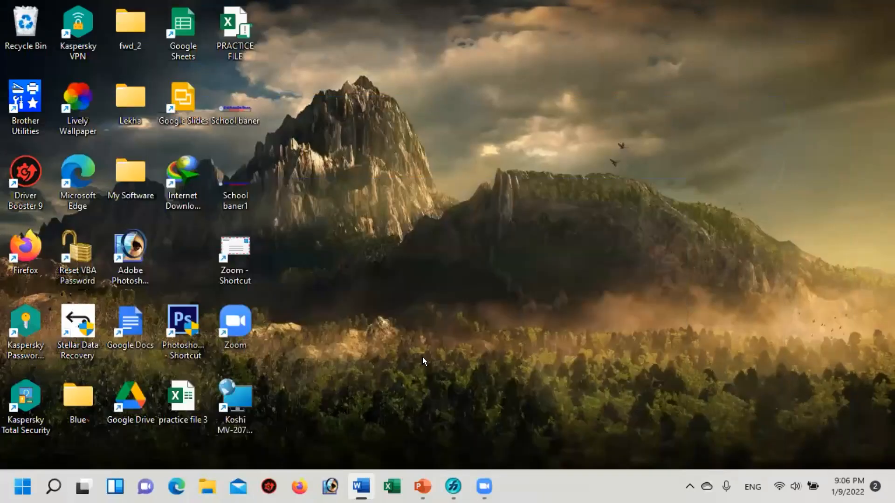
click(420, 486)
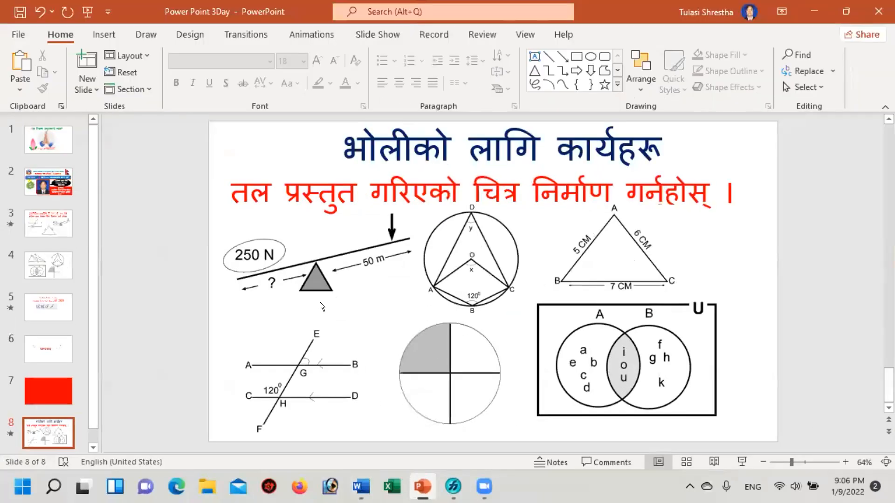
click(44, 391)
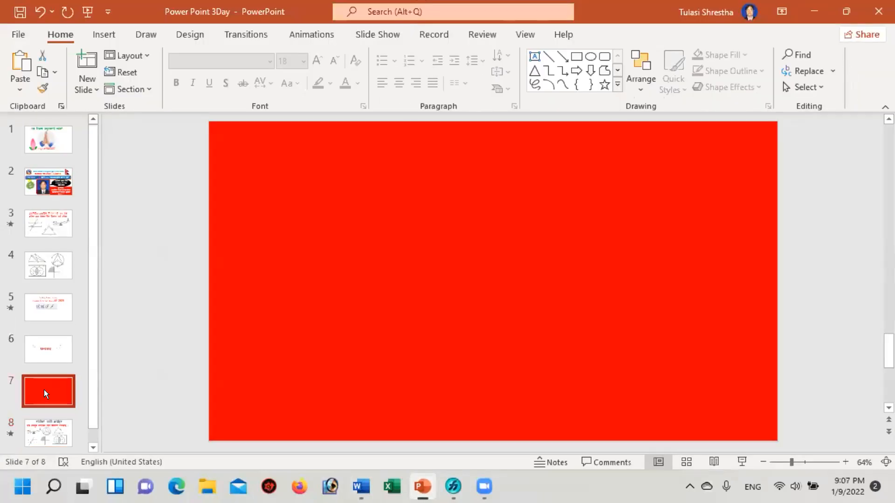
click(740, 460)
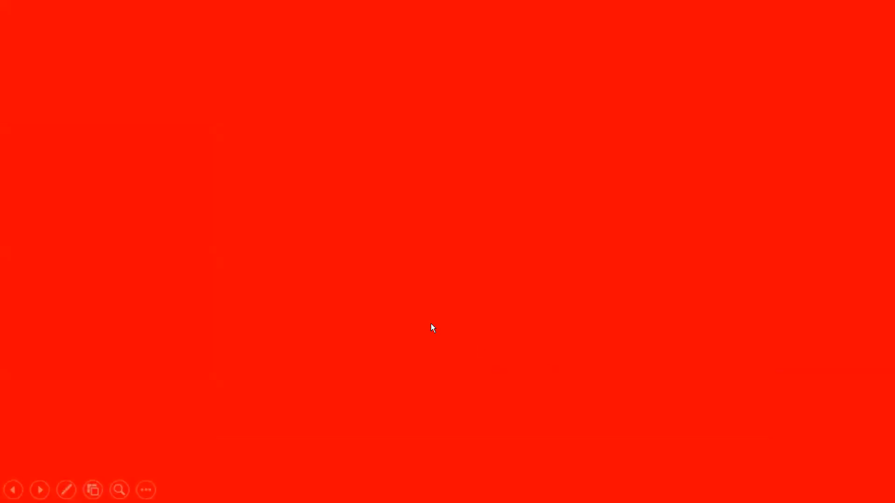
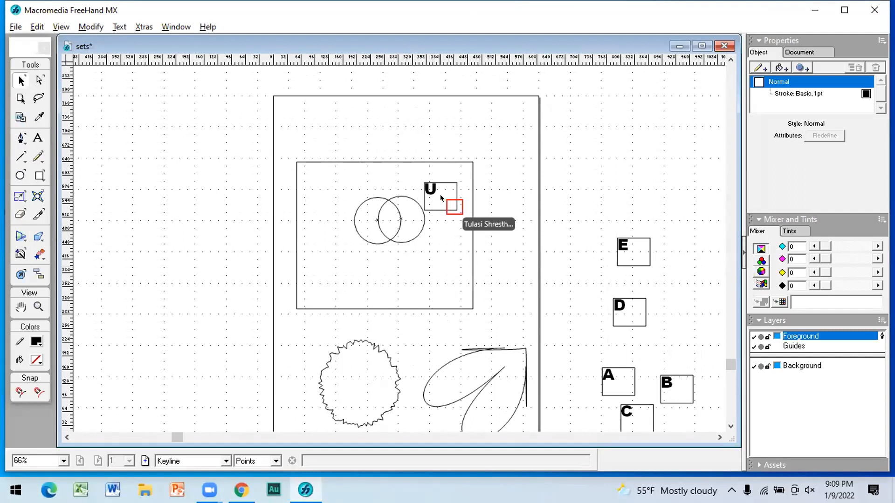
Step: Move the U text block onto the large rectangle's top edge at its upper-right corner and make its frame smaller
click(444, 203)
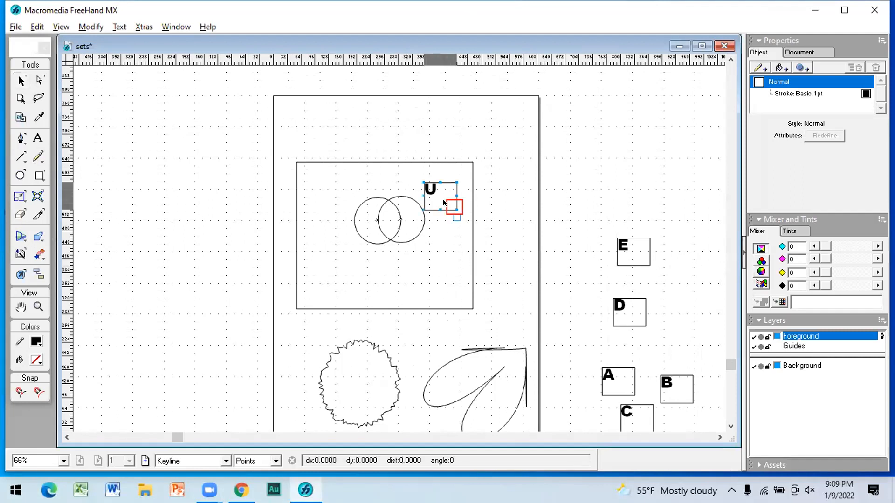
drag(447, 206, 458, 176)
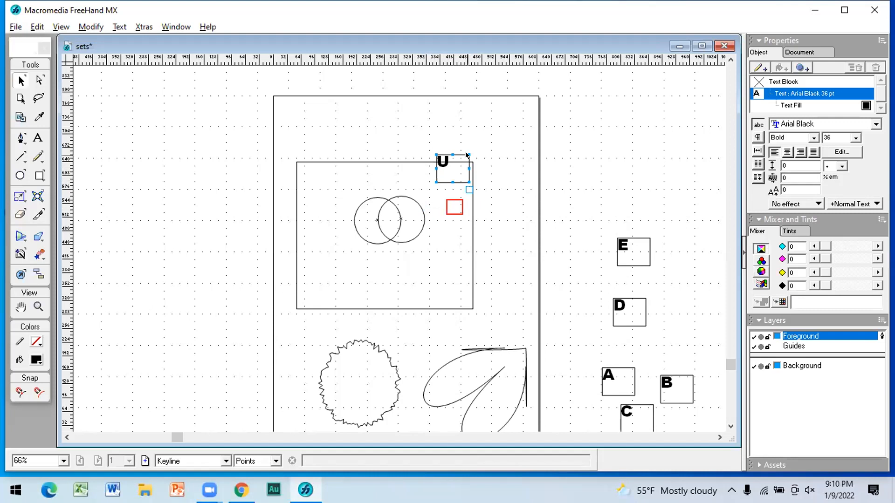
click(433, 182)
drag(432, 183, 433, 185)
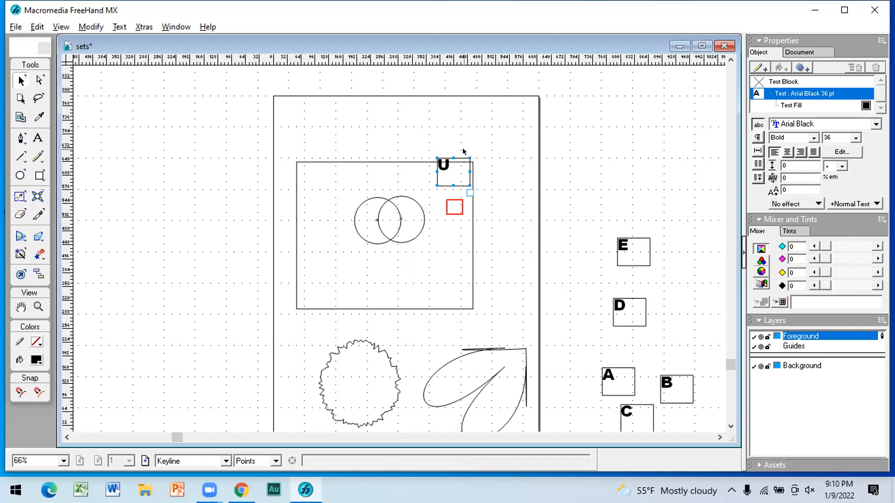
drag(469, 159, 450, 166)
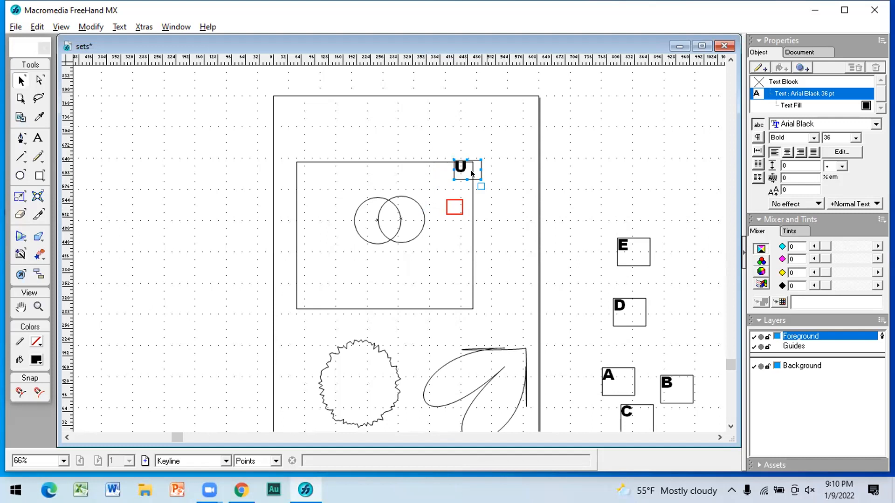
click(509, 155)
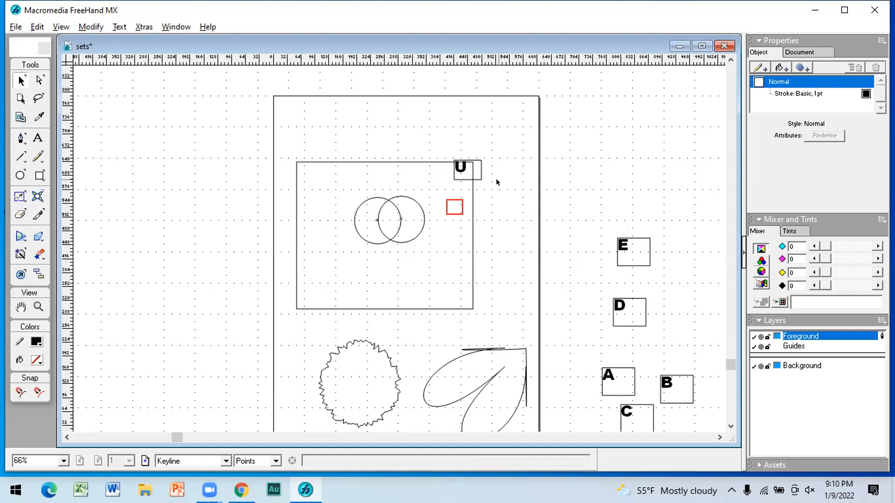
Step: Move the U text block back inside the large rectangle and delete it
click(452, 174)
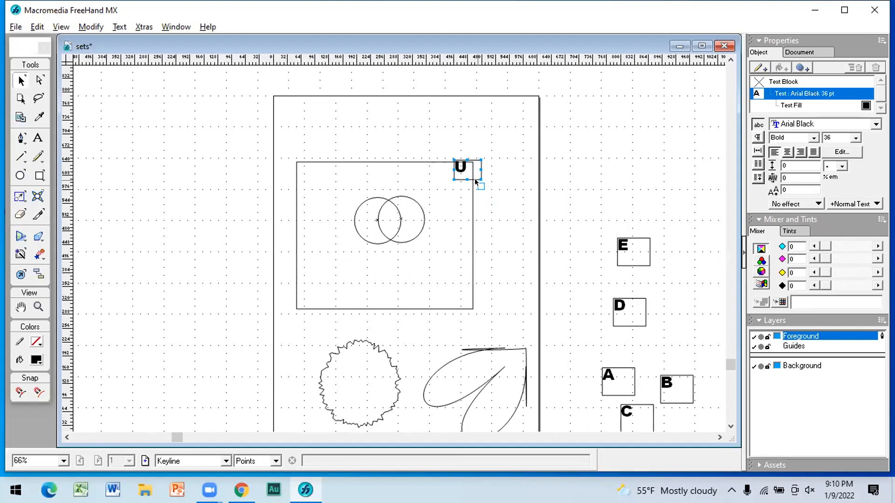
click(529, 167)
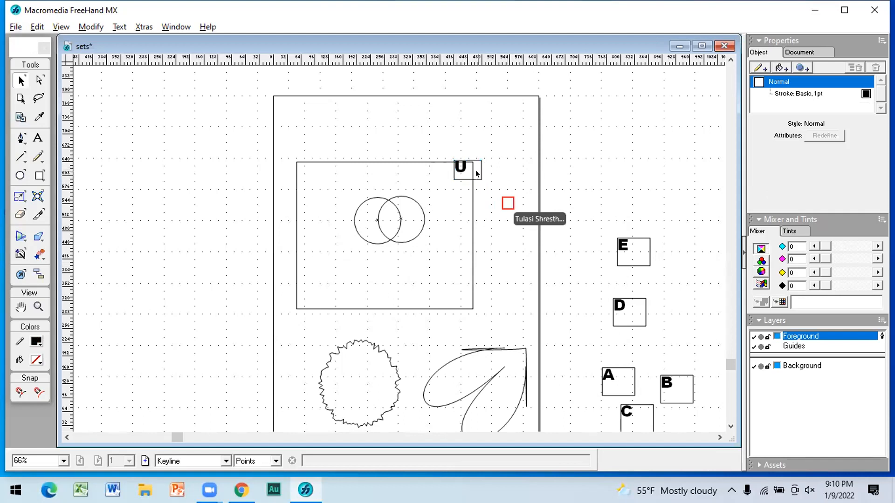
click(459, 175)
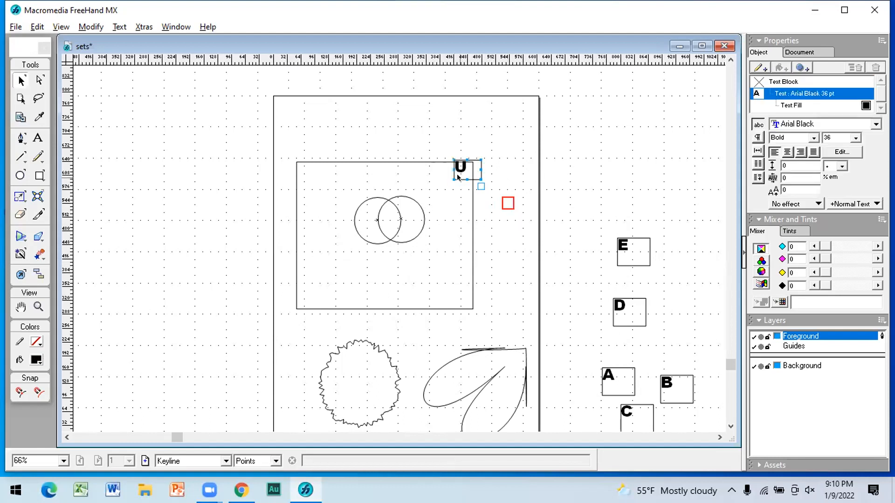
drag(458, 176, 431, 190)
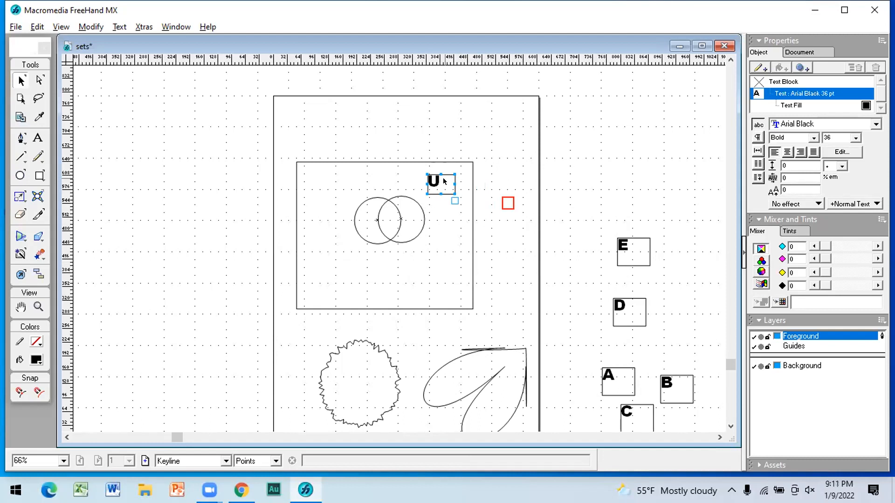
key(Delete)
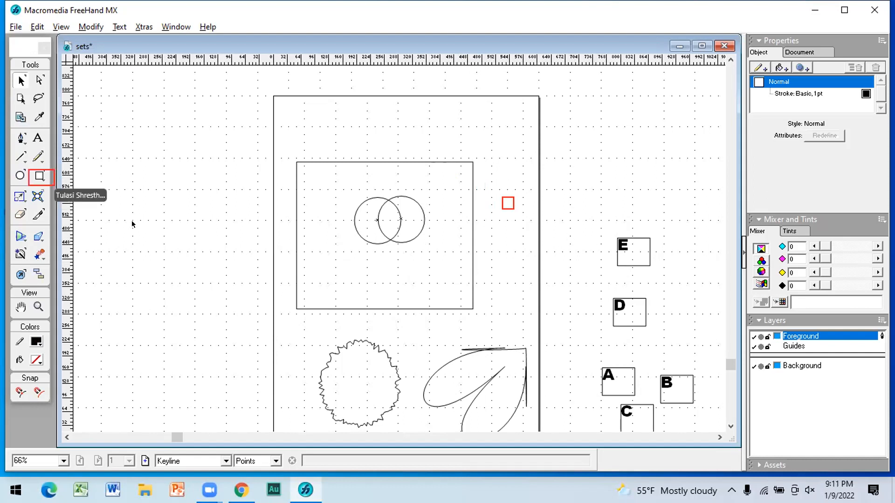
Step: Draw a square about 35 by 35 points and position it across the large rectangle's top edge near the upper-right corner
click(39, 176)
drag(431, 161, 450, 179)
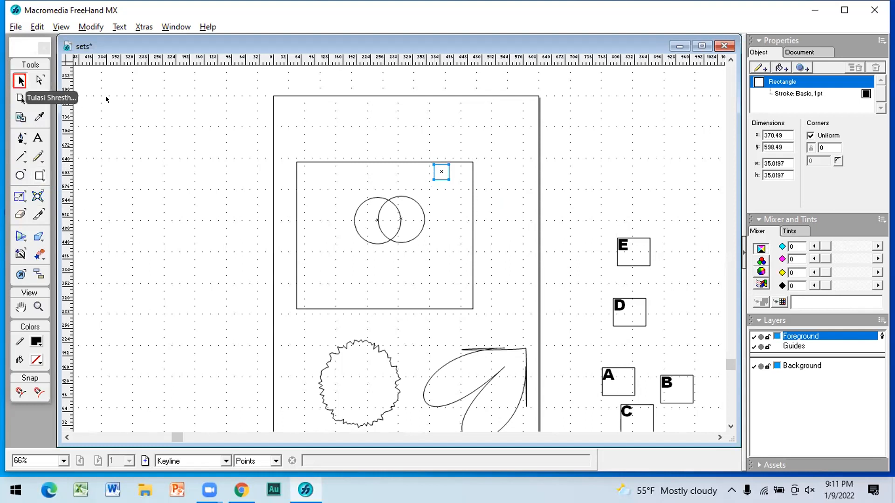
drag(446, 173, 460, 156)
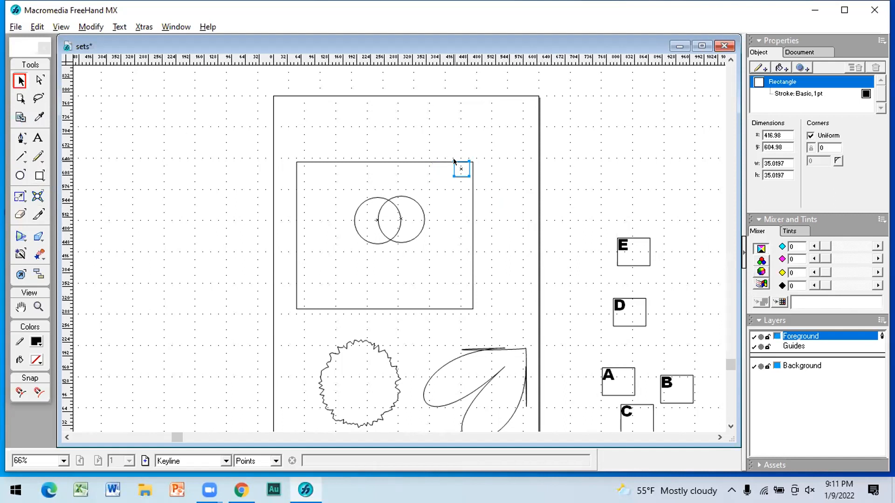
key(Up)
key(Up)
key(Up)
key(Up)
key(Up)
key(Up)
key(Up)
key(Up)
key(Up)
key(Up)
key(Up)
key(Up)
key(Left)
key(Left)
key(Left)
key(Left)
key(Left)
key(Left)
key(Left)
key(Left)
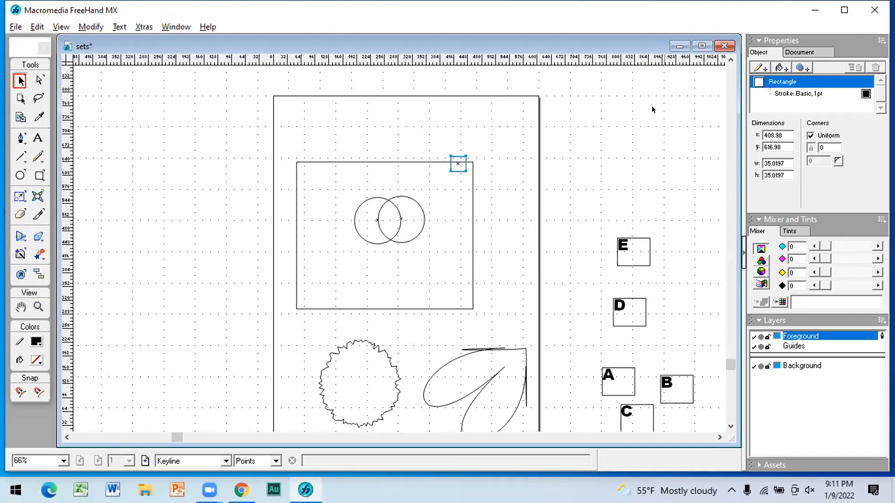
Step: Add a basic fill to the small square, set its colour to white and deselect it
click(781, 69)
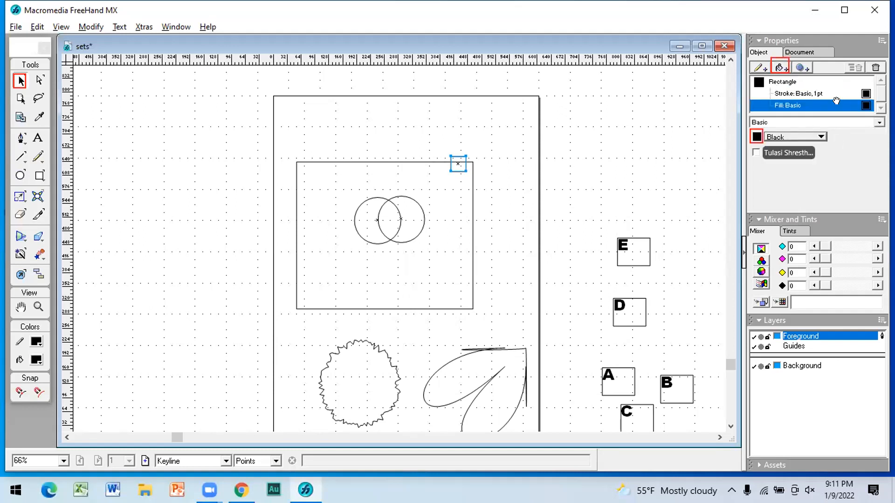
click(757, 137)
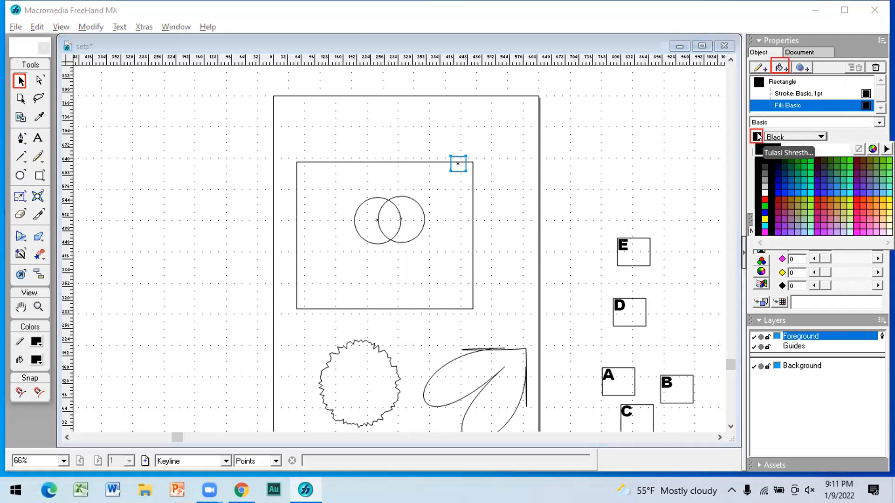
click(766, 191)
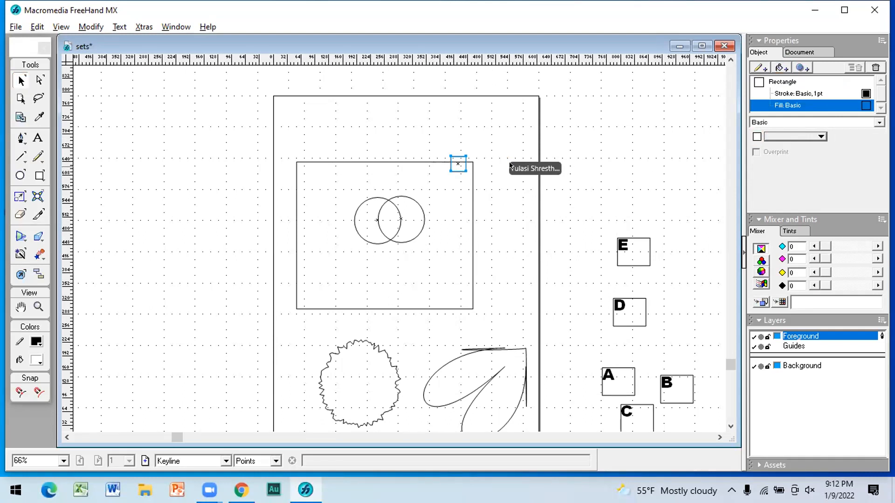
click(509, 144)
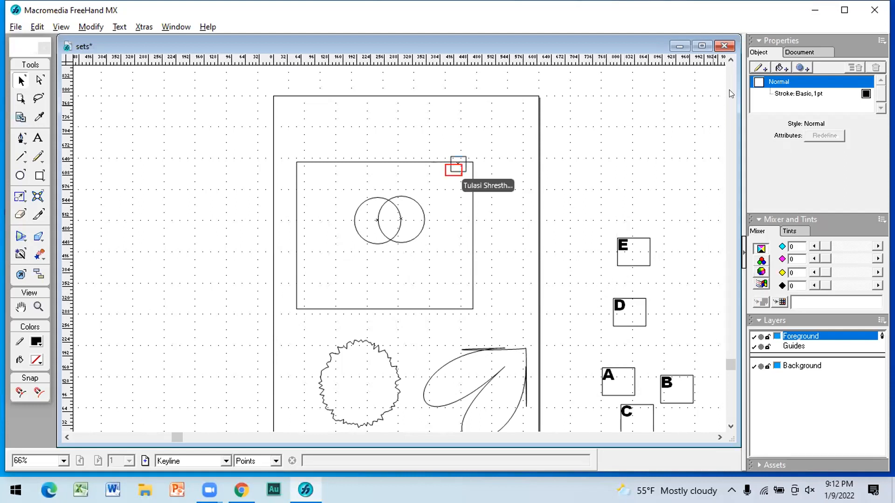
Step: Add another basic fill to the small square on the top edge and select its stroke attribute
click(455, 157)
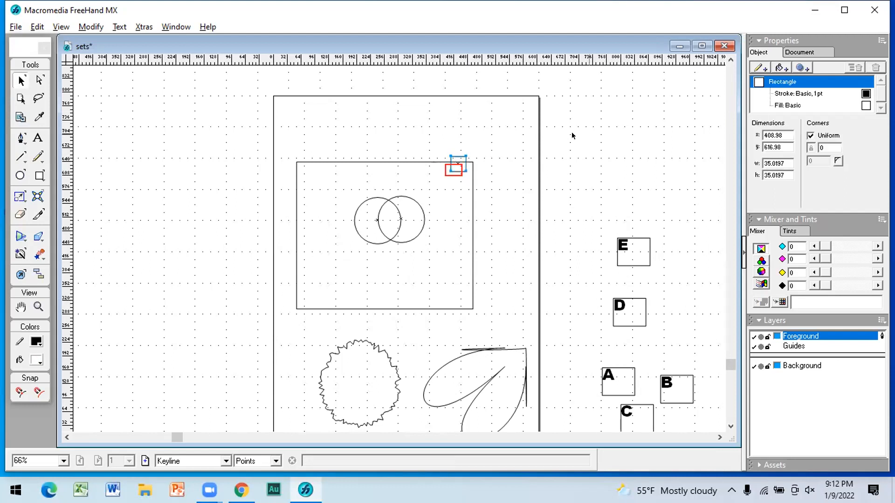
click(788, 70)
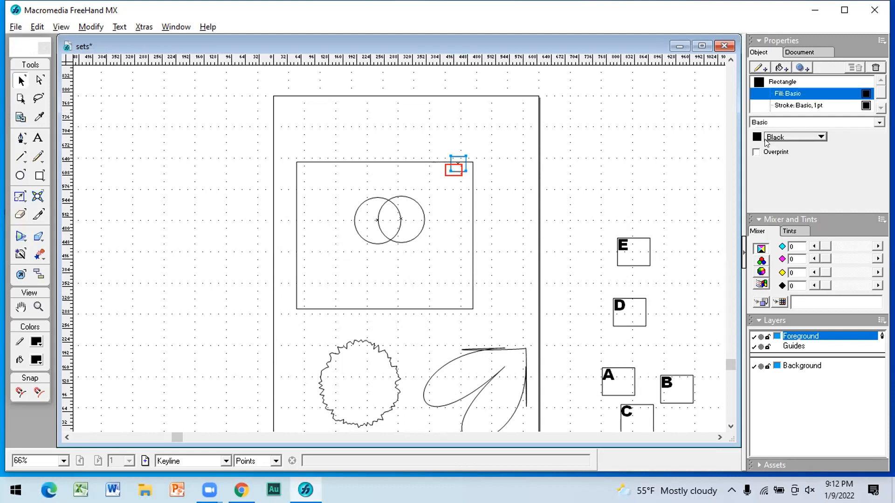
click(820, 136)
click(760, 106)
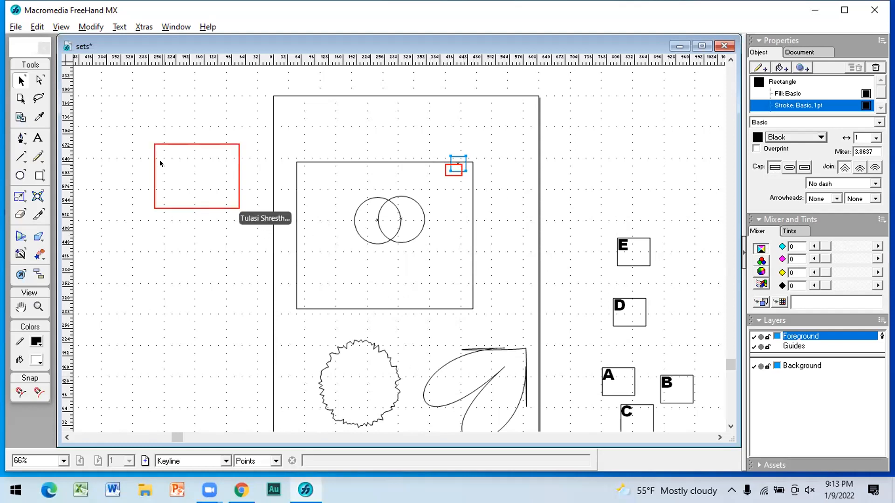
Step: Draw a rectangle about 197 by 162 points on the pasteboard beside the page and add a black basic fill
click(39, 175)
mouse_move(133, 143)
mouse_down()
mouse_move(164, 217)
mouse_move(219, 213)
mouse_up()
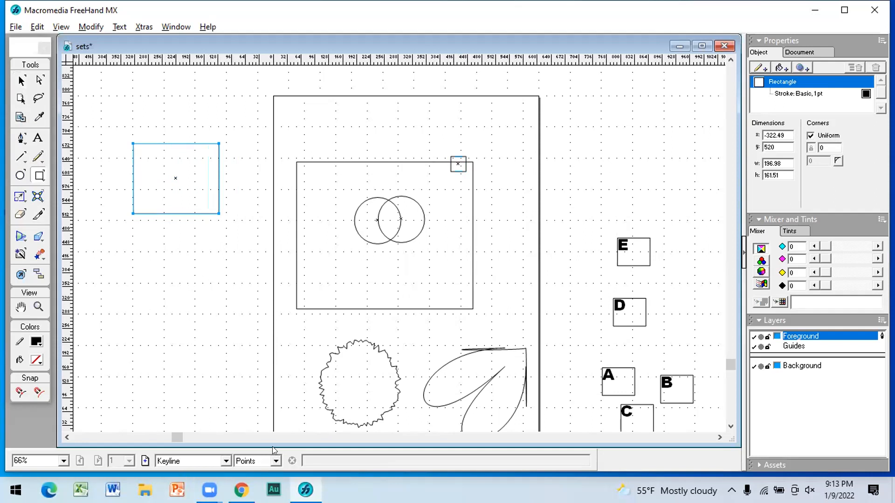
click(779, 65)
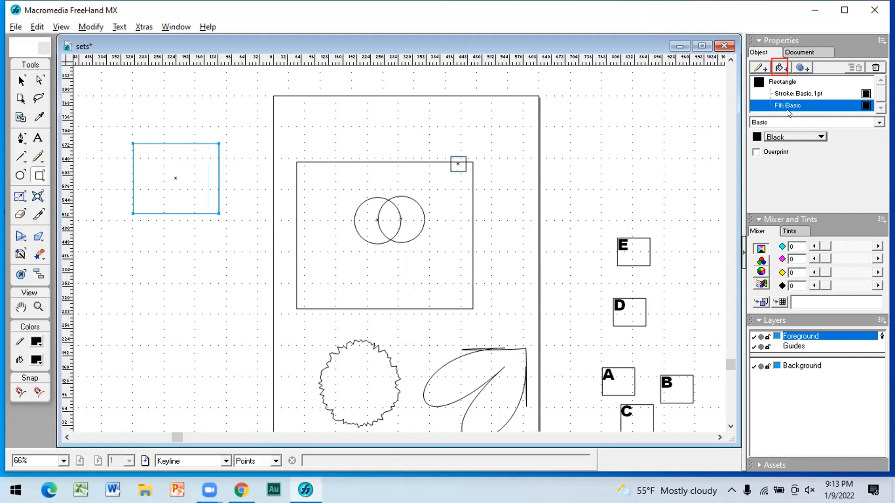
Step: Create a new blank document
click(16, 27)
click(34, 43)
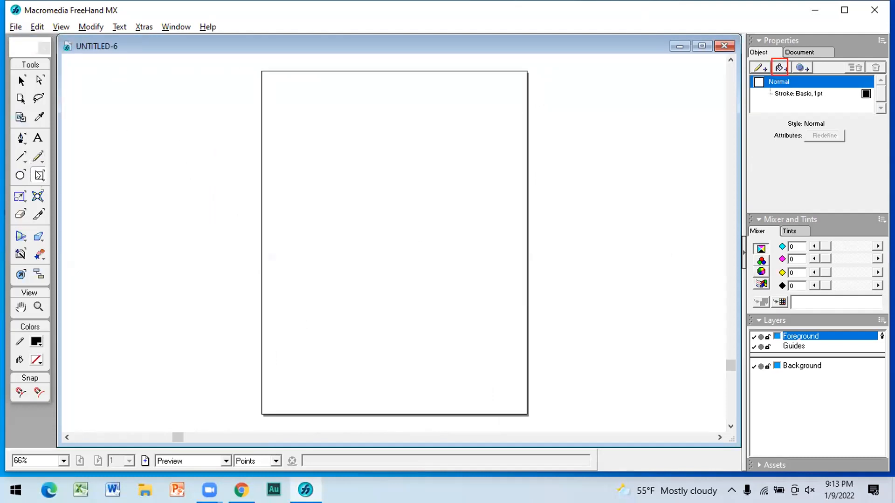
Step: Try out a black basic fill on a rectangle about 210 by 136 points and delete it
drag(336, 133, 423, 190)
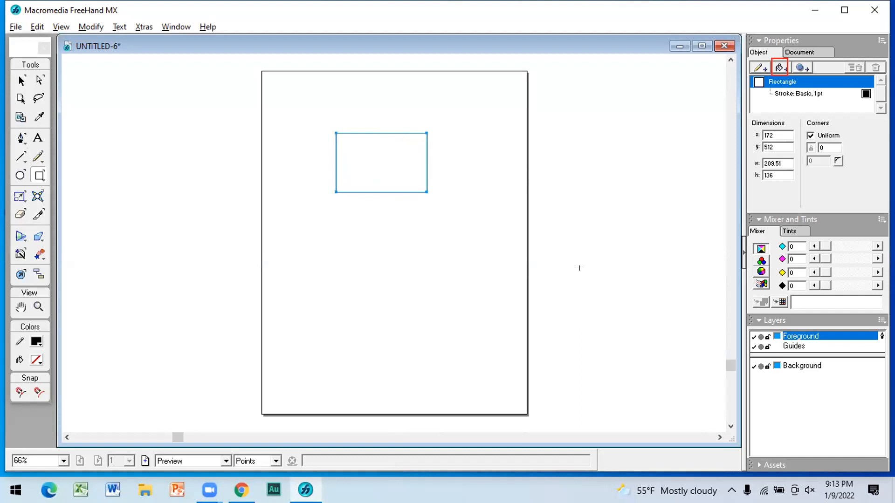
click(779, 68)
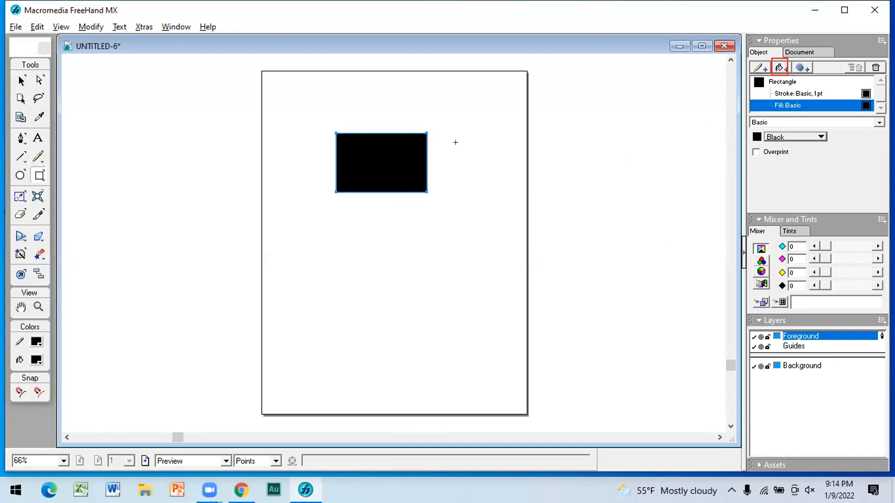
key(Delete)
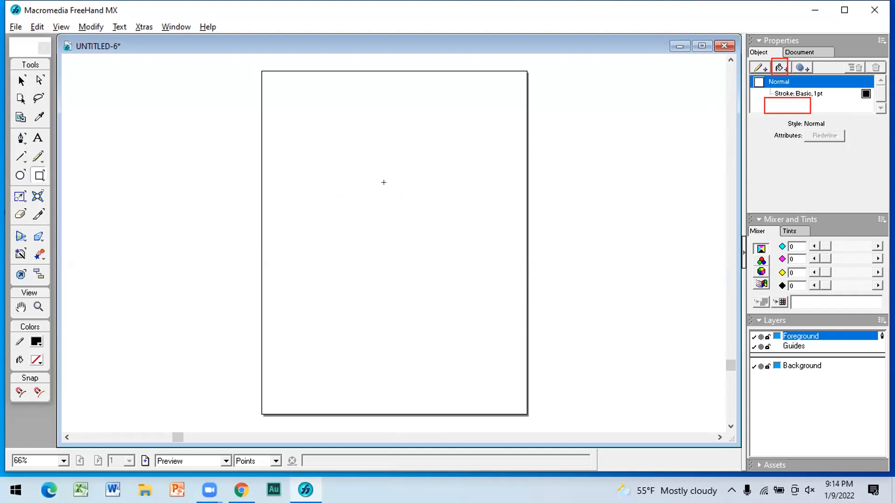
Step: Draw a rectangle about 346 by 253 points and a square about 32 points wide across its top edge near the right corner
drag(339, 148, 489, 257)
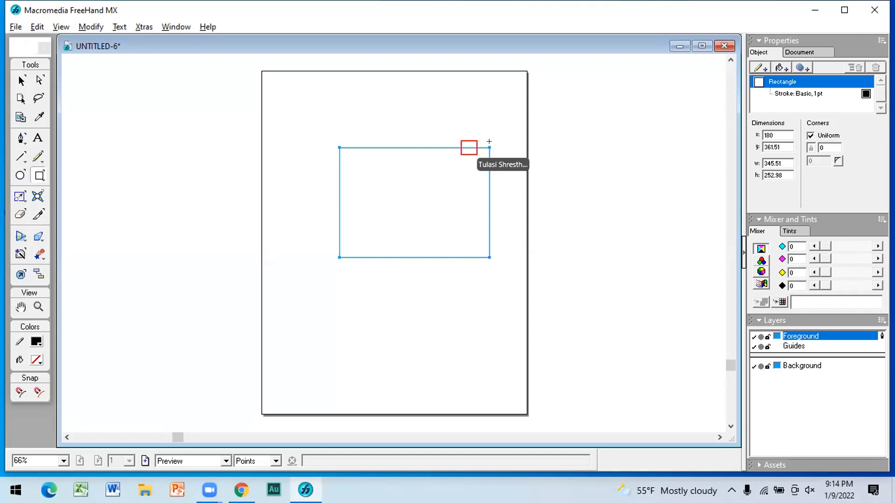
drag(463, 140, 476, 149)
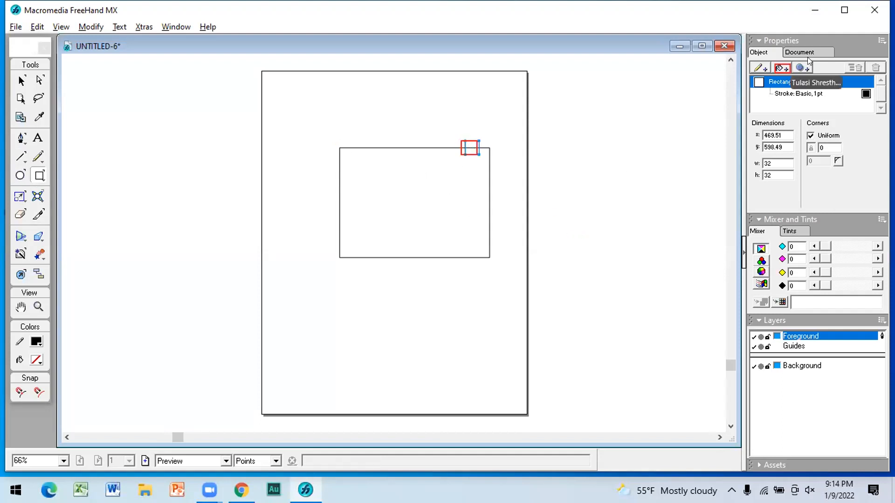
Step: Add a basic fill to the small square on the top edge, set it to white and deselect the square
click(785, 67)
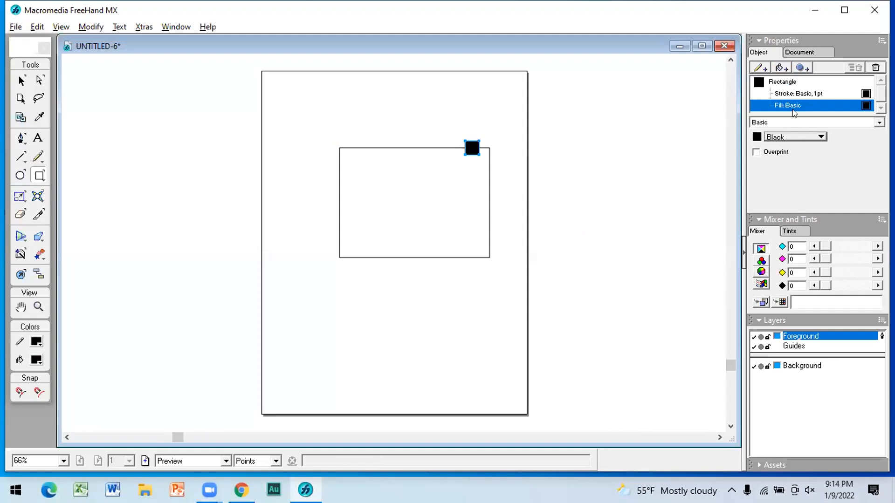
click(821, 137)
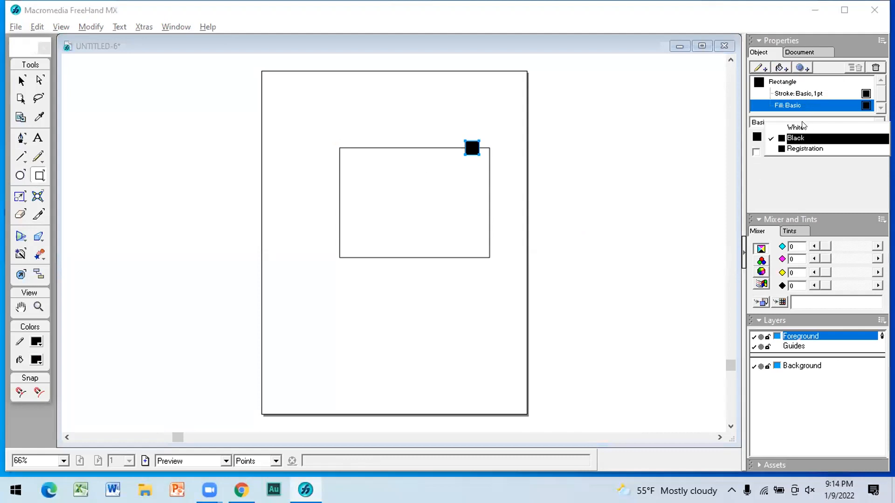
click(802, 128)
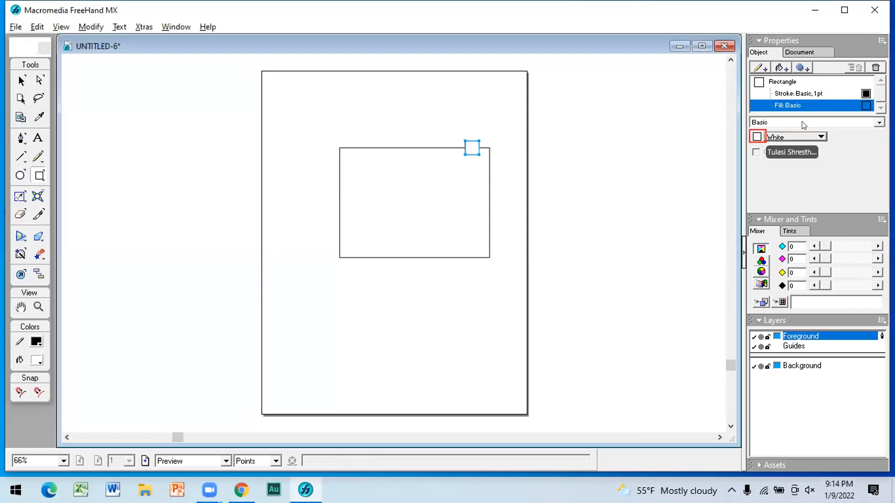
click(757, 138)
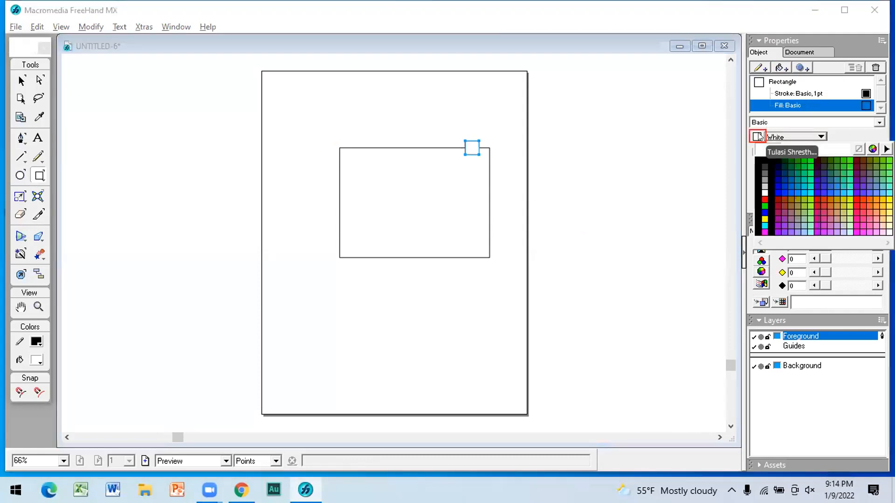
click(767, 186)
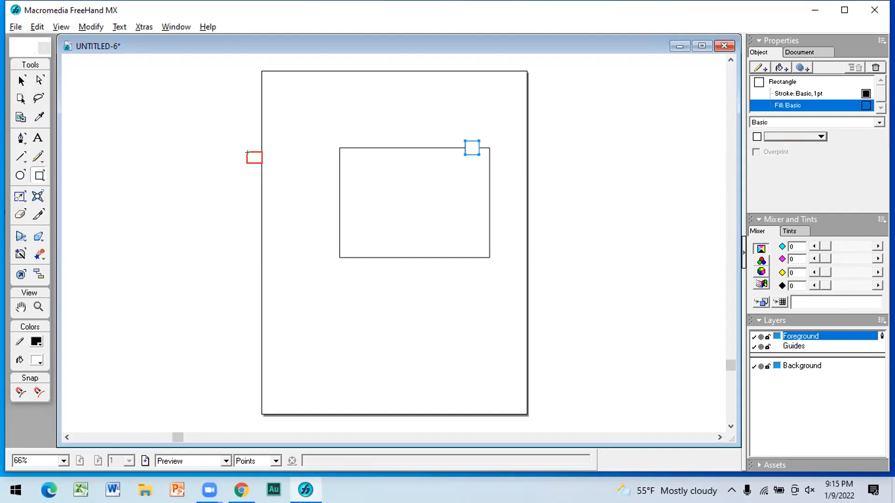
key(v)
click(257, 156)
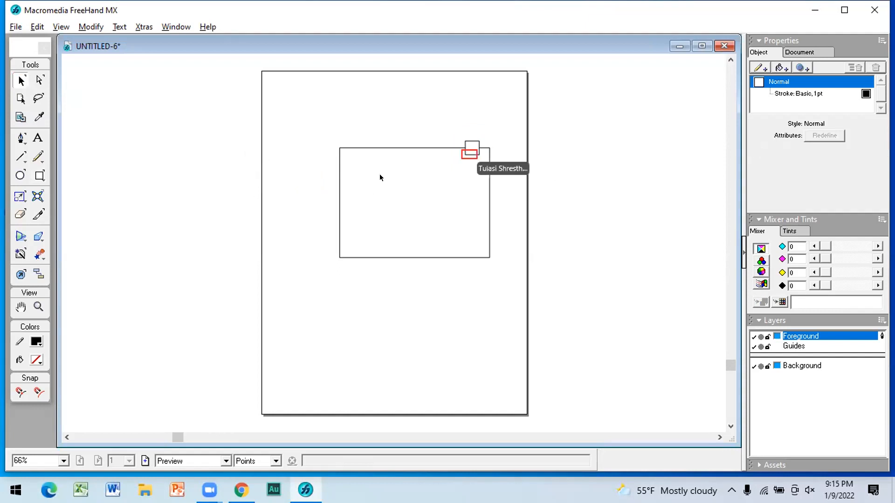
Step: Remove the basic 1 pt stroke from the small white square on the rectangle's top edge and deselect everything
click(471, 147)
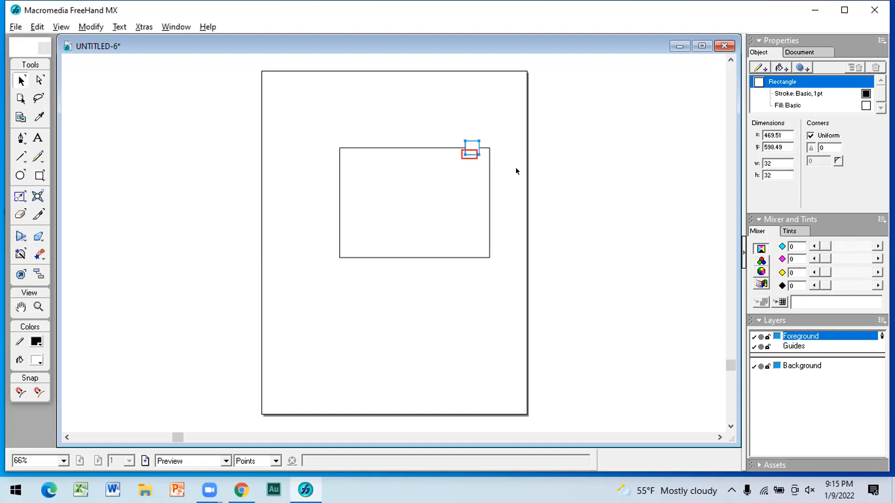
click(821, 93)
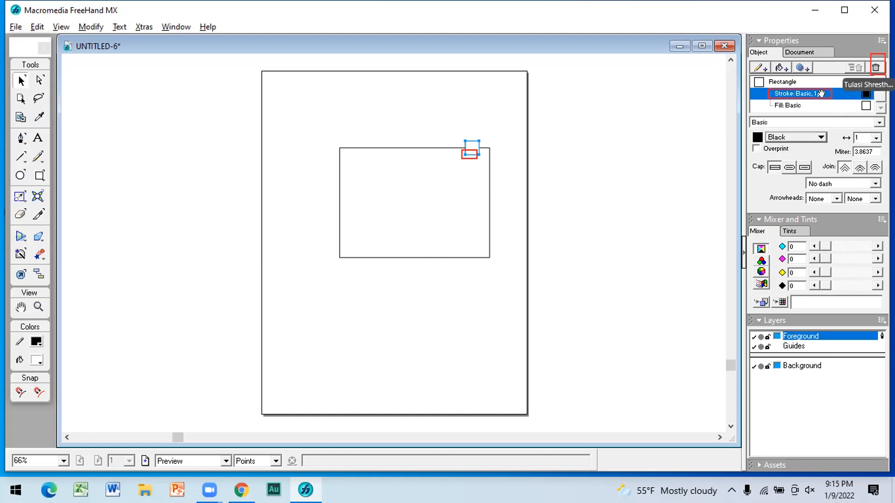
click(876, 67)
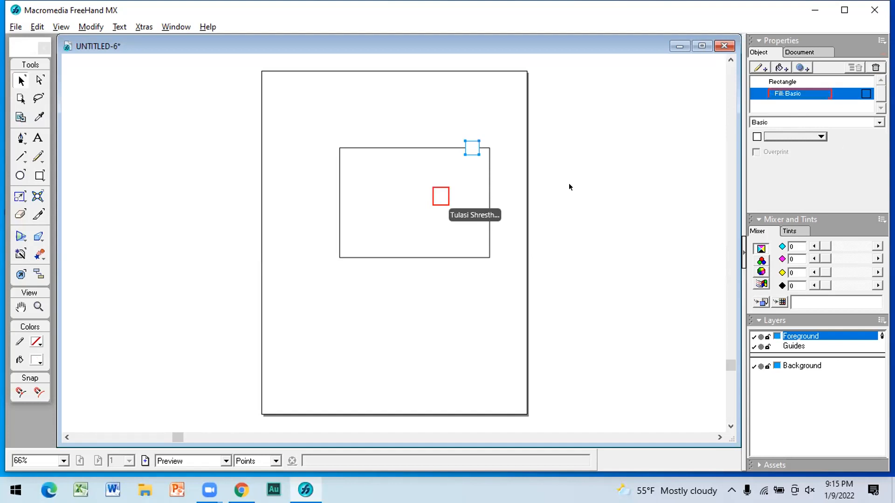
click(488, 257)
click(618, 206)
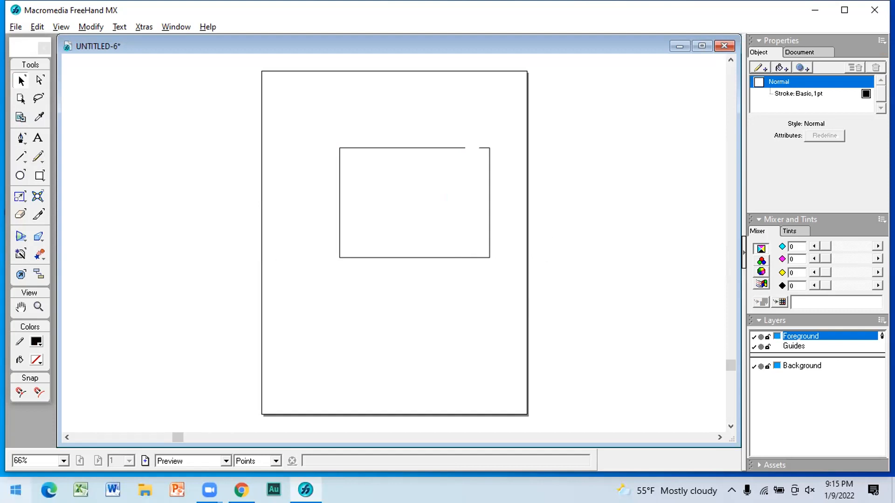
Step: Open the FreeHand document "sets" from the Documents folder
click(15, 27)
click(38, 56)
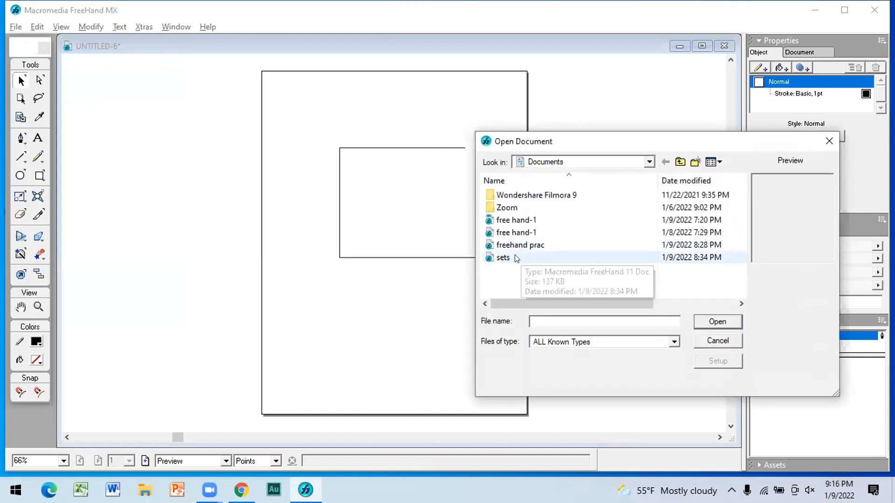
click(508, 256)
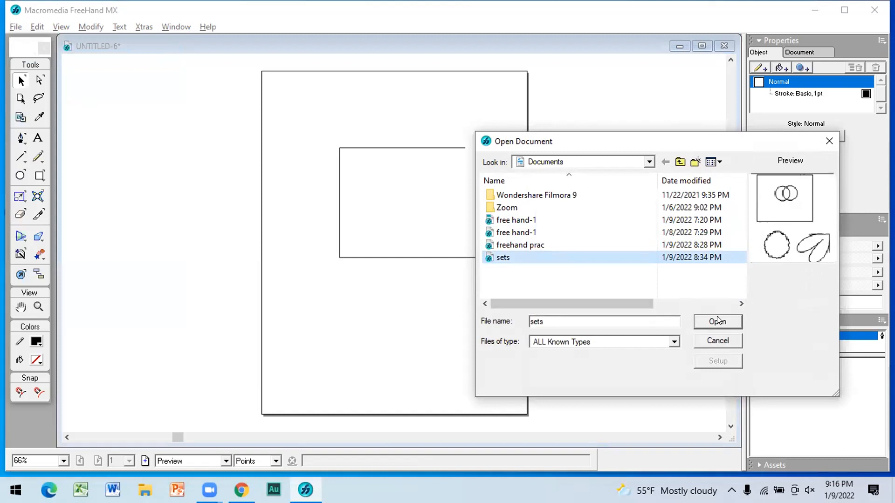
key(Return)
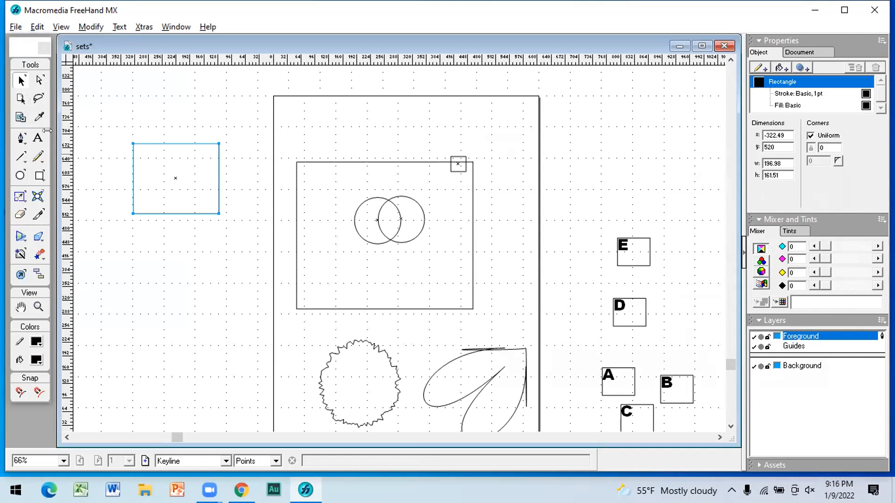
Step: Export the sets document as a PNG file named "sets" to New Volume (D:)
click(15, 27)
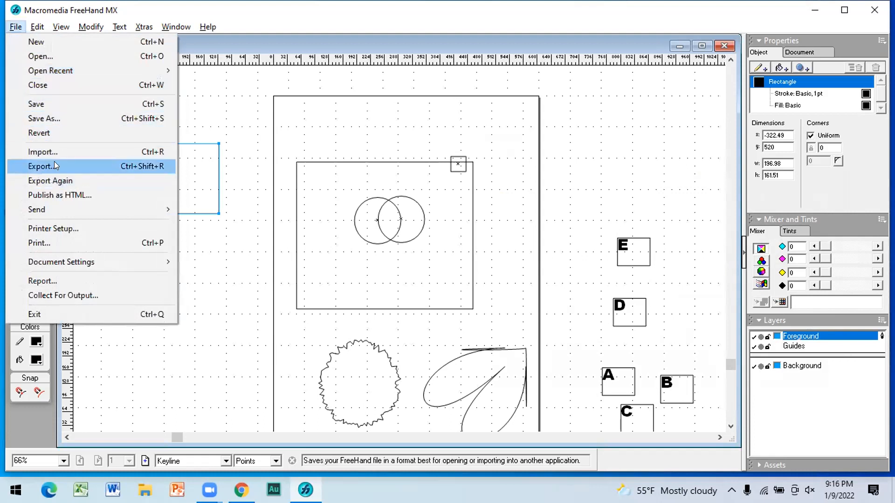
click(55, 161)
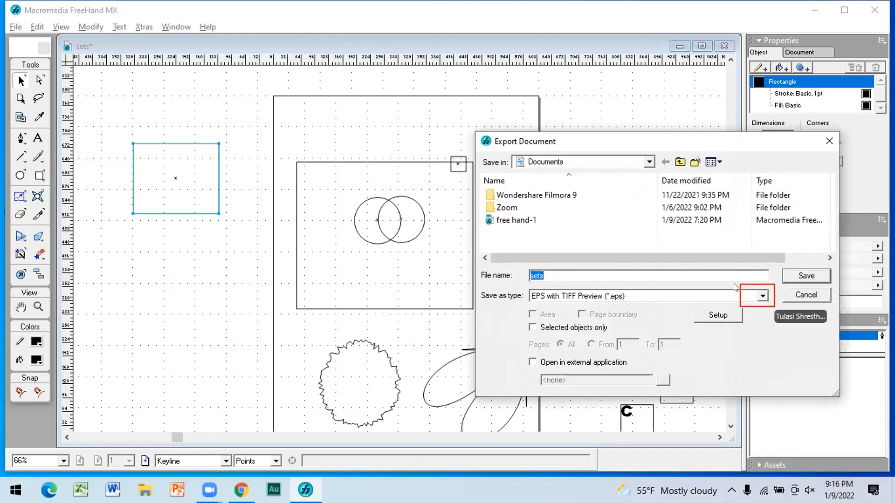
click(762, 296)
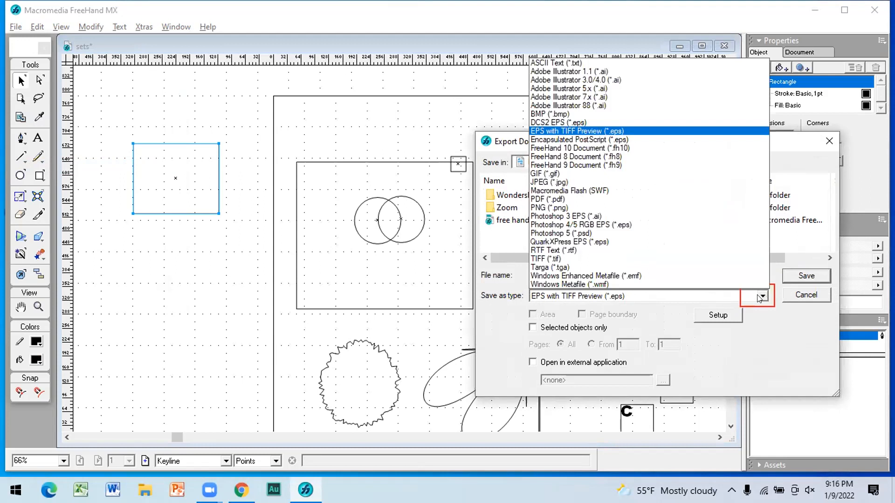
click(563, 208)
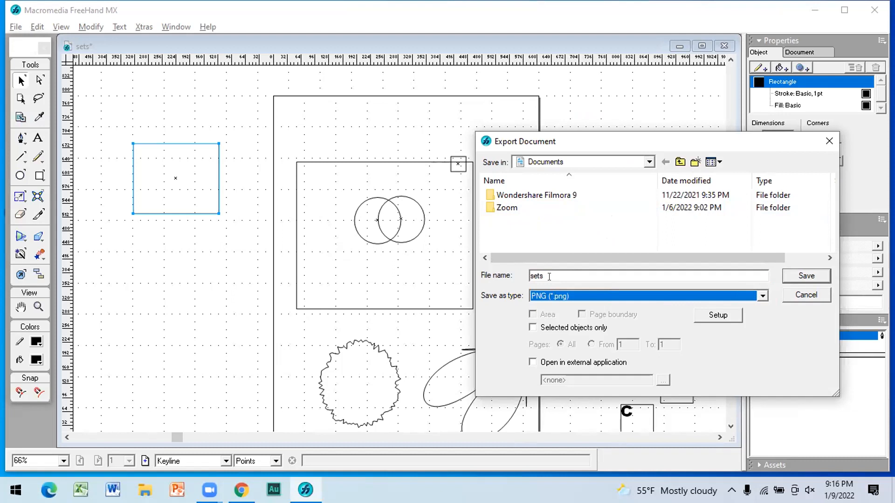
click(648, 163)
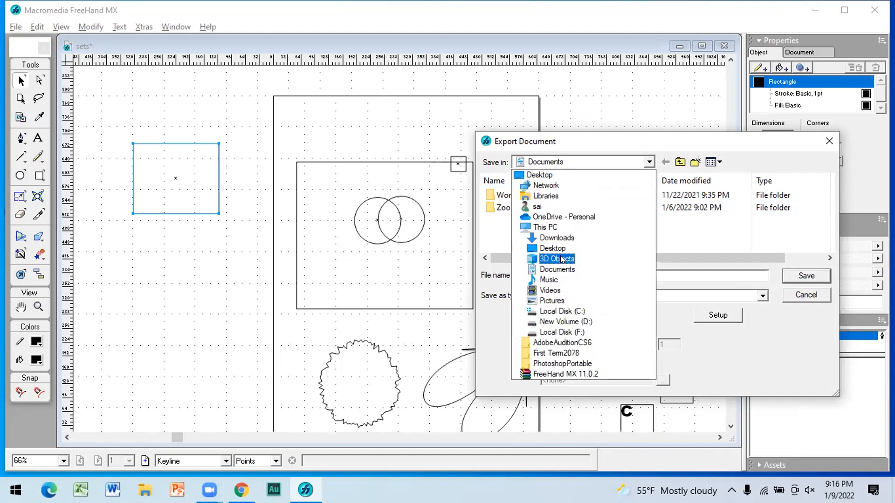
click(574, 323)
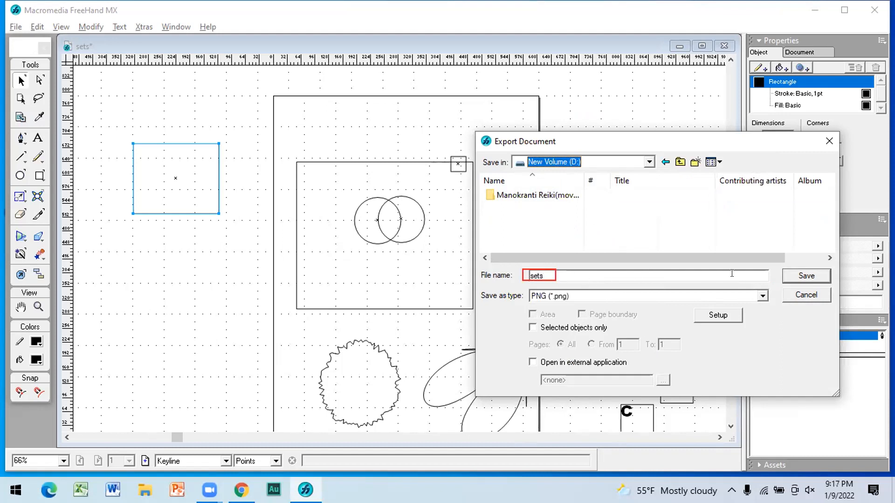
click(799, 278)
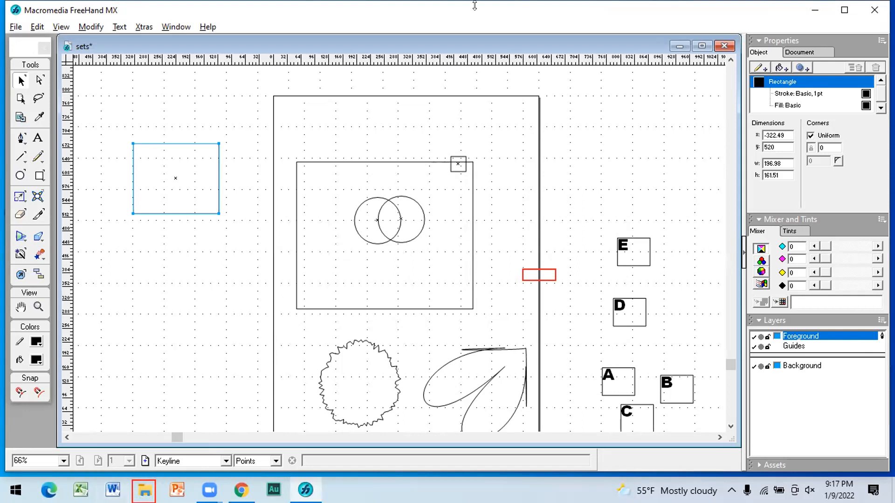
Step: Locate the exported sets image on New Volume (D:) in File Explorer, try to open it, and close the windows
click(811, 10)
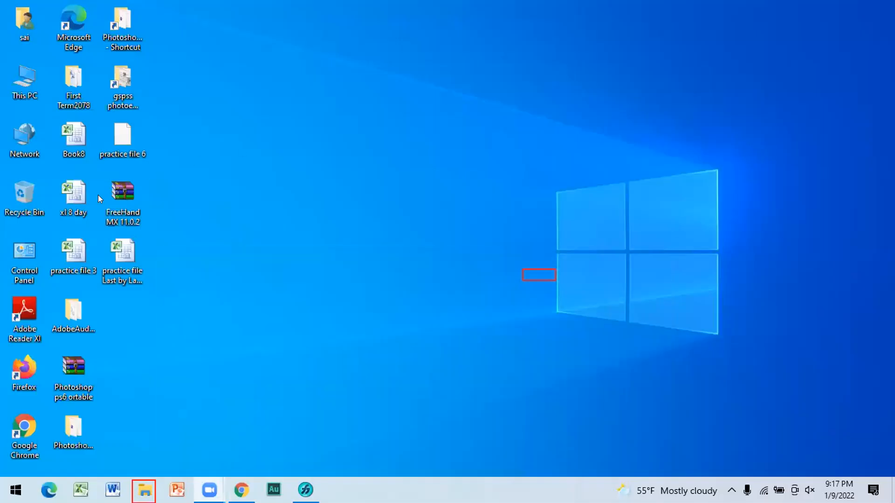
double_click(13, 95)
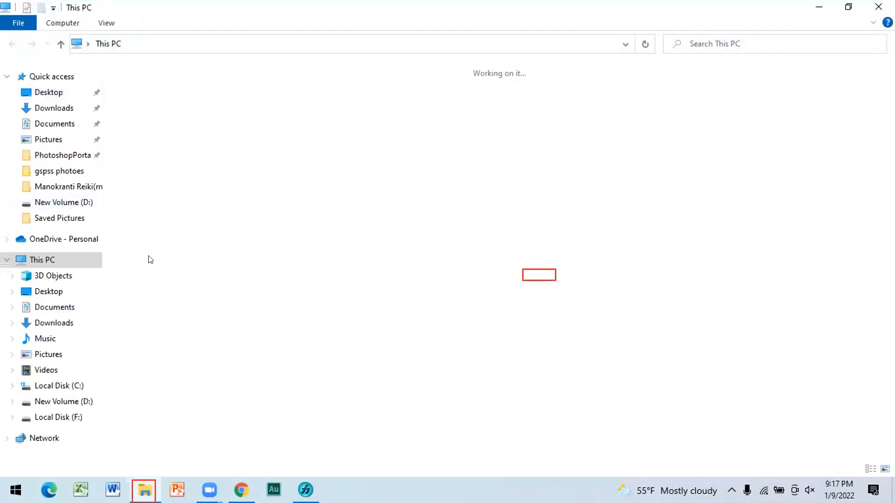
click(89, 402)
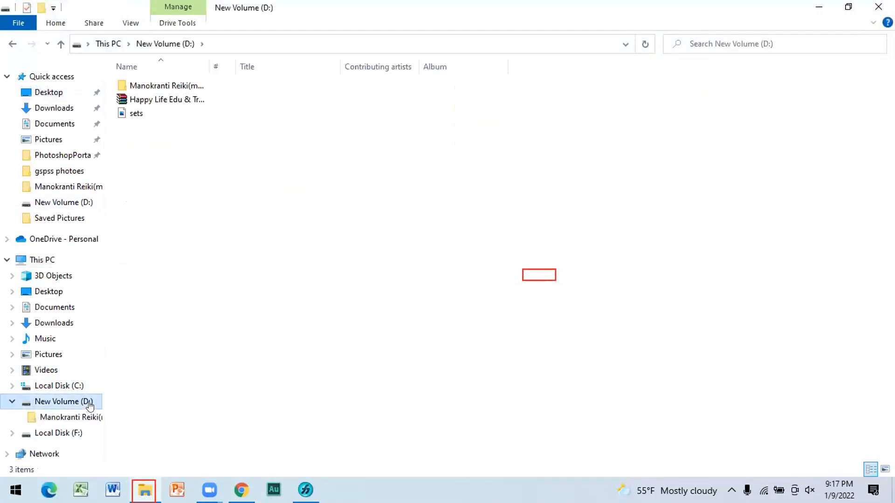
double_click(154, 114)
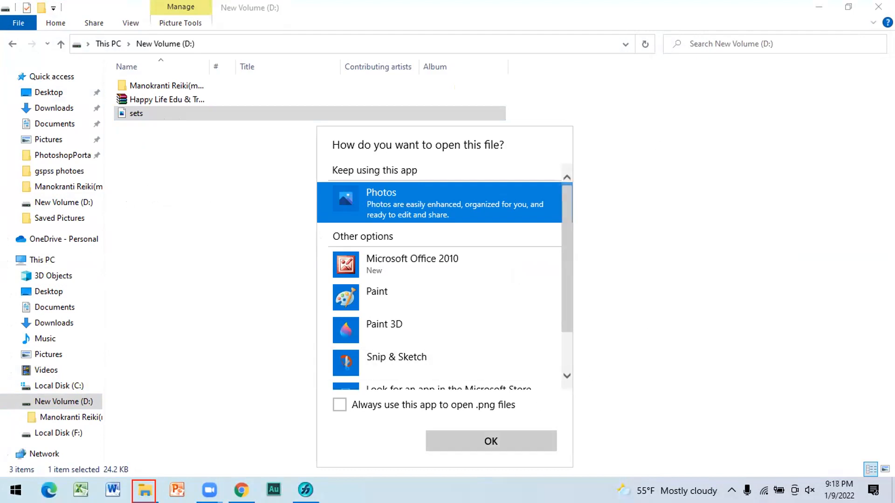
click(877, 7)
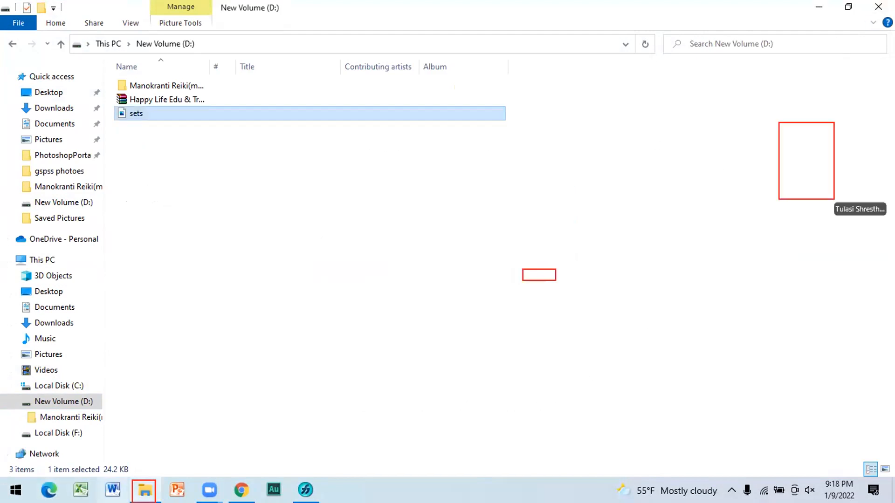
click(880, 7)
Step: Start a Word document and insert the picture "sets" from New Volume (D:)
click(112, 490)
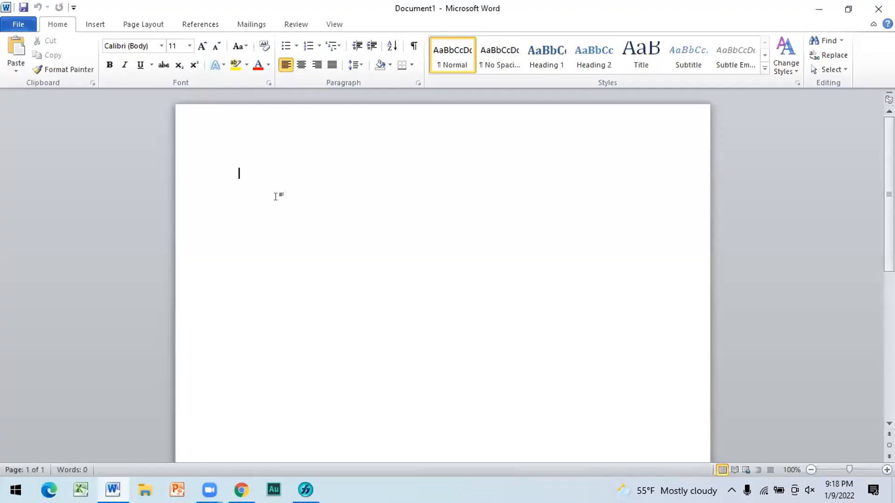
click(86, 26)
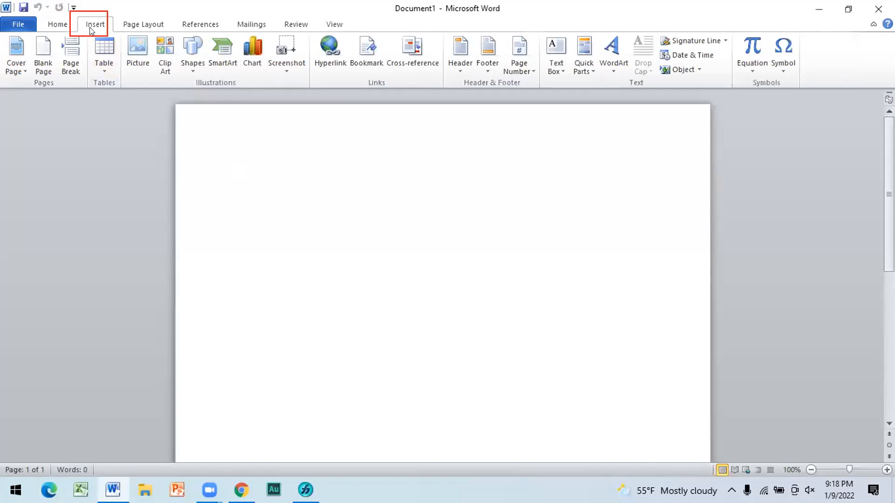
click(138, 52)
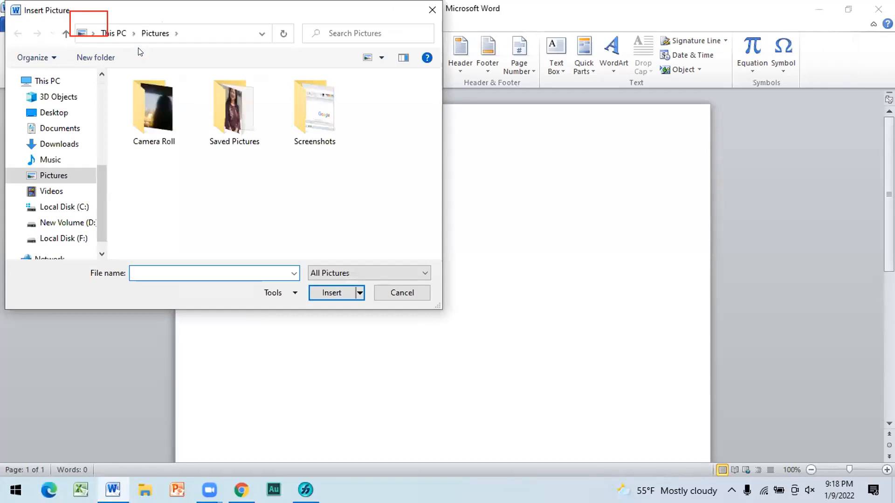
click(76, 223)
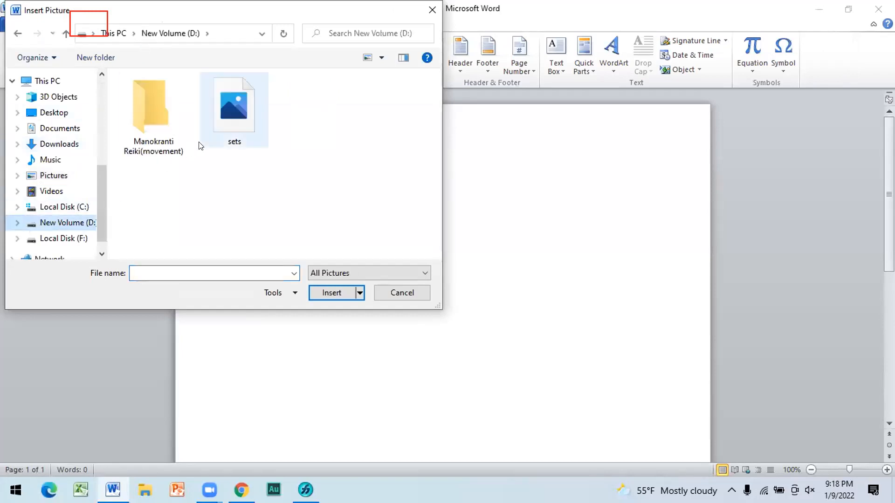
click(243, 129)
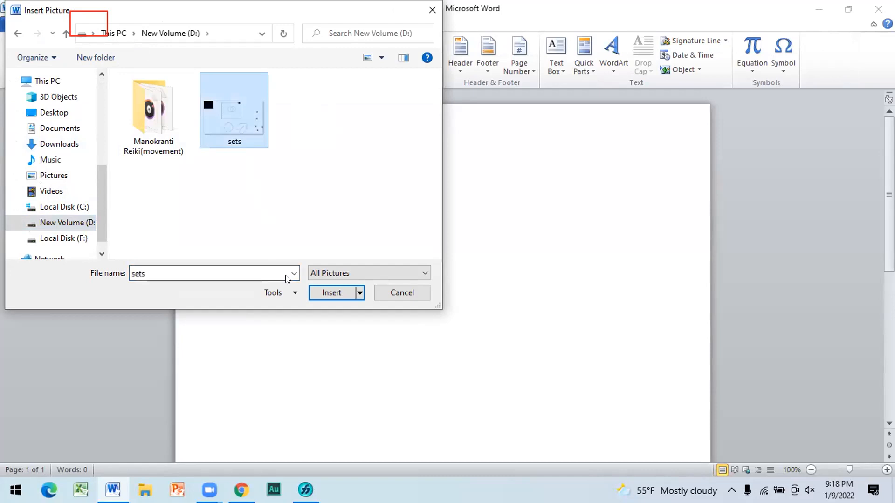
click(329, 295)
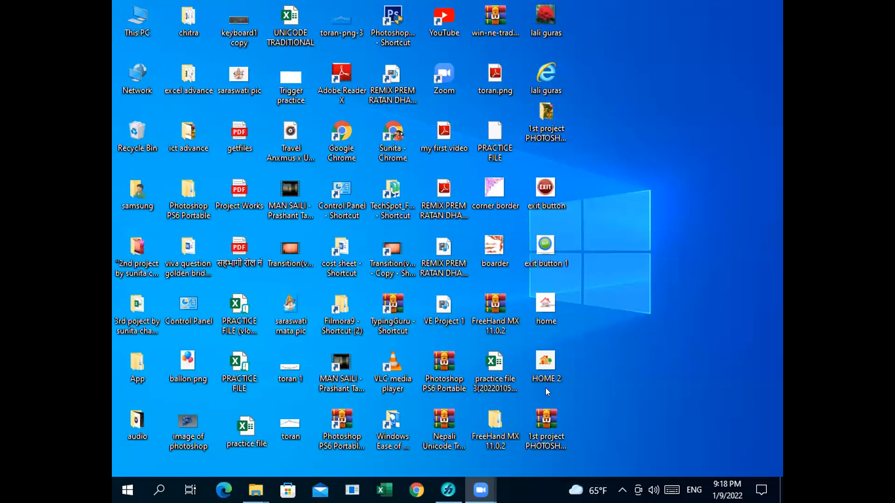
Step: Switch to FreeHand MX and delete the thick pink house-shaped path from the page
click(448, 490)
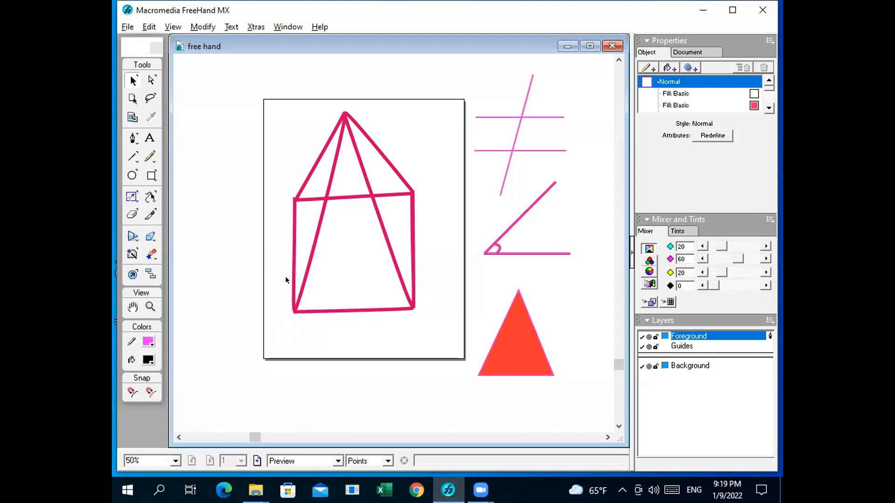
click(318, 207)
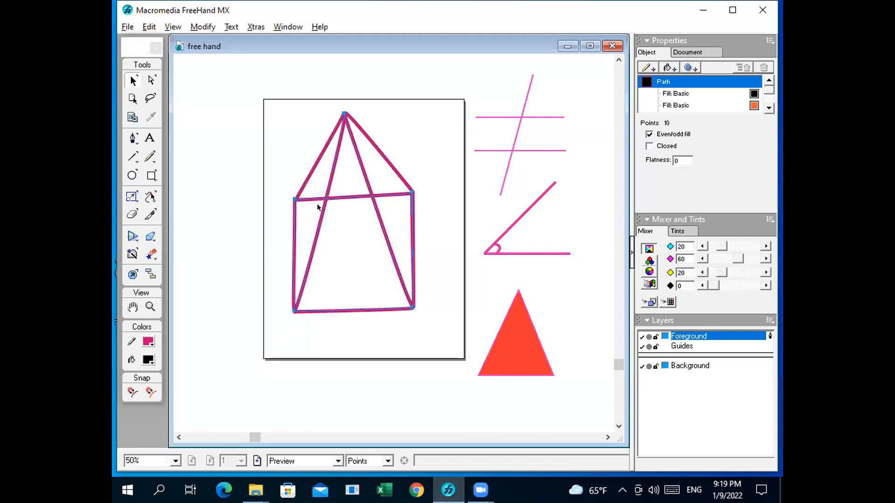
key(Delete)
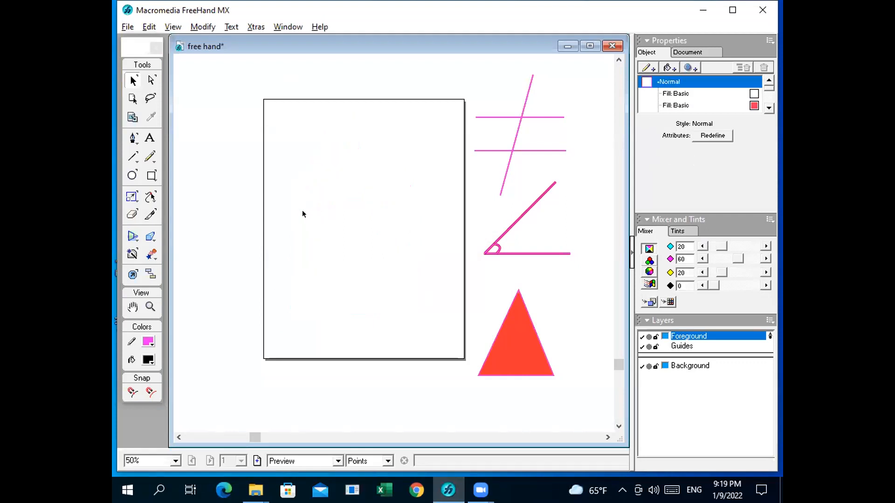
Step: Draw a rectangle about 192 by 176 points, move it to about x 182, y 322 near the page's middle, and deselect it
click(152, 176)
drag(294, 190, 357, 248)
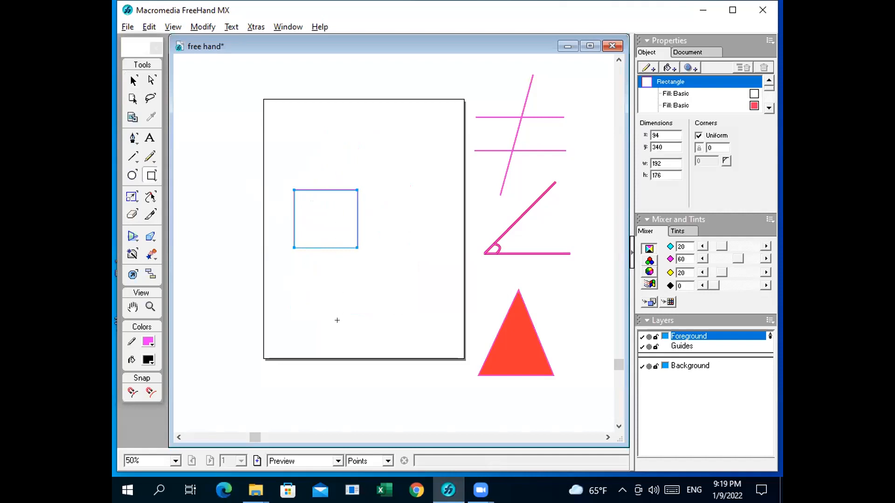
click(132, 81)
click(315, 184)
drag(314, 189, 345, 195)
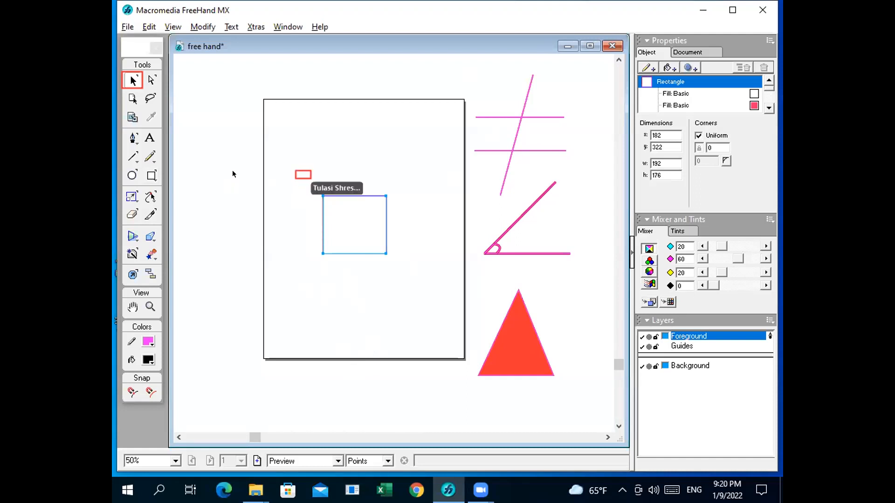
click(300, 175)
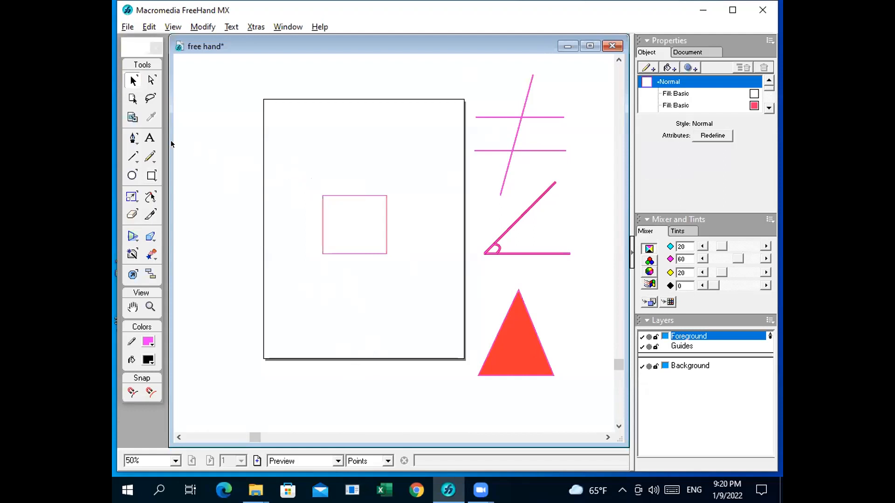
Step: Draw a two-segment roof about 190 points high with the Pen tool, joining the rectangle's upper corners through a central apex
click(133, 140)
click(320, 197)
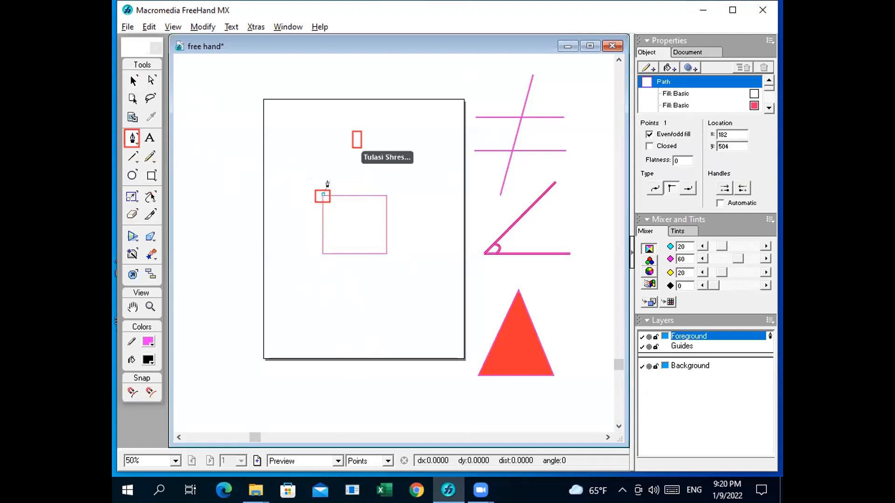
click(355, 134)
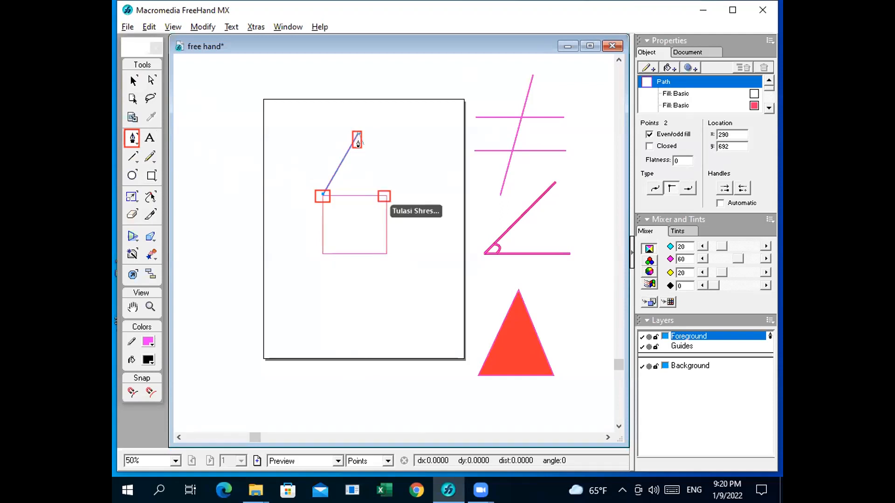
click(383, 196)
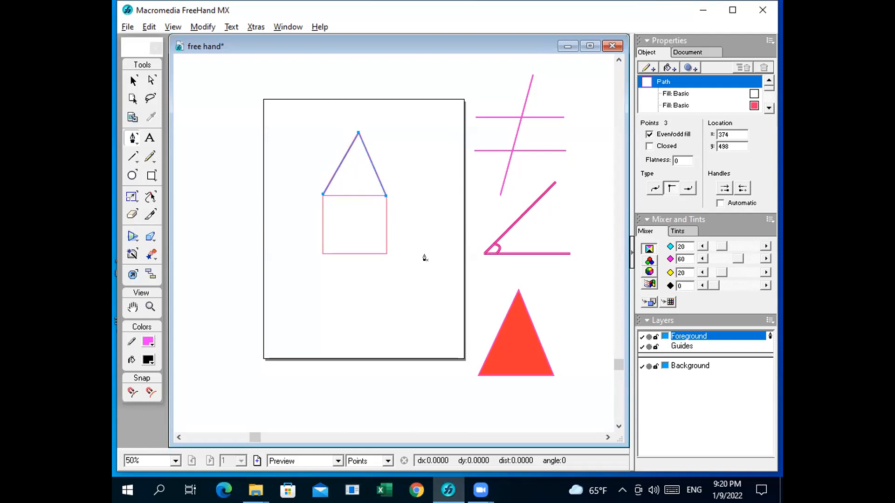
Step: Draw two Pen tool segments from the rectangle's lower-left corner up to the roof apex and down to its lower-right corner
click(318, 252)
click(356, 133)
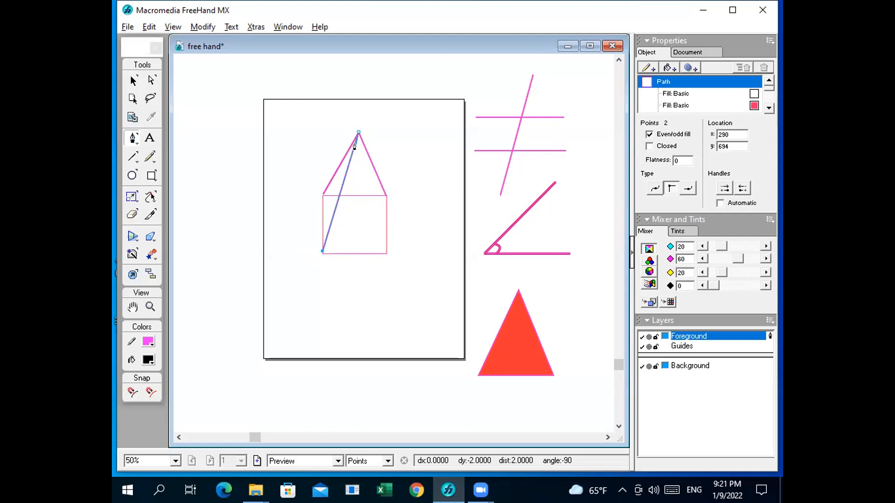
click(385, 252)
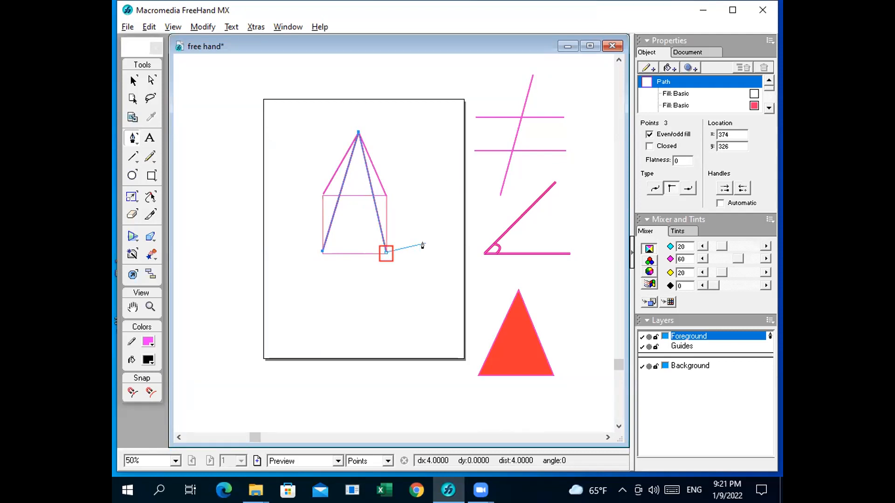
click(385, 251)
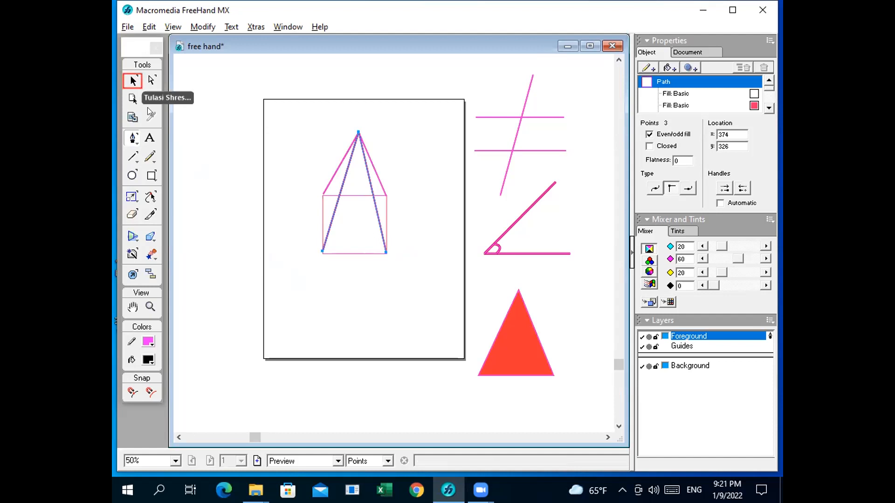
Step: Add a basic fill to the rectangle below the roof and set its colour to red
click(133, 80)
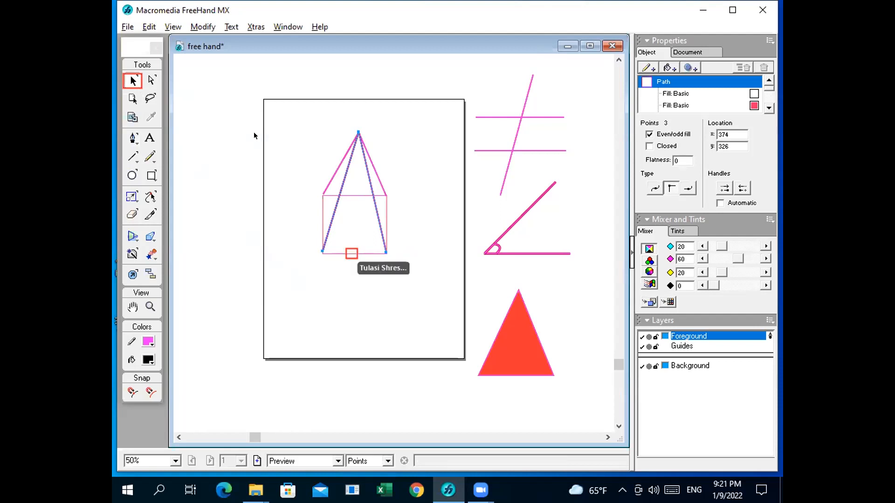
click(349, 254)
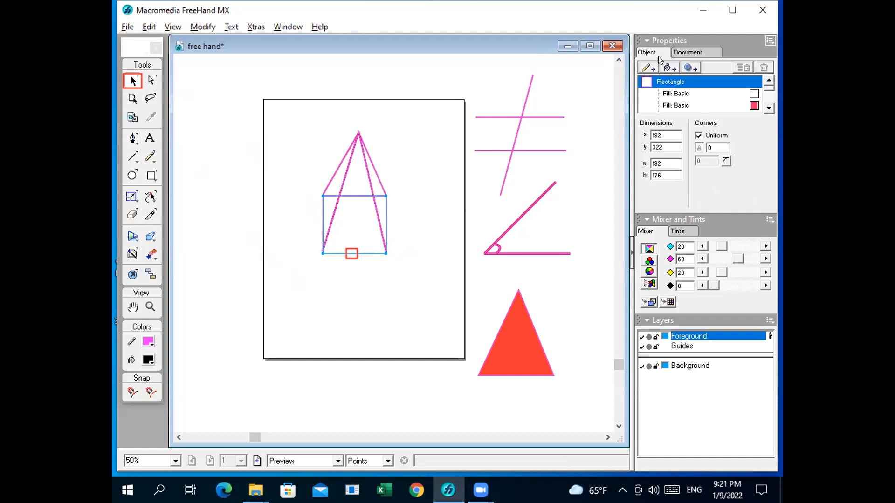
click(668, 68)
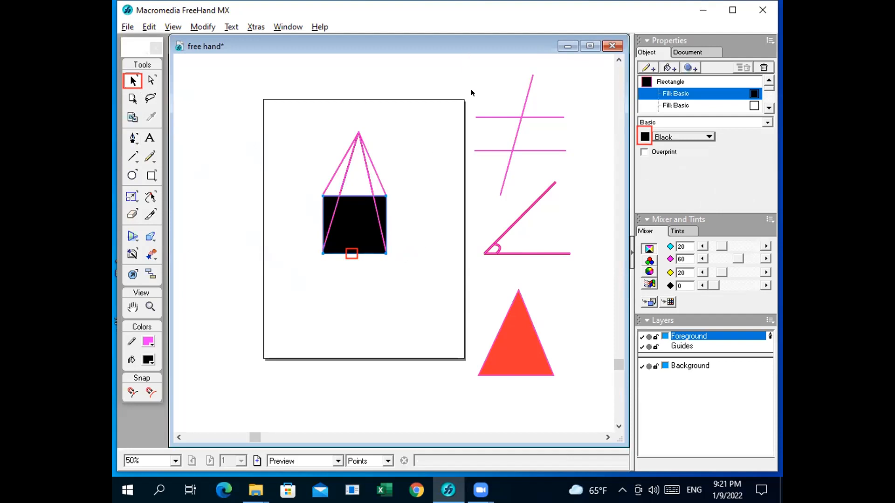
click(649, 138)
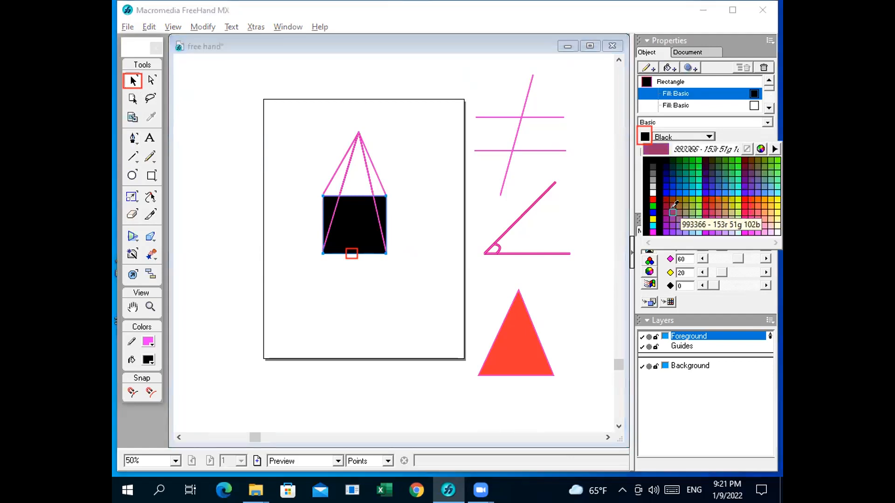
click(749, 201)
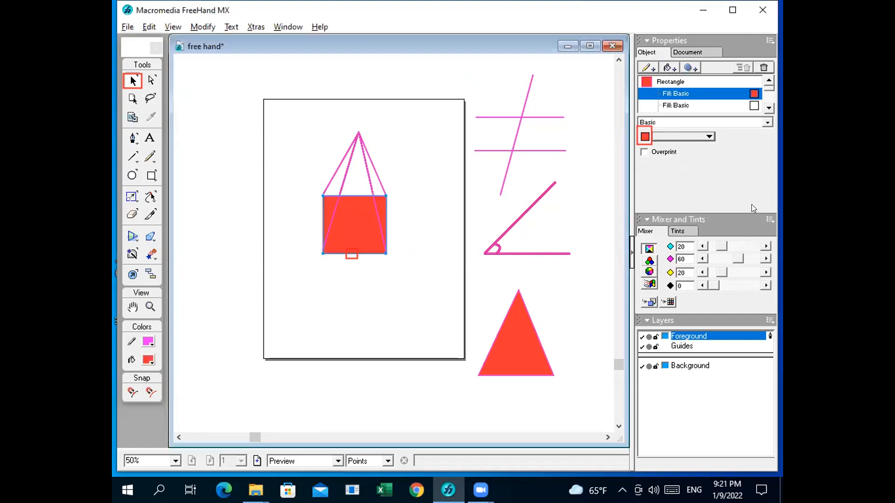